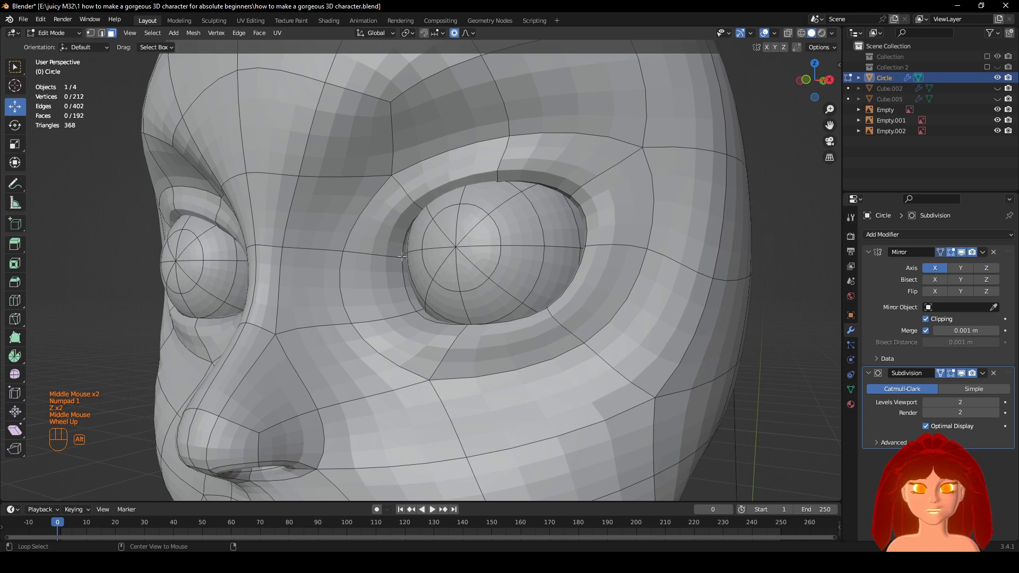
Select the eyeball's linked geometry and shift it about -0.0043 m along X.
{"action": "key", "text": "l"}
{"action": "middle_click_drag", "start_coordinate": [433, 251], "coordinate": [366, 205]}
{"action": "scroll", "coordinate": [362, 201], "scroll_direction": "down", "scroll_amount": 2}
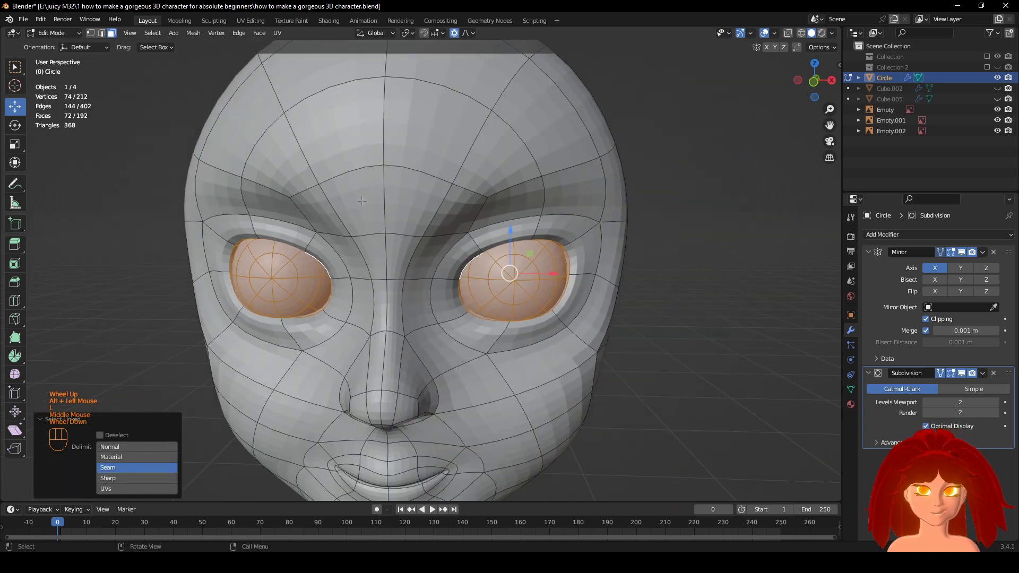
{"action": "scroll", "coordinate": [482, 128], "scroll_direction": "down", "scroll_amount": 1}
{"action": "middle_click_drag", "start_coordinate": [482, 128], "coordinate": [476, 124]}
{"action": "left_click_drag", "start_coordinate": [518, 270], "coordinate": [514, 270]}
{"action": "middle_click_drag", "start_coordinate": [514, 270], "coordinate": [527, 268]}
Try to rescale the selected eyeball geometry with proportional editing.
{"action": "key", "text": "s"}
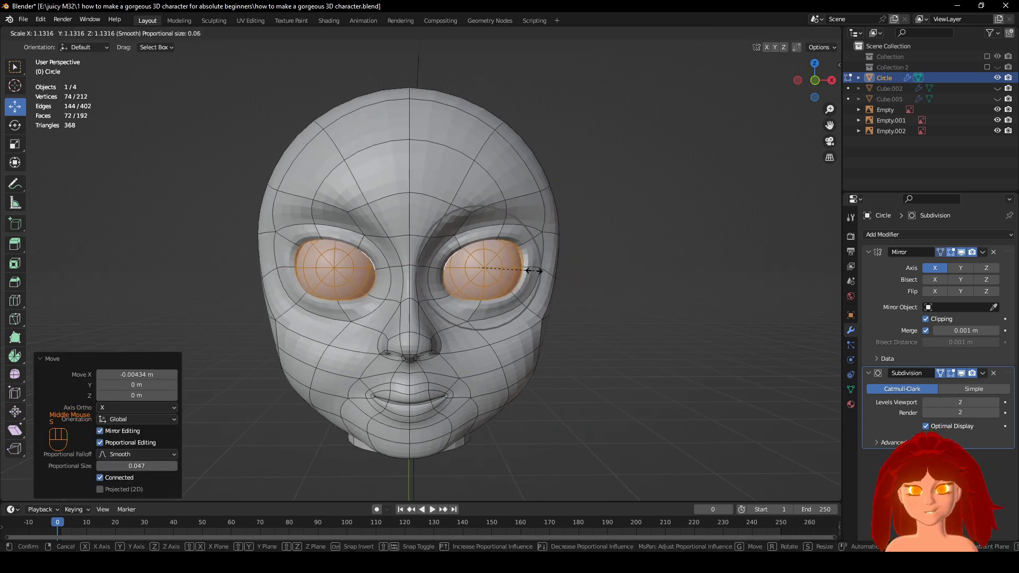
{"action": "key", "text": "s"}
{"action": "key", "text": "s"}
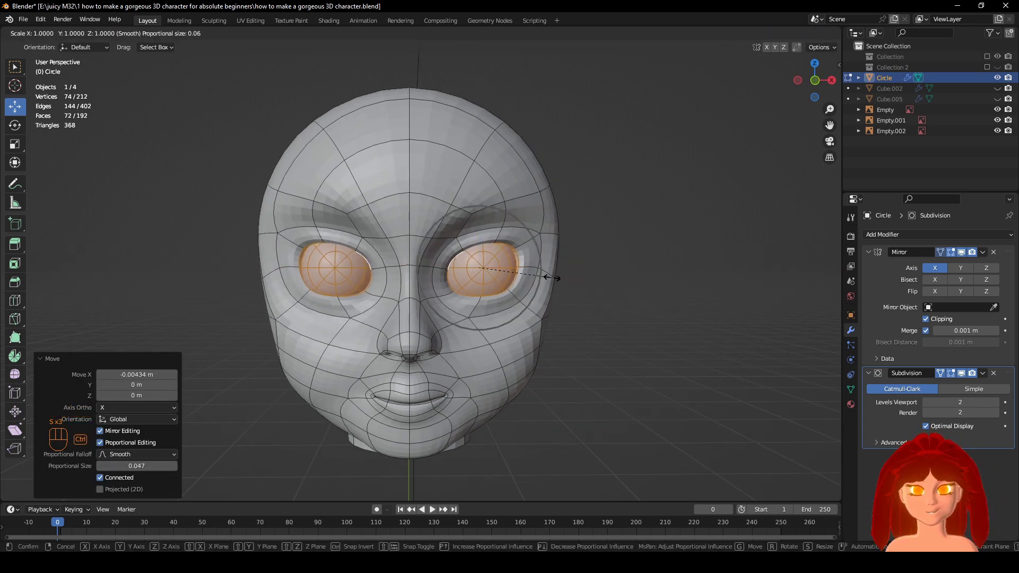
{"action": "left_click", "coordinate": [558, 278]}
{"action": "mouse_move", "coordinate": [558, 278]}
{"action": "middle_mouse_down"}
{"action": "mouse_move", "coordinate": [725, 344]}
{"action": "mouse_move", "coordinate": [593, 295]}
{"action": "mouse_move", "coordinate": [586, 343]}
{"action": "mouse_move", "coordinate": [631, 371]}
{"action": "mouse_move", "coordinate": [667, 364]}
{"action": "mouse_move", "coordinate": [675, 380]}
{"action": "mouse_move", "coordinate": [550, 285]}
{"action": "middle_mouse_up"}
{"action": "key", "text": "ctrl+z"}
{"action": "scroll", "coordinate": [587, 345], "scroll_direction": "up", "scroll_amount": 1}
{"action": "key", "text": "ctrl+shift+z"}
{"action": "scroll", "coordinate": [626, 371], "scroll_direction": "down", "scroll_amount": 2}
{"action": "key", "text": "ctrl+z"}
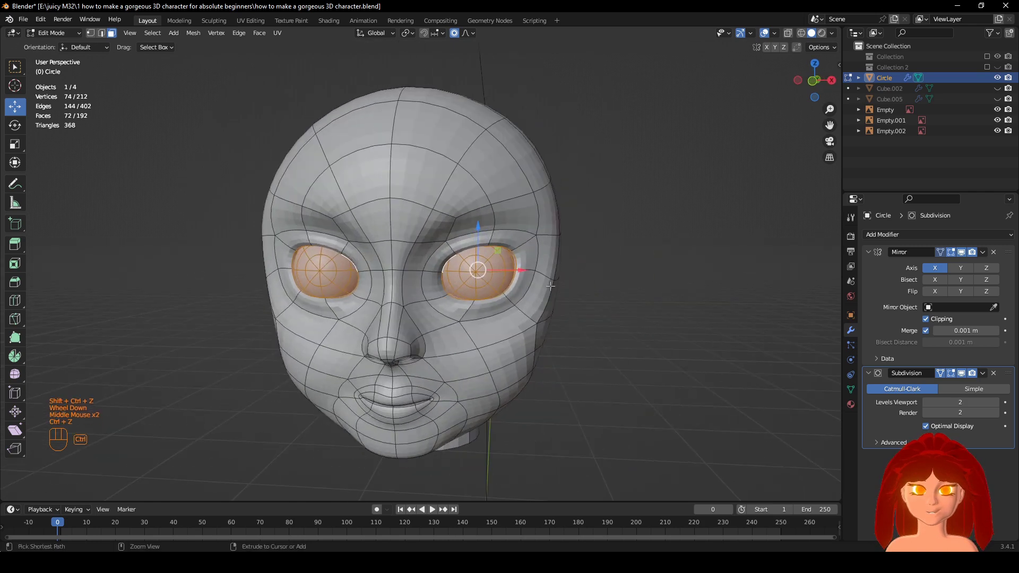
Nudge the eyeball geometry about -0.001 m along X and deselect it.
{"action": "left_click_drag", "start_coordinate": [524, 269], "coordinate": [520, 269]}
{"action": "middle_click_drag", "start_coordinate": [520, 269], "coordinate": [417, 269]}
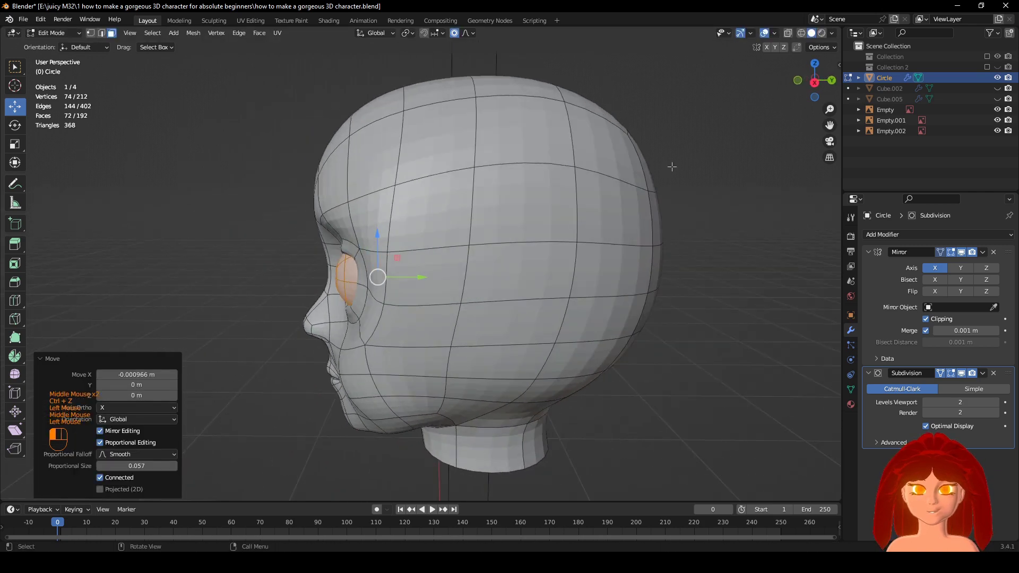
{"action": "left_click", "coordinate": [670, 165]}
Examine the eyes, nose and mouth from several angles with the viewport overlays hidden.
{"action": "middle_click_drag", "start_coordinate": [672, 166], "coordinate": [765, 167]}
{"action": "scroll", "coordinate": [632, 265], "scroll_direction": "up", "scroll_amount": 1}
{"action": "middle_click_drag", "start_coordinate": [618, 289], "coordinate": [667, 266], "text": "shift"}
{"action": "left_click", "coordinate": [764, 32]}
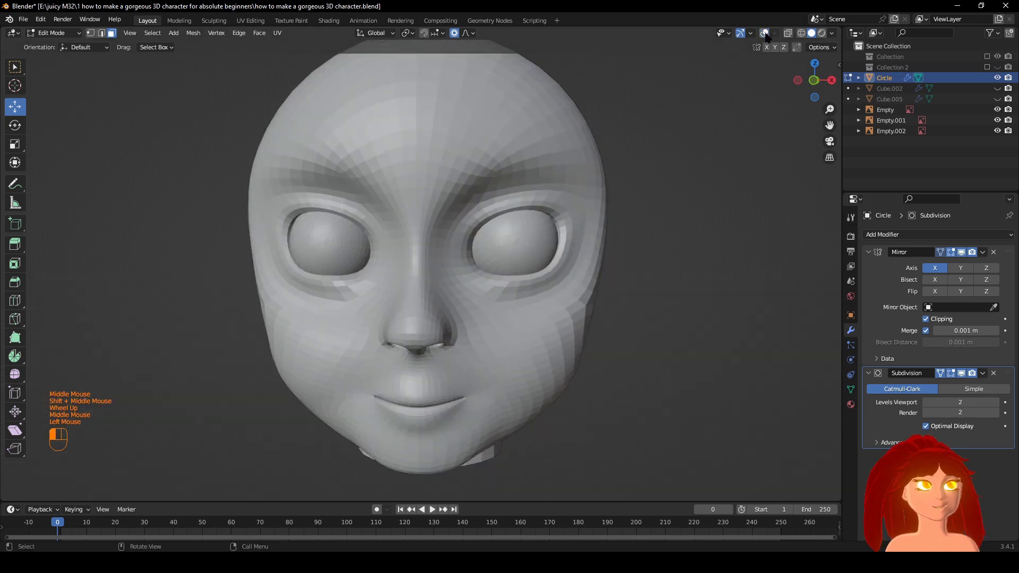
{"action": "scroll", "coordinate": [656, 213], "scroll_direction": "down", "scroll_amount": 2}
{"action": "middle_click_drag", "start_coordinate": [656, 214], "coordinate": [629, 197]}
{"action": "scroll", "coordinate": [640, 239], "scroll_direction": "up", "scroll_amount": 1}
{"action": "scroll", "coordinate": [629, 197], "scroll_direction": "up", "scroll_amount": 2}
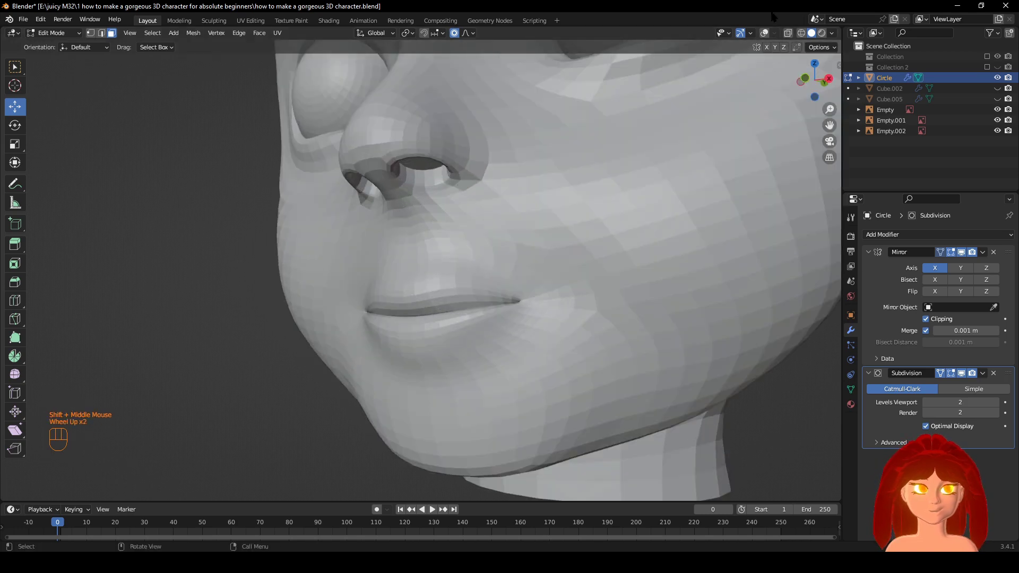
{"action": "left_click", "coordinate": [764, 33]}
Compare the head's base mesh around the mouth with its subdivided shape by toggling the Subdivision modifier's viewport display.
{"action": "left_click", "coordinate": [961, 374]}
{"action": "scroll", "coordinate": [382, 318], "scroll_direction": "up", "scroll_amount": 2}
{"action": "middle_click_drag", "start_coordinate": [382, 318], "coordinate": [345, 328]}
{"action": "scroll", "coordinate": [344, 328], "scroll_direction": "down", "scroll_amount": 2}
{"action": "left_click", "coordinate": [961, 372]}
{"action": "scroll", "coordinate": [672, 186], "scroll_direction": "down", "scroll_amount": 1}
{"action": "middle_click_drag", "start_coordinate": [669, 183], "coordinate": [690, 330]}
{"action": "scroll", "coordinate": [610, 276], "scroll_direction": "down", "scroll_amount": 2}
{"action": "middle_click_drag", "start_coordinate": [610, 276], "coordinate": [650, 297]}
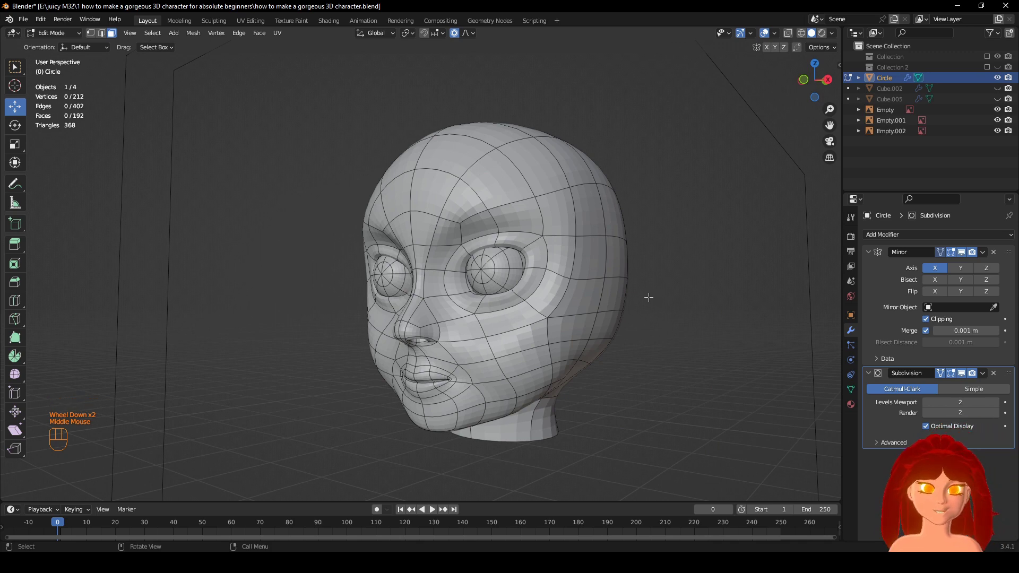
{"action": "middle_click_drag", "start_coordinate": [644, 297], "coordinate": [610, 297], "text": "shift"}
{"action": "scroll", "coordinate": [568, 295], "scroll_direction": "down", "scroll_amount": 1}
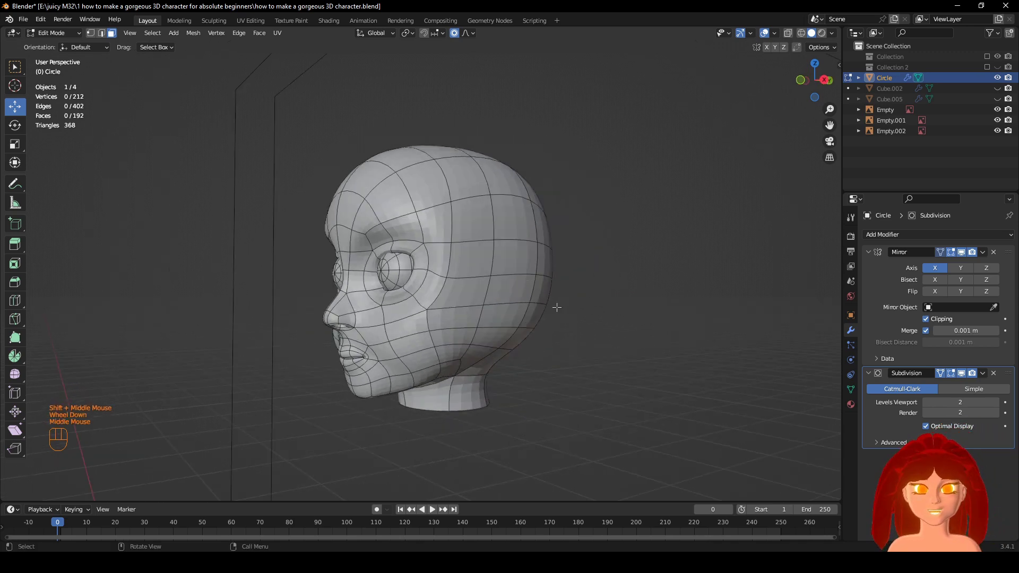
Turn off the Subdivision modifier's viewport display to work on the head's base mesh.
{"action": "scroll", "coordinate": [610, 297], "scroll_direction": "up", "scroll_amount": 2}
{"action": "left_click", "coordinate": [962, 373]}
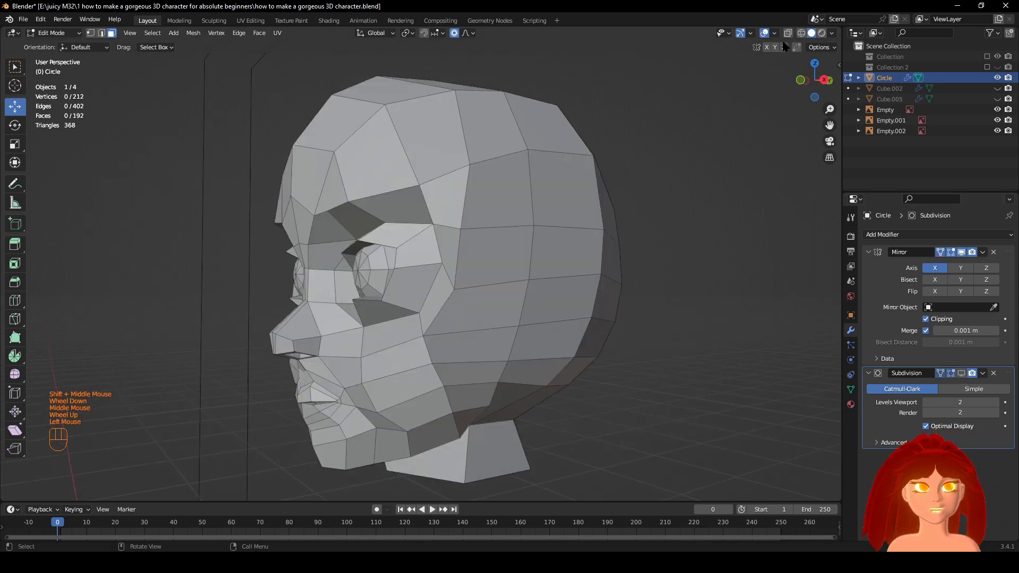
{"action": "scroll", "coordinate": [619, 291], "scroll_direction": "down", "scroll_amount": 2}
{"action": "middle_click_drag", "start_coordinate": [618, 292], "coordinate": [639, 325]}
{"action": "scroll", "coordinate": [643, 351], "scroll_direction": "up", "scroll_amount": 2}
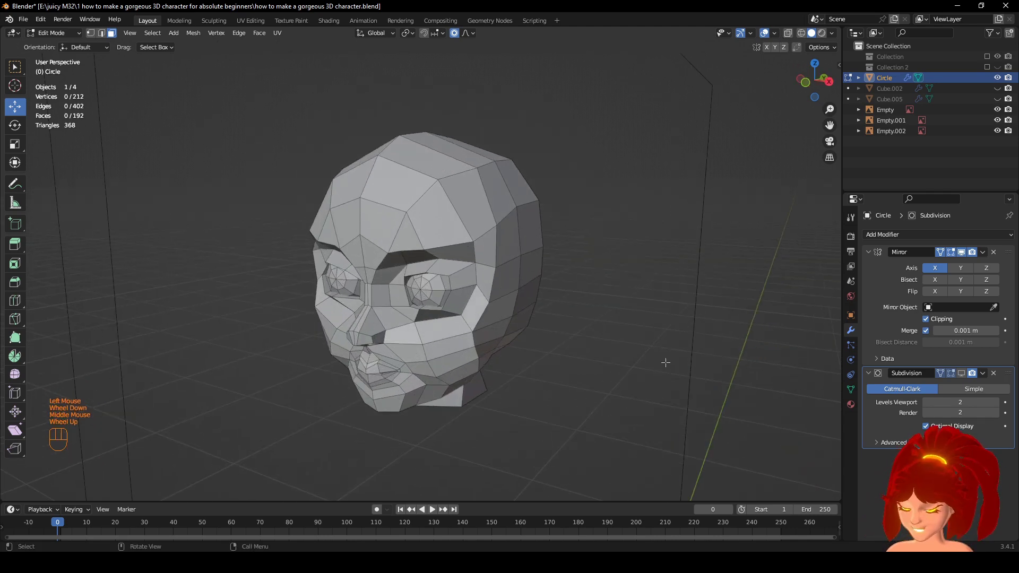
Add a mesh circle with 8 vertices at the world origin.
{"action": "key", "text": "shift+a"}
{"action": "left_click", "coordinate": [663, 321]}
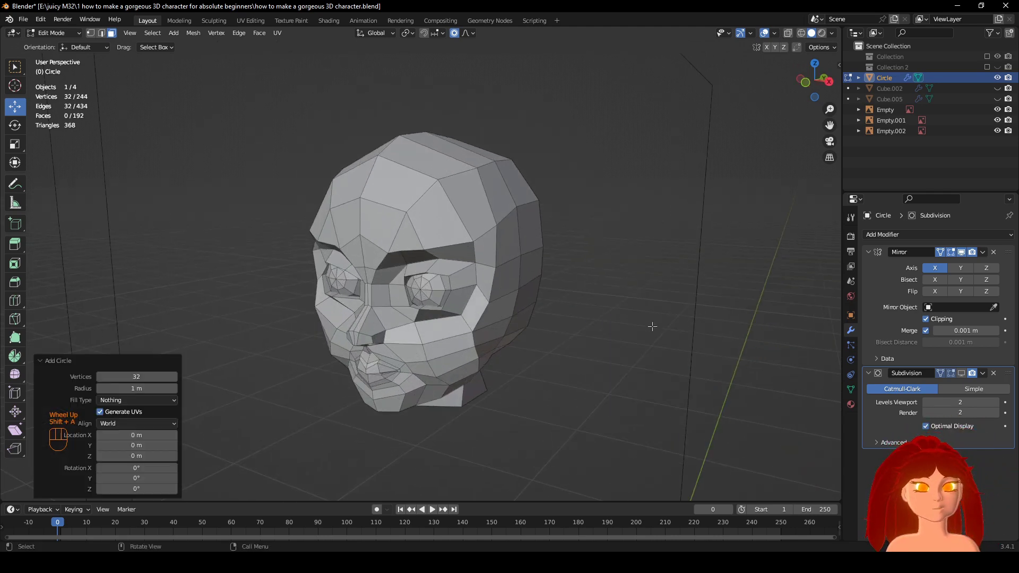
{"action": "scroll", "coordinate": [601, 394], "scroll_direction": "down", "scroll_amount": 2}
{"action": "middle_click_drag", "start_coordinate": [601, 394], "coordinate": [423, 372], "text": "shift"}
{"action": "scroll", "coordinate": [423, 372], "scroll_direction": "up", "scroll_amount": 2}
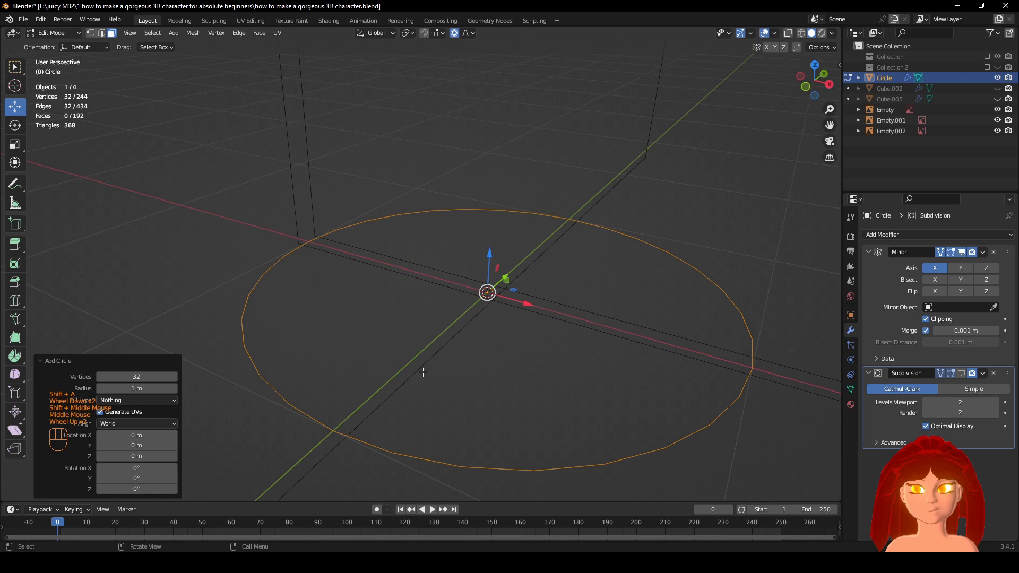
{"action": "left_click", "coordinate": [137, 380]}
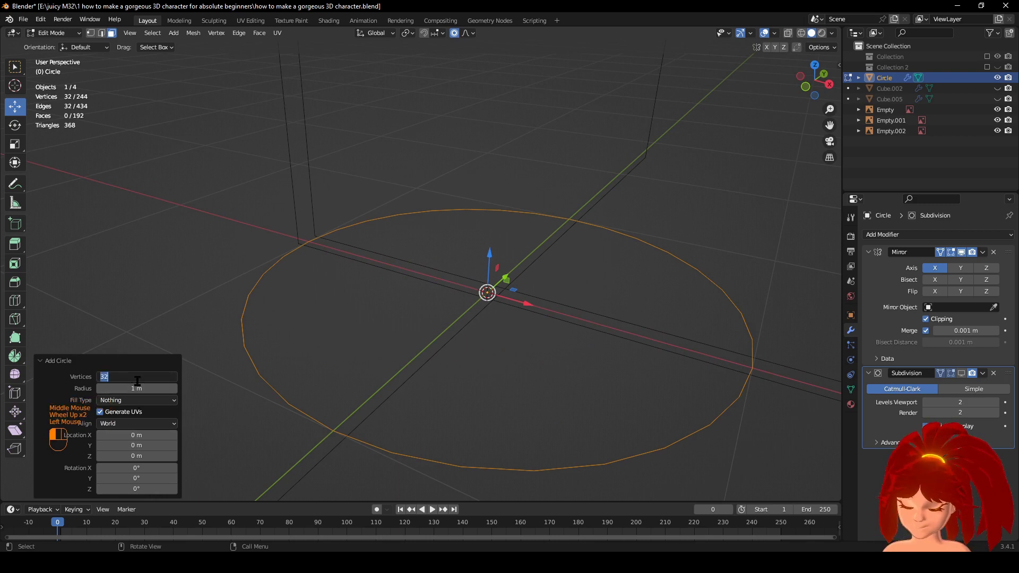
{"action": "type", "text": "8"}
{"action": "key", "text": "Return"}
{"action": "scroll", "coordinate": [593, 326], "scroll_direction": "down", "scroll_amount": 1}
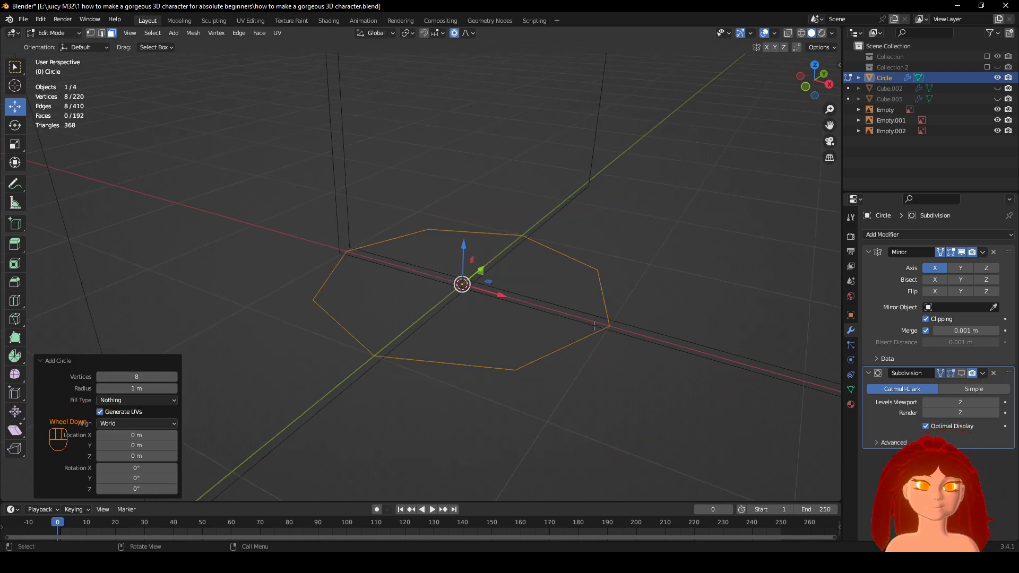
Hide the Mirror modifier's viewport result and move the circle up to head height in front view, 0.4 m in X and 2 m in Z.
{"action": "key", "text": "KP_1"}
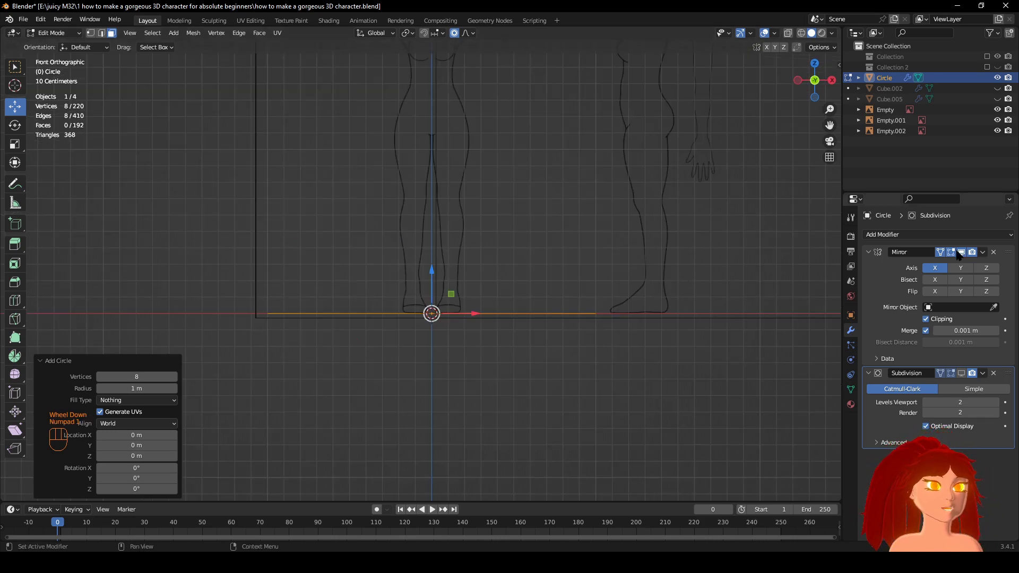
{"action": "left_click", "coordinate": [960, 253]}
{"action": "scroll", "coordinate": [509, 318], "scroll_direction": "down", "scroll_amount": 2}
{"action": "middle_click_drag", "start_coordinate": [488, 318], "coordinate": [497, 449], "text": "shift"}
{"action": "scroll", "coordinate": [496, 435], "scroll_direction": "up", "scroll_amount": 1}
{"action": "key", "text": "g"}
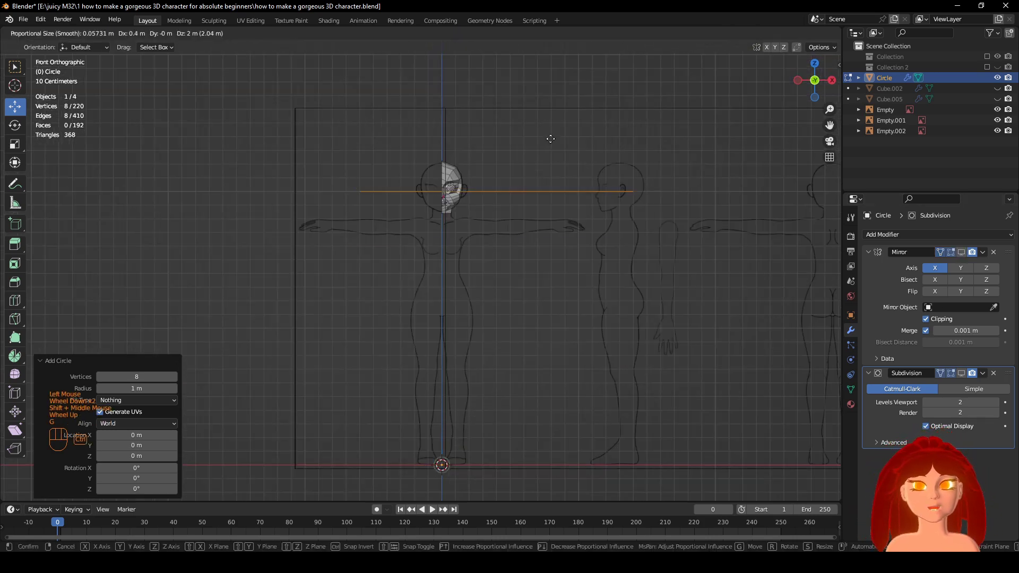
Rotate the circle 90° in the front view and scale it to 0.1.
{"action": "key", "text": "r"}
{"action": "left_click", "coordinate": [693, 377]}
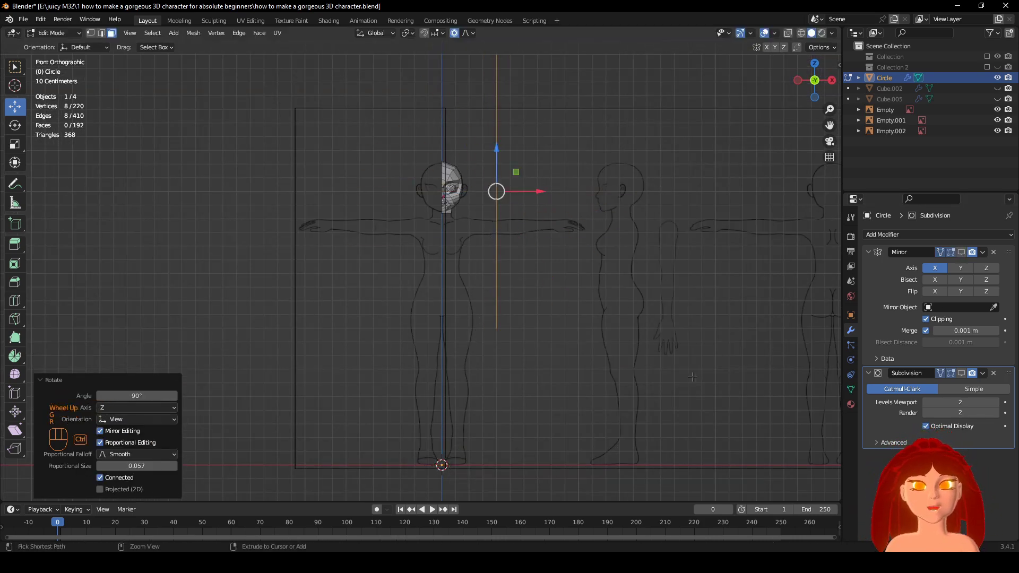
{"action": "key", "text": "s"}
{"action": "left_click", "coordinate": [523, 206]}
{"action": "middle_click_drag", "start_coordinate": [566, 248], "coordinate": [540, 369], "text": "shift"}
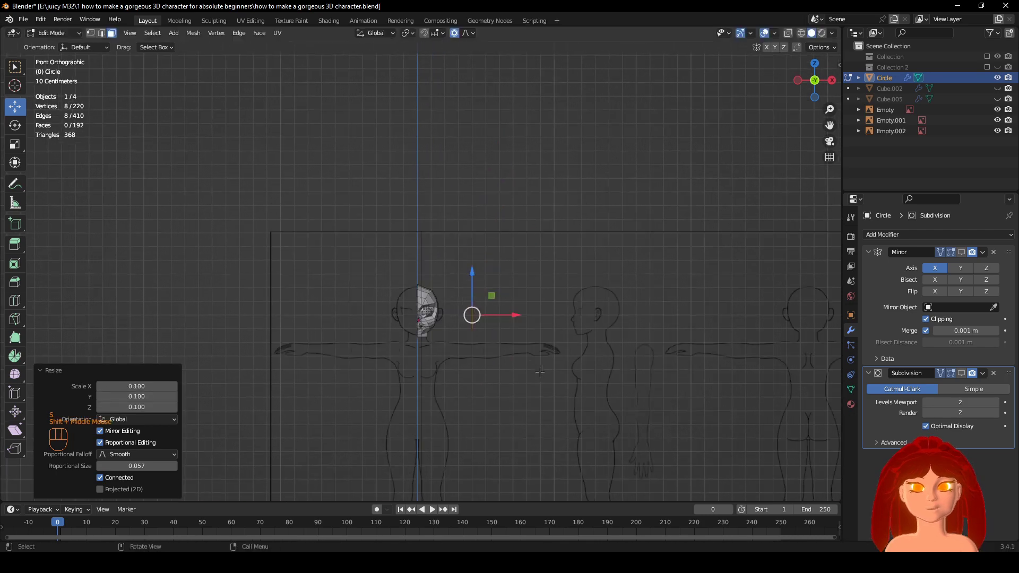
Move the circle -0.2 m along X beside the reference ear and turn off proportional editing.
{"action": "scroll", "coordinate": [539, 369], "scroll_direction": "up", "scroll_amount": 2}
{"action": "middle_click_drag", "start_coordinate": [765, 443], "coordinate": [715, 300], "text": "shift"}
{"action": "scroll", "coordinate": [715, 300], "scroll_direction": "up", "scroll_amount": 1}
{"action": "key", "text": "g"}
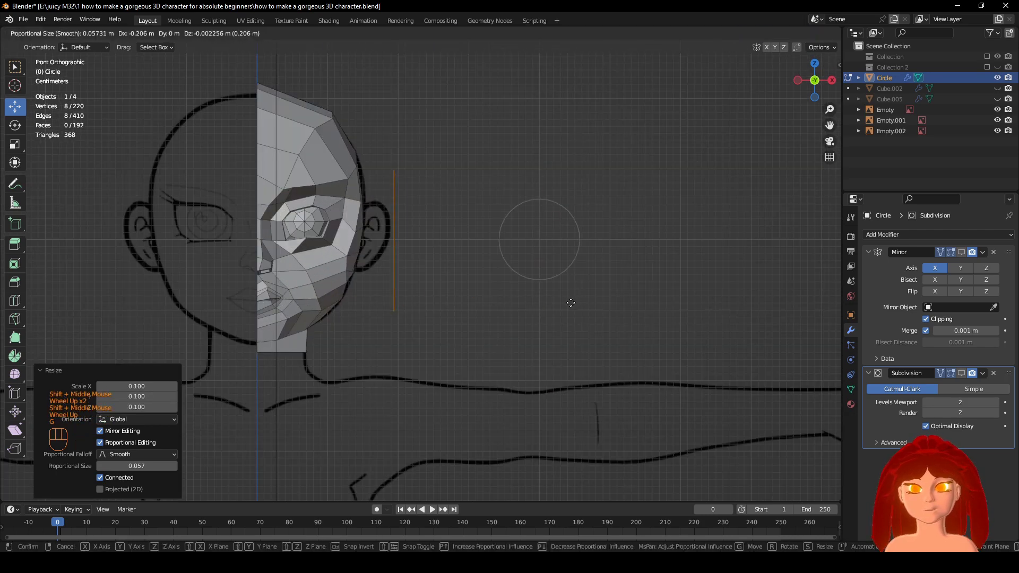
{"action": "left_click", "coordinate": [573, 302], "text": "ctrl"}
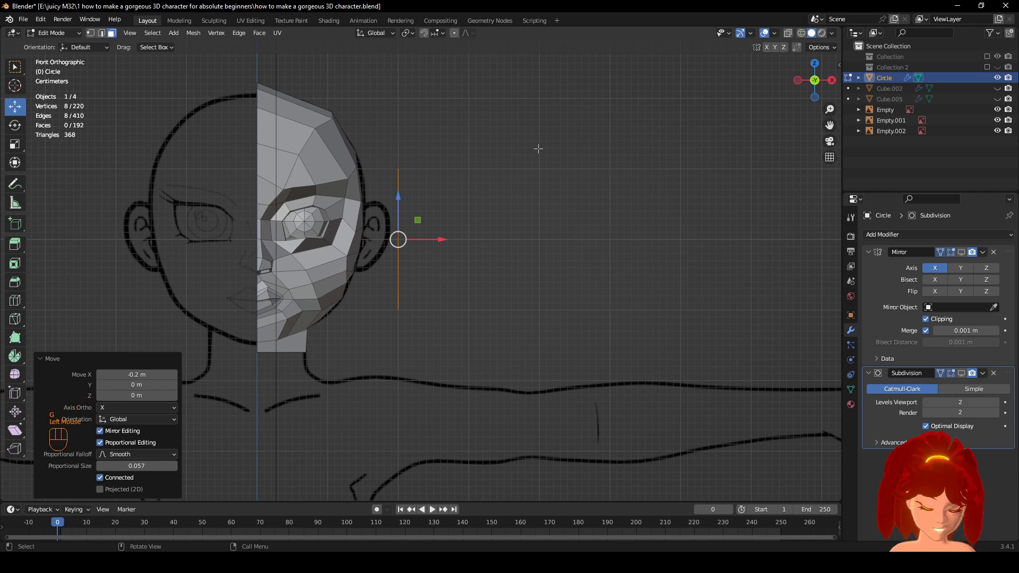
Set wireframe shading and vertex selection, frame the circle in side view, and select its whole vertex loop.
{"action": "key", "text": "KP_3"}
{"action": "scroll", "coordinate": [551, 146], "scroll_direction": "up", "scroll_amount": 2}
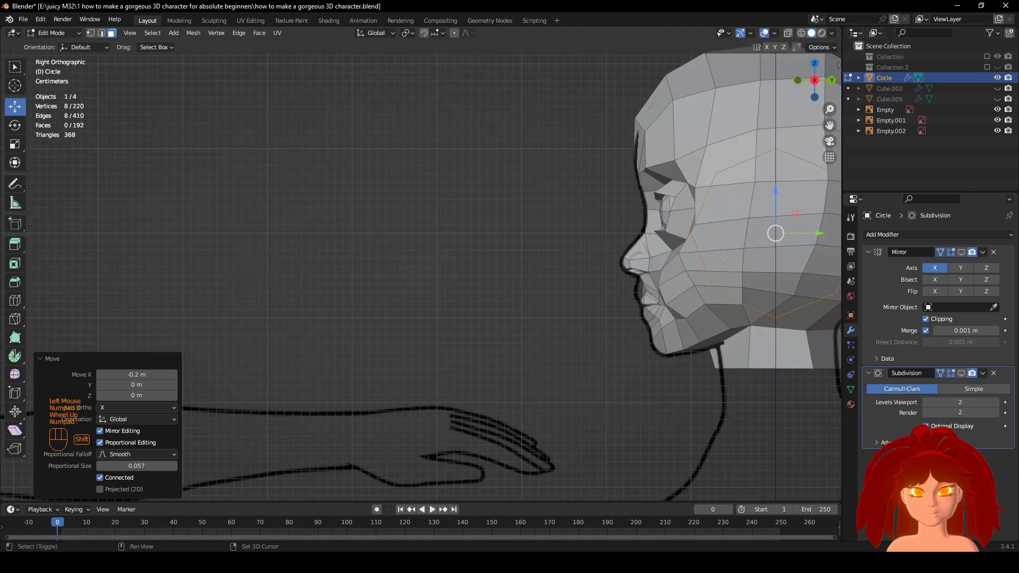
{"action": "scroll", "coordinate": [478, 260], "scroll_direction": "up", "scroll_amount": 1}
{"action": "middle_click_drag", "start_coordinate": [724, 257], "coordinate": [668, 319], "text": "shift"}
{"action": "key", "text": "z"}
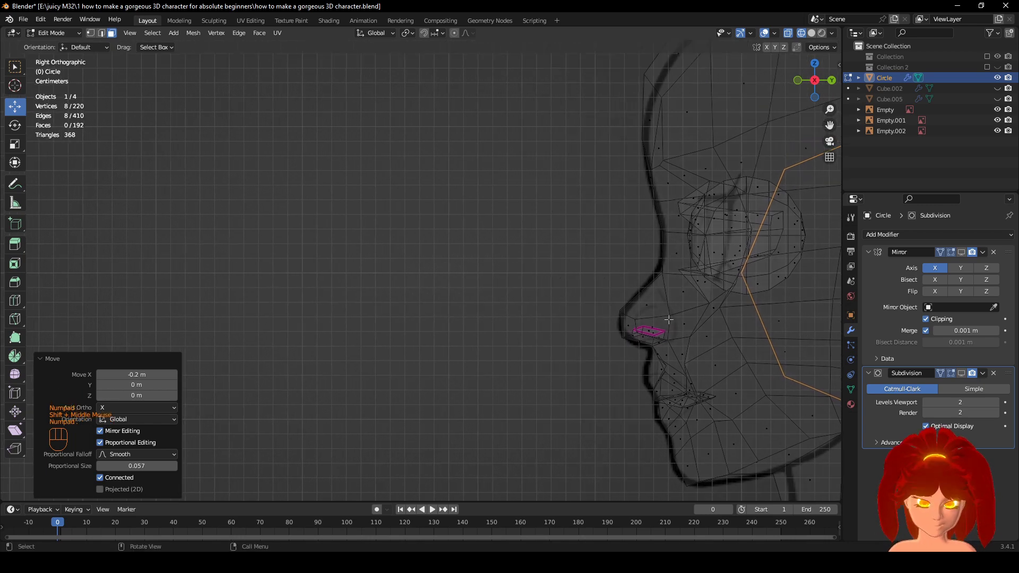
{"action": "left_click", "coordinate": [102, 32]}
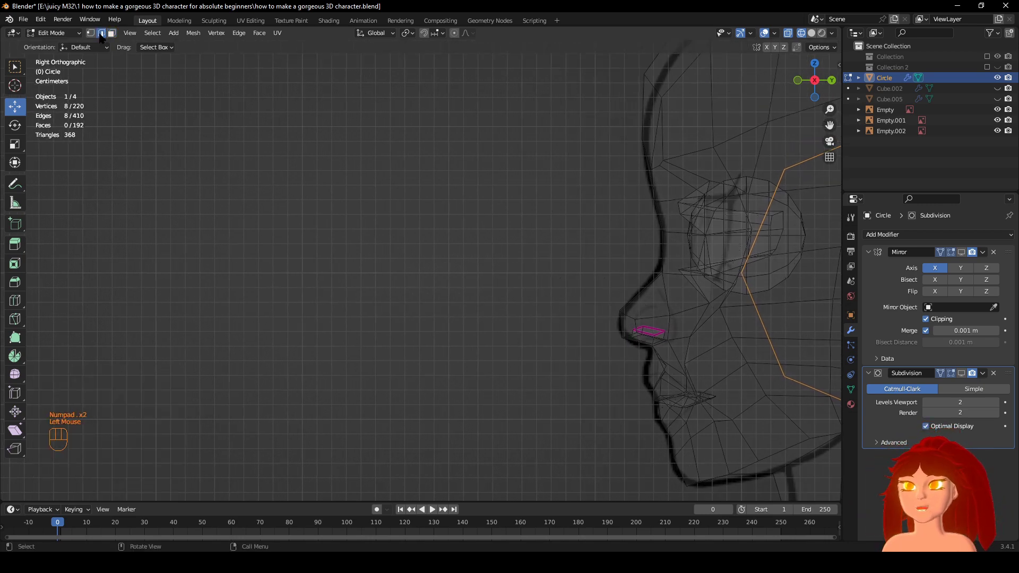
{"action": "key", "text": "KP_Decimal"}
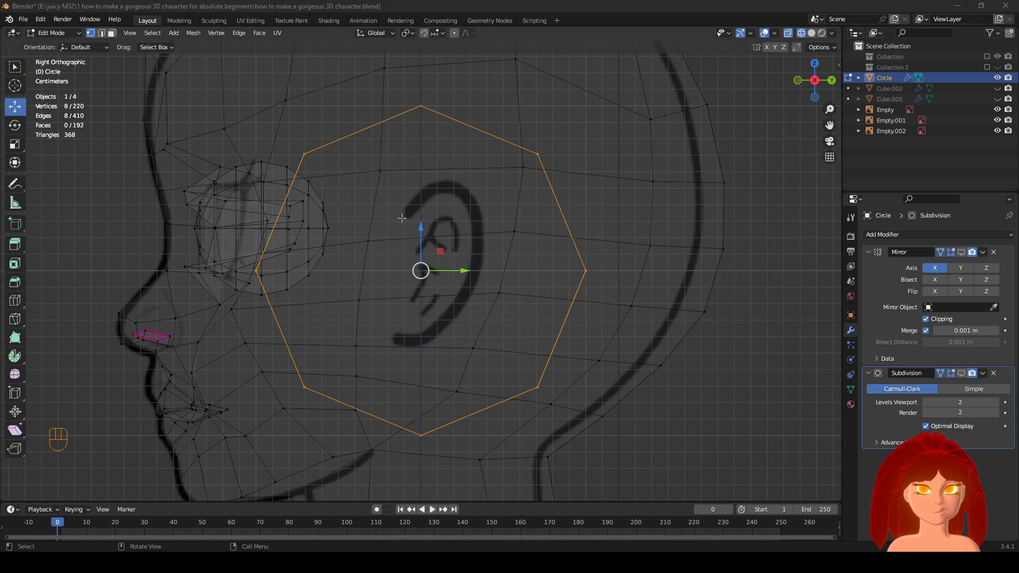
{"action": "middle_click_drag", "start_coordinate": [402, 218], "coordinate": [556, 169]}
{"action": "left_click", "coordinate": [557, 155]}
{"action": "left_click", "coordinate": [548, 151], "text": "alt"}
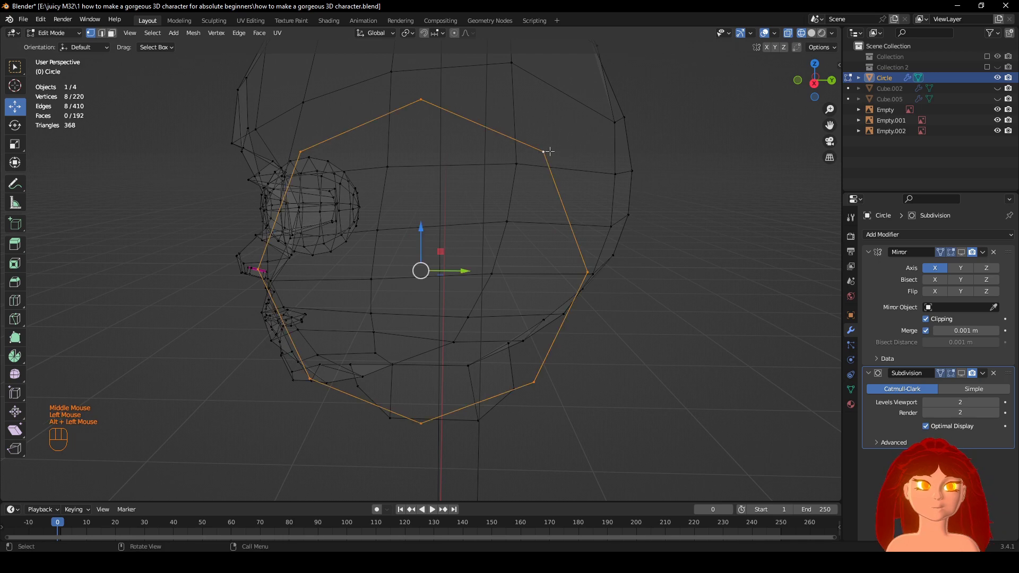
Scale the circle to about 0.45 in side view and move it over the reference ear.
{"action": "key", "text": "KP_3"}
{"action": "key", "text": "s"}
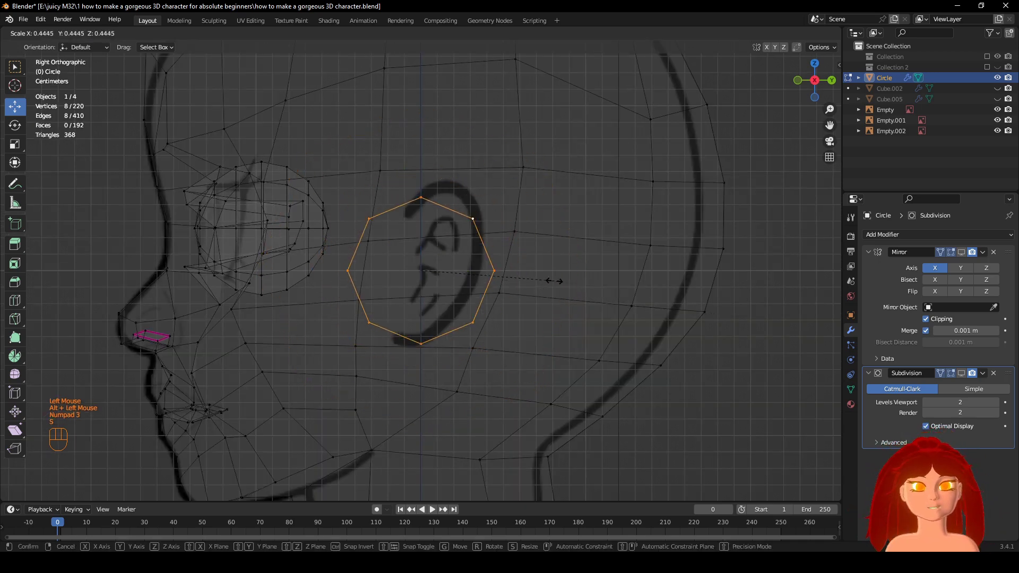
{"action": "left_click", "coordinate": [557, 281]}
{"action": "key", "text": "g"}
{"action": "left_click", "coordinate": [570, 276]}
{"action": "key", "text": "s"}
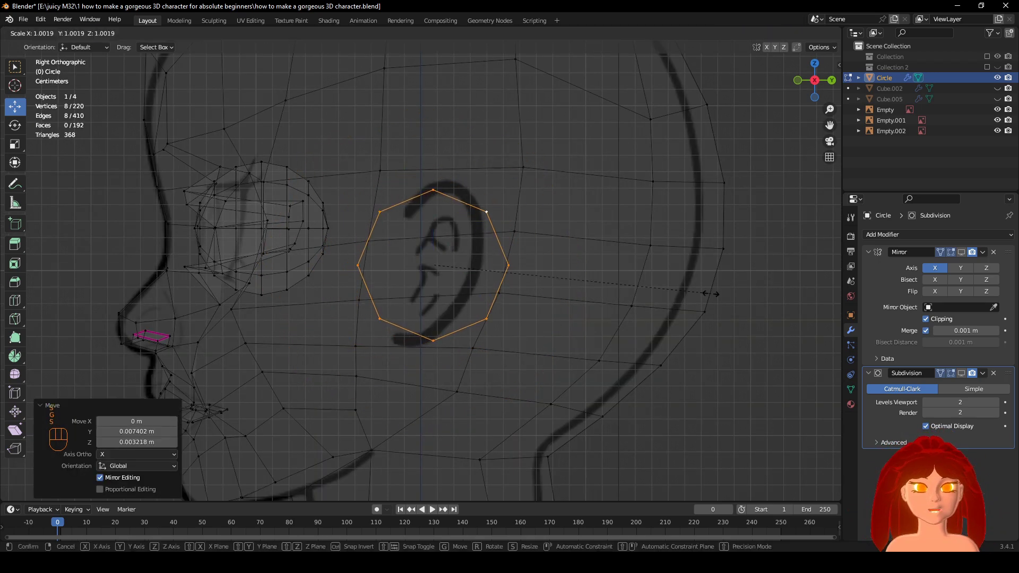
{"action": "key", "text": "x"}
{"action": "left_click", "coordinate": [637, 287]}
Narrow the circle to 0.792 along Y and tilt it to follow the slant of the reference ear.
{"action": "key", "text": "s"}
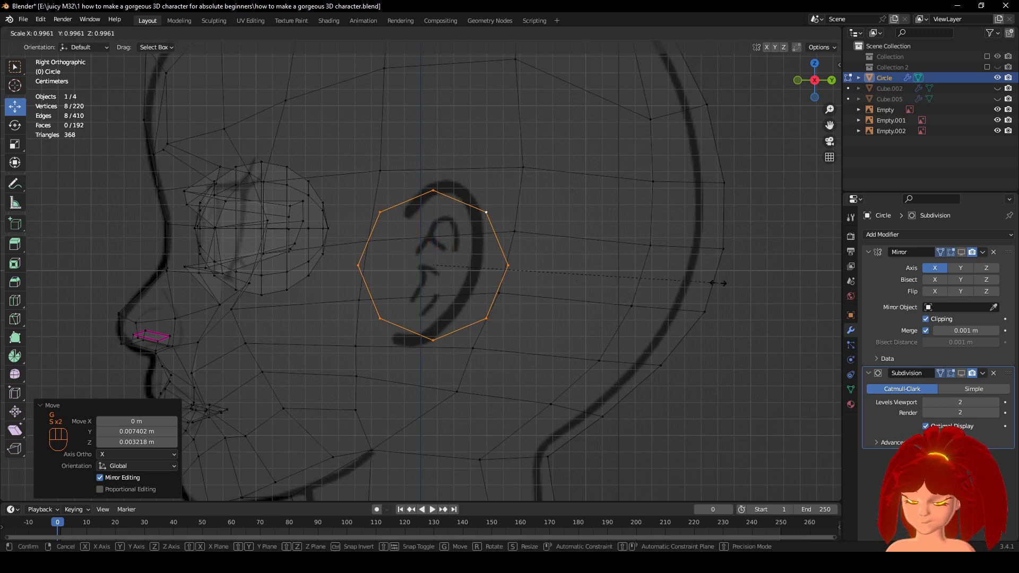
{"action": "key", "text": "y"}
{"action": "left_click", "coordinate": [660, 279]}
{"action": "key", "text": "r"}
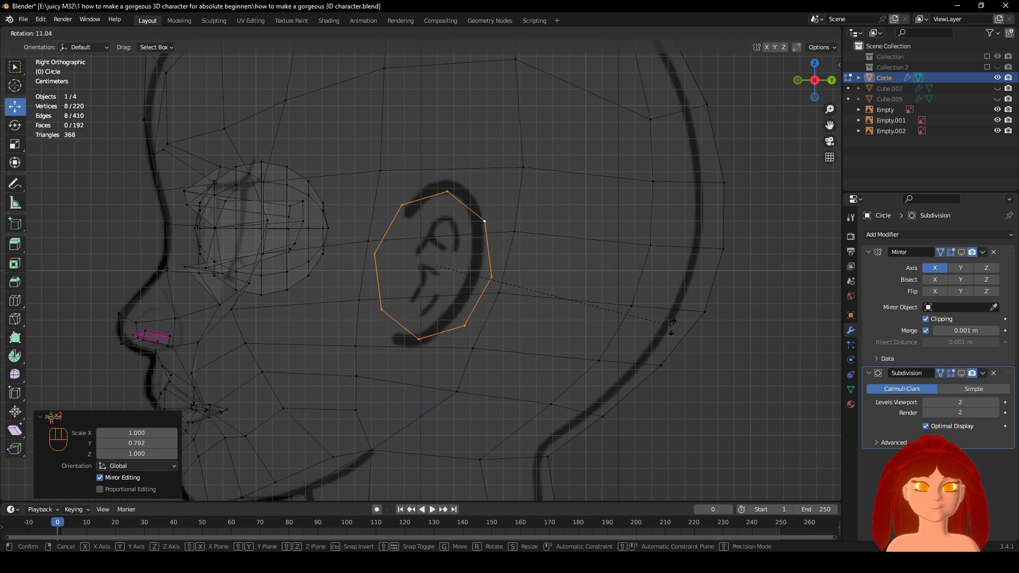
{"action": "left_click", "coordinate": [665, 331]}
Nudge the ear loop over the reference outline and scale it uniformly by 1.042.
{"action": "key", "text": "g"}
{"action": "left_click", "coordinate": [666, 334]}
{"action": "key", "text": "s"}
{"action": "left_click", "coordinate": [494, 279]}
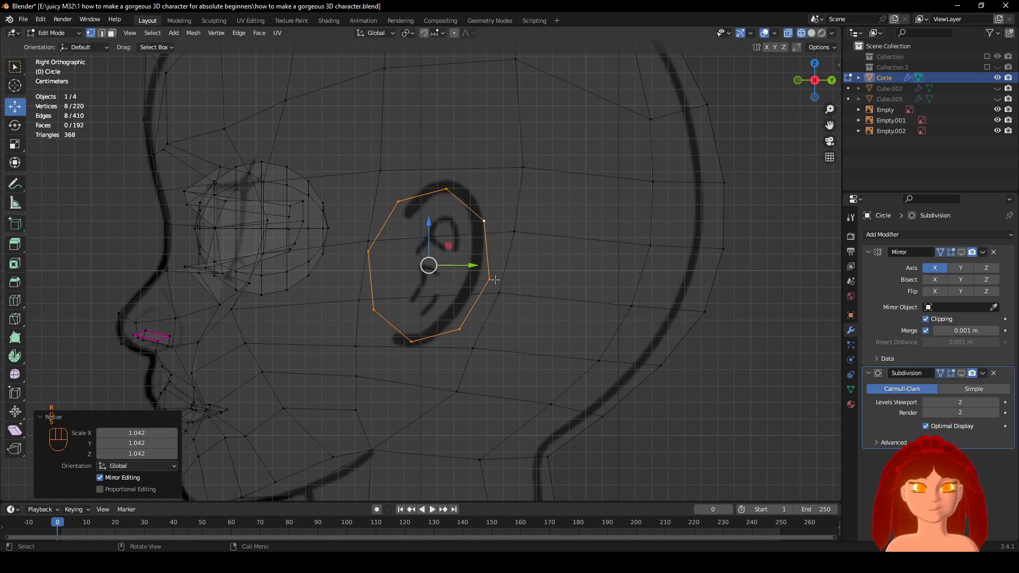
In front view, move the ear loop about -0.0257 m along X toward the side of the head.
{"action": "key", "text": "z"}
{"action": "scroll", "coordinate": [573, 334], "scroll_direction": "up", "scroll_amount": 2}
{"action": "mouse_move", "coordinate": [705, 334]}
{"action": "middle_mouse_down"}
{"action": "mouse_move", "coordinate": [573, 334]}
{"action": "mouse_move", "coordinate": [618, 356]}
{"action": "middle_mouse_up"}
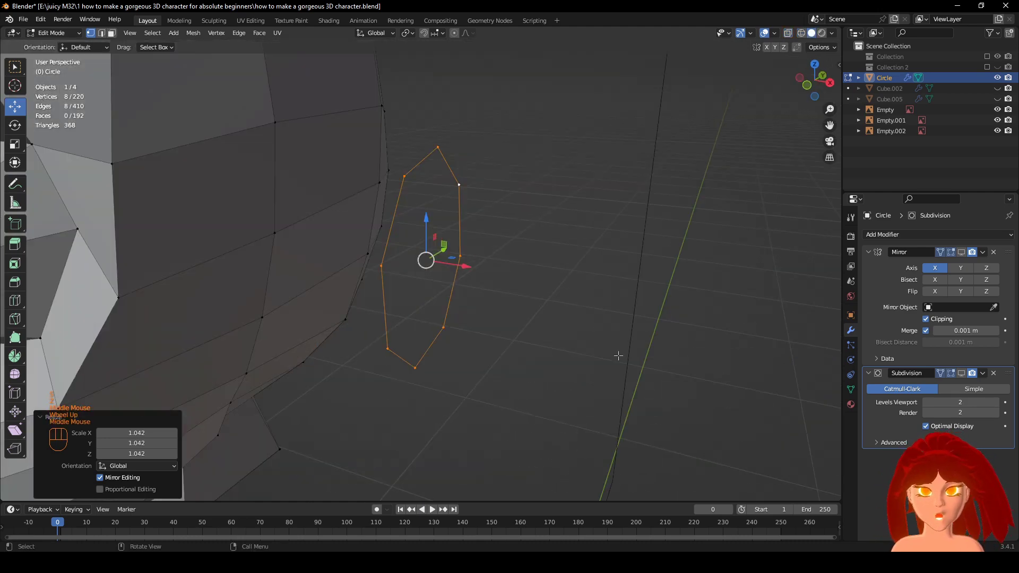
{"action": "key", "text": "KP_1"}
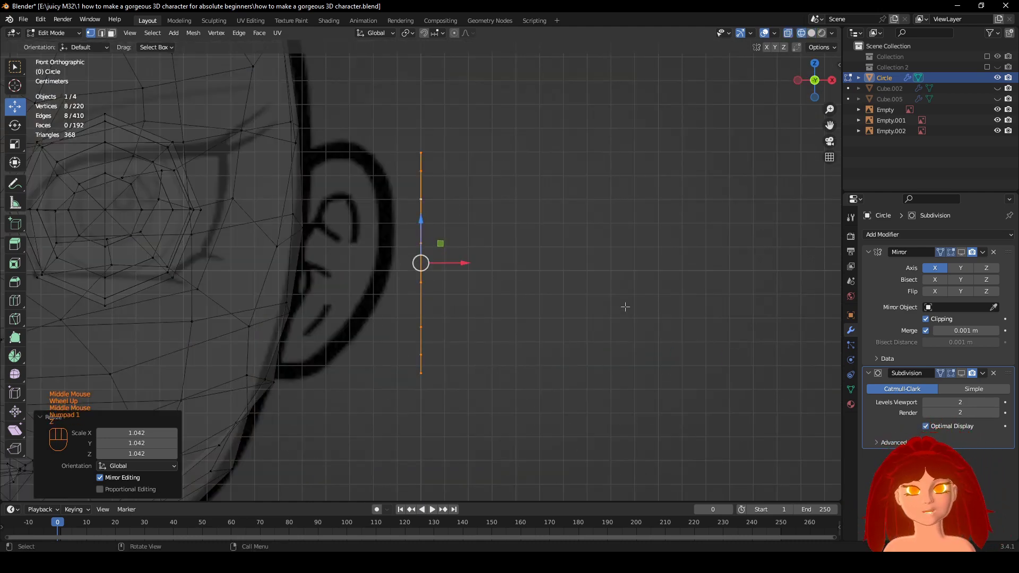
{"action": "key", "text": "g"}
{"action": "key", "text": "x"}
{"action": "left_click", "coordinate": [565, 306]}
Rotate the ear loop -4.87° in side view to line it up with the head faces.
{"action": "middle_click_drag", "start_coordinate": [625, 326], "coordinate": [659, 313]}
{"action": "scroll", "coordinate": [658, 314], "scroll_direction": "up", "scroll_amount": 2}
{"action": "key", "text": "KP_3"}
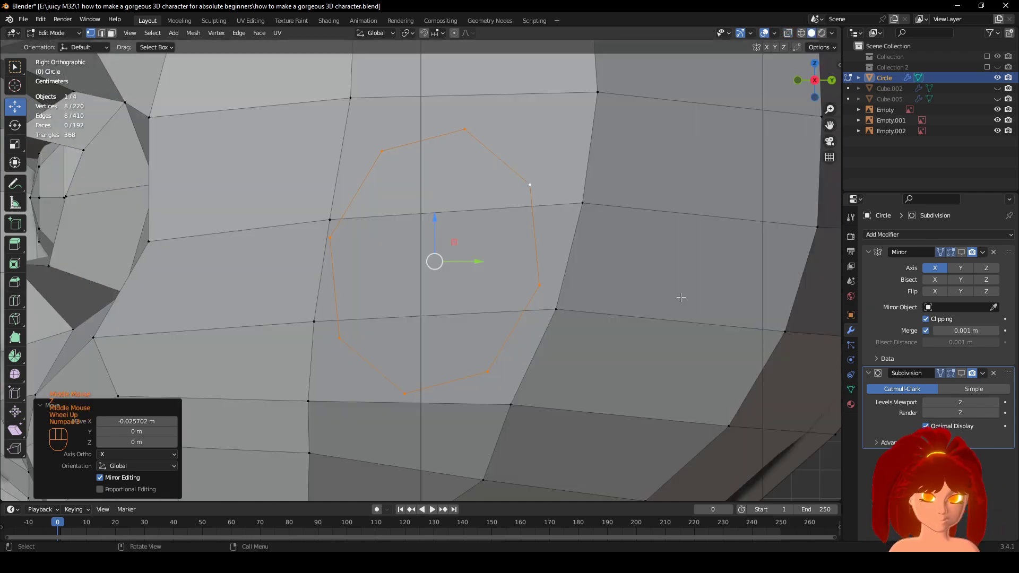
{"action": "scroll", "coordinate": [680, 297], "scroll_direction": "down", "scroll_amount": 2}
{"action": "key", "text": "r"}
{"action": "left_click", "coordinate": [662, 296]}
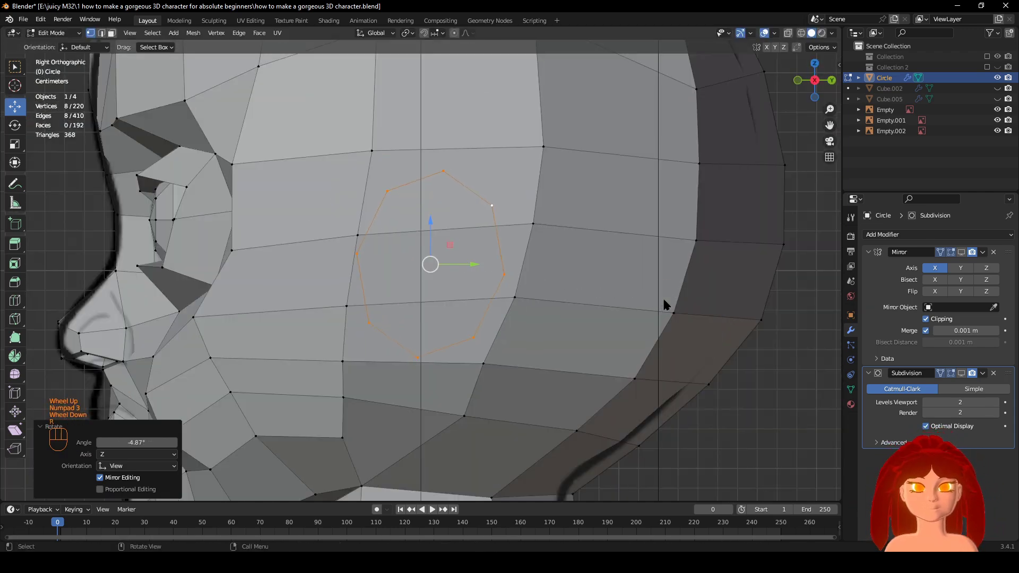
Check the ear loop's fit against the reference drawing and the side of the head in side and perspective views.
{"action": "key", "text": "z"}
{"action": "key", "text": "z"}
{"action": "key", "text": "z"}
{"action": "scroll", "coordinate": [691, 329], "scroll_direction": "up", "scroll_amount": 1}
{"action": "key", "text": "z"}
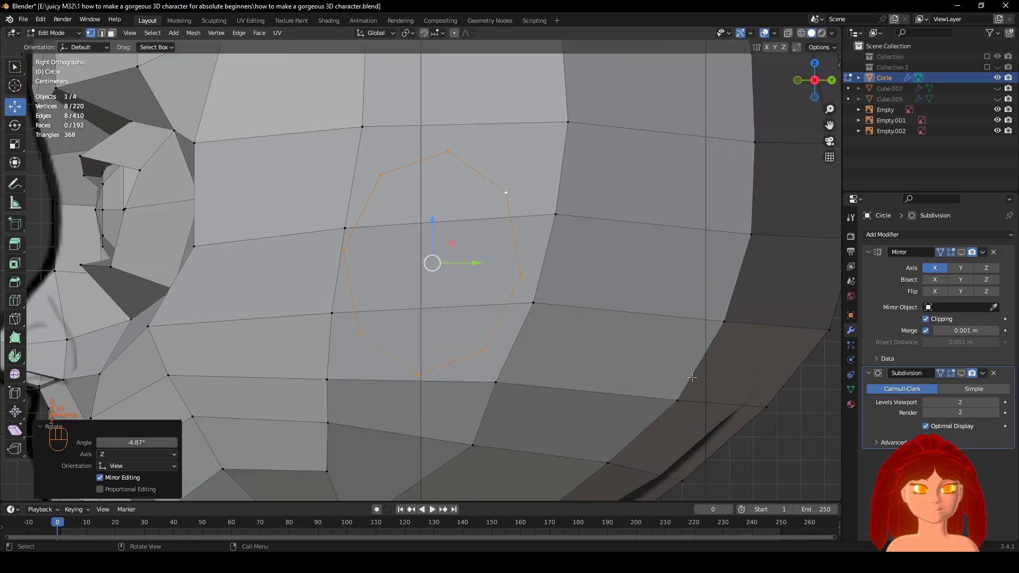
{"action": "key", "text": "z"}
{"action": "left_click", "coordinate": [790, 277]}
{"action": "middle_click_drag", "start_coordinate": [744, 295], "coordinate": [717, 298], "text": "shift"}
{"action": "mouse_move", "coordinate": [716, 298]}
{"action": "middle_mouse_down"}
{"action": "mouse_move", "coordinate": [654, 332]}
{"action": "mouse_move", "coordinate": [554, 322]}
{"action": "middle_mouse_up"}
{"action": "middle_click_drag", "start_coordinate": [554, 323], "coordinate": [587, 337], "text": "shift"}
{"action": "key", "text": "KP_Decimal"}
{"action": "key", "text": "z"}
{"action": "scroll", "coordinate": [591, 336], "scroll_direction": "down", "scroll_amount": 1}
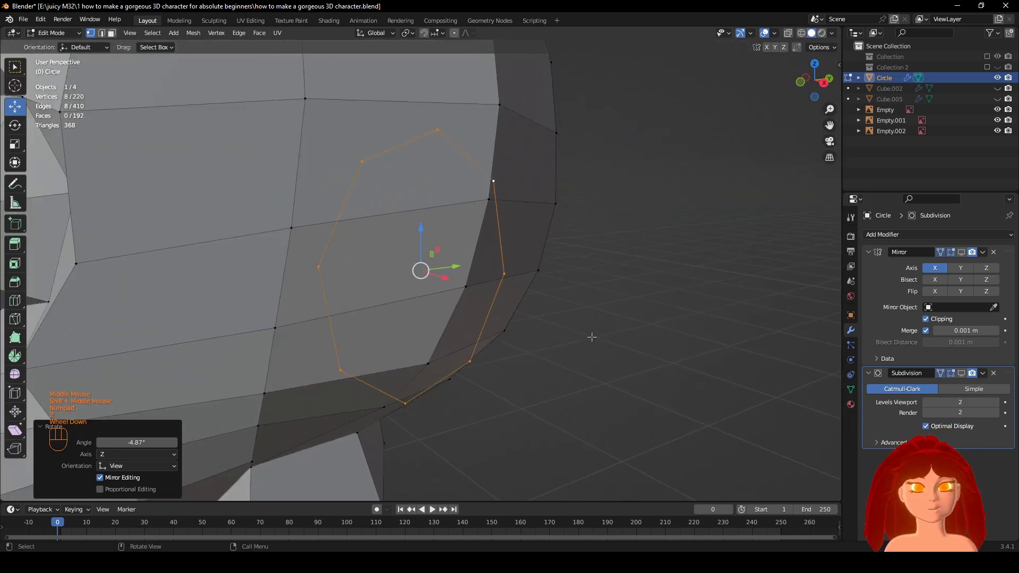
Extrude the ear loop inward as a flat rim by scaling the new loop uniformly to 0.7.
{"action": "key", "text": "e"}
{"action": "key", "text": "s"}
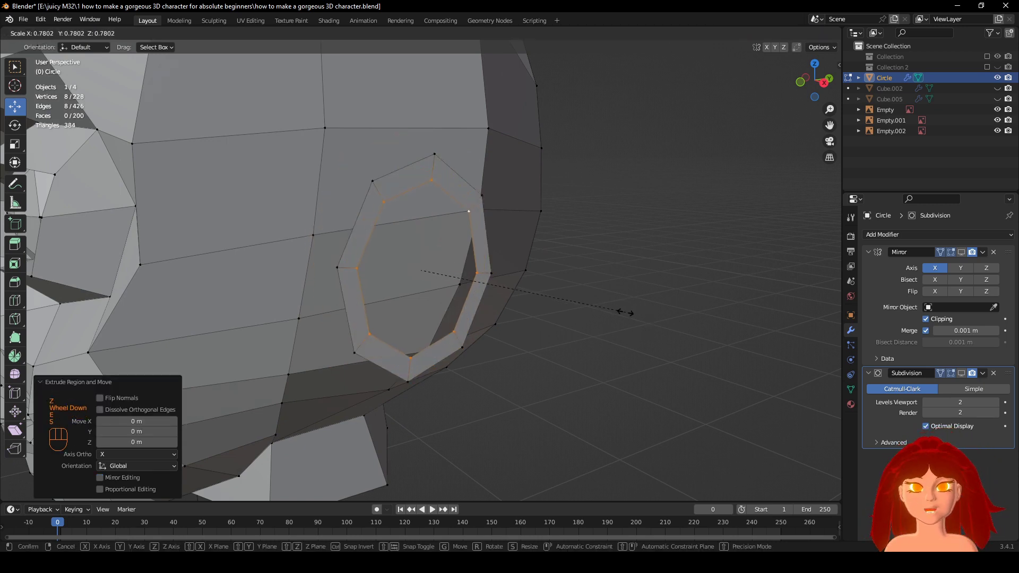
{"action": "key", "text": "ctrl"}
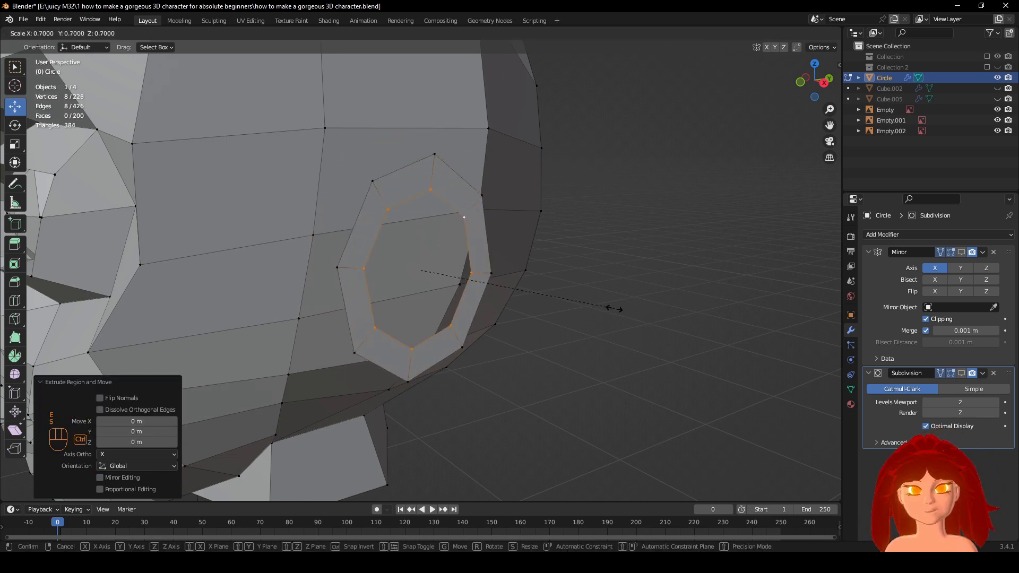
{"action": "left_click", "coordinate": [614, 308]}
{"action": "middle_click_drag", "start_coordinate": [614, 308], "coordinate": [486, 287]}
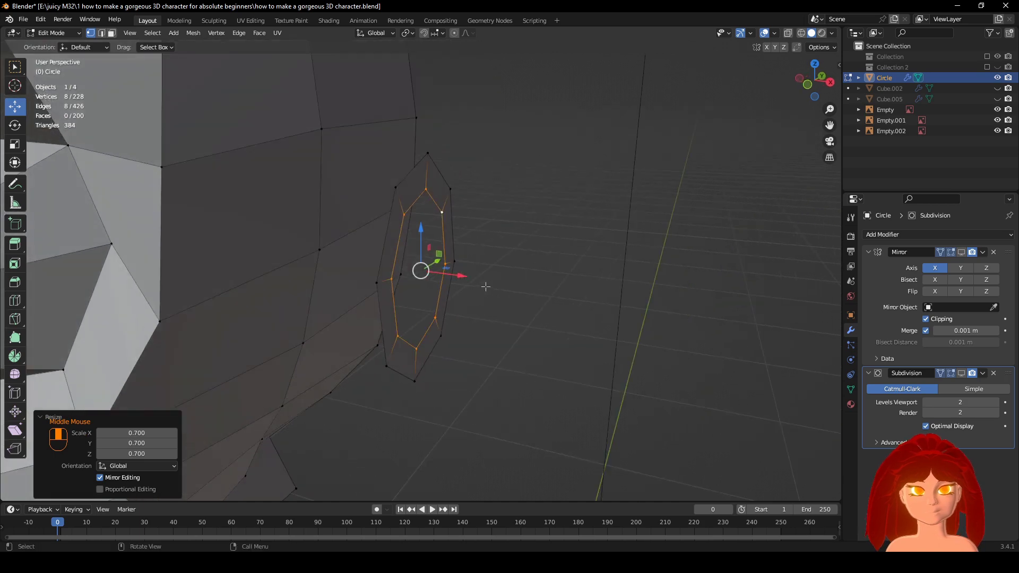
Extrude the outer and inner edge loops of the ear rim and move them along X toward the head for thickness.
{"action": "left_click", "coordinate": [412, 169], "text": "alt+shift"}
{"action": "middle_click_drag", "start_coordinate": [411, 168], "coordinate": [206, 96]}
{"action": "left_click", "coordinate": [101, 34]}
{"action": "middle_click_drag", "start_coordinate": [504, 183], "coordinate": [517, 224]}
{"action": "left_click", "coordinate": [418, 164], "text": "alt"}
{"action": "left_click", "coordinate": [418, 199], "text": "alt+shift"}
{"action": "key", "text": "e"}
{"action": "right_click", "coordinate": [534, 214]}
{"action": "left_click_drag", "start_coordinate": [465, 270], "coordinate": [436, 270]}
Close the recessed inner edge loop of the ear with Grid Fill, using span 2 and offset 1.
{"action": "middle_click_drag", "start_coordinate": [579, 275], "coordinate": [495, 257]}
{"action": "scroll", "coordinate": [439, 260], "scroll_direction": "up", "scroll_amount": 1}
{"action": "left_click", "coordinate": [379, 266], "text": "alt"}
{"action": "key", "text": "ctrl+f"}
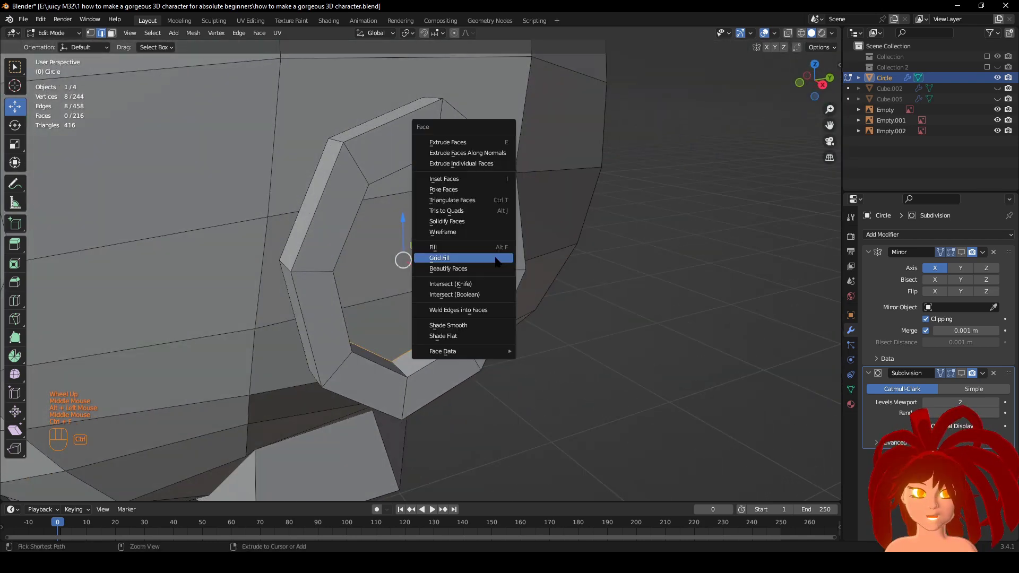
{"action": "left_click", "coordinate": [495, 258]}
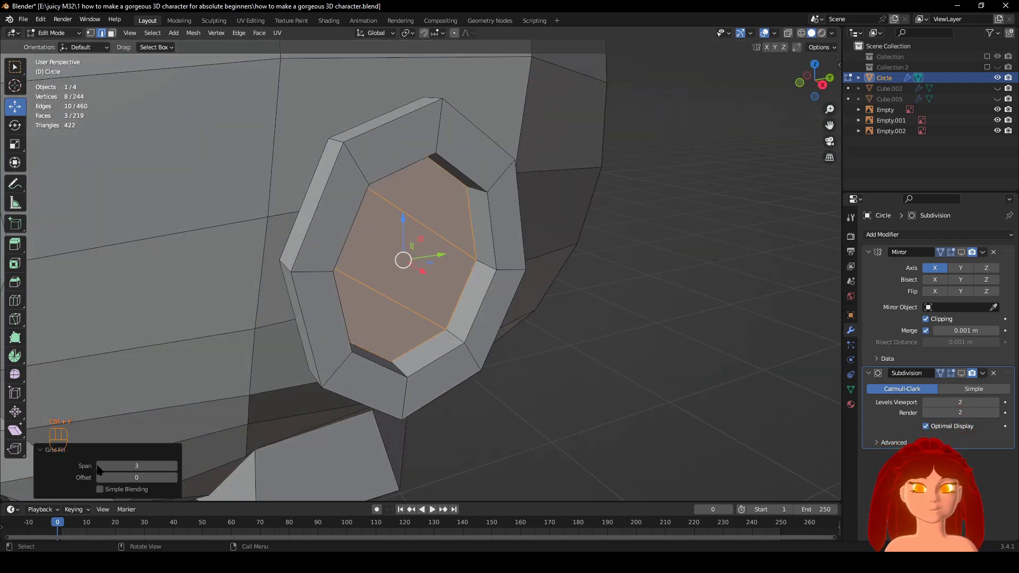
{"action": "middle_click_drag", "start_coordinate": [445, 334], "coordinate": [265, 407]}
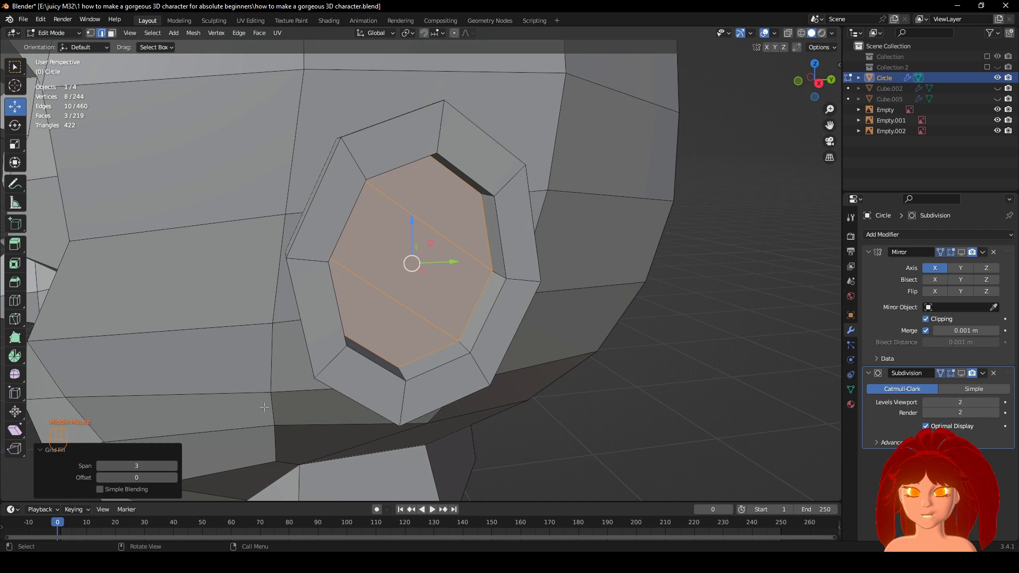
{"action": "left_click", "coordinate": [99, 480]}
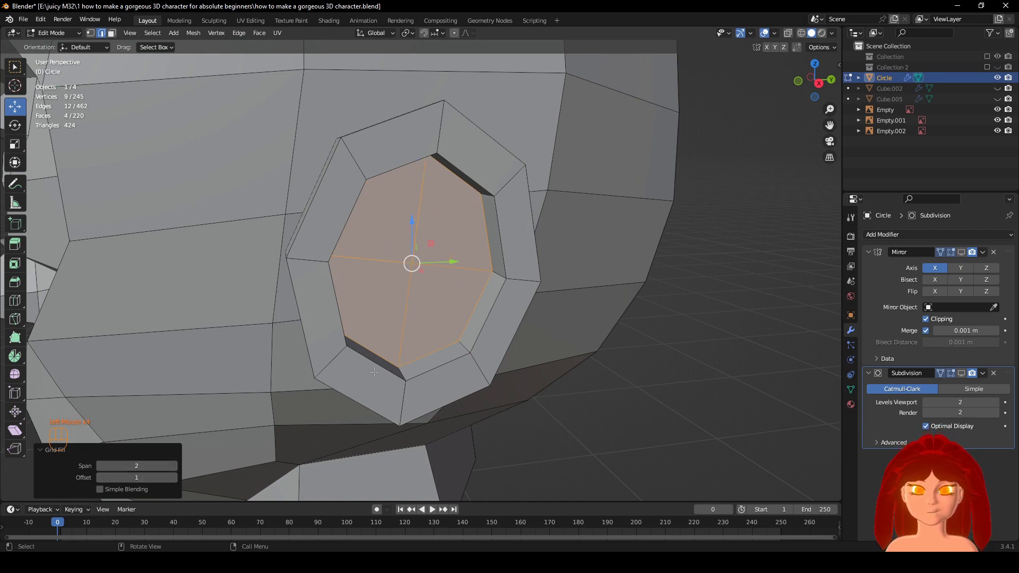
{"action": "middle_click_drag", "start_coordinate": [374, 373], "coordinate": [242, 454]}
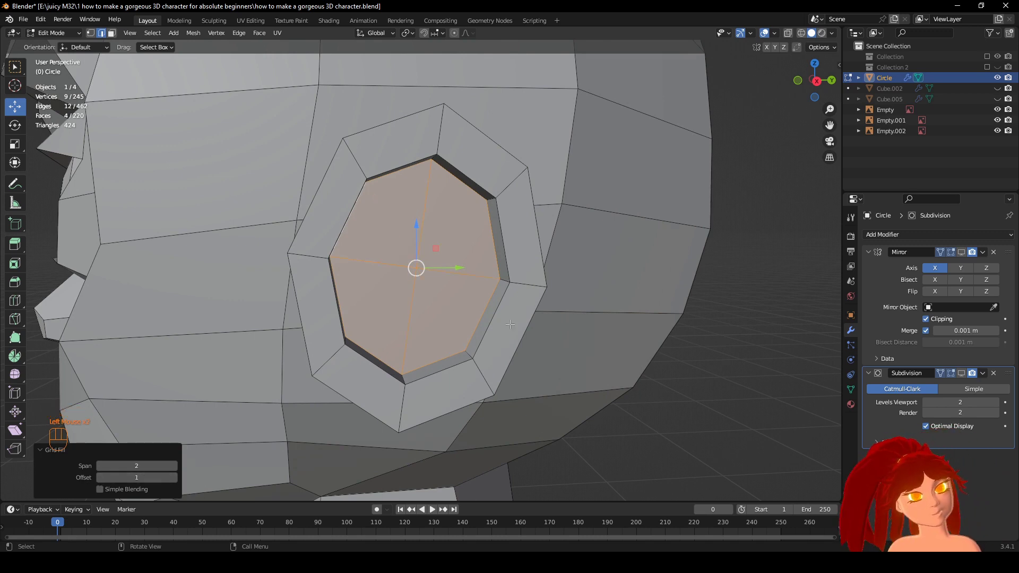
Select the whole linked ear mesh and rotate it about -5° in side view to stand more upright.
{"action": "key", "text": "KP_3"}
{"action": "scroll", "coordinate": [415, 289], "scroll_direction": "up", "scroll_amount": 2}
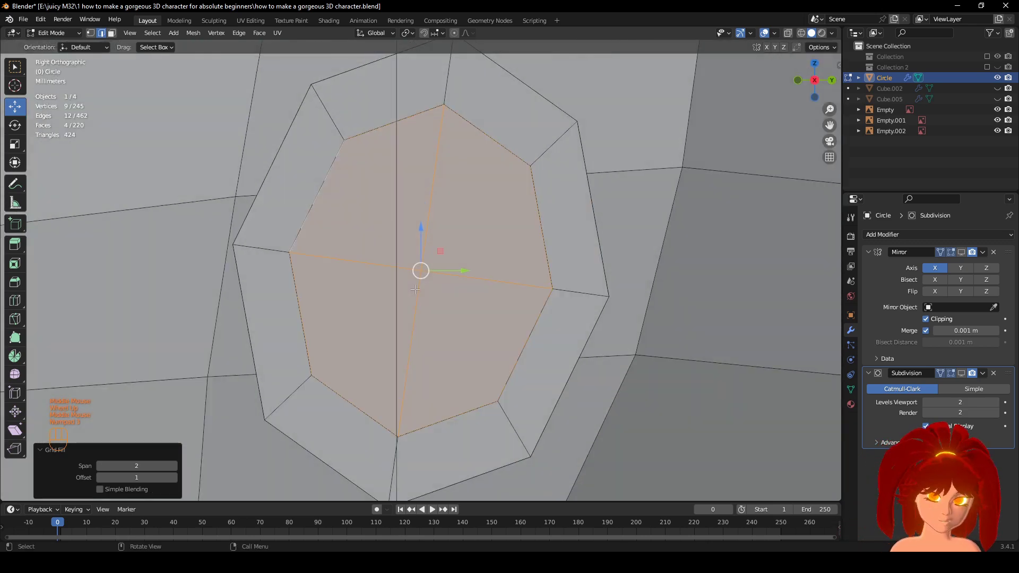
{"action": "key", "text": "z"}
{"action": "scroll", "coordinate": [313, 309], "scroll_direction": "down", "scroll_amount": 3}
{"action": "key", "text": "z"}
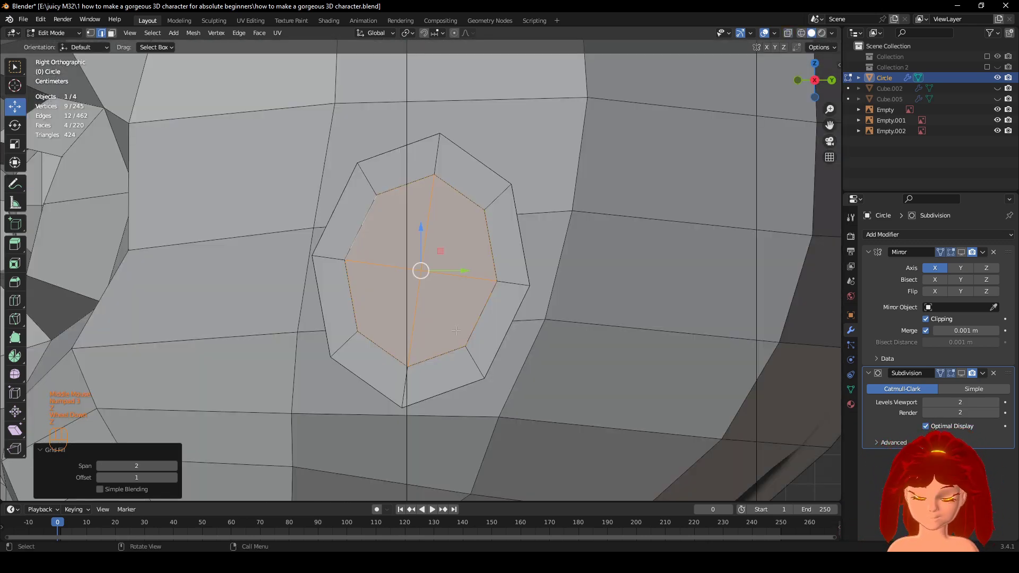
{"action": "left_click", "coordinate": [484, 320]}
{"action": "key", "text": "l"}
{"action": "scroll", "coordinate": [504, 337], "scroll_direction": "up", "scroll_amount": 1}
{"action": "key", "text": "r"}
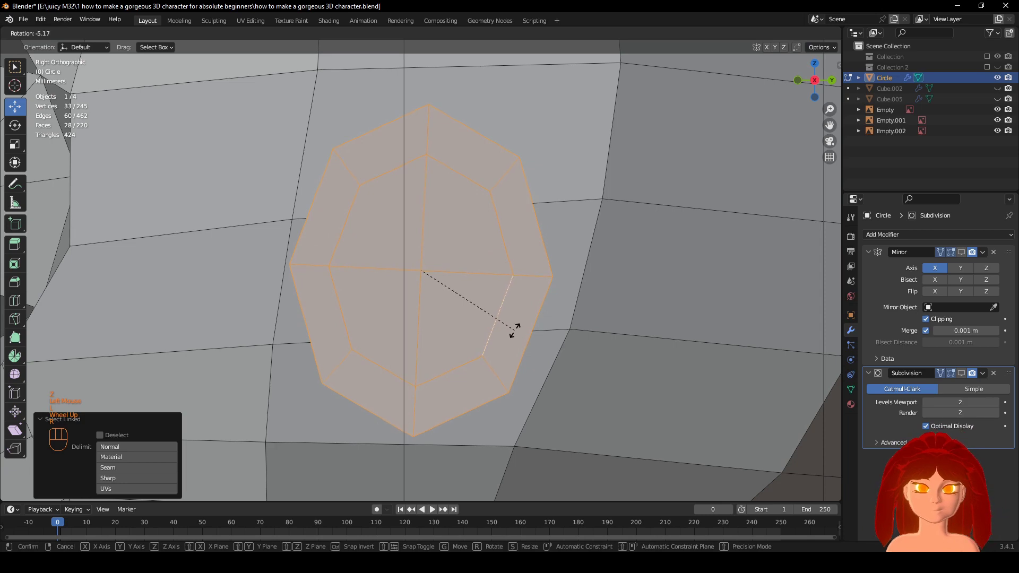
{"action": "middle_click_drag", "start_coordinate": [514, 330], "coordinate": [484, 345]}
{"action": "scroll", "coordinate": [485, 346], "scroll_direction": "up", "scroll_amount": 2}
Select the four grid-filled faces inside the ear and scale them uniformly to 0.9.
{"action": "left_click", "coordinate": [111, 33]}
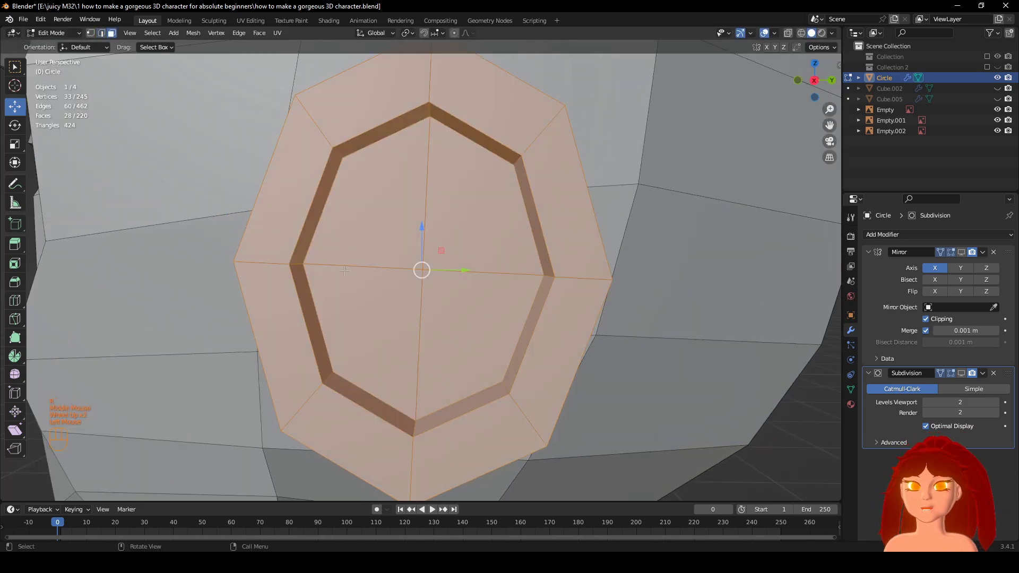
{"action": "left_click", "coordinate": [366, 329]}
{"action": "middle_click_drag", "start_coordinate": [366, 329], "coordinate": [530, 399]}
{"action": "left_click", "coordinate": [472, 318], "text": "shift"}
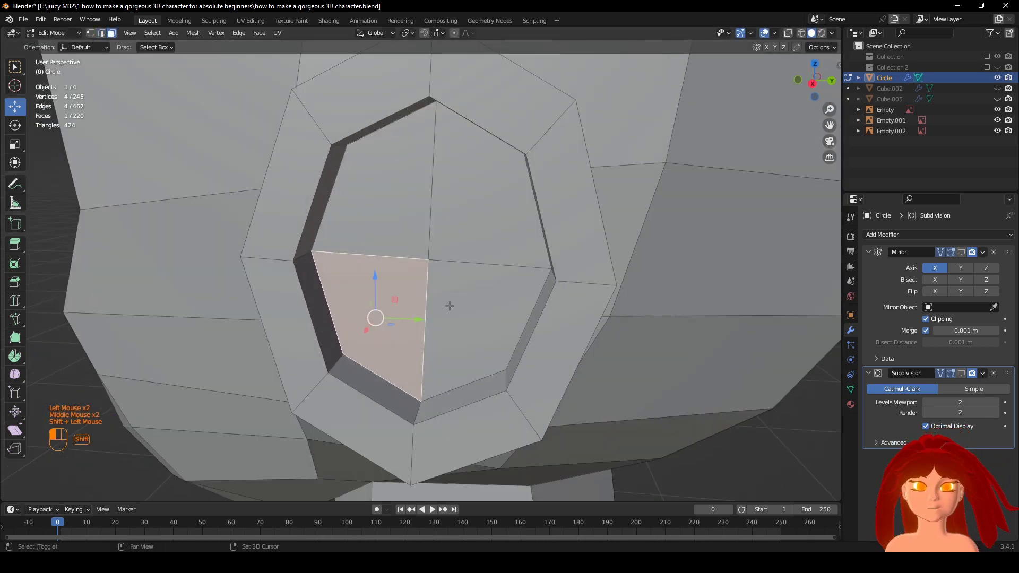
{"action": "left_click", "coordinate": [461, 233], "text": "shift"}
{"action": "left_click", "coordinate": [461, 228], "text": "shift"}
{"action": "left_click", "coordinate": [451, 225], "text": "shift"}
{"action": "left_click", "coordinate": [428, 222], "text": "shift"}
{"action": "left_click", "coordinate": [428, 221], "text": "shift"}
{"action": "middle_click_drag", "start_coordinate": [429, 221], "coordinate": [438, 217], "text": "shift"}
{"action": "key", "text": "s"}
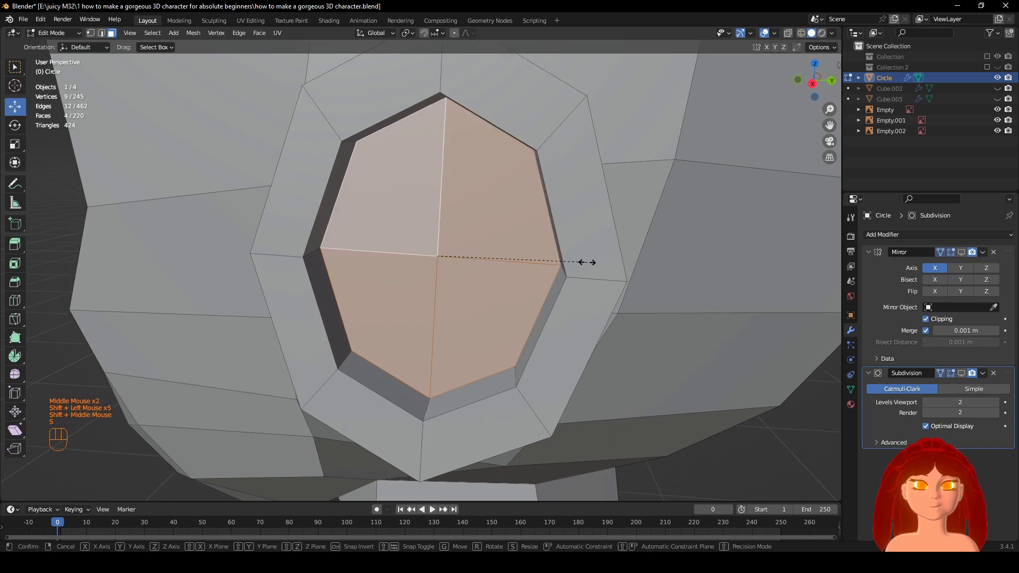
{"action": "left_click", "coordinate": [565, 261]}
Move the four inner ear faces 0.00307 m along X to make the recess shallower.
{"action": "middle_click_drag", "start_coordinate": [565, 262], "coordinate": [577, 353]}
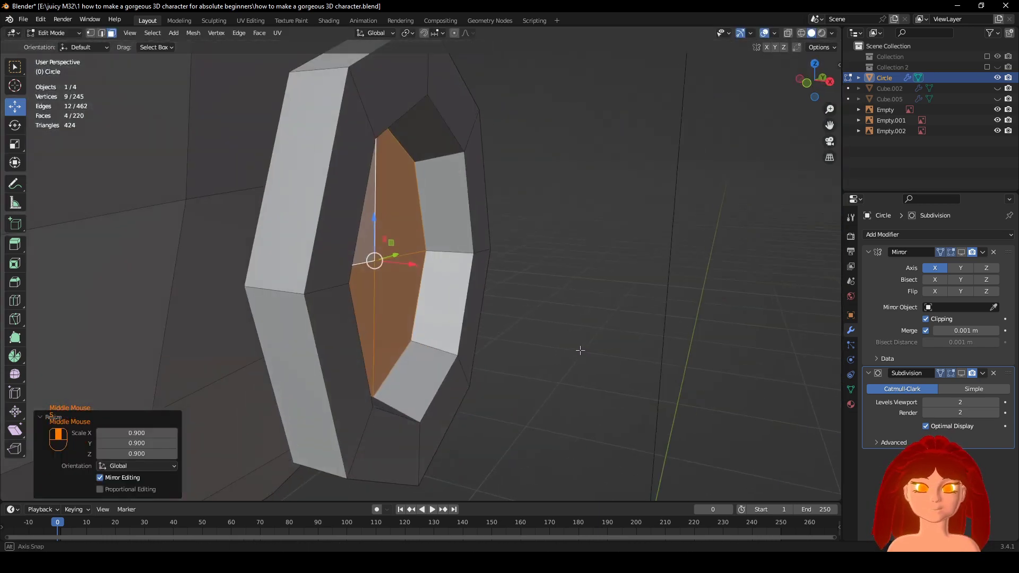
{"action": "left_click_drag", "start_coordinate": [424, 267], "coordinate": [428, 268]}
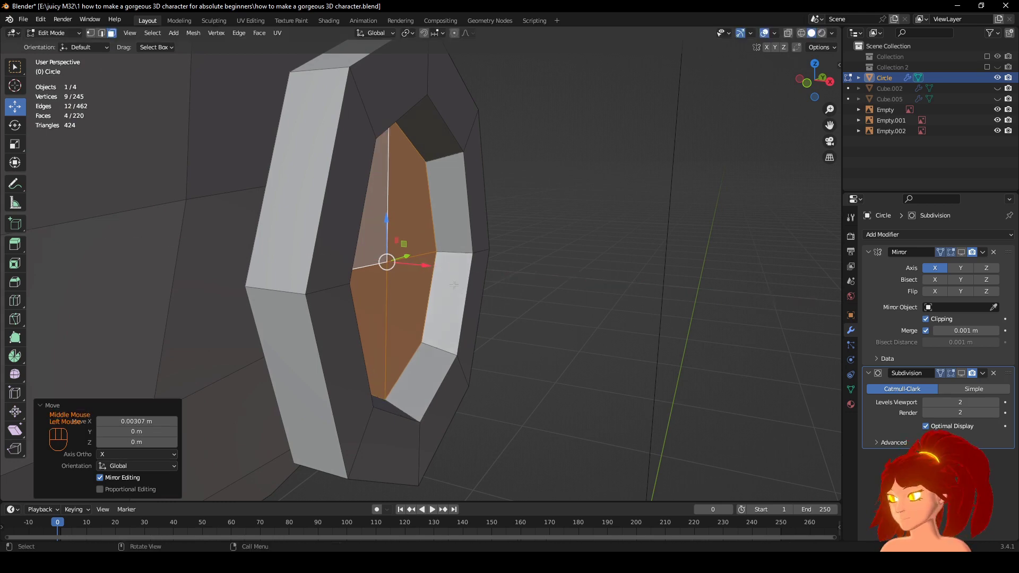
{"action": "middle_click_drag", "start_coordinate": [454, 285], "coordinate": [432, 287]}
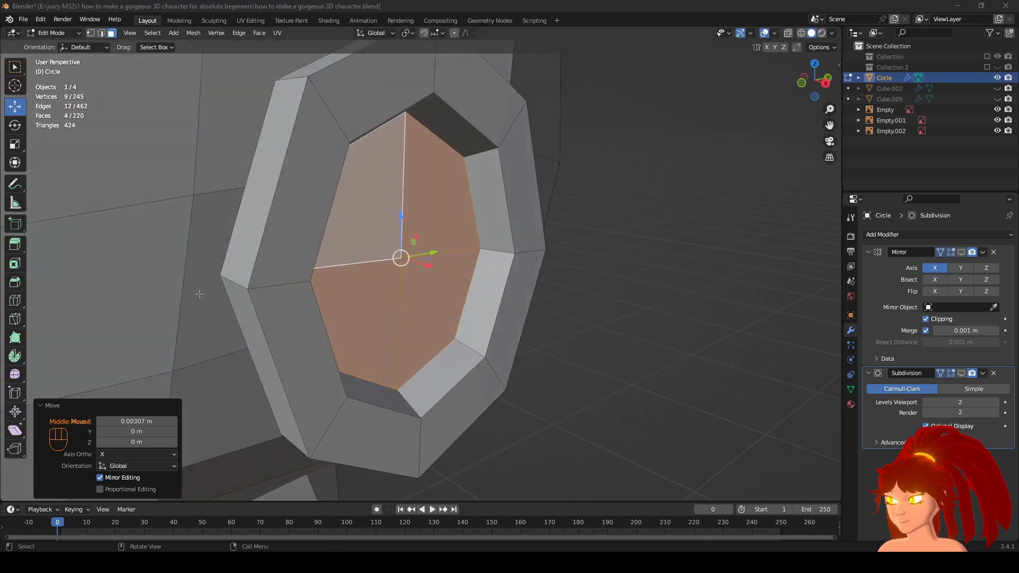
Extrude the lower inner face nearest the character's face in place and scale it uniformly to 0.6.
{"action": "middle_click_drag", "start_coordinate": [223, 297], "coordinate": [530, 308]}
{"action": "scroll", "coordinate": [430, 307], "scroll_direction": "up", "scroll_amount": 1}
{"action": "left_click", "coordinate": [429, 307]}
{"action": "key", "text": "e"}
{"action": "right_click", "coordinate": [527, 346]}
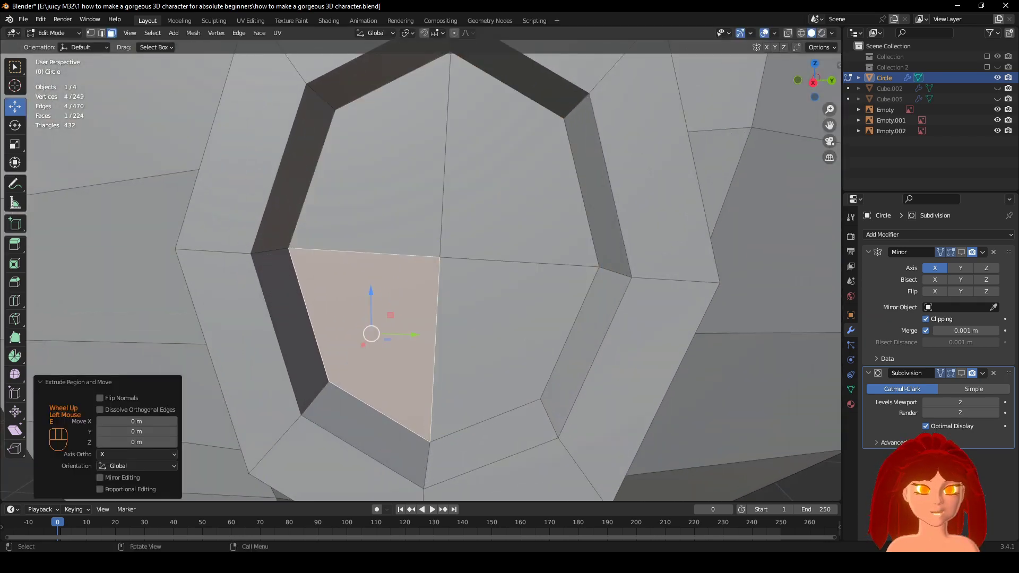
{"action": "key", "text": "s"}
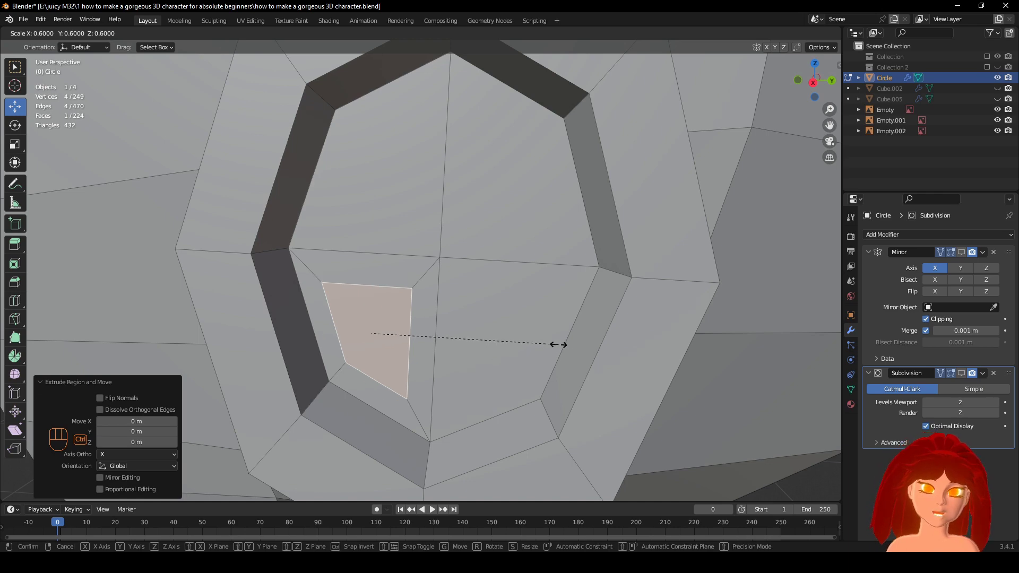
{"action": "left_click", "coordinate": [565, 342]}
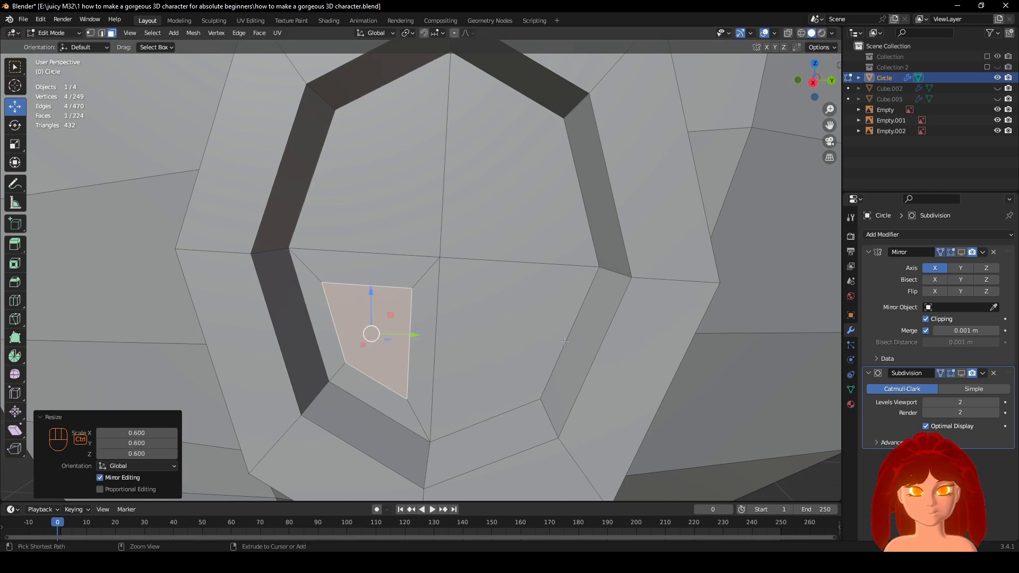
Offset the small inset face slightly with Shrink/Fatten and extrude it 0.012857 m along its normal for the ear canal.
{"action": "middle_click_drag", "start_coordinate": [371, 332], "coordinate": [416, 289]}
{"action": "key", "text": "alt+s"}
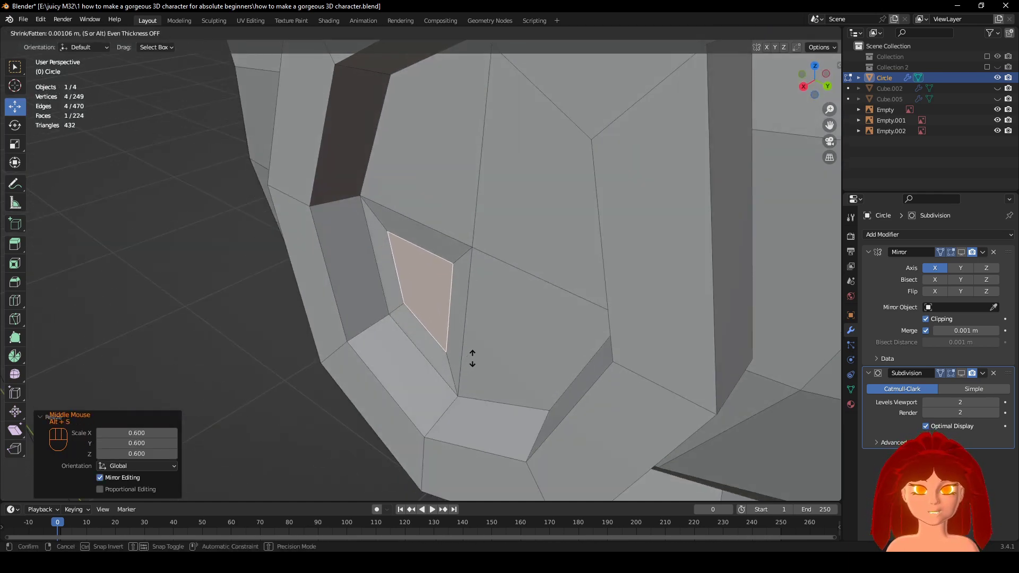
{"action": "left_click", "coordinate": [474, 359]}
{"action": "key", "text": "e"}
{"action": "left_click", "coordinate": [529, 322]}
Rotate the ear canal's end face 41.9° in a view from above, then reposition and rescale it.
{"action": "middle_click_drag", "start_coordinate": [529, 323], "coordinate": [540, 268]}
{"action": "middle_click_drag", "start_coordinate": [540, 182], "coordinate": [540, 191]}
{"action": "key", "text": "r"}
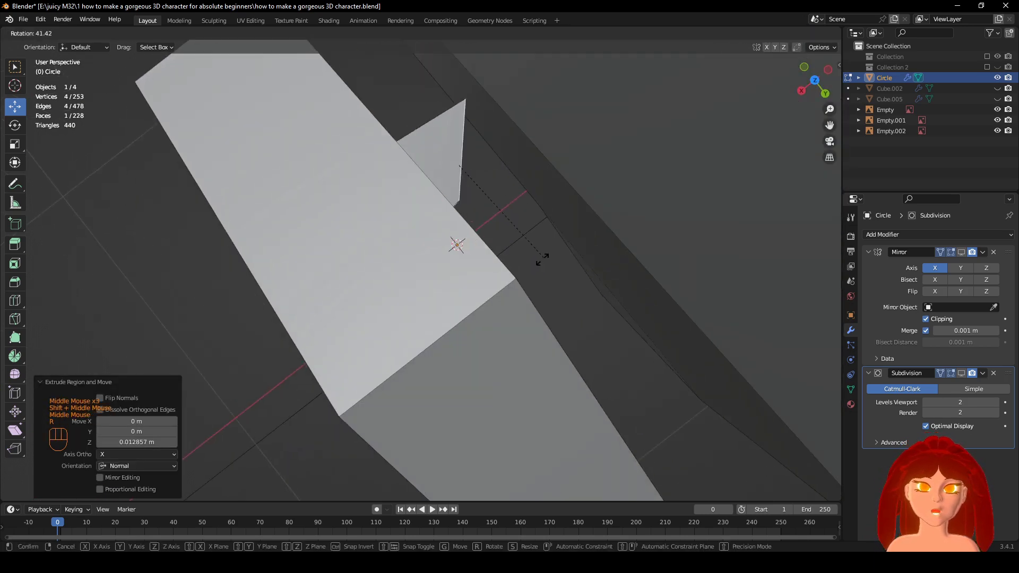
{"action": "left_click", "coordinate": [537, 243]}
{"action": "middle_click_drag", "start_coordinate": [520, 231], "coordinate": [517, 247]}
{"action": "key", "text": "g"}
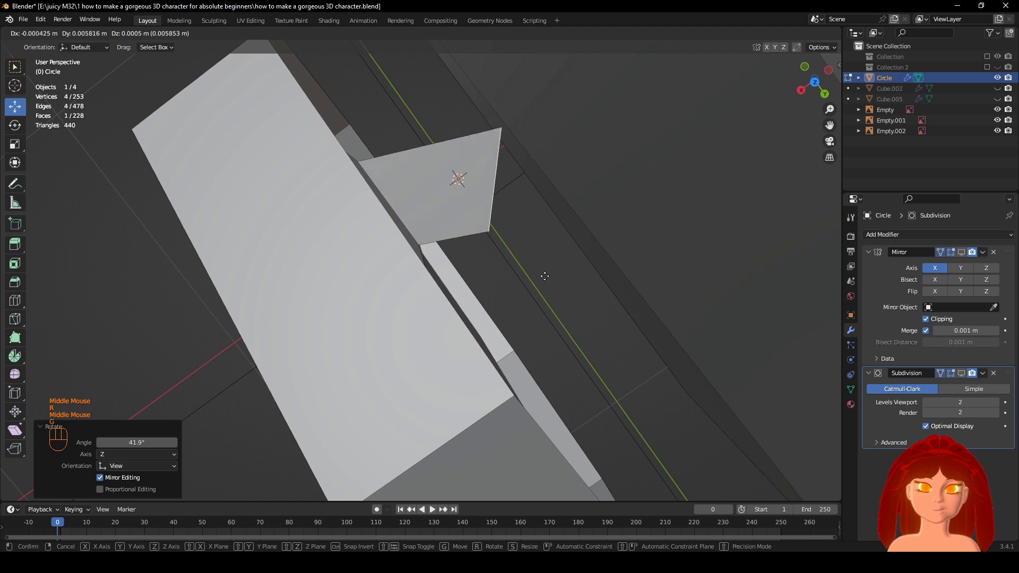
{"action": "left_click", "coordinate": [545, 277]}
{"action": "key", "text": "s"}
{"action": "left_click", "coordinate": [528, 258]}
Regularise the ear canal's end face with the LoopTools Circle operation.
{"action": "right_click", "coordinate": [616, 212]}
{"action": "mouse_move", "coordinate": [620, 216]}
{"action": "left_click", "coordinate": [739, 221]}
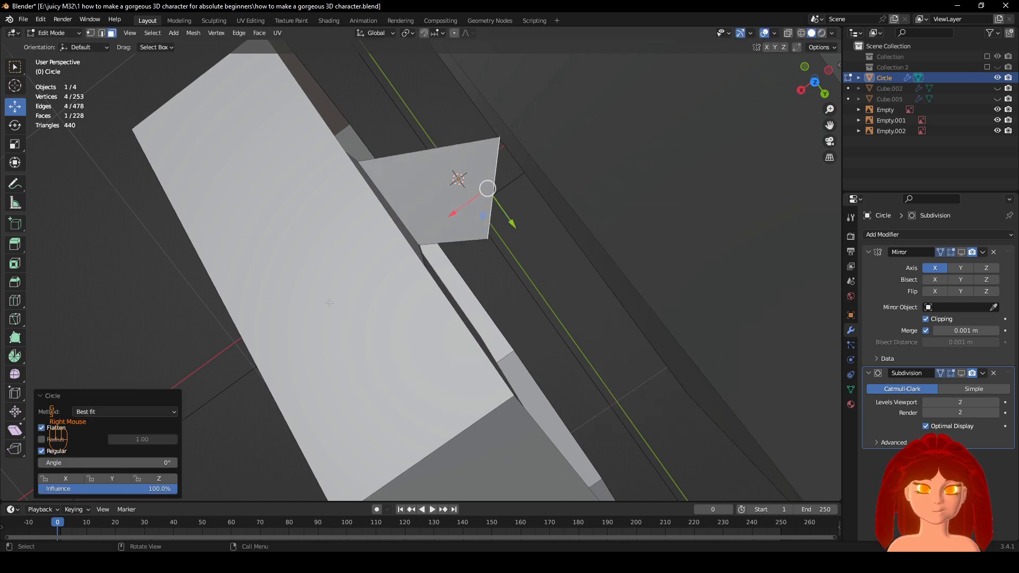
Select the wall faces around the ear canal, even them out with LoopTools Circle and scale them down.
{"action": "middle_click_drag", "start_coordinate": [739, 221], "coordinate": [621, 204]}
{"action": "middle_click_drag", "start_coordinate": [425, 297], "coordinate": [406, 313]}
{"action": "left_click", "coordinate": [352, 337], "text": "alt"}
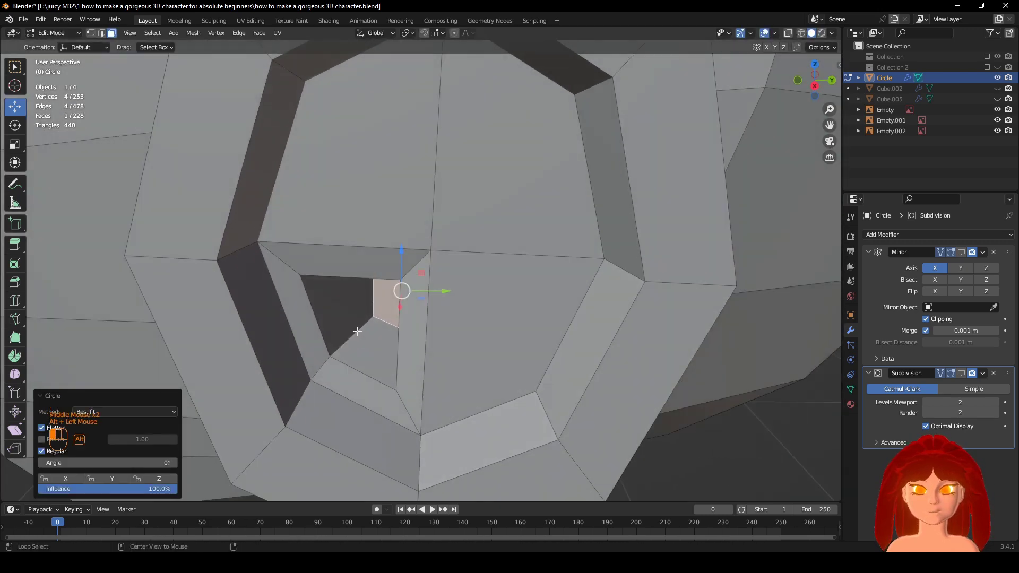
{"action": "right_click", "coordinate": [487, 272]}
{"action": "mouse_move", "coordinate": [489, 273]}
{"action": "left_click", "coordinate": [521, 284]}
{"action": "middle_click_drag", "start_coordinate": [597, 350], "coordinate": [616, 337]}
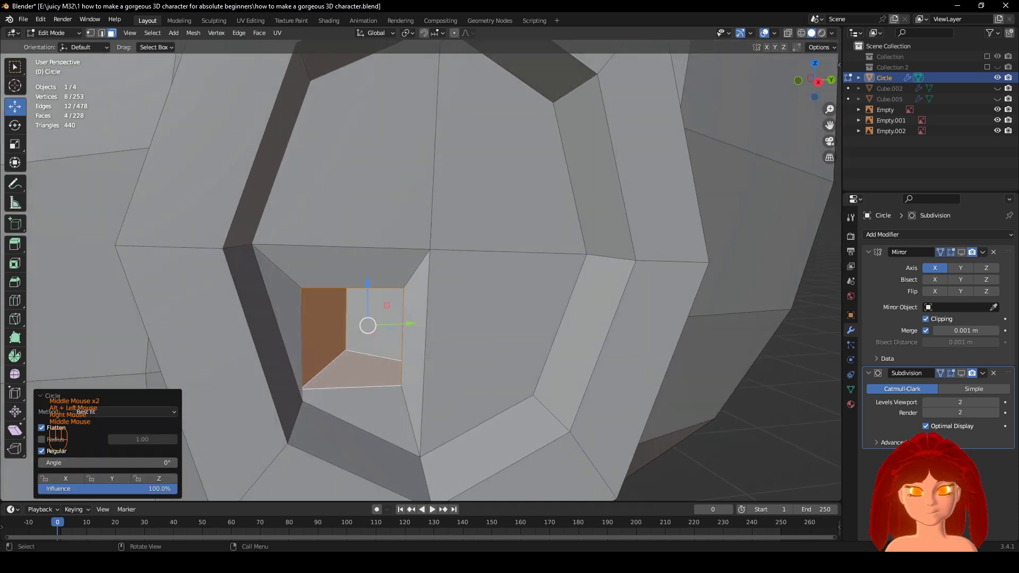
{"action": "key", "text": "s"}
{"action": "left_click", "coordinate": [568, 355]}
{"action": "middle_click_drag", "start_coordinate": [530, 353], "coordinate": [414, 366]}
Extrude the lower front inner wall face of the ear rim -0.018327 m along its normal to form the tragus.
{"action": "left_click", "coordinate": [279, 353]}
{"action": "scroll", "coordinate": [279, 354], "scroll_direction": "down", "scroll_amount": 3}
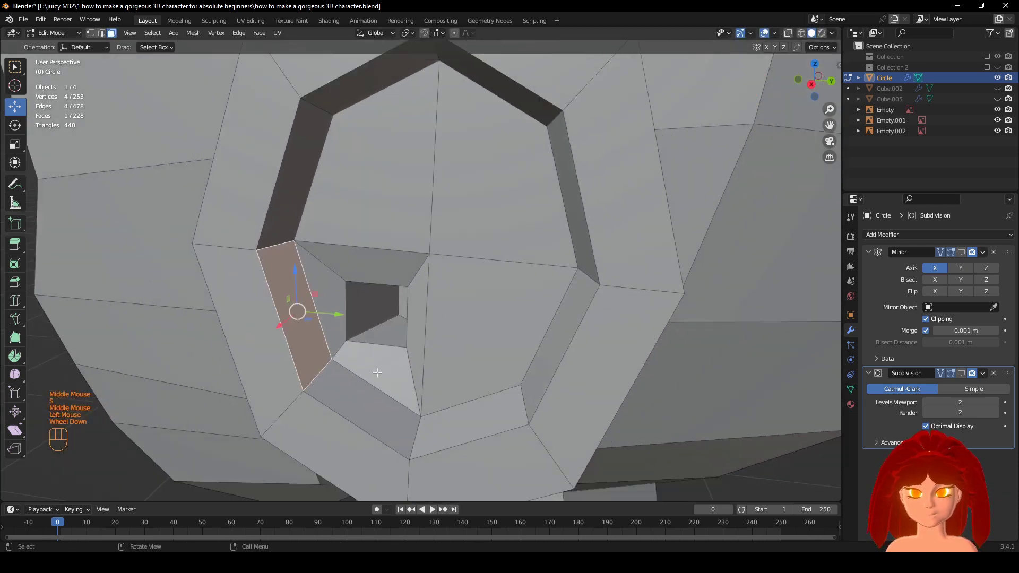
{"action": "middle_click_drag", "start_coordinate": [297, 353], "coordinate": [451, 346]}
{"action": "key", "text": "e"}
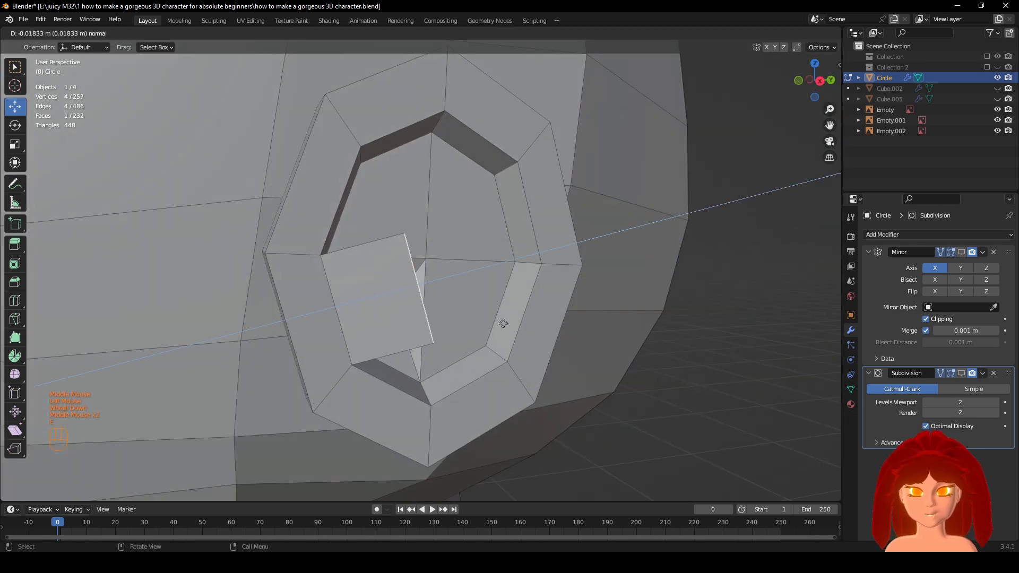
{"action": "left_click", "coordinate": [503, 324]}
{"action": "middle_click_drag", "start_coordinate": [503, 324], "coordinate": [462, 379]}
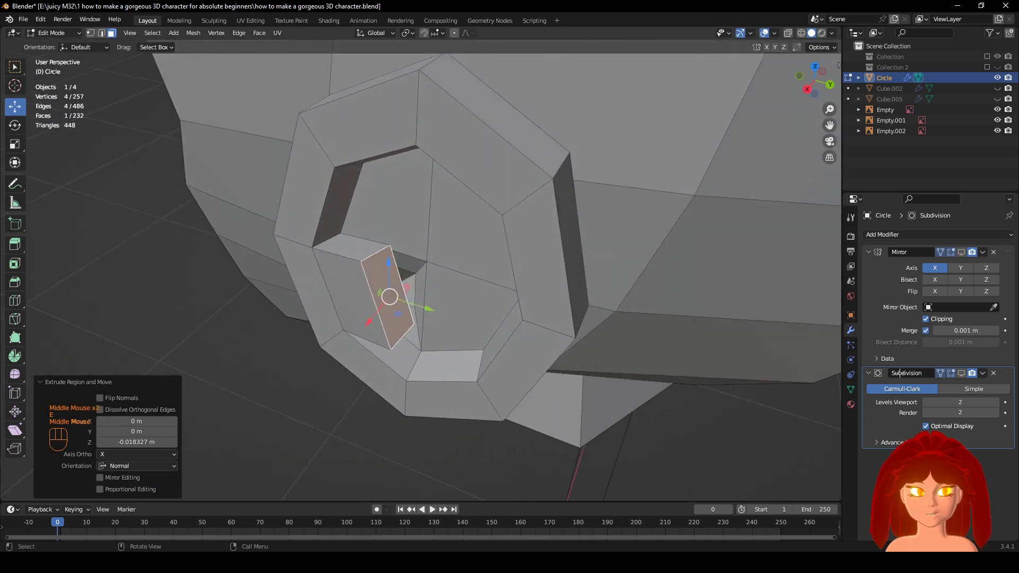
Preview the ear smoothed with the Subdivision and Mirror modifiers shown in the viewport, hide both and inspect the tragus extrusion.
{"action": "left_click", "coordinate": [962, 374]}
{"action": "left_click", "coordinate": [961, 253]}
{"action": "middle_click_drag", "start_coordinate": [499, 296], "coordinate": [519, 276]}
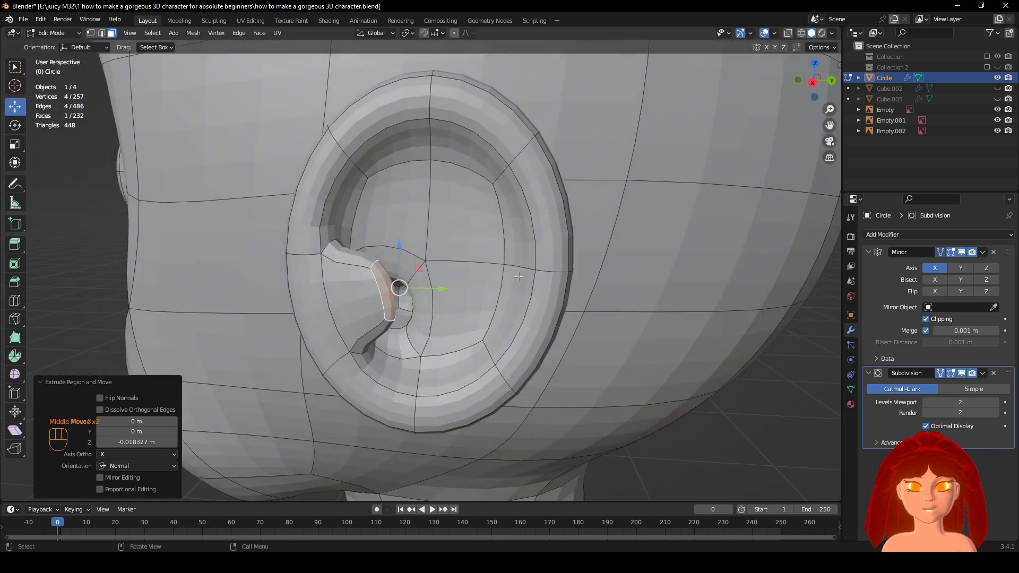
{"action": "left_click", "coordinate": [962, 253]}
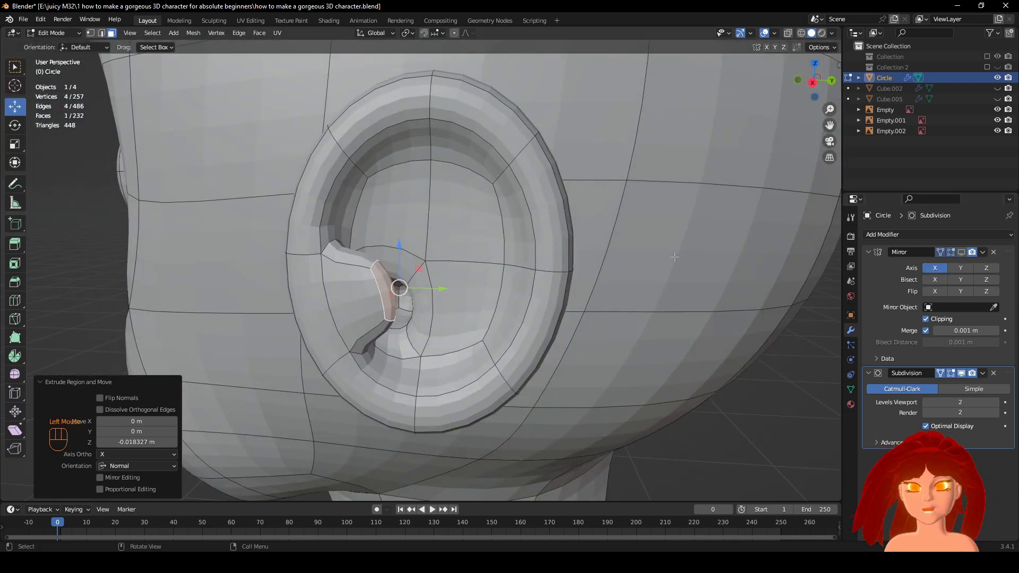
{"action": "scroll", "coordinate": [796, 128], "scroll_direction": "up", "scroll_amount": 1}
{"action": "left_click", "coordinate": [963, 374]}
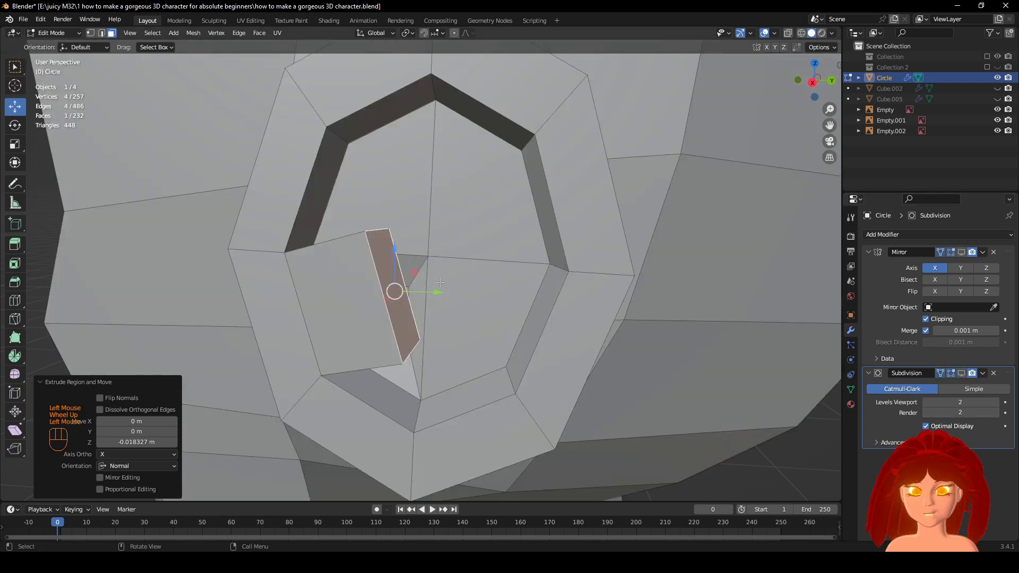
{"action": "scroll", "coordinate": [472, 270], "scroll_direction": "down", "scroll_amount": 2}
{"action": "mouse_move", "coordinate": [472, 270]}
{"action": "middle_mouse_down"}
{"action": "mouse_move", "coordinate": [406, 281]}
{"action": "mouse_move", "coordinate": [473, 279]}
{"action": "middle_mouse_up"}
{"action": "scroll", "coordinate": [406, 281], "scroll_direction": "up", "scroll_amount": 2}
{"action": "scroll", "coordinate": [535, 283], "scroll_direction": "down", "scroll_amount": 1}
{"action": "middle_click_drag", "start_coordinate": [535, 282], "coordinate": [557, 291]}
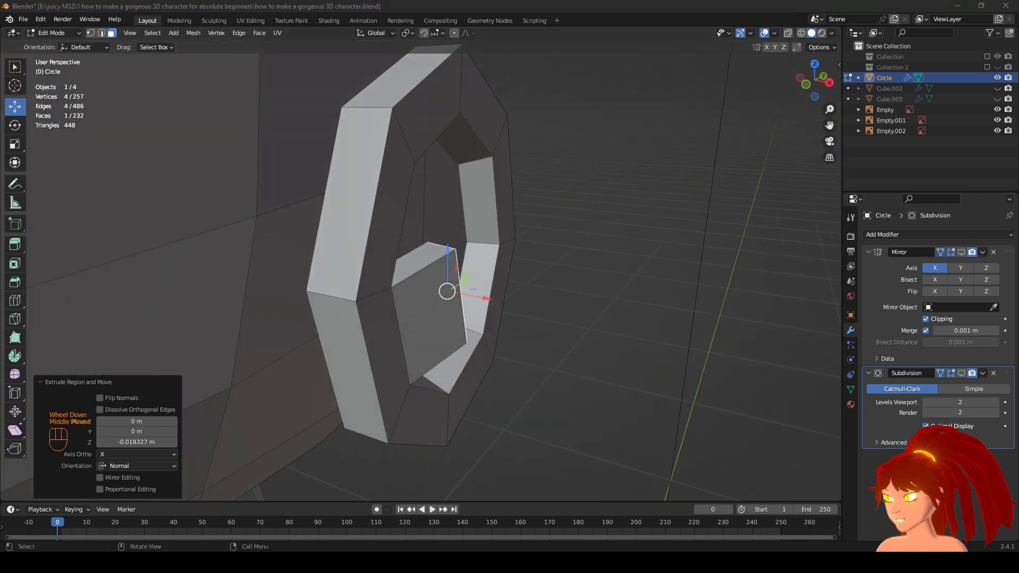
Select the ear rim's three lower rear faces, move them inward toward the ear canal and rotate them 4.04°.
{"action": "middle_click_drag", "start_coordinate": [708, 243], "coordinate": [492, 273]}
{"action": "scroll", "coordinate": [491, 273], "scroll_direction": "up", "scroll_amount": 3}
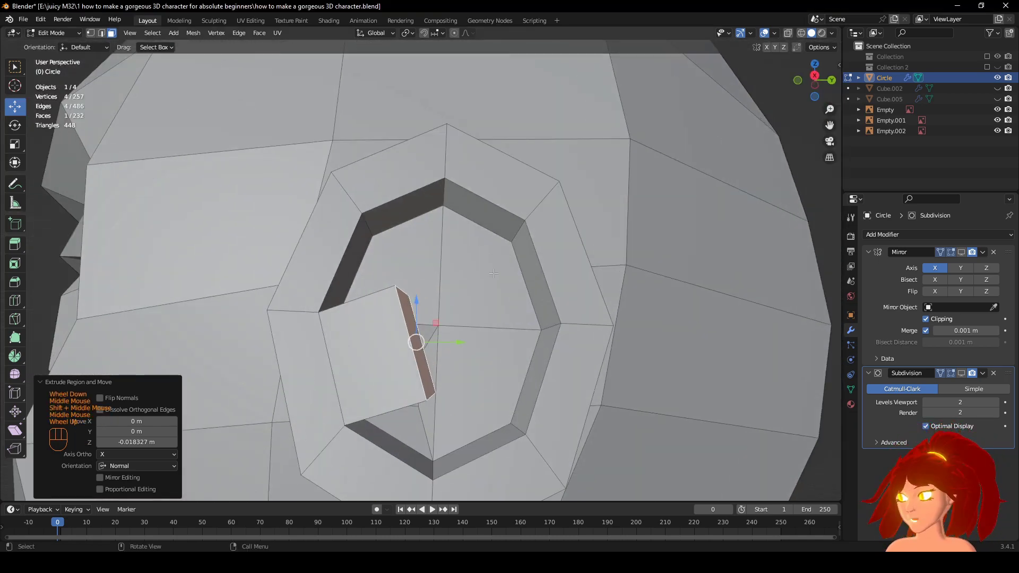
{"action": "key", "text": "KP_3"}
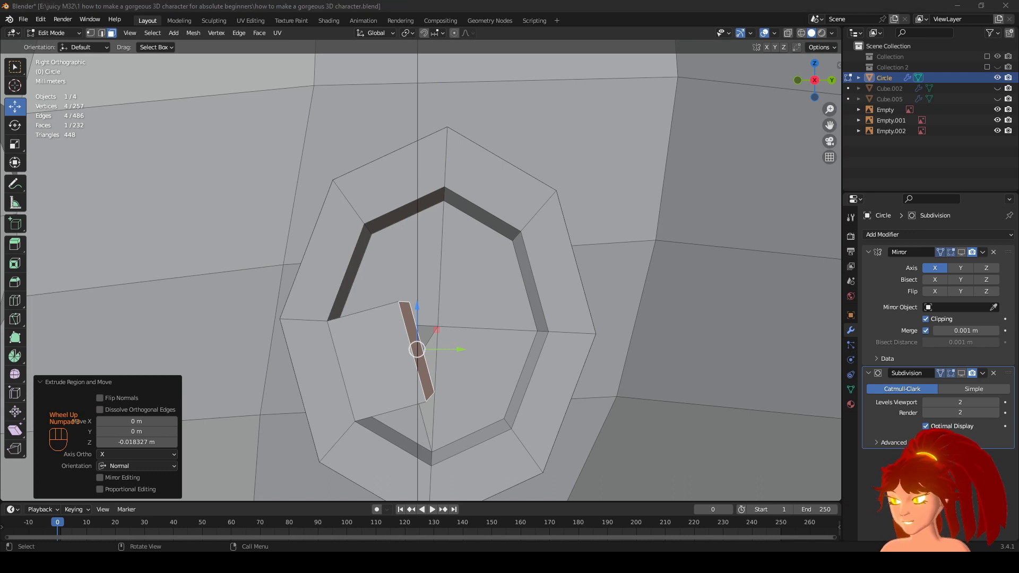
{"action": "scroll", "coordinate": [519, 366], "scroll_direction": "up", "scroll_amount": 1}
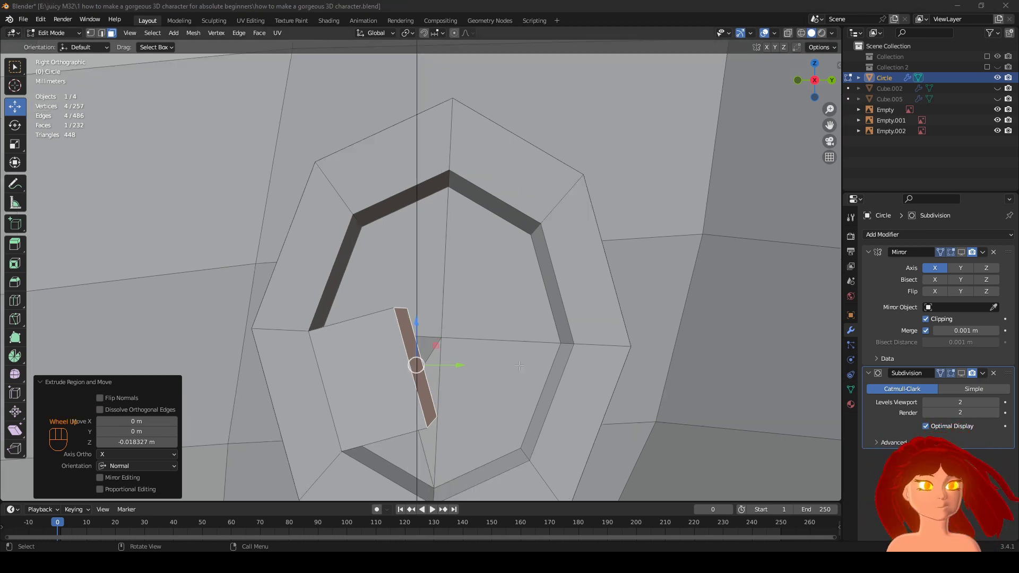
{"action": "left_click", "coordinate": [553, 380]}
{"action": "left_click", "coordinate": [588, 392], "text": "shift"}
{"action": "middle_click_drag", "start_coordinate": [629, 400], "coordinate": [638, 308], "text": "shift"}
{"action": "key", "text": "g"}
{"action": "key", "text": "Escape"}
{"action": "left_click", "coordinate": [638, 307], "text": "shift"}
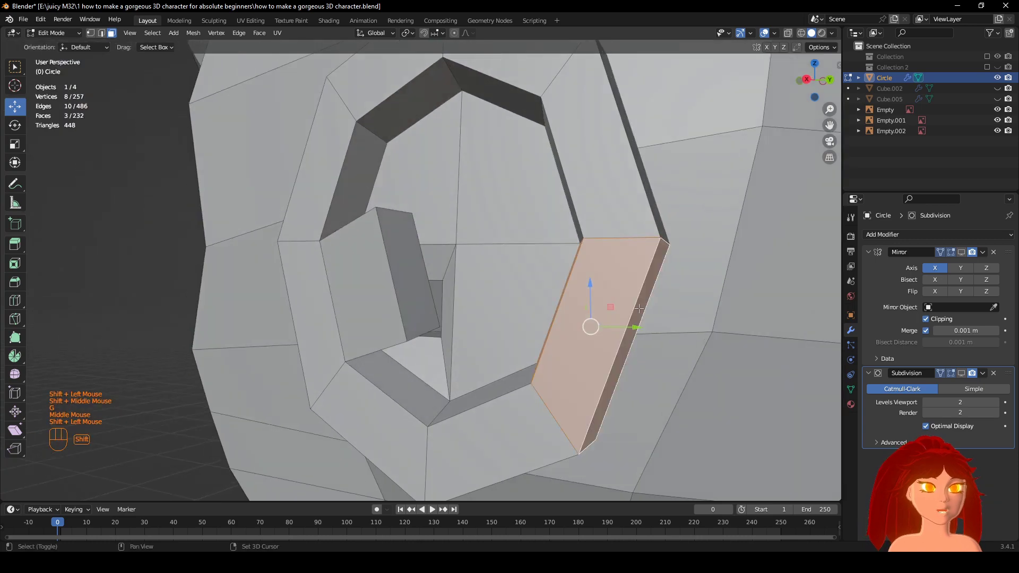
{"action": "key", "text": "KP_1"}
{"action": "key", "text": "KP_3"}
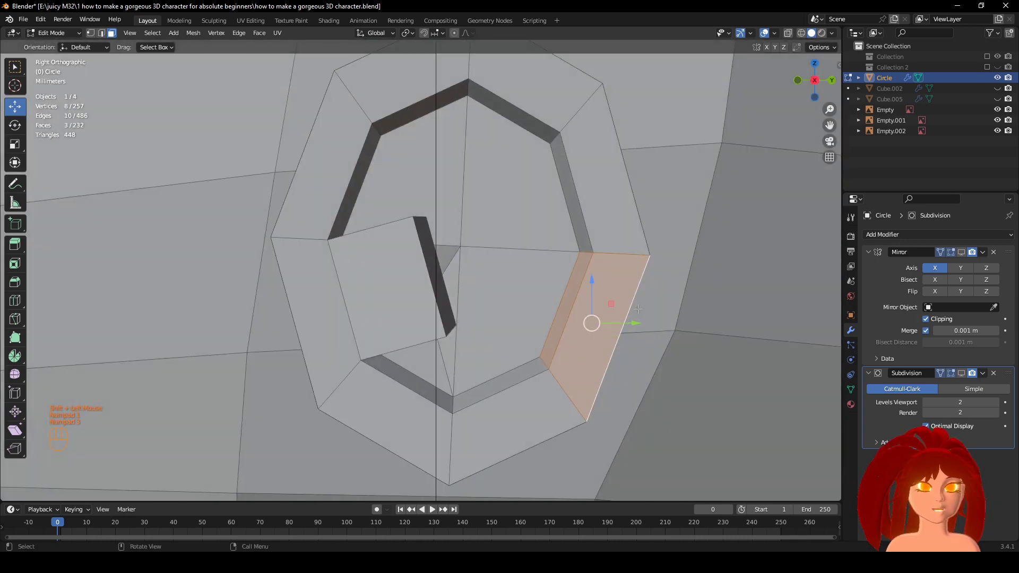
{"action": "key", "text": "g"}
{"action": "key", "text": "r"}
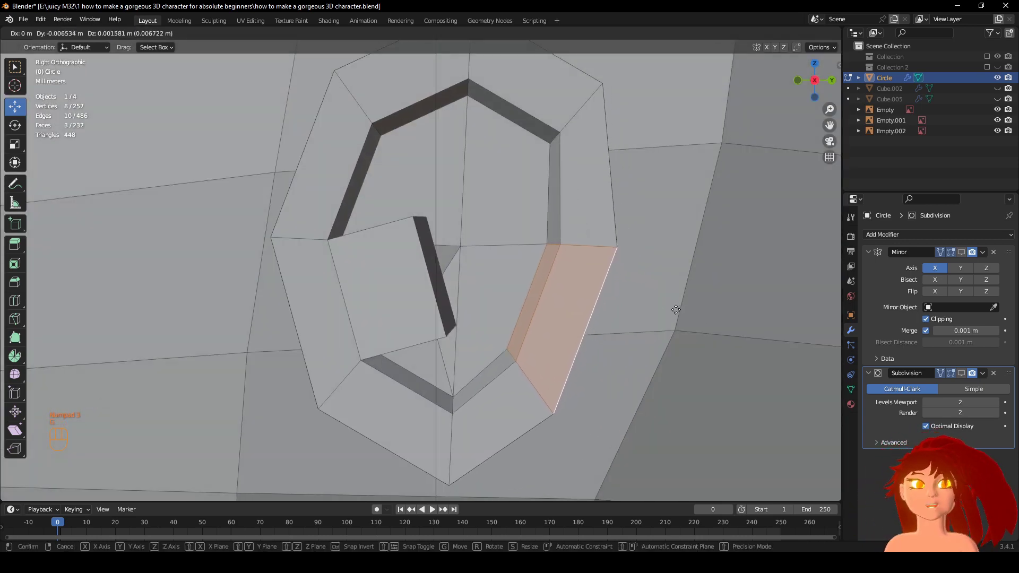
{"action": "left_click", "coordinate": [682, 313]}
Select the whole ear, undo a trial 0.905 scale along the Y axis and narrow the ear slightly instead.
{"action": "middle_click_drag", "start_coordinate": [537, 185], "coordinate": [521, 251], "text": "shift"}
{"action": "scroll", "coordinate": [605, 316], "scroll_direction": "down", "scroll_amount": 1}
{"action": "middle_click_drag", "start_coordinate": [577, 373], "coordinate": [564, 309], "text": "shift"}
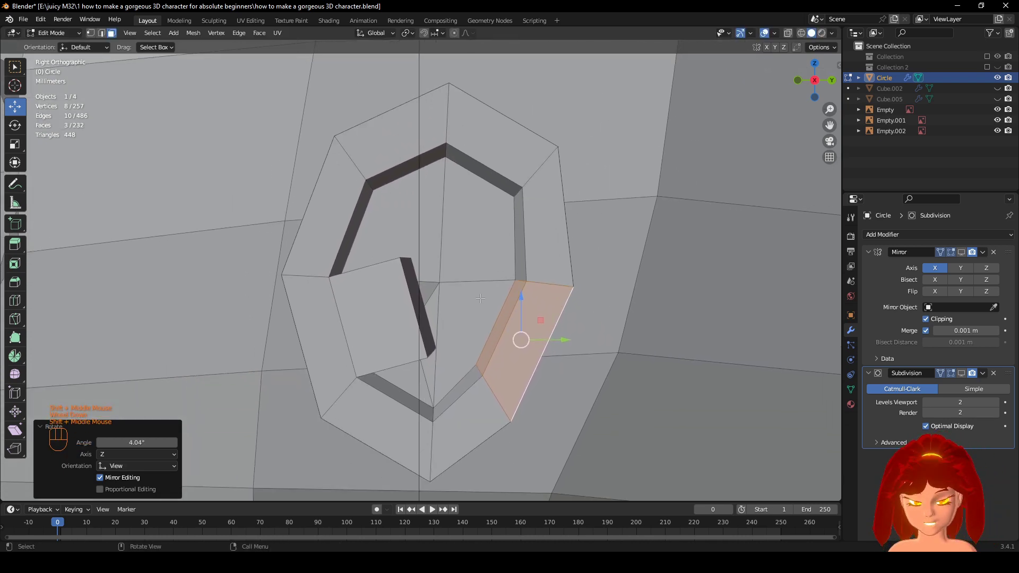
{"action": "double_click", "coordinate": [564, 308]}
{"action": "key", "text": "s"}
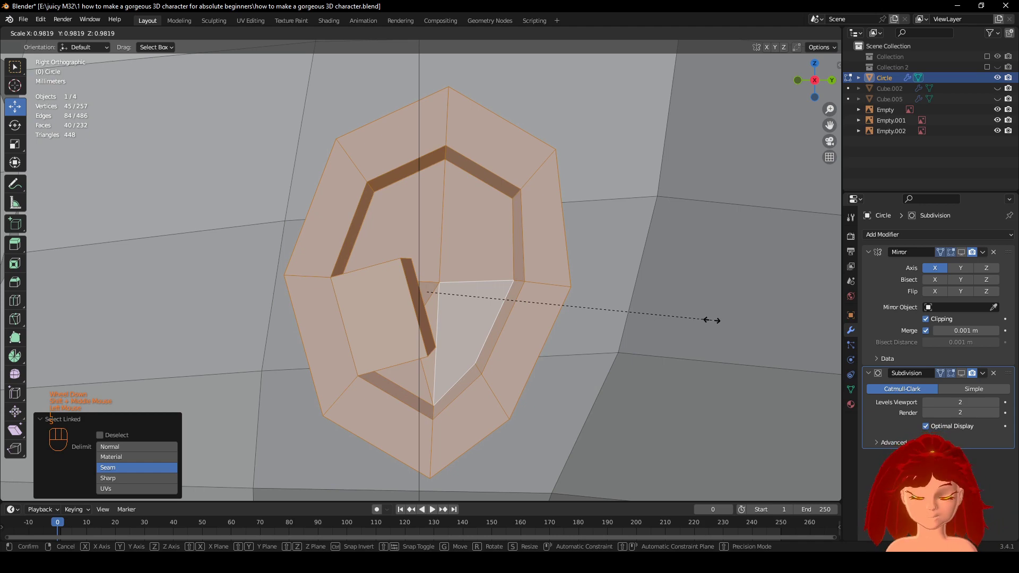
{"action": "key", "text": "y"}
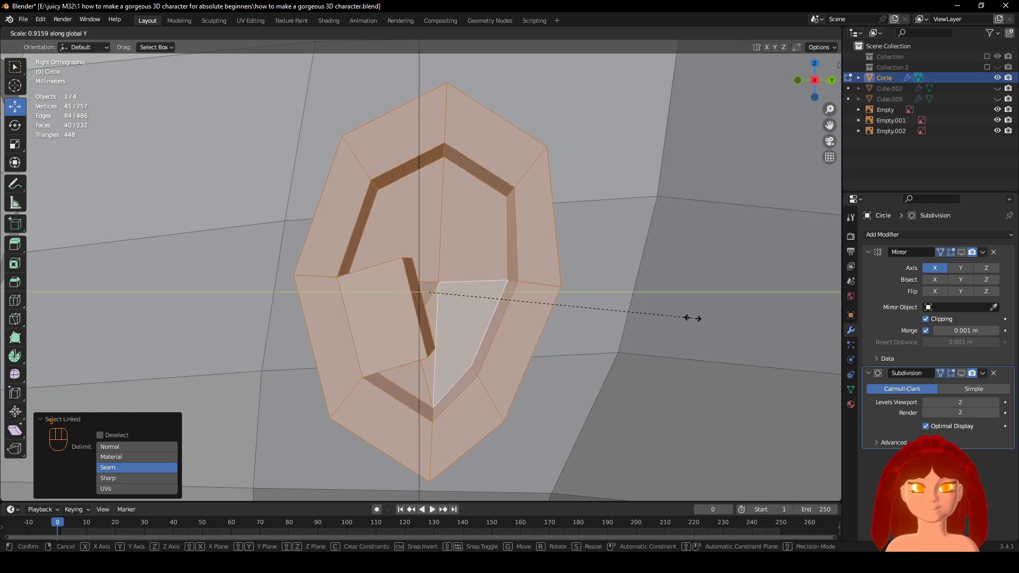
{"action": "left_click", "coordinate": [687, 317]}
{"action": "scroll", "coordinate": [687, 317], "scroll_direction": "down", "scroll_amount": 1}
{"action": "middle_click_drag", "start_coordinate": [687, 317], "coordinate": [508, 320]}
{"action": "scroll", "coordinate": [508, 320], "scroll_direction": "up", "scroll_amount": 2}
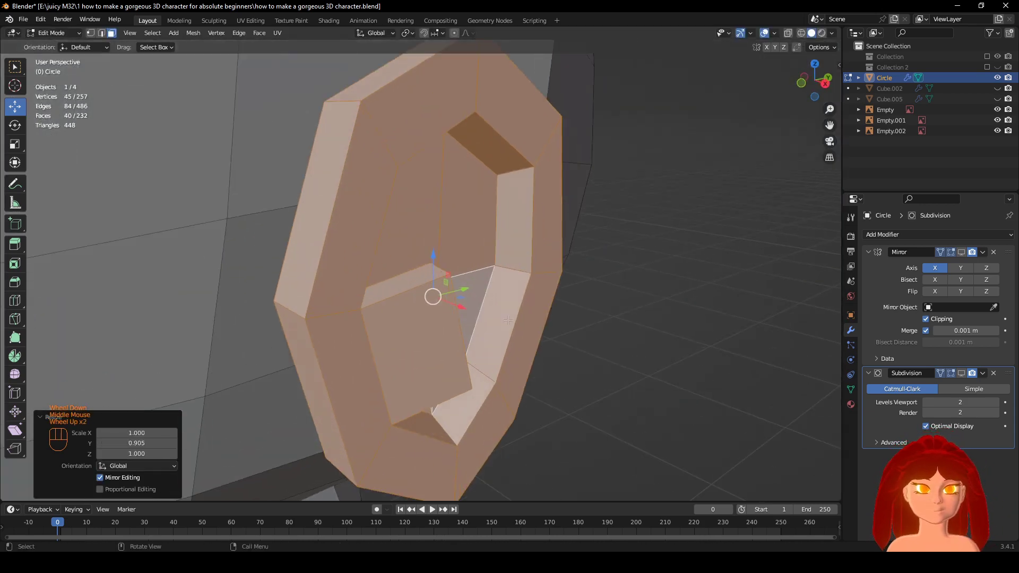
{"action": "key", "text": "KP_3"}
{"action": "key", "text": "ctrl+z"}
{"action": "scroll", "coordinate": [583, 329], "scroll_direction": "down", "scroll_amount": 2}
{"action": "scroll", "coordinate": [637, 334], "scroll_direction": "up", "scroll_amount": 1}
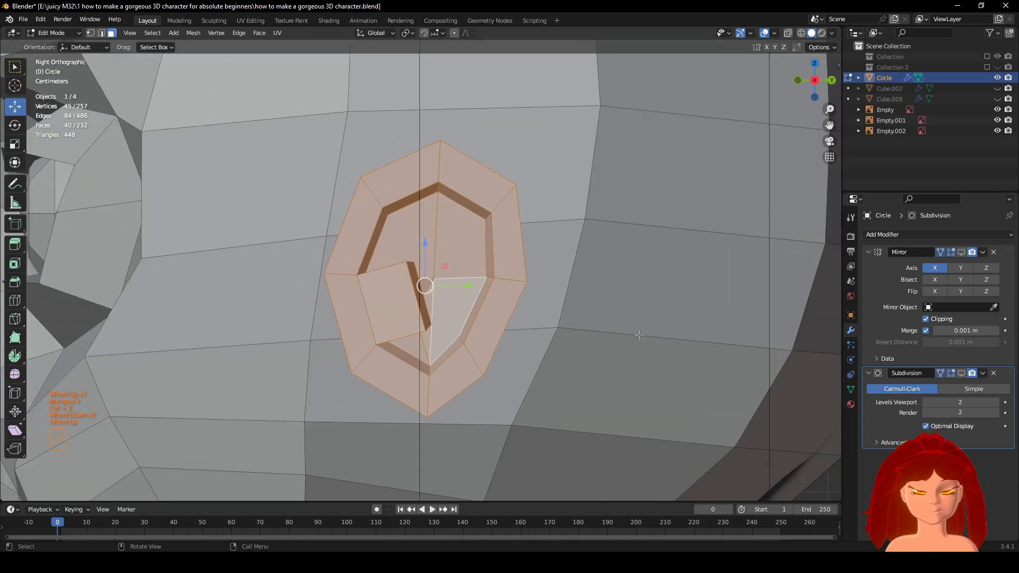
{"action": "key", "text": "s"}
{"action": "left_click", "coordinate": [629, 399]}
Select the three faces across the ear rim's upper rear section and move them about 0.0023 m along Y and -0.001 m along Z.
{"action": "left_click", "coordinate": [482, 242]}
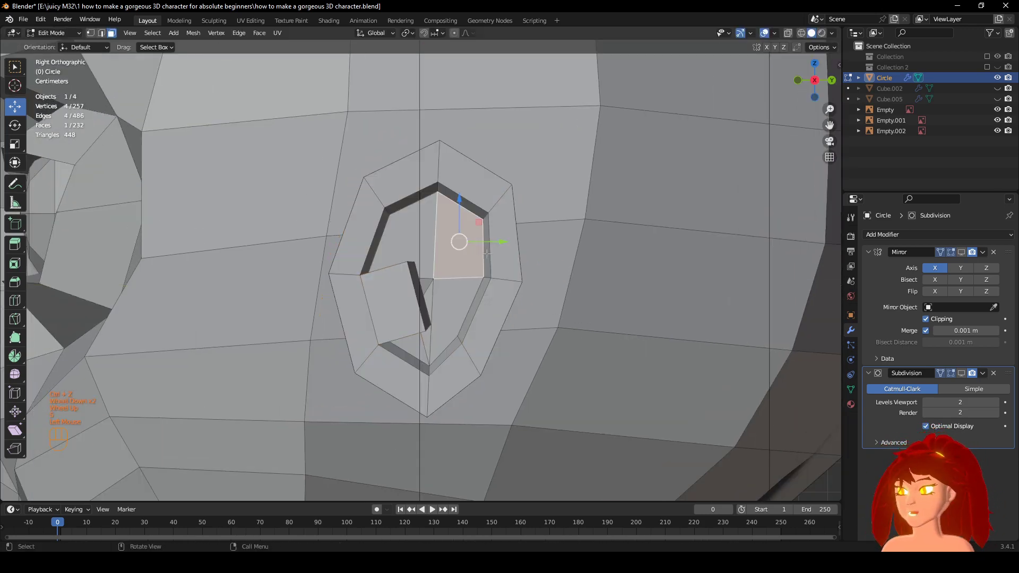
{"action": "middle_click_drag", "start_coordinate": [486, 254], "coordinate": [460, 273], "text": "shift"}
{"action": "scroll", "coordinate": [460, 273], "scroll_direction": "up", "scroll_amount": 2}
{"action": "left_click", "coordinate": [451, 245]}
{"action": "left_click", "coordinate": [468, 229], "text": "shift"}
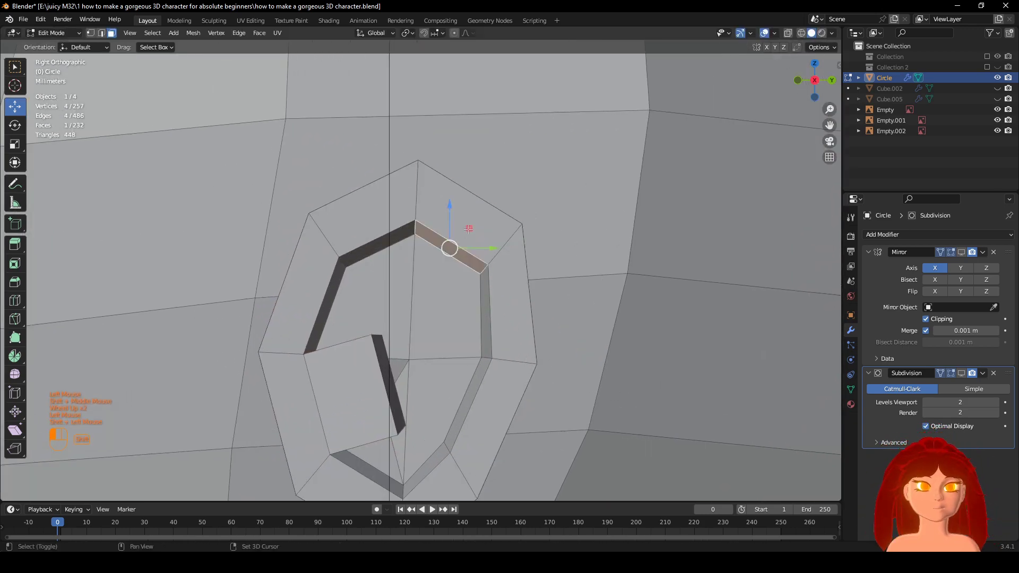
{"action": "middle_click_drag", "start_coordinate": [468, 229], "coordinate": [460, 236]}
{"action": "left_click", "coordinate": [459, 233], "text": "shift"}
{"action": "key", "text": "KP_3"}
{"action": "key", "text": "g"}
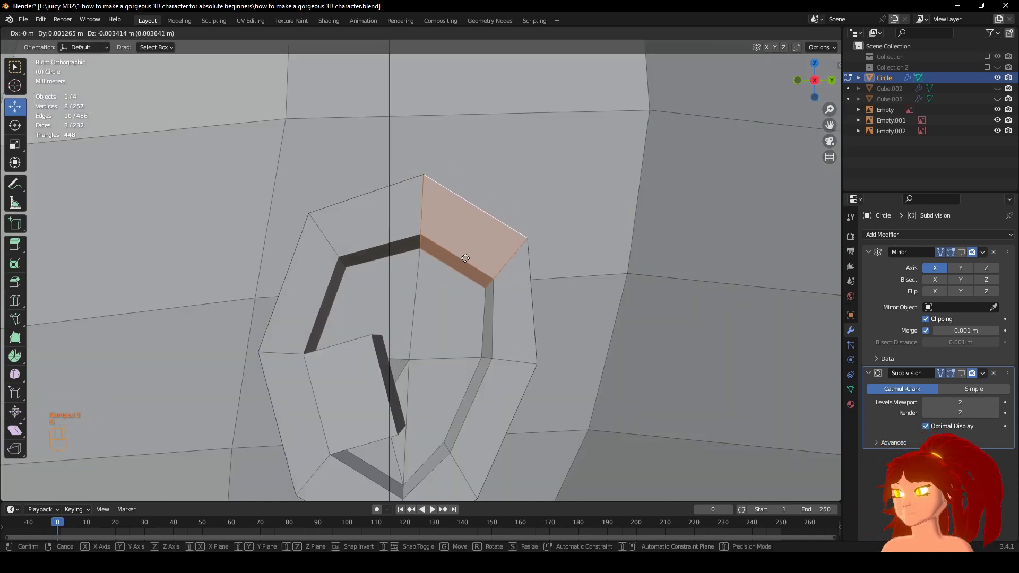
{"action": "right_click", "coordinate": [469, 260]}
{"action": "key", "text": "g"}
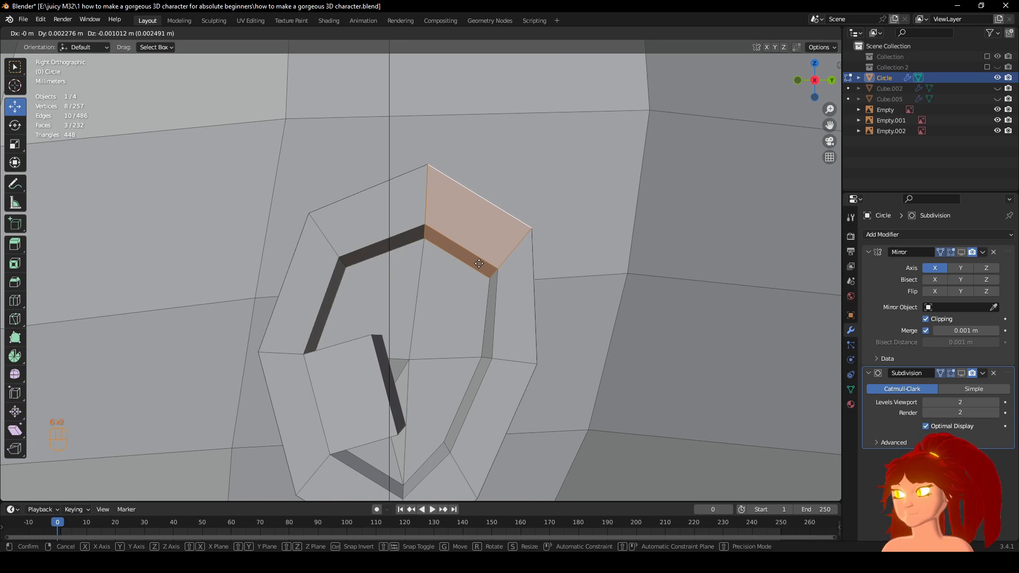
{"action": "left_click", "coordinate": [480, 263]}
{"action": "middle_click_drag", "start_coordinate": [478, 262], "coordinate": [486, 170], "text": "shift"}
{"action": "middle_click_drag", "start_coordinate": [485, 170], "coordinate": [557, 188]}
{"action": "left_click", "coordinate": [352, 351]}
{"action": "left_click", "coordinate": [352, 250], "text": "shift"}
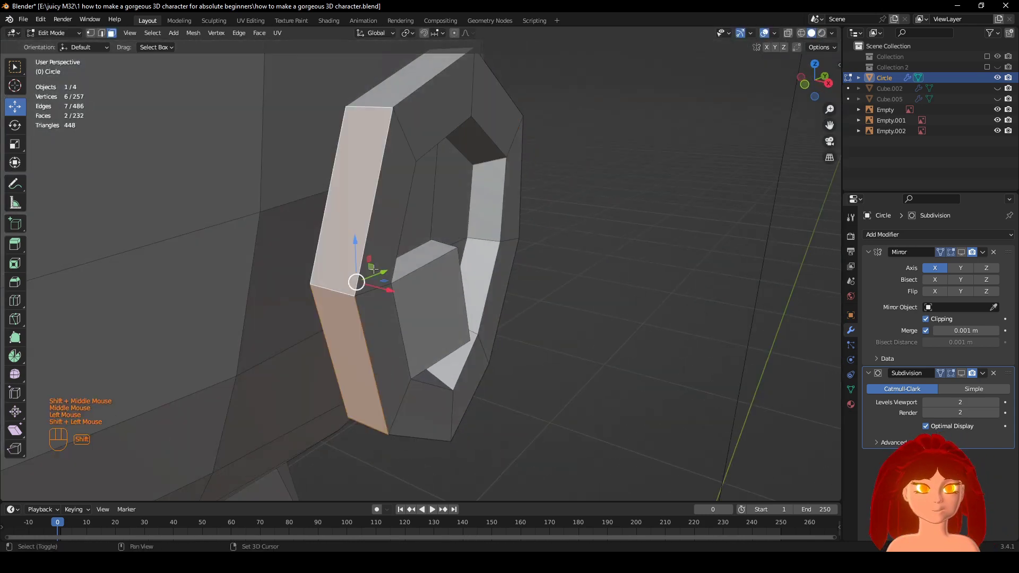
{"action": "left_click", "coordinate": [373, 269], "text": "shift"}
{"action": "left_click", "coordinate": [373, 269], "text": "shift"}
{"action": "middle_click_drag", "start_coordinate": [374, 274], "coordinate": [397, 292]}
{"action": "left_click", "coordinate": [380, 283], "text": "alt+shift"}
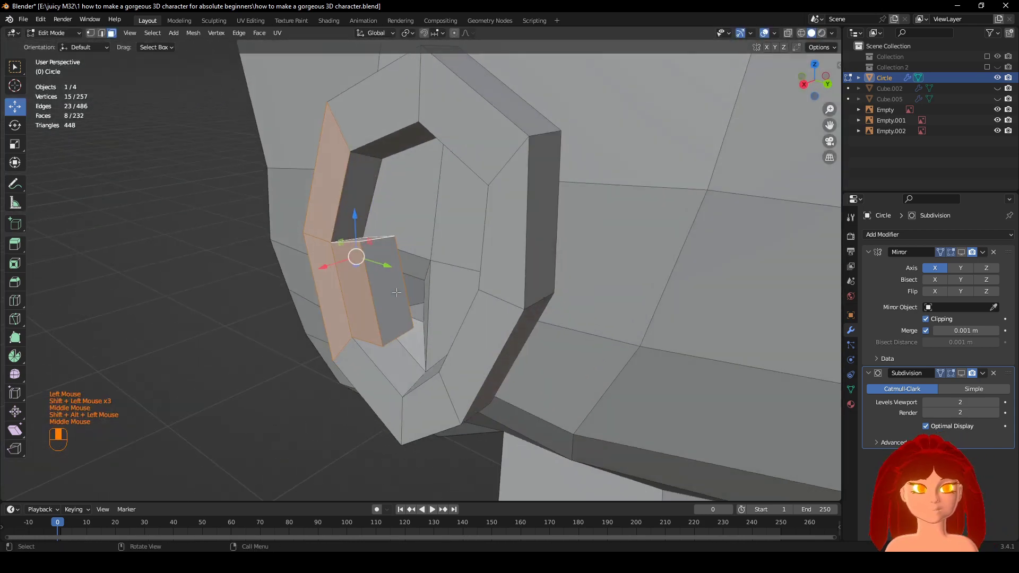
{"action": "left_click", "coordinate": [392, 289], "text": "shift"}
{"action": "key", "text": "KP_3"}
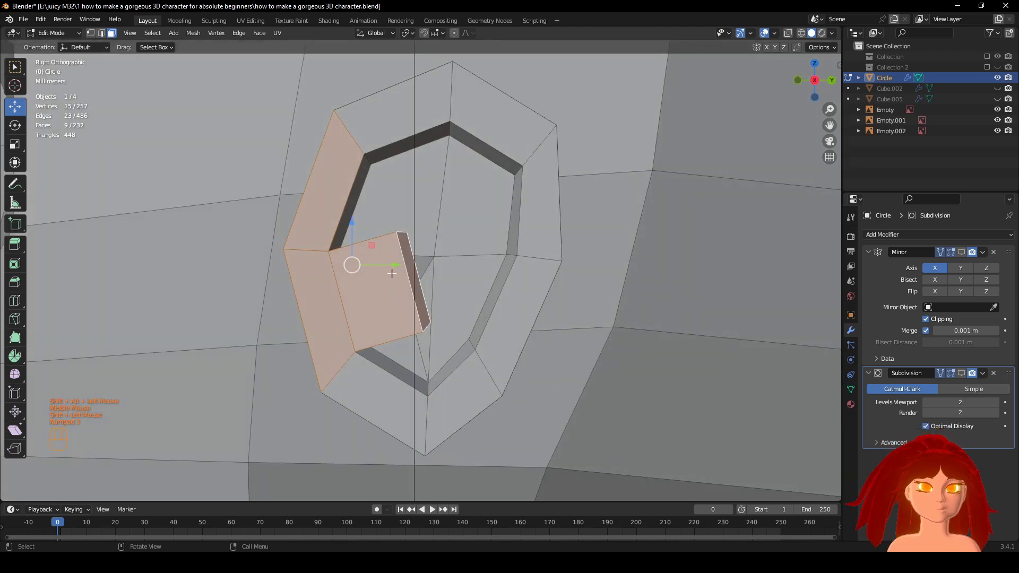
{"action": "key", "text": "g"}
{"action": "right_click", "coordinate": [386, 271]}
{"action": "key", "text": "z"}
{"action": "left_click", "coordinate": [230, 275]}
{"action": "key", "text": "g"}
{"action": "right_click", "coordinate": [481, 327]}
{"action": "key", "text": "z"}
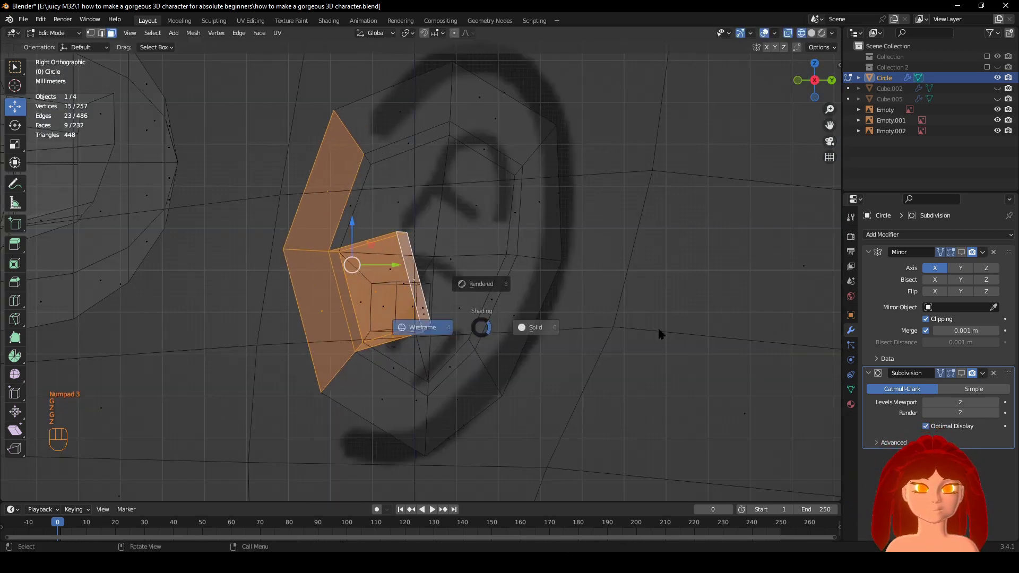
{"action": "left_click", "coordinate": [658, 333]}
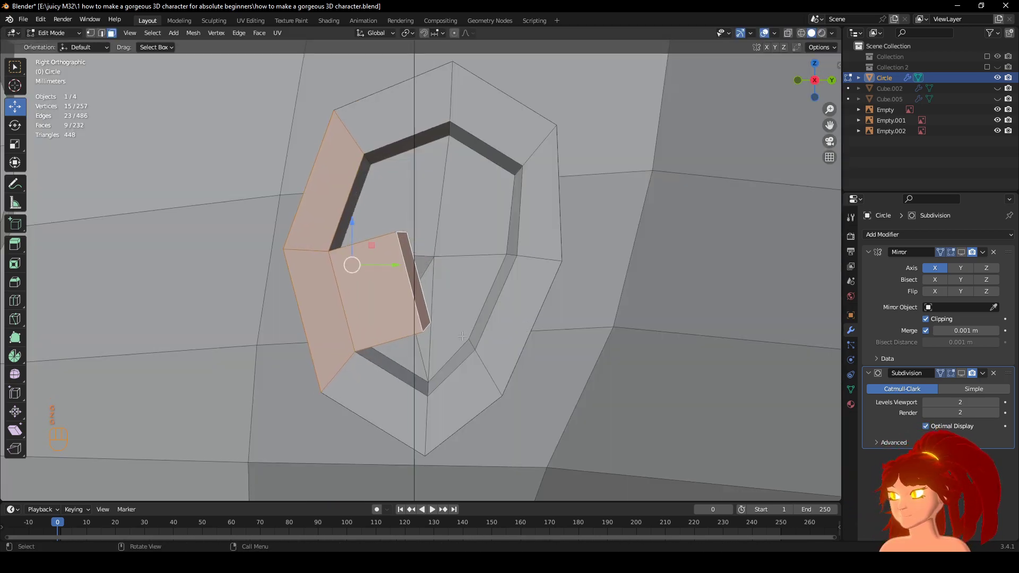
In edge mode, select the edges crossing the front rim at the tragus's upper corner and move them 0.005185 m along Y.
{"action": "middle_click_drag", "start_coordinate": [462, 336], "coordinate": [370, 239]}
{"action": "left_click", "coordinate": [101, 33]}
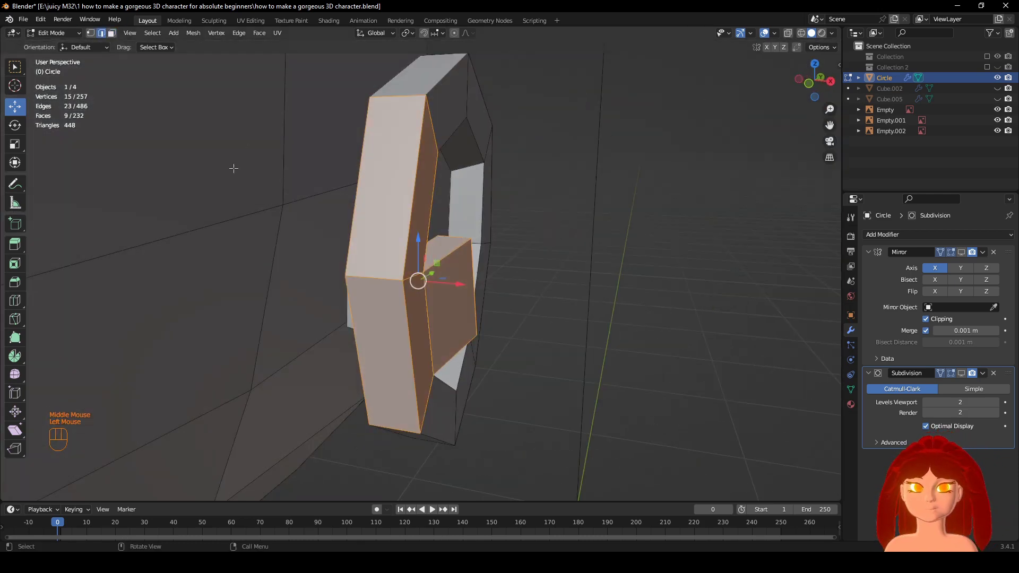
{"action": "left_click", "coordinate": [380, 278]}
{"action": "left_click", "coordinate": [414, 276], "text": "shift"}
{"action": "middle_click_drag", "start_coordinate": [503, 282], "coordinate": [408, 293]}
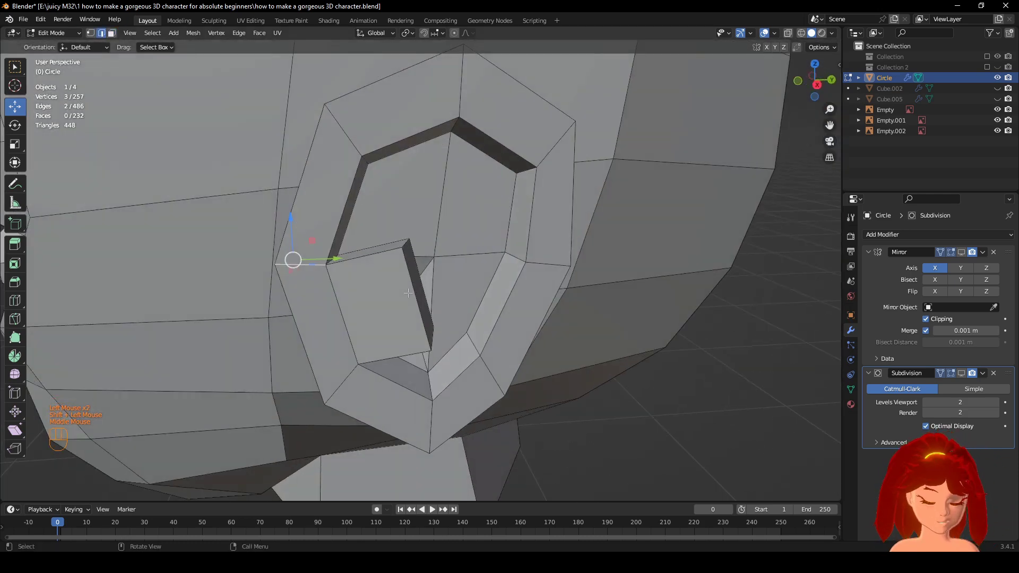
{"action": "left_click", "coordinate": [318, 262], "text": "shift"}
{"action": "key", "text": "KP_3"}
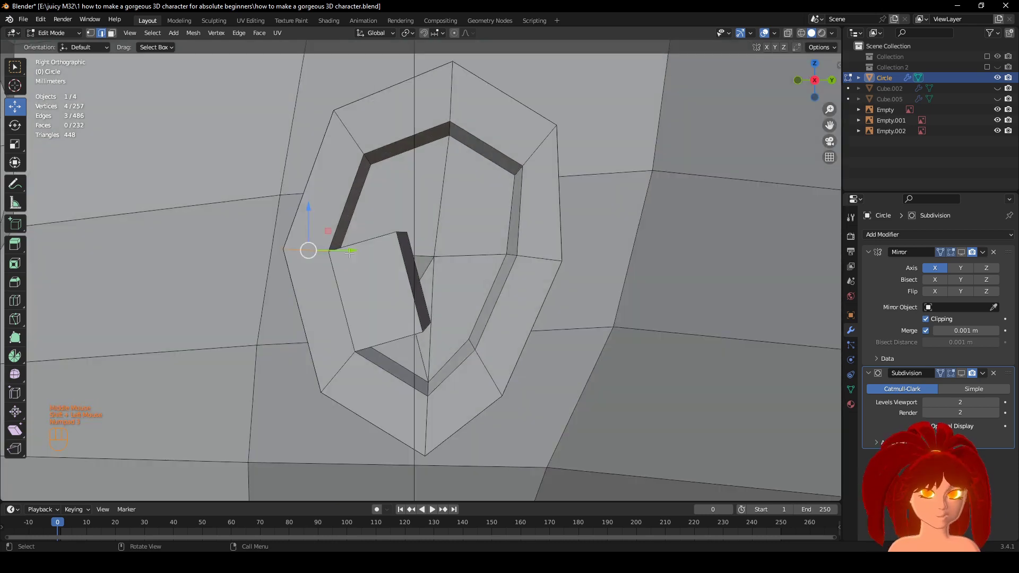
{"action": "key", "text": "g"}
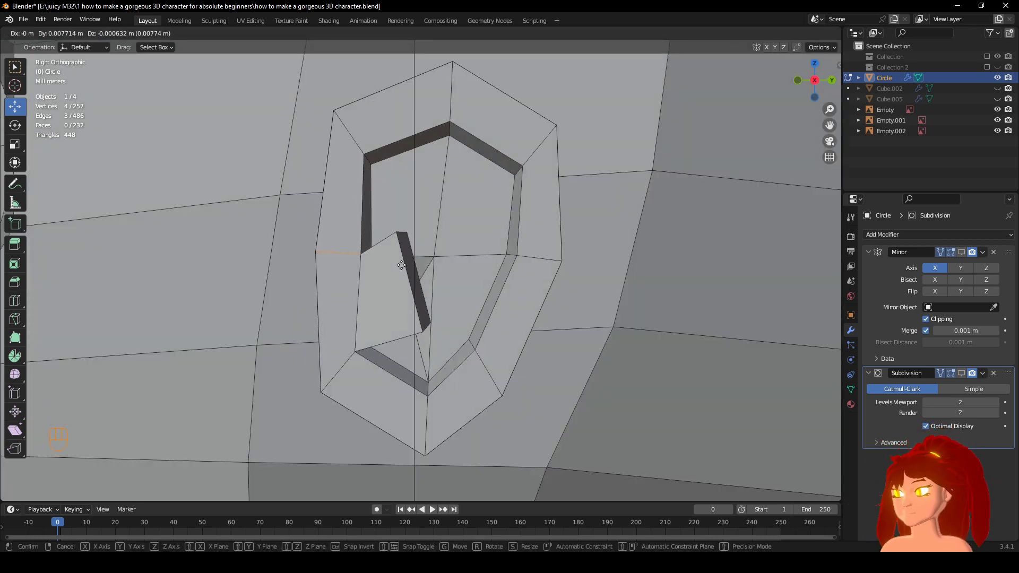
{"action": "left_click", "coordinate": [356, 303]}
Compare the ear with the reference sketch in wireframe and move the selected front rim edges another 0.003035 m along Y.
{"action": "key", "text": "shift+z"}
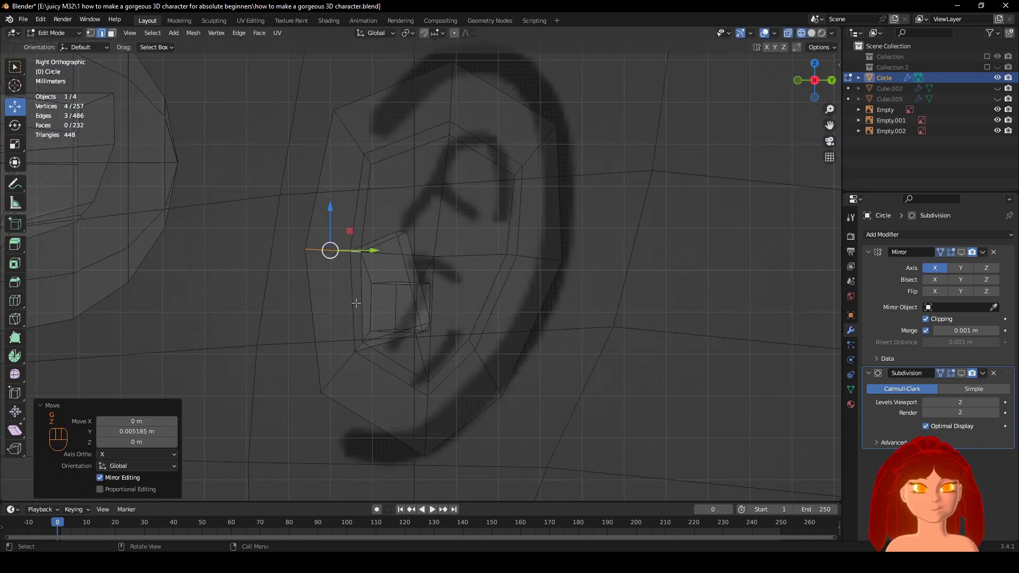
{"action": "key", "text": "g"}
{"action": "right_click", "coordinate": [406, 308]}
{"action": "key", "text": "g"}
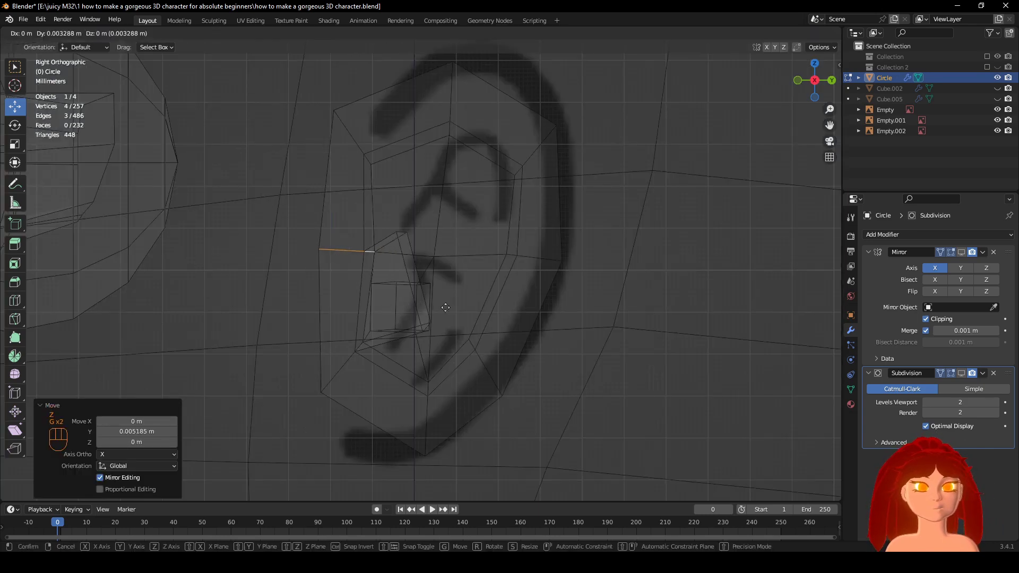
{"action": "left_click", "coordinate": [459, 310]}
{"action": "key", "text": "shift+z"}
Preview the smoothed ear from an angle and from the side with the Subdivision modifier shown, then hide the modifier.
{"action": "mouse_move", "coordinate": [461, 310]}
{"action": "middle_mouse_down"}
{"action": "mouse_move", "coordinate": [495, 405]}
{"action": "mouse_move", "coordinate": [575, 330]}
{"action": "mouse_move", "coordinate": [637, 319]}
{"action": "middle_mouse_up"}
{"action": "left_click", "coordinate": [962, 373]}
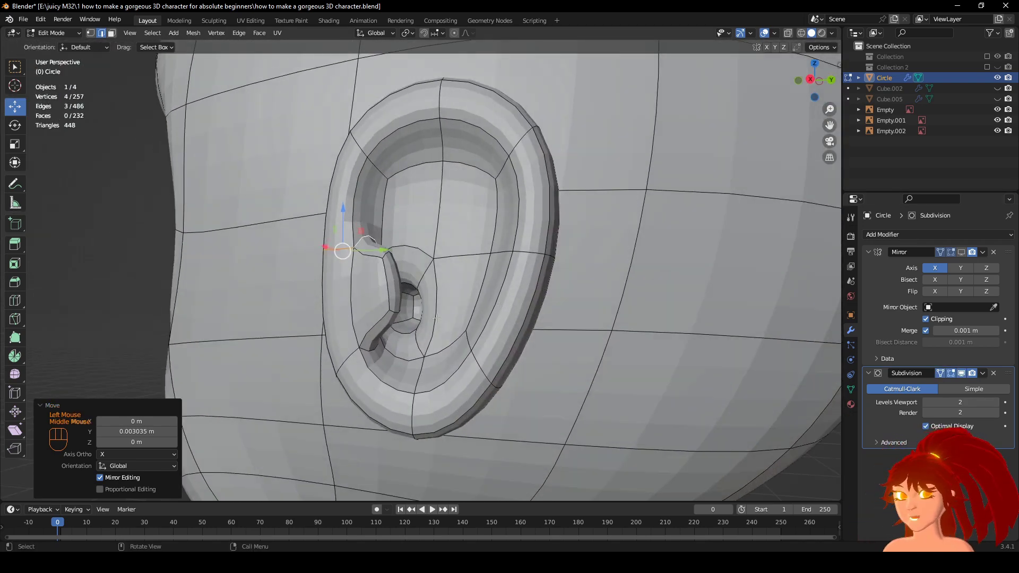
{"action": "key", "text": "KP_3"}
{"action": "left_click", "coordinate": [962, 373]}
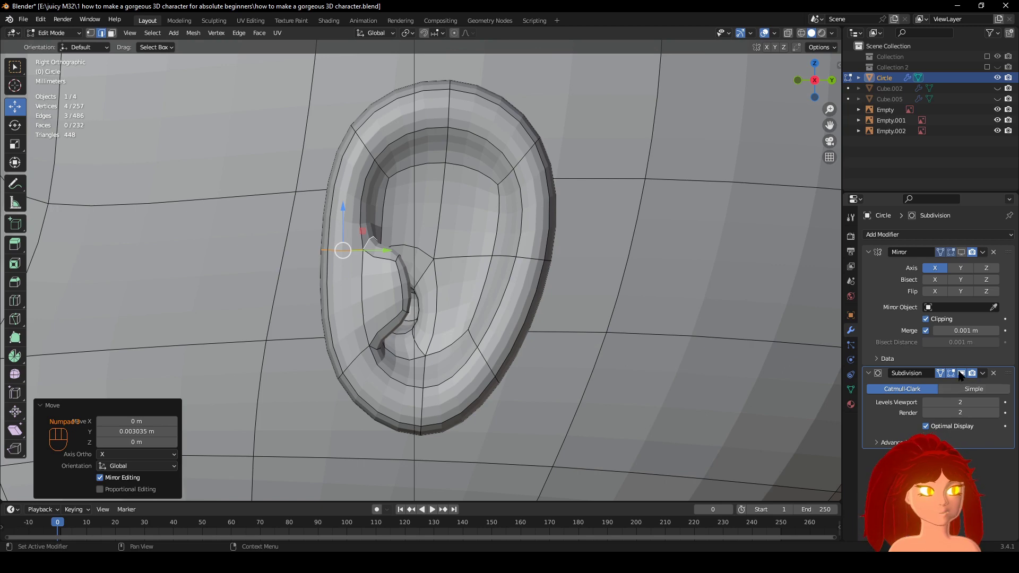
Try to move the ear rim's lower front edge 0.003713 m along Y and undo the move.
{"action": "middle_click_drag", "start_coordinate": [587, 347], "coordinate": [499, 321]}
{"action": "middle_click_drag", "start_coordinate": [419, 325], "coordinate": [397, 349]}
{"action": "left_click", "coordinate": [358, 342]}
{"action": "left_click_drag", "start_coordinate": [397, 347], "coordinate": [401, 346]}
{"action": "middle_click_drag", "start_coordinate": [401, 346], "coordinate": [436, 340]}
{"action": "left_click", "coordinate": [961, 373]}
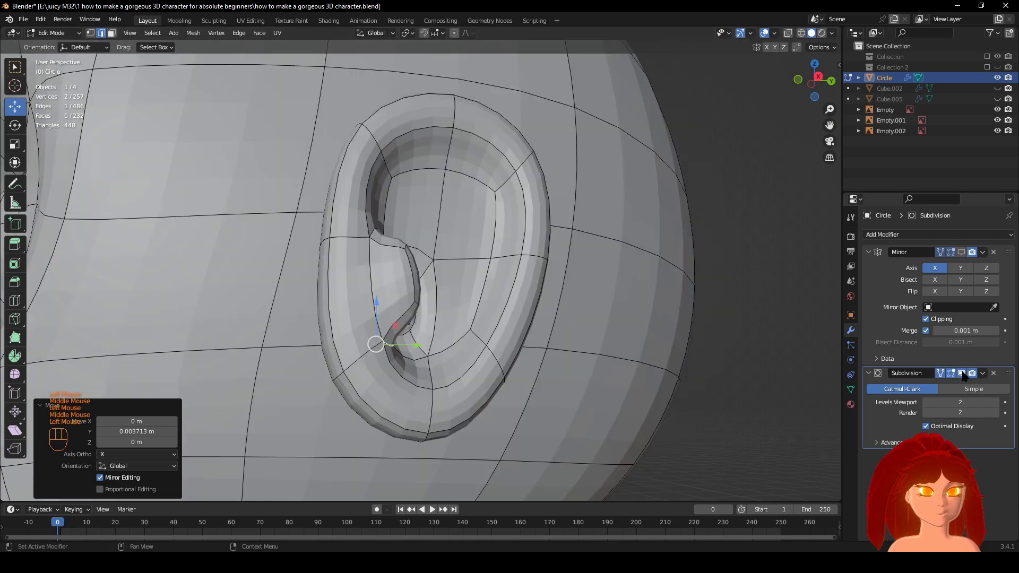
{"action": "left_click", "coordinate": [961, 373]}
{"action": "middle_click_drag", "start_coordinate": [602, 374], "coordinate": [326, 361]}
{"action": "key", "text": "ctrl+z"}
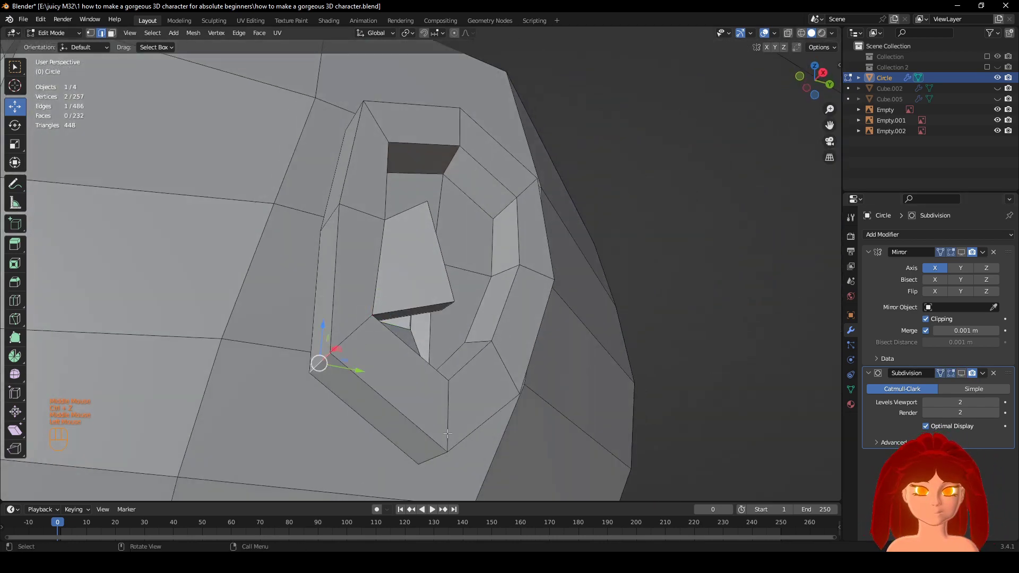
Show the Subdivision modifier in the viewport and check the smoothed ear's outline from the side.
{"action": "middle_click_drag", "start_coordinate": [626, 353], "coordinate": [896, 394]}
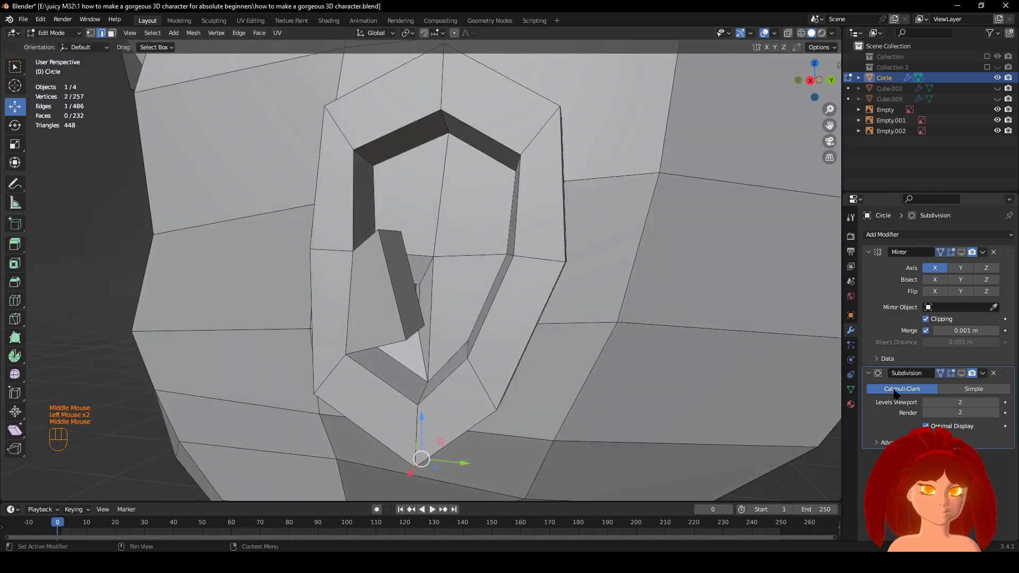
{"action": "left_click", "coordinate": [961, 373]}
{"action": "scroll", "coordinate": [642, 345], "scroll_direction": "down", "scroll_amount": 1}
{"action": "middle_click_drag", "start_coordinate": [637, 339], "coordinate": [656, 327]}
{"action": "middle_click_drag", "start_coordinate": [655, 328], "coordinate": [623, 359], "text": "shift"}
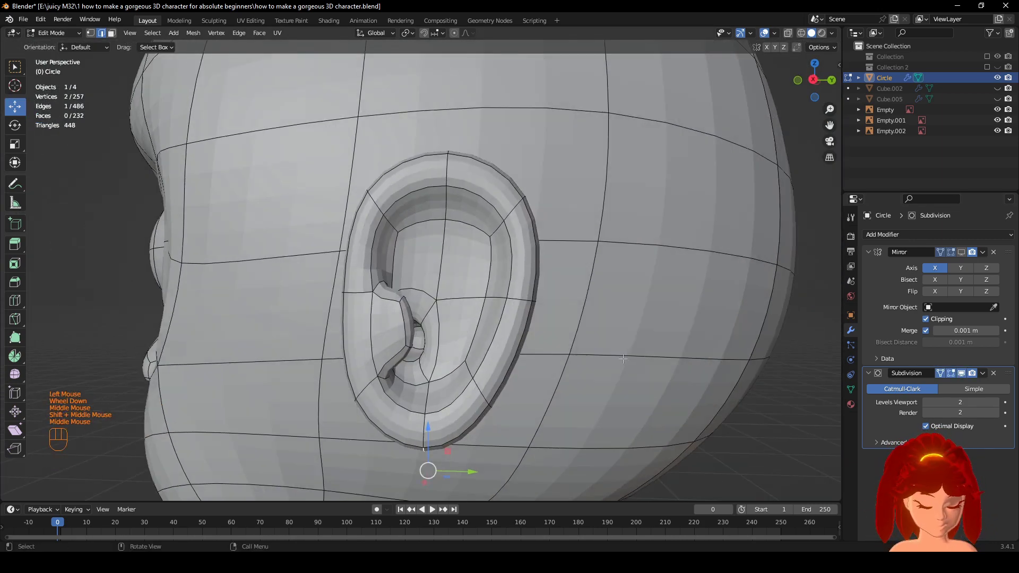
{"action": "key", "text": "KP_3"}
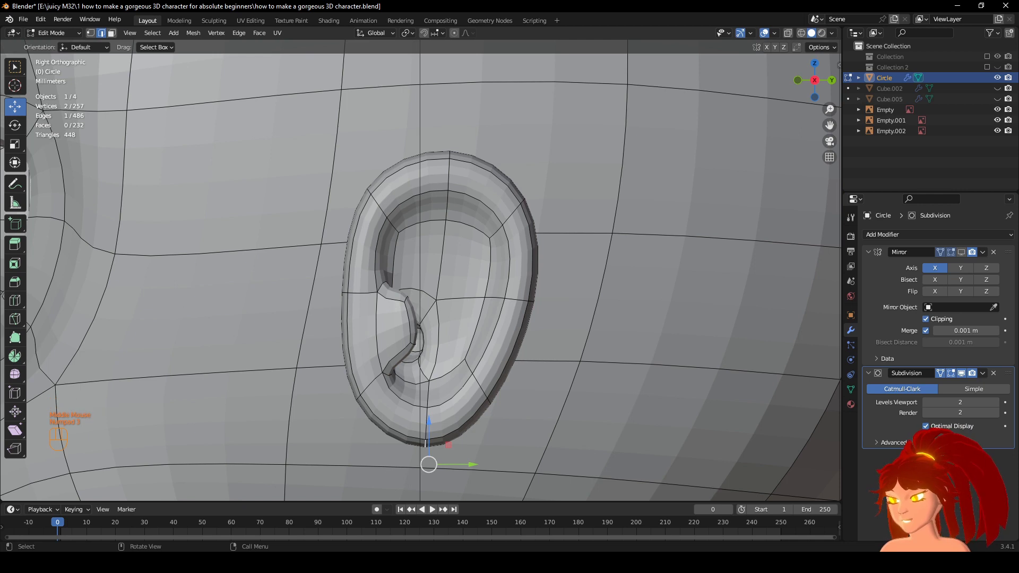
Select the six faces along the ear's rear rim, upper and lower, and move them slightly outward toward the back of the head.
{"action": "left_click", "coordinate": [112, 33]}
{"action": "left_click", "coordinate": [367, 231]}
{"action": "left_click", "coordinate": [498, 262]}
{"action": "left_click", "coordinate": [531, 273], "text": "shift"}
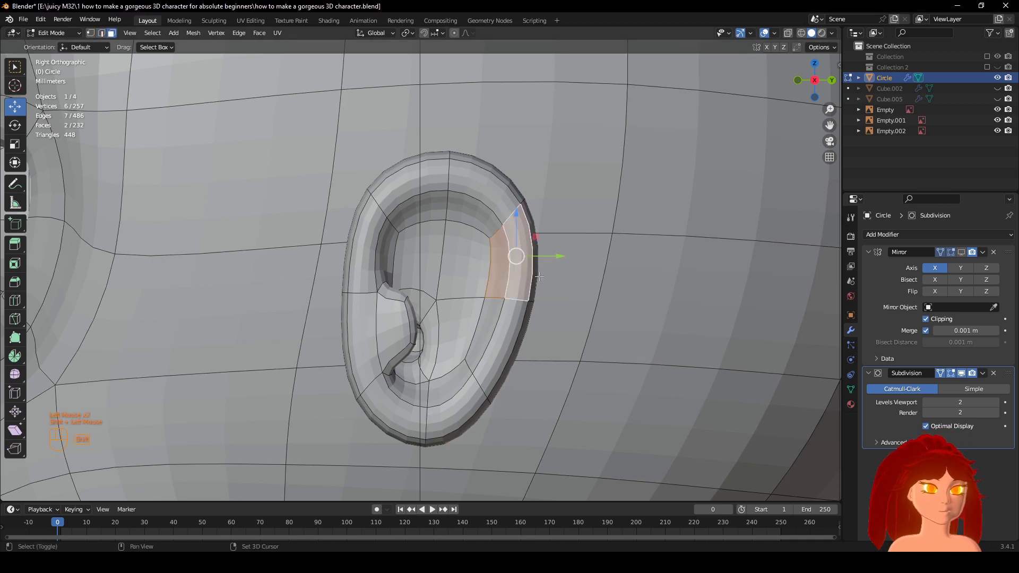
{"action": "left_click", "coordinate": [535, 277], "text": "shift"}
{"action": "key", "text": "ctrl+z"}
{"action": "left_click", "coordinate": [535, 278], "text": "shift"}
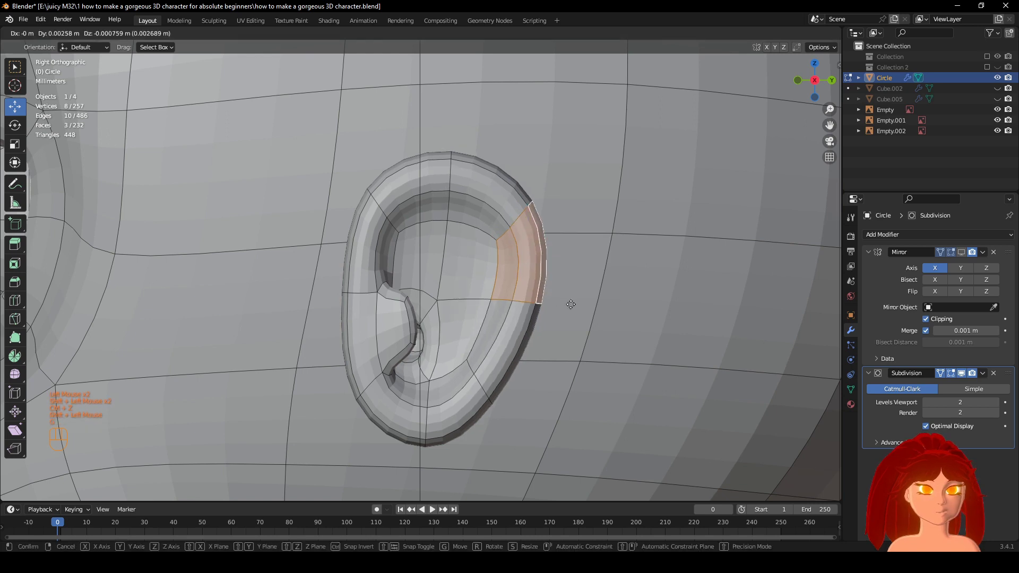
{"action": "left_click", "coordinate": [528, 318], "text": "shift"}
{"action": "left_click", "coordinate": [517, 329], "text": "shift"}
{"action": "left_click", "coordinate": [501, 324], "text": "shift"}
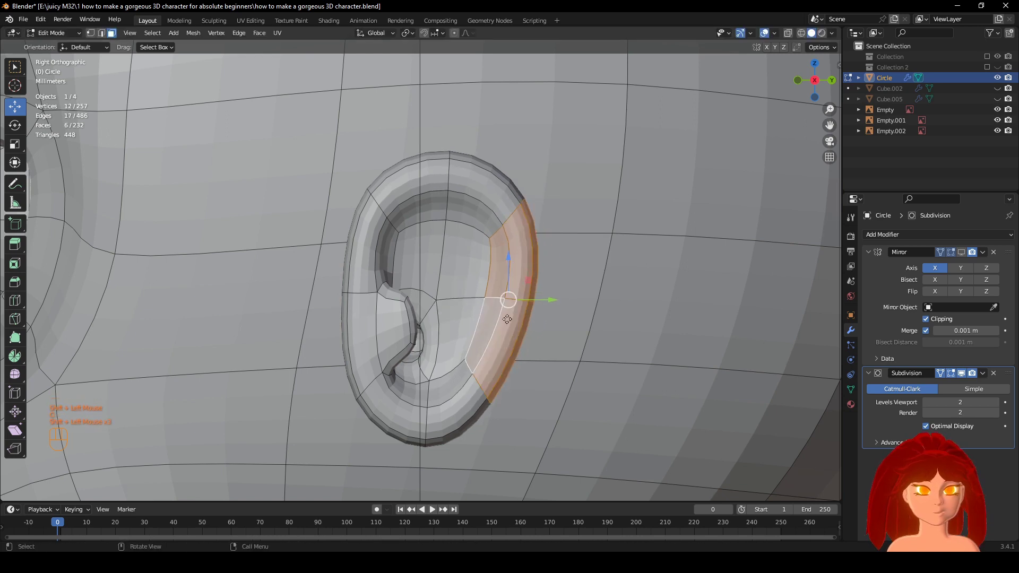
{"action": "key", "text": "g"}
{"action": "left_click", "coordinate": [510, 320]}
Select the three lower rear rim faces of the ear and move them 0.001366 m along Y.
{"action": "left_click", "coordinate": [526, 264]}
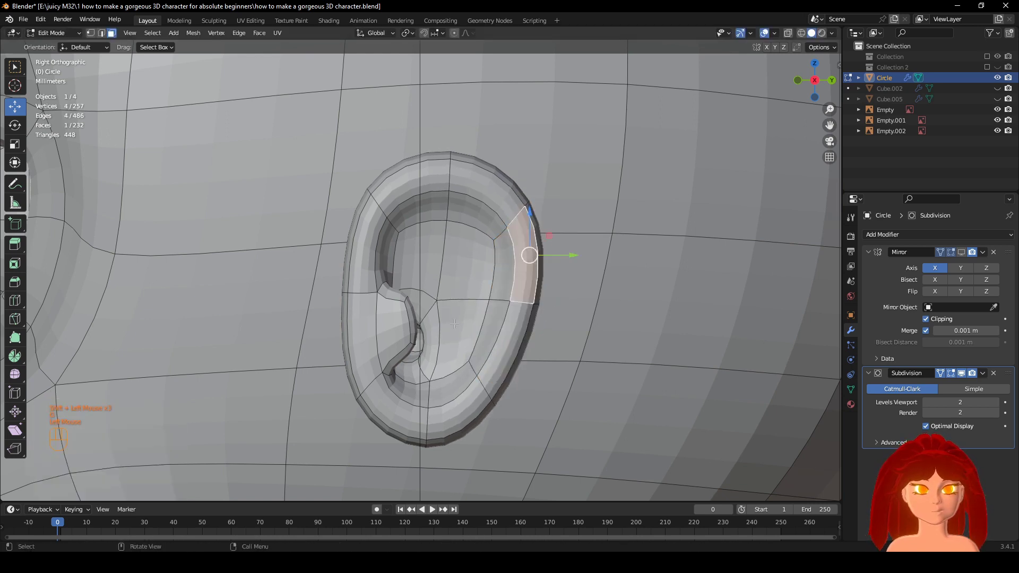
{"action": "left_click", "coordinate": [504, 332]}
{"action": "left_click", "coordinate": [492, 327], "text": "shift"}
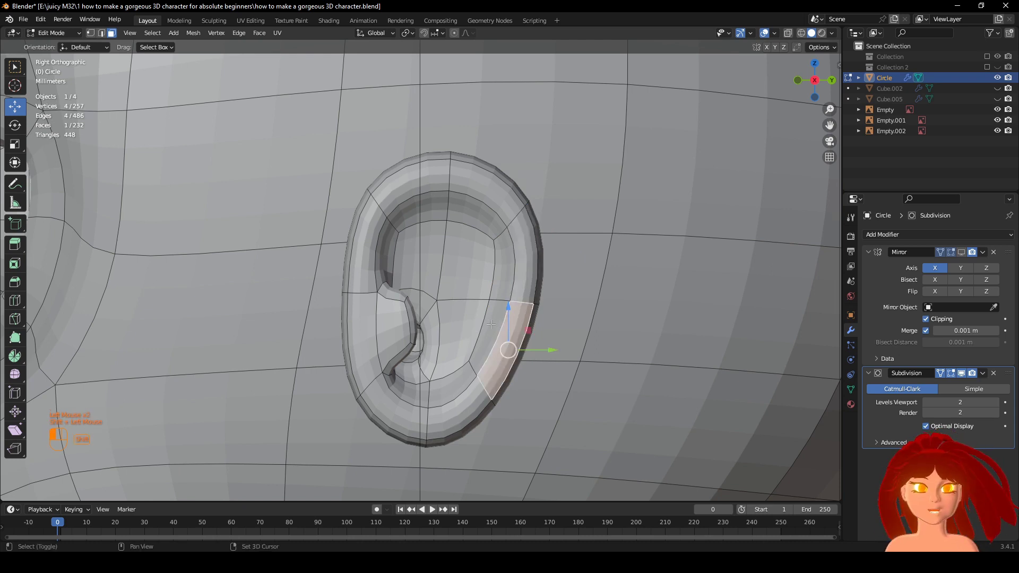
{"action": "left_click", "coordinate": [527, 350], "text": "shift"}
{"action": "key", "text": "g"}
{"action": "left_click", "coordinate": [535, 350]}
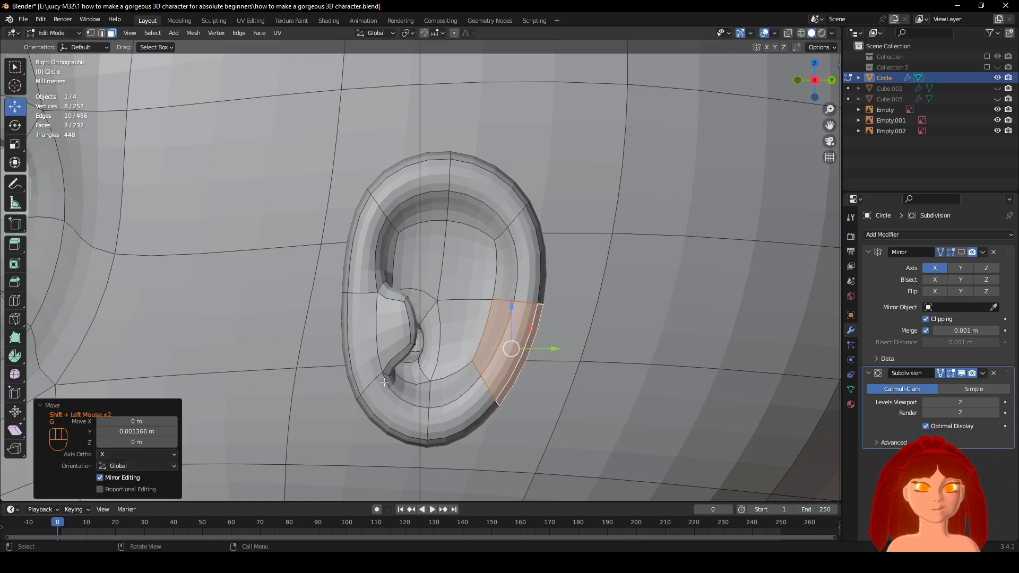
Select only the tragus faces and adjoining front rim faces, deselecting the rest of the face loop in wireframe.
{"action": "scroll", "coordinate": [384, 382], "scroll_direction": "up", "scroll_amount": 2}
{"action": "left_click", "coordinate": [350, 358]}
{"action": "left_click", "coordinate": [404, 349], "text": "alt"}
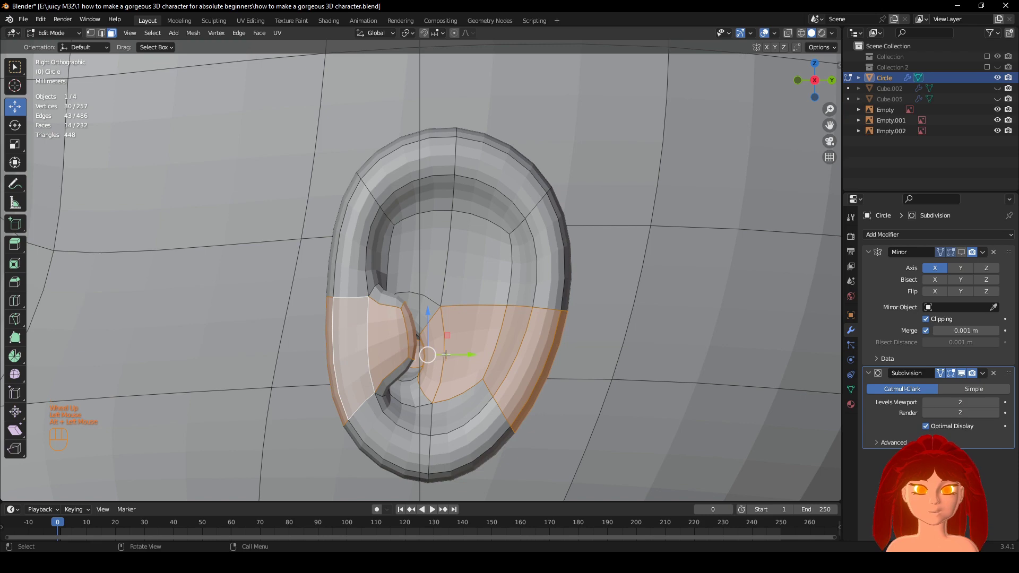
{"action": "key", "text": "z"}
{"action": "key", "text": "c"}
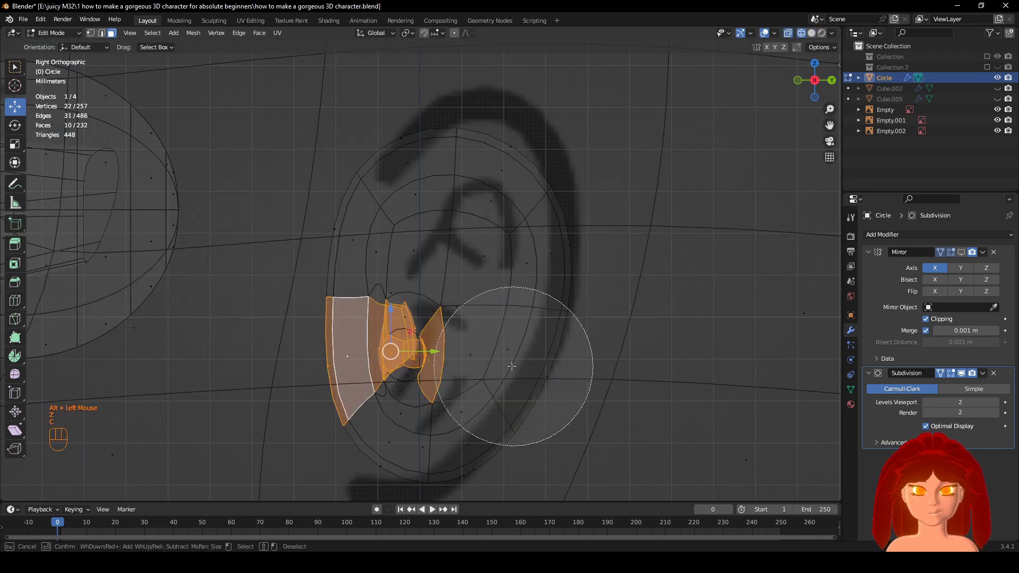
{"action": "left_click_drag", "start_coordinate": [511, 366], "coordinate": [497, 365], "text": "shift"}
{"action": "key", "text": "Escape"}
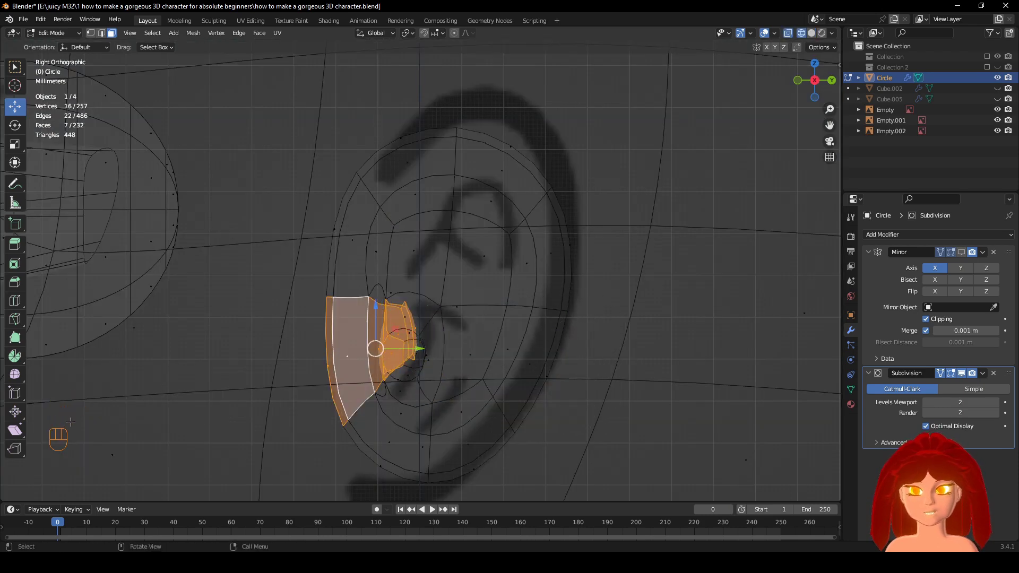
Rotate the selected tragus and front rim faces slightly in the solid-shaded right view.
{"action": "middle_click_drag", "start_coordinate": [70, 422], "coordinate": [314, 416]}
{"action": "key", "text": "KP_3"}
{"action": "key", "text": "z"}
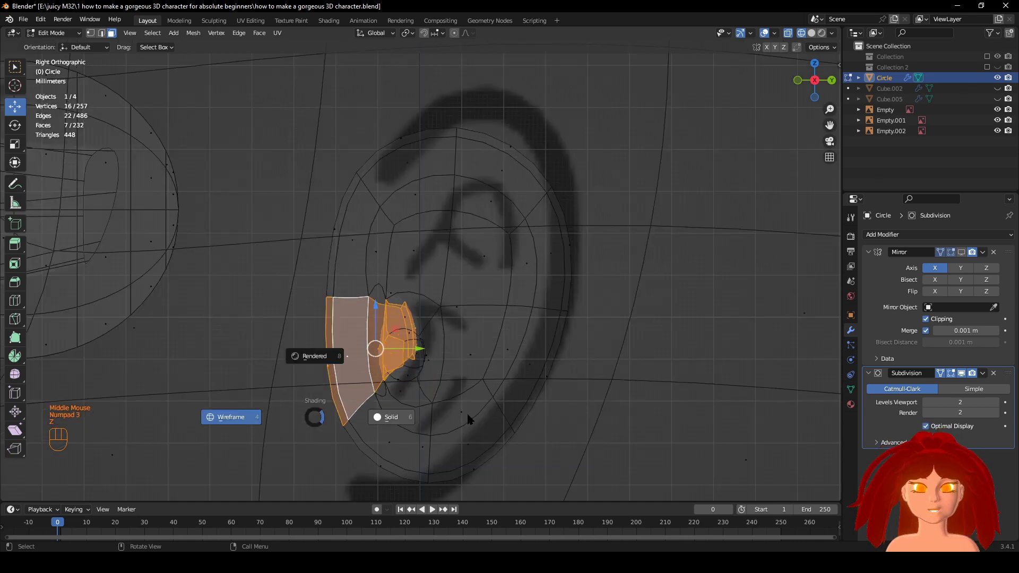
{"action": "left_click", "coordinate": [468, 420]}
{"action": "key", "text": "g"}
{"action": "key", "text": "ctrl+z"}
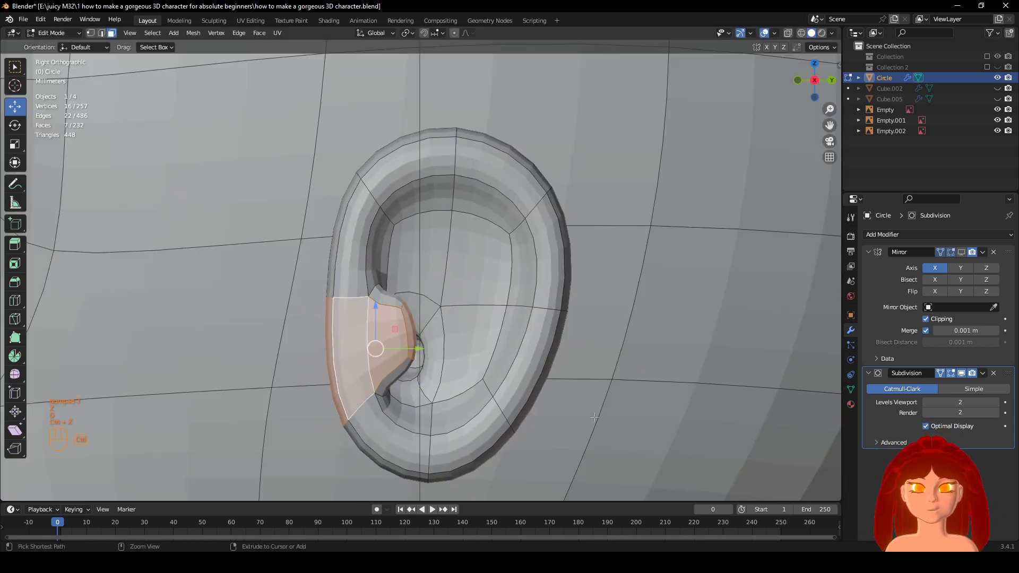
{"action": "key", "text": "g"}
{"action": "key", "text": "r"}
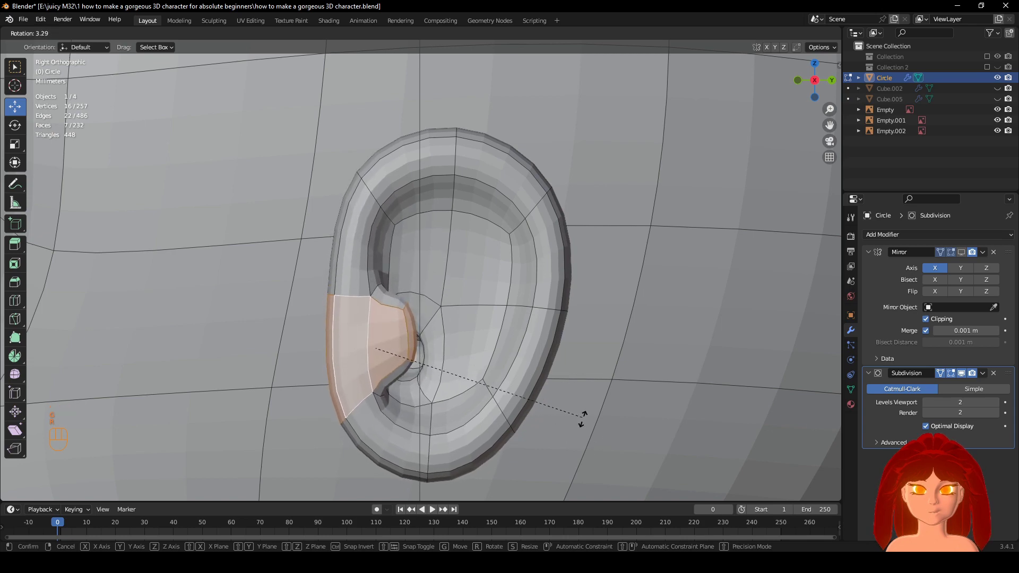
{"action": "left_click", "coordinate": [590, 378]}
Check the ear against the whole head from the side and hide the Subdivision modifier in the viewport.
{"action": "scroll", "coordinate": [583, 397], "scroll_direction": "down", "scroll_amount": 5}
{"action": "middle_click_drag", "start_coordinate": [587, 398], "coordinate": [539, 395]}
{"action": "key", "text": "KP_3"}
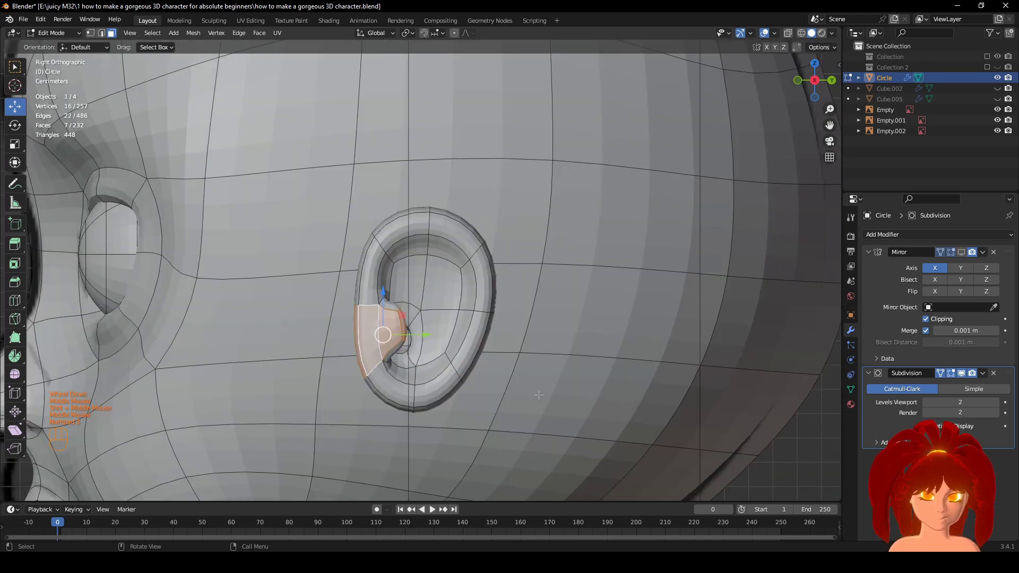
{"action": "scroll", "coordinate": [539, 395], "scroll_direction": "down", "scroll_amount": 3}
{"action": "scroll", "coordinate": [538, 394], "scroll_direction": "up", "scroll_amount": 3}
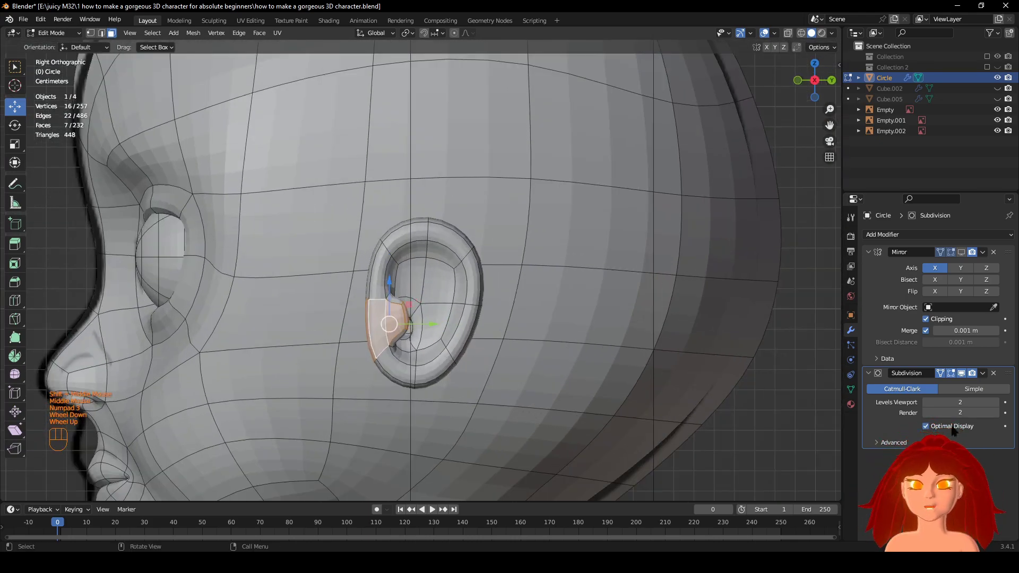
{"action": "left_click", "coordinate": [961, 373]}
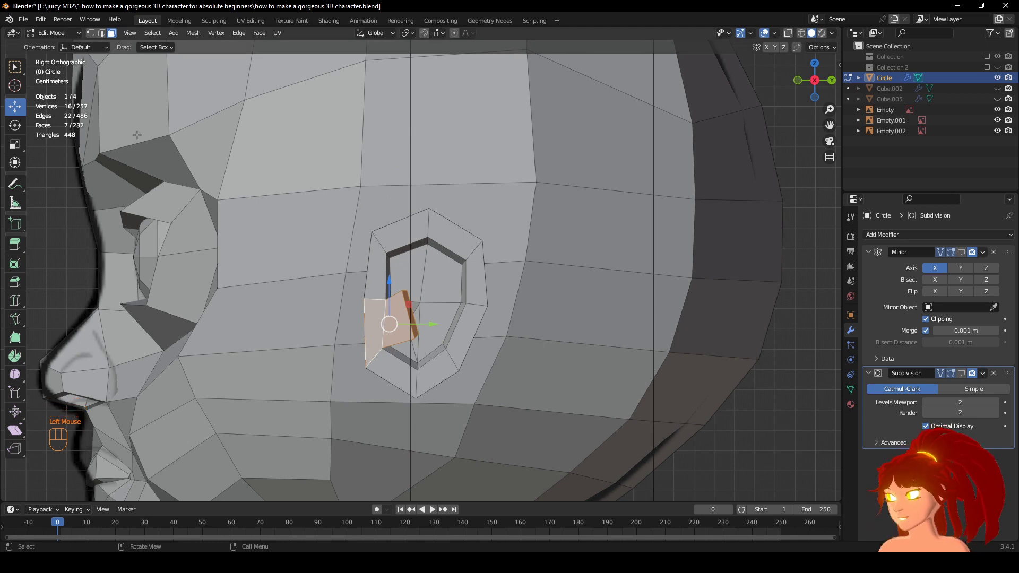
Select the three large head faces directly behind the ear and delete them to open a hole.
{"action": "left_click", "coordinate": [508, 275]}
{"action": "left_click", "coordinate": [456, 382], "text": "shift"}
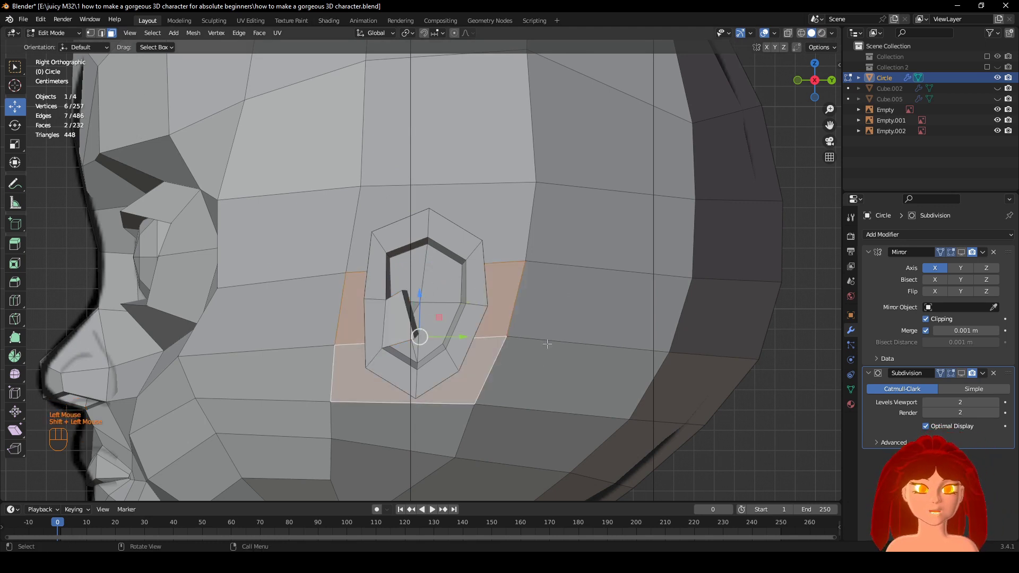
{"action": "scroll", "coordinate": [547, 361], "scroll_direction": "down", "scroll_amount": 2}
{"action": "mouse_move", "coordinate": [547, 361]}
{"action": "middle_mouse_down"}
{"action": "mouse_move", "coordinate": [472, 352]}
{"action": "mouse_move", "coordinate": [613, 350]}
{"action": "mouse_move", "coordinate": [535, 342]}
{"action": "middle_mouse_up"}
{"action": "scroll", "coordinate": [472, 352], "scroll_direction": "up", "scroll_amount": 2}
{"action": "key", "text": "KP_3"}
{"action": "key", "text": "z"}
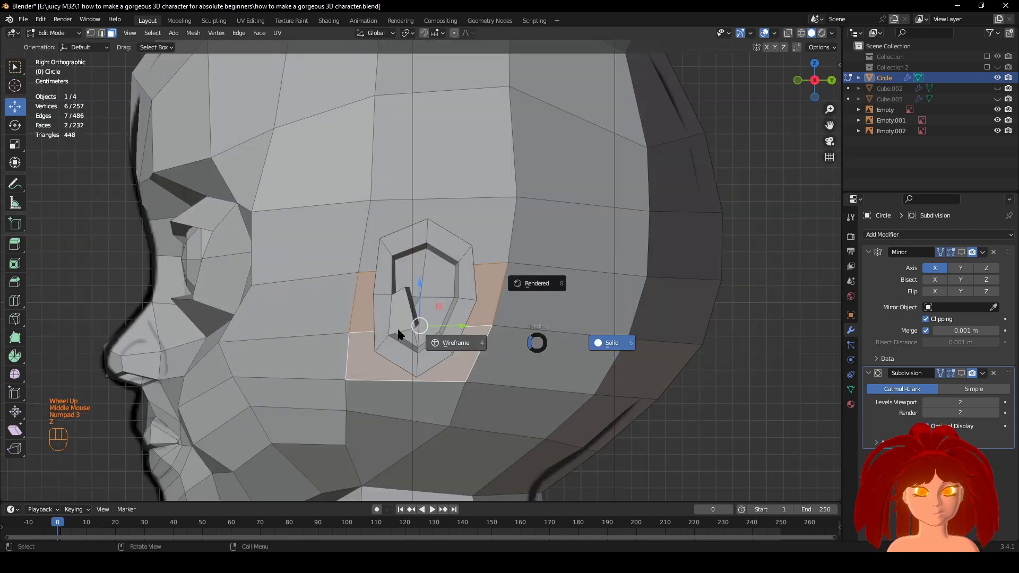
{"action": "key", "text": "z"}
{"action": "left_click", "coordinate": [493, 242], "text": "shift"}
{"action": "scroll", "coordinate": [526, 323], "scroll_direction": "down", "scroll_amount": 1}
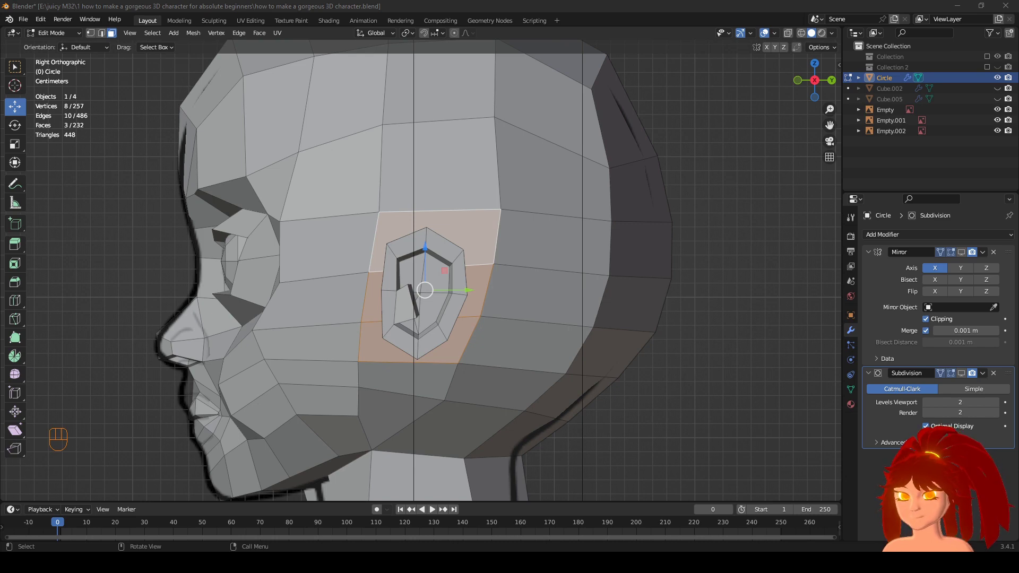
{"action": "scroll", "coordinate": [557, 314], "scroll_direction": "up", "scroll_amount": 1}
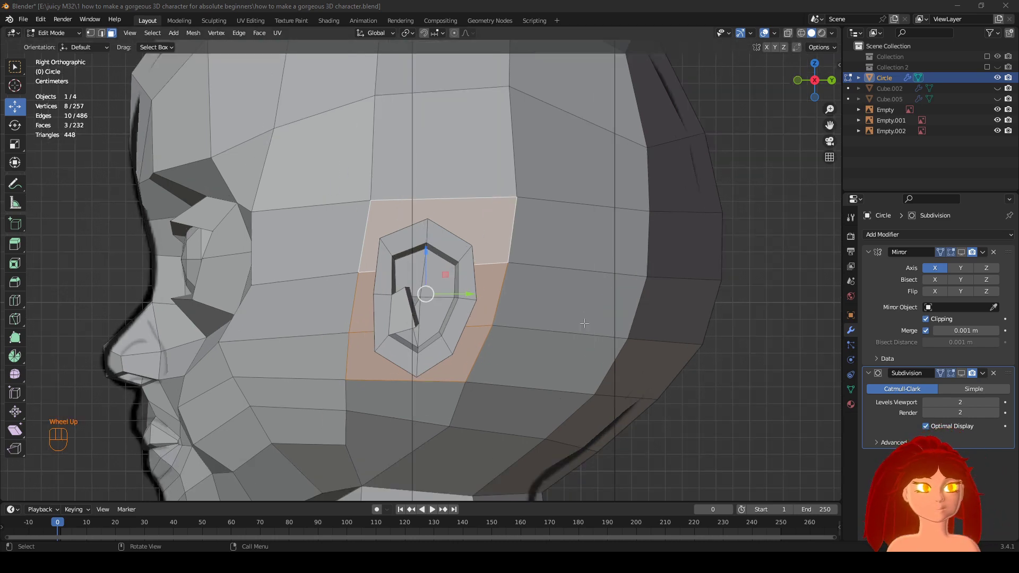
{"action": "middle_click_drag", "start_coordinate": [441, 314], "coordinate": [558, 319]}
{"action": "key", "text": "z"}
{"action": "key", "text": "z"}
{"action": "key", "text": "x"}
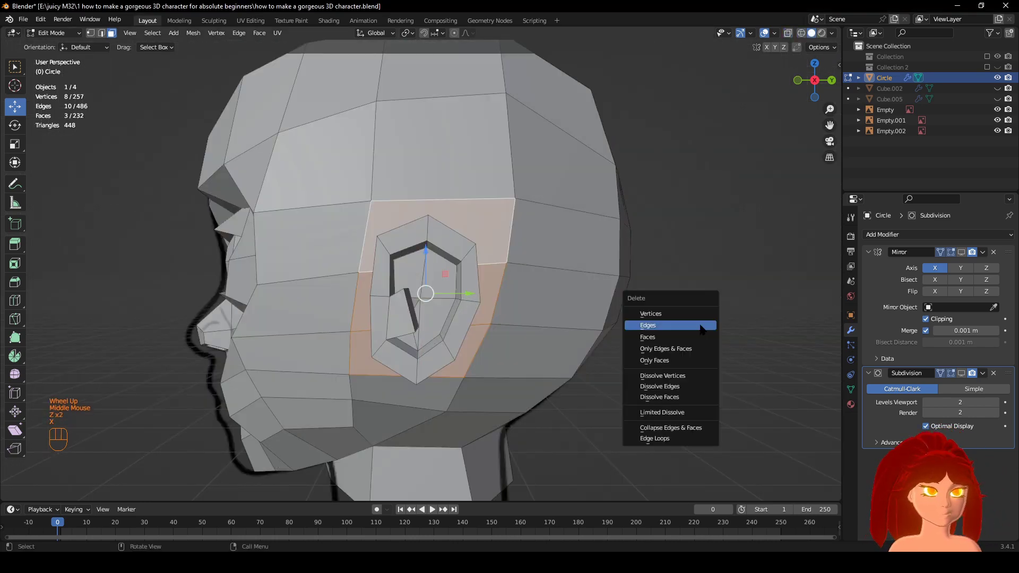
{"action": "left_click", "coordinate": [700, 336]}
{"action": "middle_click_drag", "start_coordinate": [700, 336], "coordinate": [566, 320]}
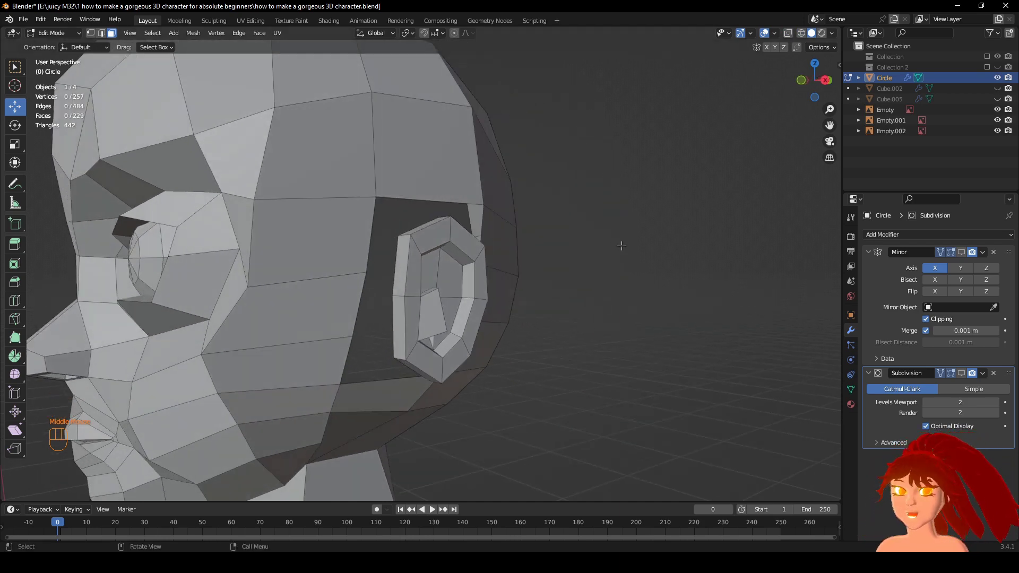
Fill a face between the ear's upper front back-edge and the matching edge of the head opening.
{"action": "scroll", "coordinate": [542, 286], "scroll_direction": "up", "scroll_amount": 1}
{"action": "left_click", "coordinate": [101, 32]}
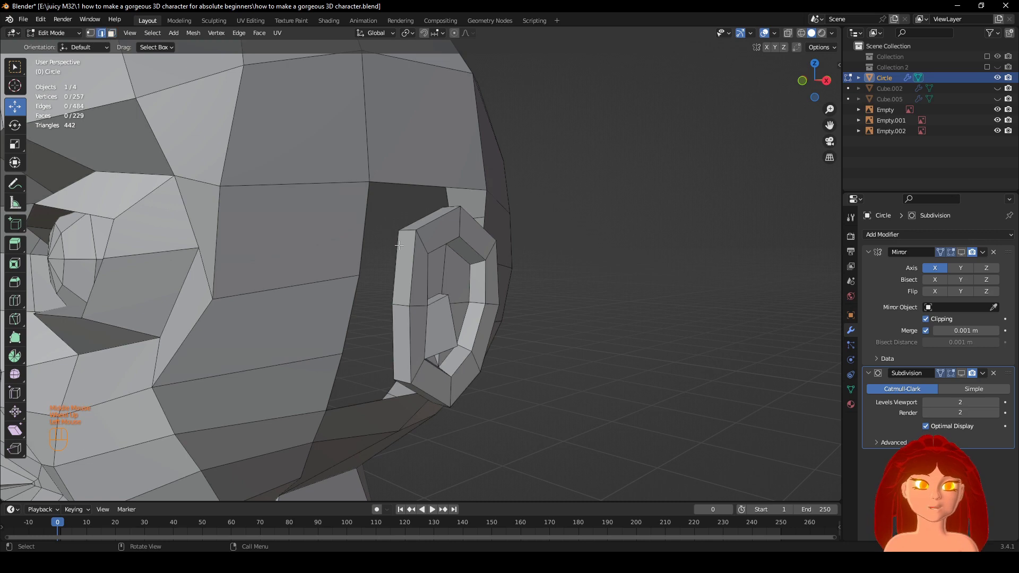
{"action": "left_click", "coordinate": [366, 221], "text": "shift"}
{"action": "key", "text": "f"}
{"action": "middle_click_drag", "start_coordinate": [631, 301], "coordinate": [620, 289]}
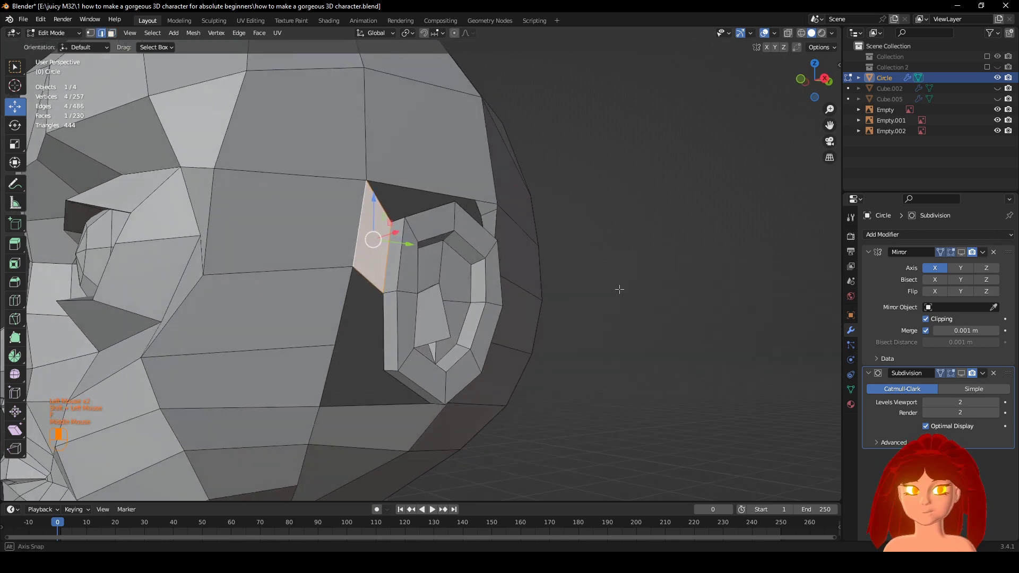
Fill the remaining gap around the ear with faces until it is fully joined to the head.
{"action": "scroll", "coordinate": [619, 289], "scroll_direction": "up", "scroll_amount": 1}
{"action": "middle_click_drag", "start_coordinate": [357, 306], "coordinate": [367, 282]}
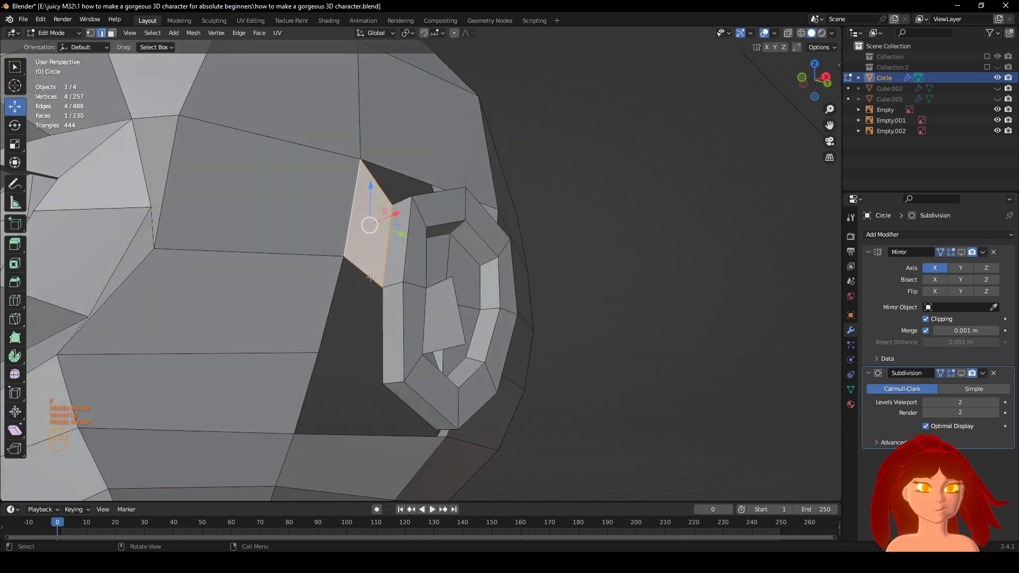
{"action": "left_click", "coordinate": [369, 278]}
{"action": "key", "text": "f"}
{"action": "middle_click_drag", "start_coordinate": [566, 337], "coordinate": [584, 311]}
{"action": "key", "text": "f"}
{"action": "key", "text": "f"}
{"action": "key", "text": "f"}
{"action": "key", "text": "f"}
{"action": "key", "text": "f"}
{"action": "key", "text": "f"}
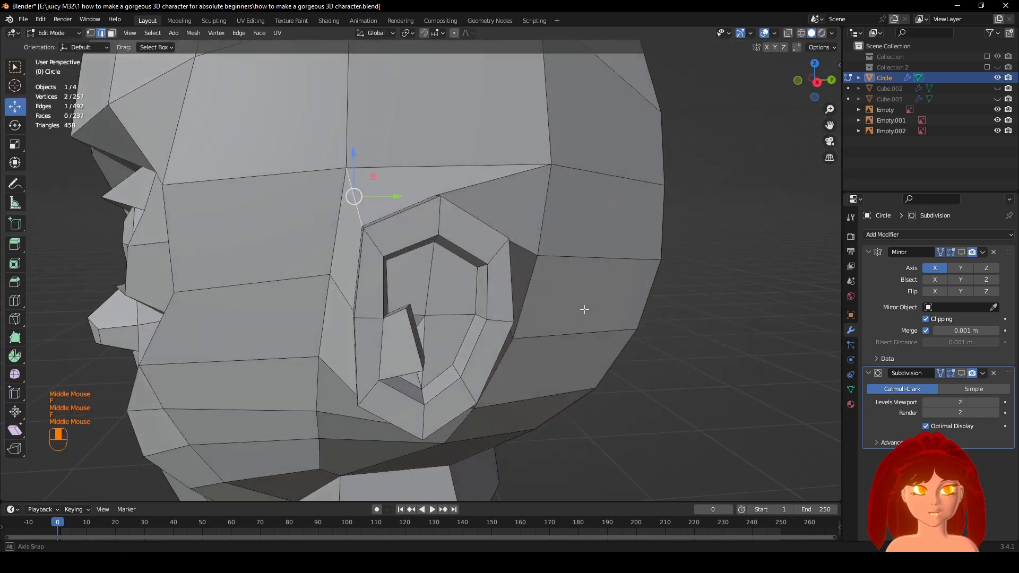
Examine the joined ear from the side and compare its front view with the reference sketch in wireframe.
{"action": "scroll", "coordinate": [581, 212], "scroll_direction": "down", "scroll_amount": 1}
{"action": "middle_click_drag", "start_coordinate": [580, 206], "coordinate": [681, 268]}
{"action": "key", "text": "KP_3"}
{"action": "key", "text": "KP_1"}
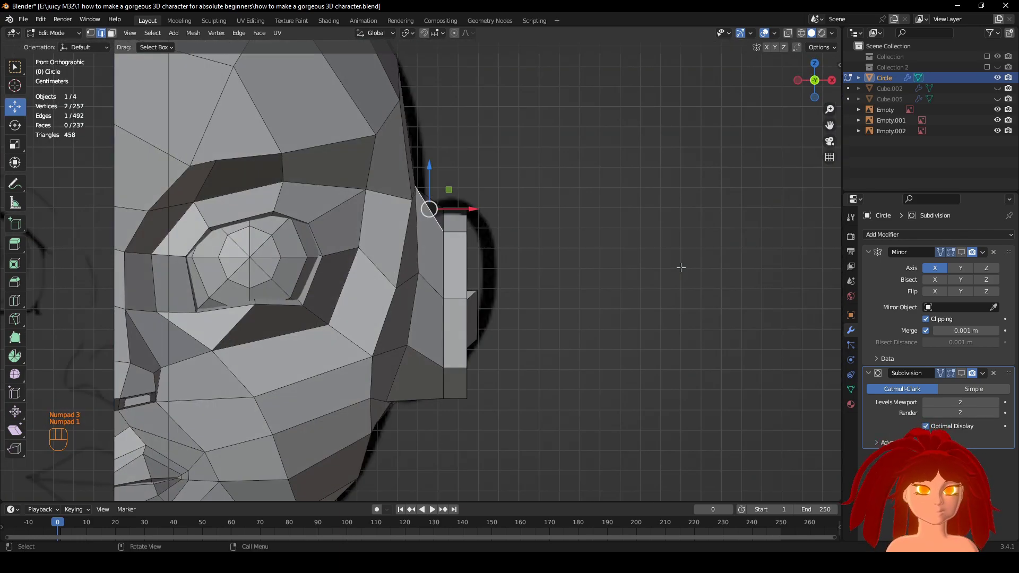
{"action": "key", "text": "z"}
{"action": "middle_click_drag", "start_coordinate": [510, 220], "coordinate": [528, 255]}
{"action": "key", "text": "z"}
{"action": "mouse_move", "coordinate": [593, 240]}
{"action": "middle_mouse_down"}
{"action": "mouse_move", "coordinate": [605, 272]}
{"action": "mouse_move", "coordinate": [109, 62]}
{"action": "middle_mouse_up"}
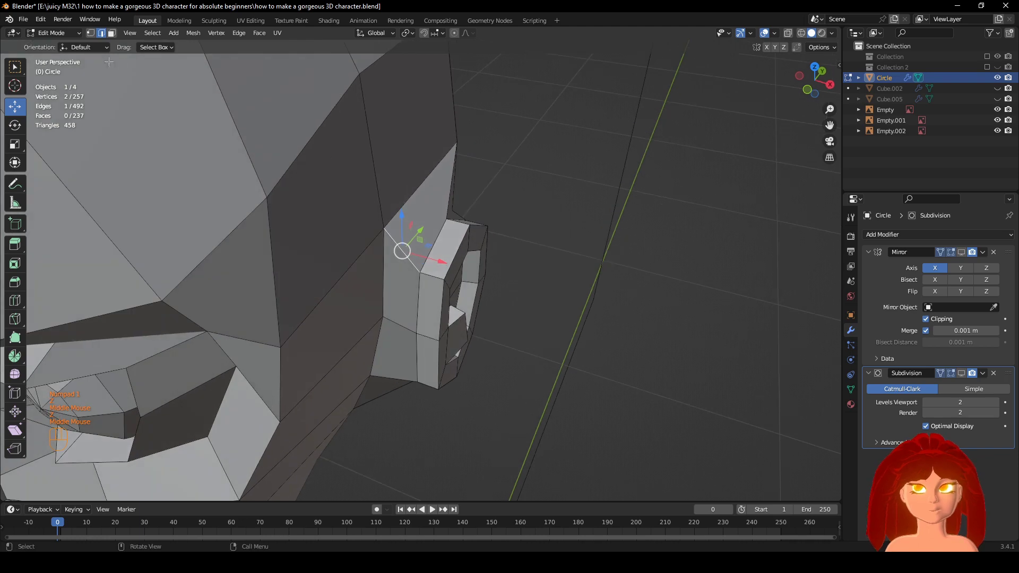
Try to select the ear by its outer side, front and inner rim face loops.
{"action": "middle_click_drag", "start_coordinate": [440, 234], "coordinate": [447, 232]}
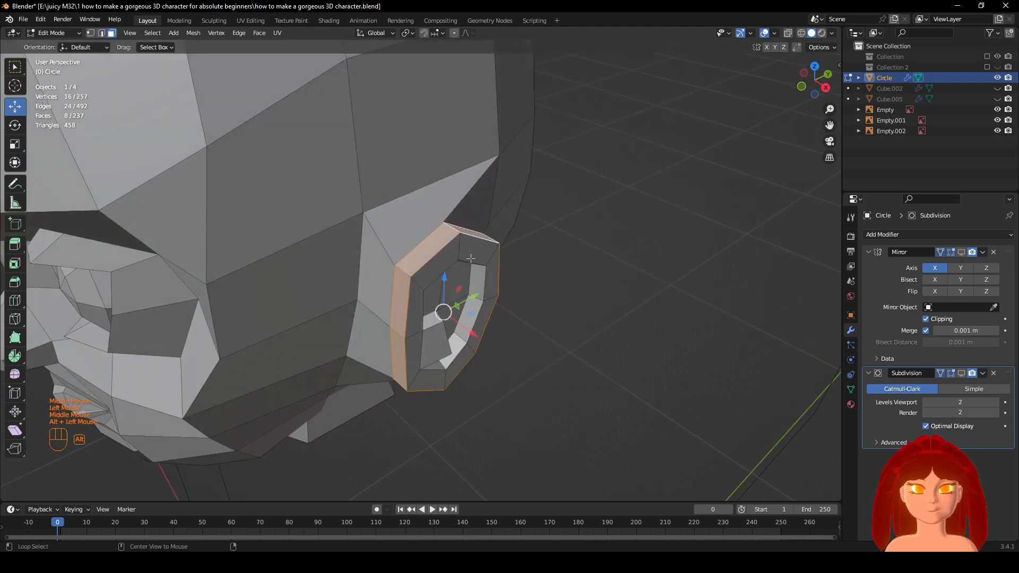
{"action": "mouse_move", "coordinate": [541, 265]}
{"action": "middle_mouse_down"}
{"action": "mouse_move", "coordinate": [499, 240]}
{"action": "mouse_move", "coordinate": [401, 257]}
{"action": "mouse_move", "coordinate": [554, 261]}
{"action": "middle_mouse_up"}
{"action": "left_click", "coordinate": [458, 231], "text": "alt+shift"}
{"action": "scroll", "coordinate": [402, 257], "scroll_direction": "up", "scroll_amount": 1}
{"action": "left_click", "coordinate": [402, 258], "text": "alt+shift"}
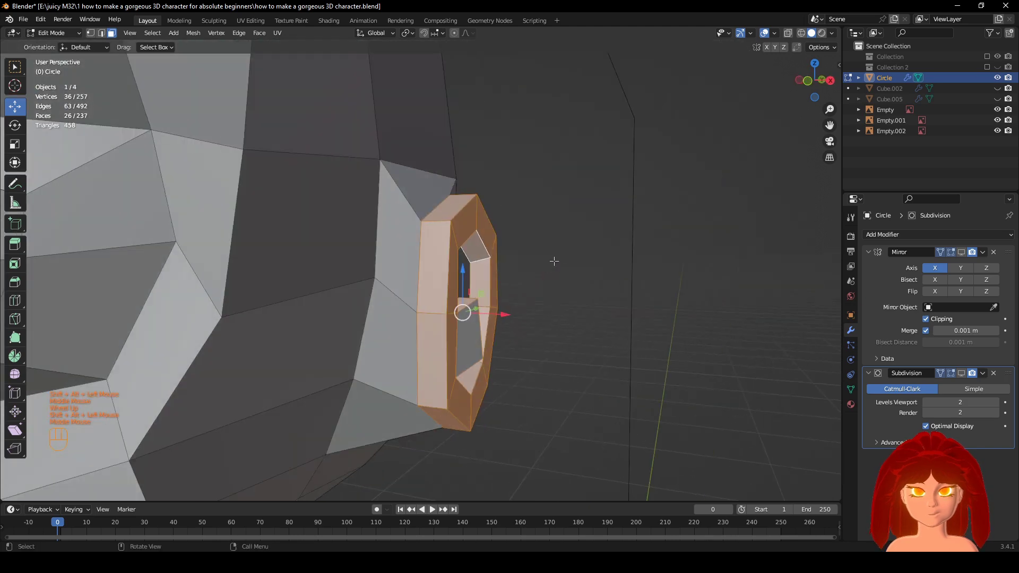
Hide the ring of faces joining the ear to the head and select all linked faces of the ear.
{"action": "left_click", "coordinate": [413, 213], "text": "alt"}
{"action": "left_click", "coordinate": [414, 204], "text": "alt"}
{"action": "key", "text": "h"}
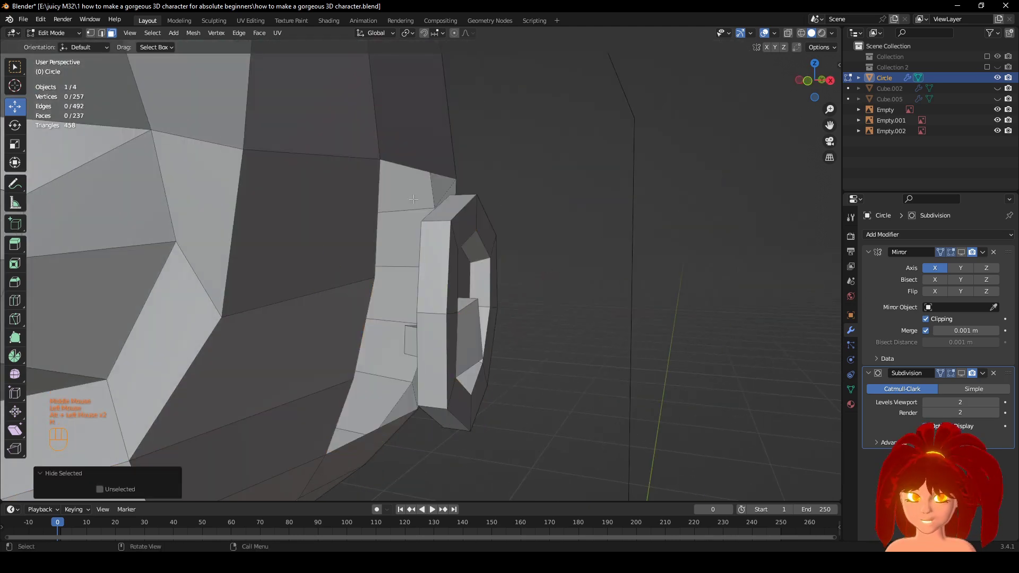
{"action": "left_click", "coordinate": [444, 221]}
{"action": "key", "text": "ctrl+l"}
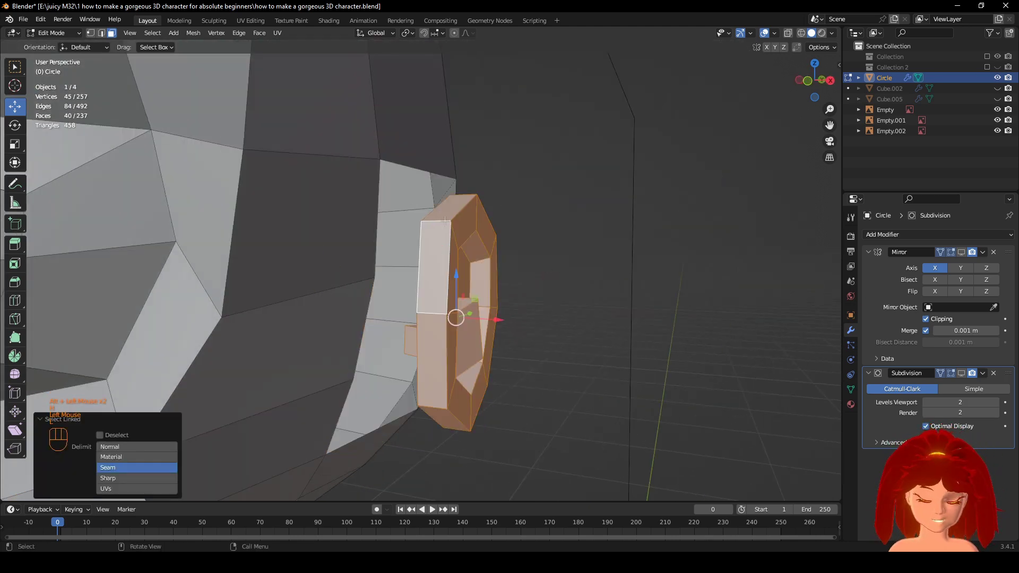
Rotate the whole ear -27.1° about the global Z axis and check its angle against the head.
{"action": "key", "text": "KP_1"}
{"action": "key", "text": "r"}
{"action": "key", "text": "z"}
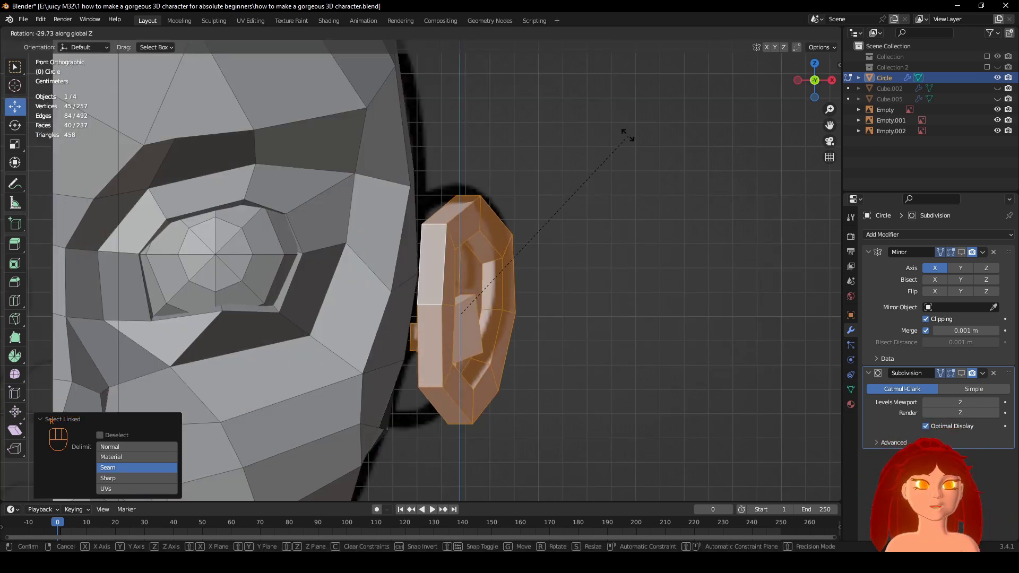
{"action": "left_click", "coordinate": [609, 175]}
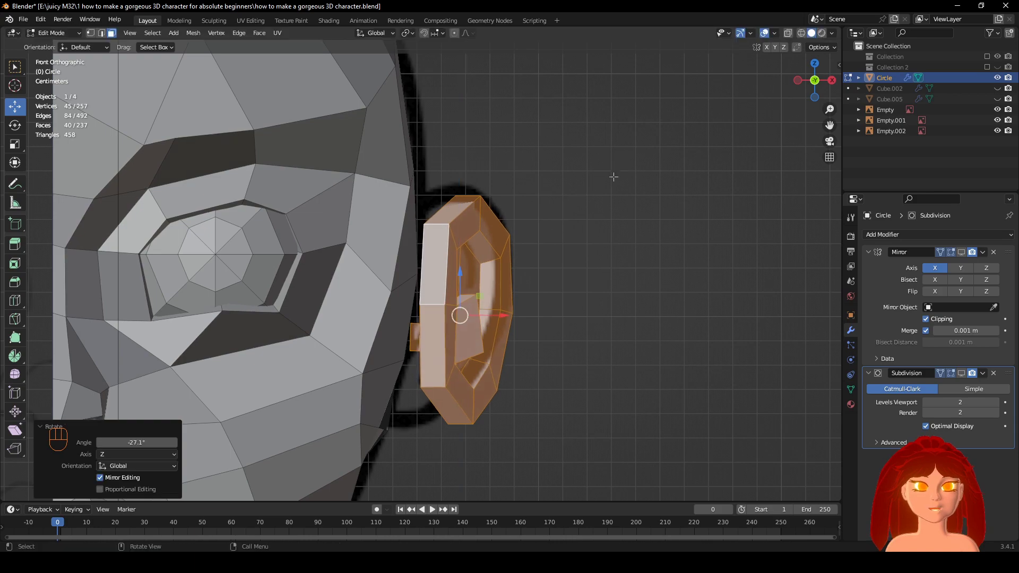
{"action": "middle_click_drag", "start_coordinate": [609, 175], "coordinate": [531, 246]}
{"action": "key", "text": "KP_1"}
{"action": "scroll", "coordinate": [585, 212], "scroll_direction": "down", "scroll_amount": 2}
{"action": "scroll", "coordinate": [585, 212], "scroll_direction": "up", "scroll_amount": 2}
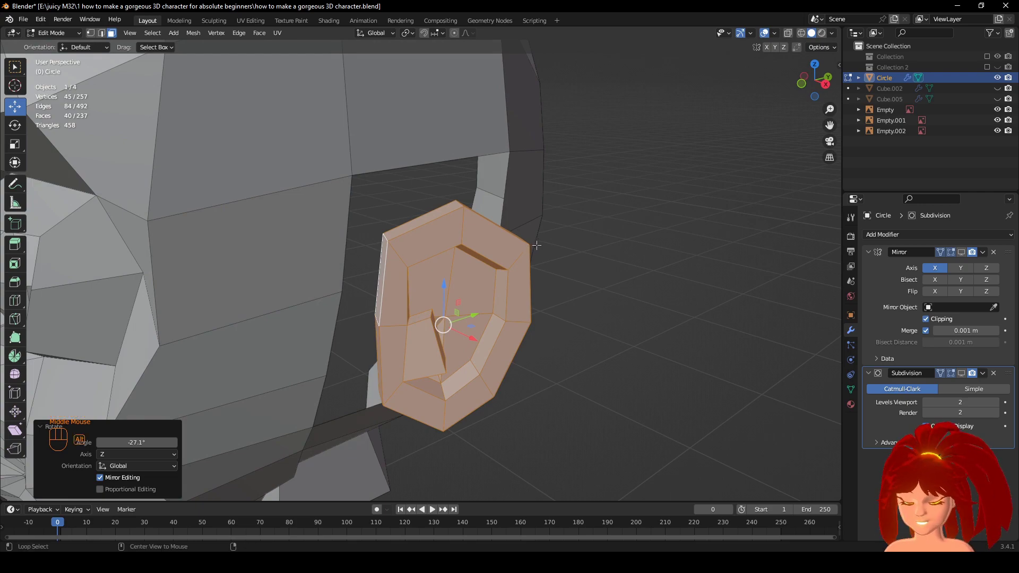
Reveal the hidden joining faces and clear the selection to inspect the joint behind the ear.
{"action": "key", "text": "alt+h"}
{"action": "middle_click_drag", "start_coordinate": [566, 300], "coordinate": [406, 212]}
{"action": "left_click", "coordinate": [634, 278]}
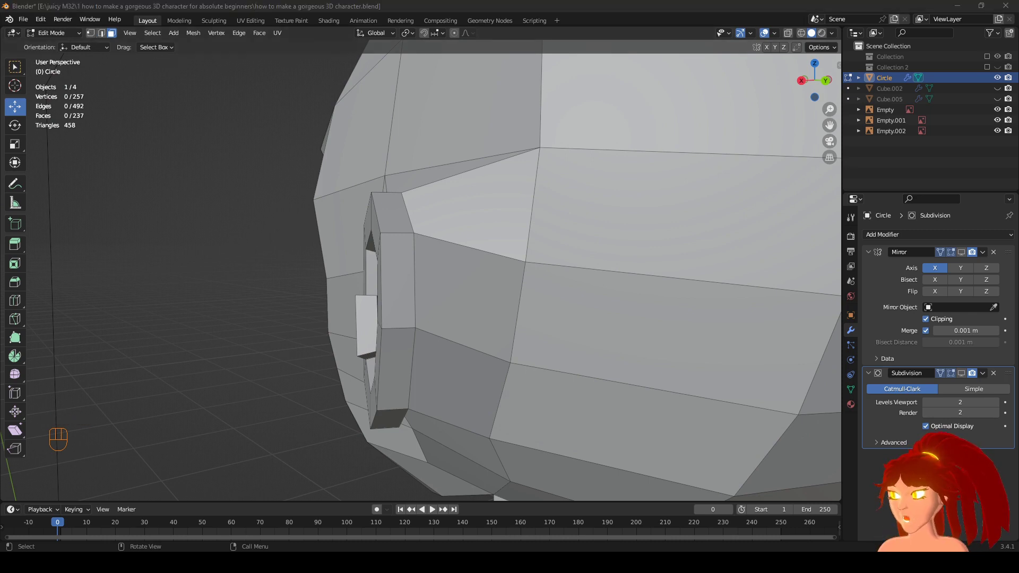
Select the edges and vertices joining the back of the ear to the head and move them toward the head.
{"action": "scroll", "coordinate": [509, 229], "scroll_direction": "down", "scroll_amount": 3}
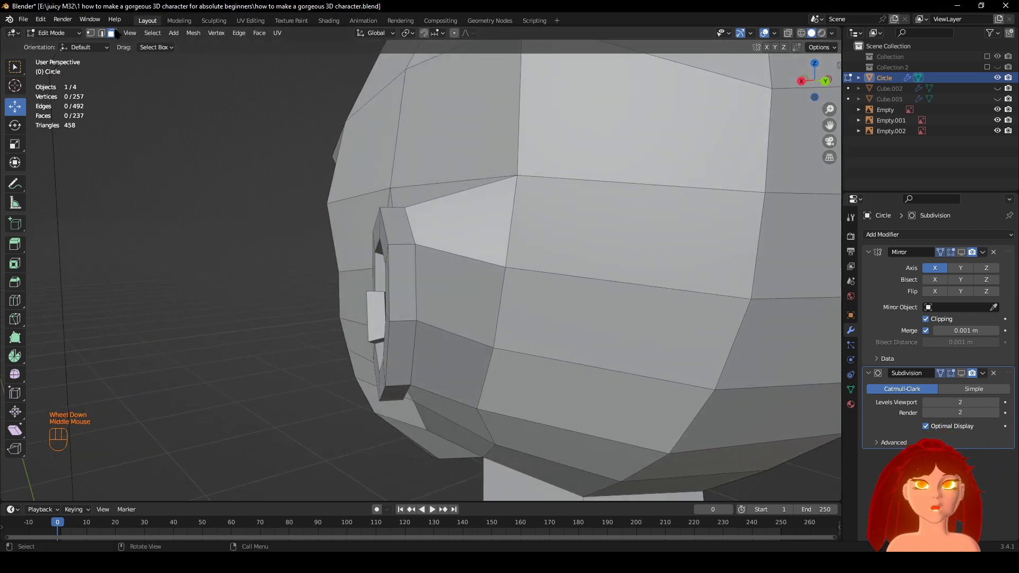
{"action": "left_click", "coordinate": [101, 32]}
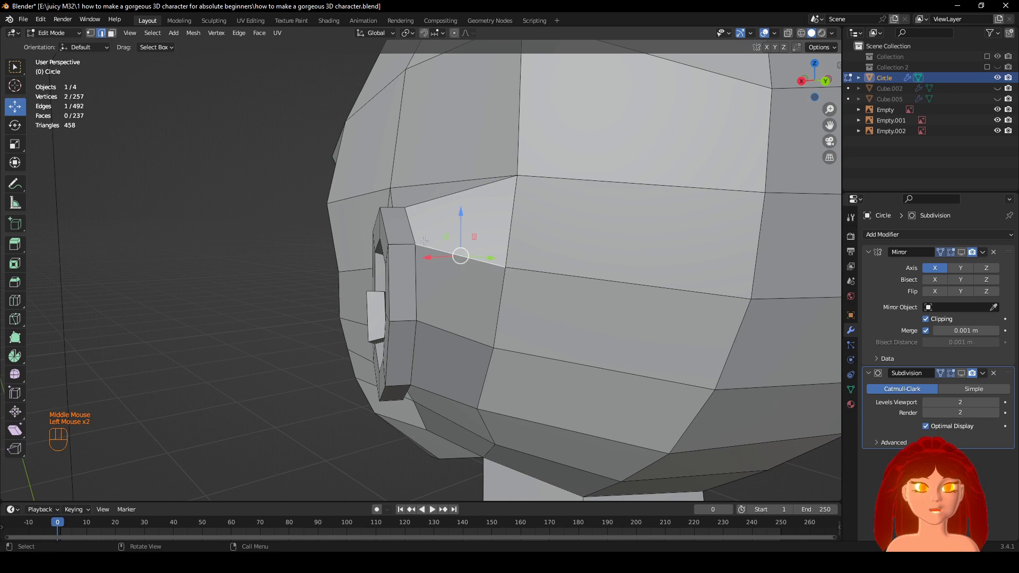
{"action": "left_click", "coordinate": [422, 332], "text": "shift"}
{"action": "middle_click_drag", "start_coordinate": [423, 333], "coordinate": [444, 354]}
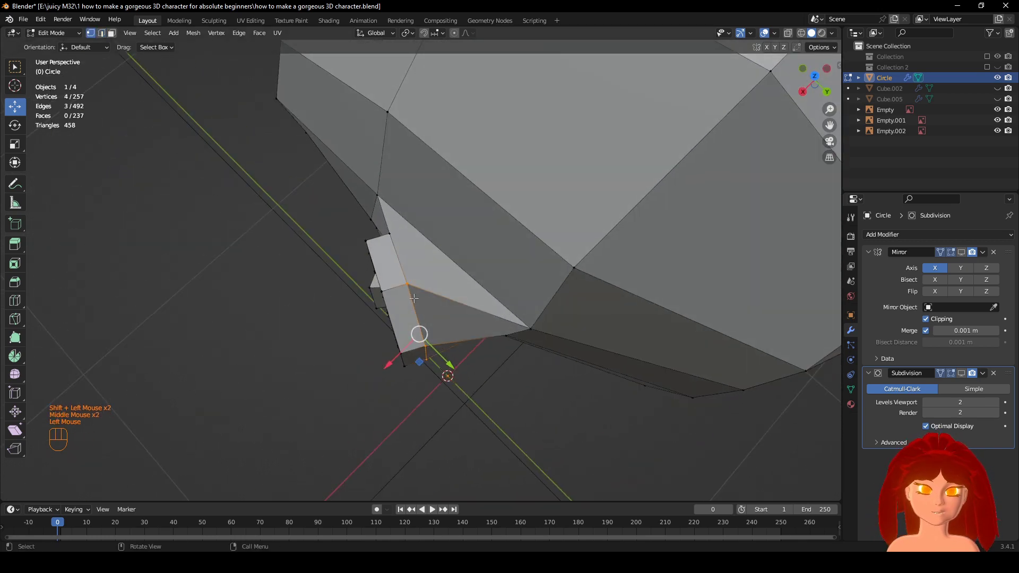
{"action": "left_click_drag", "start_coordinate": [399, 373], "coordinate": [428, 341]}
{"action": "left_click", "coordinate": [388, 294]}
{"action": "left_click_drag", "start_coordinate": [388, 307], "coordinate": [409, 291]}
{"action": "middle_click_drag", "start_coordinate": [408, 291], "coordinate": [435, 165]}
Reposition the joint vertices beneath the ear lobe, moving the last about -0.013 m in X and -0.011 m in Y.
{"action": "left_click", "coordinate": [464, 314]}
{"action": "middle_click_drag", "start_coordinate": [480, 308], "coordinate": [456, 254]}
{"action": "left_click", "coordinate": [523, 278]}
{"action": "key", "text": "g"}
{"action": "left_click", "coordinate": [538, 270]}
{"action": "scroll", "coordinate": [477, 260], "scroll_direction": "up", "scroll_amount": 2}
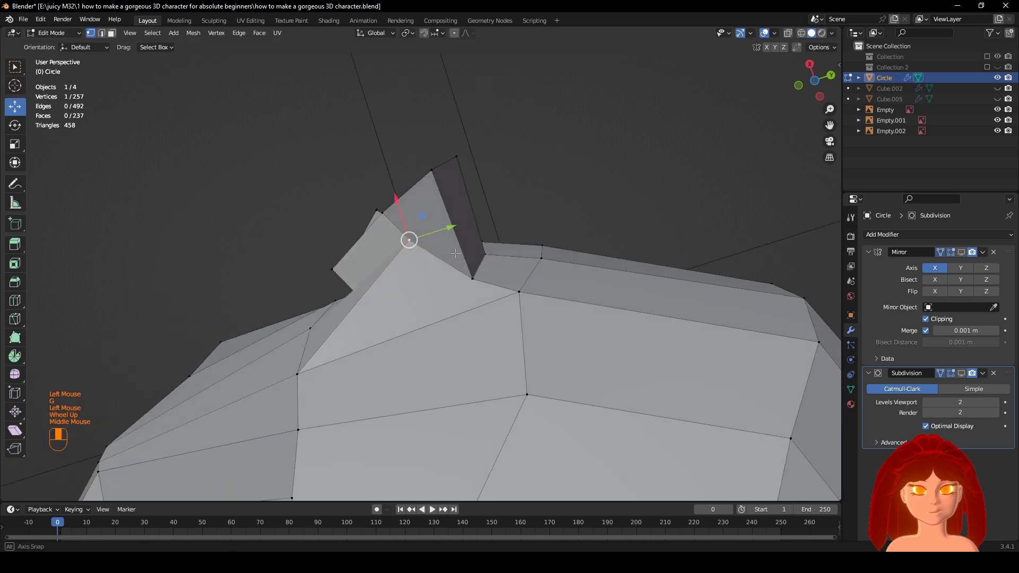
{"action": "left_click", "coordinate": [438, 302]}
{"action": "middle_click_drag", "start_coordinate": [438, 302], "coordinate": [480, 290]}
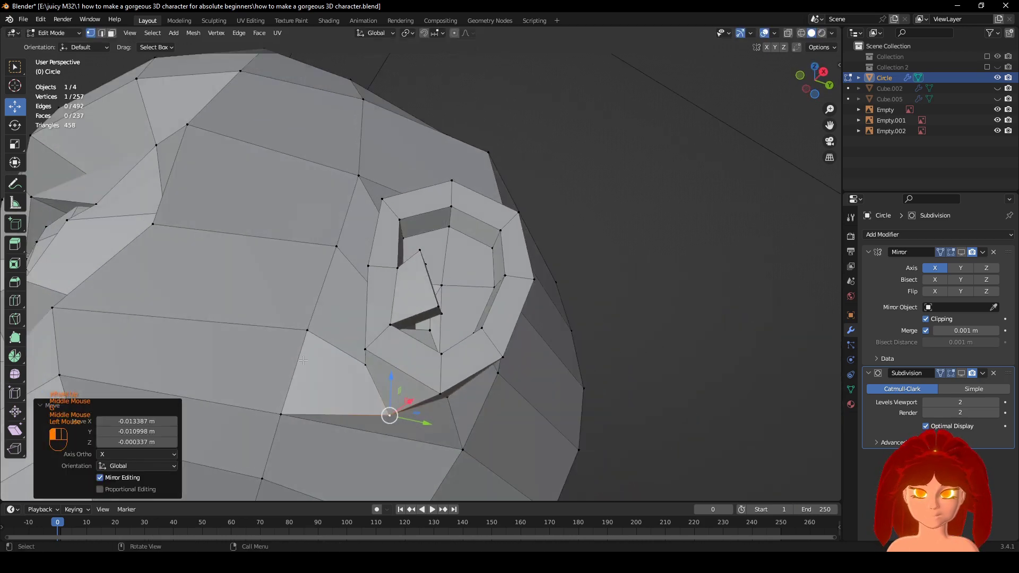
Move the two cheek vertices in front of the ear forward and the one above them about -0.018 m in Y.
{"action": "left_click", "coordinate": [308, 330], "text": "shift"}
{"action": "key", "text": "KP_3"}
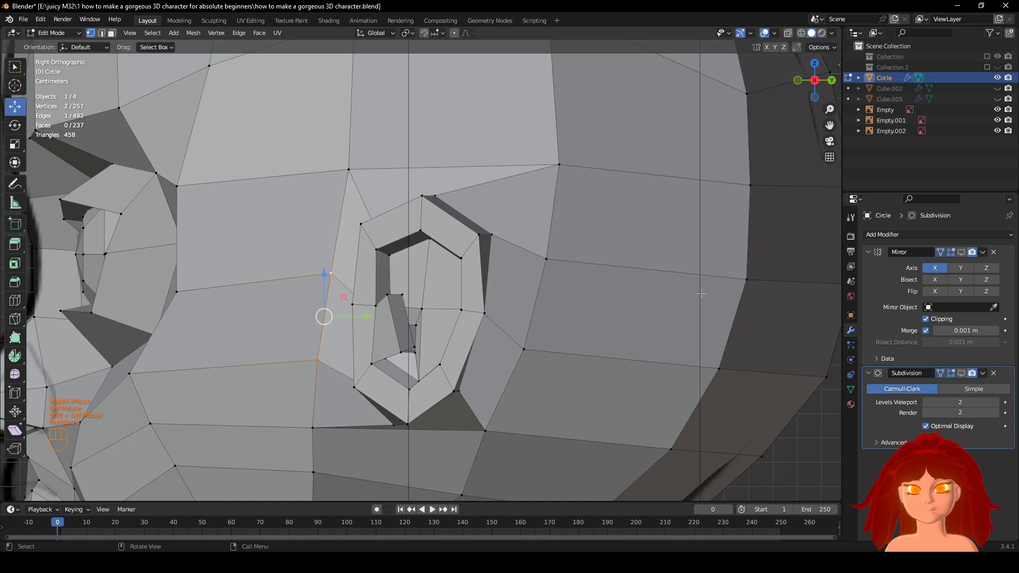
{"action": "key", "text": "g"}
{"action": "left_click", "coordinate": [645, 298]}
{"action": "left_click", "coordinate": [348, 170]}
{"action": "key", "text": "g"}
{"action": "left_click", "coordinate": [304, 181]}
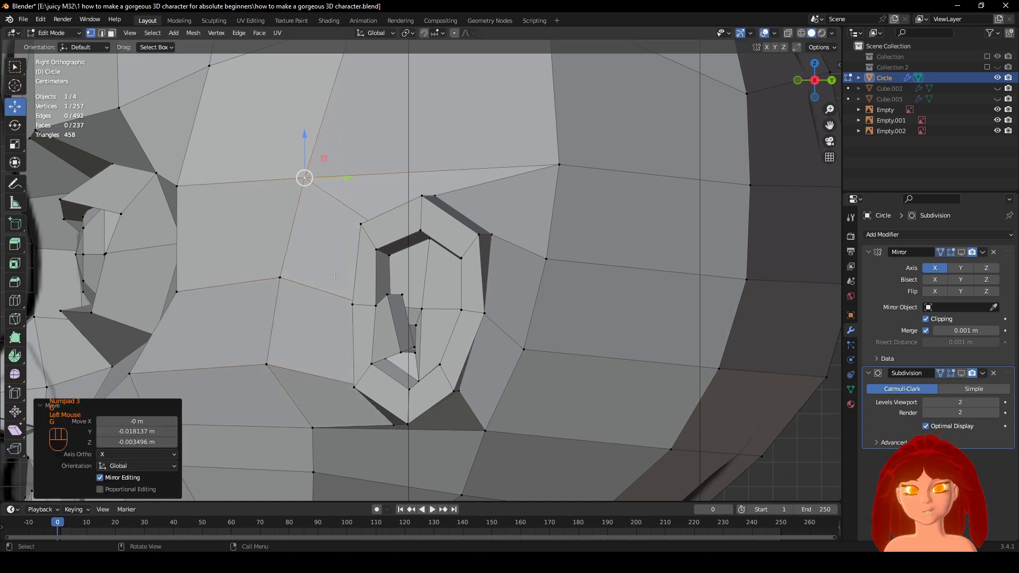
Adjust the two jaw vertices below the front of the ear to even out the edge flow.
{"action": "left_click", "coordinate": [312, 427]}
{"action": "key", "text": "g"}
{"action": "left_click", "coordinate": [318, 436]}
{"action": "middle_click_drag", "start_coordinate": [319, 436], "coordinate": [364, 256], "text": "shift"}
{"action": "left_click", "coordinate": [363, 259]}
{"action": "key", "text": "g"}
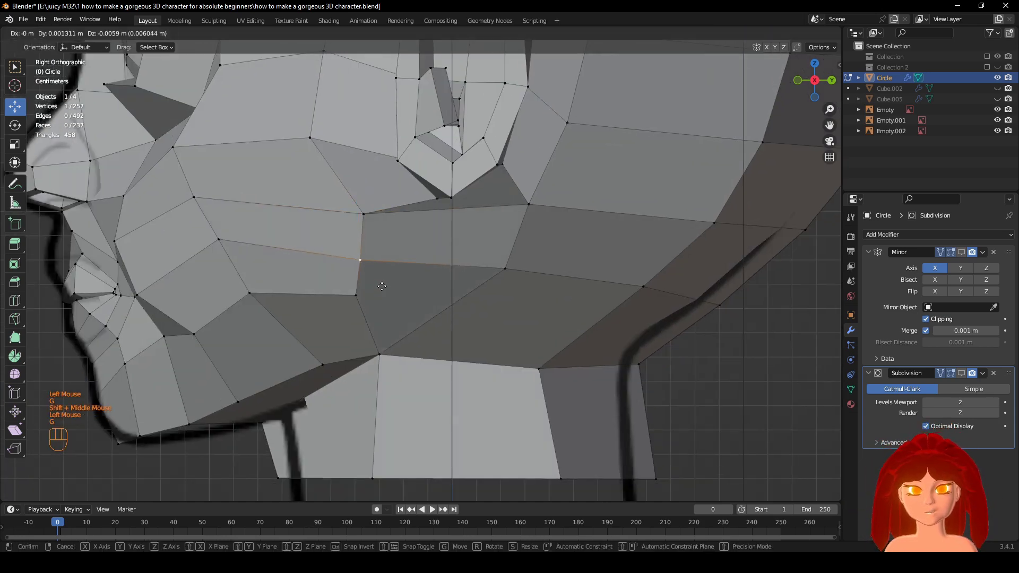
{"action": "left_click", "coordinate": [384, 287]}
Turn on the subdivision preview in Edit Mode and check the ear and the back of the head.
{"action": "scroll", "coordinate": [613, 252], "scroll_direction": "down", "scroll_amount": 3}
{"action": "middle_click_drag", "start_coordinate": [599, 212], "coordinate": [475, 271], "text": "shift"}
{"action": "scroll", "coordinate": [525, 291], "scroll_direction": "up", "scroll_amount": 3}
{"action": "middle_click_drag", "start_coordinate": [476, 272], "coordinate": [465, 297], "text": "shift"}
{"action": "scroll", "coordinate": [467, 299], "scroll_direction": "down", "scroll_amount": 1}
{"action": "left_click", "coordinate": [482, 319]}
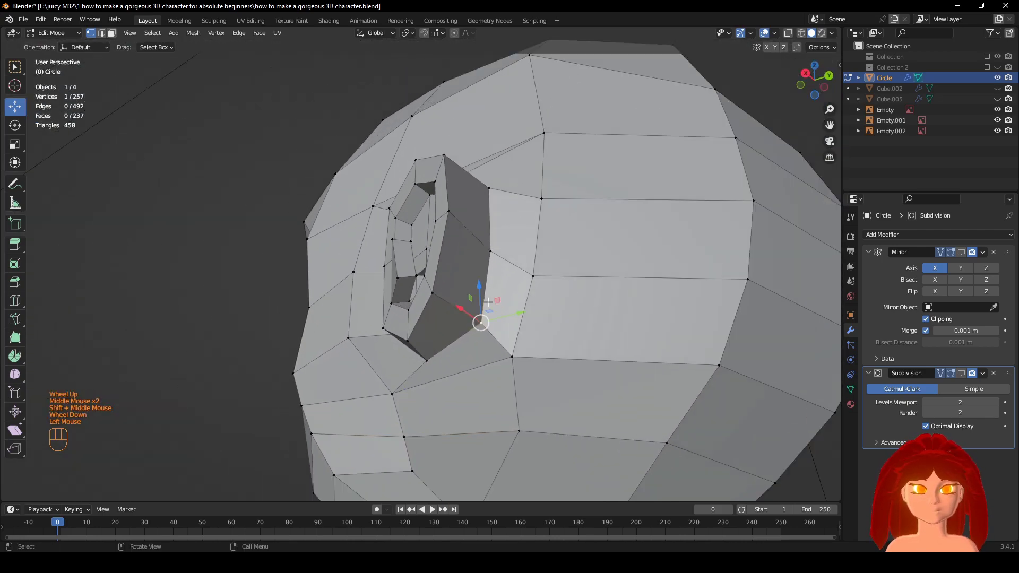
{"action": "left_click", "coordinate": [963, 373]}
{"action": "middle_click_drag", "start_coordinate": [589, 205], "coordinate": [537, 268]}
{"action": "middle_click_drag", "start_coordinate": [537, 268], "coordinate": [574, 283]}
Recalculate the normals of the whole mesh to the outside and clear the selection.
{"action": "key", "text": "a"}
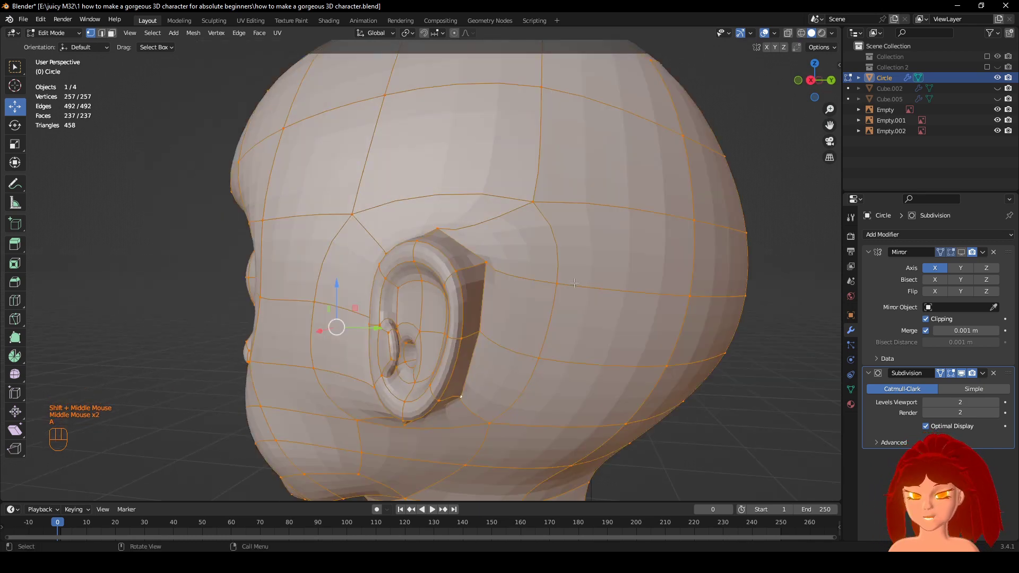
{"action": "key", "text": "alt+n"}
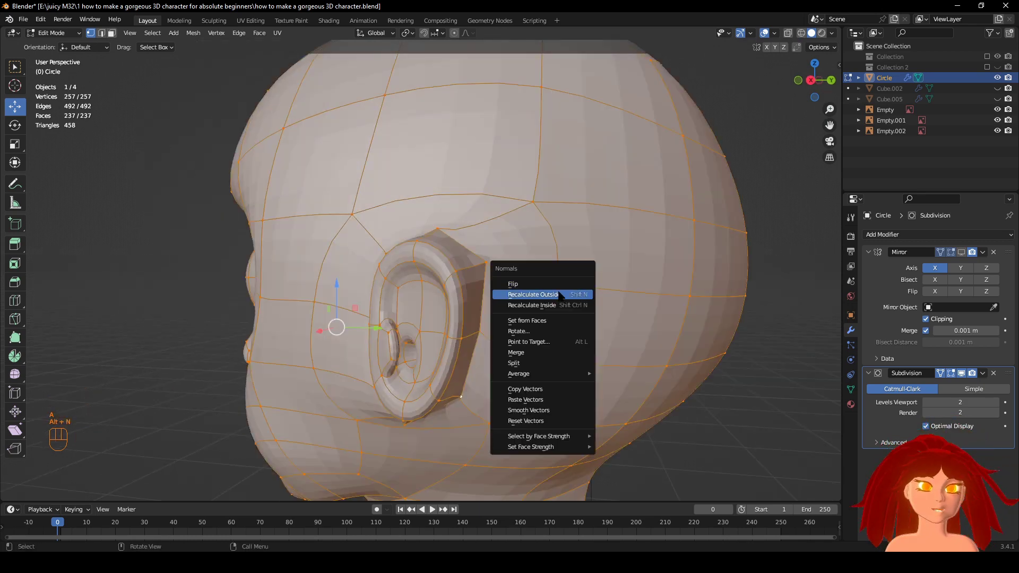
{"action": "left_click", "coordinate": [559, 295]}
{"action": "key", "text": "alt+a"}
Select all the ear's faces by adding its inner faces with circle select in wireframe, and return to solid shading.
{"action": "mouse_move", "coordinate": [559, 295]}
{"action": "middle_mouse_down"}
{"action": "mouse_move", "coordinate": [691, 226]}
{"action": "mouse_move", "coordinate": [584, 240]}
{"action": "mouse_move", "coordinate": [662, 229]}
{"action": "mouse_move", "coordinate": [641, 264]}
{"action": "mouse_move", "coordinate": [714, 293]}
{"action": "mouse_move", "coordinate": [626, 296]}
{"action": "mouse_move", "coordinate": [566, 240]}
{"action": "mouse_move", "coordinate": [520, 261]}
{"action": "mouse_move", "coordinate": [615, 243]}
{"action": "mouse_move", "coordinate": [510, 236]}
{"action": "mouse_move", "coordinate": [533, 348]}
{"action": "middle_mouse_up"}
{"action": "key", "text": "KP_1"}
{"action": "key", "text": "z"}
{"action": "key", "text": "z"}
{"action": "scroll", "coordinate": [517, 260], "scroll_direction": "up", "scroll_amount": 2}
{"action": "scroll", "coordinate": [528, 245], "scroll_direction": "down", "scroll_amount": 4}
{"action": "scroll", "coordinate": [615, 243], "scroll_direction": "up", "scroll_amount": 1}
{"action": "scroll", "coordinate": [510, 235], "scroll_direction": "up", "scroll_amount": 1}
{"action": "scroll", "coordinate": [510, 235], "scroll_direction": "down", "scroll_amount": 1}
{"action": "key", "text": "z"}
{"action": "scroll", "coordinate": [517, 248], "scroll_direction": "down", "scroll_amount": 2}
{"action": "key", "text": "c"}
{"action": "scroll", "coordinate": [534, 348], "scroll_direction": "up", "scroll_amount": 5}
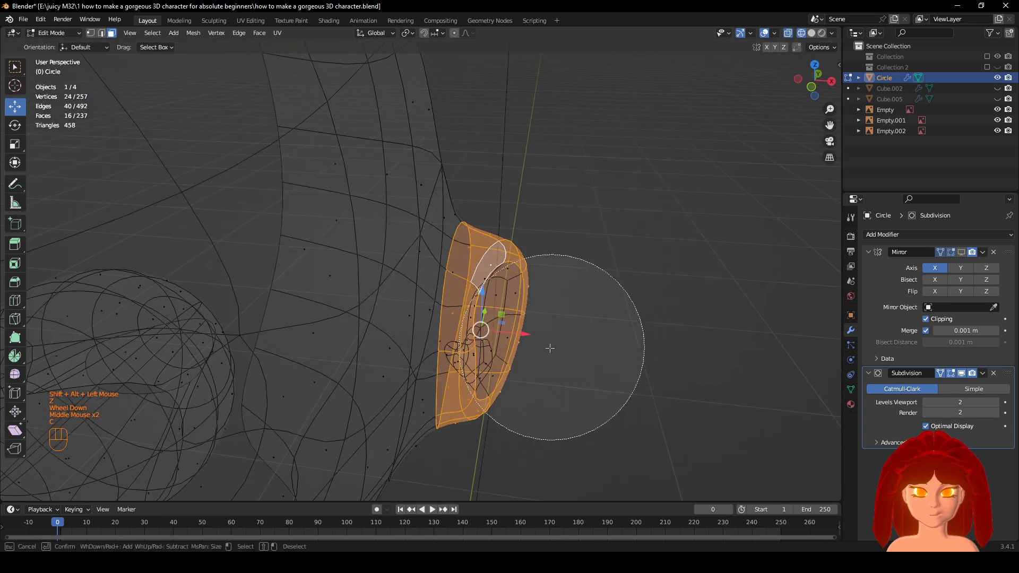
{"action": "left_click", "coordinate": [539, 351]}
{"action": "key", "text": "Escape"}
{"action": "key", "text": "z"}
Move the whole ear about -0.0064 m along the X axis toward the head.
{"action": "middle_click_drag", "start_coordinate": [619, 313], "coordinate": [658, 291]}
{"action": "middle_click_drag", "start_coordinate": [658, 290], "coordinate": [589, 285]}
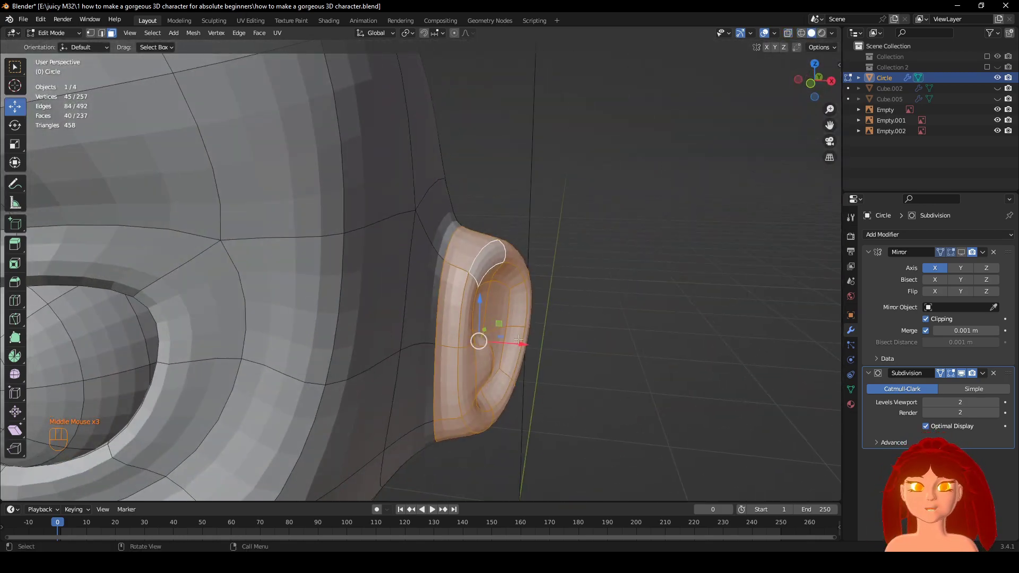
{"action": "left_click", "coordinate": [501, 338]}
{"action": "middle_click_drag", "start_coordinate": [501, 338], "coordinate": [486, 412]}
{"action": "key", "text": "KP_1"}
{"action": "scroll", "coordinate": [610, 289], "scroll_direction": "down", "scroll_amount": 2}
{"action": "scroll", "coordinate": [541, 424], "scroll_direction": "up", "scroll_amount": 1}
{"action": "middle_click_drag", "start_coordinate": [543, 373], "coordinate": [519, 389], "text": "shift"}
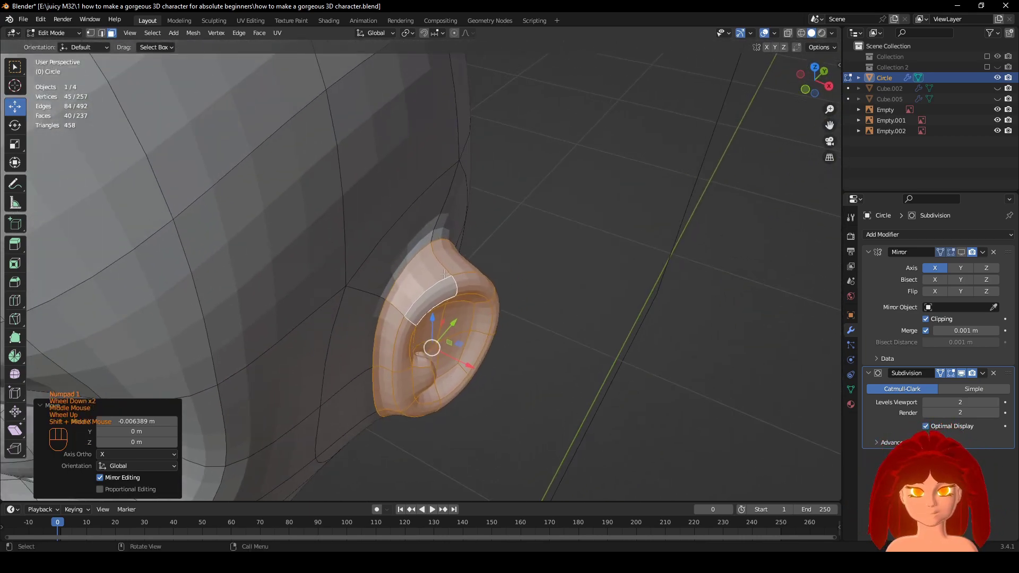
Try to move only the ear's front and inner faces toward the head along X, and undo the move.
{"action": "left_click", "coordinate": [445, 258], "text": "alt+shift"}
{"action": "middle_click_drag", "start_coordinate": [570, 331], "coordinate": [603, 367]}
{"action": "scroll", "coordinate": [494, 359], "scroll_direction": "up", "scroll_amount": 2}
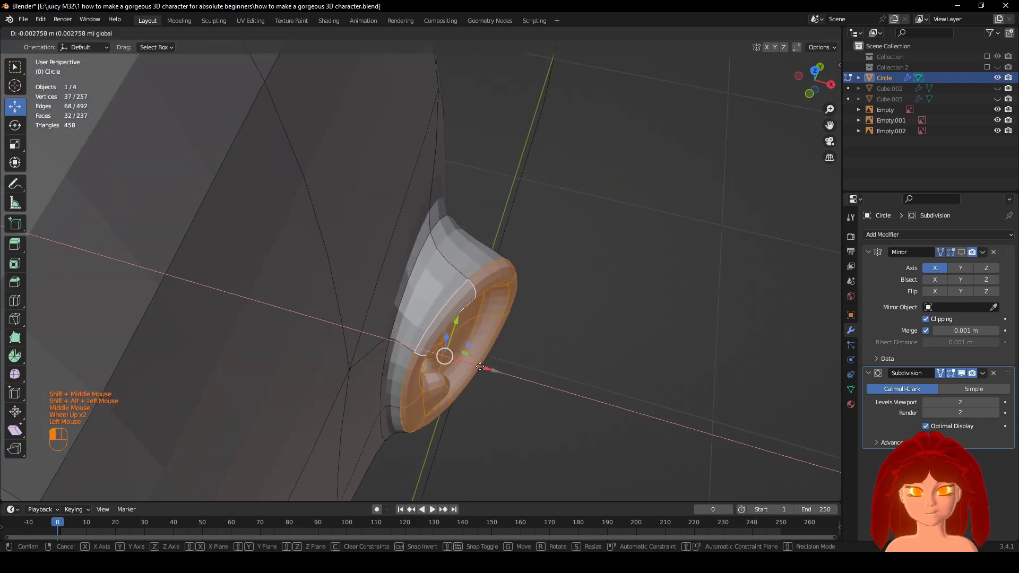
{"action": "left_click_drag", "start_coordinate": [481, 367], "coordinate": [481, 366]}
{"action": "middle_click_drag", "start_coordinate": [480, 366], "coordinate": [536, 380]}
{"action": "key", "text": "ctrl+z"}
Turn off the subdivision preview and move the two front edges joining the ear to the cheek about -0.018 m along Y.
{"action": "scroll", "coordinate": [470, 345], "scroll_direction": "down", "scroll_amount": 2}
{"action": "scroll", "coordinate": [536, 380], "scroll_direction": "up", "scroll_amount": 1}
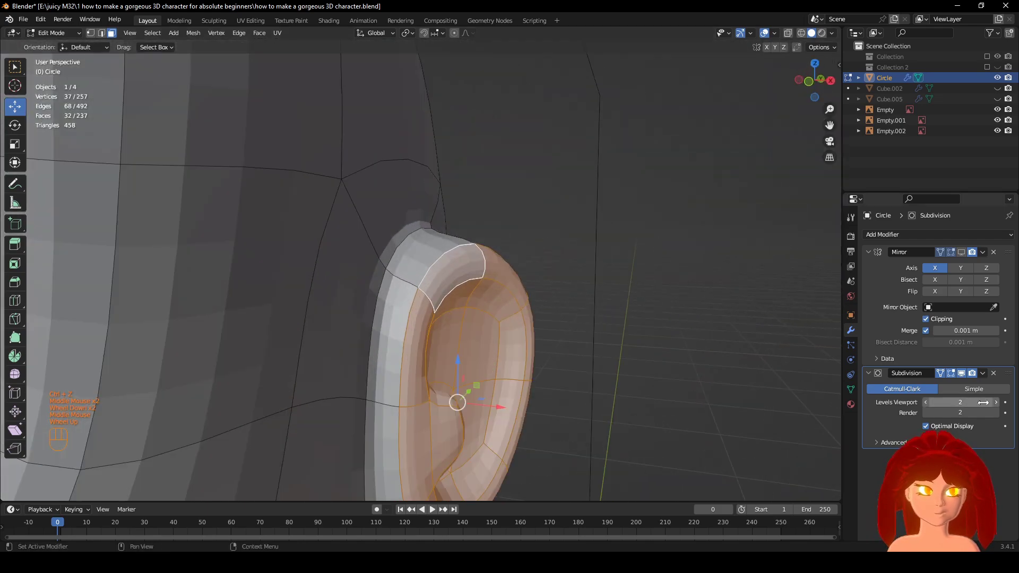
{"action": "left_click", "coordinate": [950, 373]}
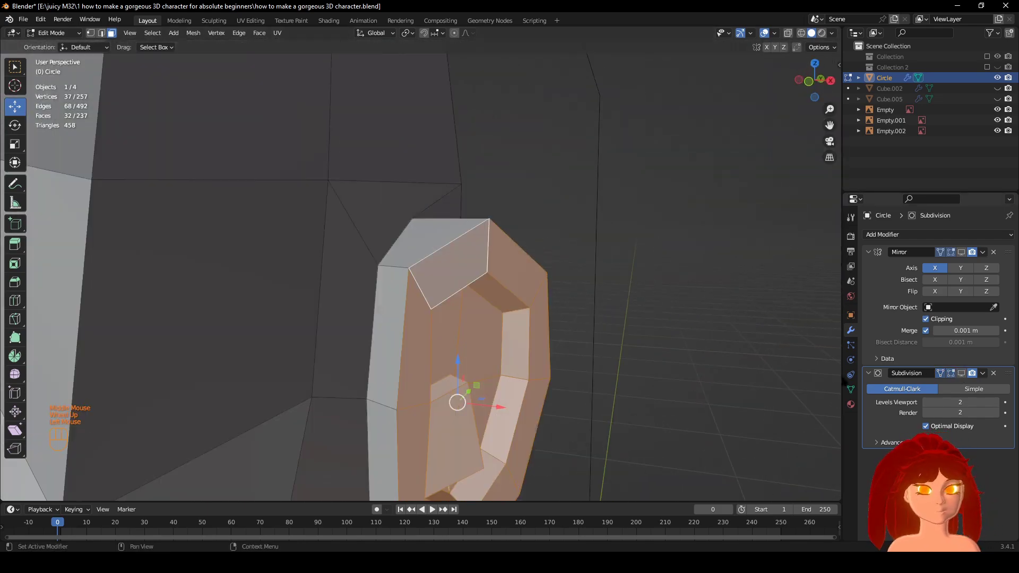
{"action": "middle_click_drag", "start_coordinate": [530, 329], "coordinate": [573, 223], "text": "shift"}
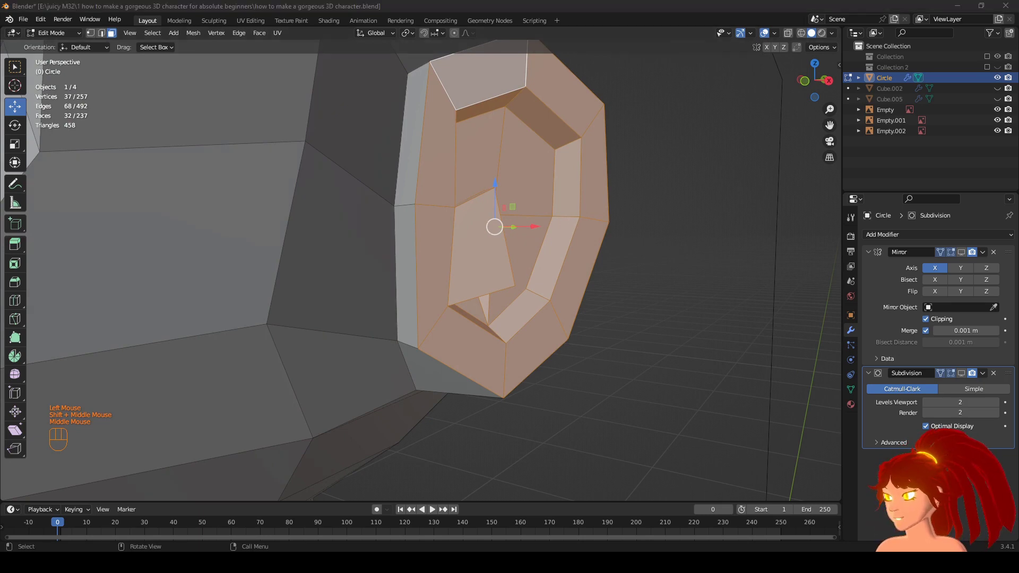
{"action": "middle_click_drag", "start_coordinate": [383, 222], "coordinate": [360, 243]}
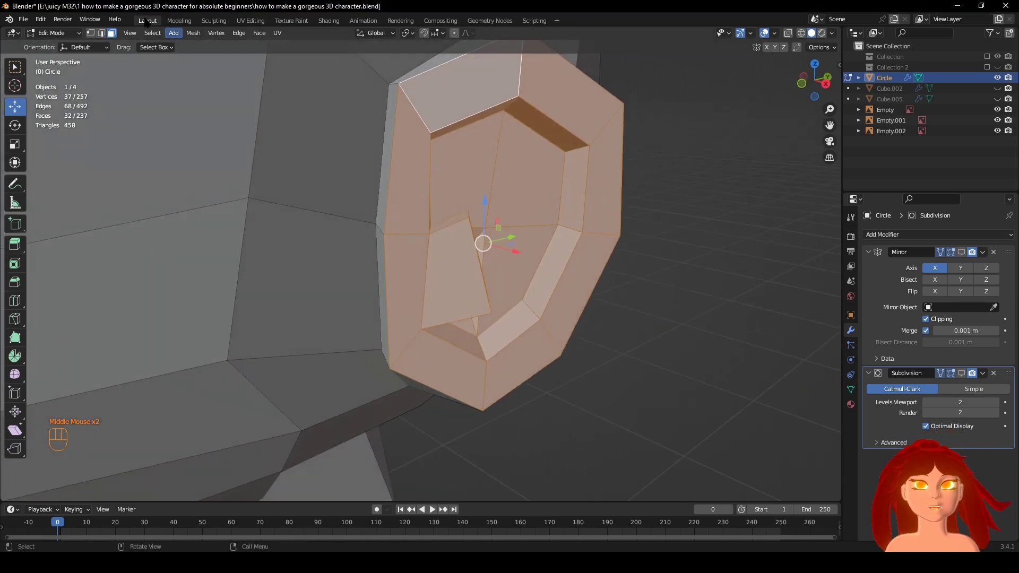
{"action": "left_click", "coordinate": [102, 33]}
{"action": "left_click", "coordinate": [378, 207]}
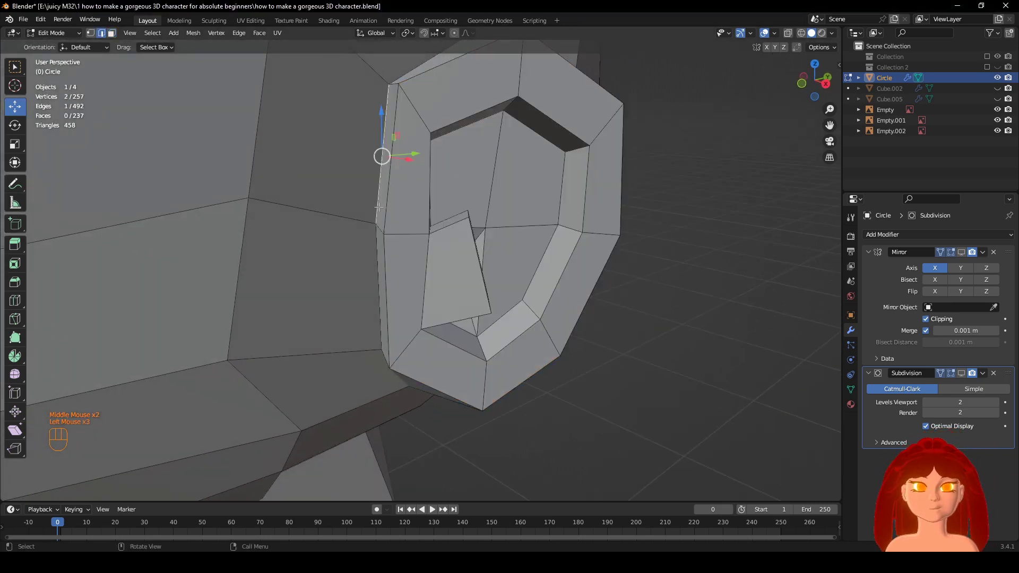
{"action": "left_click", "coordinate": [371, 246], "text": "shift"}
{"action": "middle_click_drag", "start_coordinate": [371, 245], "coordinate": [353, 252]}
{"action": "left_click_drag", "start_coordinate": [409, 225], "coordinate": [339, 241]}
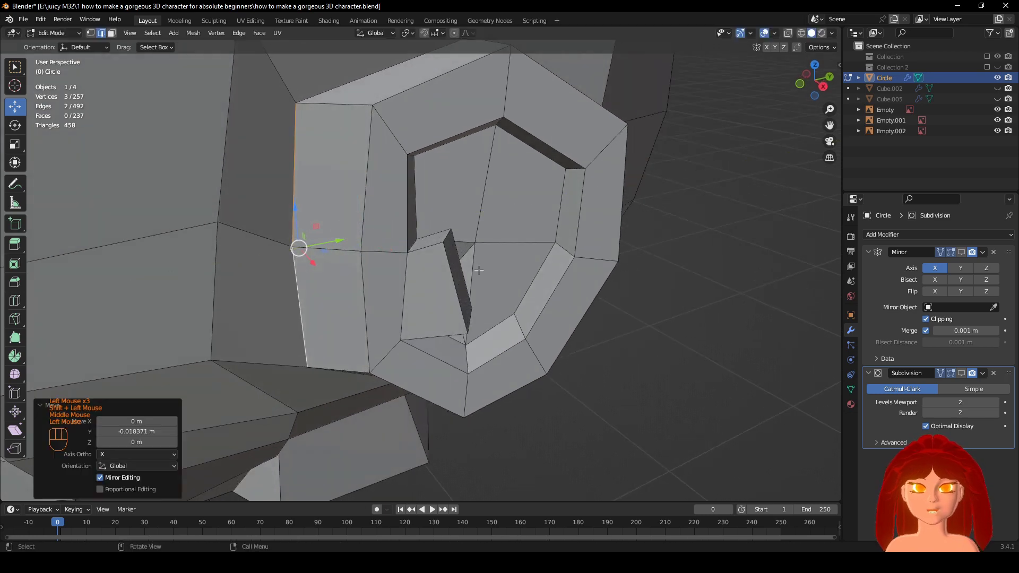
Turn on the subdivision preview and move the two front joint edges about 0.0022 m outward along X.
{"action": "middle_click_drag", "start_coordinate": [604, 318], "coordinate": [685, 313]}
{"action": "middle_click_drag", "start_coordinate": [605, 339], "coordinate": [567, 306]}
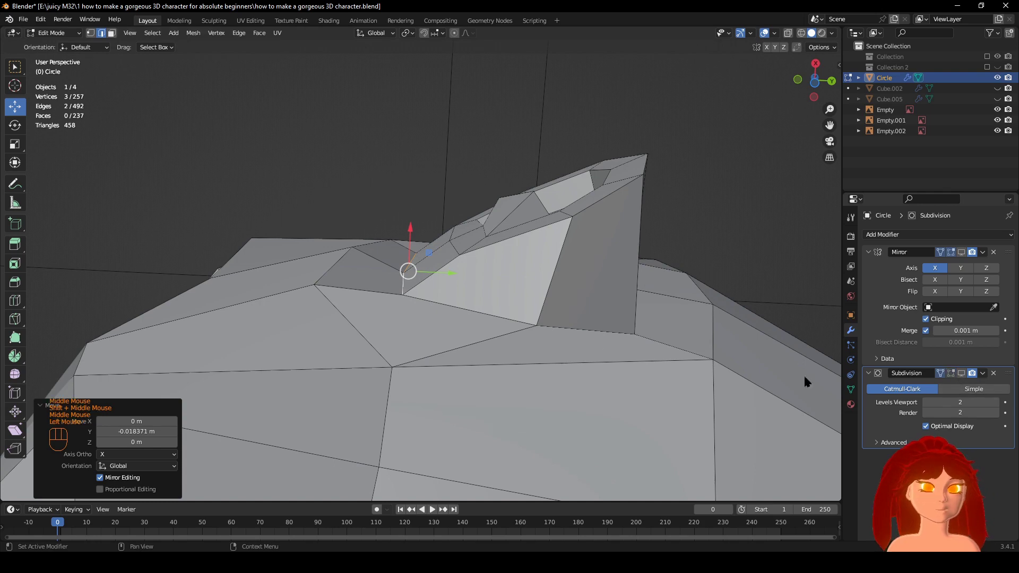
{"action": "left_click", "coordinate": [950, 373]}
{"action": "middle_click_drag", "start_coordinate": [451, 290], "coordinate": [445, 293]}
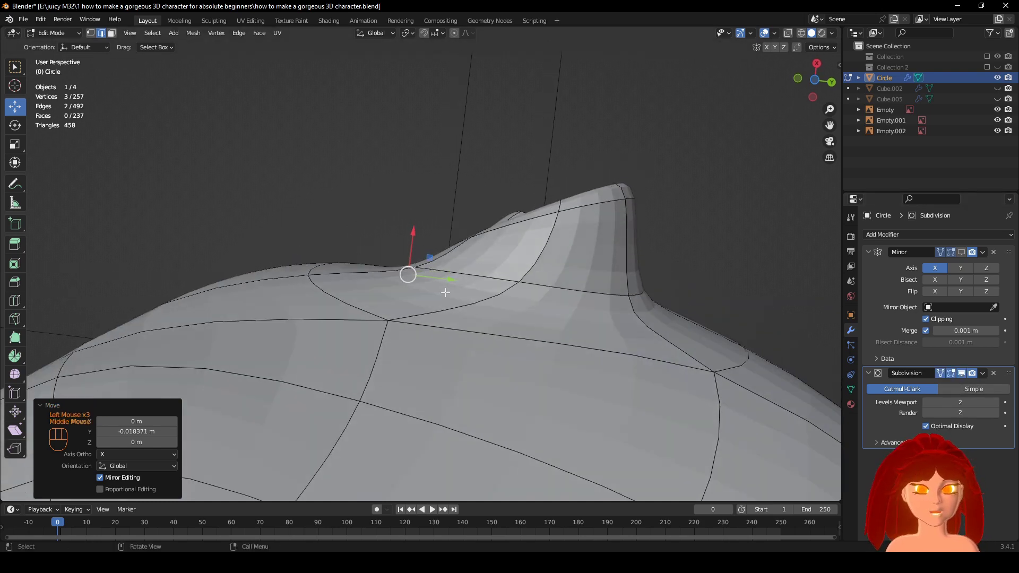
{"action": "left_click_drag", "start_coordinate": [415, 230], "coordinate": [416, 222]}
{"action": "middle_click_drag", "start_coordinate": [512, 260], "coordinate": [571, 376]}
{"action": "middle_click_drag", "start_coordinate": [572, 376], "coordinate": [563, 360], "text": "shift"}
{"action": "middle_click_drag", "start_coordinate": [563, 360], "coordinate": [412, 463]}
{"action": "middle_click_drag", "start_coordinate": [417, 387], "coordinate": [308, 448], "text": "shift"}
{"action": "middle_click_drag", "start_coordinate": [308, 447], "coordinate": [171, 345]}
Turn off the subdivision preview and move the upper joint edge behind the ear about -0.01 m in Y.
{"action": "left_click", "coordinate": [963, 373]}
{"action": "scroll", "coordinate": [453, 318], "scroll_direction": "down", "scroll_amount": 1}
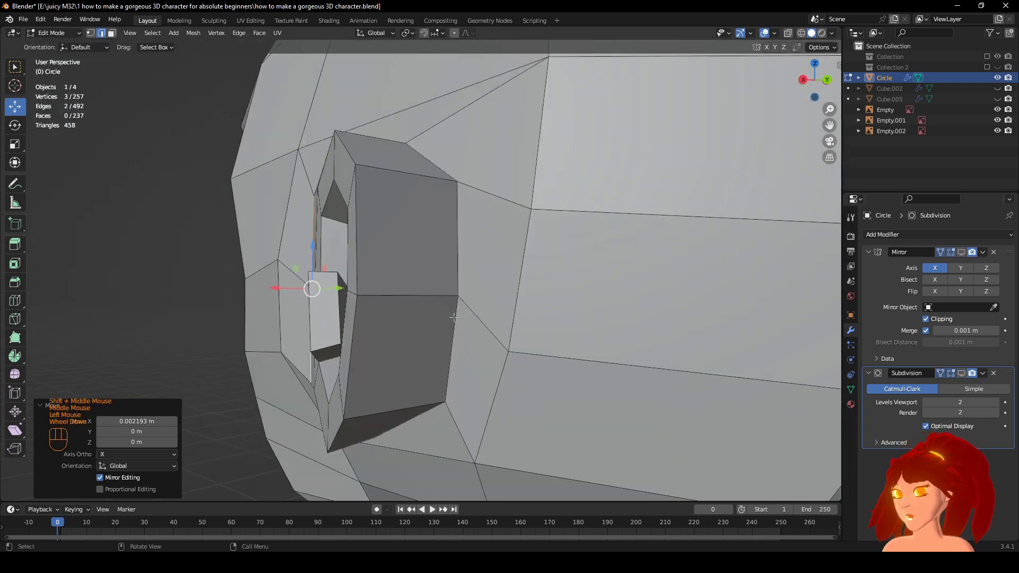
{"action": "middle_click_drag", "start_coordinate": [453, 318], "coordinate": [470, 347]}
{"action": "left_click", "coordinate": [454, 215]}
{"action": "middle_click_drag", "start_coordinate": [455, 215], "coordinate": [553, 257]}
{"action": "key", "text": "g"}
{"action": "left_click", "coordinate": [537, 269]}
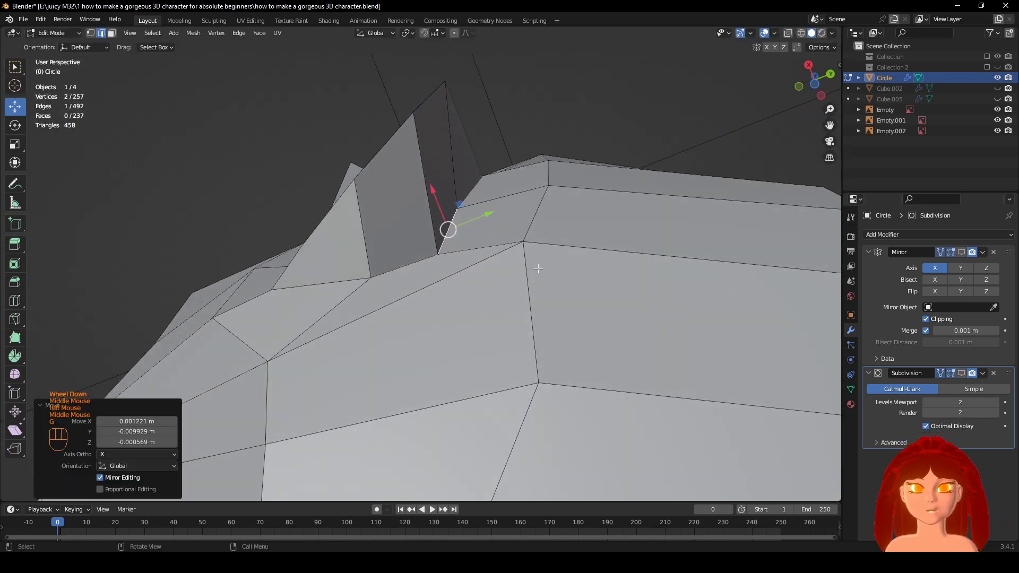
Move the joint vertex above the back of the ear about 0.0024 m in X, -0.0035 m in Y and -0.0074 m in Z.
{"action": "left_click", "coordinate": [92, 33]}
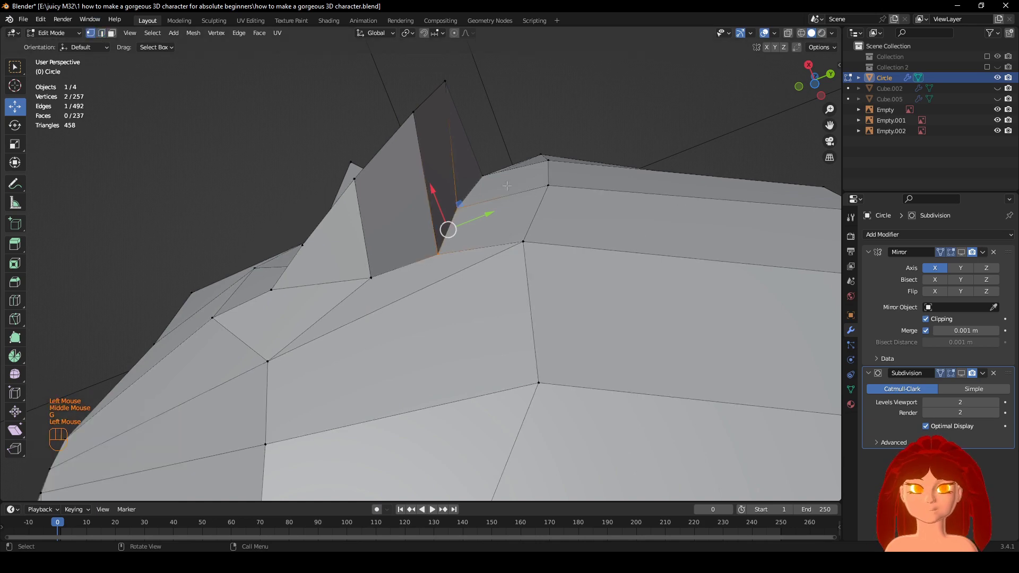
{"action": "left_click", "coordinate": [468, 197]}
{"action": "middle_click_drag", "start_coordinate": [468, 197], "coordinate": [462, 270]}
{"action": "scroll", "coordinate": [463, 270], "scroll_direction": "down", "scroll_amount": 1, "text": "shift"}
{"action": "middle_click_drag", "start_coordinate": [463, 270], "coordinate": [412, 366], "text": "shift"}
{"action": "middle_click_drag", "start_coordinate": [412, 366], "coordinate": [408, 382]}
{"action": "left_click", "coordinate": [388, 271]}
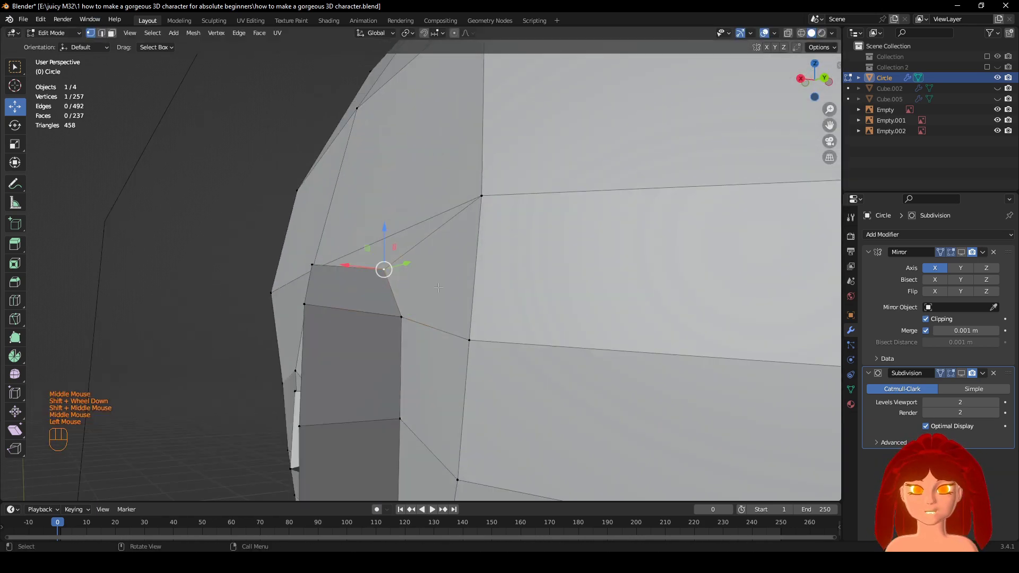
{"action": "middle_click_drag", "start_coordinate": [438, 288], "coordinate": [630, 262]}
{"action": "key", "text": "g"}
{"action": "left_click", "coordinate": [437, 323]}
{"action": "scroll", "coordinate": [613, 344], "scroll_direction": "down", "scroll_amount": 1}
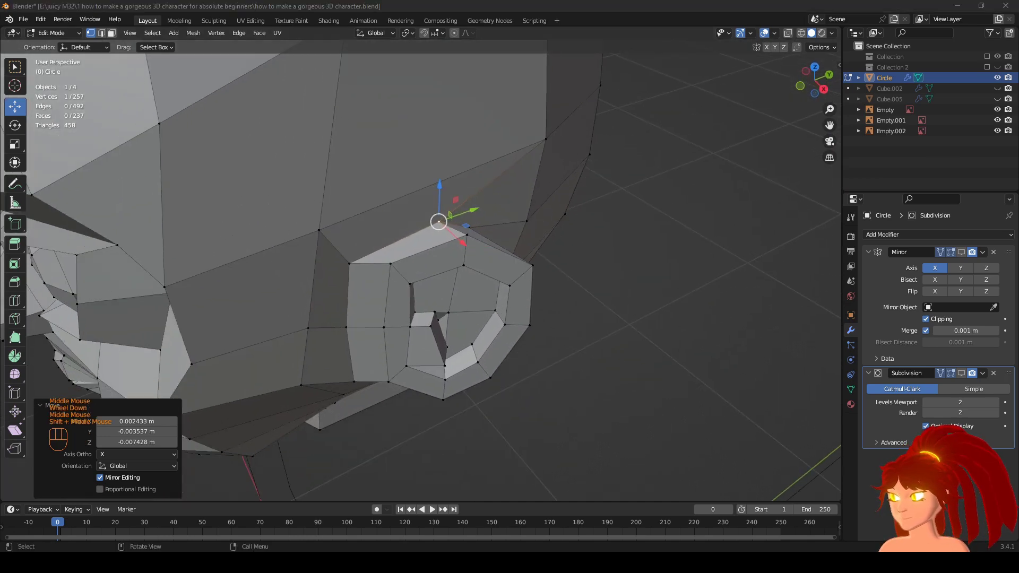
Reposition the lower joint vertex behind the ear where it meets the head.
{"action": "middle_click_drag", "start_coordinate": [507, 323], "coordinate": [457, 257]}
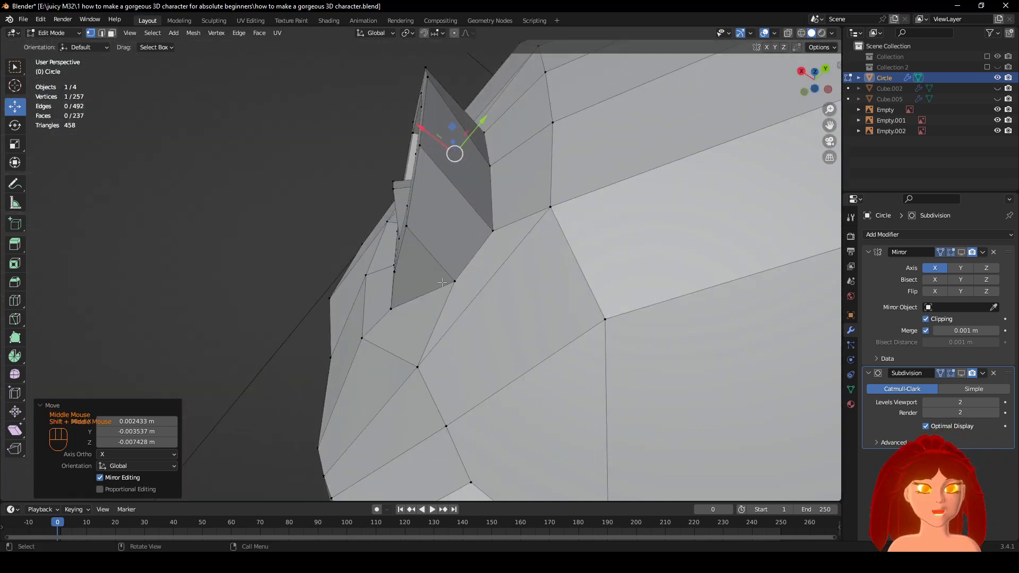
{"action": "left_click", "coordinate": [476, 246]}
{"action": "middle_click_drag", "start_coordinate": [491, 340], "coordinate": [536, 313]}
{"action": "key", "text": "g"}
{"action": "left_click", "coordinate": [515, 359]}
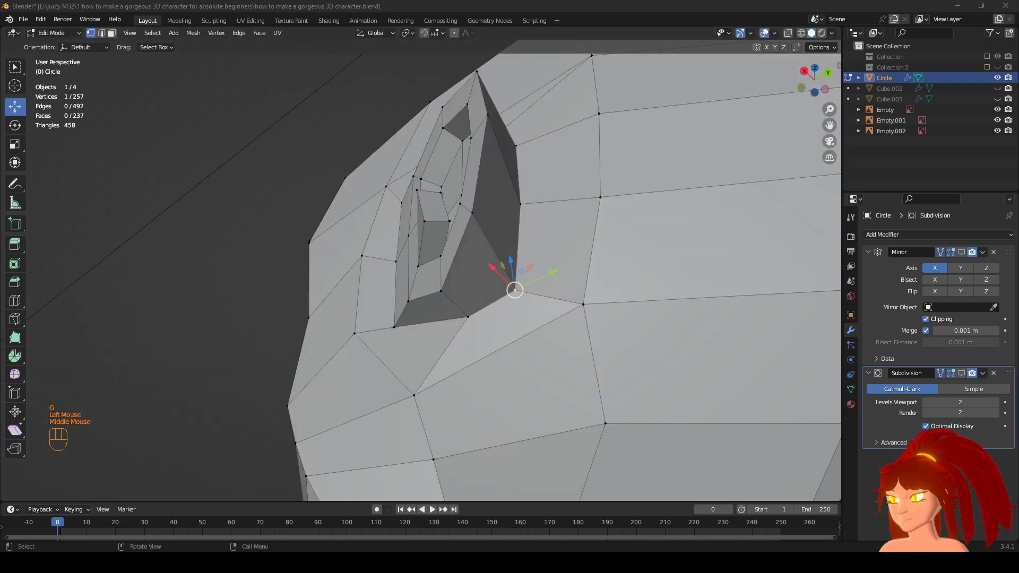
Turn on the subdivision preview and move the middle joint vertices behind the ear to refine its base.
{"action": "middle_click_drag", "start_coordinate": [651, 290], "coordinate": [447, 336]}
{"action": "middle_click_drag", "start_coordinate": [563, 353], "coordinate": [547, 374], "text": "shift"}
{"action": "middle_click_drag", "start_coordinate": [547, 374], "coordinate": [480, 346]}
{"action": "left_click", "coordinate": [460, 305]}
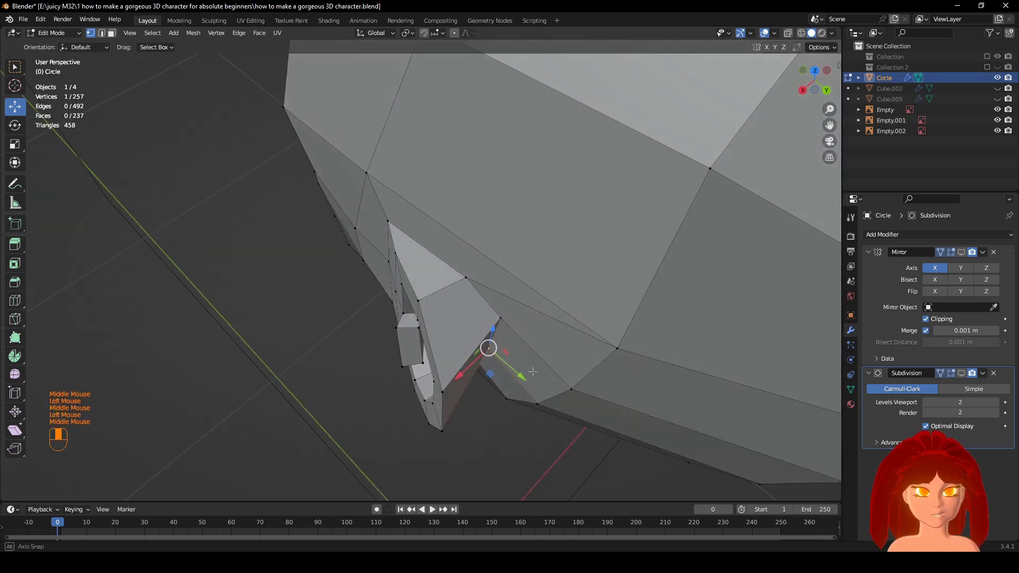
{"action": "left_click", "coordinate": [961, 373]}
{"action": "middle_click_drag", "start_coordinate": [566, 358], "coordinate": [472, 251]}
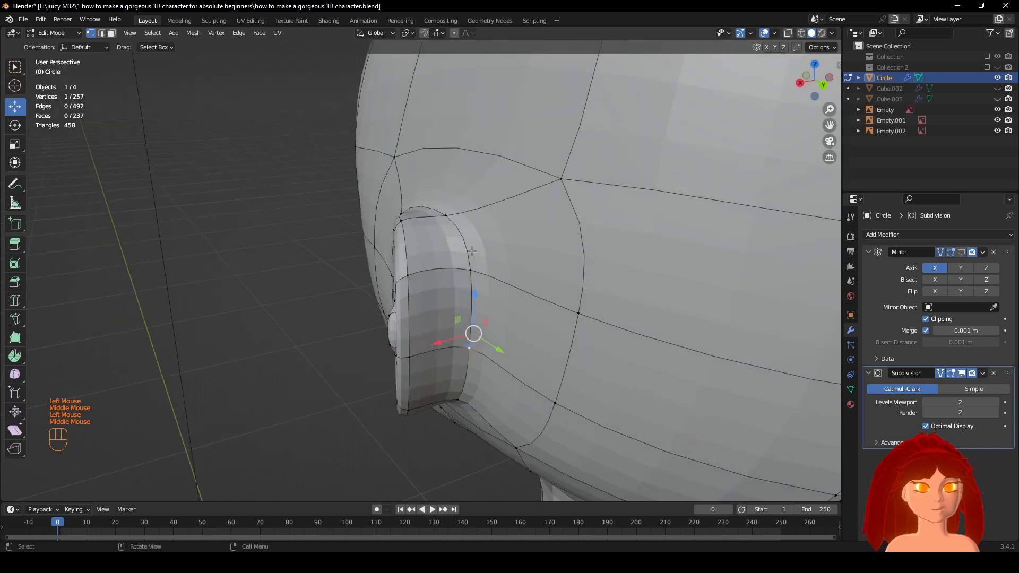
{"action": "middle_click_drag", "start_coordinate": [557, 286], "coordinate": [587, 198]}
{"action": "key", "text": "g"}
{"action": "left_click", "coordinate": [507, 191]}
Move two joint vertices behind the ear about -0.0025 m in X and -0.0081 m in Y, and select the vertex under the lobe.
{"action": "left_click", "coordinate": [456, 211]}
{"action": "key", "text": "g"}
{"action": "left_click", "coordinate": [458, 213]}
{"action": "left_click", "coordinate": [508, 209]}
{"action": "left_click", "coordinate": [557, 209]}
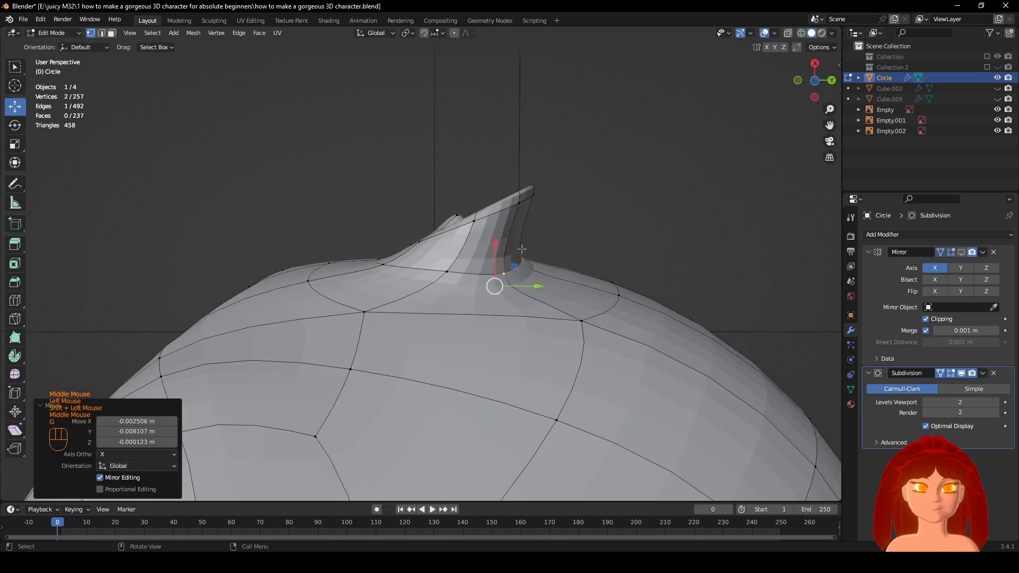
{"action": "left_click", "coordinate": [496, 277]}
{"action": "middle_click_drag", "start_coordinate": [496, 281], "coordinate": [467, 388]}
{"action": "left_click", "coordinate": [470, 363]}
{"action": "scroll", "coordinate": [477, 366], "scroll_direction": "up", "scroll_amount": 1}
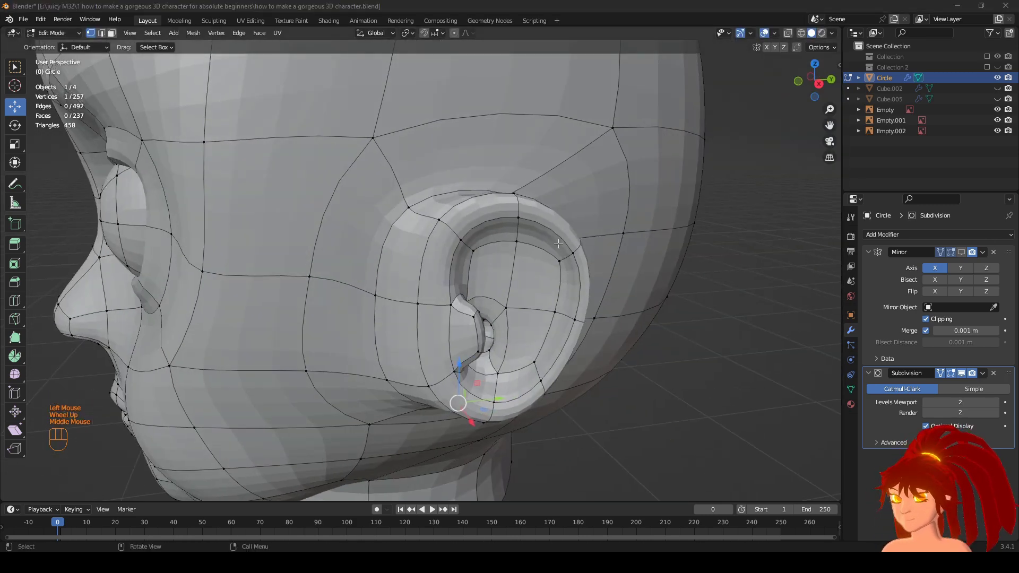
Turn off the subdivision preview and select the five outer rim vertices around the back of the ear.
{"action": "scroll", "coordinate": [559, 244], "scroll_direction": "down", "scroll_amount": 3}
{"action": "middle_click_drag", "start_coordinate": [558, 244], "coordinate": [419, 356]}
{"action": "scroll", "coordinate": [419, 356], "scroll_direction": "up", "scroll_amount": 5}
{"action": "left_click", "coordinate": [961, 373]}
{"action": "scroll", "coordinate": [456, 254], "scroll_direction": "down", "scroll_amount": 3}
{"action": "middle_click_drag", "start_coordinate": [445, 254], "coordinate": [492, 231]}
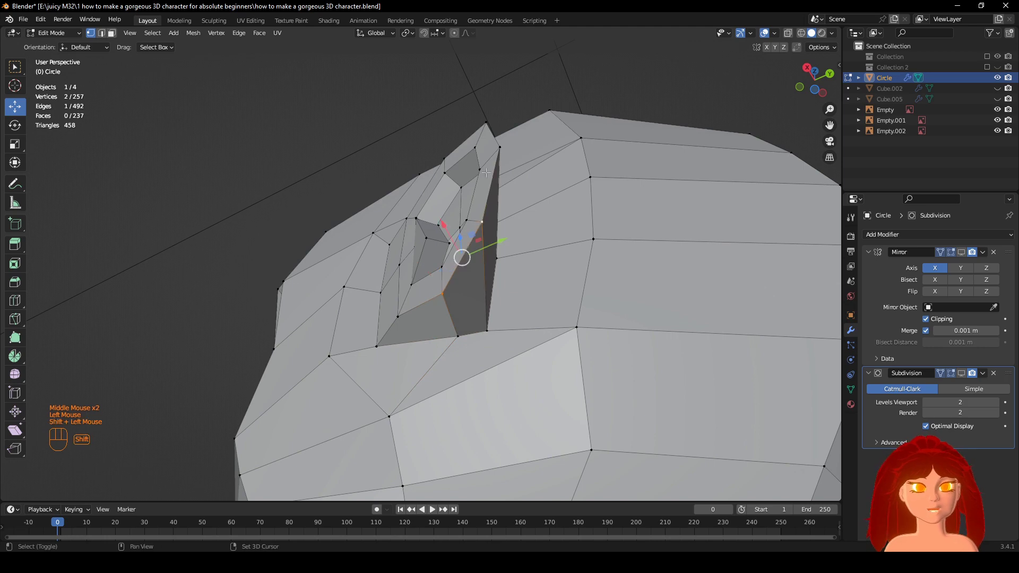
{"action": "middle_click_drag", "start_coordinate": [438, 84], "coordinate": [496, 171]}
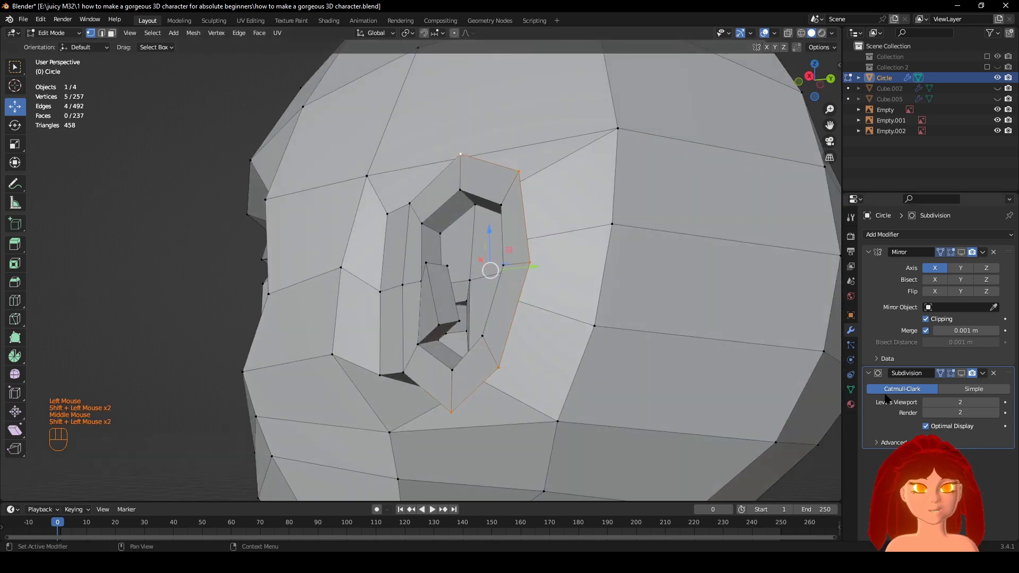
Turn on the subdivision preview, try Shrink/Fatten on the selected ear rim vertices, and undo it.
{"action": "left_click", "coordinate": [961, 373]}
{"action": "middle_click_drag", "start_coordinate": [530, 297], "coordinate": [643, 295]}
{"action": "left_click", "coordinate": [584, 299]}
{"action": "key", "text": "KP_3"}
{"action": "key", "text": "ctrl+z"}
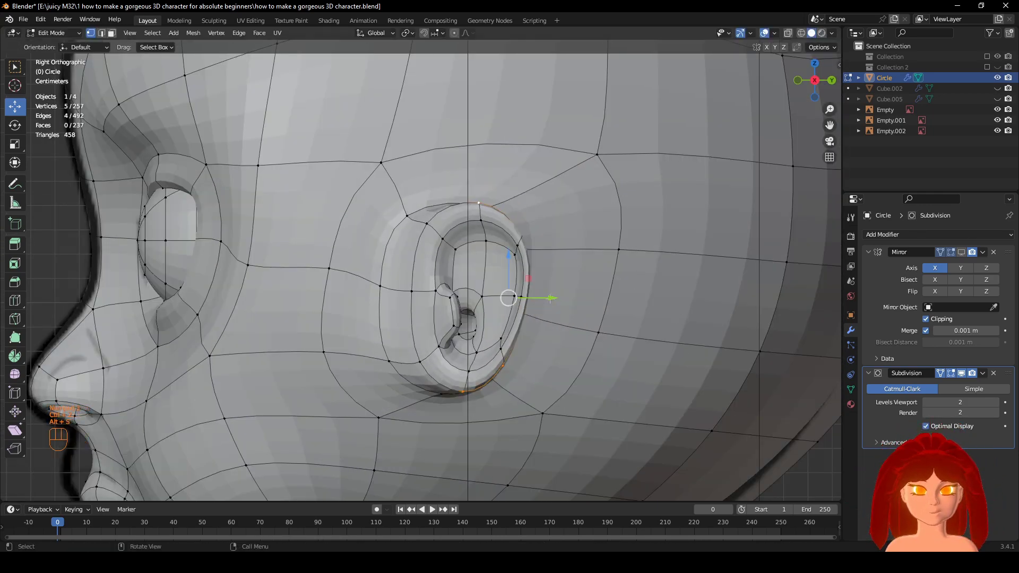
Move the three rim vertices at the back of the ear 0.01072 m in Y and turn off the subdivision preview.
{"action": "middle_click_drag", "start_coordinate": [574, 298], "coordinate": [479, 380]}
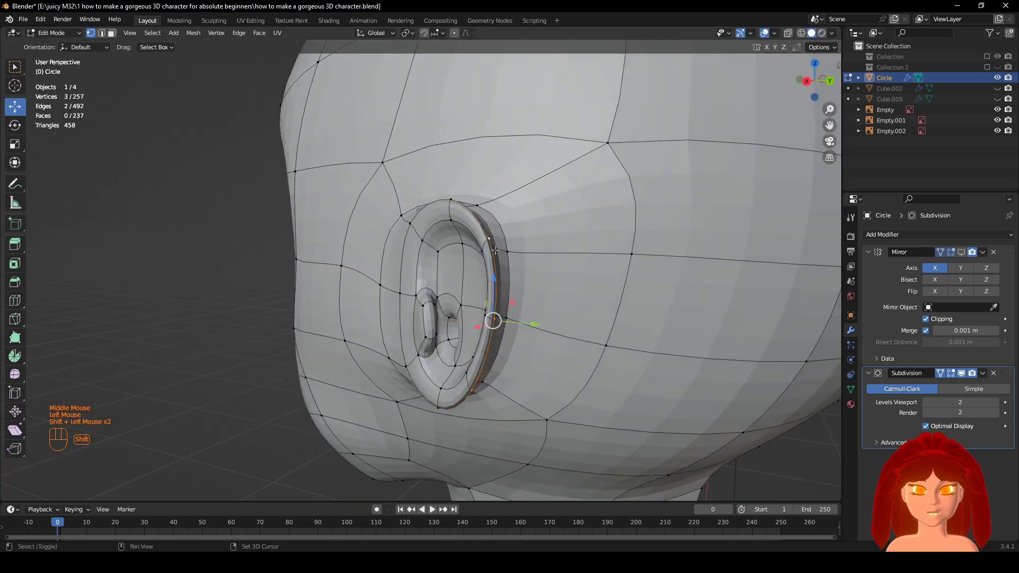
{"action": "left_click_drag", "start_coordinate": [560, 324], "coordinate": [566, 324]}
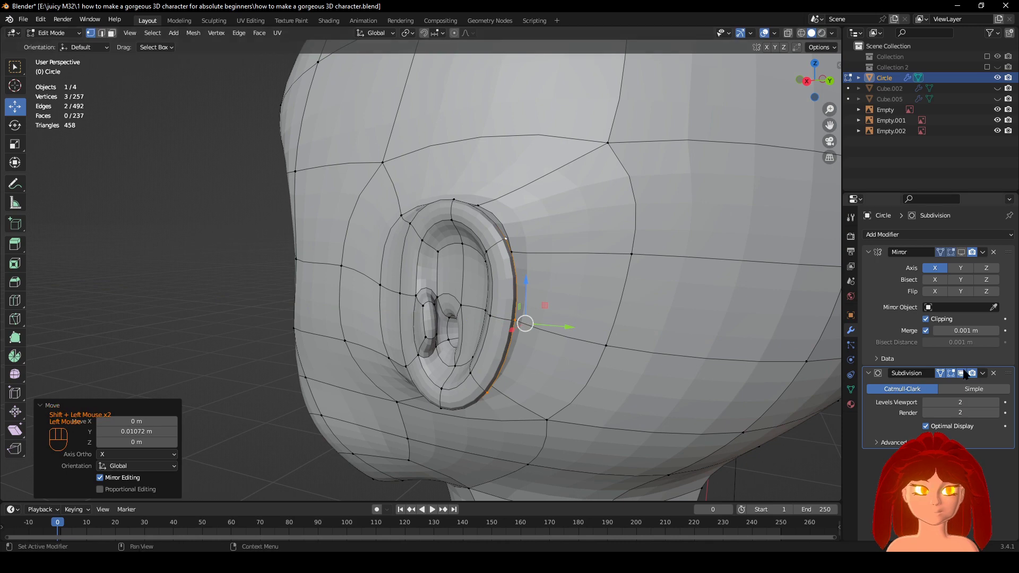
{"action": "left_click", "coordinate": [961, 373]}
Move the top vertex of the ear's outer rim about 0.0016 m in X, 0.0066 m in Y and 0.0042 m in Z.
{"action": "middle_click_drag", "start_coordinate": [663, 297], "coordinate": [613, 336]}
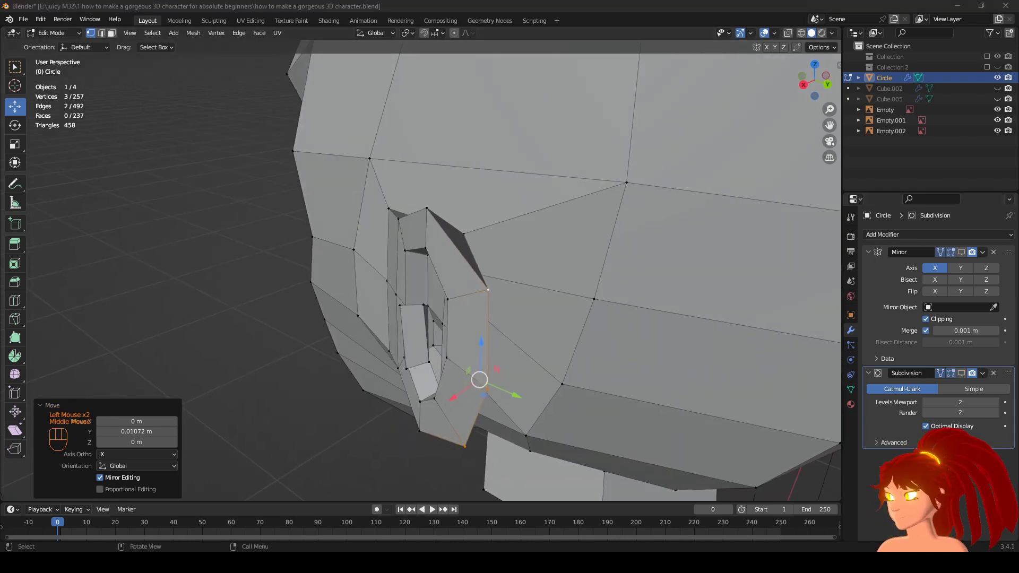
{"action": "middle_click_drag", "start_coordinate": [498, 272], "coordinate": [571, 259]}
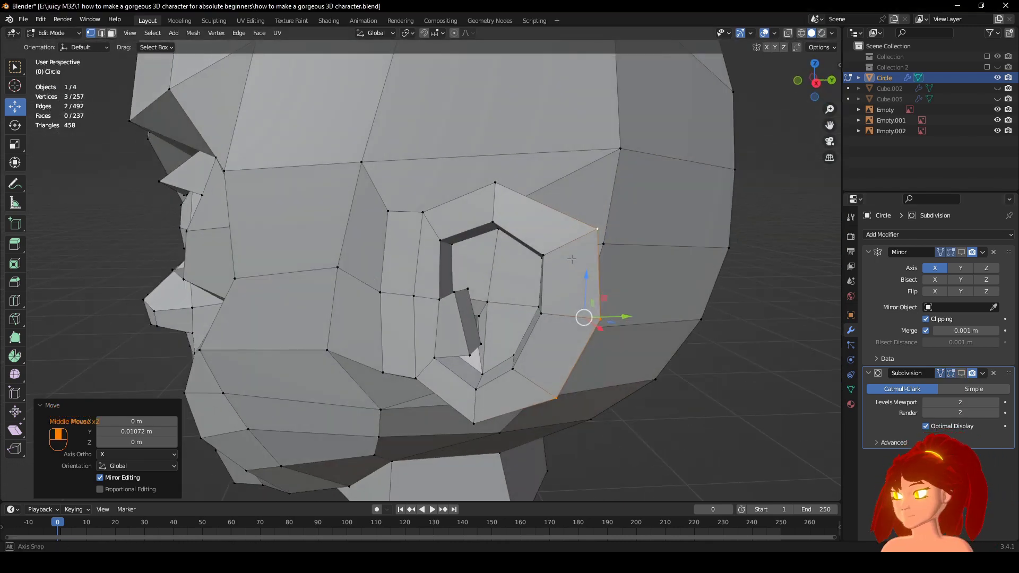
{"action": "left_click", "coordinate": [526, 187]}
{"action": "mouse_move", "coordinate": [526, 187]}
{"action": "middle_mouse_down"}
{"action": "mouse_move", "coordinate": [505, 175]}
{"action": "mouse_move", "coordinate": [530, 175]}
{"action": "middle_mouse_up"}
{"action": "key", "text": "g"}
{"action": "left_click", "coordinate": [575, 164]}
{"action": "middle_click_drag", "start_coordinate": [648, 301], "coordinate": [594, 305], "text": "shift"}
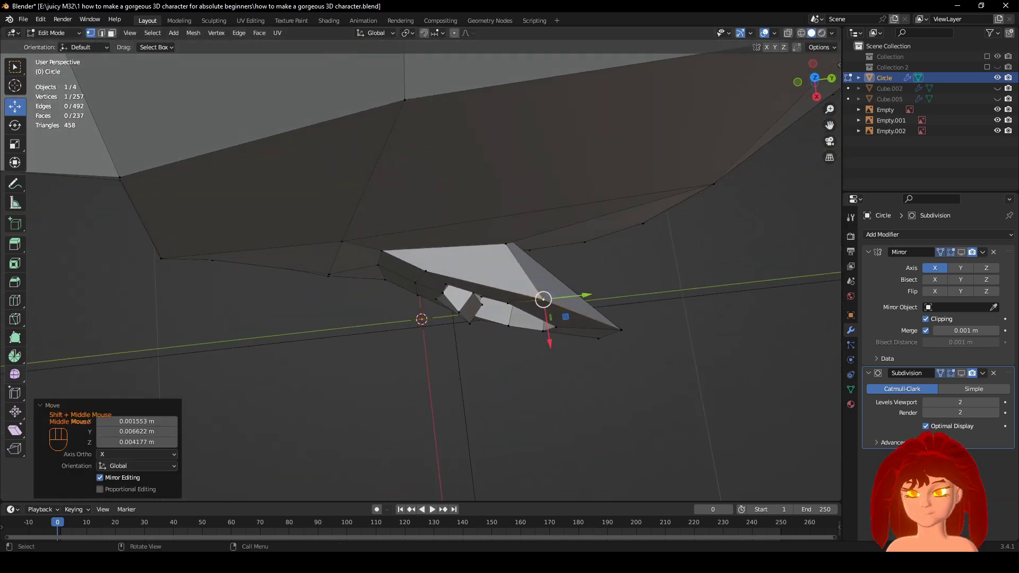
{"action": "middle_click_drag", "start_coordinate": [527, 296], "coordinate": [485, 226]}
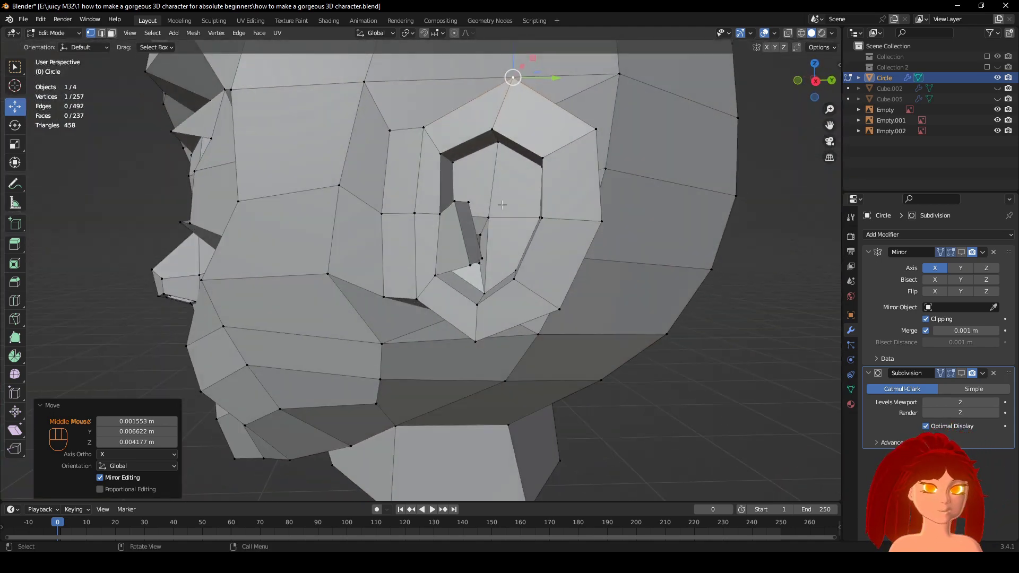
In side view, move the head vertex above the front of the ear about -0.0013 m in Y and 0.0085 m in Z.
{"action": "key", "text": "KP_3"}
{"action": "left_click", "coordinate": [345, 193]}
{"action": "middle_click_drag", "start_coordinate": [367, 194], "coordinate": [374, 343], "text": "shift"}
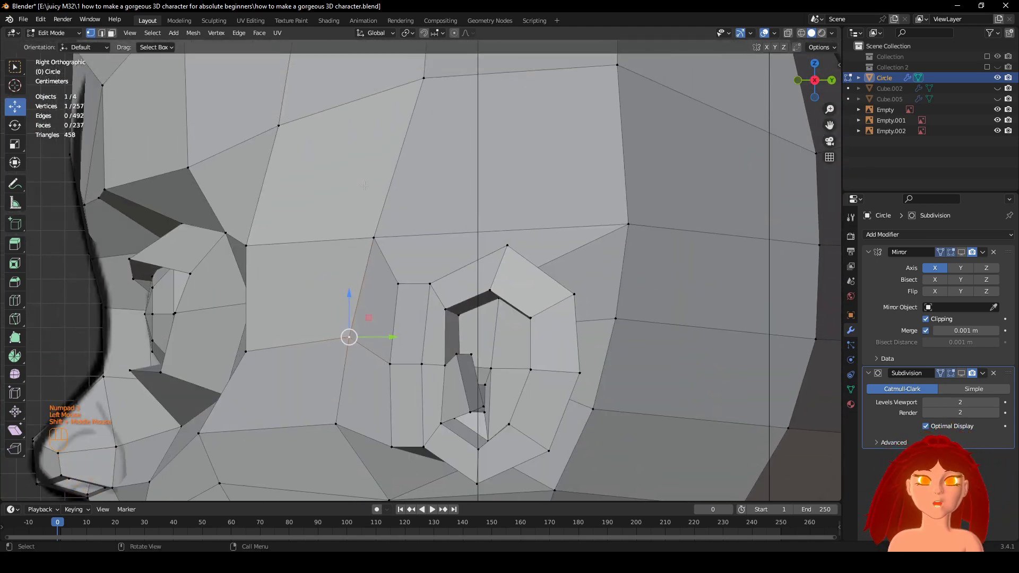
{"action": "left_click", "coordinate": [374, 239]}
{"action": "scroll", "coordinate": [388, 247], "scroll_direction": "down", "scroll_amount": 4}
{"action": "left_click", "coordinate": [400, 254]}
{"action": "scroll", "coordinate": [456, 258], "scroll_direction": "up", "scroll_amount": 2}
{"action": "key", "text": "g"}
{"action": "left_click", "coordinate": [459, 245]}
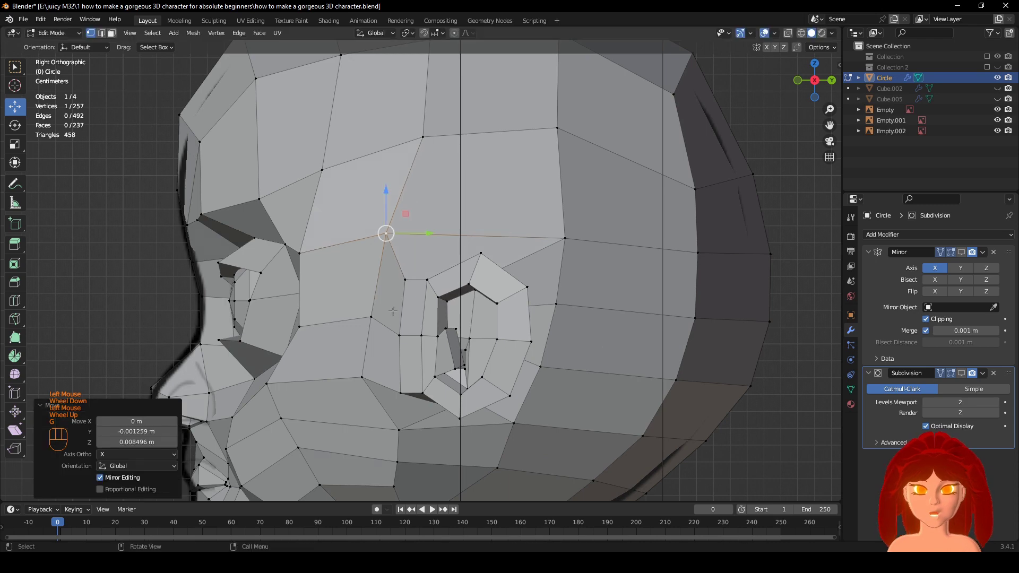
Move the middle head vertex in front of the ear forward, and the one below it about -0.0028 m in Y and -0.0107 m in Z.
{"action": "left_click", "coordinate": [372, 318]}
{"action": "key", "text": "g"}
{"action": "left_click", "coordinate": [355, 318]}
{"action": "left_click", "coordinate": [366, 372]}
{"action": "key", "text": "g"}
{"action": "left_click", "coordinate": [361, 391]}
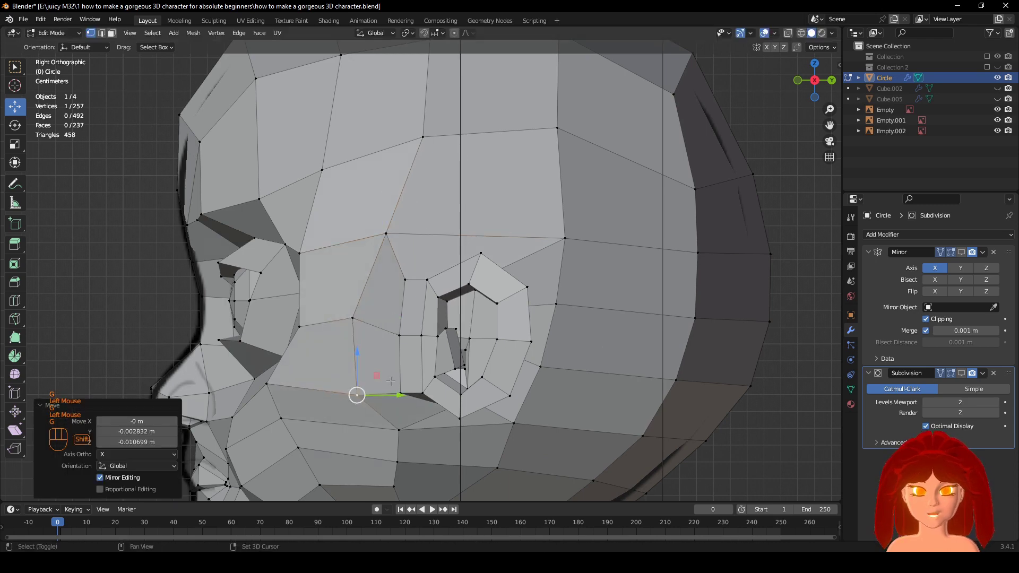
Move the middle vertex at the ear's front base about -0.0069 m in Y and turn on the subdivision preview.
{"action": "middle_click_drag", "start_coordinate": [363, 389], "coordinate": [372, 349], "text": "shift"}
{"action": "scroll", "coordinate": [372, 350], "scroll_direction": "up", "scroll_amount": 1, "text": "shift"}
{"action": "left_click", "coordinate": [415, 285]}
{"action": "key", "text": "g"}
{"action": "left_click", "coordinate": [405, 284]}
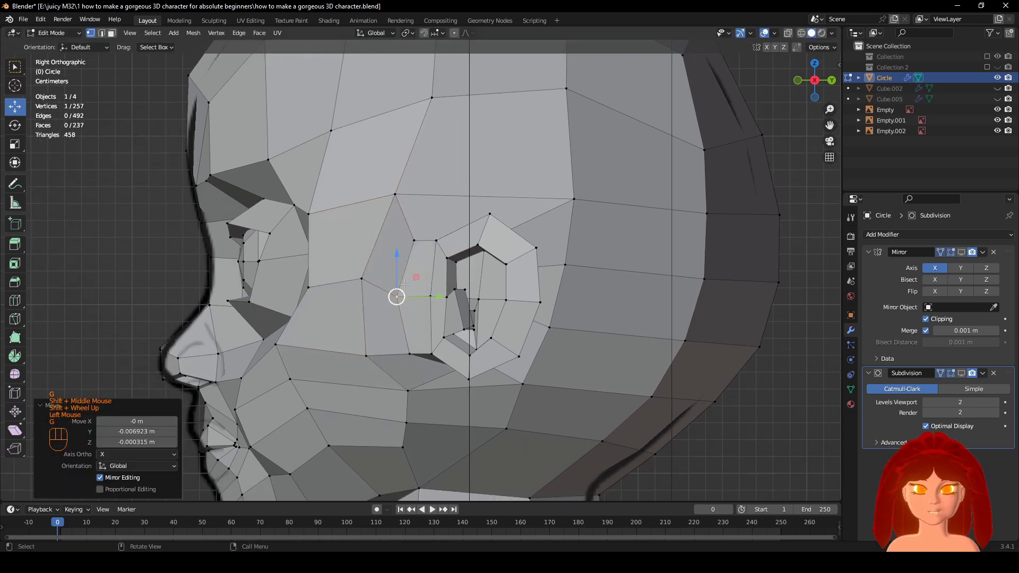
{"action": "left_click", "coordinate": [938, 373]}
{"action": "middle_click_drag", "start_coordinate": [403, 250], "coordinate": [491, 245]}
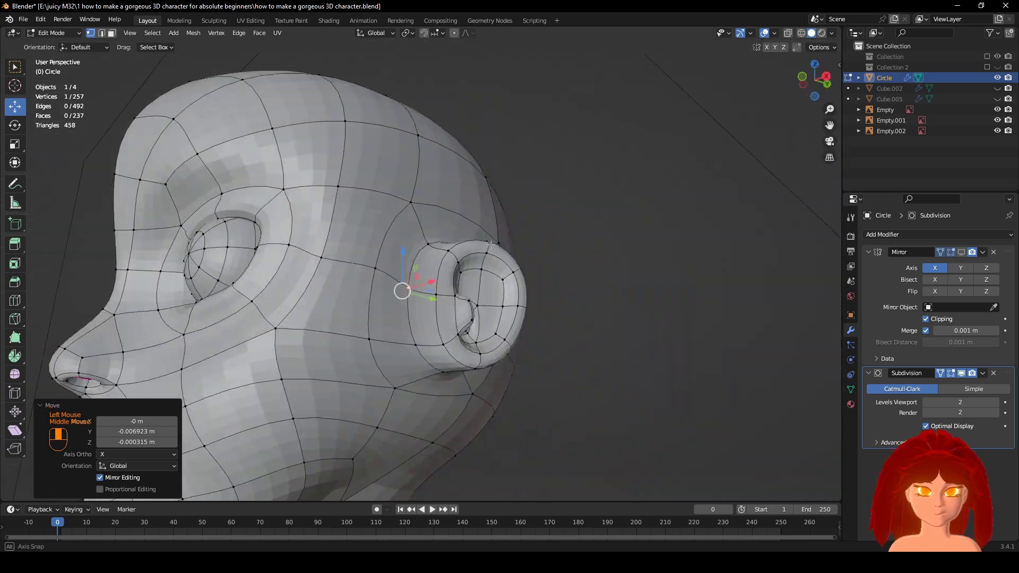
Switch to face selection, select the ring of head faces surrounding the ear, and hide it.
{"action": "key", "text": "KP_3"}
{"action": "key", "text": "z"}
{"action": "key", "text": "z"}
{"action": "scroll", "coordinate": [732, 340], "scroll_direction": "up", "scroll_amount": 2}
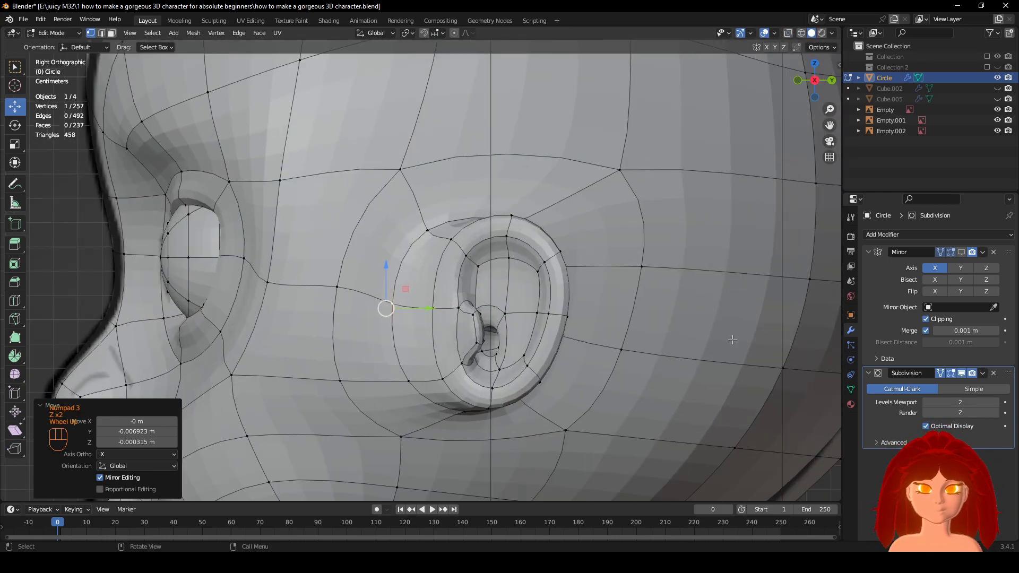
{"action": "left_click", "coordinate": [112, 33]}
{"action": "middle_click_drag", "start_coordinate": [403, 255], "coordinate": [440, 249]}
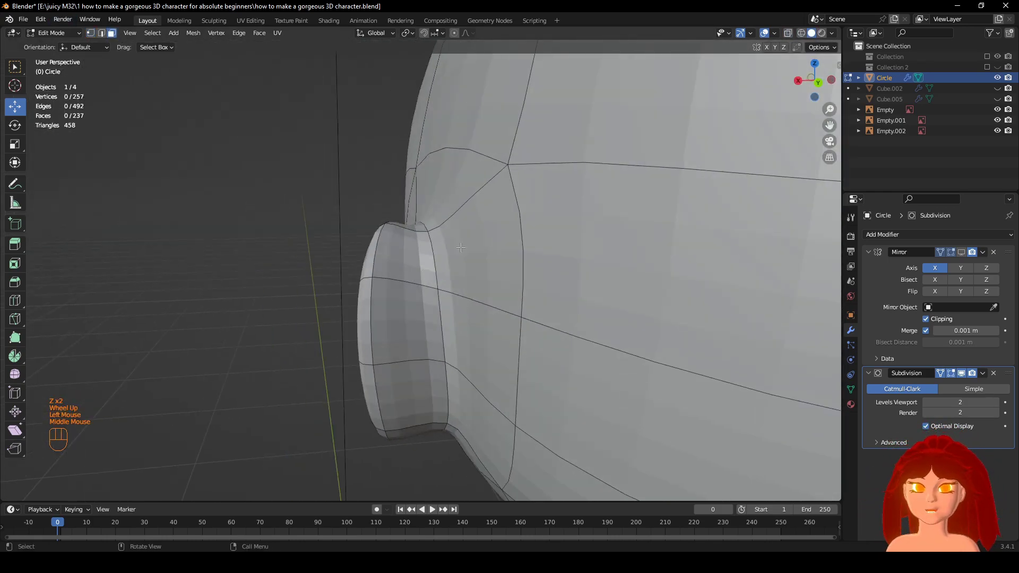
{"action": "left_click", "coordinate": [441, 297], "text": "alt"}
{"action": "middle_click_drag", "start_coordinate": [440, 297], "coordinate": [621, 273]}
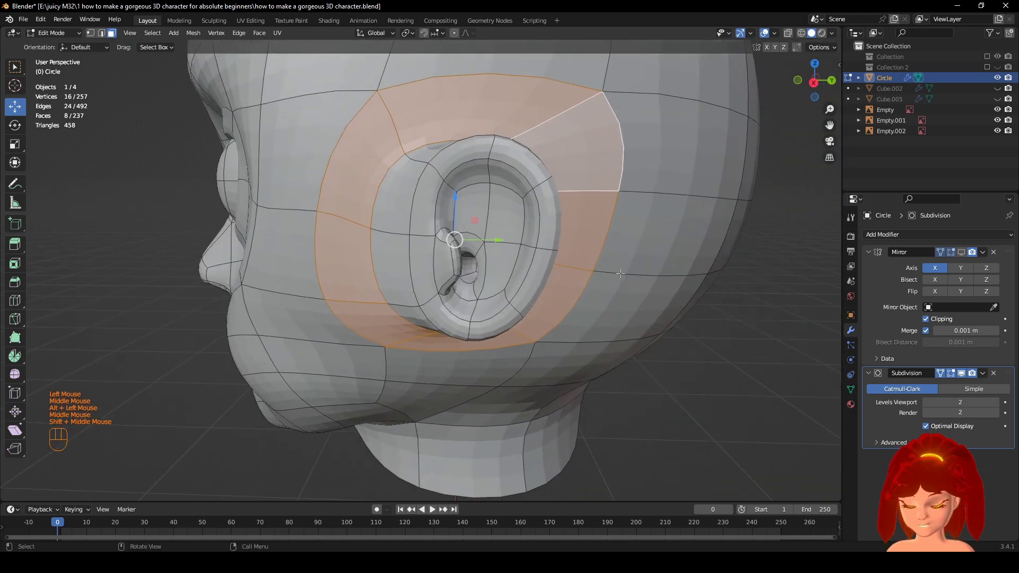
{"action": "key", "text": "h"}
Select all linked faces of the isolated ear and scale them by 1.2 along Z.
{"action": "left_click", "coordinate": [503, 235]}
{"action": "key", "text": "l"}
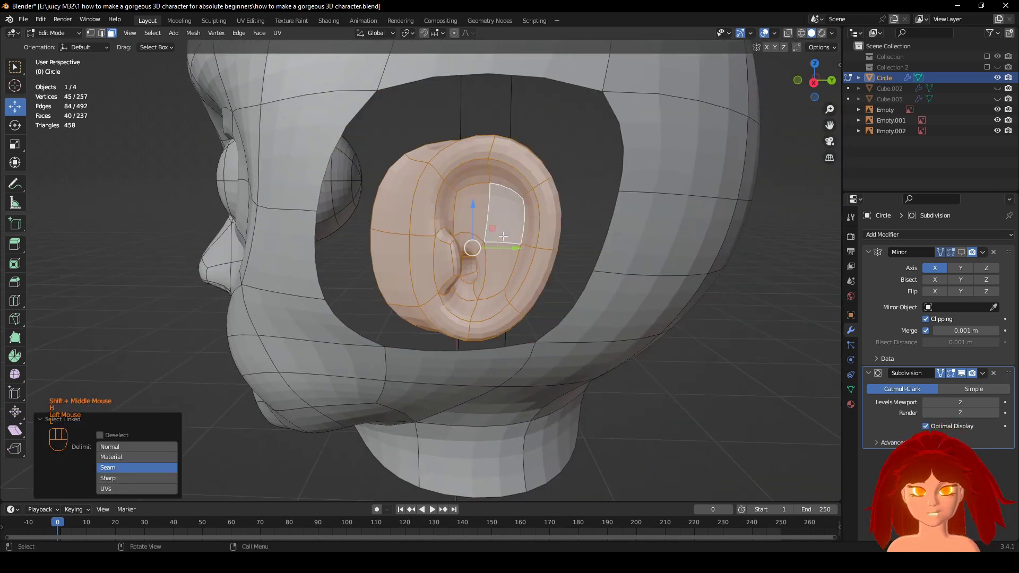
{"action": "key", "text": "KP_3"}
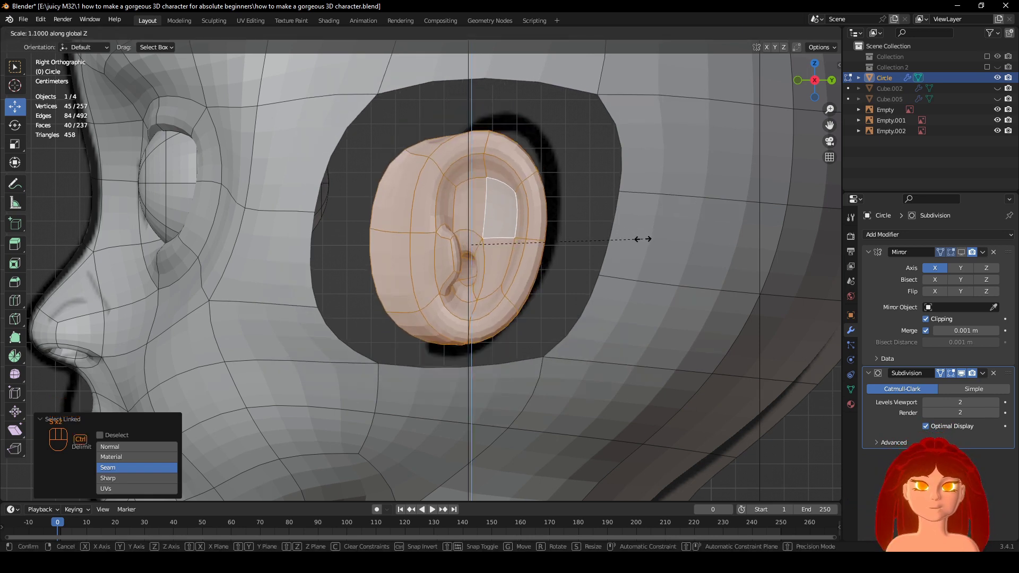
{"action": "key", "text": "s"}
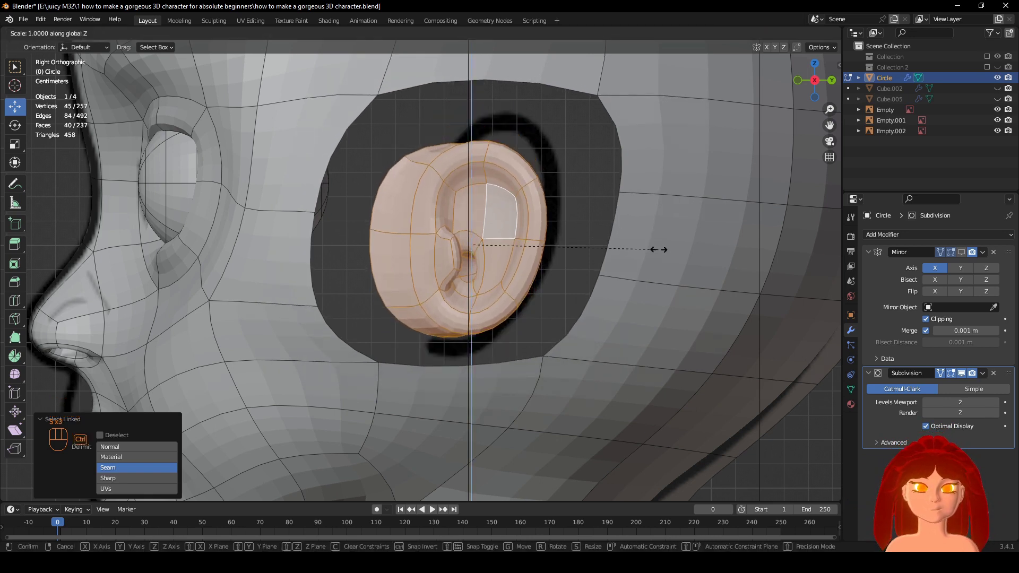
{"action": "left_click", "coordinate": [685, 268]}
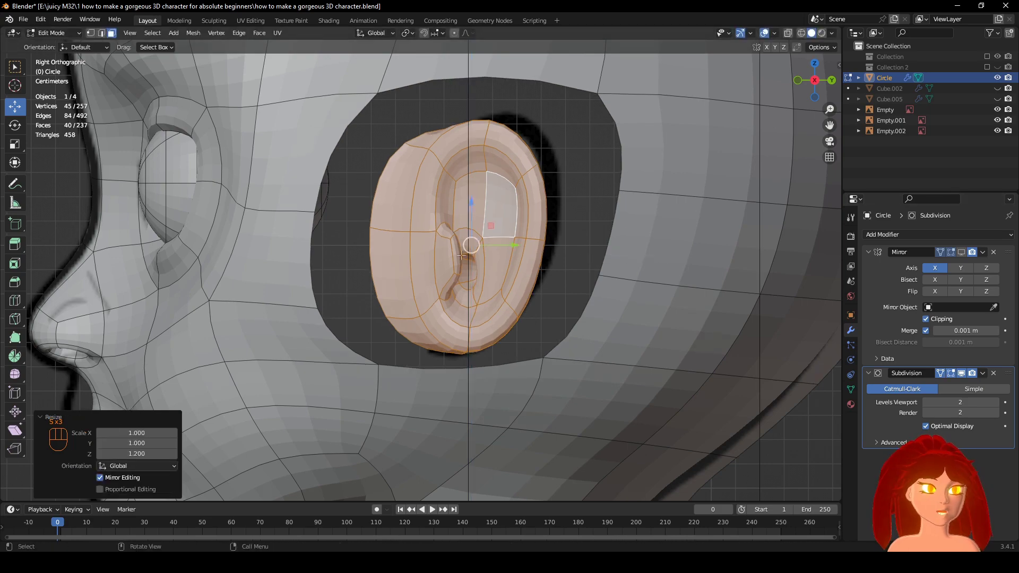
Reveal the hidden faces around the ear and turn off the subdivision preview to check the taller shape.
{"action": "scroll", "coordinate": [461, 256], "scroll_direction": "down", "scroll_amount": 2}
{"action": "middle_click_drag", "start_coordinate": [509, 269], "coordinate": [619, 319]}
{"action": "key", "text": "alt+h"}
{"action": "scroll", "coordinate": [619, 318], "scroll_direction": "up", "scroll_amount": 5}
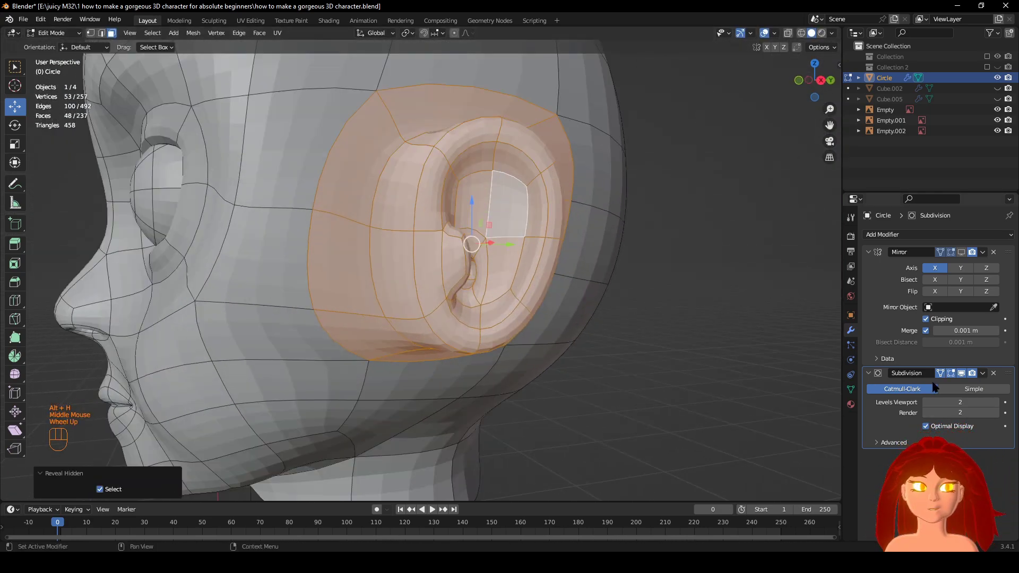
{"action": "left_click", "coordinate": [962, 374]}
{"action": "mouse_move", "coordinate": [646, 367]}
{"action": "middle_mouse_down"}
{"action": "mouse_move", "coordinate": [552, 340]}
{"action": "mouse_move", "coordinate": [686, 396]}
{"action": "mouse_move", "coordinate": [645, 382]}
{"action": "middle_mouse_up"}
{"action": "scroll", "coordinate": [684, 396], "scroll_direction": "down", "scroll_amount": 3}
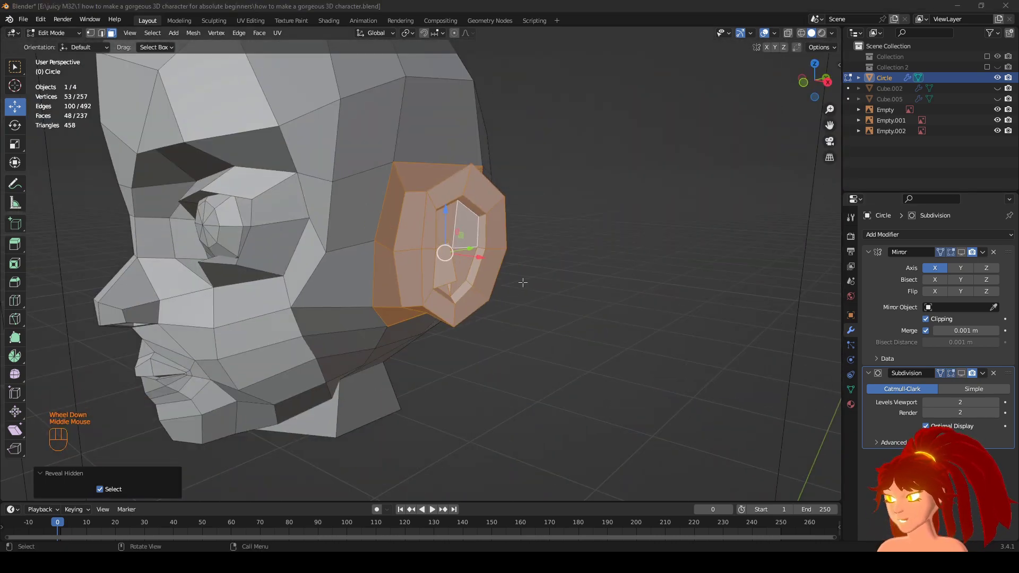
Undo revealing the hidden faces and scale the ear by 0.9 along Z.
{"action": "middle_click_drag", "start_coordinate": [523, 282], "coordinate": [610, 302]}
{"action": "scroll", "coordinate": [610, 303], "scroll_direction": "down", "scroll_amount": 1}
{"action": "scroll", "coordinate": [626, 306], "scroll_direction": "up", "scroll_amount": 2}
{"action": "key", "text": "ctrl+z"}
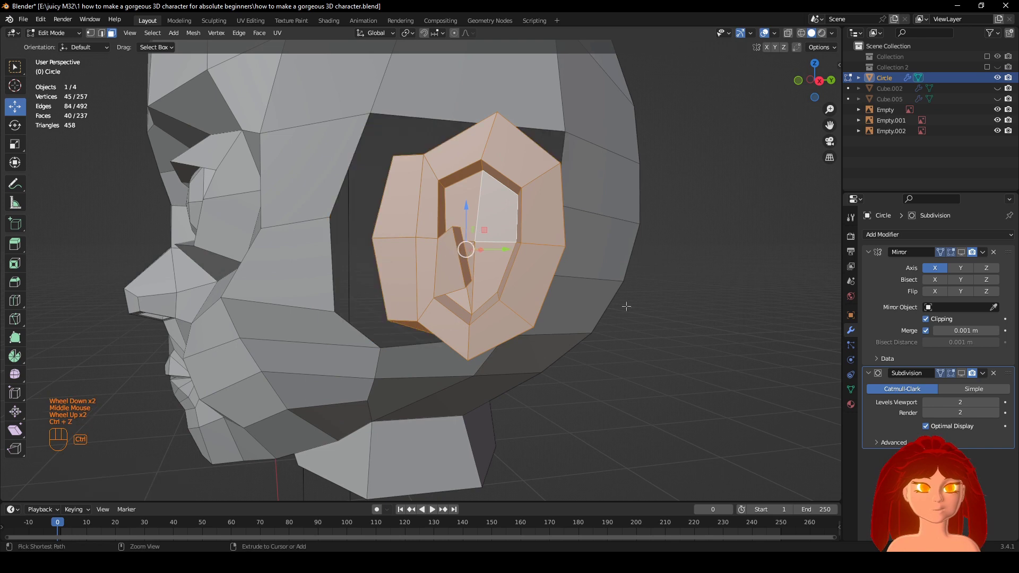
{"action": "left_click", "coordinate": [679, 315]}
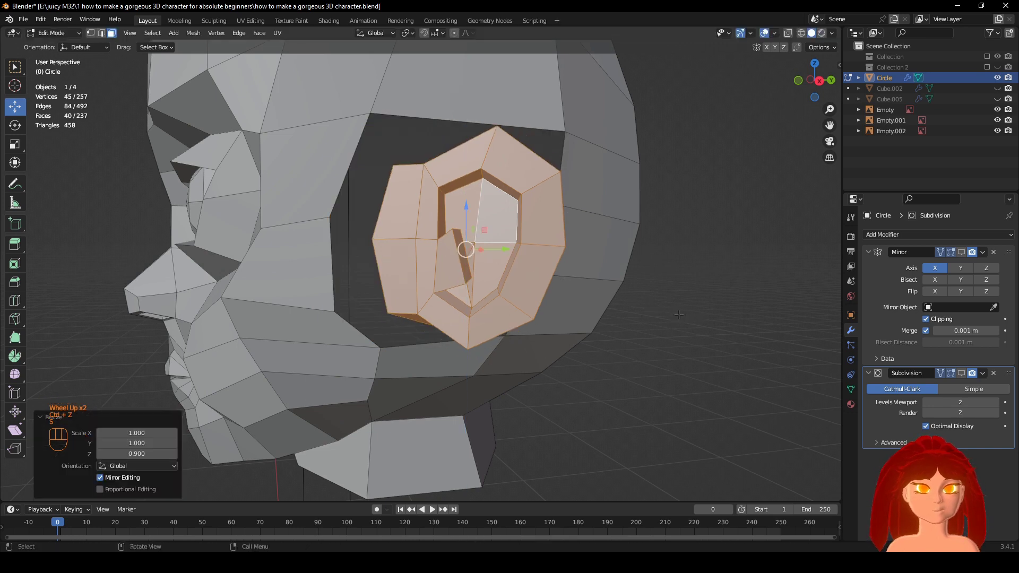
Reveal the hidden faces around the ear and check its proportions from the side and back.
{"action": "key", "text": "alt+h"}
{"action": "scroll", "coordinate": [672, 310], "scroll_direction": "up", "scroll_amount": 2}
{"action": "middle_click_drag", "start_coordinate": [595, 305], "coordinate": [561, 350], "text": "shift"}
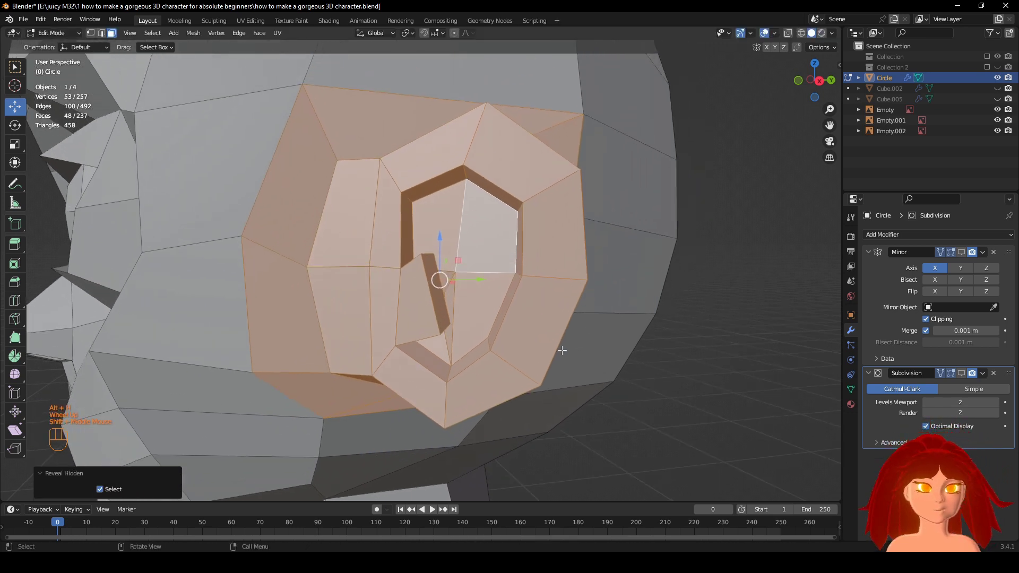
{"action": "scroll", "coordinate": [562, 350], "scroll_direction": "up", "scroll_amount": 1}
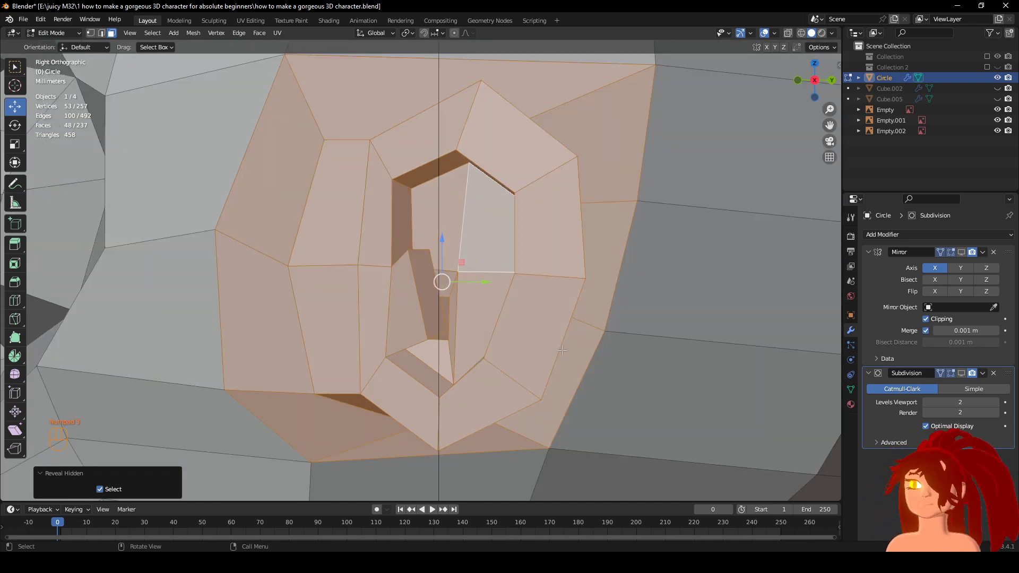
{"action": "scroll", "coordinate": [613, 391], "scroll_direction": "down", "scroll_amount": 2}
{"action": "middle_click_drag", "start_coordinate": [609, 393], "coordinate": [597, 388], "text": "shift"}
{"action": "middle_click_drag", "start_coordinate": [597, 388], "coordinate": [520, 307]}
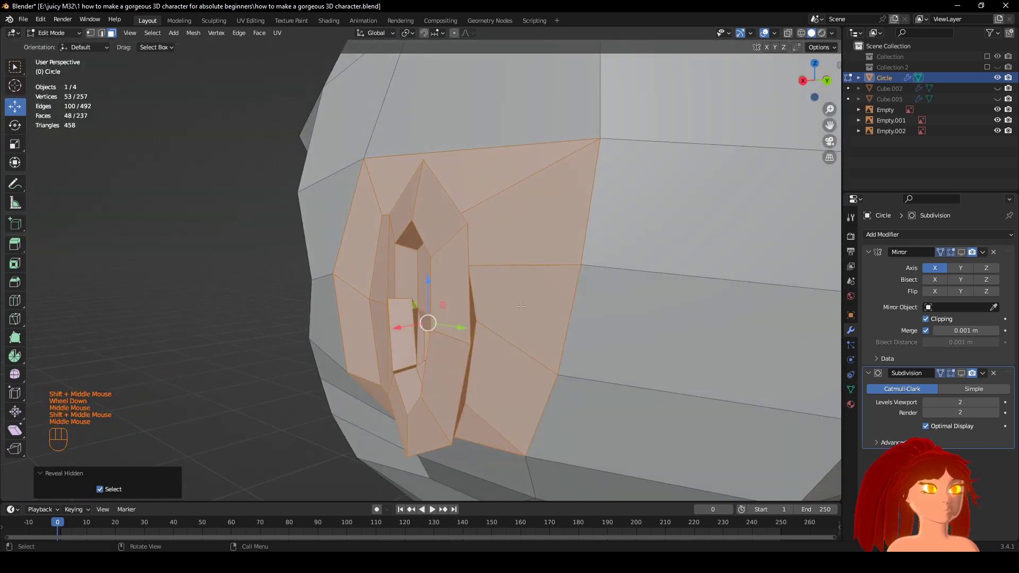
Select the single narrow face on the ear's tragus and turn on the subdivision preview.
{"action": "left_click", "coordinate": [502, 194], "text": "alt"}
{"action": "middle_click_drag", "start_coordinate": [502, 194], "coordinate": [556, 295]}
{"action": "middle_click_drag", "start_coordinate": [429, 225], "coordinate": [517, 311]}
{"action": "middle_click_drag", "start_coordinate": [517, 310], "coordinate": [419, 358], "text": "shift"}
{"action": "scroll", "coordinate": [446, 323], "scroll_direction": "up", "scroll_amount": 1}
{"action": "left_click", "coordinate": [362, 326]}
{"action": "middle_click_drag", "start_coordinate": [363, 327], "coordinate": [455, 321]}
{"action": "key", "text": "KP_3"}
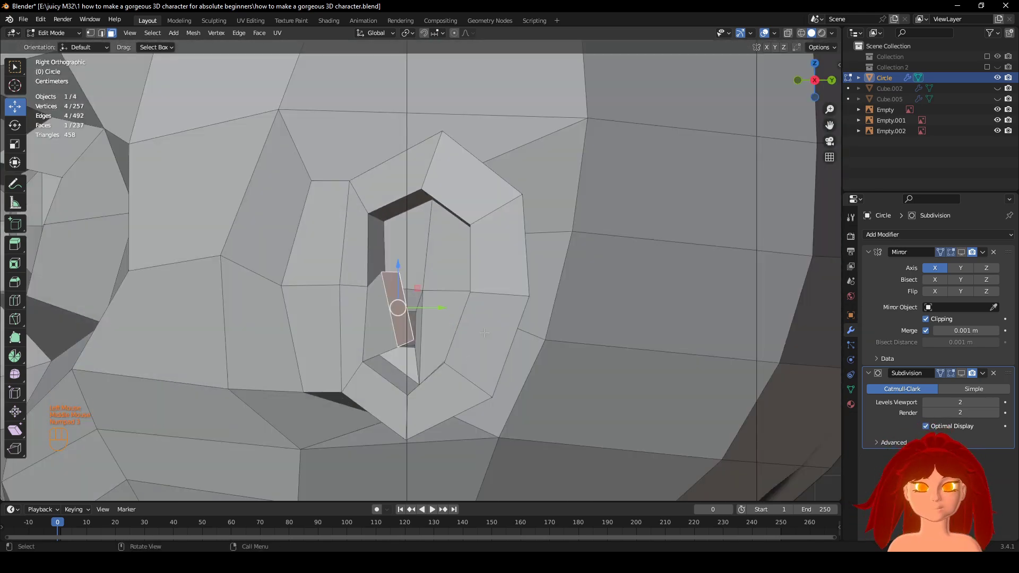
{"action": "scroll", "coordinate": [485, 333], "scroll_direction": "down", "scroll_amount": 3}
{"action": "middle_click_drag", "start_coordinate": [573, 357], "coordinate": [823, 385]}
{"action": "left_click", "coordinate": [961, 373]}
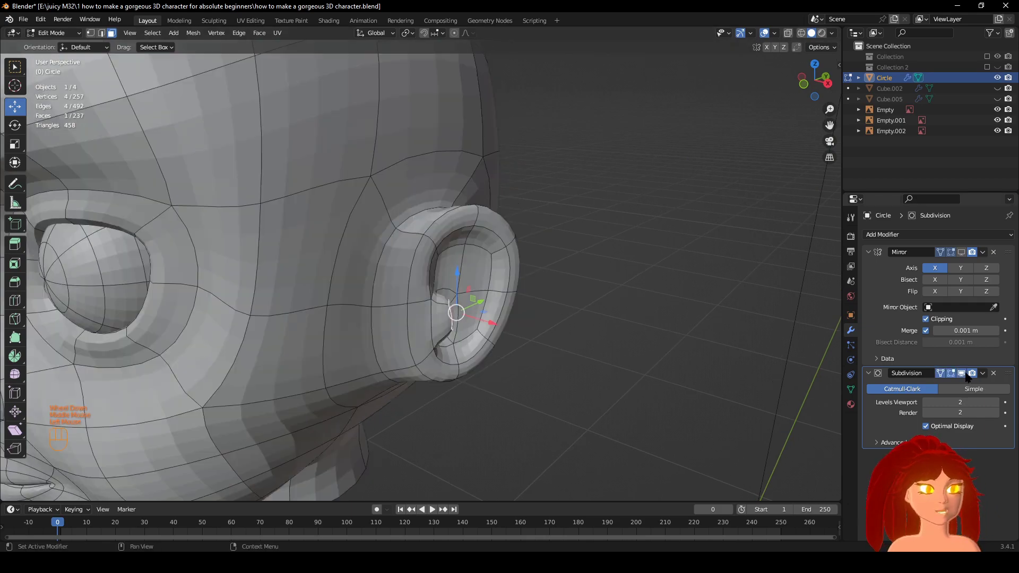
Select two edges behind the ear where it meets the head and move them about 0.0047 m in Y.
{"action": "mouse_move", "coordinate": [584, 348]}
{"action": "middle_mouse_down", "text": "shift"}
{"action": "mouse_move", "coordinate": [644, 361]}
{"action": "mouse_move", "coordinate": [528, 379]}
{"action": "mouse_move", "coordinate": [489, 281]}
{"action": "mouse_move", "coordinate": [619, 327]}
{"action": "mouse_move", "coordinate": [571, 337]}
{"action": "middle_mouse_up", "text": "shift"}
{"action": "middle_click_drag", "start_coordinate": [431, 298], "coordinate": [335, 310]}
{"action": "left_click", "coordinate": [335, 309]}
{"action": "left_click", "coordinate": [335, 369], "text": "shift"}
{"action": "middle_click_drag", "start_coordinate": [335, 369], "coordinate": [431, 308]}
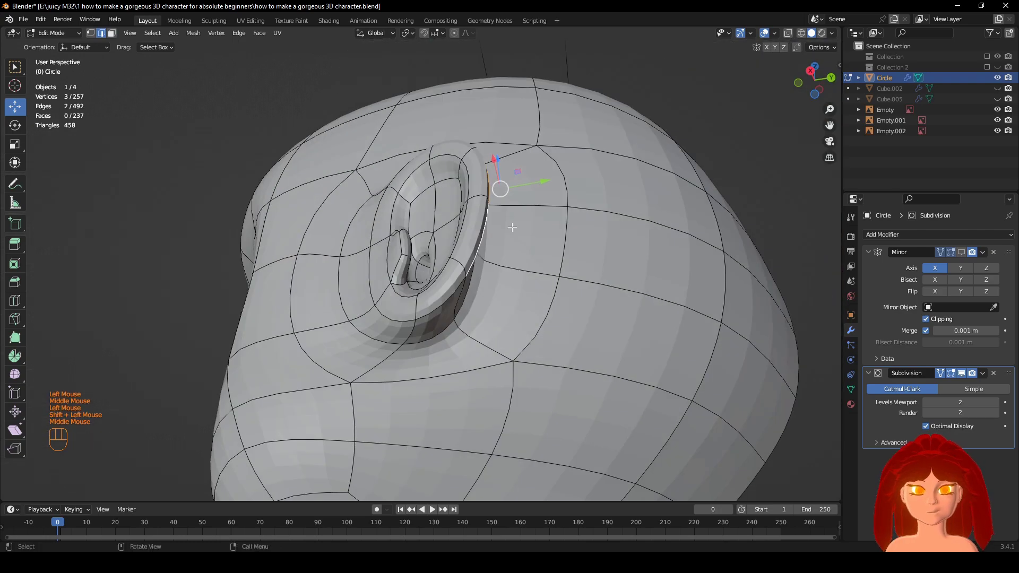
{"action": "middle_click_drag", "start_coordinate": [512, 227], "coordinate": [541, 273]}
{"action": "left_click_drag", "start_coordinate": [591, 280], "coordinate": [607, 281]}
{"action": "middle_click_drag", "start_coordinate": [606, 281], "coordinate": [483, 295]}
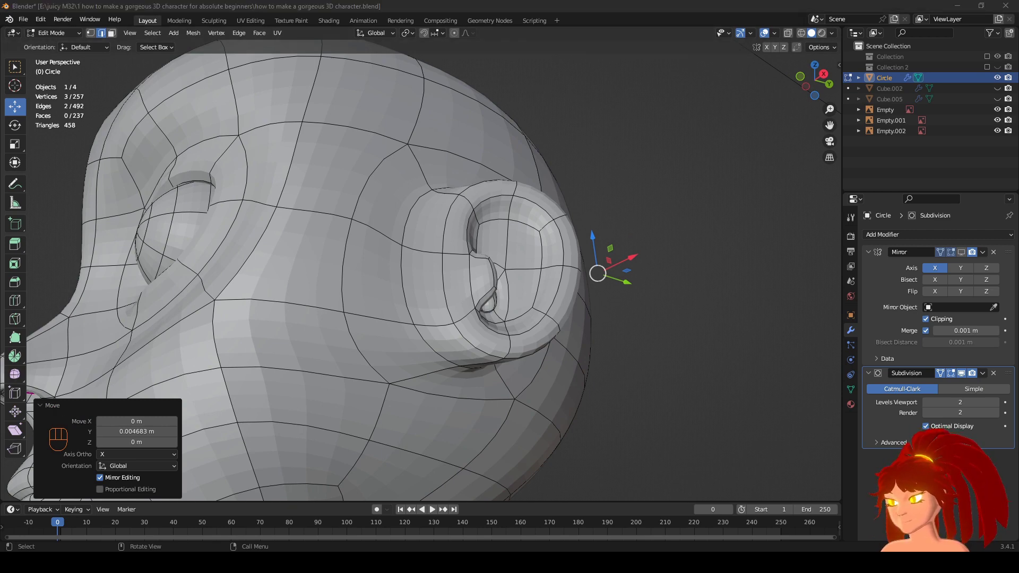
{"action": "middle_click_drag", "start_coordinate": [409, 291], "coordinate": [614, 374]}
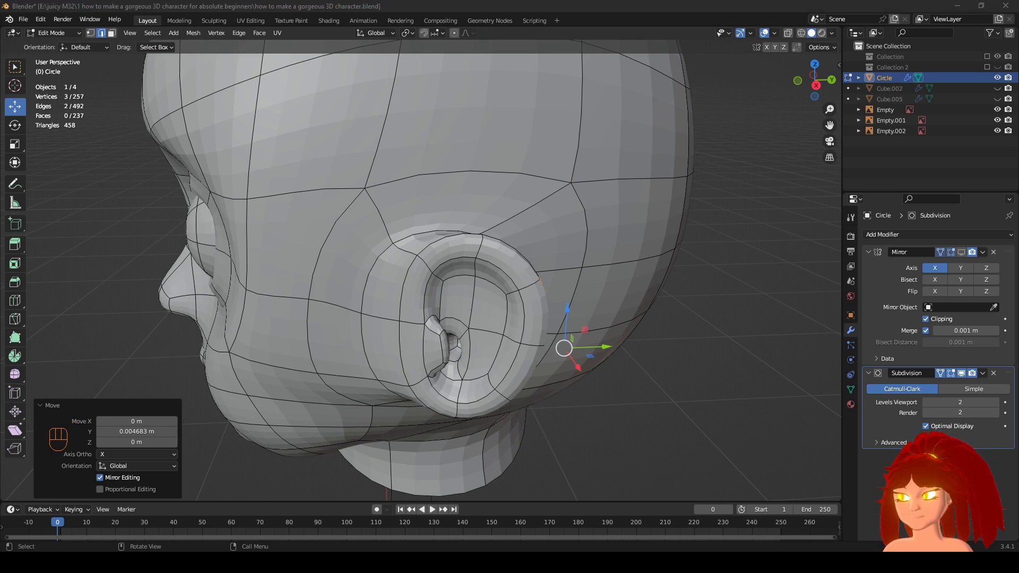
{"action": "middle_click_drag", "start_coordinate": [624, 218], "coordinate": [711, 222]}
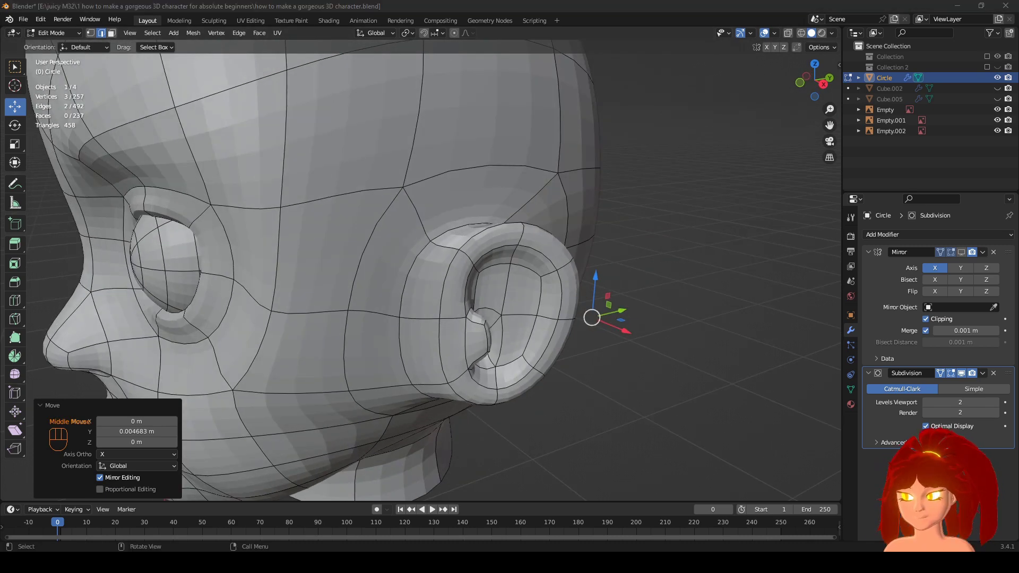
{"action": "middle_click_drag", "start_coordinate": [505, 379], "coordinate": [484, 365]}
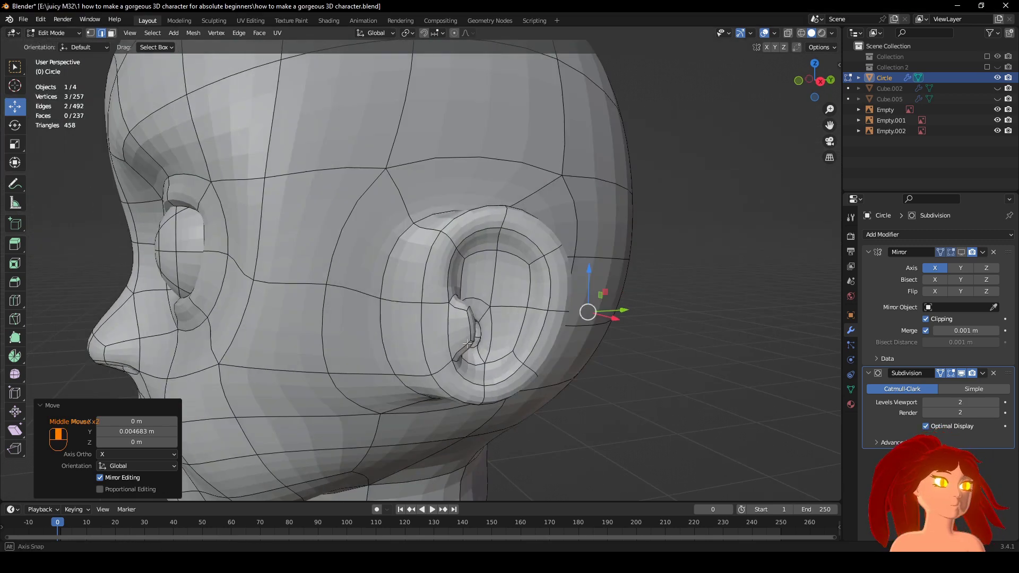
Turn off the subdivision preview and select the faces that form the ear's inner hollow.
{"action": "scroll", "coordinate": [483, 365], "scroll_direction": "up", "scroll_amount": 1}
{"action": "left_click", "coordinate": [959, 375]}
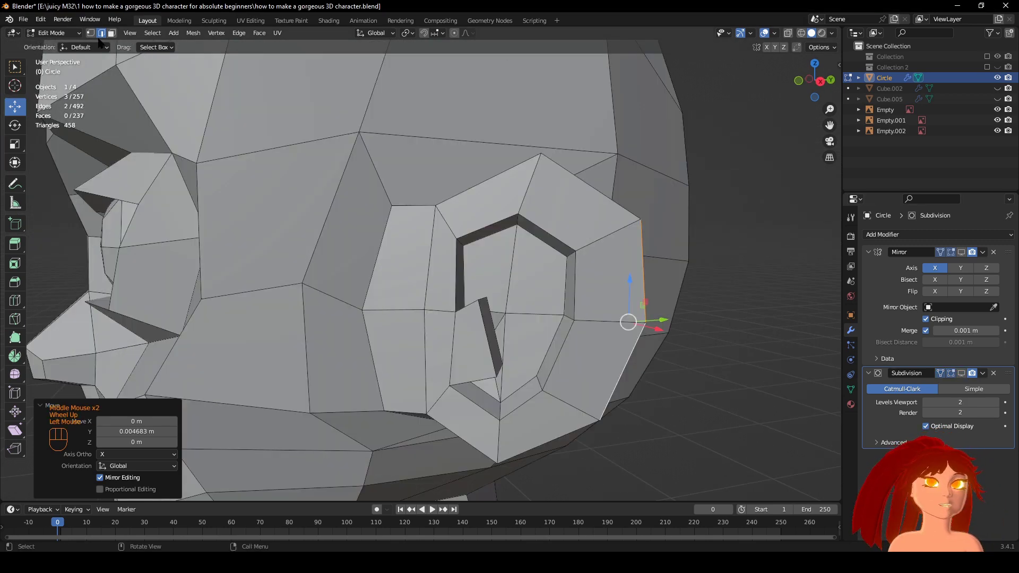
{"action": "left_click", "coordinate": [485, 268]}
{"action": "left_click", "coordinate": [541, 270], "text": "shift"}
{"action": "left_click", "coordinate": [533, 353], "text": "shift"}
{"action": "middle_click_drag", "start_coordinate": [534, 353], "coordinate": [480, 291]}
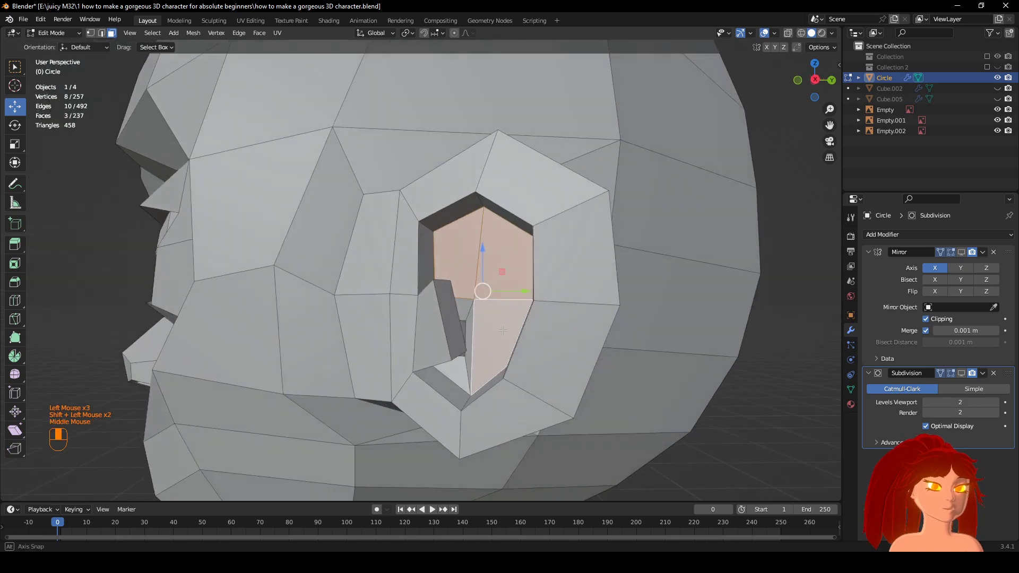
{"action": "scroll", "coordinate": [482, 333], "scroll_direction": "up", "scroll_amount": 3}
{"action": "left_click", "coordinate": [482, 334], "text": "alt+shift"}
{"action": "middle_click_drag", "start_coordinate": [482, 333], "coordinate": [472, 331]}
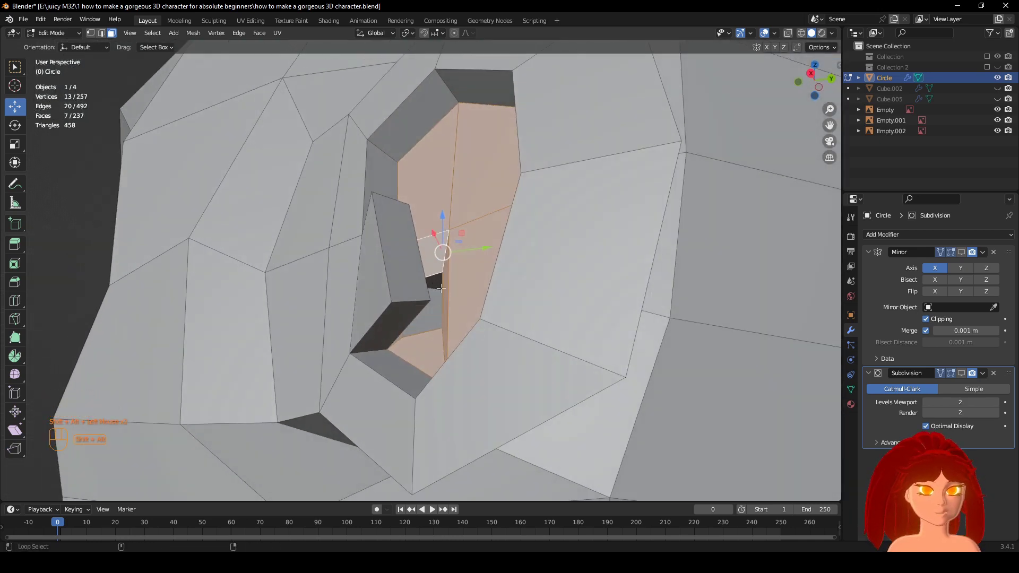
Reposition the selected inner ear faces with a move of about -0.0034 m in Y and turn on the subdivision preview.
{"action": "mouse_move", "coordinate": [484, 288]}
{"action": "middle_mouse_down"}
{"action": "mouse_move", "coordinate": [575, 339]}
{"action": "mouse_move", "coordinate": [548, 391]}
{"action": "mouse_move", "coordinate": [570, 361]}
{"action": "mouse_move", "coordinate": [609, 362]}
{"action": "middle_mouse_up"}
{"action": "key", "text": "z"}
{"action": "key", "text": "z"}
{"action": "left_click_drag", "start_coordinate": [598, 370], "coordinate": [570, 361]}
{"action": "scroll", "coordinate": [570, 361], "scroll_direction": "down", "scroll_amount": 3}
{"action": "middle_click_drag", "start_coordinate": [569, 360], "coordinate": [471, 217]}
{"action": "left_click", "coordinate": [962, 373]}
{"action": "scroll", "coordinate": [500, 274], "scroll_direction": "up", "scroll_amount": 1}
{"action": "left_click_drag", "start_coordinate": [471, 216], "coordinate": [467, 223]}
{"action": "middle_click_drag", "start_coordinate": [466, 222], "coordinate": [470, 354]}
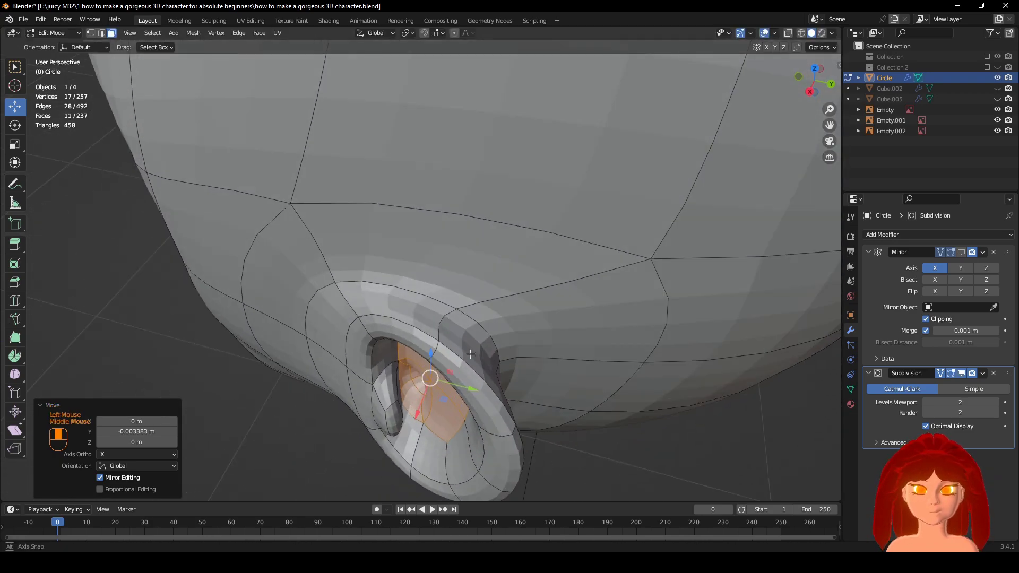
Select the face loop around the ear's outer rim plus the tragus faces, then show the subdivided surface again.
{"action": "left_click", "coordinate": [961, 373]}
{"action": "middle_click_drag", "start_coordinate": [621, 414], "coordinate": [626, 346], "text": "shift"}
{"action": "middle_click_drag", "start_coordinate": [626, 346], "coordinate": [618, 315]}
{"action": "left_click", "coordinate": [539, 334]}
{"action": "left_click", "coordinate": [509, 382], "text": "shift"}
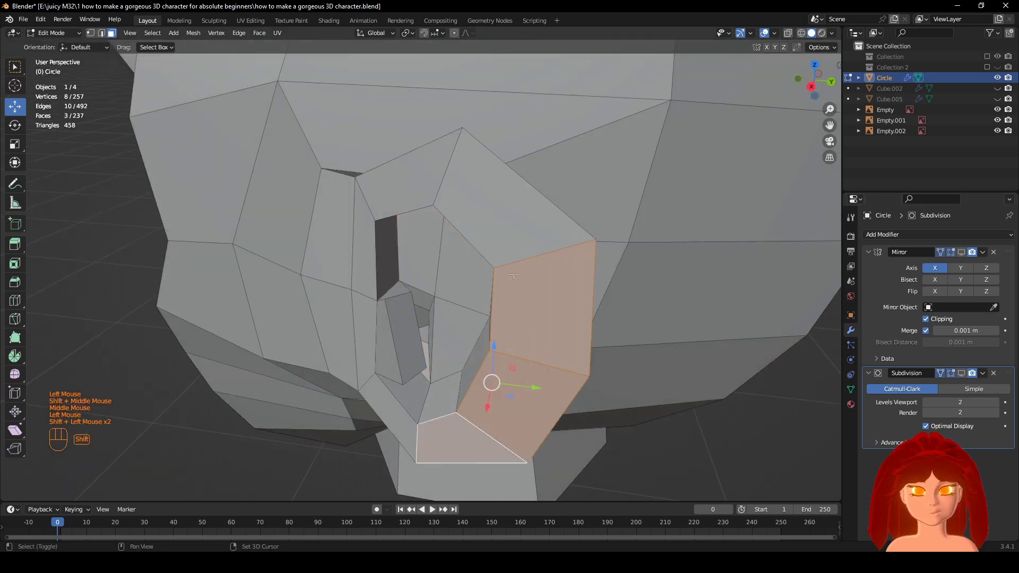
{"action": "left_click", "coordinate": [512, 250], "text": "shift"}
{"action": "scroll", "coordinate": [512, 249], "scroll_direction": "down", "scroll_amount": 2}
{"action": "middle_click_drag", "start_coordinate": [512, 249], "coordinate": [617, 328]}
{"action": "left_click", "coordinate": [490, 222], "text": "alt"}
{"action": "middle_click_drag", "start_coordinate": [490, 221], "coordinate": [539, 278]}
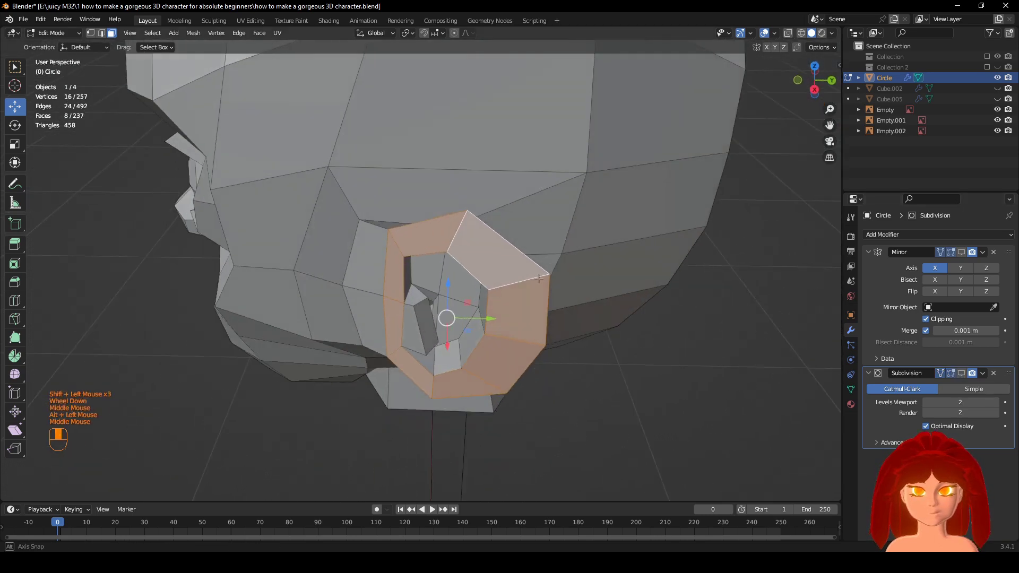
{"action": "left_click", "coordinate": [951, 373]}
{"action": "scroll", "coordinate": [531, 371], "scroll_direction": "up", "scroll_amount": 2}
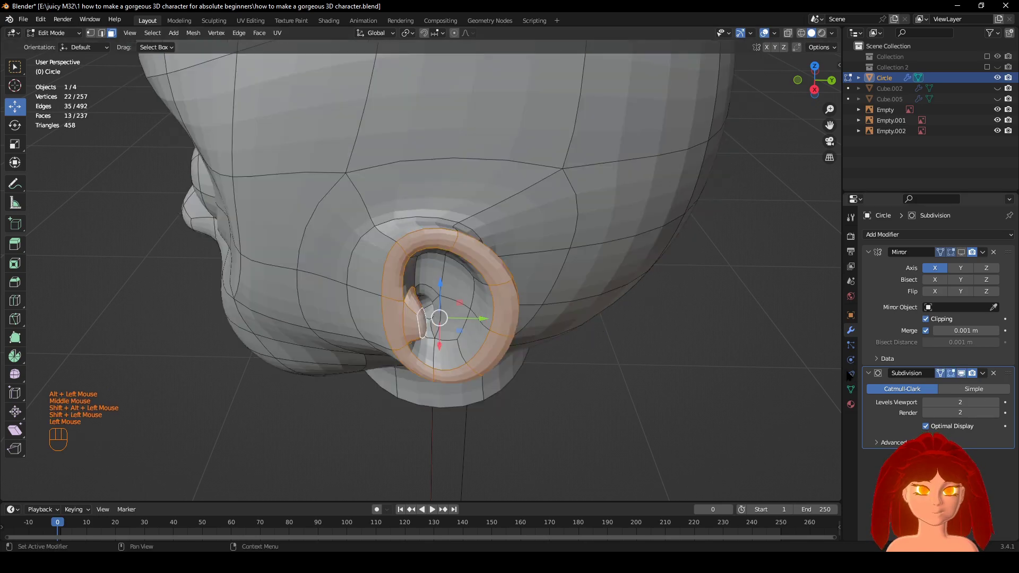
Move the selected ear rim and tragus faces about -0.0033 m in X, comparing the shape with and without the move.
{"action": "middle_click_drag", "start_coordinate": [531, 371], "coordinate": [500, 391]}
{"action": "left_click_drag", "start_coordinate": [374, 384], "coordinate": [379, 376]}
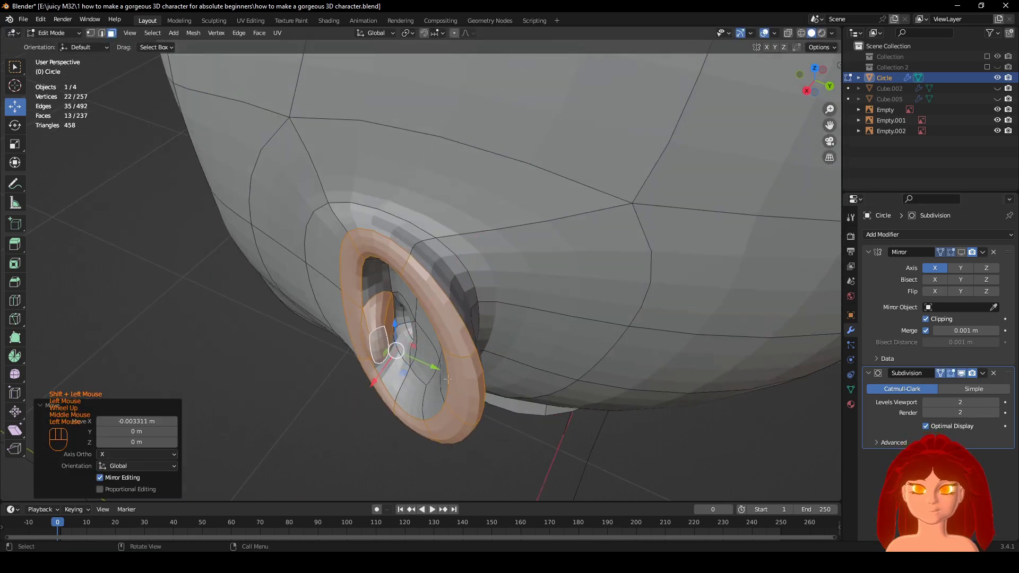
{"action": "middle_click_drag", "start_coordinate": [536, 406], "coordinate": [692, 390]}
{"action": "key", "text": "ctrl+z"}
{"action": "key", "text": "ctrl+shift+z"}
Examine how the ear sits on the head as a low-poly cage and as a smooth surface without overlays.
{"action": "left_click", "coordinate": [951, 373]}
{"action": "middle_click_drag", "start_coordinate": [478, 372], "coordinate": [403, 419]}
{"action": "scroll", "coordinate": [451, 345], "scroll_direction": "down", "scroll_amount": 2}
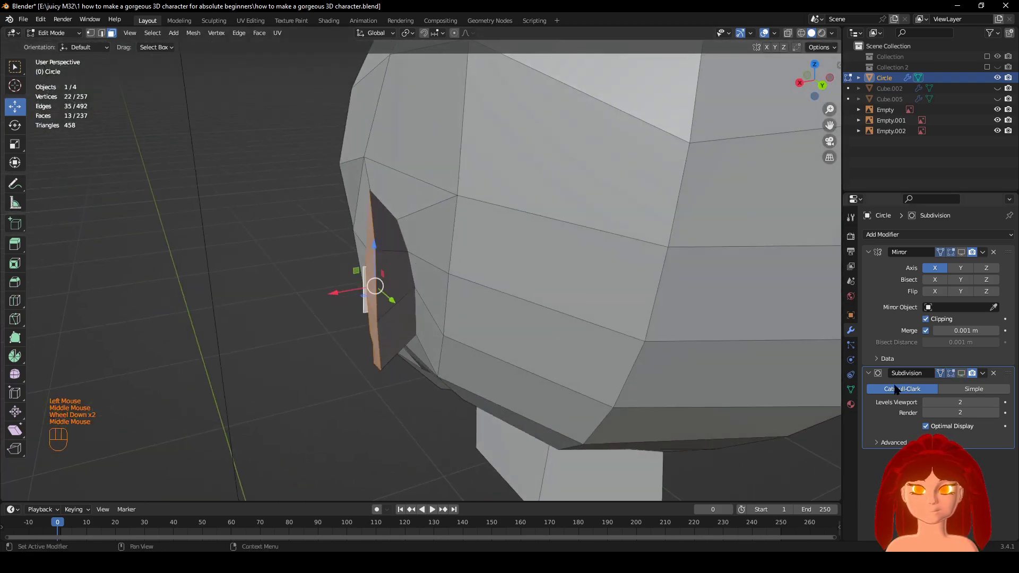
{"action": "left_click", "coordinate": [961, 373]}
{"action": "middle_click_drag", "start_coordinate": [636, 318], "coordinate": [664, 325]}
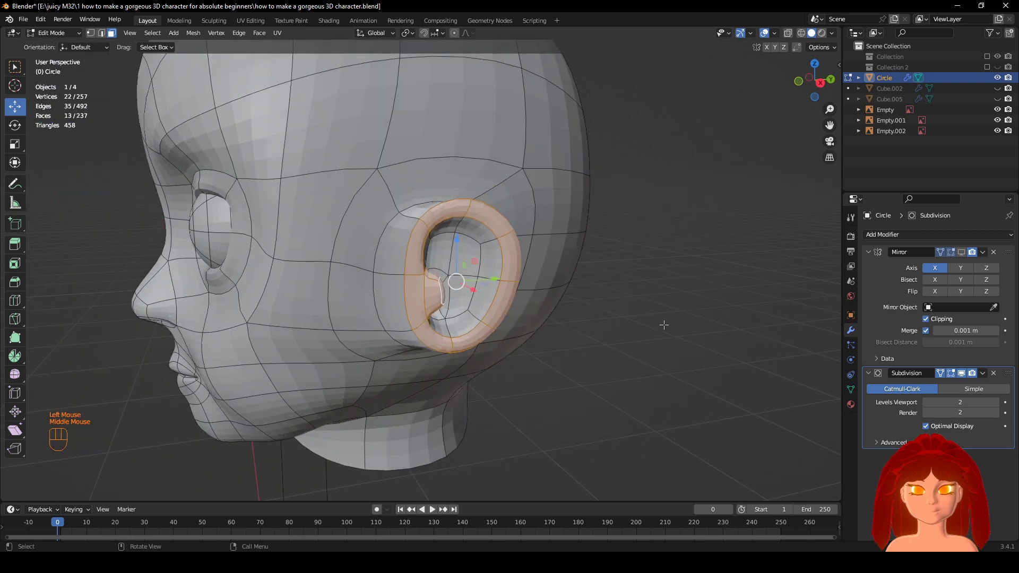
{"action": "left_click", "coordinate": [764, 33]}
{"action": "scroll", "coordinate": [630, 241], "scroll_direction": "down", "scroll_amount": 2}
{"action": "middle_click_drag", "start_coordinate": [630, 241], "coordinate": [666, 237]}
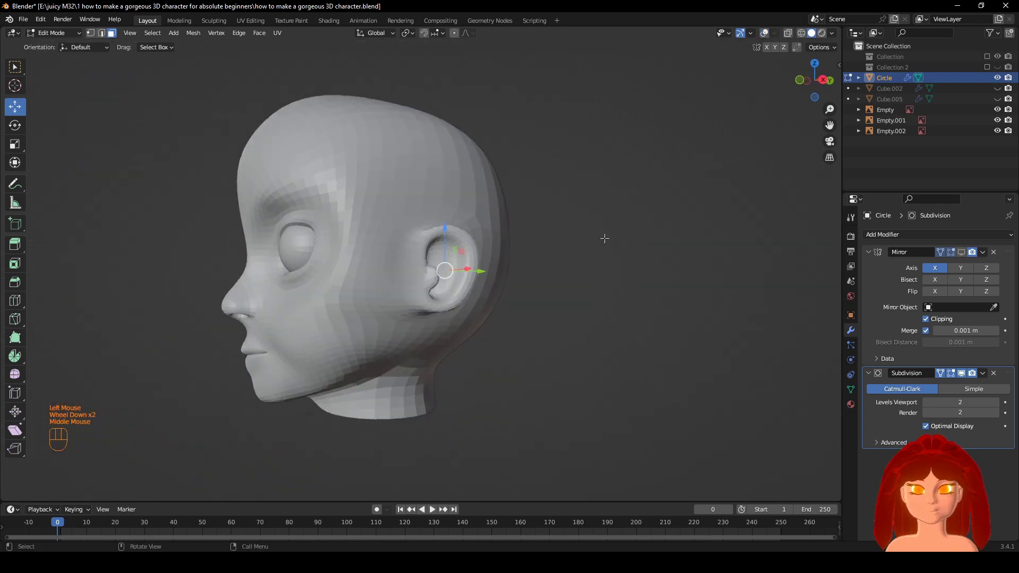
{"action": "scroll", "coordinate": [666, 236], "scroll_direction": "up", "scroll_amount": 1}
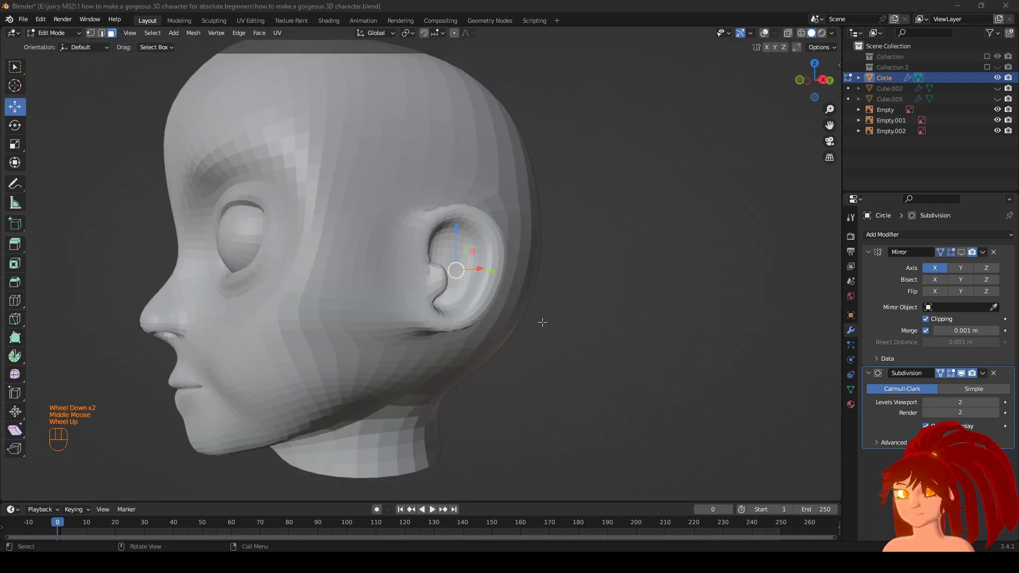
{"action": "middle_click_drag", "start_coordinate": [542, 322], "coordinate": [550, 329]}
{"action": "scroll", "coordinate": [472, 427], "scroll_direction": "up", "scroll_amount": 1}
{"action": "mouse_move", "coordinate": [507, 383]}
{"action": "middle_mouse_down"}
{"action": "mouse_move", "coordinate": [472, 427]}
{"action": "mouse_move", "coordinate": [511, 382]}
{"action": "middle_mouse_up"}
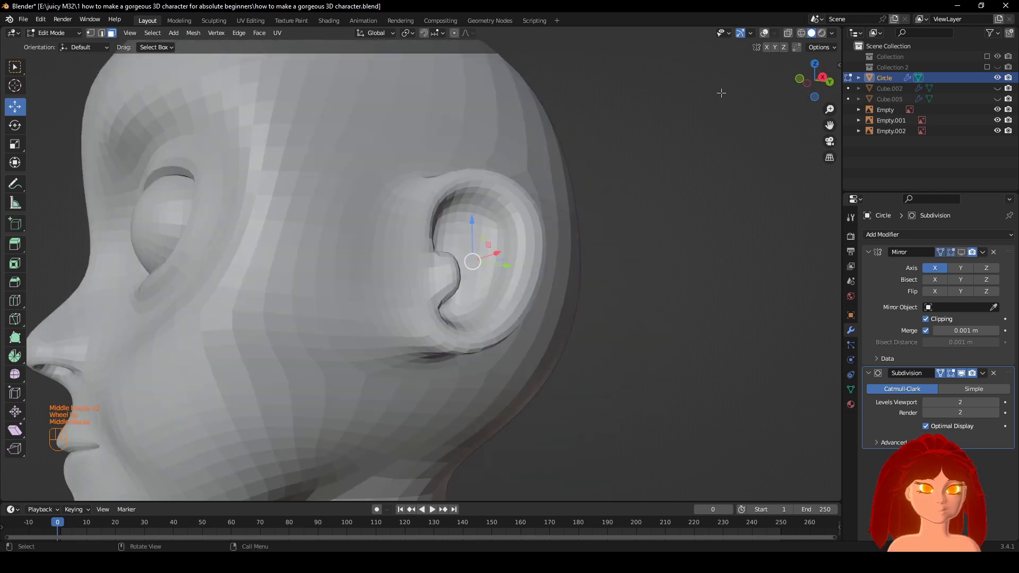
Select the three connected vertices on the head in front of the ear and edge-slide them by a factor of 0.356.
{"action": "left_click", "coordinate": [763, 33]}
{"action": "left_click", "coordinate": [961, 374]}
{"action": "middle_click_drag", "start_coordinate": [206, 238], "coordinate": [233, 179], "text": "shift"}
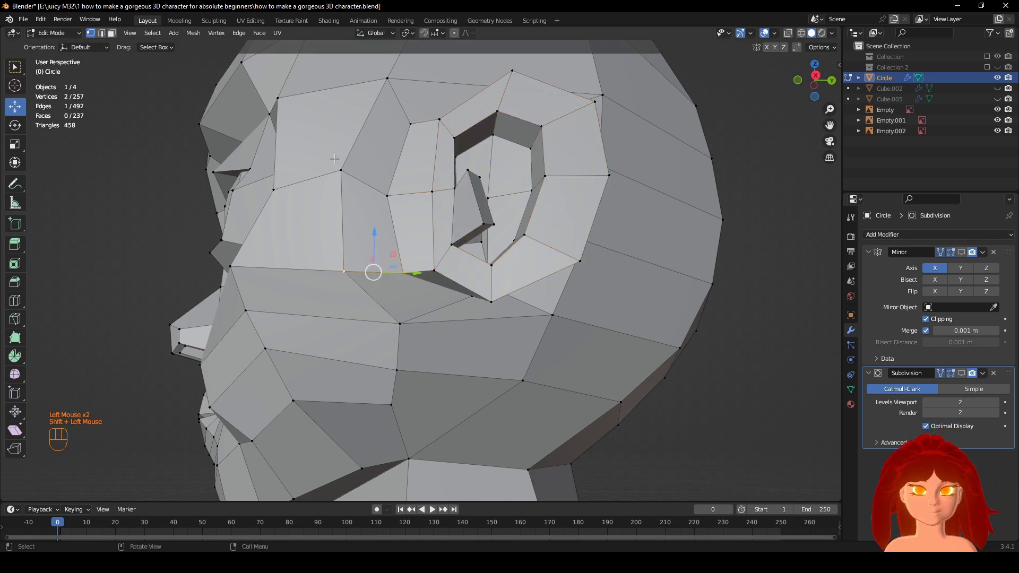
{"action": "left_click", "coordinate": [960, 373]}
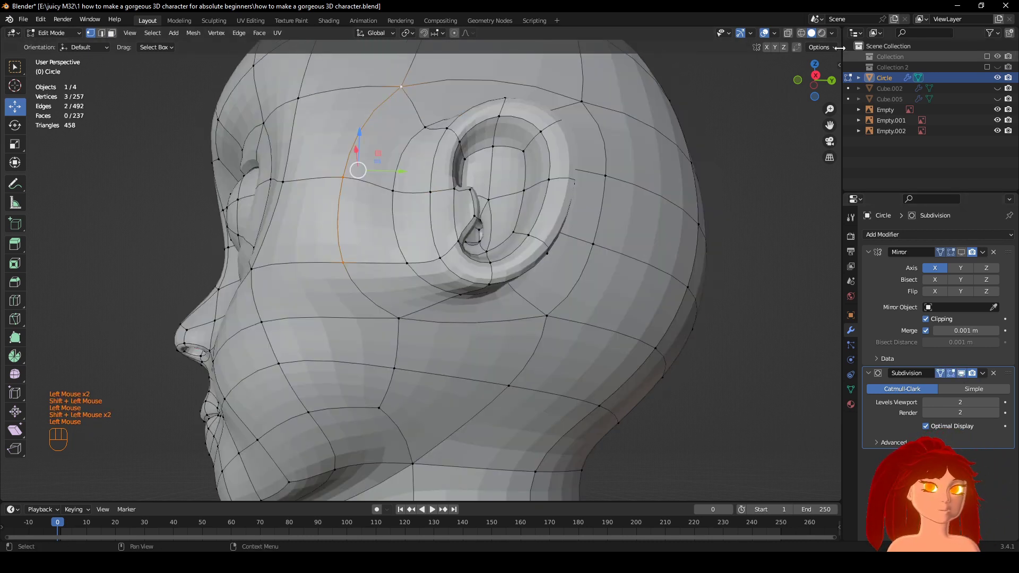
{"action": "left_click", "coordinate": [764, 33]}
{"action": "key", "text": "g"}
{"action": "key", "text": "g"}
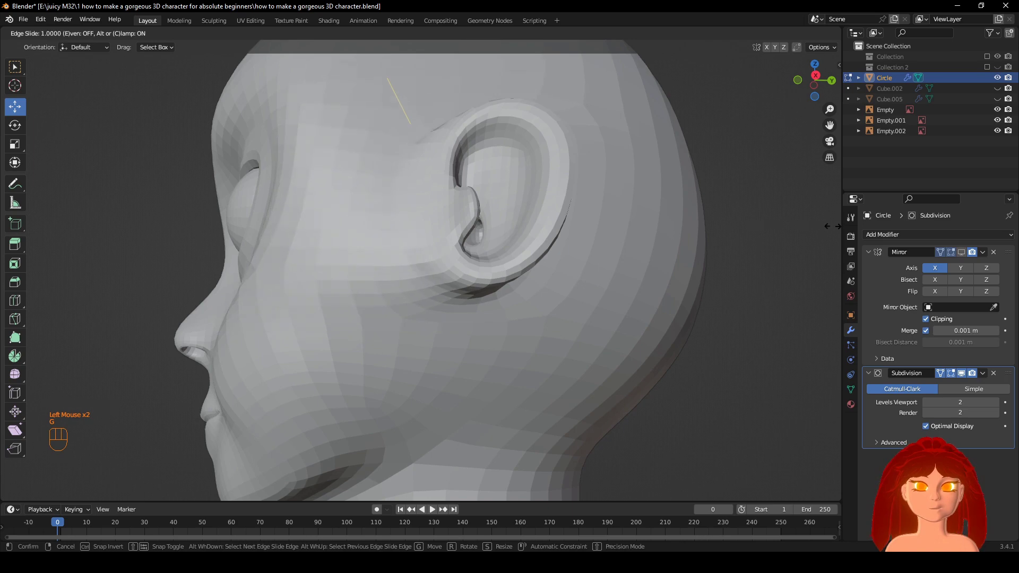
{"action": "left_click", "coordinate": [776, 225]}
{"action": "middle_click_drag", "start_coordinate": [626, 260], "coordinate": [650, 307]}
{"action": "middle_click_drag", "start_coordinate": [644, 305], "coordinate": [558, 287]}
{"action": "middle_click_drag", "start_coordinate": [561, 366], "coordinate": [565, 267], "text": "shift"}
{"action": "left_click", "coordinate": [765, 32]}
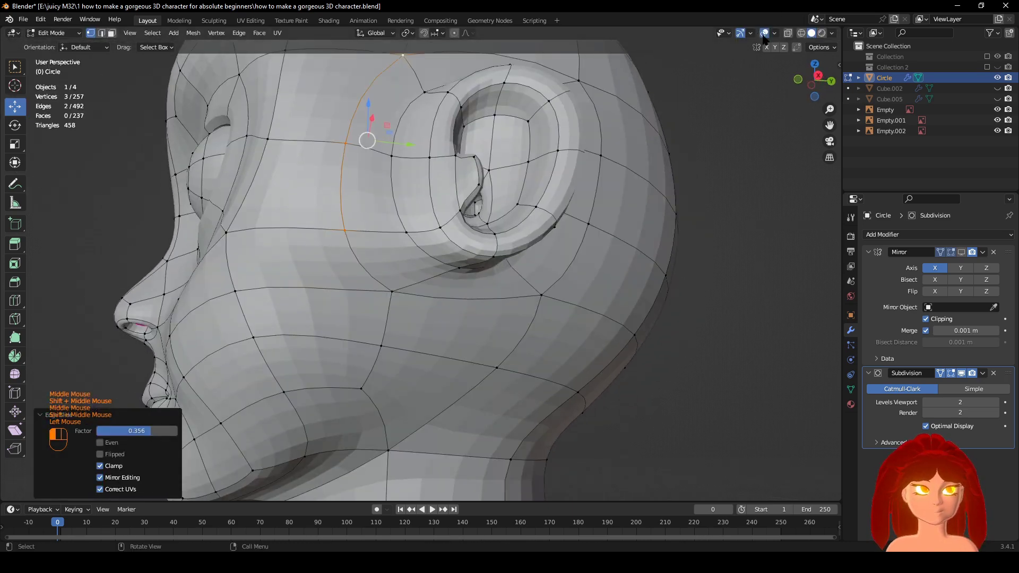
Turn off the subdivision preview and select the single cheek vertex just below the ear.
{"action": "left_click", "coordinate": [959, 375]}
{"action": "middle_click_drag", "start_coordinate": [450, 322], "coordinate": [464, 266], "text": "shift"}
{"action": "left_click", "coordinate": [413, 240]}
{"action": "middle_click_drag", "start_coordinate": [545, 271], "coordinate": [526, 265]}
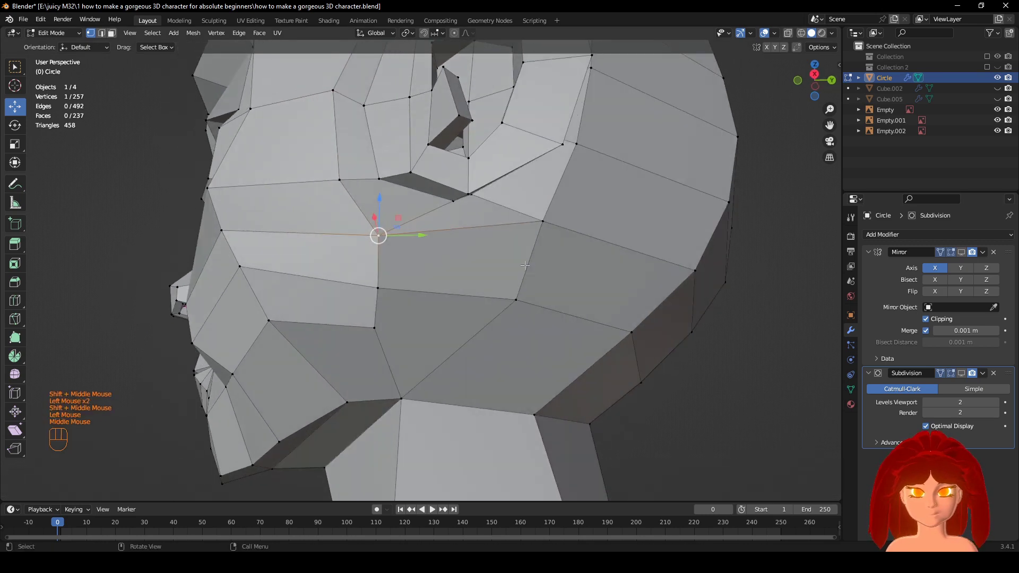
{"action": "key", "text": "g"}
{"action": "key", "text": "g"}
{"action": "right_click", "coordinate": [570, 271]}
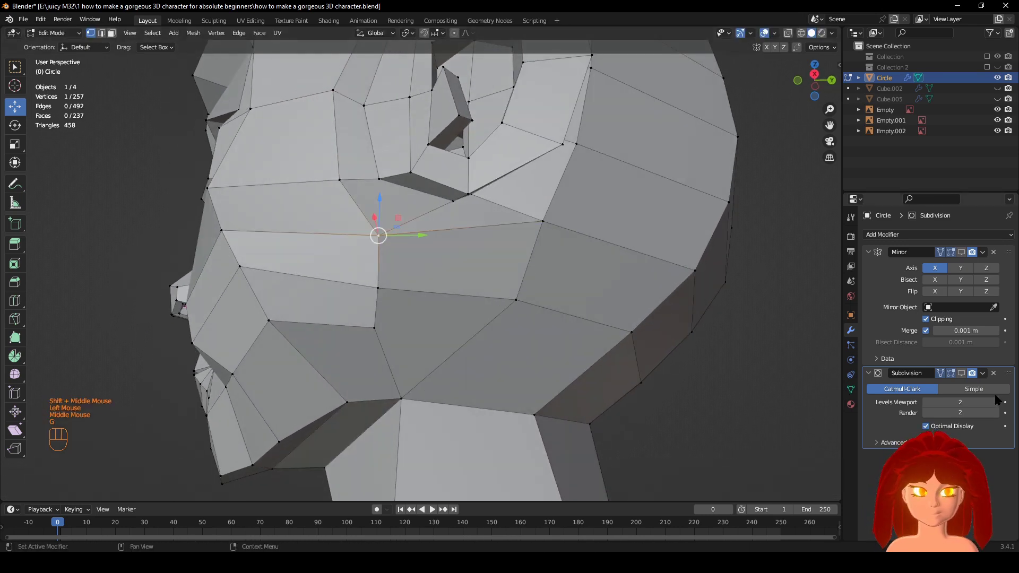
With the subdivision preview on, move the vertex below the ear about 0.0235 m in Y and -0.0069 m in Z.
{"action": "left_click", "coordinate": [961, 373]}
{"action": "middle_click_drag", "start_coordinate": [581, 347], "coordinate": [489, 329]}
{"action": "key", "text": "g"}
{"action": "left_click", "coordinate": [640, 375]}
{"action": "middle_click_drag", "start_coordinate": [478, 276], "coordinate": [441, 366], "text": "shift"}
{"action": "middle_click_drag", "start_coordinate": [435, 355], "coordinate": [467, 305]}
{"action": "scroll", "coordinate": [507, 326], "scroll_direction": "down", "scroll_amount": 1}
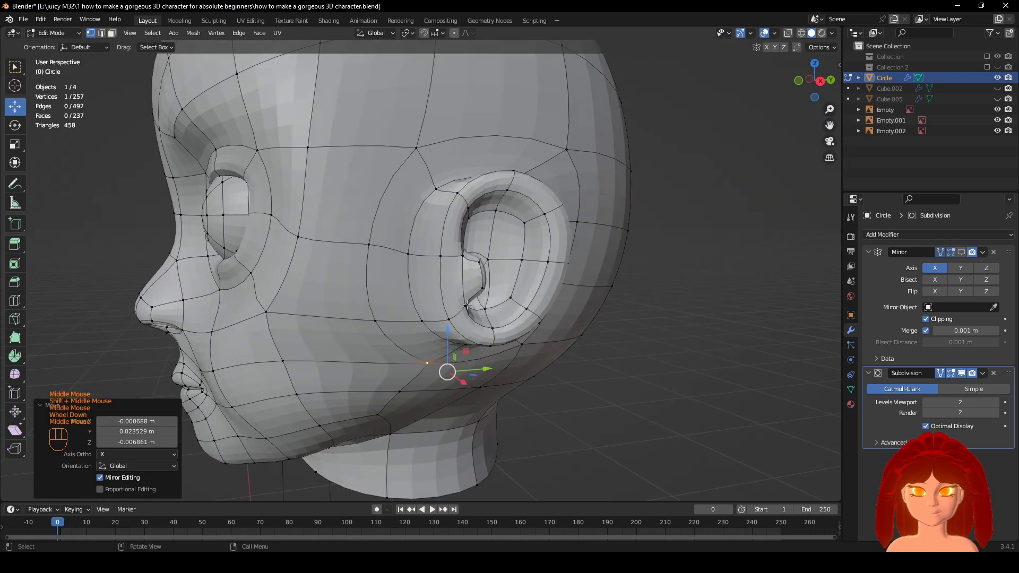
Select the two edges in front of the ear, slide them closer to the ear, and hide the overlays.
{"action": "left_click", "coordinate": [409, 159]}
{"action": "left_click", "coordinate": [373, 254], "text": "shift"}
{"action": "middle_click_drag", "start_coordinate": [631, 282], "coordinate": [567, 249]}
{"action": "key", "text": "g"}
{"action": "key", "text": "g"}
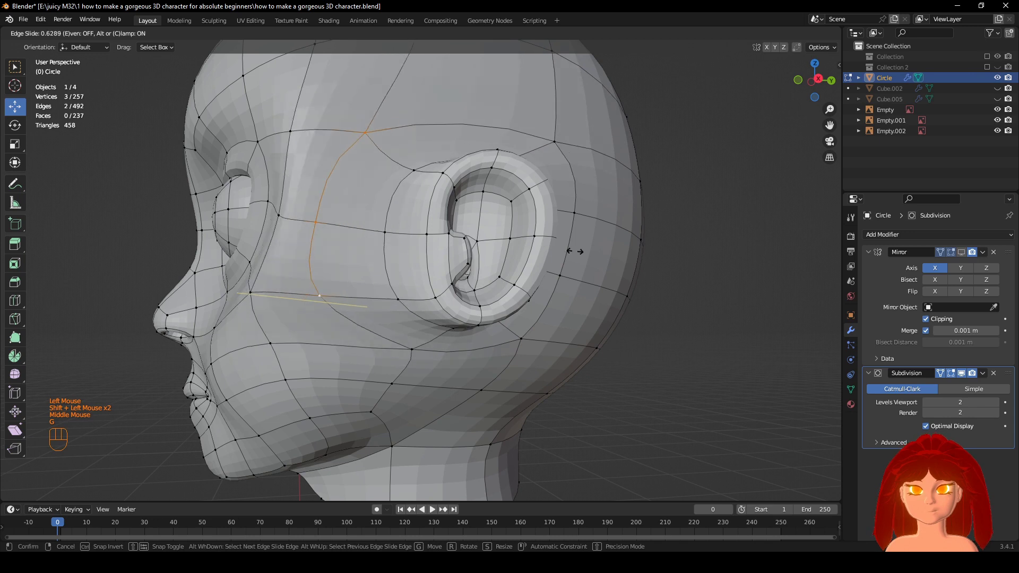
{"action": "left_click", "coordinate": [611, 252]}
{"action": "left_click", "coordinate": [762, 34]}
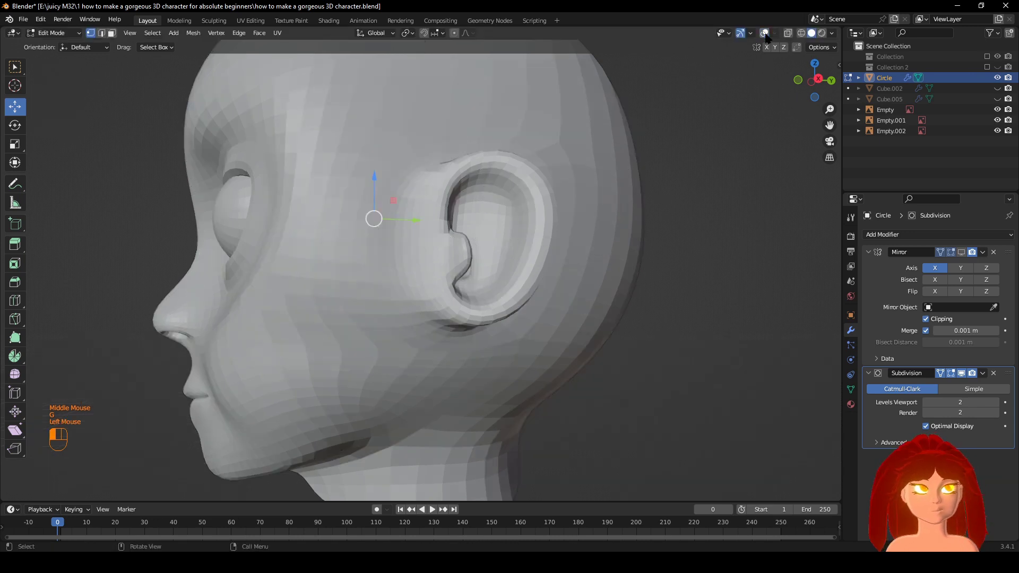
{"action": "key", "text": "g"}
{"action": "key", "text": "g"}
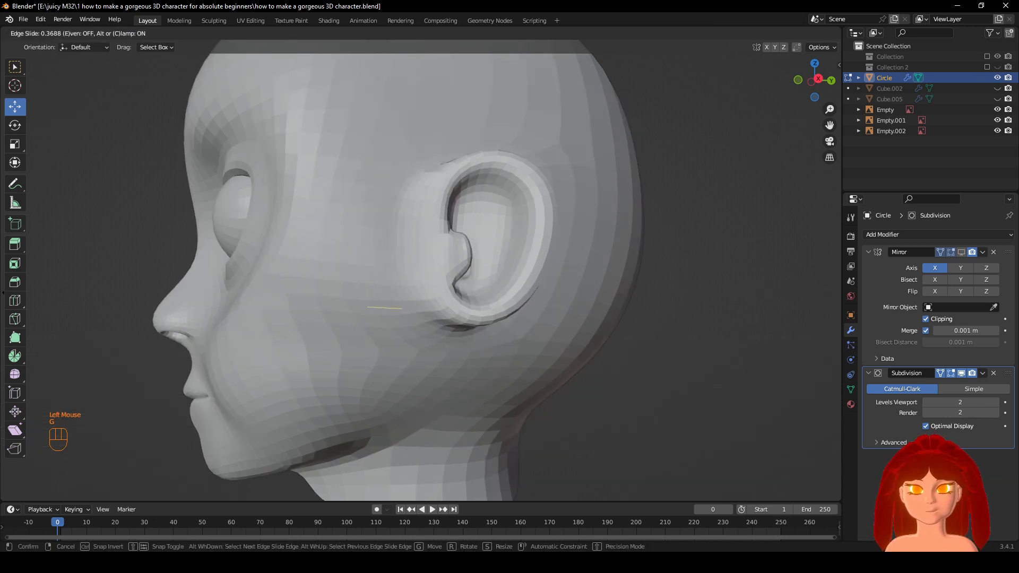
{"action": "left_click", "coordinate": [784, 282]}
{"action": "key", "text": "g"}
{"action": "key", "text": "g"}
{"action": "left_click", "coordinate": [85, 278]}
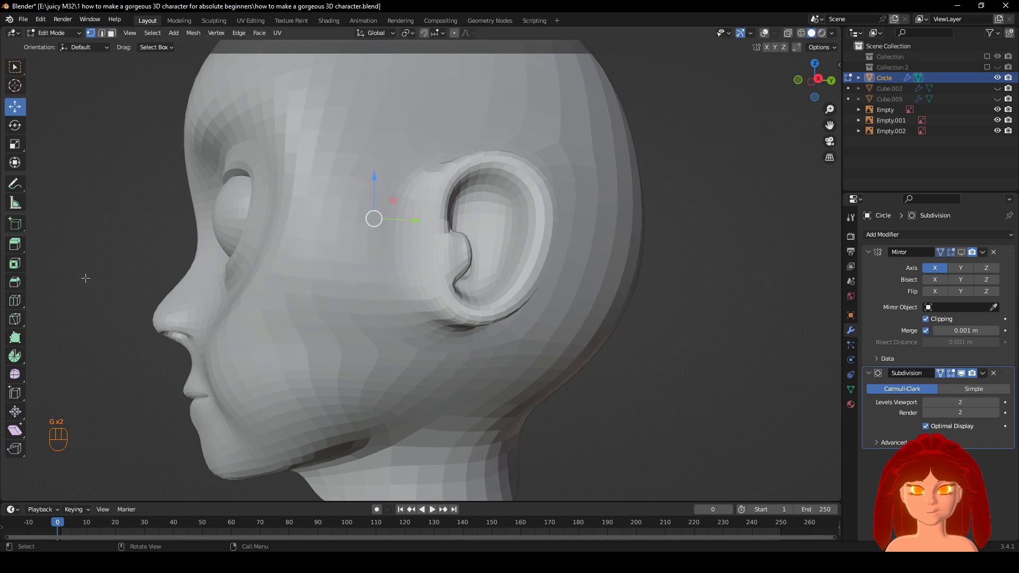
Check the head and ear from the side and front, without overlays and with the mesh edges shown.
{"action": "middle_click_drag", "start_coordinate": [756, 353], "coordinate": [789, 357]}
{"action": "scroll", "coordinate": [690, 365], "scroll_direction": "down", "scroll_amount": 2}
{"action": "middle_click_drag", "start_coordinate": [661, 365], "coordinate": [695, 352]}
{"action": "key", "text": "KP_3"}
{"action": "key", "text": "KP_1"}
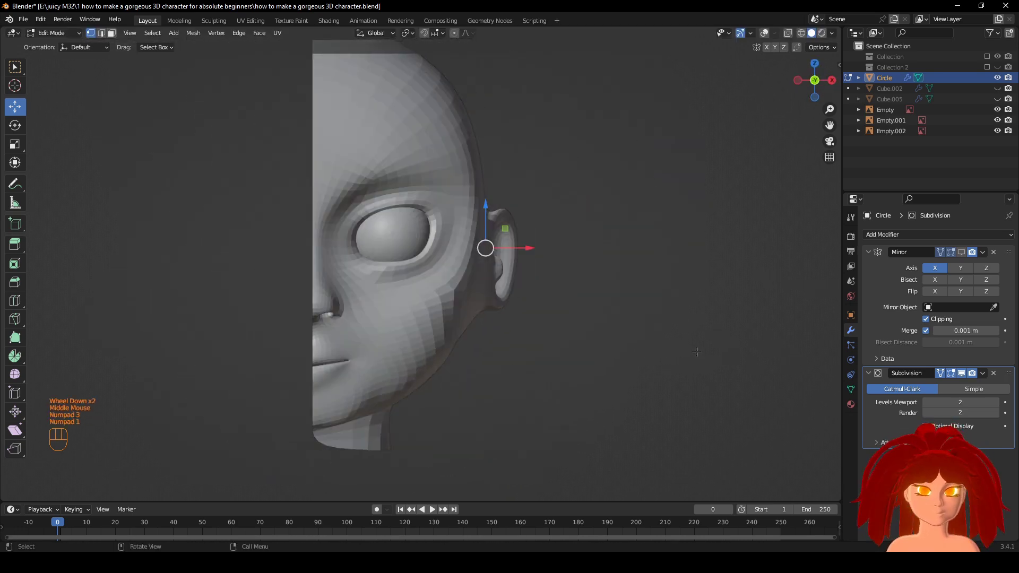
{"action": "left_click", "coordinate": [764, 33]}
{"action": "scroll", "coordinate": [509, 239], "scroll_direction": "up", "scroll_amount": 2}
{"action": "middle_click_drag", "start_coordinate": [512, 235], "coordinate": [410, 239], "text": "shift"}
{"action": "key", "text": "KP_3"}
{"action": "key", "text": "ctrl+KP_3"}
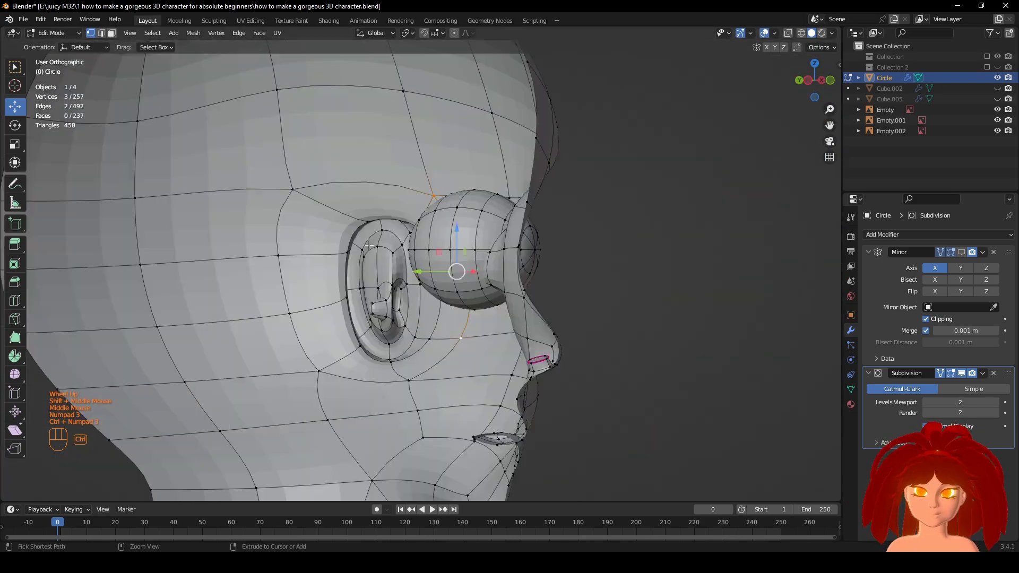
Compare the ear's outline with the reference drawing in the back wireframe view and the front solid view.
{"action": "key", "text": "ctrl+KP_1"}
{"action": "key", "text": "z"}
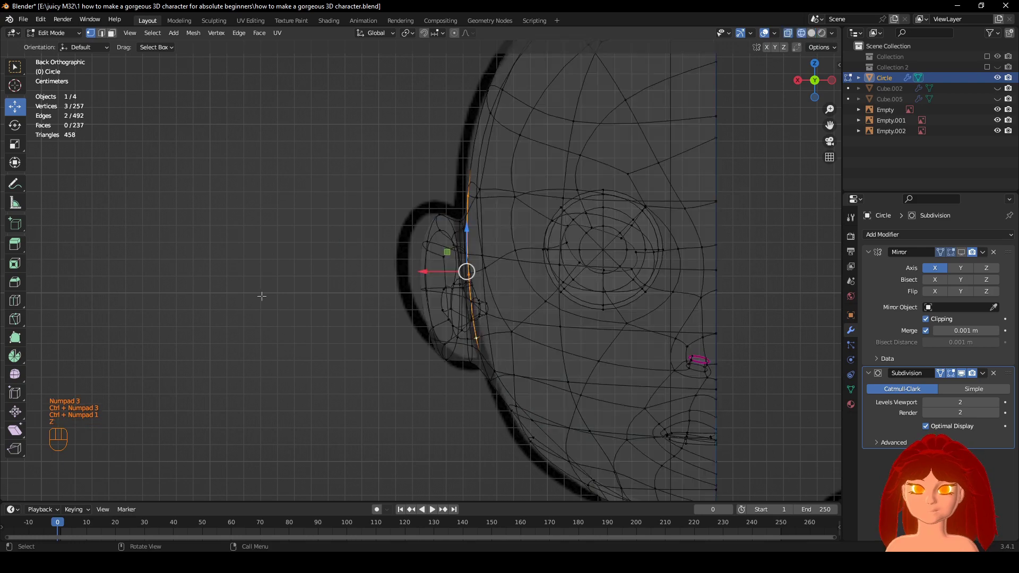
{"action": "left_click", "coordinate": [372, 303]}
{"action": "key", "text": "KP_1"}
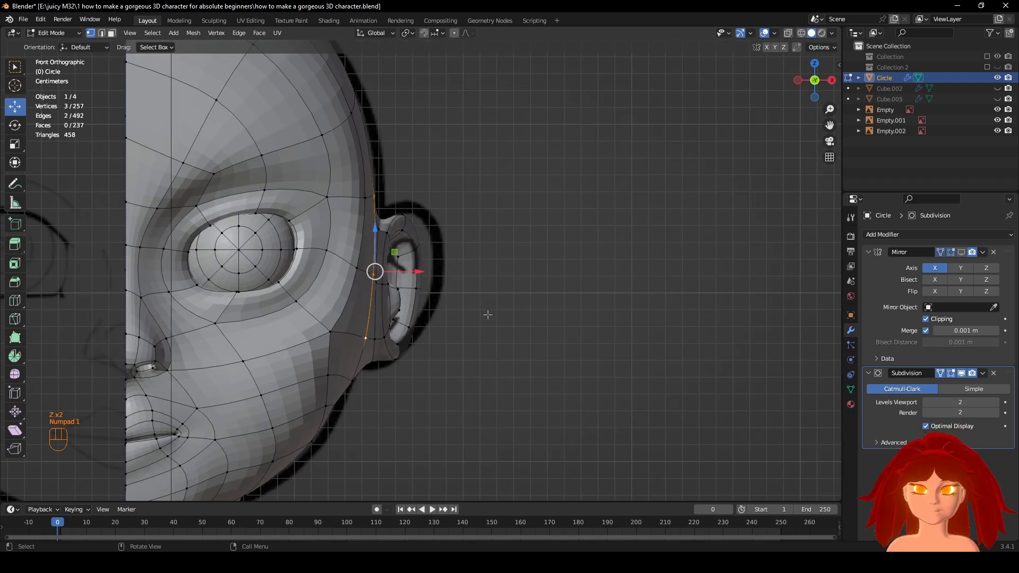
{"action": "key", "text": "z"}
{"action": "key", "text": "z"}
{"action": "mouse_move", "coordinate": [488, 315]}
{"action": "middle_mouse_down"}
{"action": "mouse_move", "coordinate": [548, 345]}
{"action": "mouse_move", "coordinate": [605, 348]}
{"action": "mouse_move", "coordinate": [626, 335]}
{"action": "middle_mouse_up"}
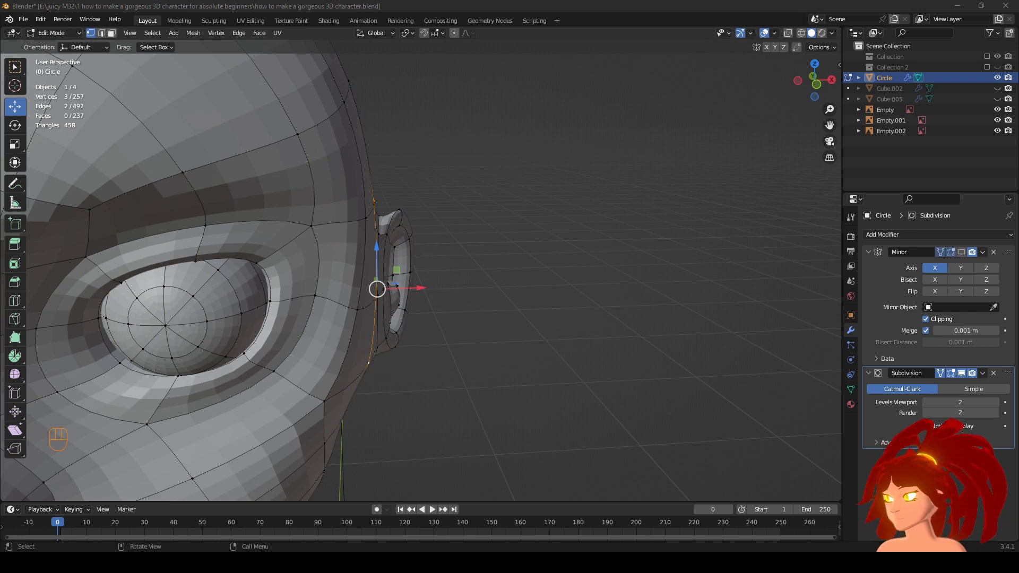
{"action": "middle_click_drag", "start_coordinate": [566, 239], "coordinate": [566, 238]}
{"action": "key", "text": "KP_1"}
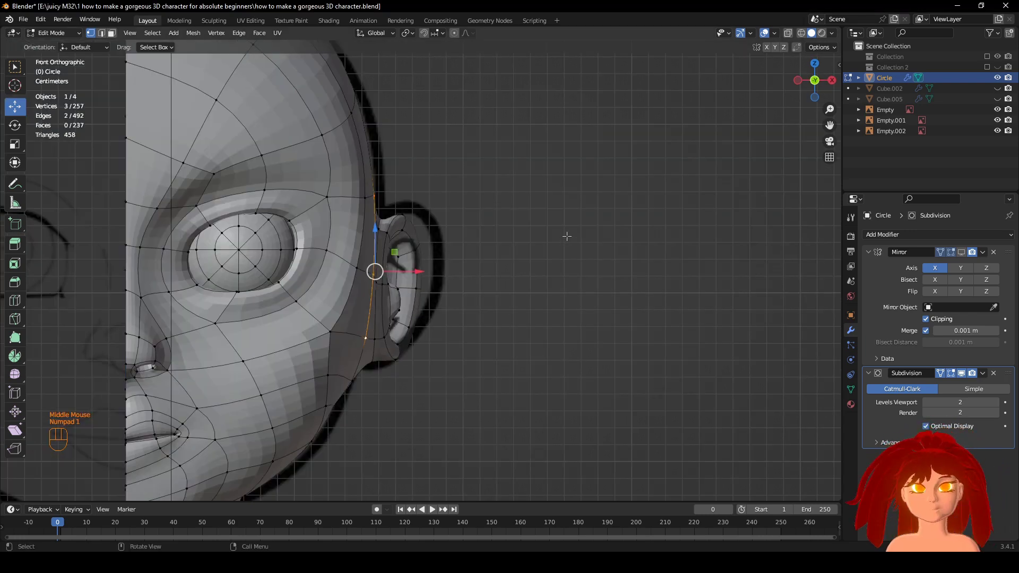
Turn on connected proportional editing and move the rear face of the ear's rim 0.01 m in X with a 0.057 proportional size.
{"action": "middle_click_drag", "start_coordinate": [473, 362], "coordinate": [434, 394]}
{"action": "scroll", "coordinate": [433, 395], "scroll_direction": "up", "scroll_amount": 1}
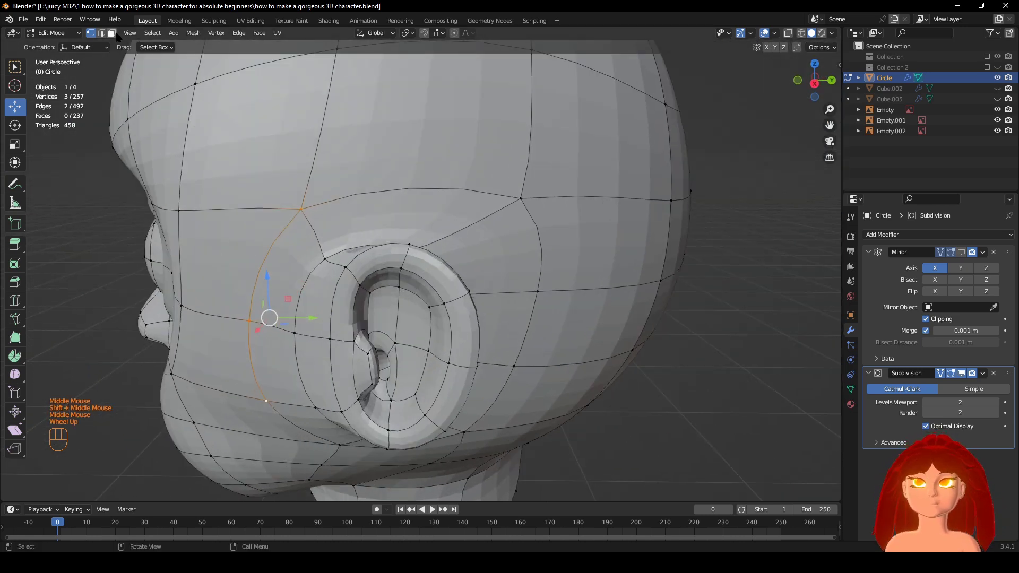
{"action": "left_click", "coordinate": [464, 349], "text": "shift"}
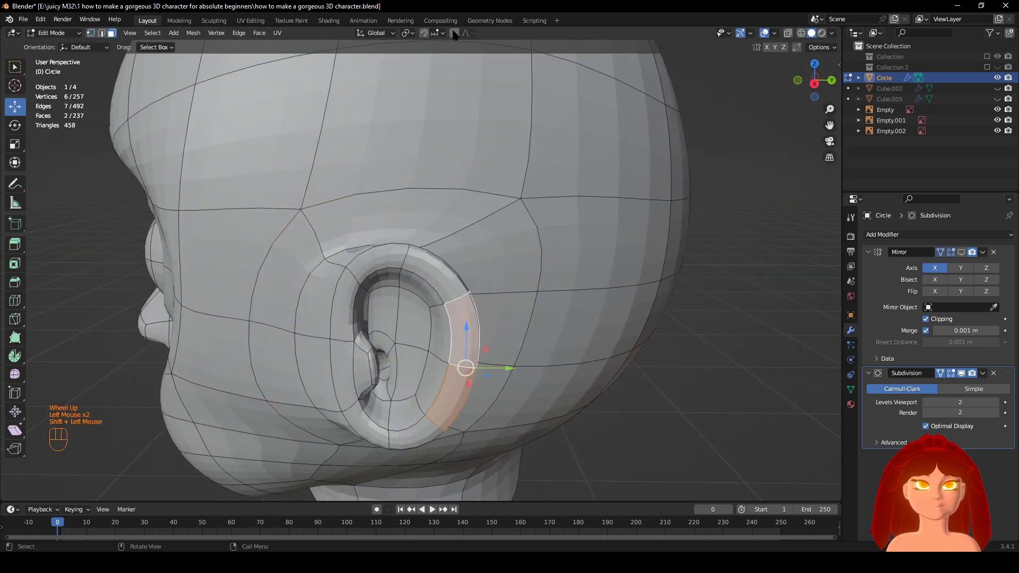
{"action": "middle_click_drag", "start_coordinate": [730, 303], "coordinate": [682, 322]}
{"action": "key", "text": "g"}
{"action": "left_click", "coordinate": [681, 318]}
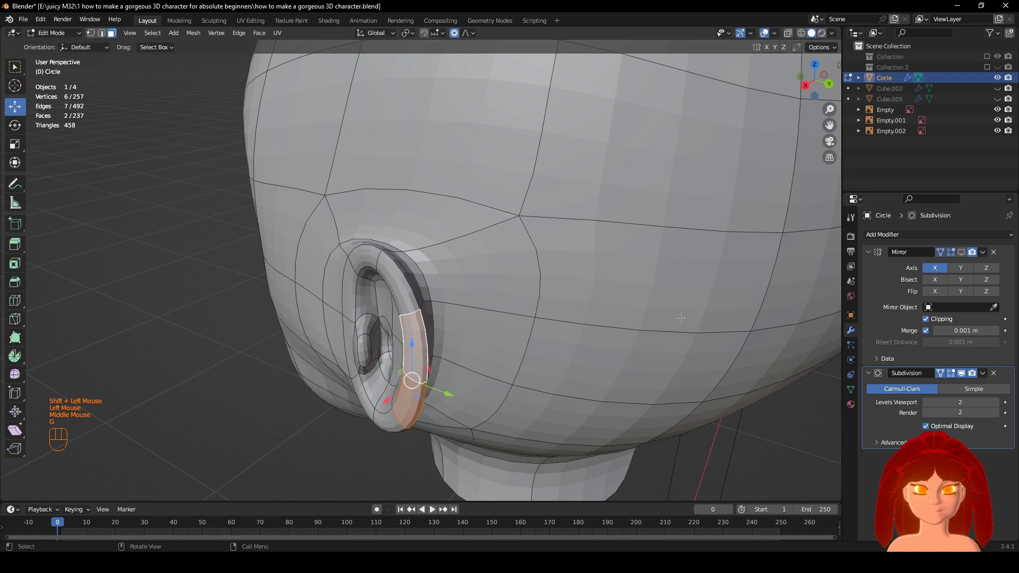
{"action": "key", "text": "KP_1"}
{"action": "scroll", "coordinate": [548, 345], "scroll_direction": "up", "scroll_amount": 2}
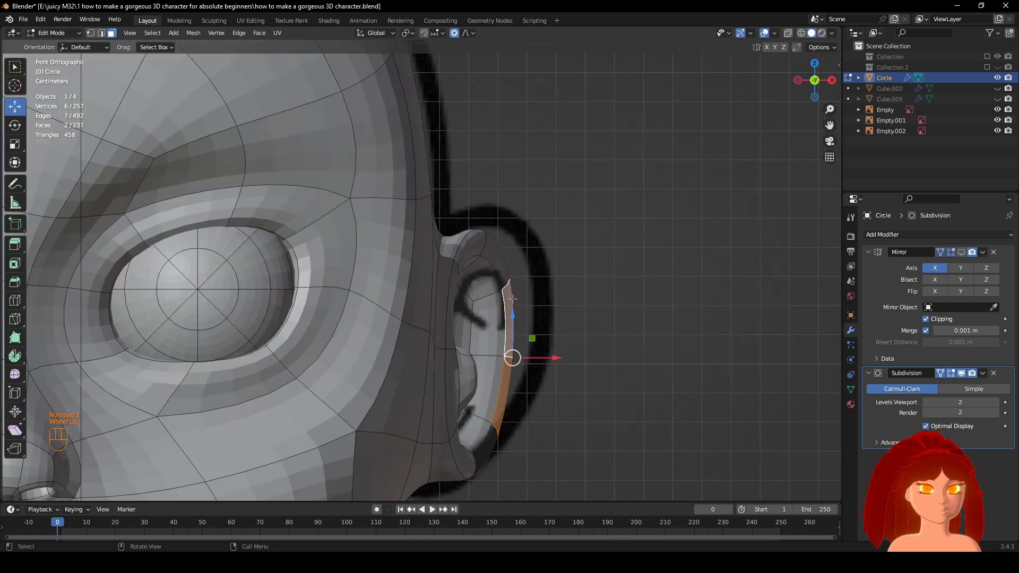
{"action": "left_click_drag", "start_coordinate": [555, 315], "coordinate": [581, 313]}
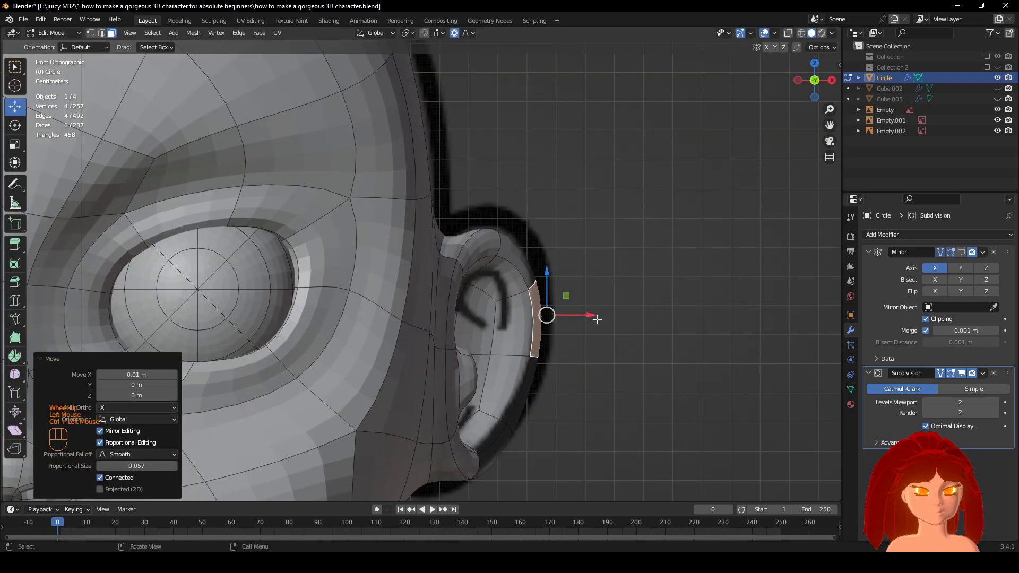
Hide the overlays, check the half head at an angle, and undo the last change to the ear.
{"action": "middle_click_drag", "start_coordinate": [582, 313], "coordinate": [557, 344]}
{"action": "scroll", "coordinate": [480, 339], "scroll_direction": "down", "scroll_amount": 3}
{"action": "left_click", "coordinate": [764, 32]}
{"action": "scroll", "coordinate": [709, 183], "scroll_direction": "down", "scroll_amount": 2}
{"action": "middle_click_drag", "start_coordinate": [709, 183], "coordinate": [690, 238]}
{"action": "key", "text": "ctrl+z"}
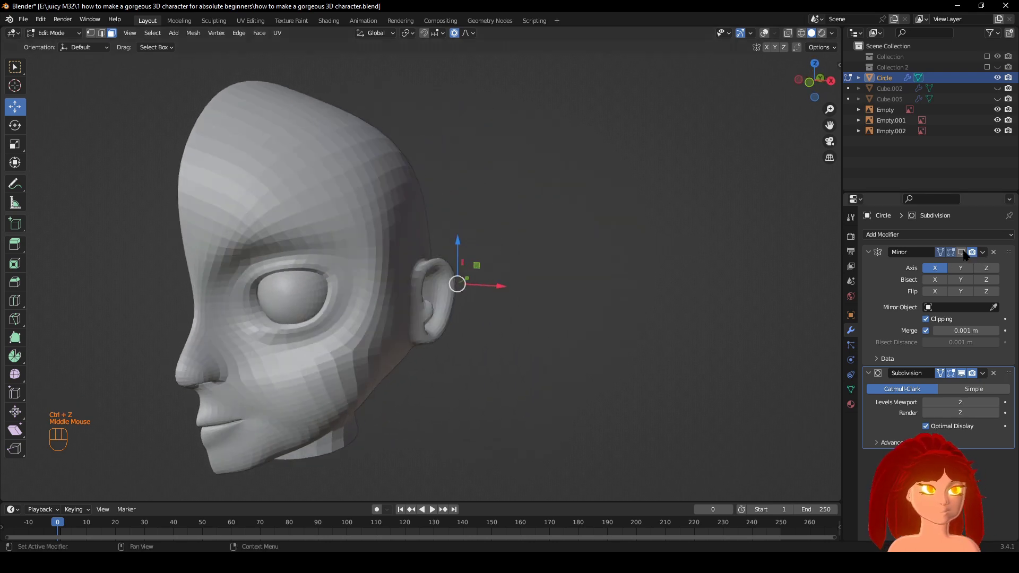
Turn on the Mirror modifier's viewport display and check the whole head from several angles and the right side.
{"action": "left_click", "coordinate": [962, 253]}
{"action": "middle_click_drag", "start_coordinate": [483, 325], "coordinate": [533, 339], "text": "shift"}
{"action": "scroll", "coordinate": [610, 272], "scroll_direction": "up", "scroll_amount": 1, "text": "shift"}
{"action": "scroll", "coordinate": [542, 268], "scroll_direction": "down", "scroll_amount": 1, "text": "shift"}
{"action": "scroll", "coordinate": [534, 339], "scroll_direction": "up", "scroll_amount": 1}
{"action": "middle_click_drag", "start_coordinate": [533, 340], "coordinate": [562, 313]}
{"action": "scroll", "coordinate": [511, 352], "scroll_direction": "down", "scroll_amount": 4}
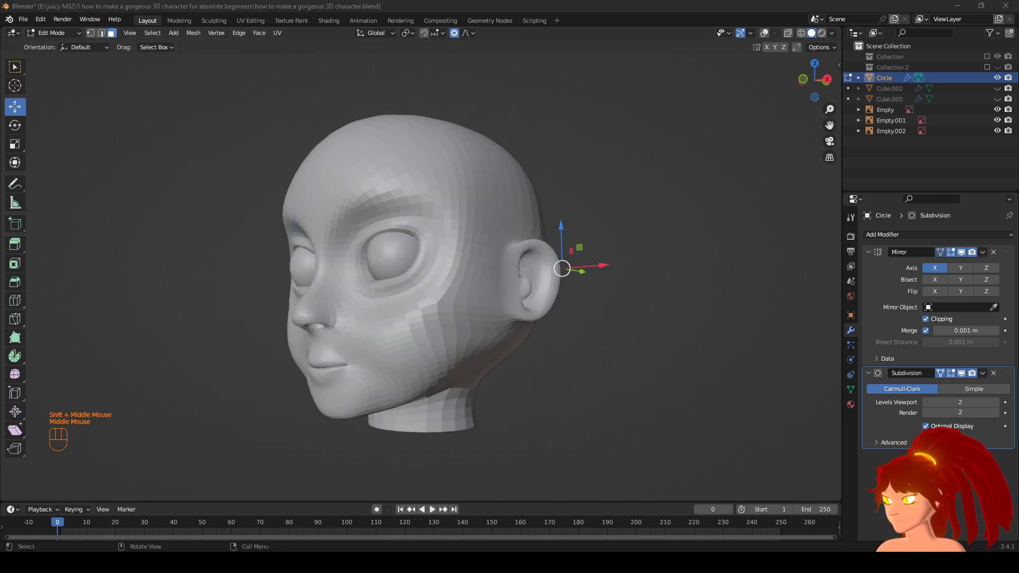
{"action": "middle_click_drag", "start_coordinate": [331, 270], "coordinate": [349, 293]}
{"action": "key", "text": "KP_3"}
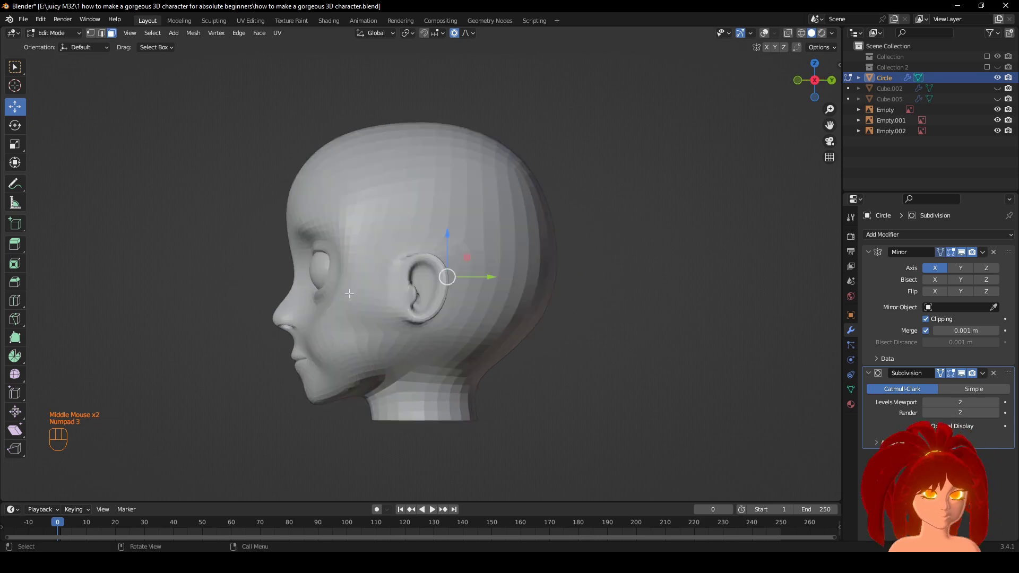
Try to rotate the lower rear part of the ear's rim in the right side view.
{"action": "scroll", "coordinate": [448, 273], "scroll_direction": "up", "scroll_amount": 6}
{"action": "left_click", "coordinate": [764, 33]}
{"action": "middle_click_drag", "start_coordinate": [493, 340], "coordinate": [493, 287], "text": "shift"}
{"action": "scroll", "coordinate": [493, 287], "scroll_direction": "up", "scroll_amount": 2}
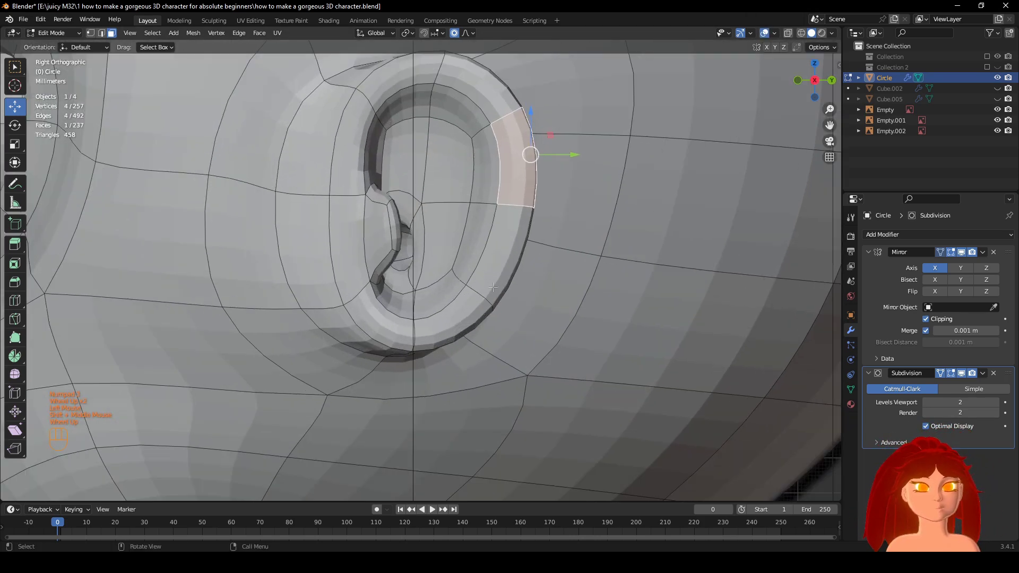
{"action": "key", "text": "r"}
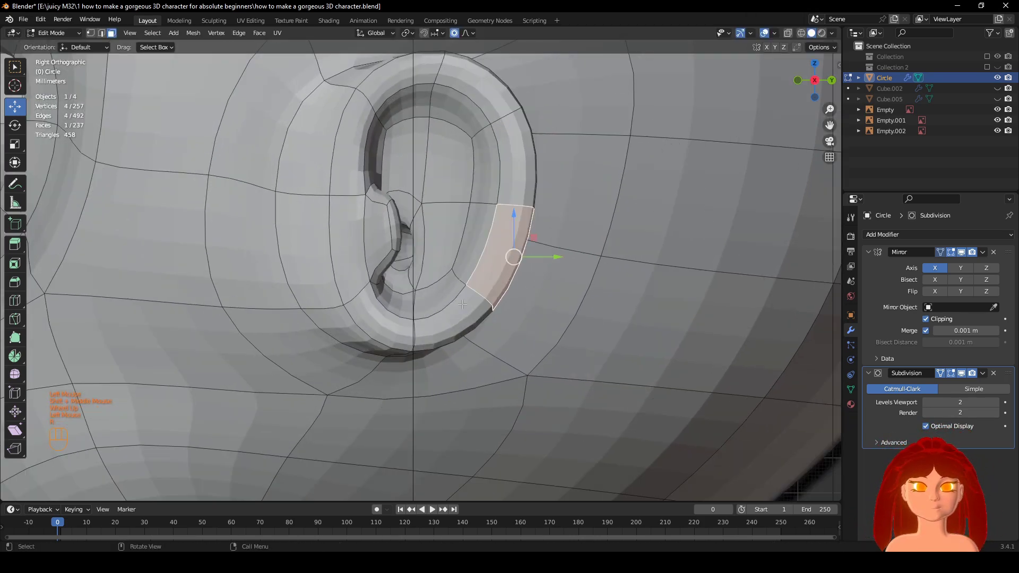
{"action": "left_click", "coordinate": [523, 340]}
{"action": "left_click", "coordinate": [764, 33]}
{"action": "scroll", "coordinate": [720, 144], "scroll_direction": "down", "scroll_amount": 2}
{"action": "key", "text": "r"}
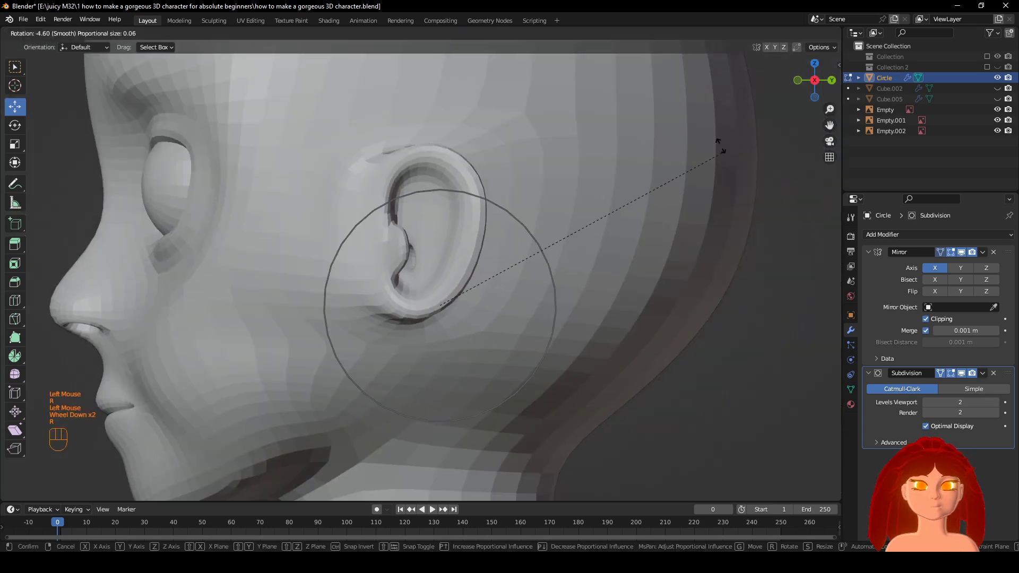
{"action": "scroll", "coordinate": [696, 85], "scroll_direction": "down", "scroll_amount": 1}
{"action": "right_click", "coordinate": [696, 84]}
Rotate the upper rear face of the ear's rim by -14.3° with a 0.063 proportional size in the side view.
{"action": "key", "text": "r"}
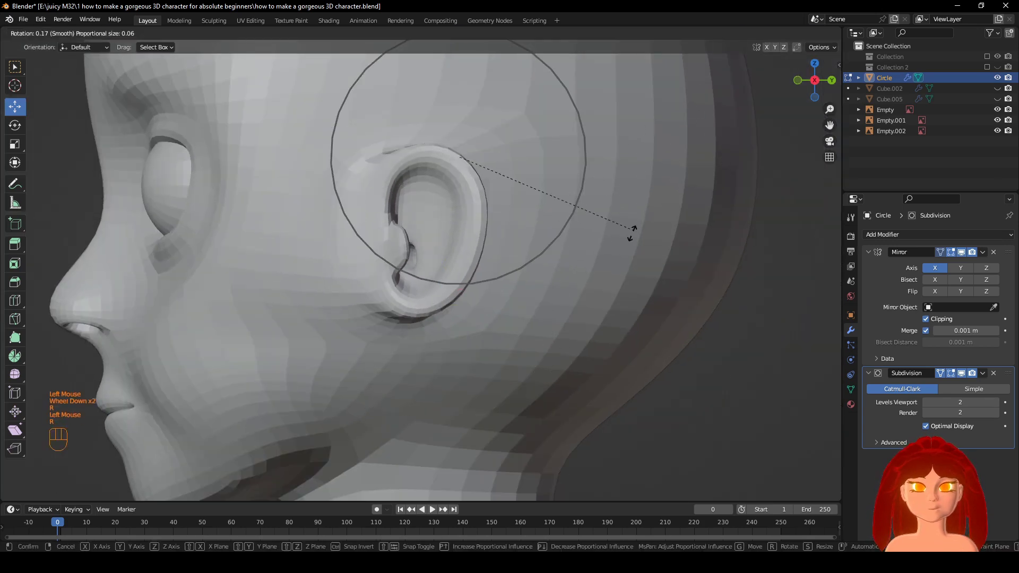
{"action": "left_click", "coordinate": [592, 159]}
{"action": "key", "text": "r"}
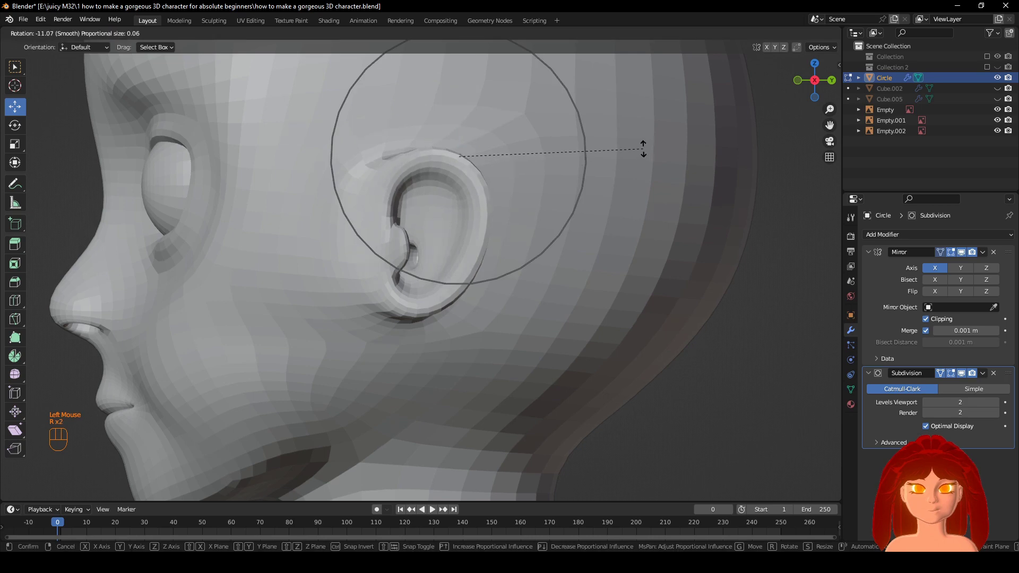
{"action": "left_click", "coordinate": [652, 134]}
{"action": "key", "text": "r"}
{"action": "left_click", "coordinate": [663, 97]}
{"action": "scroll", "coordinate": [658, 170], "scroll_direction": "up", "scroll_amount": 5}
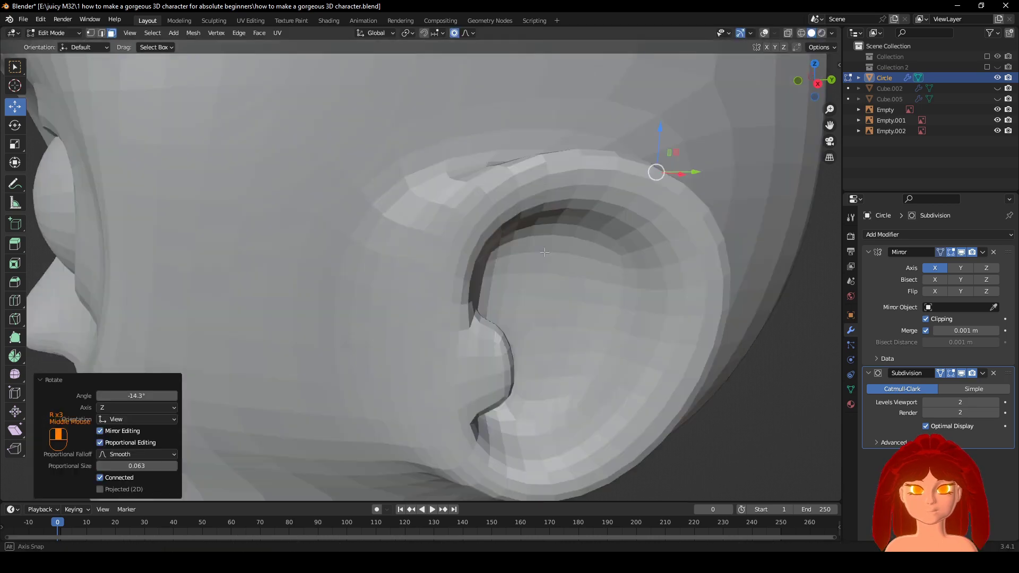
Rotate the ear's upper rim further from a slightly angled side view with proportional editing.
{"action": "scroll", "coordinate": [534, 230], "scroll_direction": "down", "scroll_amount": 2}
{"action": "mouse_move", "coordinate": [534, 231]}
{"action": "middle_mouse_down"}
{"action": "mouse_move", "coordinate": [578, 207]}
{"action": "mouse_move", "coordinate": [536, 229]}
{"action": "middle_mouse_up"}
{"action": "middle_click_drag", "start_coordinate": [618, 180], "coordinate": [517, 255], "text": "shift"}
{"action": "key", "text": "r"}
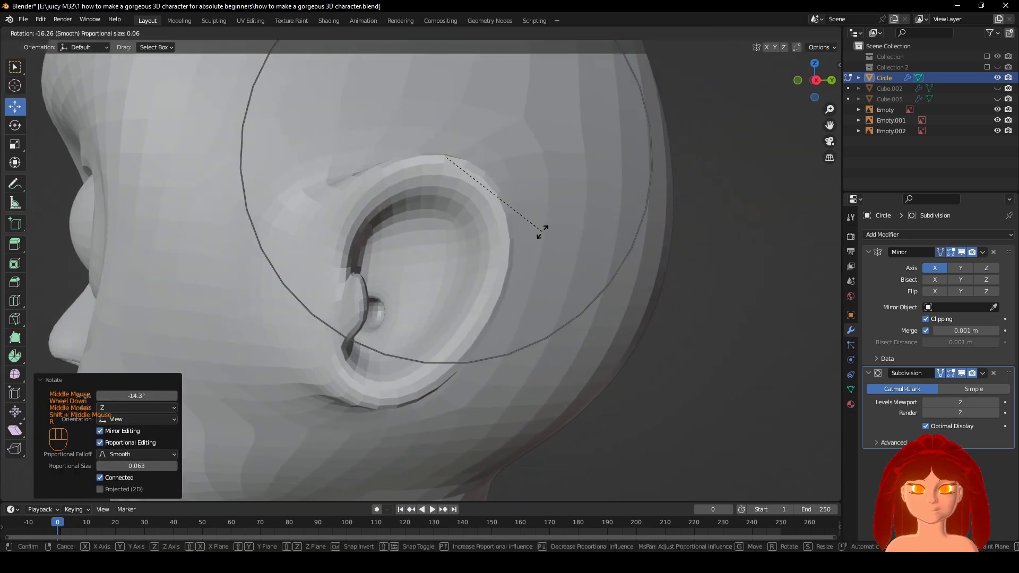
{"action": "left_click", "coordinate": [537, 233]}
{"action": "key", "text": "r"}
{"action": "left_click", "coordinate": [553, 209]}
Compare the ear before and after the last two rotations by undoing and redoing them.
{"action": "scroll", "coordinate": [553, 212], "scroll_direction": "down", "scroll_amount": 2}
{"action": "middle_click_drag", "start_coordinate": [553, 218], "coordinate": [546, 260]}
{"action": "key", "text": "ctrl+z"}
{"action": "key", "text": "ctrl+z"}
{"action": "scroll", "coordinate": [544, 264], "scroll_direction": "up", "scroll_amount": 3}
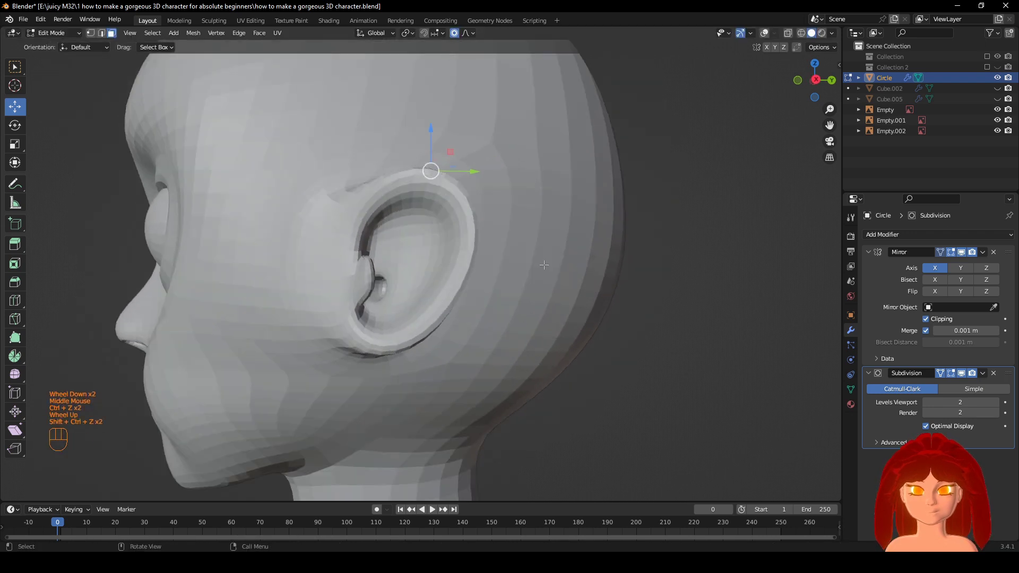
Show the overlays, turn off the Subdivision modifier's viewport display, and examine the base mesh around the ear's upper rim.
{"action": "left_click", "coordinate": [764, 33]}
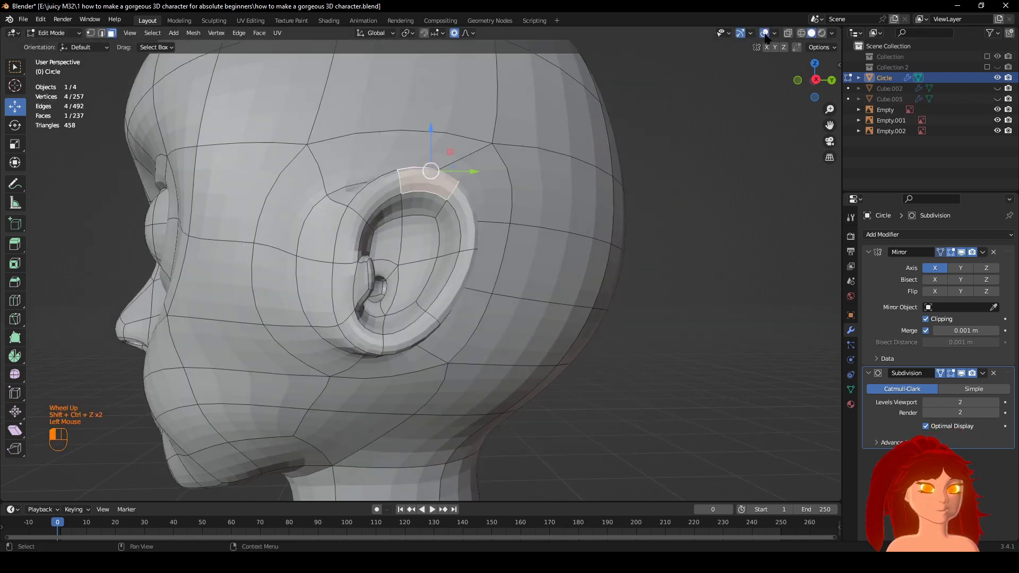
{"action": "middle_click_drag", "start_coordinate": [637, 265], "coordinate": [743, 276]}
{"action": "left_click", "coordinate": [962, 373]}
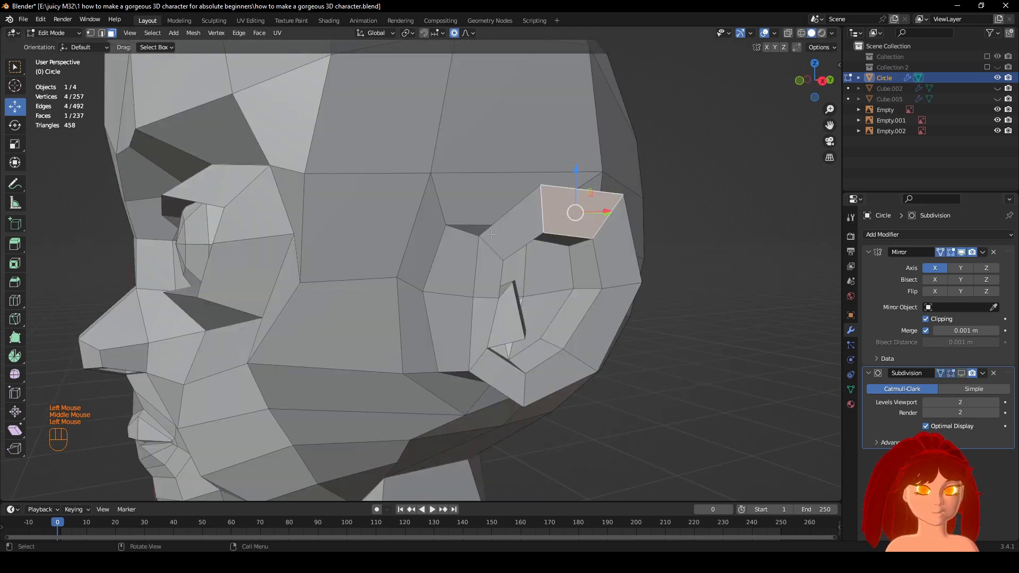
{"action": "key", "text": "KP_Decimal"}
{"action": "scroll", "coordinate": [514, 231], "scroll_direction": "down", "scroll_amount": 2}
{"action": "middle_click_drag", "start_coordinate": [514, 231], "coordinate": [583, 196]}
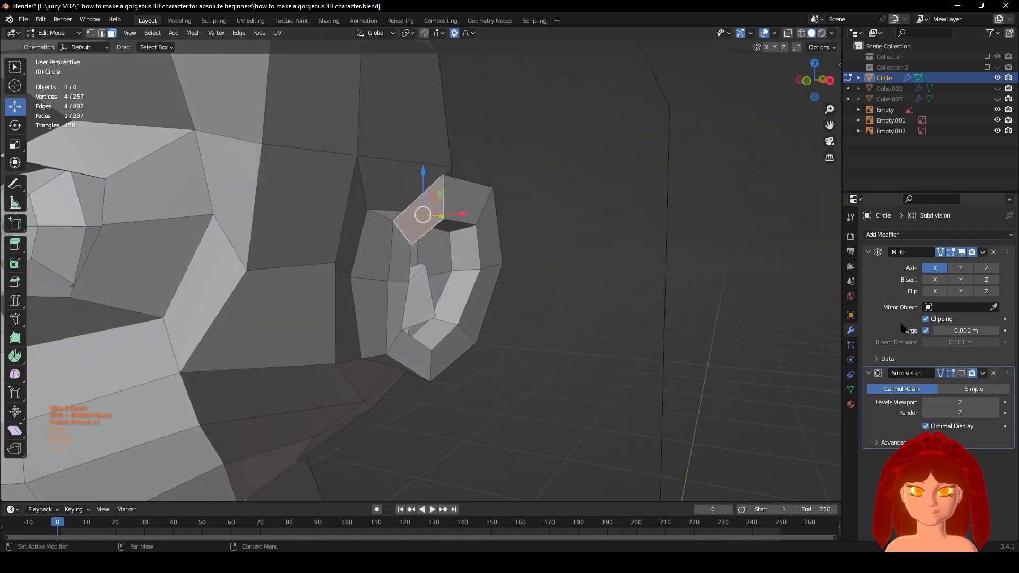
Turn the Subdivision display back on and check the ear with and without overlays from the side and front.
{"action": "left_click", "coordinate": [969, 374]}
{"action": "middle_click_drag", "start_coordinate": [637, 265], "coordinate": [596, 274]}
{"action": "left_click", "coordinate": [764, 33]}
{"action": "scroll", "coordinate": [456, 223], "scroll_direction": "down", "scroll_amount": 2}
{"action": "middle_click_drag", "start_coordinate": [456, 223], "coordinate": [531, 215]}
{"action": "middle_click_drag", "start_coordinate": [531, 228], "coordinate": [491, 226], "text": "shift"}
{"action": "scroll", "coordinate": [494, 254], "scroll_direction": "up", "scroll_amount": 4}
{"action": "left_click", "coordinate": [764, 33]}
{"action": "middle_click_drag", "start_coordinate": [404, 181], "coordinate": [426, 176]}
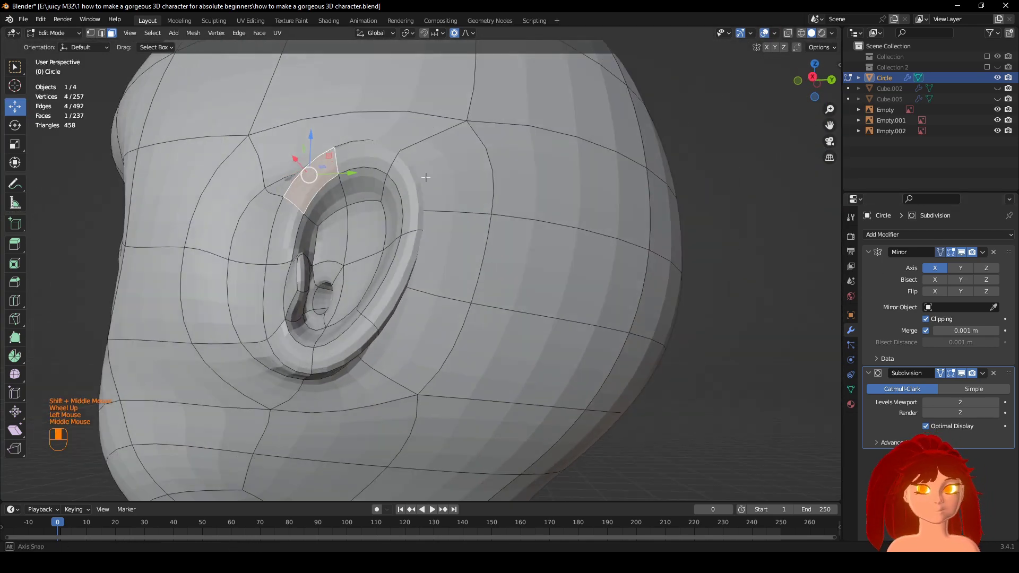
Turn off proportional editing and select the two outer edges at the rear of the ear's rim.
{"action": "left_click", "coordinate": [454, 34]}
{"action": "middle_click_drag", "start_coordinate": [456, 106], "coordinate": [584, 222]}
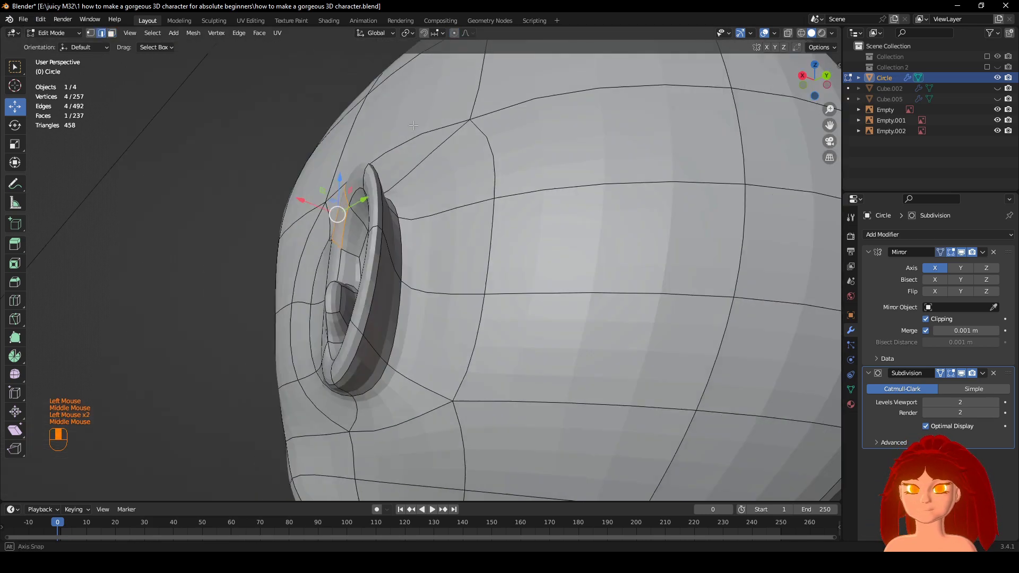
{"action": "left_click", "coordinate": [961, 373]}
{"action": "middle_click_drag", "start_coordinate": [531, 265], "coordinate": [344, 263]}
{"action": "middle_click_drag", "start_coordinate": [373, 315], "coordinate": [396, 274]}
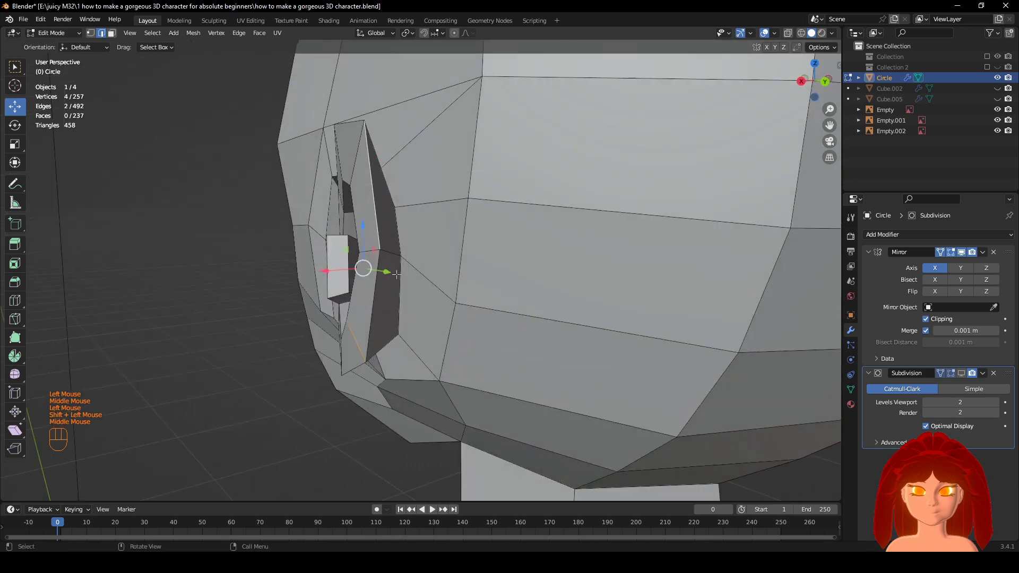
{"action": "left_click", "coordinate": [961, 373]}
Move the two rear rim edges -0.00242 m in Y after undoing the trial moves.
{"action": "middle_click_drag", "start_coordinate": [467, 241], "coordinate": [494, 233]}
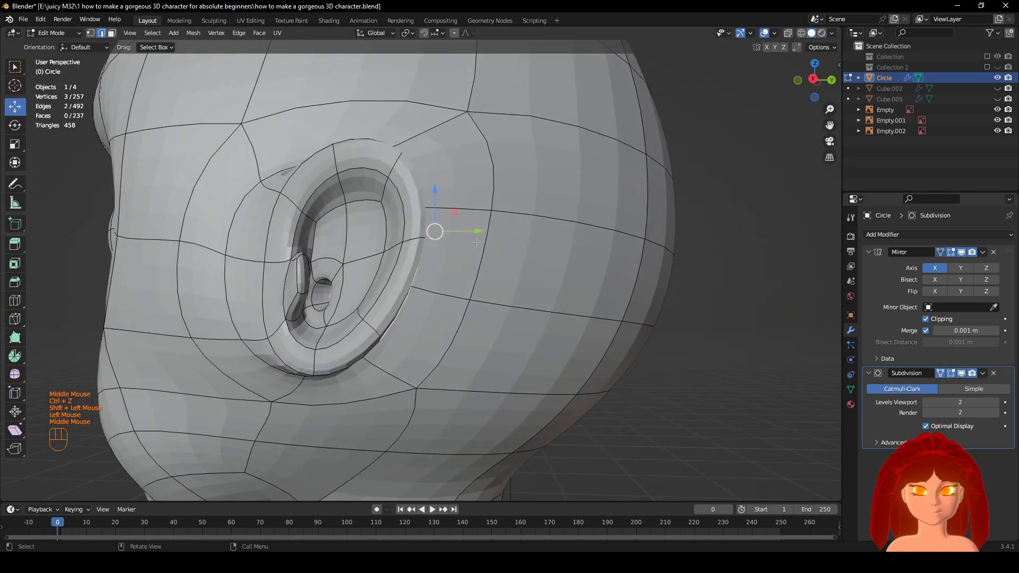
{"action": "left_click_drag", "start_coordinate": [493, 231], "coordinate": [500, 234]}
{"action": "key", "text": "ctrl+z"}
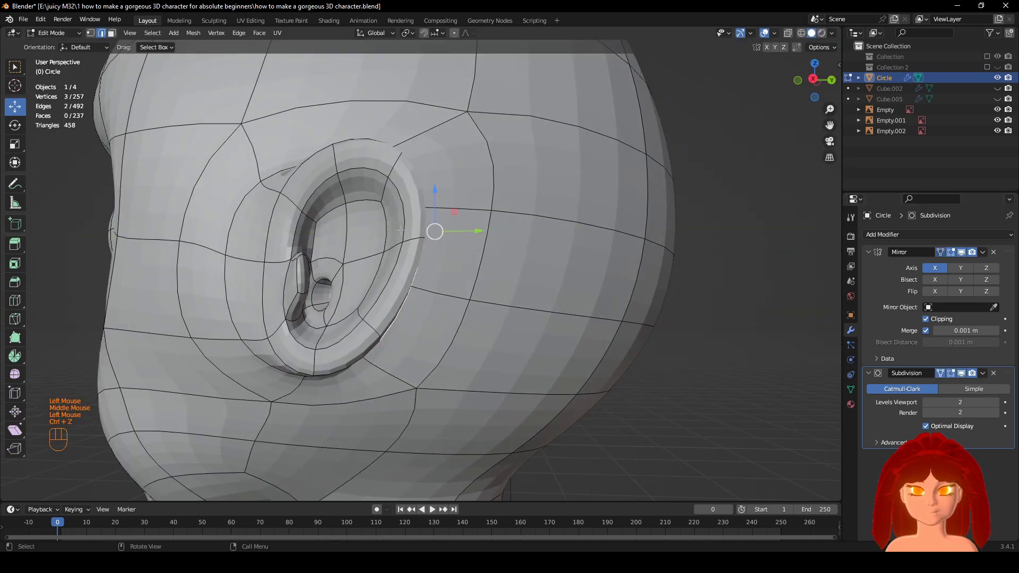
{"action": "left_click_drag", "start_coordinate": [421, 239], "coordinate": [404, 238]}
{"action": "middle_click_drag", "start_coordinate": [404, 238], "coordinate": [412, 271]}
{"action": "key", "text": "ctrl+z"}
{"action": "left_click_drag", "start_coordinate": [411, 258], "coordinate": [403, 258]}
{"action": "middle_click_drag", "start_coordinate": [403, 258], "coordinate": [357, 260]}
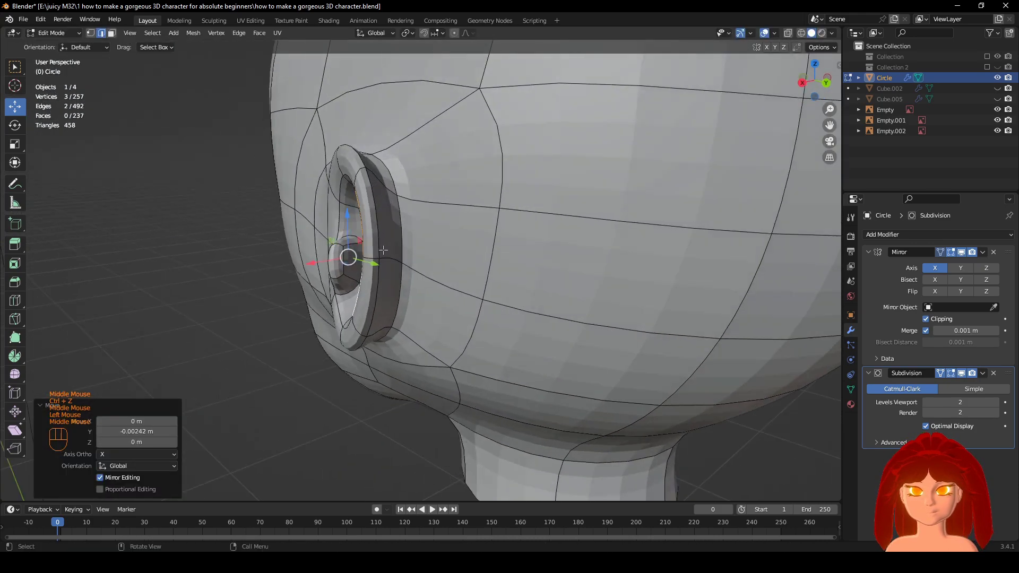
Try another small move of the ear's rear rim, undo it, and check the ear without overlays.
{"action": "left_click", "coordinate": [379, 231]}
{"action": "middle_click_drag", "start_coordinate": [419, 267], "coordinate": [503, 254]}
{"action": "left_click_drag", "start_coordinate": [503, 254], "coordinate": [506, 257]}
{"action": "middle_click_drag", "start_coordinate": [506, 257], "coordinate": [573, 280]}
{"action": "key", "text": "ctrl+z"}
{"action": "left_click", "coordinate": [764, 34]}
{"action": "middle_click_drag", "start_coordinate": [696, 121], "coordinate": [644, 165]}
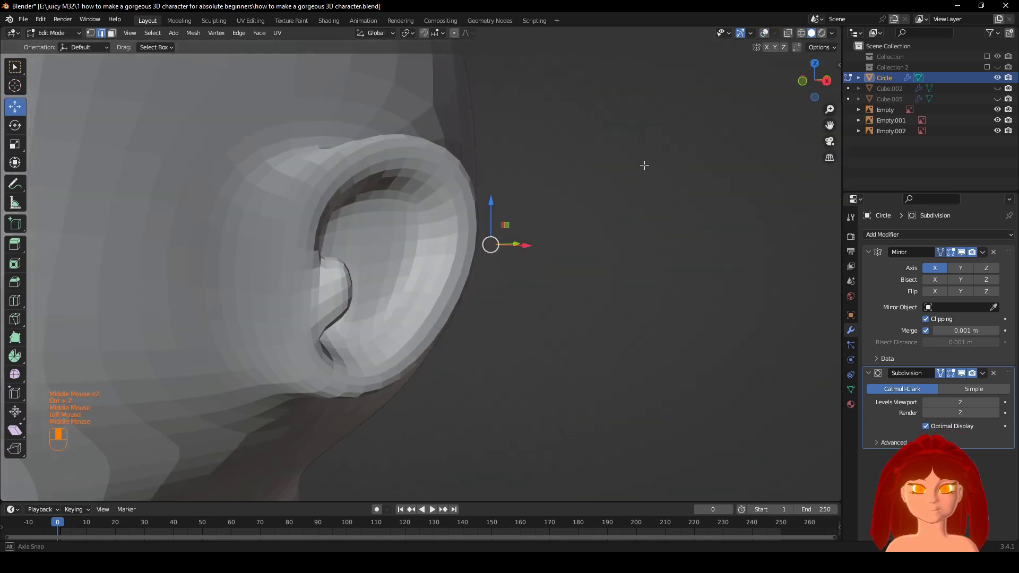
Show the overlays, turn off the Subdivision display, and select the two long edges of the small flap at the ear opening.
{"action": "left_click", "coordinate": [764, 33]}
{"action": "left_click", "coordinate": [961, 373]}
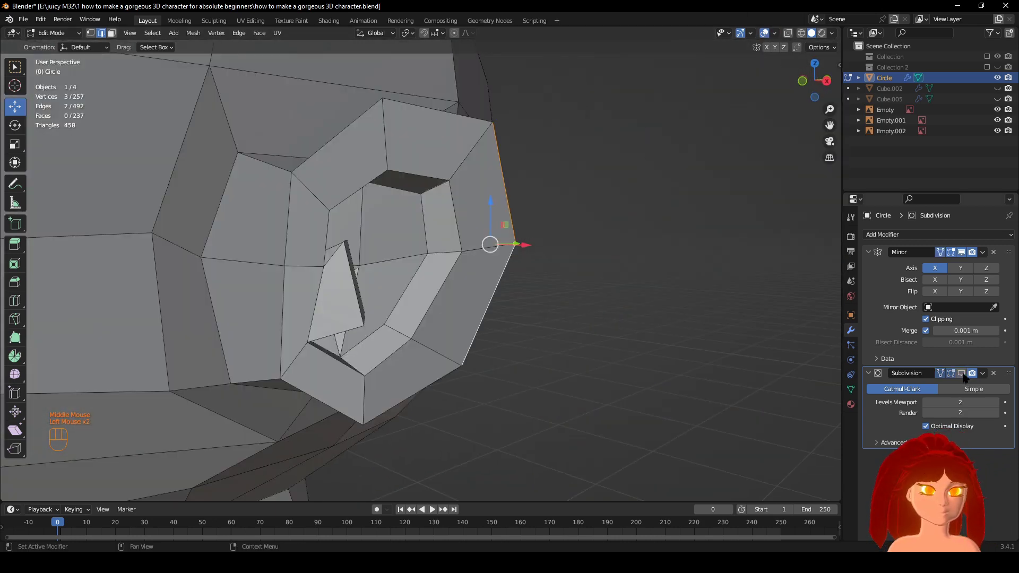
{"action": "key", "text": "KP_Decimal"}
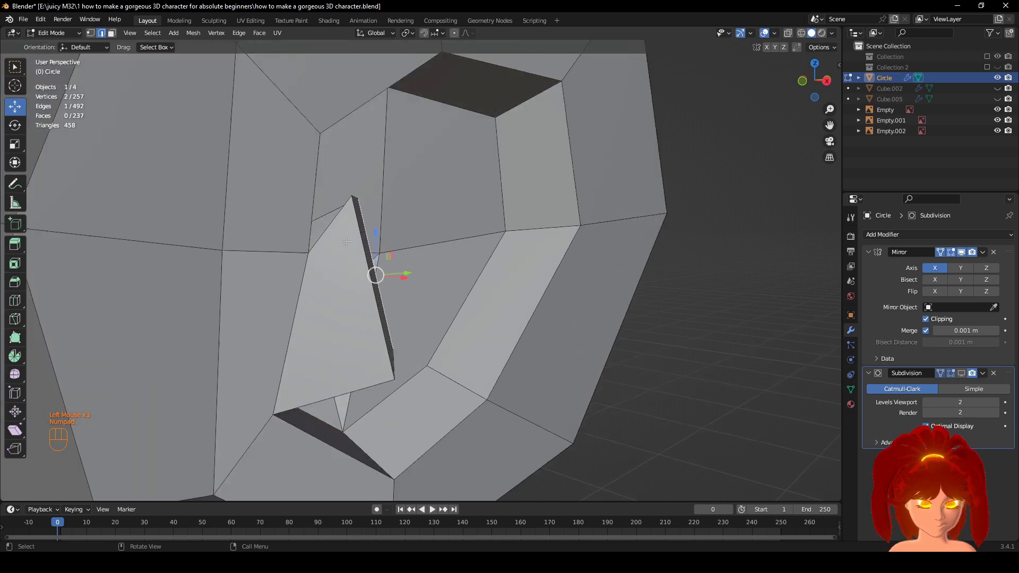
{"action": "scroll", "coordinate": [380, 268], "scroll_direction": "down", "scroll_amount": 2}
{"action": "middle_click_drag", "start_coordinate": [380, 269], "coordinate": [372, 270]}
{"action": "scroll", "coordinate": [369, 270], "scroll_direction": "up", "scroll_amount": 1}
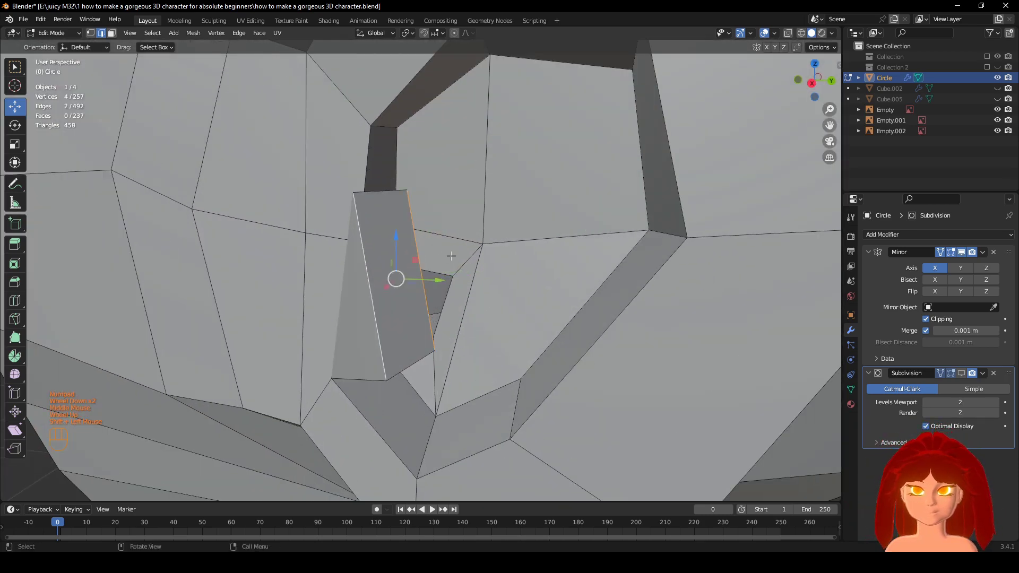
Move the flap's two edges by about -0.004 m in X and 0.004 m in Y, and rotate them.
{"action": "middle_click_drag", "start_coordinate": [451, 256], "coordinate": [499, 260]}
{"action": "key", "text": "g"}
{"action": "left_click", "coordinate": [506, 298]}
{"action": "middle_click_drag", "start_coordinate": [552, 318], "coordinate": [511, 340]}
{"action": "key", "text": "g"}
{"action": "left_click", "coordinate": [512, 340]}
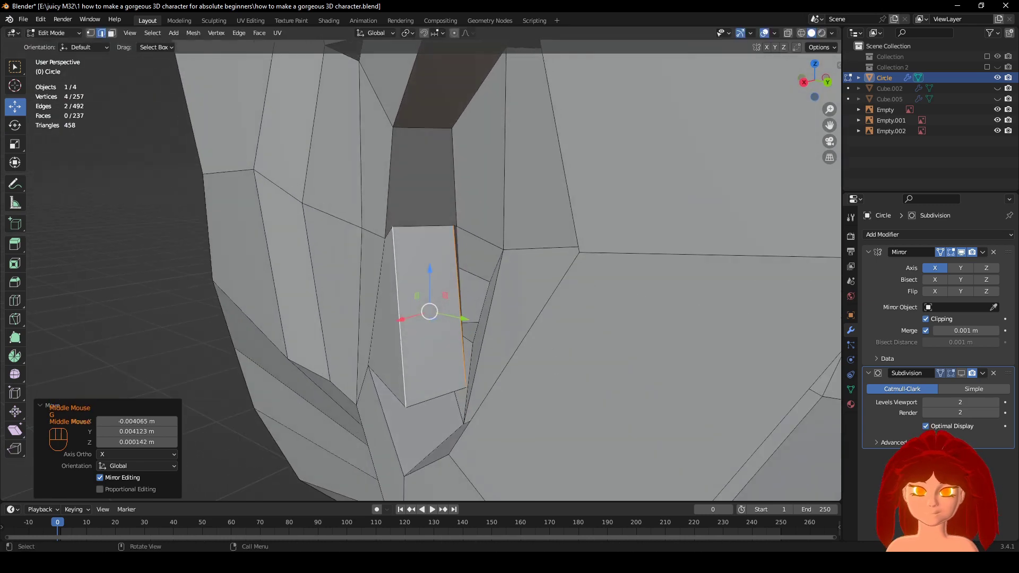
{"action": "key", "text": "r"}
{"action": "left_click", "coordinate": [715, 369]}
Turn the Subdivision display back on and rotate the ear flap's two edges by -5.94° in the current view.
{"action": "left_click", "coordinate": [960, 375]}
{"action": "middle_click_drag", "start_coordinate": [504, 313], "coordinate": [528, 292]}
{"action": "key", "text": "g"}
{"action": "right_click", "coordinate": [607, 322]}
{"action": "key", "text": "r"}
{"action": "left_click", "coordinate": [510, 295]}
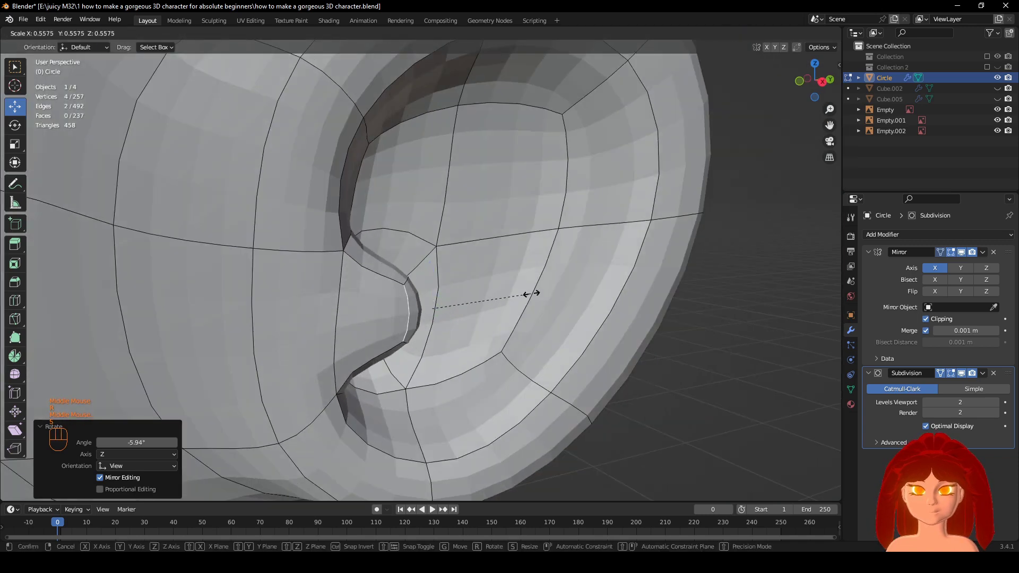
Compare the ear and its flap with the reference drawing in the right side wireframe view and in solid shading.
{"action": "scroll", "coordinate": [507, 310], "scroll_direction": "down", "scroll_amount": 2}
{"action": "key", "text": "KP_3"}
{"action": "key", "text": "g"}
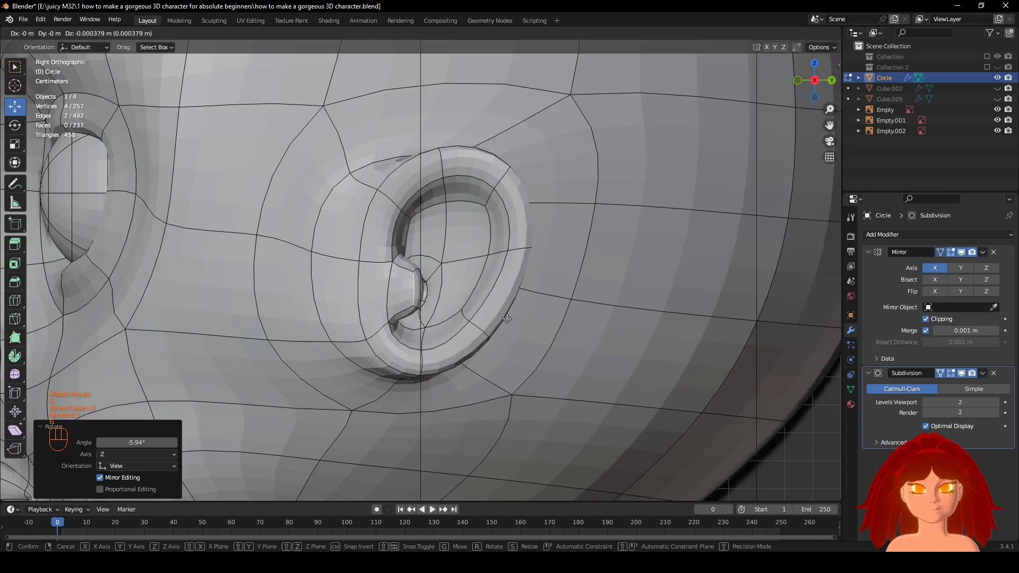
{"action": "right_click", "coordinate": [512, 326]}
{"action": "key", "text": "z"}
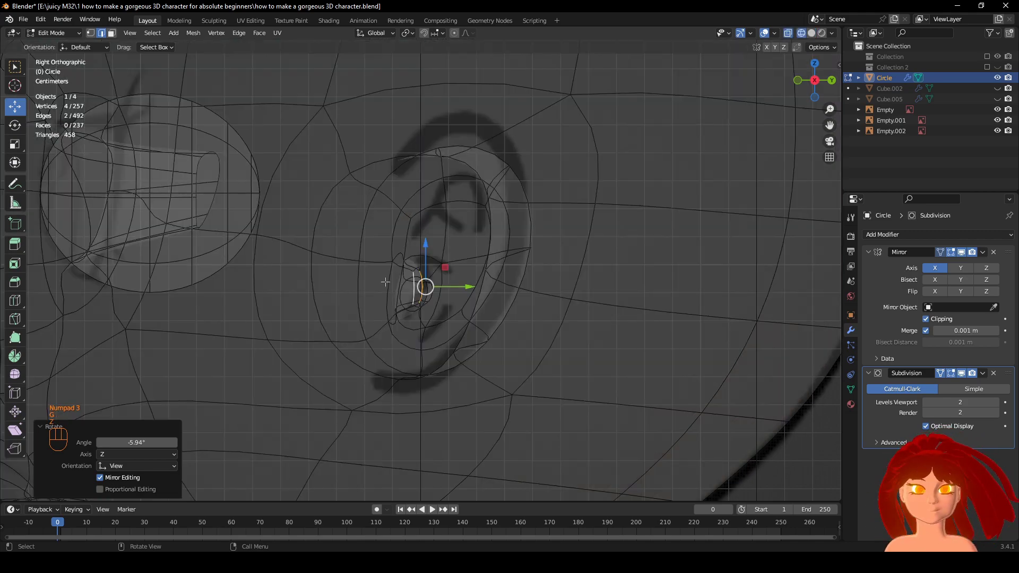
{"action": "scroll", "coordinate": [519, 278], "scroll_direction": "up", "scroll_amount": 4}
{"action": "key", "text": "z"}
{"action": "scroll", "coordinate": [575, 291], "scroll_direction": "down", "scroll_amount": 1}
{"action": "mouse_move", "coordinate": [575, 292]}
{"action": "middle_mouse_down"}
{"action": "mouse_move", "coordinate": [617, 302]}
{"action": "mouse_move", "coordinate": [451, 290]}
{"action": "mouse_move", "coordinate": [443, 204]}
{"action": "mouse_move", "coordinate": [448, 223]}
{"action": "mouse_move", "coordinate": [546, 291]}
{"action": "mouse_move", "coordinate": [459, 366]}
{"action": "mouse_move", "coordinate": [520, 167]}
{"action": "mouse_move", "coordinate": [552, 340]}
{"action": "middle_mouse_up"}
{"action": "scroll", "coordinate": [573, 293], "scroll_direction": "down", "scroll_amount": 5}
{"action": "scroll", "coordinate": [451, 289], "scroll_direction": "up", "scroll_amount": 2}
{"action": "scroll", "coordinate": [451, 289], "scroll_direction": "down", "scroll_amount": 1}
Compare the flap's recent changes using undo and redo, and check the head without overlays from above and the side.
{"action": "key", "text": "ctrl+z"}
{"action": "key", "text": "ctrl+z"}
{"action": "key", "text": "ctrl+shift+z"}
{"action": "left_click", "coordinate": [765, 33]}
{"action": "scroll", "coordinate": [539, 212], "scroll_direction": "down", "scroll_amount": 3}
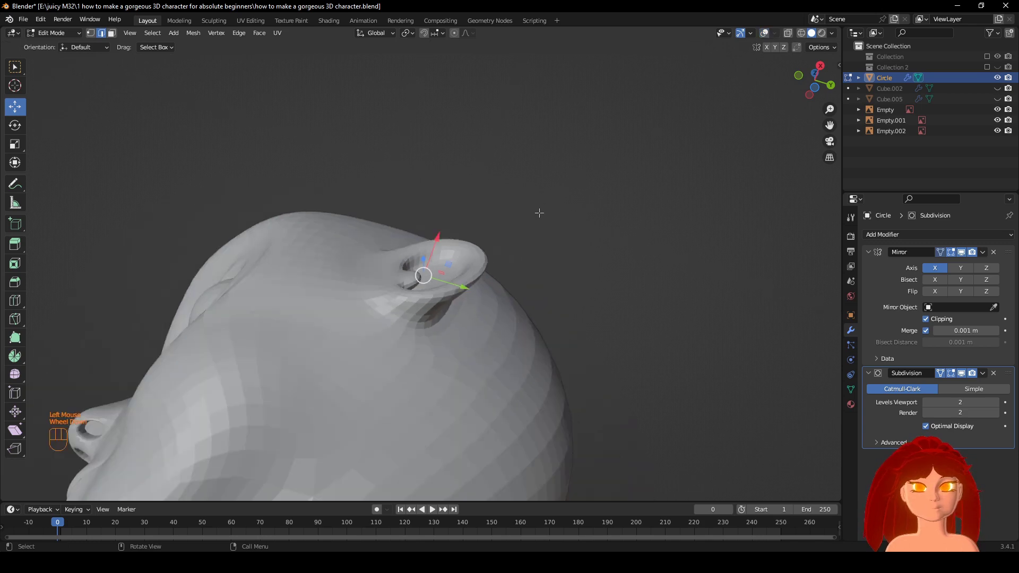
{"action": "middle_click_drag", "start_coordinate": [539, 212], "coordinate": [566, 223]}
{"action": "scroll", "coordinate": [593, 293], "scroll_direction": "down", "scroll_amount": 3}
{"action": "key", "text": "KP_3"}
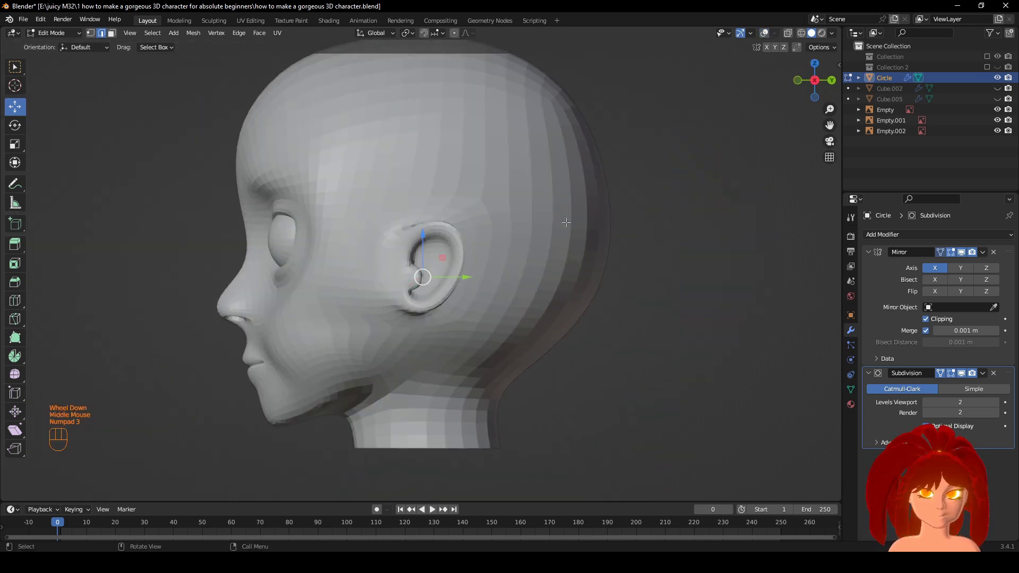
Show the overlays and compare the ear's position with the reference drawing in the right side wireframe view.
{"action": "left_click", "coordinate": [765, 33]}
{"action": "key", "text": "z"}
{"action": "scroll", "coordinate": [539, 132], "scroll_direction": "up", "scroll_amount": 2}
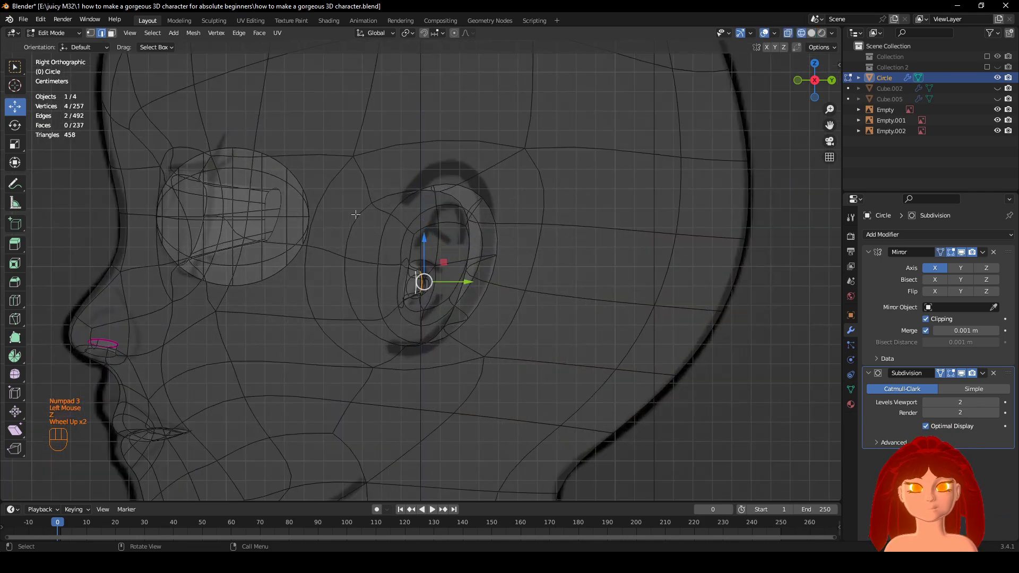
{"action": "key", "text": "z"}
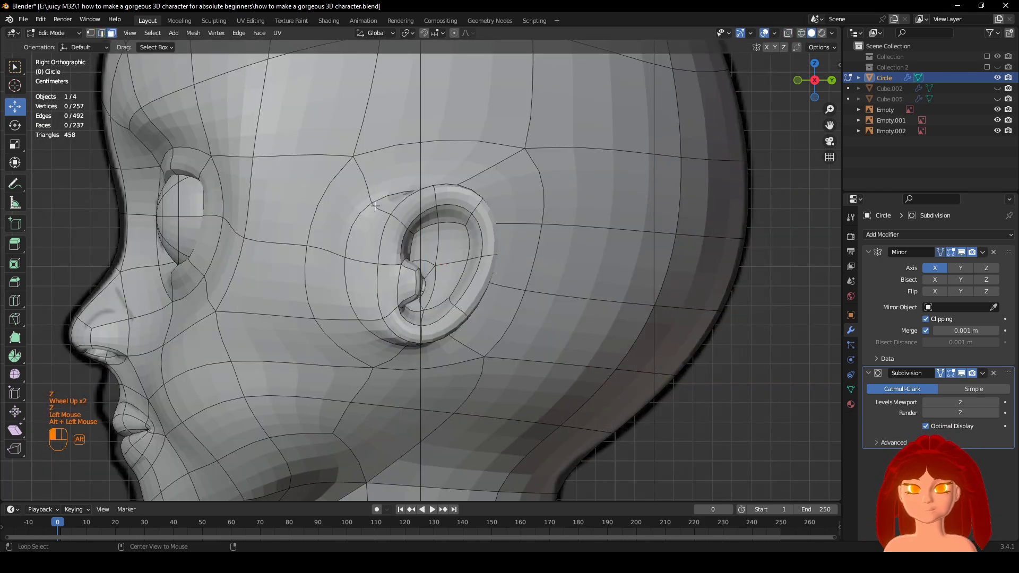
Select the whole ear's faces by hiding the surrounding face loop, selecting the linked ear faces, and revealing the loop selected.
{"action": "middle_click_drag", "start_coordinate": [385, 208], "coordinate": [458, 296]}
{"action": "key", "text": "l"}
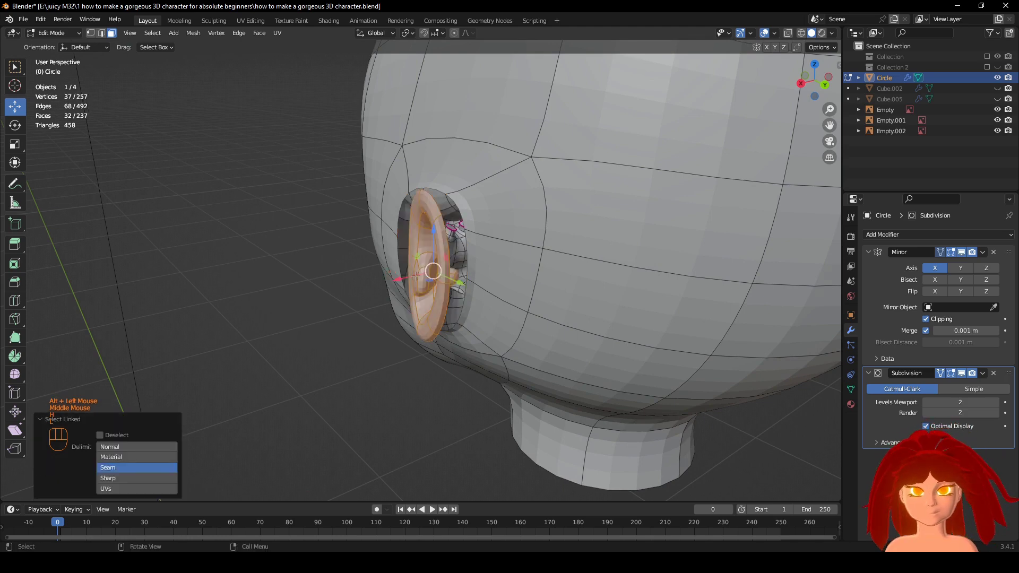
{"action": "key", "text": "alt+h"}
{"action": "key", "text": "KP_3"}
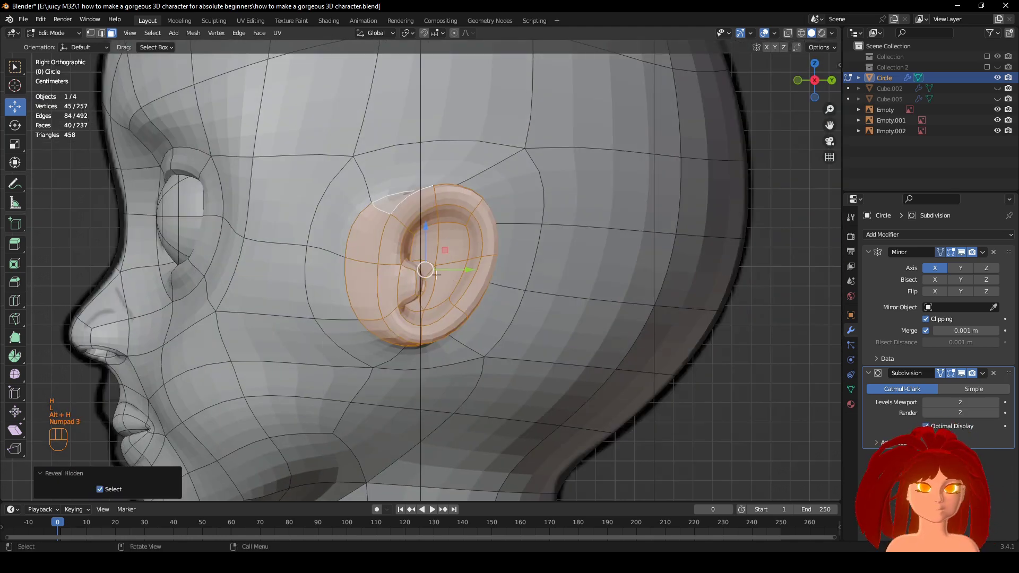
Undo the trial move and shift the whole ear -0.01 m in Y using connected proportional editing with size 0.063.
{"action": "left_click_drag", "start_coordinate": [469, 277], "coordinate": [443, 269]}
{"action": "key", "text": "ctrl+z"}
{"action": "scroll", "coordinate": [443, 269], "scroll_direction": "down", "scroll_amount": 2}
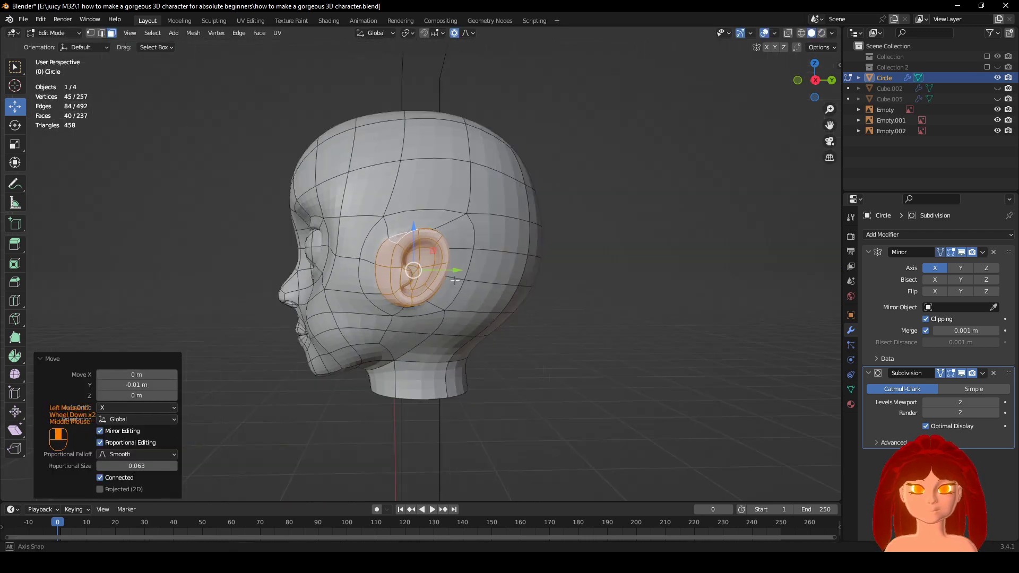
Hide the overlays and compare the ear before and after its last shift using undo and redo.
{"action": "middle_click_drag", "start_coordinate": [443, 269], "coordinate": [515, 282]}
{"action": "left_click", "coordinate": [764, 33]}
{"action": "middle_click_drag", "start_coordinate": [610, 101], "coordinate": [500, 249]}
{"action": "key", "text": "ctrl+z"}
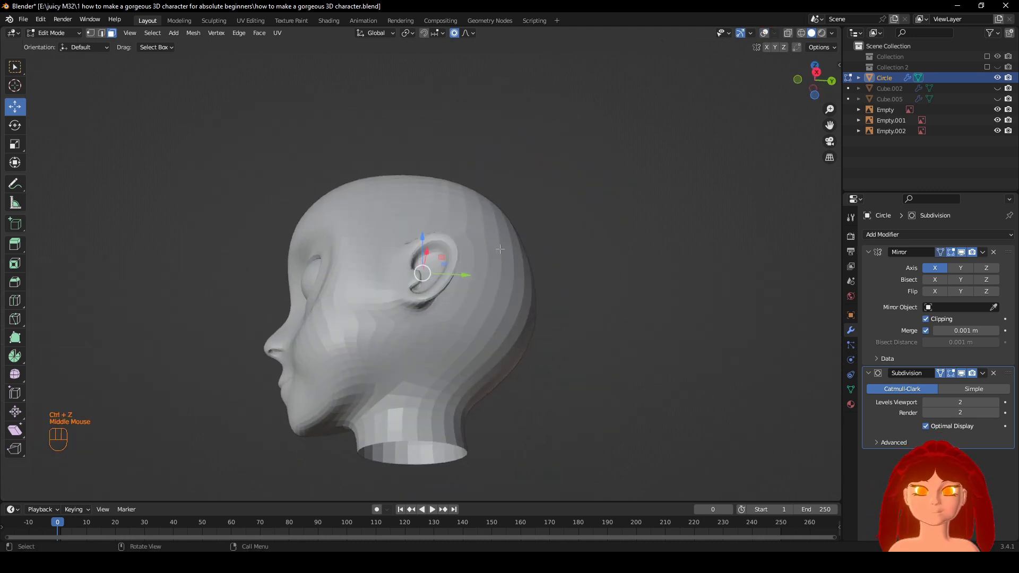
{"action": "key", "text": "ctrl+shift+z"}
{"action": "middle_click_drag", "start_coordinate": [499, 249], "coordinate": [489, 320]}
{"action": "scroll", "coordinate": [489, 320], "scroll_direction": "up", "scroll_amount": 2}
{"action": "key", "text": "ctrl+z"}
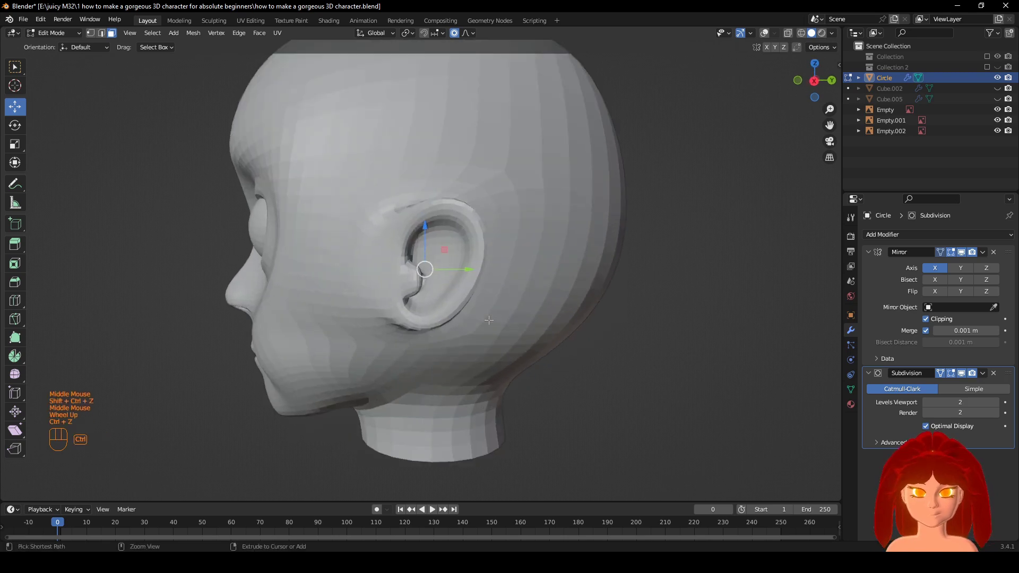
Nudge the selected ear along Y, then -0.004985 m in X with connected proportional editing of size 0.047, and compare the change from the front.
{"action": "key", "text": "KP_3"}
{"action": "scroll", "coordinate": [451, 265], "scroll_direction": "up", "scroll_amount": 2}
{"action": "left_click_drag", "start_coordinate": [474, 268], "coordinate": [449, 262], "text": "ctrl"}
{"action": "scroll", "coordinate": [449, 262], "scroll_direction": "down", "scroll_amount": 2}
{"action": "middle_click_drag", "start_coordinate": [449, 262], "coordinate": [517, 243]}
{"action": "scroll", "coordinate": [419, 270], "scroll_direction": "up", "scroll_amount": 1}
{"action": "left_click_drag", "start_coordinate": [518, 243], "coordinate": [509, 244]}
{"action": "scroll", "coordinate": [509, 244], "scroll_direction": "up", "scroll_amount": 1}
{"action": "middle_click_drag", "start_coordinate": [509, 244], "coordinate": [491, 268]}
{"action": "key", "text": "KP_1"}
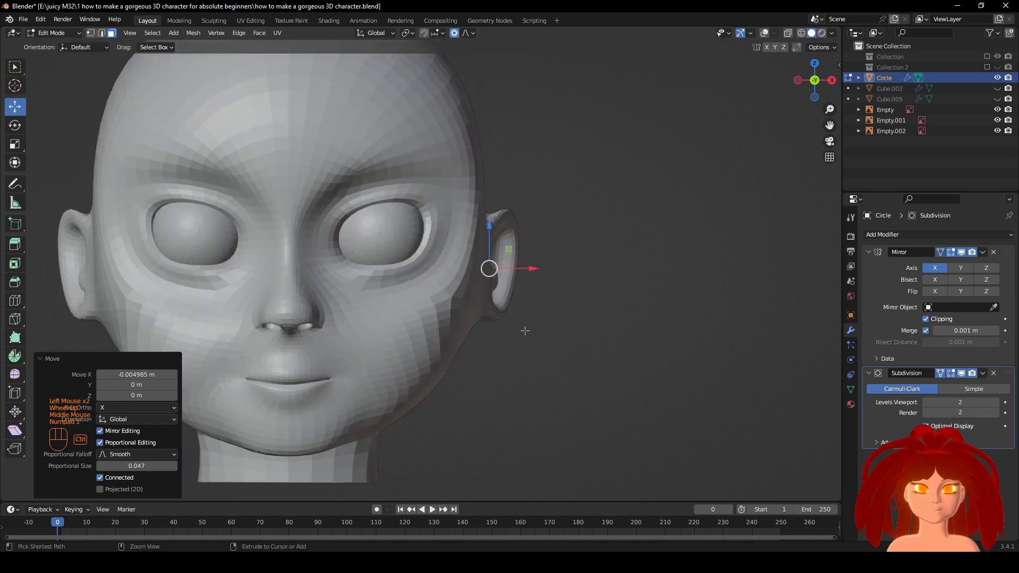
{"action": "key", "text": "ctrl+z"}
{"action": "key", "text": "ctrl+shift+z"}
Rotate the ear 3.49° in the front view with proportional size 0.039 and compare the result using undo and redo.
{"action": "key", "text": "r"}
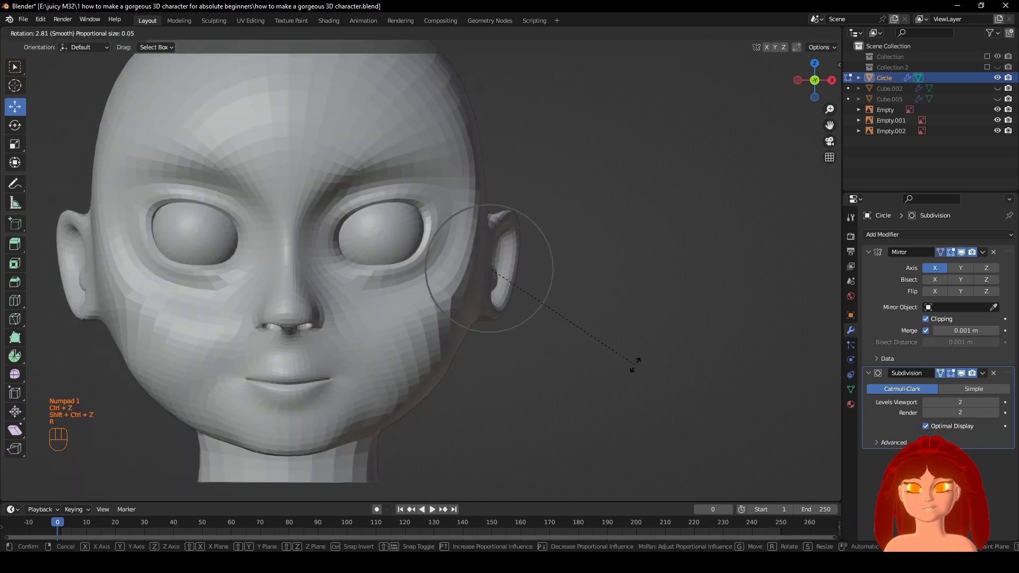
{"action": "right_click", "coordinate": [634, 365]}
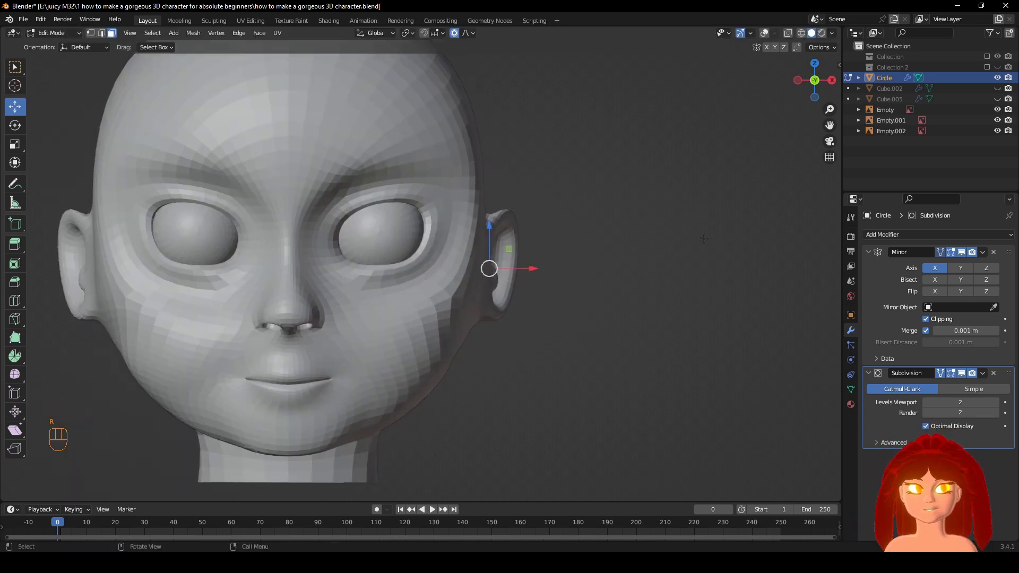
{"action": "key", "text": "r"}
{"action": "key", "text": "r"}
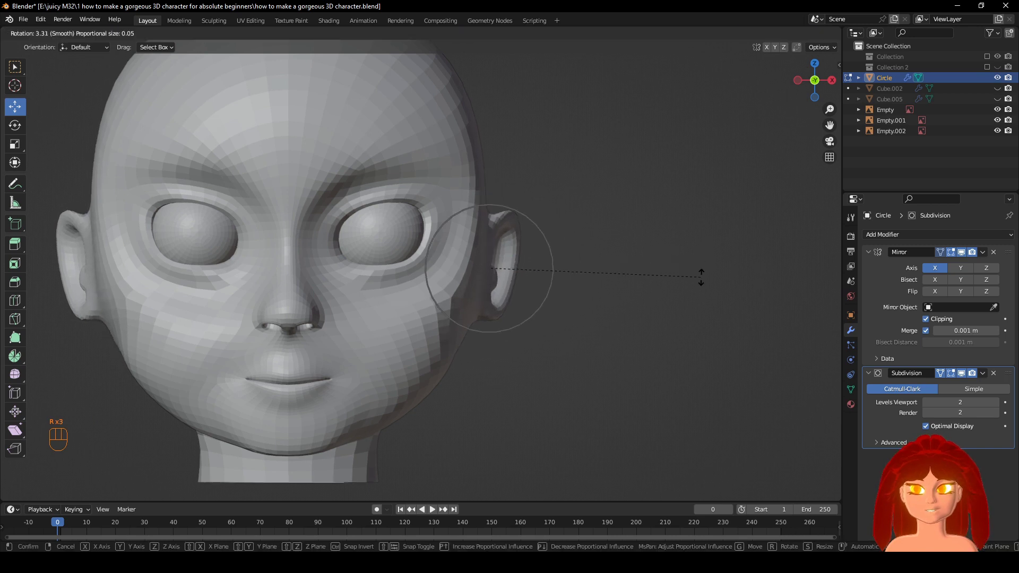
{"action": "key", "text": "r"}
{"action": "left_click", "coordinate": [696, 289]}
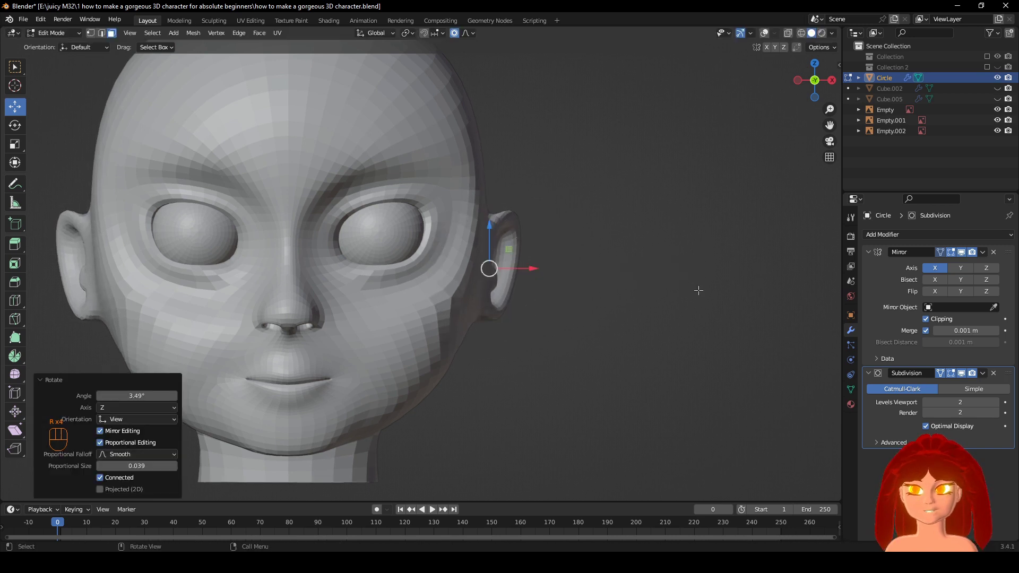
{"action": "scroll", "coordinate": [696, 289], "scroll_direction": "down", "scroll_amount": 2}
{"action": "middle_click_drag", "start_coordinate": [696, 289], "coordinate": [388, 289]}
{"action": "key", "text": "ctrl+z"}
{"action": "key", "text": "KP_1"}
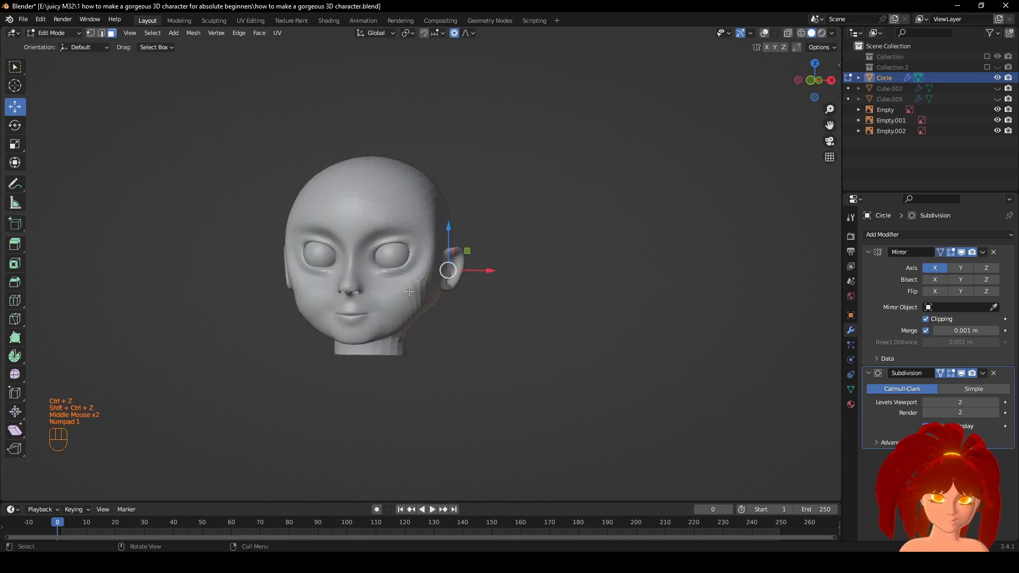
{"action": "scroll", "coordinate": [584, 269], "scroll_direction": "up", "scroll_amount": 4}
{"action": "key", "text": "r"}
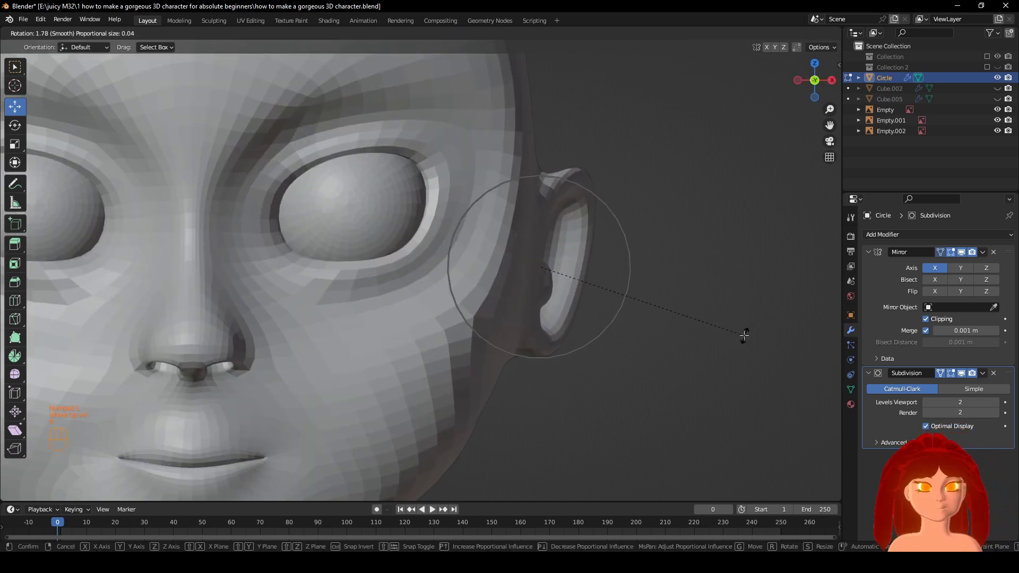
{"action": "right_click", "coordinate": [744, 338]}
{"action": "key", "text": "r"}
{"action": "right_click", "coordinate": [745, 342]}
Compare the ear with the front reference in wireframe, clear the selection, and check the head from the side without overlays.
{"action": "left_click", "coordinate": [764, 33]}
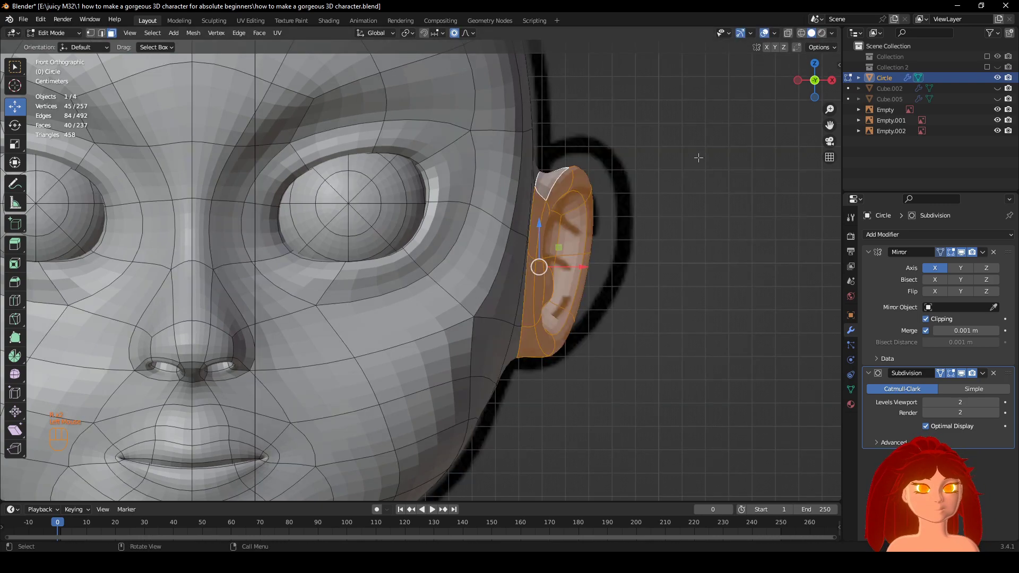
{"action": "key", "text": "z"}
{"action": "key", "text": "z"}
{"action": "scroll", "coordinate": [730, 251], "scroll_direction": "down", "scroll_amount": 1}
{"action": "mouse_move", "coordinate": [730, 251]}
{"action": "middle_mouse_down"}
{"action": "mouse_move", "coordinate": [610, 291]}
{"action": "mouse_move", "coordinate": [642, 313]}
{"action": "mouse_move", "coordinate": [620, 334]}
{"action": "mouse_move", "coordinate": [661, 223]}
{"action": "mouse_move", "coordinate": [621, 221]}
{"action": "mouse_move", "coordinate": [662, 251]}
{"action": "mouse_move", "coordinate": [732, 232]}
{"action": "mouse_move", "coordinate": [619, 207]}
{"action": "mouse_move", "coordinate": [723, 246]}
{"action": "middle_mouse_up"}
{"action": "left_click", "coordinate": [636, 292]}
{"action": "scroll", "coordinate": [662, 291], "scroll_direction": "down", "scroll_amount": 1}
{"action": "left_click", "coordinate": [764, 33]}
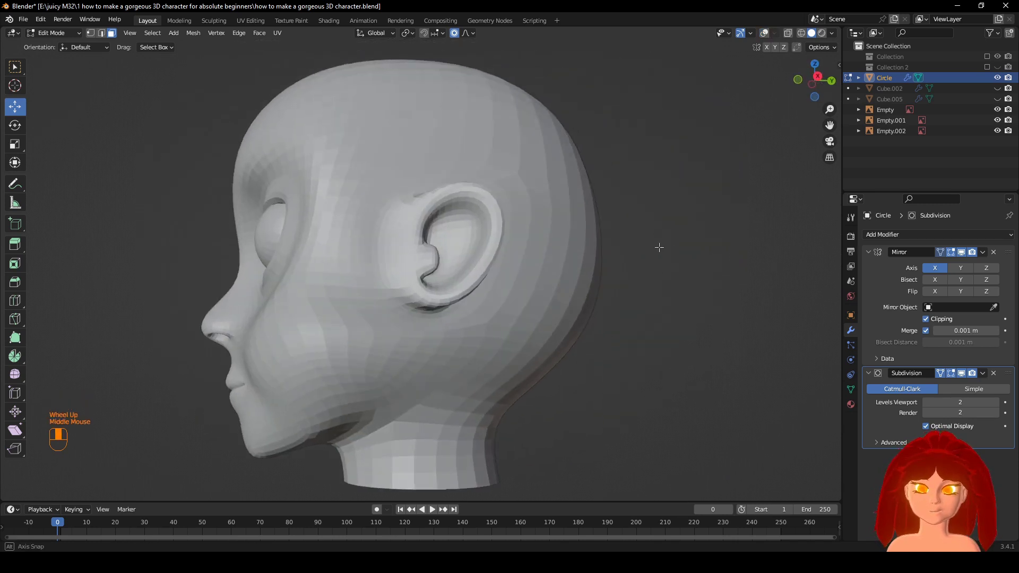
{"action": "scroll", "coordinate": [659, 150], "scroll_direction": "up", "scroll_amount": 2}
{"action": "left_click", "coordinate": [765, 33]}
{"action": "scroll", "coordinate": [623, 245], "scroll_direction": "down", "scroll_amount": 1}
{"action": "middle_click_drag", "start_coordinate": [624, 244], "coordinate": [659, 254]}
Turn off the Subdivision modifier's viewport display and view the back of the mouth from inside the head.
{"action": "middle_click_drag", "start_coordinate": [594, 256], "coordinate": [770, 356], "text": "shift"}
{"action": "scroll", "coordinate": [721, 224], "scroll_direction": "up", "scroll_amount": 2}
{"action": "scroll", "coordinate": [707, 258], "scroll_direction": "up", "scroll_amount": 2}
{"action": "scroll", "coordinate": [724, 322], "scroll_direction": "up", "scroll_amount": 2}
{"action": "scroll", "coordinate": [794, 375], "scroll_direction": "up", "scroll_amount": 2}
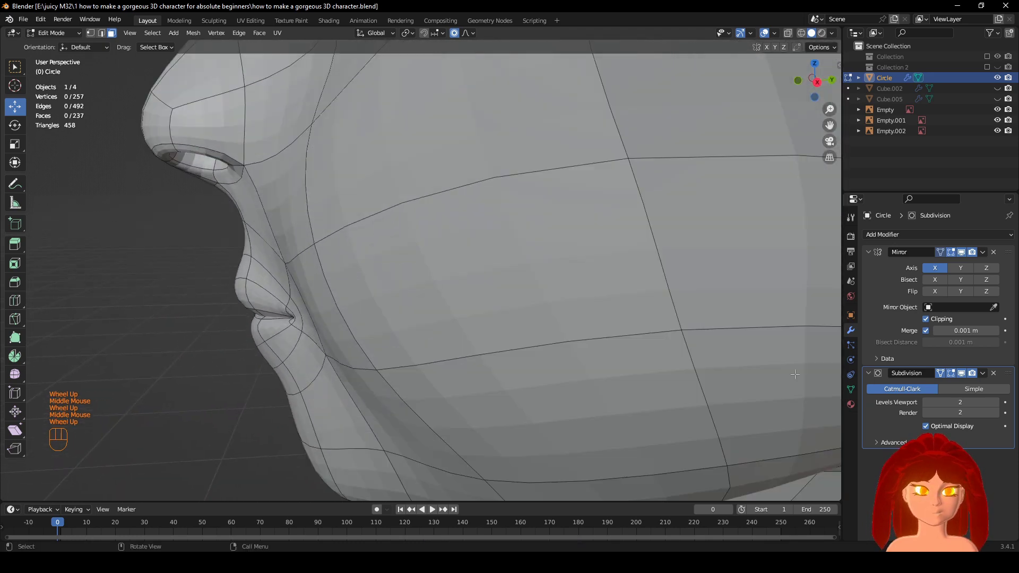
{"action": "left_click", "coordinate": [958, 374]}
{"action": "middle_click_drag", "start_coordinate": [714, 371], "coordinate": [418, 341]}
{"action": "scroll", "coordinate": [417, 340], "scroll_direction": "up", "scroll_amount": 2}
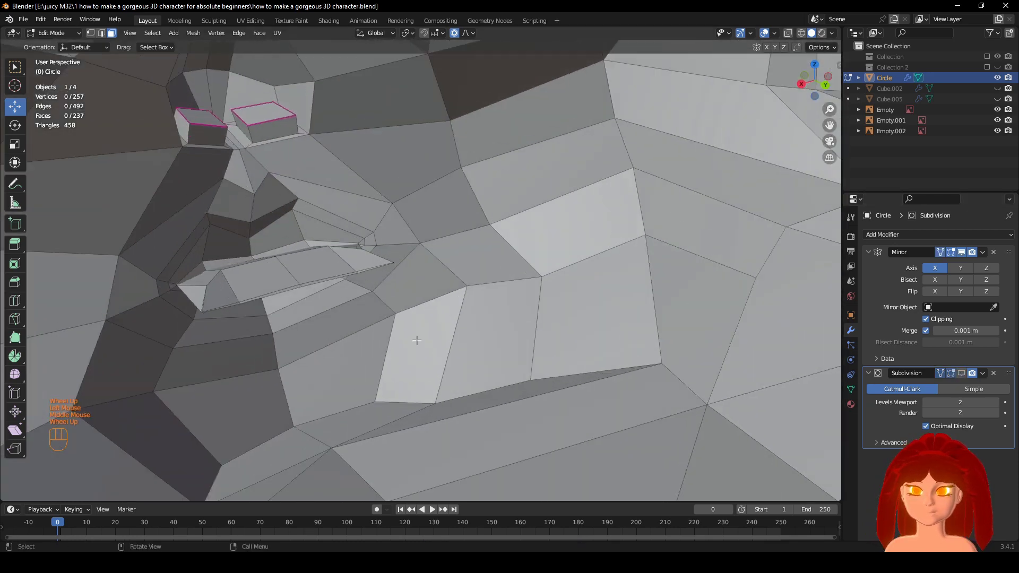
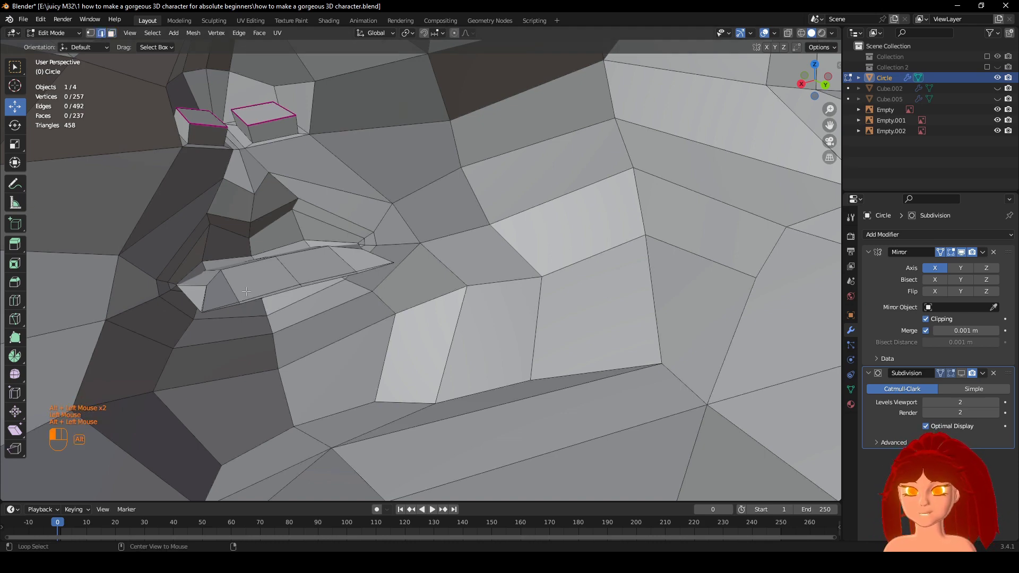
Select the open edge loop at the back of the inner lips and enable the face orientation overlay.
{"action": "key", "text": "KP_Decimal"}
{"action": "scroll", "coordinate": [350, 241], "scroll_direction": "down", "scroll_amount": 2}
{"action": "middle_click_drag", "start_coordinate": [318, 254], "coordinate": [397, 270]}
{"action": "scroll", "coordinate": [350, 241], "scroll_direction": "up", "scroll_amount": 2}
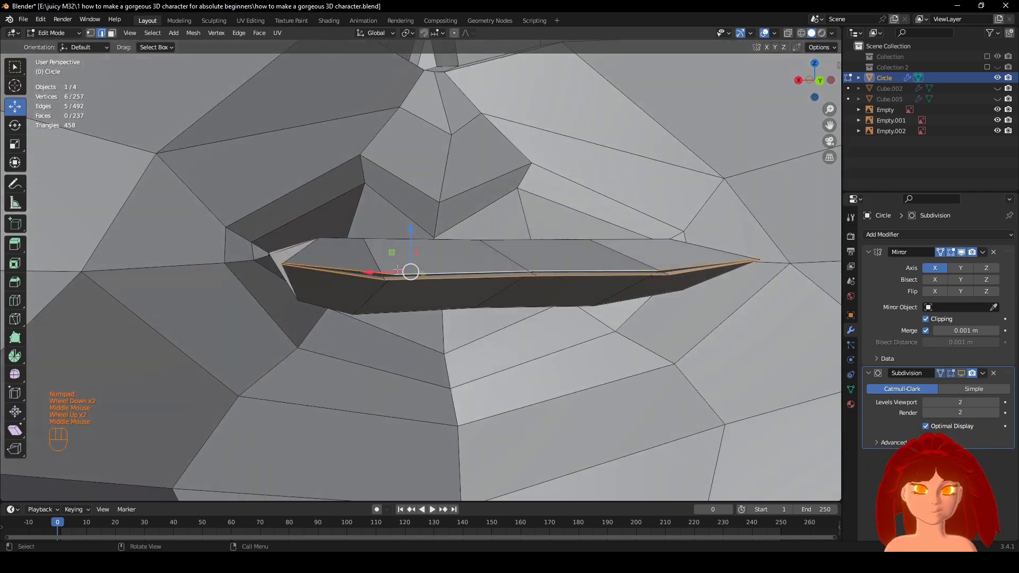
{"action": "left_click", "coordinate": [775, 33]}
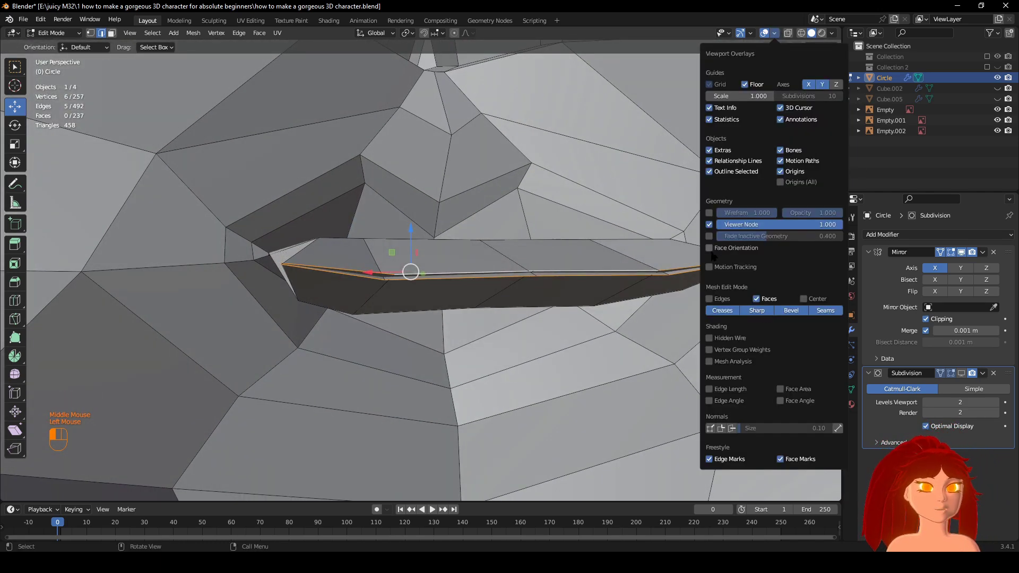
{"action": "left_click", "coordinate": [709, 248]}
Extrude the inner mouth's open edge loop and move it 0.015991 m in Y into the head.
{"action": "middle_click_drag", "start_coordinate": [690, 246], "coordinate": [544, 265]}
{"action": "scroll", "coordinate": [695, 244], "scroll_direction": "down", "scroll_amount": 2}
{"action": "scroll", "coordinate": [551, 279], "scroll_direction": "up", "scroll_amount": 1}
{"action": "key", "text": "e"}
{"action": "right_click", "coordinate": [562, 302]}
{"action": "left_click_drag", "start_coordinate": [462, 280], "coordinate": [507, 284]}
{"action": "middle_click_drag", "start_coordinate": [507, 283], "coordinate": [612, 320]}
Open up the extruded mouth edge loop with a Shrink/Fatten offset of 0.00398 m.
{"action": "key", "text": "alt+s"}
{"action": "right_click", "coordinate": [589, 282]}
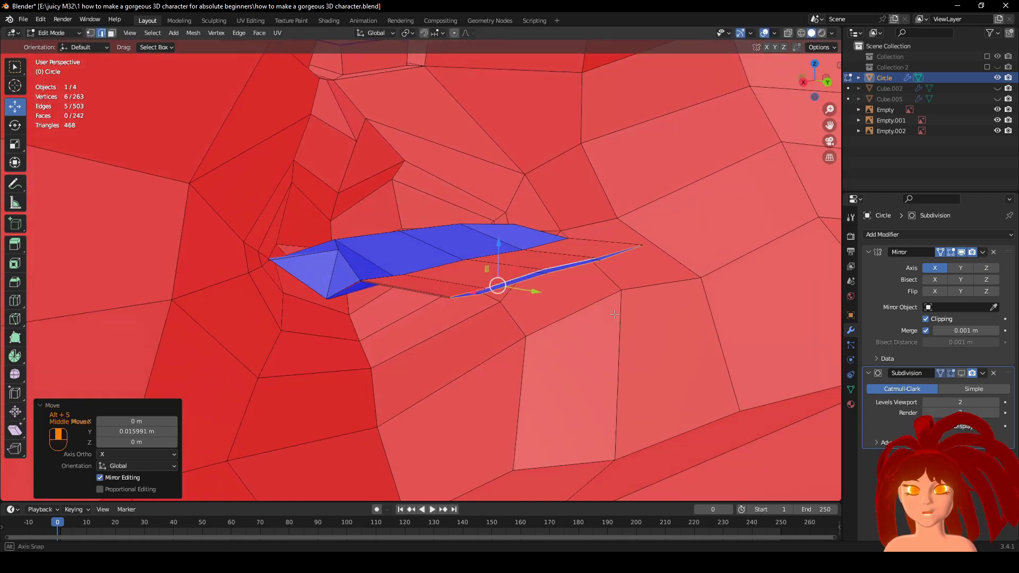
{"action": "key", "text": "alt+s"}
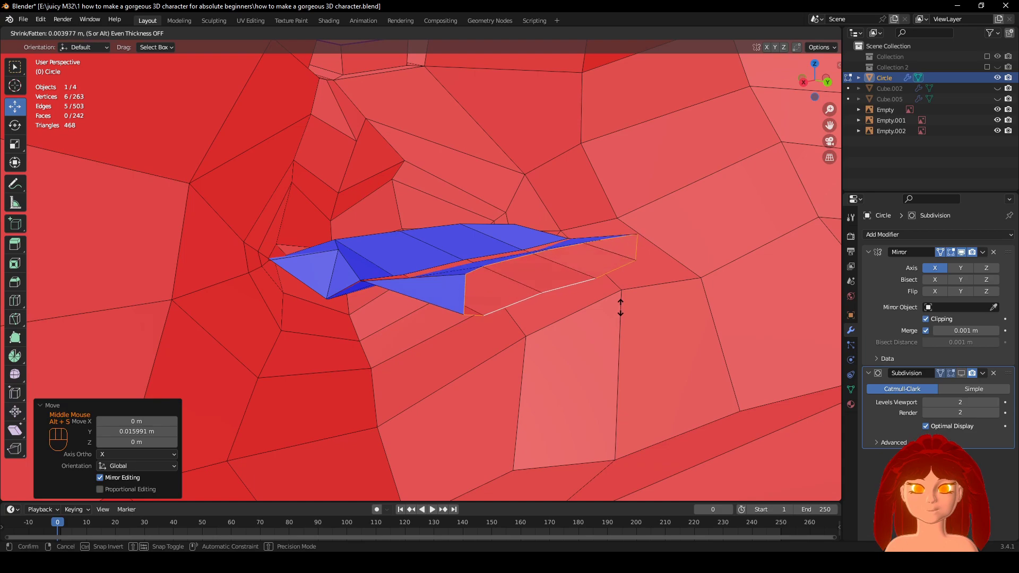
{"action": "left_click", "coordinate": [620, 302]}
{"action": "middle_click_drag", "start_coordinate": [501, 284], "coordinate": [508, 308]}
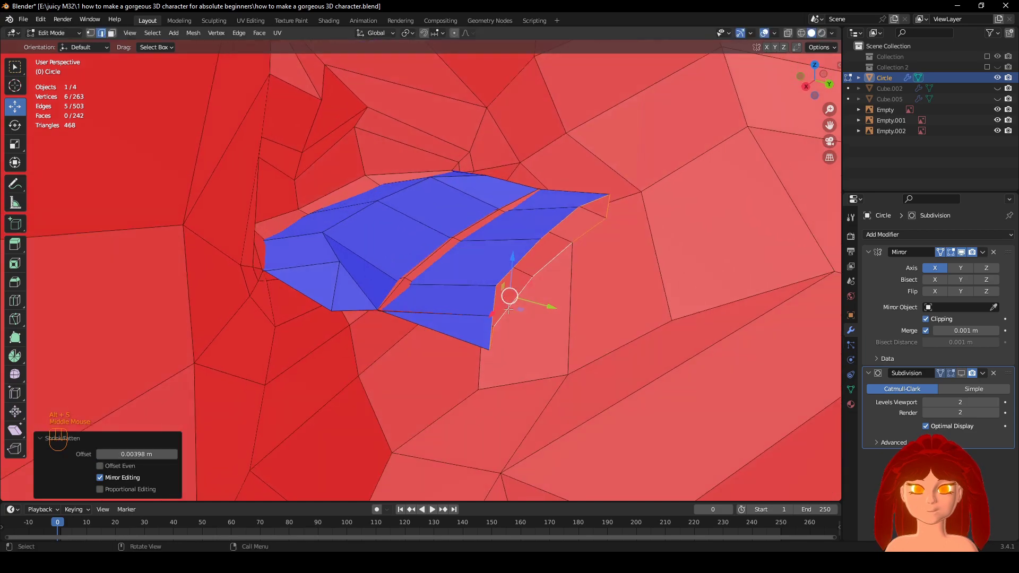
Adjust the edge loop in front of the extruded one with Shrink/Fatten, then shrink both loops together with a negative offset.
{"action": "left_click", "coordinate": [422, 266], "text": "alt"}
{"action": "key", "text": "alt+s"}
{"action": "left_click", "coordinate": [560, 300]}
{"action": "middle_click_drag", "start_coordinate": [444, 281], "coordinate": [519, 316]}
{"action": "scroll", "coordinate": [591, 266], "scroll_direction": "up", "scroll_amount": 2}
{"action": "left_click", "coordinate": [628, 310], "text": "alt+shift"}
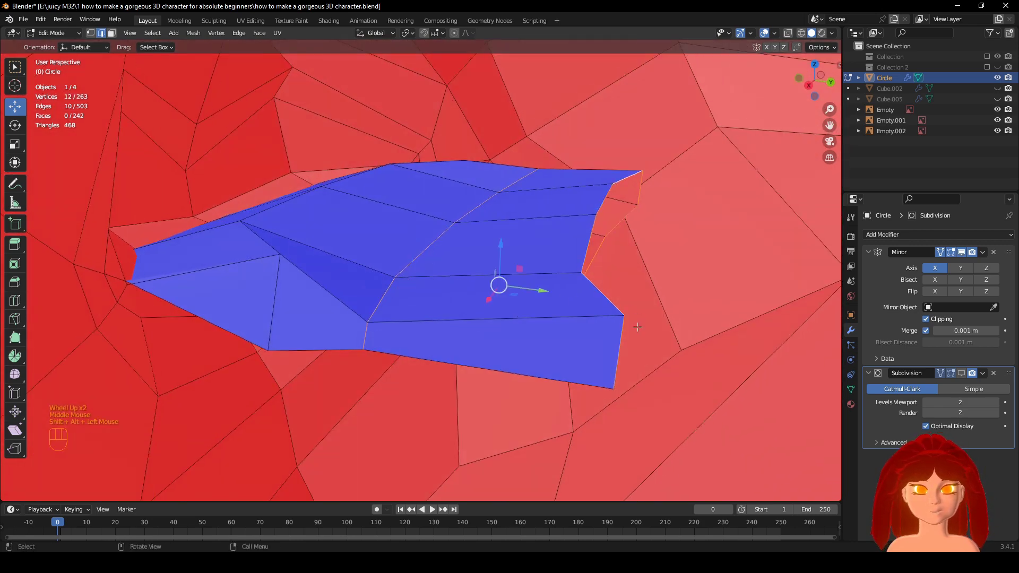
{"action": "key", "text": "alt+s"}
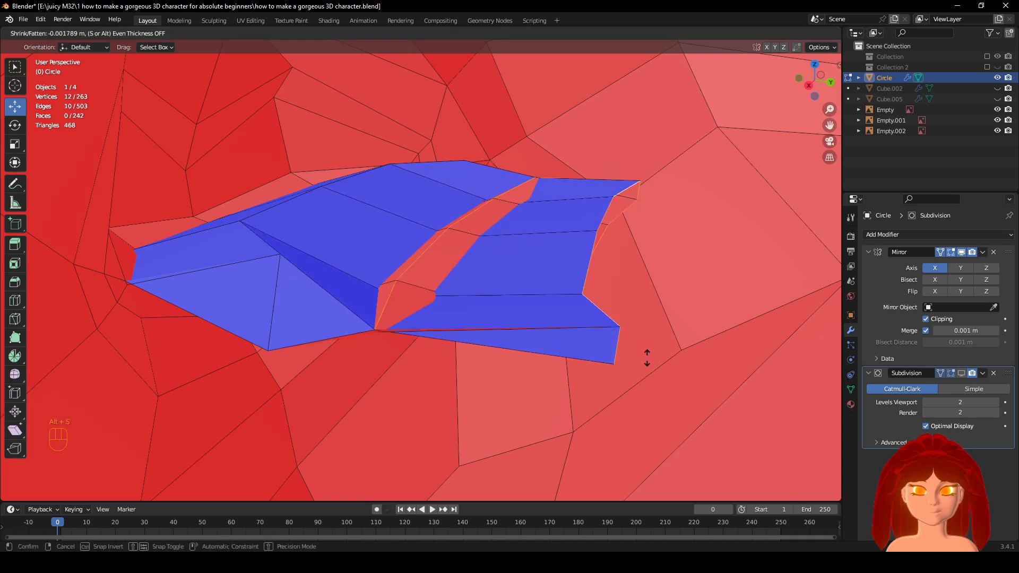
{"action": "left_click", "coordinate": [647, 361]}
Select only the rearmost mouth edge loop and apply a Shrink/Fatten offset of -0.00201 m.
{"action": "left_click", "coordinate": [591, 267], "text": "alt"}
{"action": "key", "text": "alt+s"}
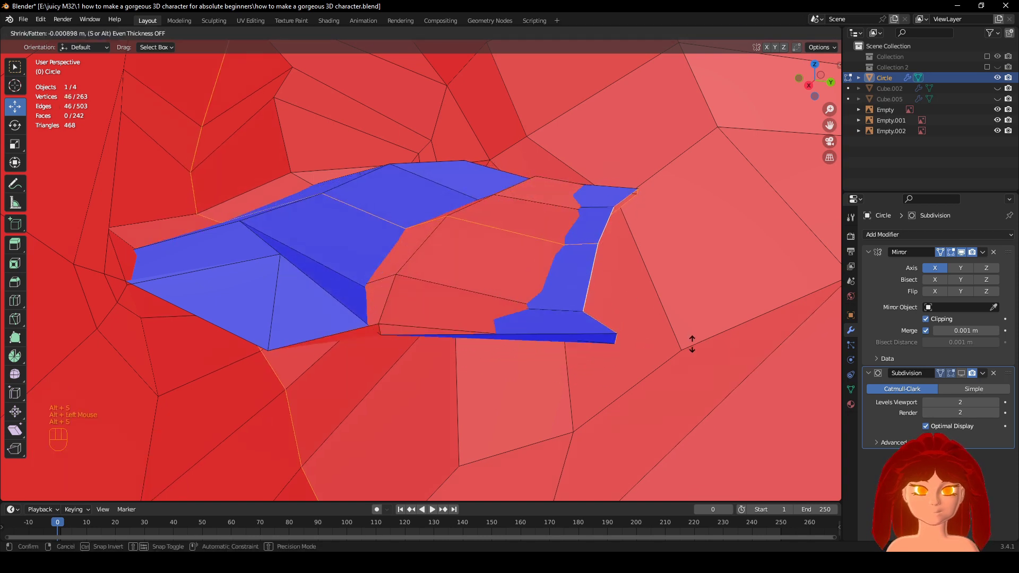
{"action": "right_click", "coordinate": [692, 342]}
{"action": "key", "text": "alt+s"}
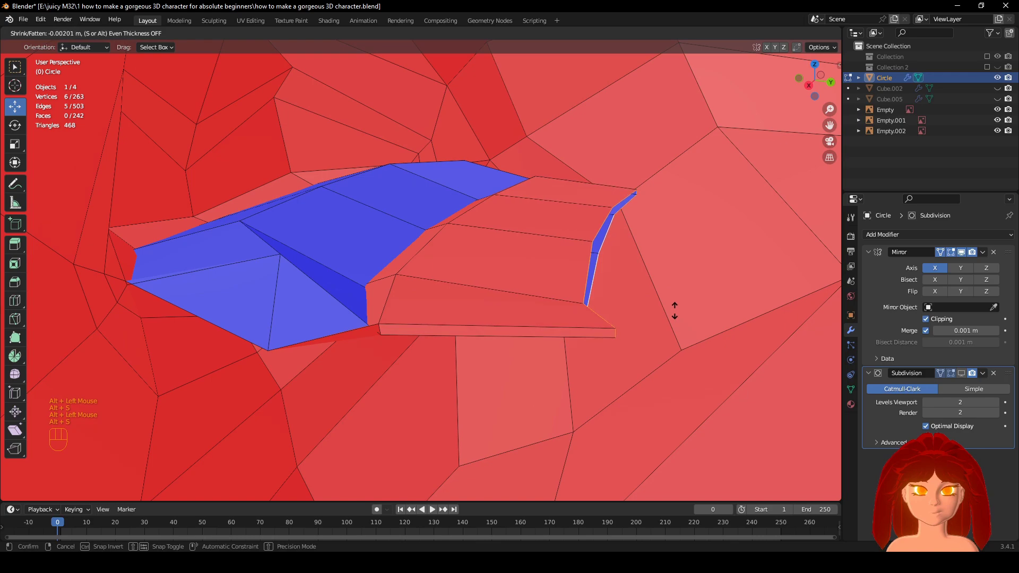
{"action": "left_click", "coordinate": [674, 311]}
Check the mouth pocket's shape with the Subdivision display switched on, then switch it off again.
{"action": "middle_click_drag", "start_coordinate": [674, 311], "coordinate": [705, 312]}
{"action": "scroll", "coordinate": [663, 312], "scroll_direction": "down", "scroll_amount": 3}
{"action": "middle_click_drag", "start_coordinate": [541, 312], "coordinate": [600, 326]}
{"action": "scroll", "coordinate": [428, 318], "scroll_direction": "up", "scroll_amount": 2}
{"action": "left_click", "coordinate": [962, 372]}
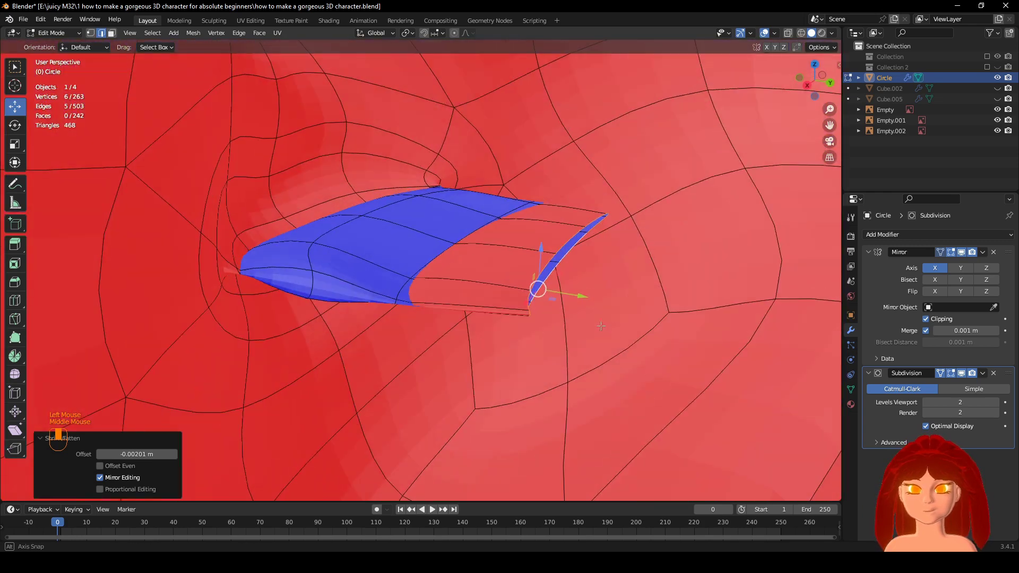
{"action": "left_click", "coordinate": [961, 373]}
{"action": "middle_click_drag", "start_coordinate": [478, 287], "coordinate": [525, 311], "text": "shift"}
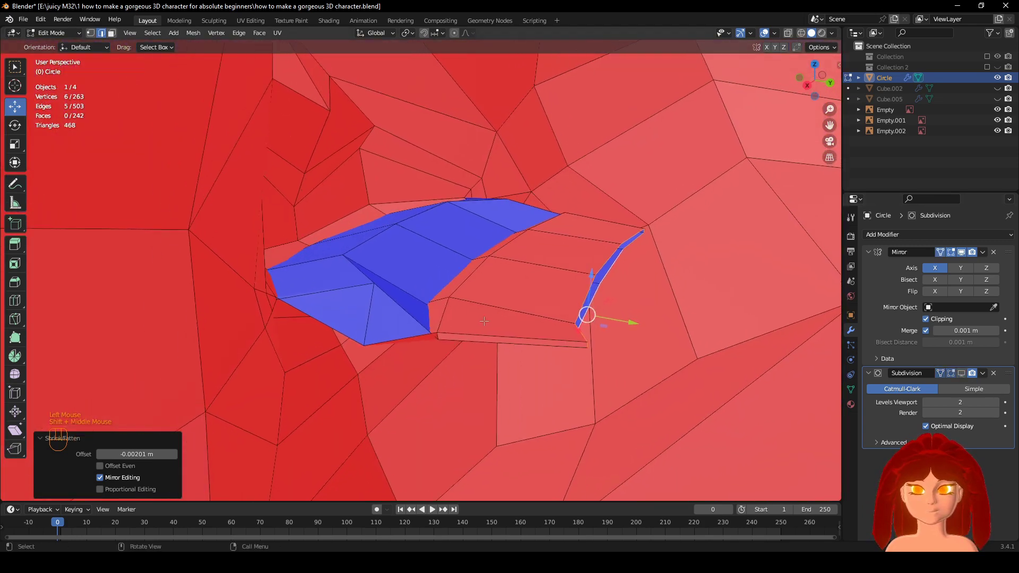
Select the edge loop just behind the lips, show the Subdivision preview, and try offsetting the loop with Shrink/Fatten.
{"action": "scroll", "coordinate": [509, 297], "scroll_direction": "up", "scroll_amount": 1}
{"action": "left_click", "coordinate": [366, 236], "text": "alt"}
{"action": "key", "text": "alt+s"}
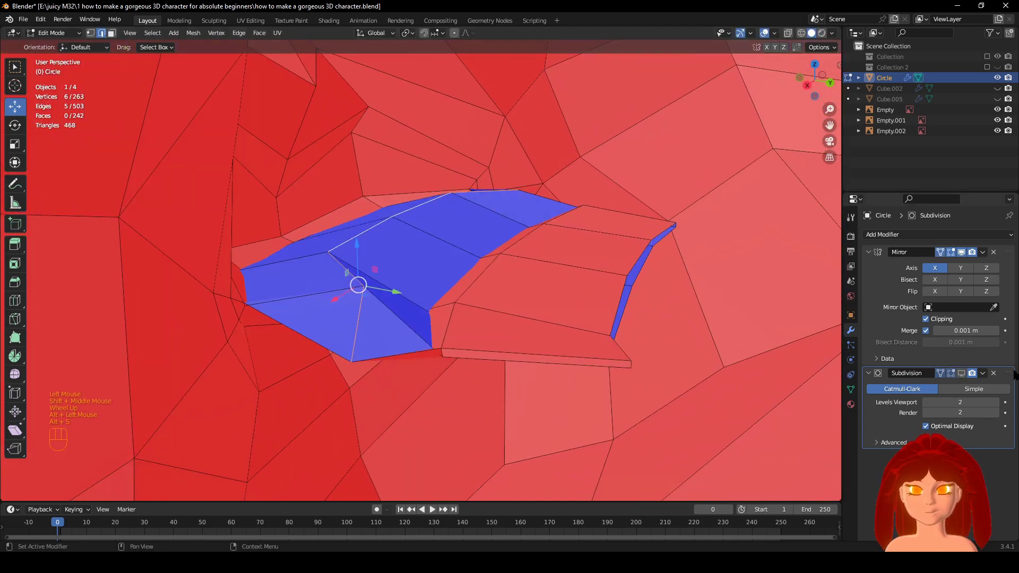
{"action": "left_click", "coordinate": [962, 373]}
{"action": "middle_click", "coordinate": [737, 313]}
{"action": "key", "text": "alt+s"}
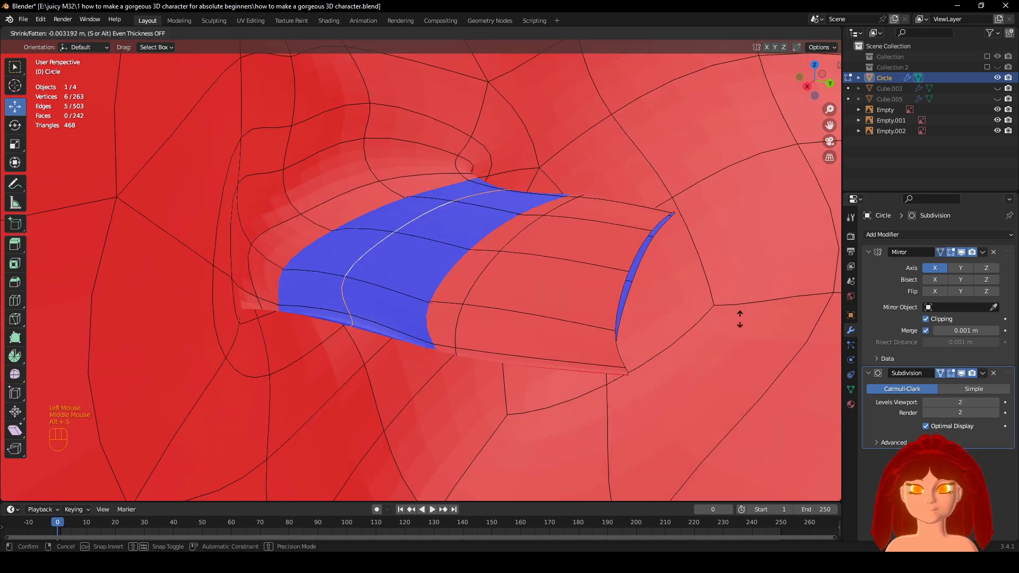
{"action": "left_click", "coordinate": [743, 323]}
{"action": "scroll", "coordinate": [689, 313], "scroll_direction": "down", "scroll_amount": 1}
{"action": "middle_click_drag", "start_coordinate": [562, 302], "coordinate": [769, 265]}
Undo the lip loop's offset, hide the overlays, and apply a new negative Shrink/Fatten offset while viewing the mouth from outside.
{"action": "key", "text": "ctrl+z"}
{"action": "scroll", "coordinate": [659, 277], "scroll_direction": "down", "scroll_amount": 2}
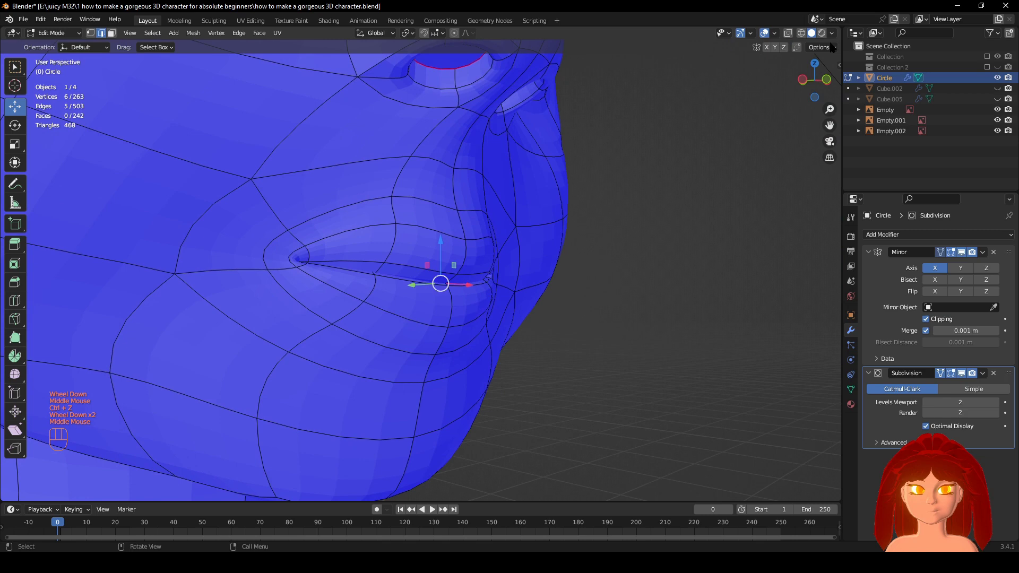
{"action": "left_click", "coordinate": [769, 35]}
{"action": "scroll", "coordinate": [690, 249], "scroll_direction": "down", "scroll_amount": 1}
{"action": "mouse_move", "coordinate": [690, 250]}
{"action": "middle_mouse_down"}
{"action": "mouse_move", "coordinate": [595, 279]}
{"action": "mouse_move", "coordinate": [734, 294]}
{"action": "mouse_move", "coordinate": [696, 288]}
{"action": "mouse_move", "coordinate": [570, 308]}
{"action": "mouse_move", "coordinate": [600, 321]}
{"action": "middle_mouse_up"}
{"action": "scroll", "coordinate": [594, 284], "scroll_direction": "down", "scroll_amount": 2}
{"action": "key", "text": "ctrl+z"}
{"action": "scroll", "coordinate": [570, 311], "scroll_direction": "up", "scroll_amount": 2}
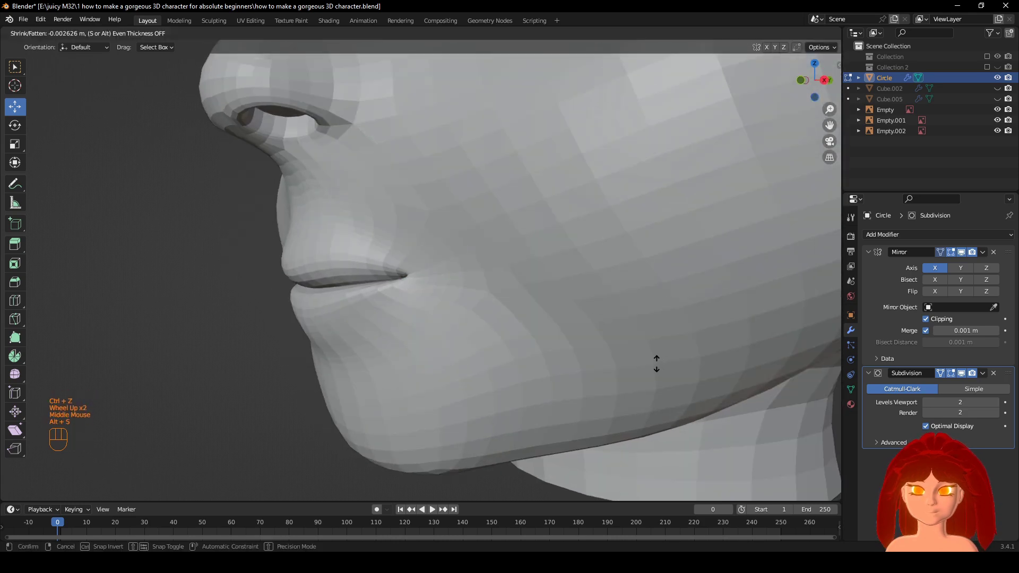
{"action": "left_click", "coordinate": [680, 336]}
Show the overlays, compare the lip loop's new offset using undo and redo, and turn off the Subdivision viewport display.
{"action": "left_click", "coordinate": [764, 33]}
{"action": "scroll", "coordinate": [662, 334], "scroll_direction": "up", "scroll_amount": 2}
{"action": "middle_click_drag", "start_coordinate": [737, 271], "coordinate": [687, 297]}
{"action": "key", "text": "ctrl+z"}
{"action": "key", "text": "ctrl+shift+z"}
{"action": "left_click", "coordinate": [951, 373]}
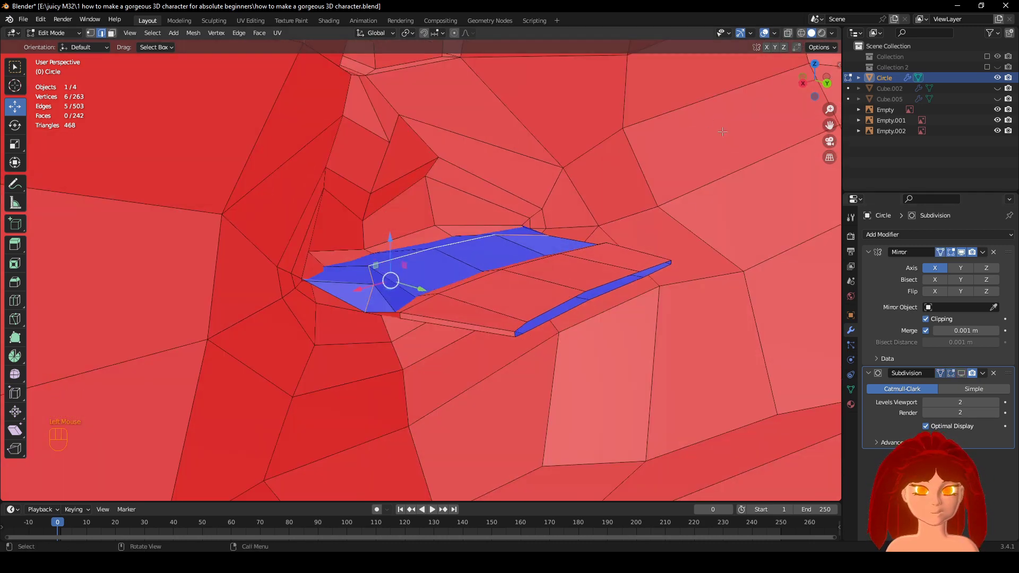
Select the rearmost mouth edge loop and apply a Shrink/Fatten offset of -0.00449 m.
{"action": "middle_click_drag", "start_coordinate": [722, 132], "coordinate": [630, 276], "text": "alt"}
{"action": "key", "text": "alt+s"}
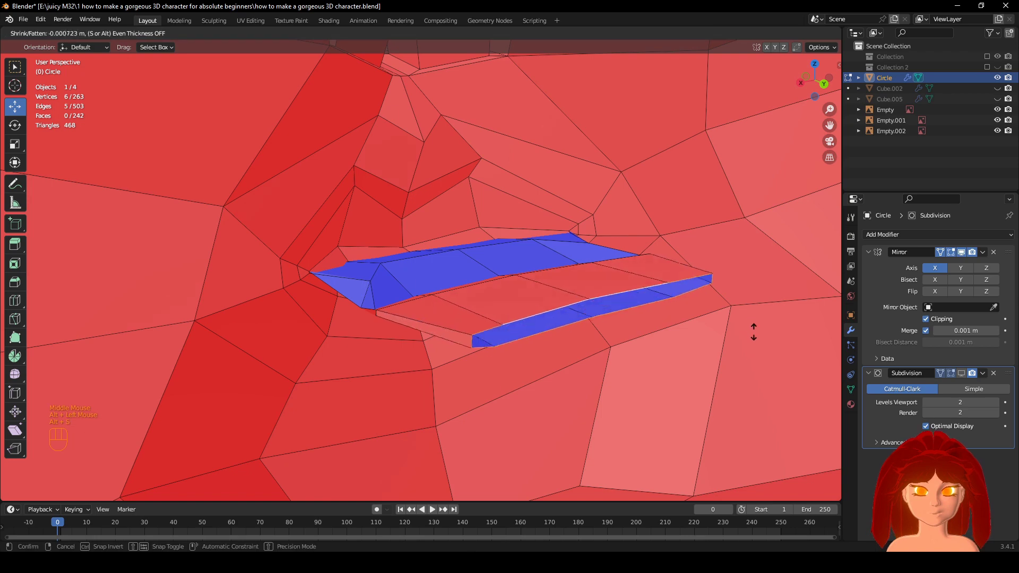
{"action": "left_click", "coordinate": [762, 345]}
{"action": "middle_click_drag", "start_coordinate": [538, 291], "coordinate": [448, 262]}
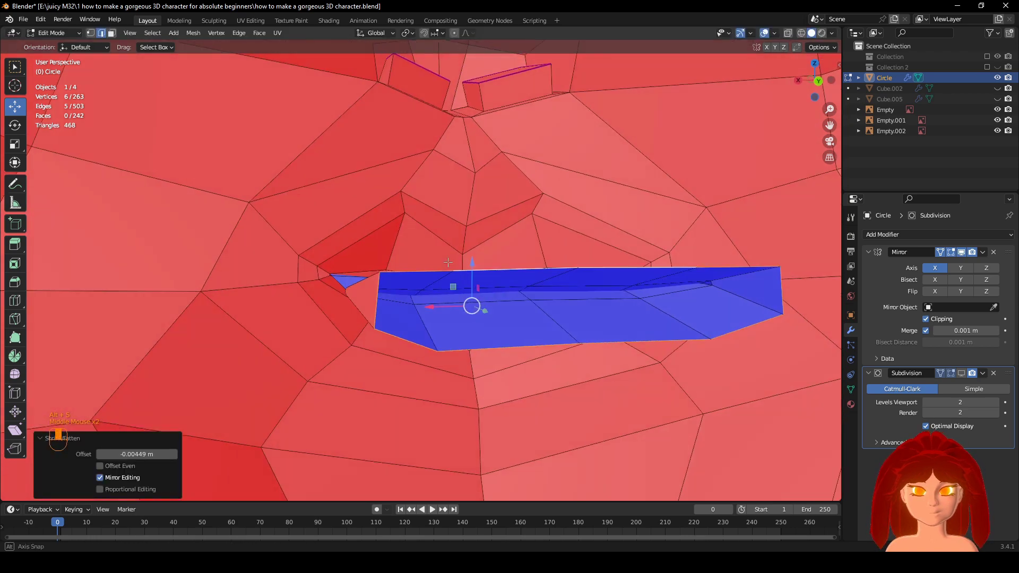
Turn off the face orientation overlay and scale the rearmost mouth edge loop by 1.787 in Z.
{"action": "left_click", "coordinate": [773, 33]}
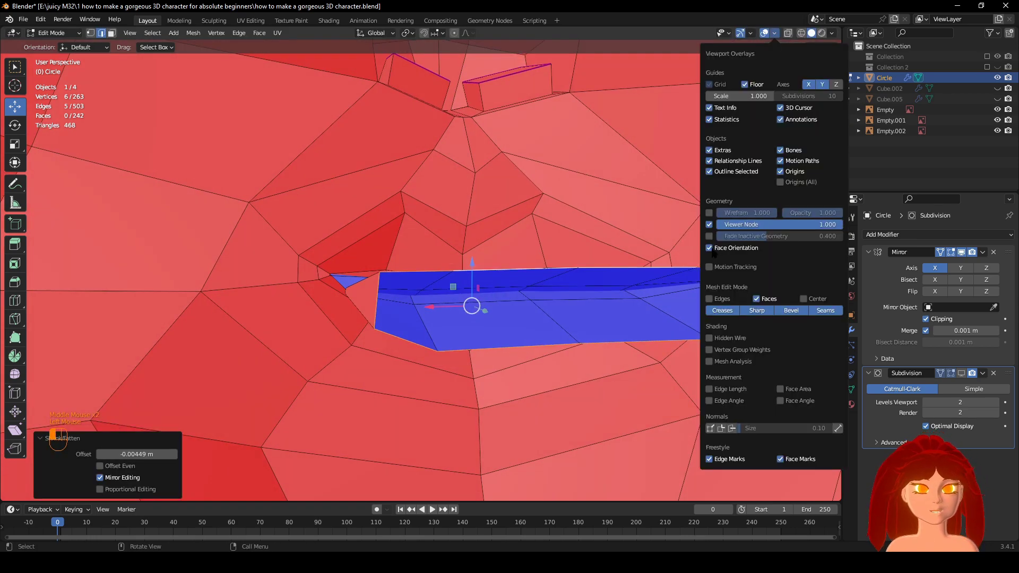
{"action": "left_click", "coordinate": [712, 249]}
{"action": "middle_click_drag", "start_coordinate": [637, 327], "coordinate": [617, 334]}
{"action": "key", "text": "s"}
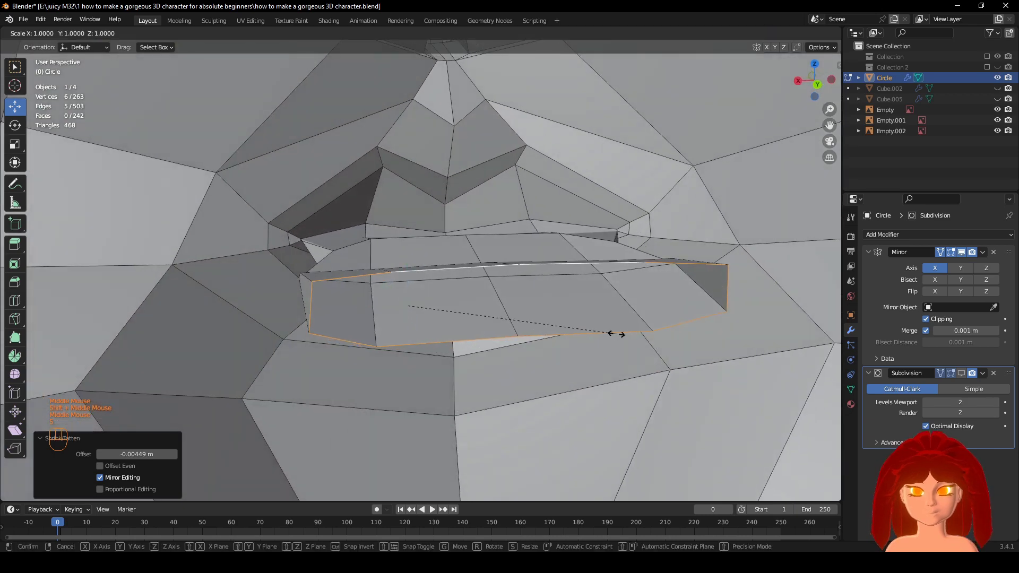
{"action": "key", "text": "z"}
{"action": "left_click", "coordinate": [660, 326]}
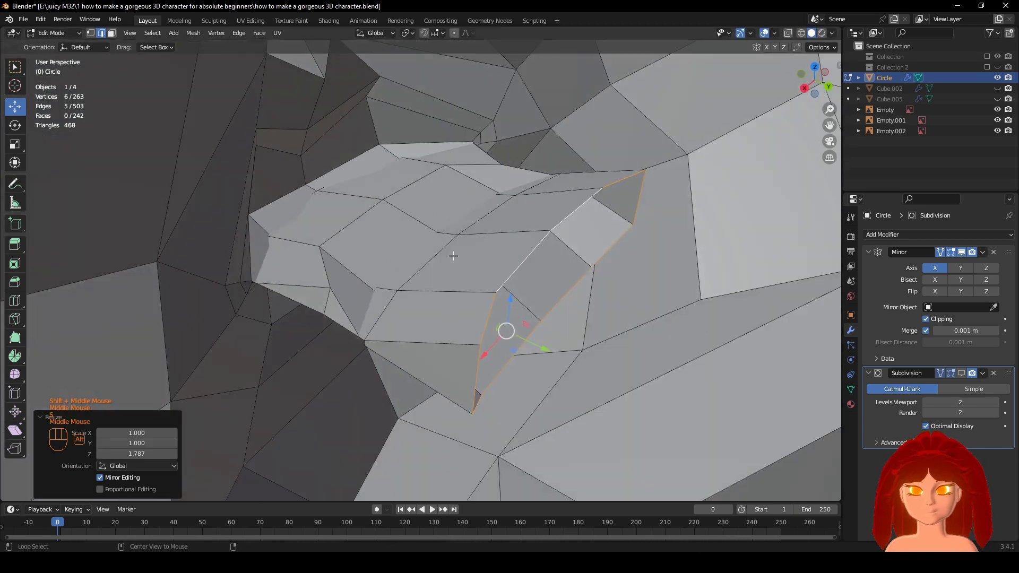
Select the interior mouth loop just in front of the rearmost one and adjust its size with Shrink/Fatten.
{"action": "left_click", "coordinate": [453, 256], "text": "alt"}
{"action": "middle_click_drag", "start_coordinate": [454, 255], "coordinate": [457, 234]}
{"action": "key", "text": "s"}
{"action": "middle_click", "coordinate": [685, 319]}
{"action": "key", "text": "alt+s"}
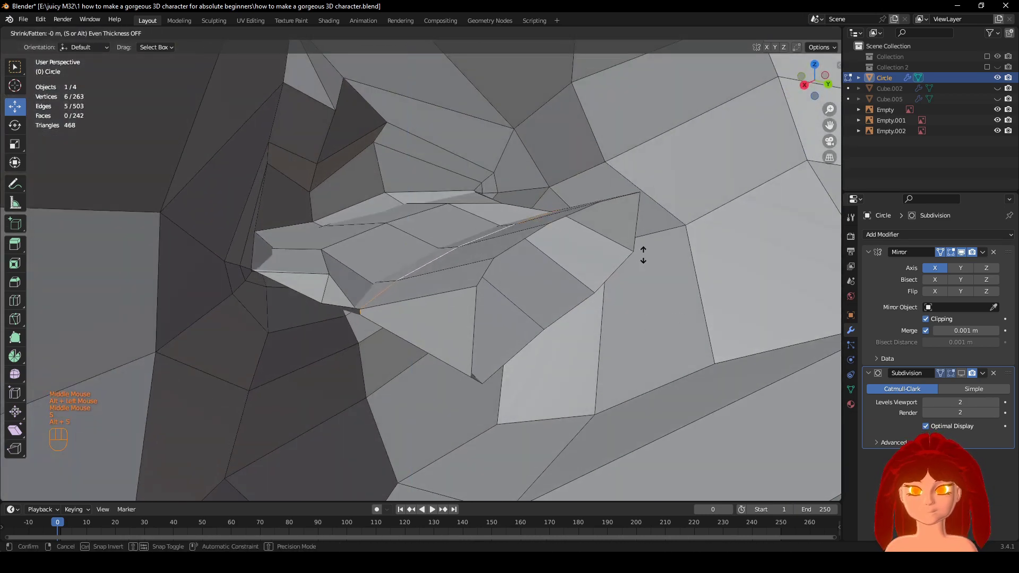
{"action": "left_click", "coordinate": [650, 266]}
Raise the top centre edge of the rear mouth opening along Z and lower its bottom centre edge.
{"action": "middle_click_drag", "start_coordinate": [650, 266], "coordinate": [440, 242]}
{"action": "scroll", "coordinate": [573, 276], "scroll_direction": "down", "scroll_amount": 1}
{"action": "scroll", "coordinate": [567, 235], "scroll_direction": "up", "scroll_amount": 1}
{"action": "left_click", "coordinate": [459, 251]}
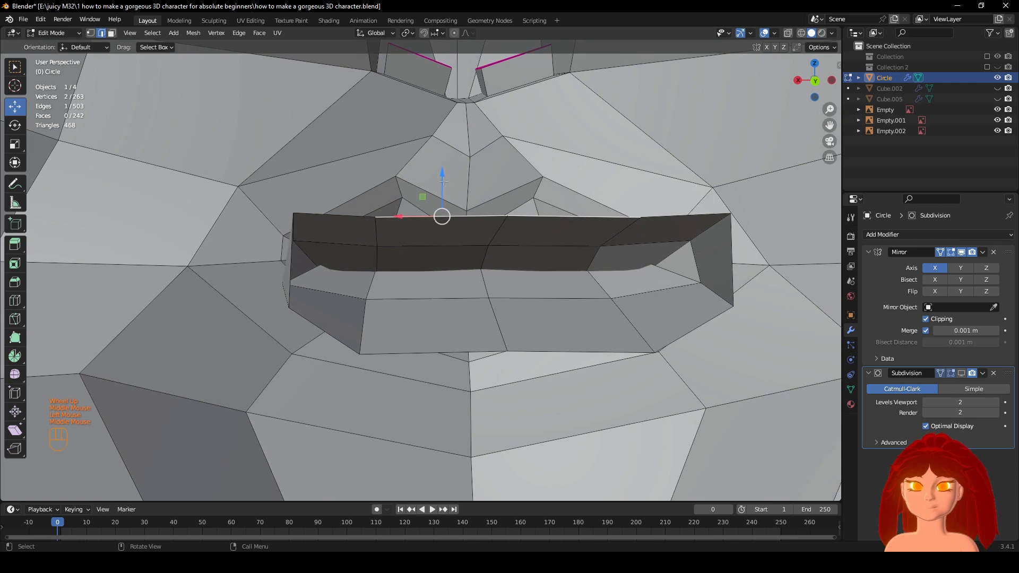
{"action": "left_click_drag", "start_coordinate": [443, 181], "coordinate": [443, 138]}
{"action": "scroll", "coordinate": [444, 138], "scroll_direction": "down", "scroll_amount": 1}
{"action": "middle_click_drag", "start_coordinate": [444, 138], "coordinate": [455, 151]}
{"action": "left_click", "coordinate": [451, 321]}
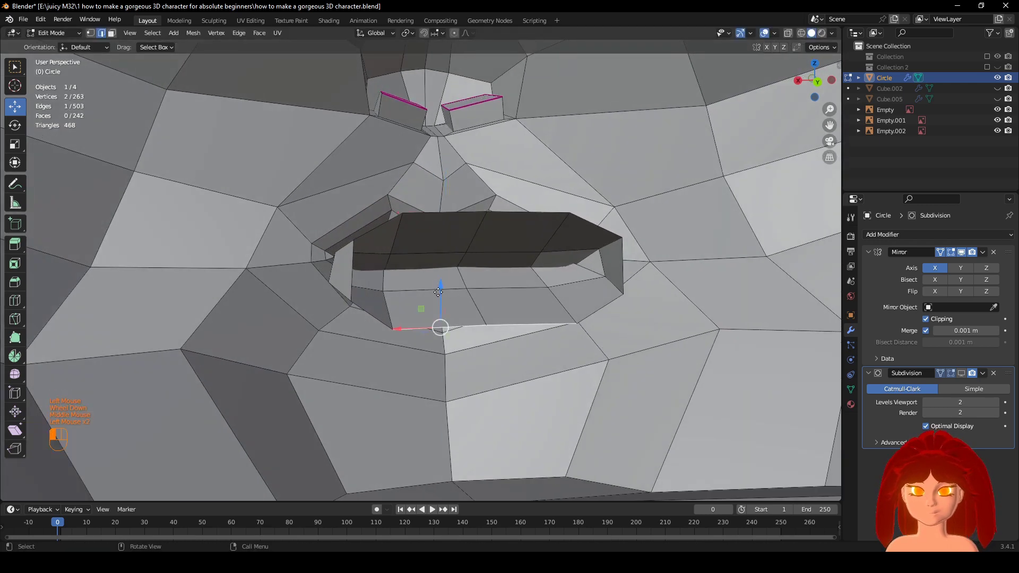
{"action": "left_click_drag", "start_coordinate": [438, 291], "coordinate": [438, 310]}
Widen the rear part of the mouth cavity by moving its side edges outward along X.
{"action": "middle_click_drag", "start_coordinate": [439, 310], "coordinate": [384, 320]}
{"action": "left_click", "coordinate": [421, 313]}
{"action": "left_click_drag", "start_coordinate": [314, 326], "coordinate": [262, 332]}
{"action": "scroll", "coordinate": [276, 330], "scroll_direction": "down", "scroll_amount": 1}
{"action": "middle_click_drag", "start_coordinate": [297, 323], "coordinate": [347, 311]}
{"action": "scroll", "coordinate": [384, 287], "scroll_direction": "down", "scroll_amount": 1}
{"action": "scroll", "coordinate": [385, 287], "scroll_direction": "up", "scroll_amount": 1}
{"action": "left_click", "coordinate": [404, 345]}
{"action": "left_click_drag", "start_coordinate": [319, 306], "coordinate": [300, 309]}
{"action": "left_click", "coordinate": [350, 347]}
{"action": "left_click_drag", "start_coordinate": [312, 357], "coordinate": [245, 350]}
Select the top and bottom centre edges of the rear mouth opening and apply a Shrink/Fatten offset of -0.0112 m.
{"action": "middle_click_drag", "start_coordinate": [529, 326], "coordinate": [514, 287]}
{"action": "left_click", "coordinate": [488, 256]}
{"action": "left_click", "coordinate": [498, 347], "text": "shift"}
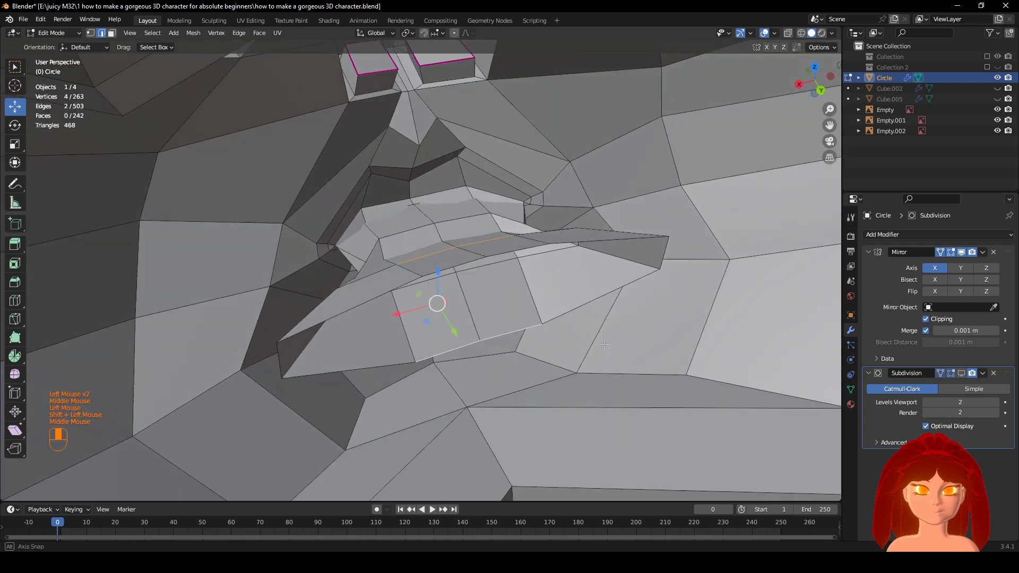
{"action": "scroll", "coordinate": [528, 250], "scroll_direction": "up", "scroll_amount": 2}
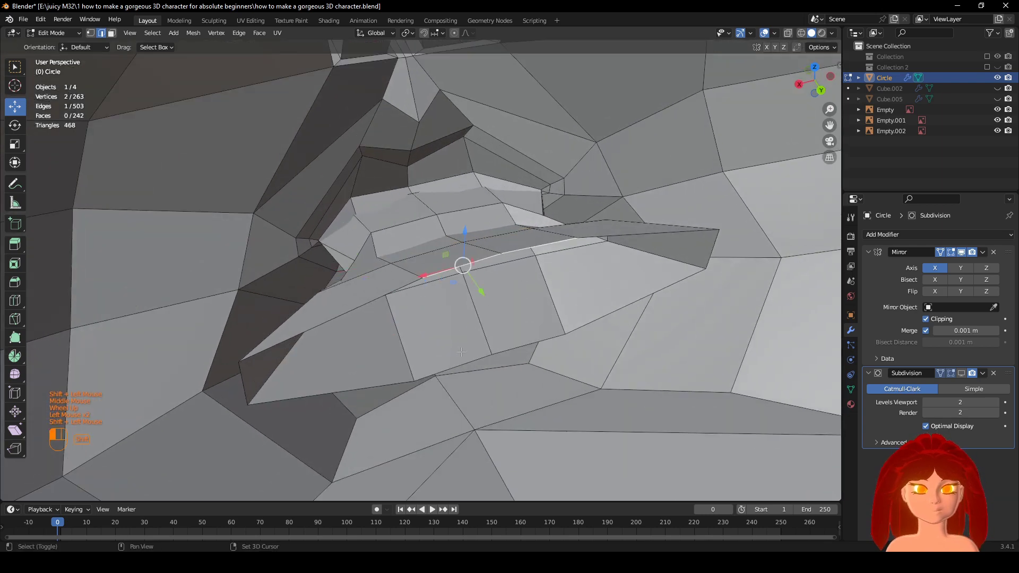
{"action": "middle_click_drag", "start_coordinate": [461, 352], "coordinate": [610, 345], "text": "shift"}
{"action": "key", "text": "alt+s"}
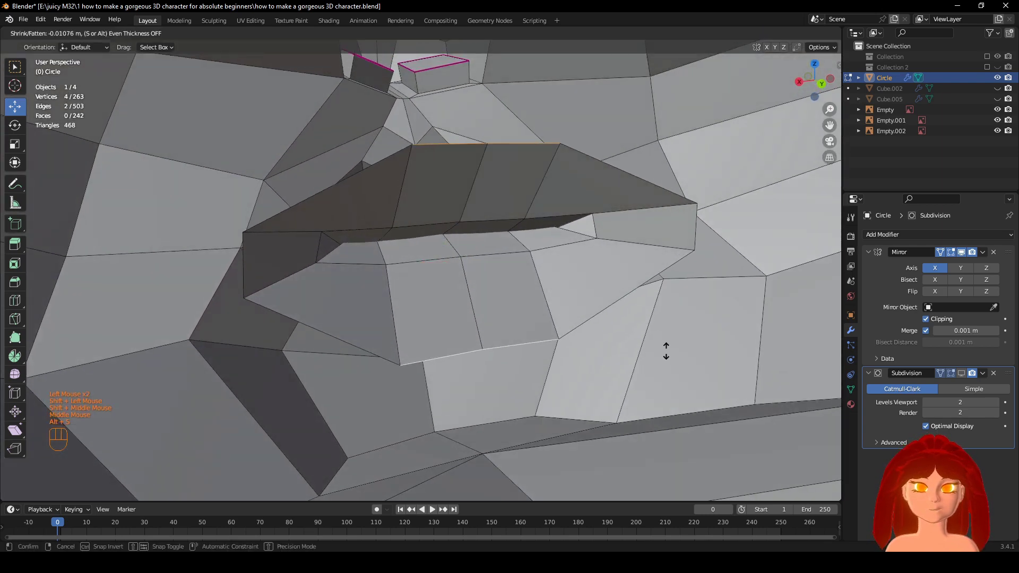
{"action": "left_click", "coordinate": [665, 353]}
Check the mouth cavity against the side reference and scale its top and bottom centre edges by 1.359 in Z.
{"action": "middle_click_drag", "start_coordinate": [499, 313], "coordinate": [557, 294]}
{"action": "scroll", "coordinate": [558, 293], "scroll_direction": "up", "scroll_amount": 1}
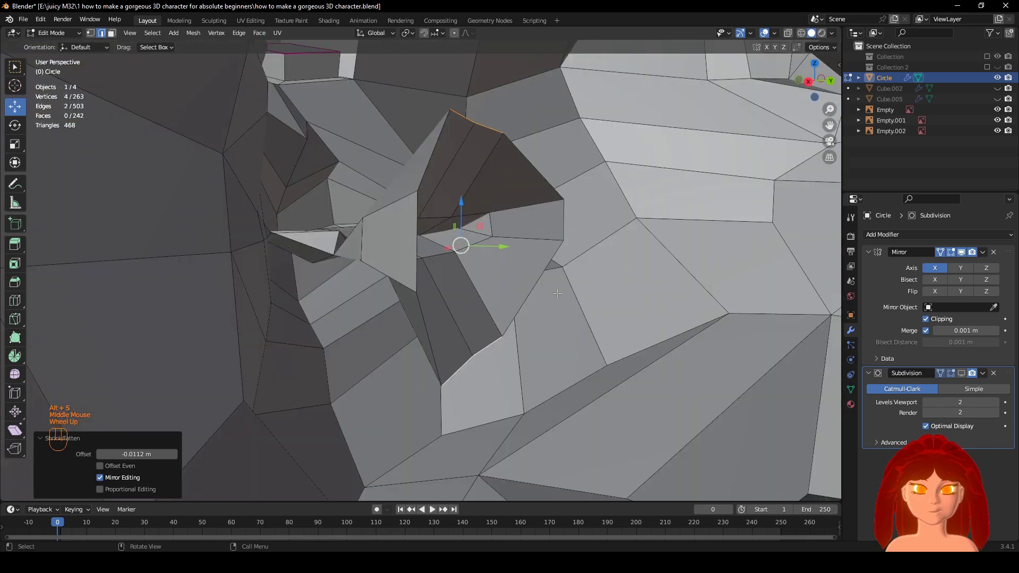
{"action": "key", "text": "KP_3"}
{"action": "key", "text": "z"}
{"action": "scroll", "coordinate": [444, 312], "scroll_direction": "down", "scroll_amount": 2}
{"action": "mouse_move", "coordinate": [444, 311]}
{"action": "middle_mouse_down"}
{"action": "mouse_move", "coordinate": [364, 334]}
{"action": "mouse_move", "coordinate": [324, 333]}
{"action": "middle_mouse_up"}
{"action": "key", "text": "z"}
{"action": "scroll", "coordinate": [566, 340], "scroll_direction": "up", "scroll_amount": 3}
{"action": "middle_click_drag", "start_coordinate": [565, 340], "coordinate": [555, 294]}
{"action": "scroll", "coordinate": [425, 396], "scroll_direction": "down", "scroll_amount": 2}
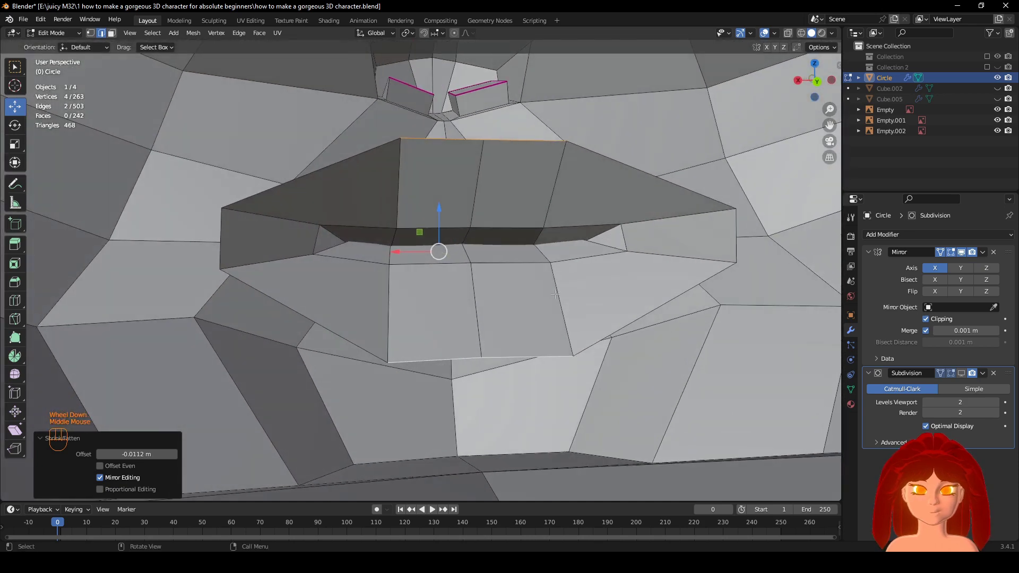
{"action": "key", "text": "s"}
{"action": "key", "text": "z"}
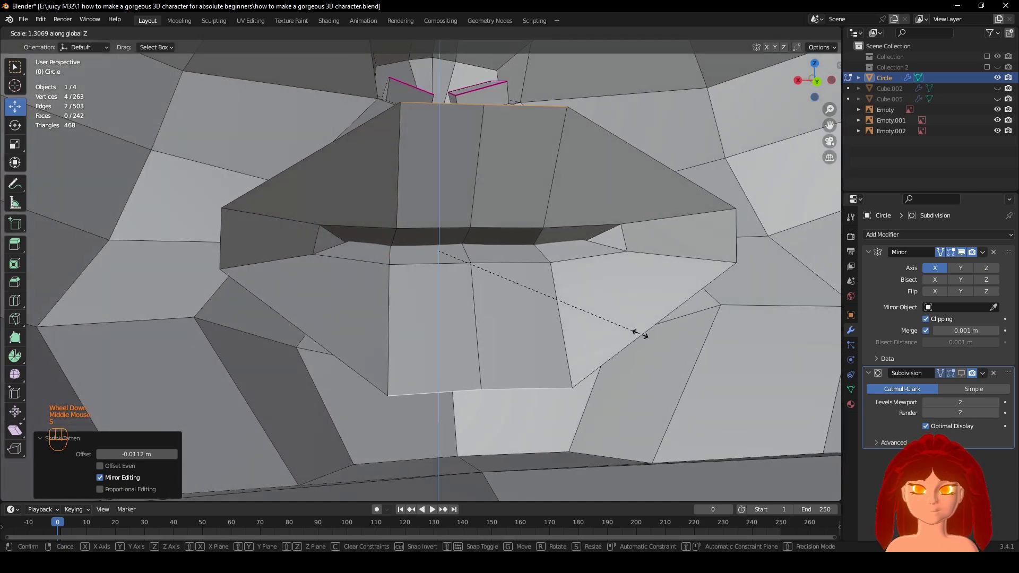
{"action": "left_click", "coordinate": [646, 343]}
{"action": "scroll", "coordinate": [594, 301], "scroll_direction": "down", "scroll_amount": 4}
{"action": "scroll", "coordinate": [541, 259], "scroll_direction": "up", "scroll_amount": 3}
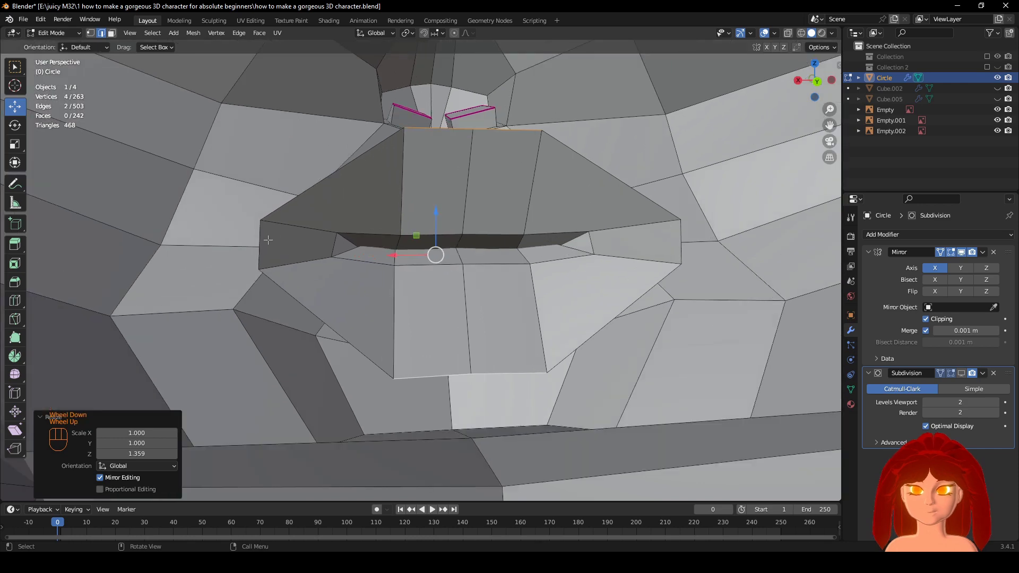
Scale the side edge of the rear mouth opening, and move the whole rear loop 0.02021 m along Y.
{"action": "left_click", "coordinate": [267, 240]}
{"action": "key", "text": "s"}
{"action": "left_click", "coordinate": [547, 366]}
{"action": "middle_click_drag", "start_coordinate": [546, 366], "coordinate": [479, 305]}
{"action": "left_click", "coordinate": [479, 305], "text": "alt+shift"}
{"action": "left_click_drag", "start_coordinate": [458, 308], "coordinate": [526, 342]}
In the right side wireframe view, move the rear mouth loop by -0.014194 m in Y and 0.001075 m in Z.
{"action": "middle_click_drag", "start_coordinate": [658, 318], "coordinate": [688, 260]}
{"action": "scroll", "coordinate": [663, 307], "scroll_direction": "down", "scroll_amount": 2}
{"action": "scroll", "coordinate": [663, 308], "scroll_direction": "up", "scroll_amount": 1}
{"action": "key", "text": "z"}
{"action": "key", "text": "KP_3"}
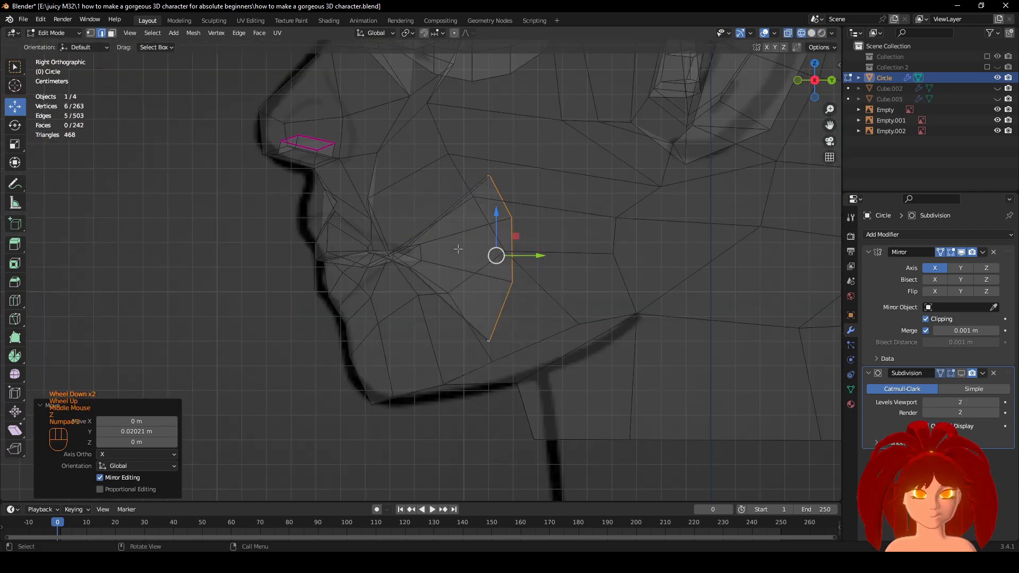
{"action": "key", "text": "g"}
{"action": "left_click", "coordinate": [693, 293]}
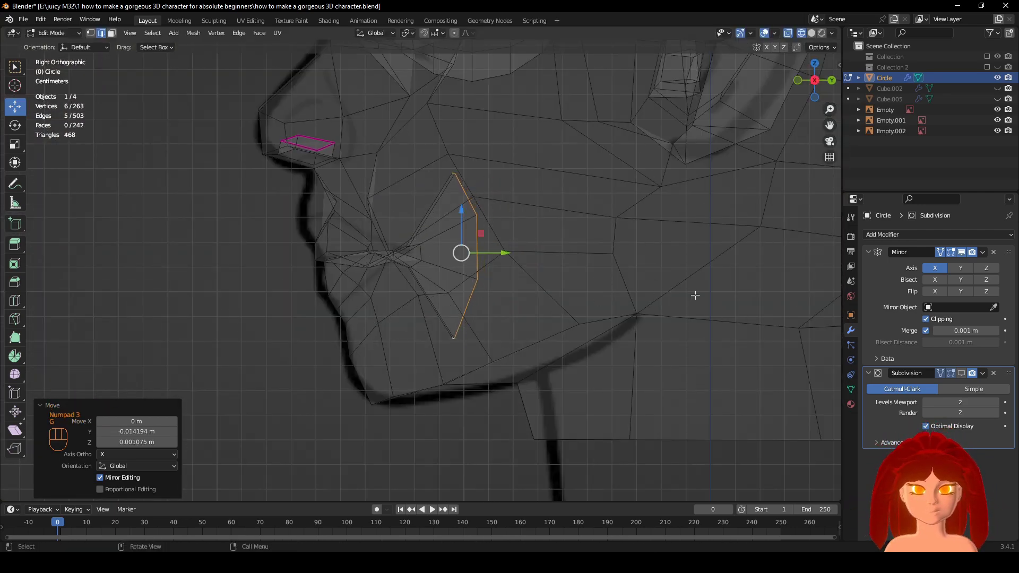
Scale the rear mouth loop to 0.9 and extrude it backward along Y to the rear of the jaw.
{"action": "key", "text": "s"}
{"action": "left_click", "coordinate": [663, 291]}
{"action": "key", "text": "e"}
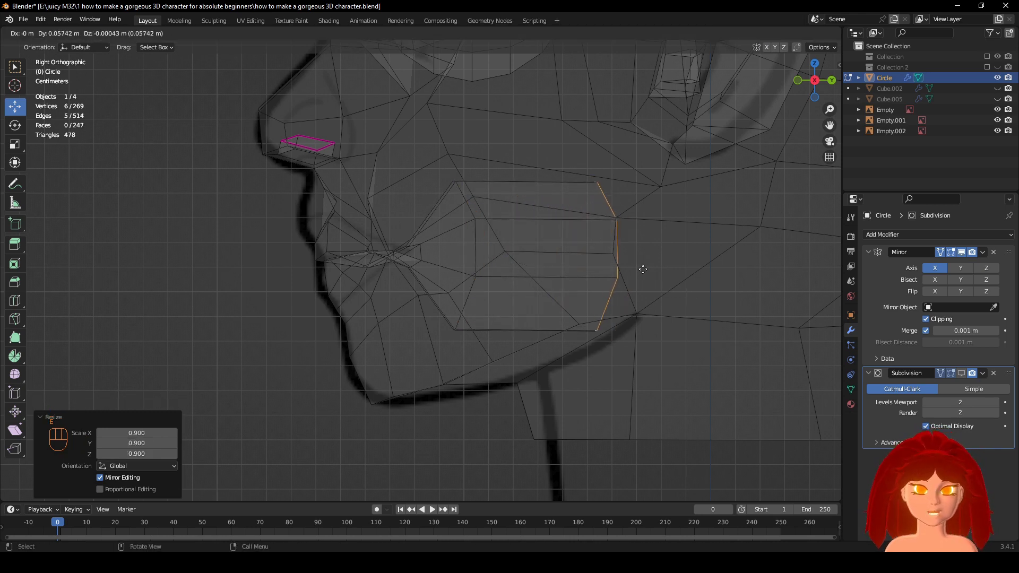
{"action": "key", "text": "y"}
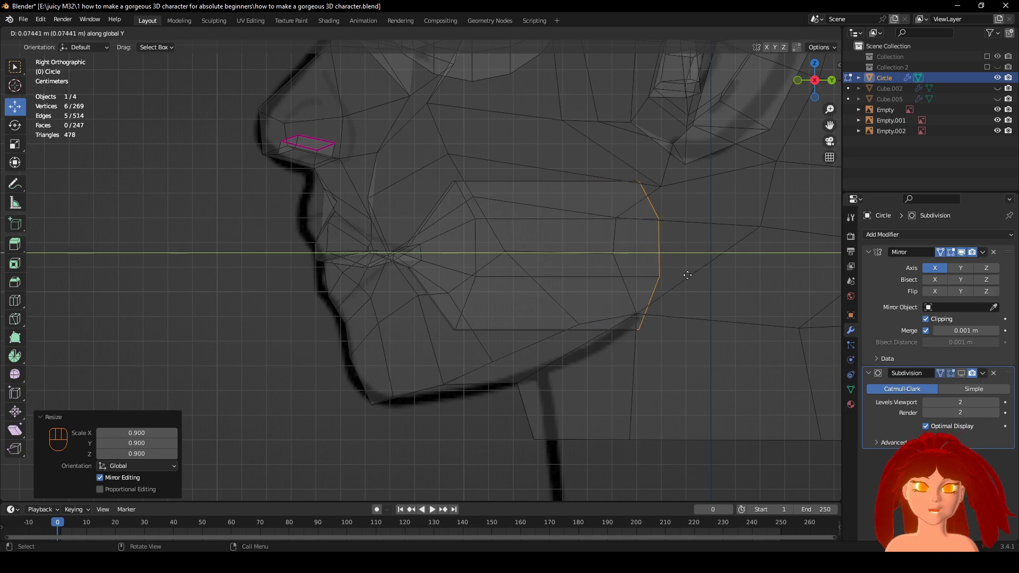
{"action": "left_click", "coordinate": [660, 274]}
Return to solid shading, select both end loops of the extruded mouth section, and scale them to 0.9.
{"action": "scroll", "coordinate": [660, 274], "scroll_direction": "down", "scroll_amount": 1}
{"action": "middle_click_drag", "start_coordinate": [661, 274], "coordinate": [587, 308]}
{"action": "key", "text": "z"}
{"action": "left_click", "coordinate": [721, 310]}
{"action": "mouse_move", "coordinate": [720, 310]}
{"action": "middle_mouse_down"}
{"action": "mouse_move", "coordinate": [605, 258]}
{"action": "mouse_move", "coordinate": [622, 355]}
{"action": "mouse_move", "coordinate": [559, 311]}
{"action": "middle_mouse_up"}
{"action": "scroll", "coordinate": [605, 259], "scroll_direction": "up", "scroll_amount": 3}
{"action": "scroll", "coordinate": [622, 355], "scroll_direction": "down", "scroll_amount": 1}
{"action": "left_click", "coordinate": [461, 207], "text": "alt+shift"}
{"action": "middle_click_drag", "start_coordinate": [461, 207], "coordinate": [531, 254]}
{"action": "key", "text": "s"}
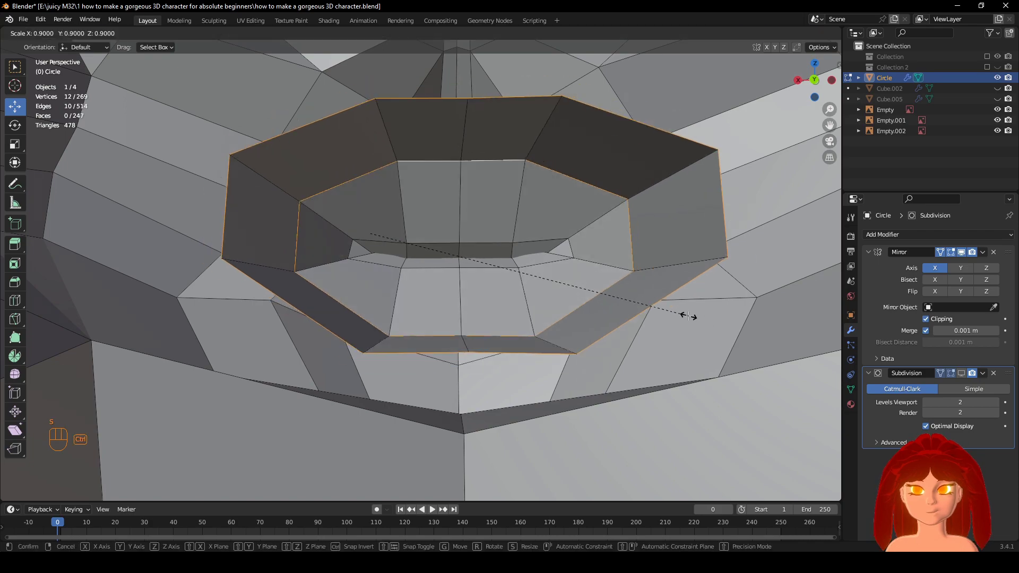
{"action": "left_click", "coordinate": [688, 316]}
Preview the mouth cavity with the Subdivision viewport display enabled, and turn the display back off.
{"action": "middle_click_drag", "start_coordinate": [689, 316], "coordinate": [716, 324]}
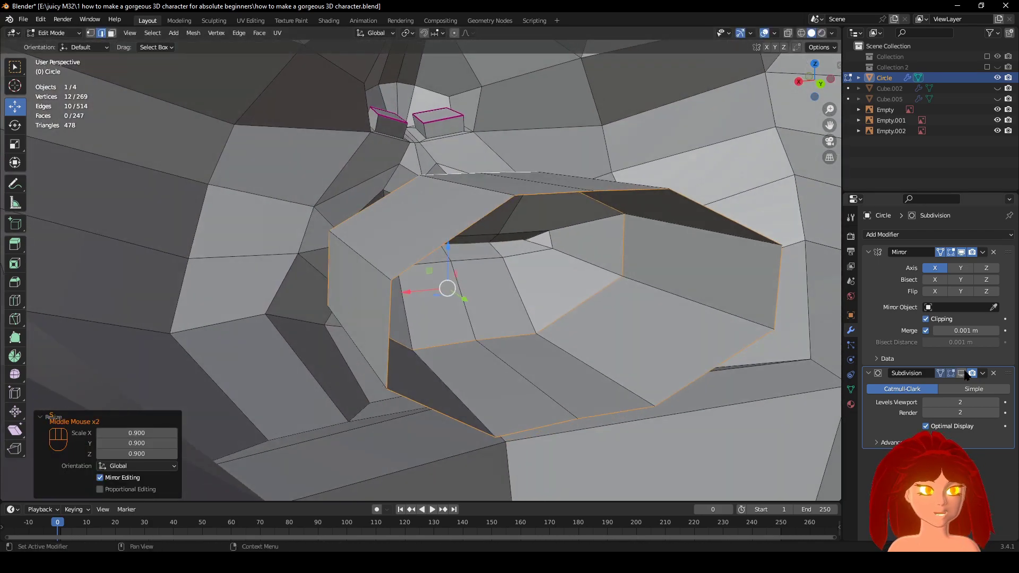
{"action": "left_click", "coordinate": [961, 373]}
{"action": "middle_click_drag", "start_coordinate": [663, 371], "coordinate": [661, 406]}
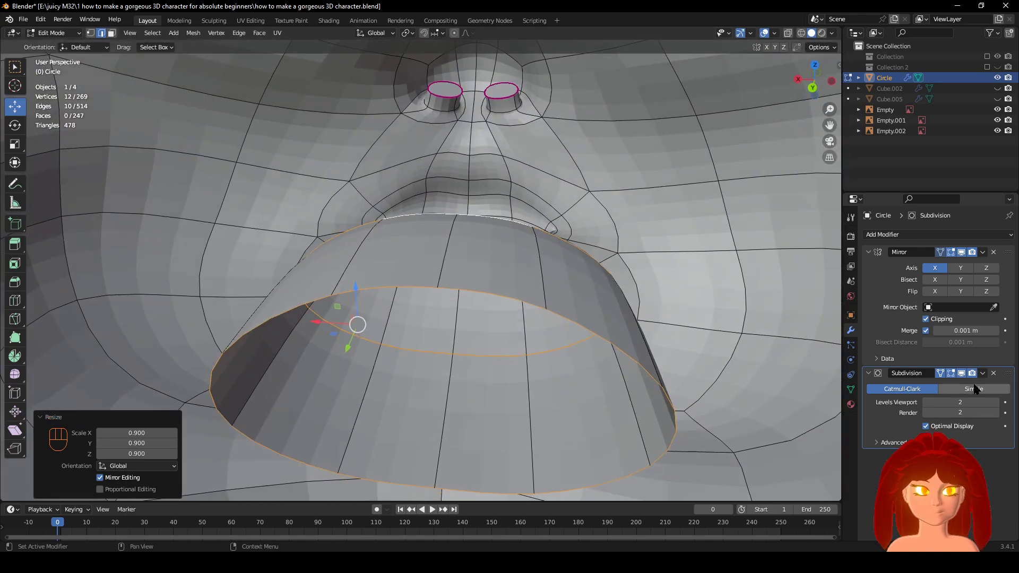
{"action": "left_click", "coordinate": [961, 373]}
{"action": "middle_click_drag", "start_coordinate": [557, 329], "coordinate": [534, 315]}
Try to move the mouth cavity loops upward in the side wireframe view, and undo the move.
{"action": "left_click", "coordinate": [597, 307], "text": "alt"}
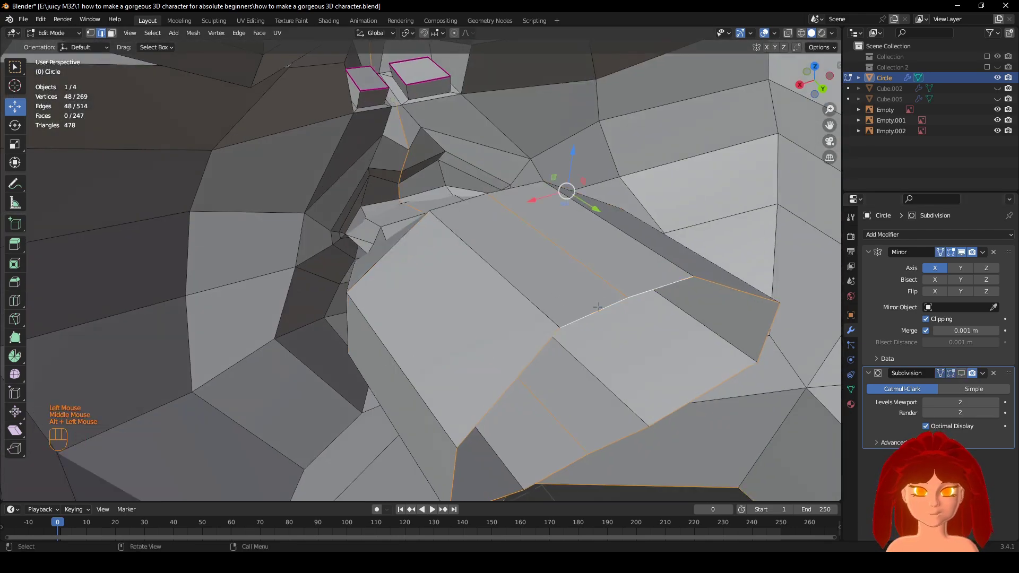
{"action": "left_click", "coordinate": [602, 307], "text": "alt"}
{"action": "key", "text": "KP_3"}
{"action": "key", "text": "z"}
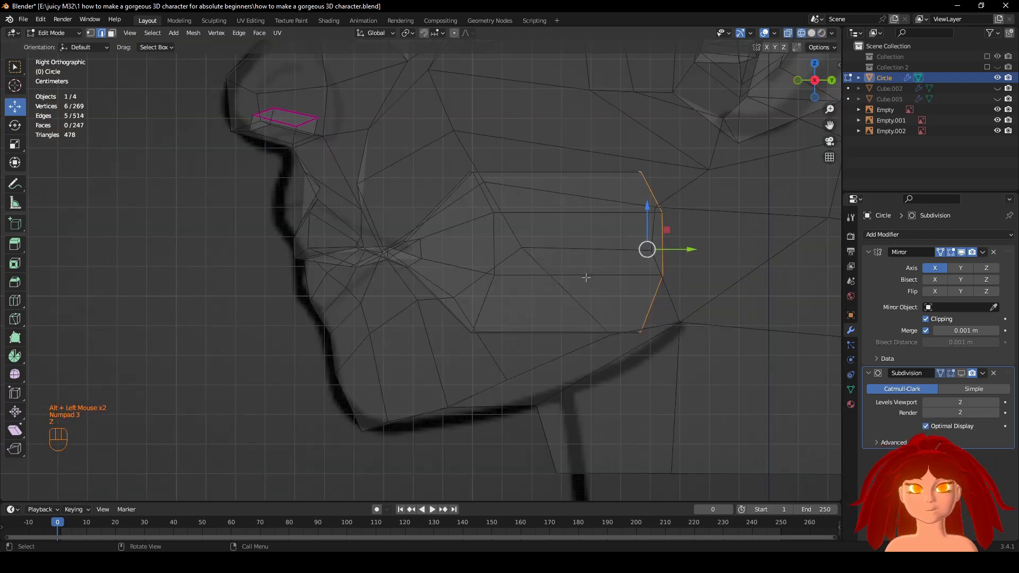
{"action": "middle_click_drag", "start_coordinate": [690, 288], "coordinate": [473, 285], "text": "shift"}
{"action": "scroll", "coordinate": [574, 349], "scroll_direction": "down", "scroll_amount": 2}
{"action": "key", "text": "KP_3"}
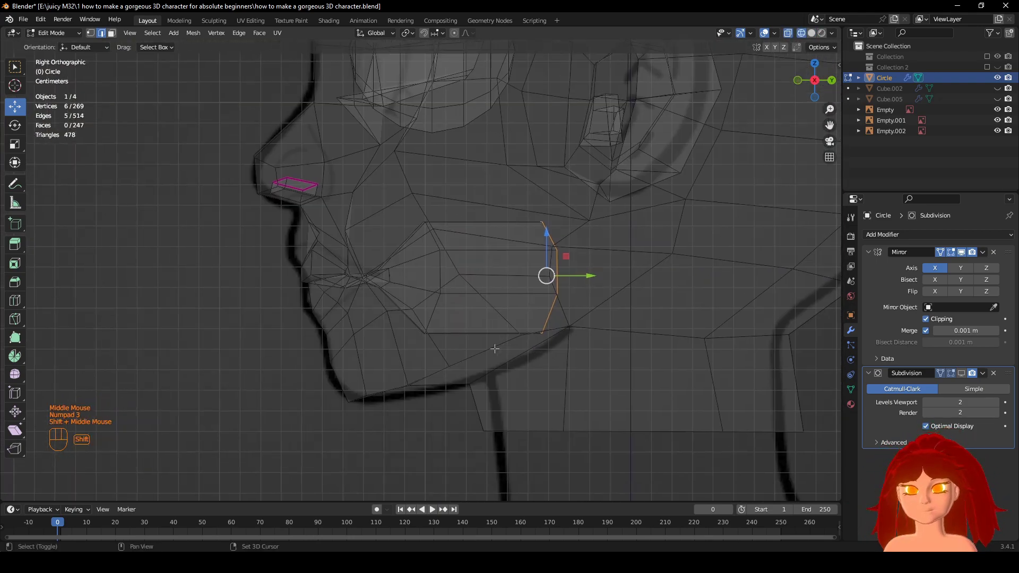
{"action": "scroll", "coordinate": [473, 285], "scroll_direction": "up", "scroll_amount": 1, "text": "shift"}
{"action": "scroll", "coordinate": [473, 286], "scroll_direction": "up", "scroll_amount": 2}
{"action": "left_click", "coordinate": [473, 285], "text": "alt+shift"}
{"action": "mouse_move", "coordinate": [500, 240]}
{"action": "left_mouse_down"}
{"action": "mouse_move", "coordinate": [503, 220]}
{"action": "mouse_move", "coordinate": [502, 229]}
{"action": "left_mouse_up"}
{"action": "key", "text": "ctrl+z"}
Select the rearmost mouth cavity loop and extrude it down and back toward the throat.
{"action": "middle_click_drag", "start_coordinate": [583, 265], "coordinate": [560, 266], "text": "shift"}
{"action": "left_click", "coordinate": [562, 267], "text": "alt"}
{"action": "middle_click_drag", "start_coordinate": [643, 349], "coordinate": [552, 283], "text": "shift"}
{"action": "left_click", "coordinate": [561, 273], "text": "alt"}
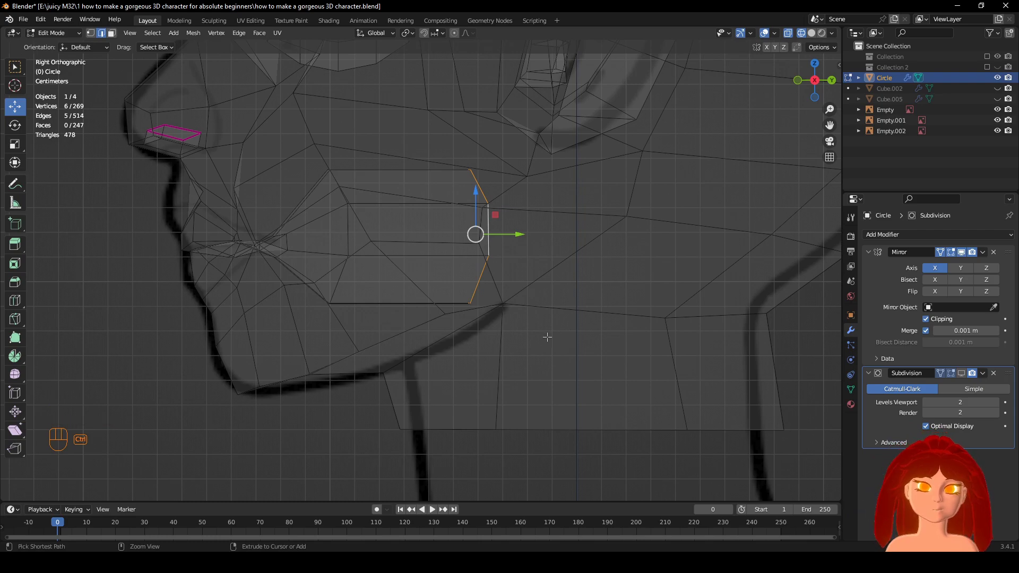
{"action": "right_click", "coordinate": [547, 337], "text": "ctrl"}
Move the new throat loop -0.009534 m along X and shape it into a circle with LoopTools.
{"action": "middle_click_drag", "start_coordinate": [548, 337], "coordinate": [451, 412]}
{"action": "key", "text": "z"}
{"action": "middle_click_drag", "start_coordinate": [597, 401], "coordinate": [505, 297]}
{"action": "left_click_drag", "start_coordinate": [344, 225], "coordinate": [377, 223]}
{"action": "key", "text": "s"}
{"action": "right_click", "coordinate": [613, 183]}
{"action": "right_click", "coordinate": [604, 158]}
{"action": "mouse_move", "coordinate": [605, 158]}
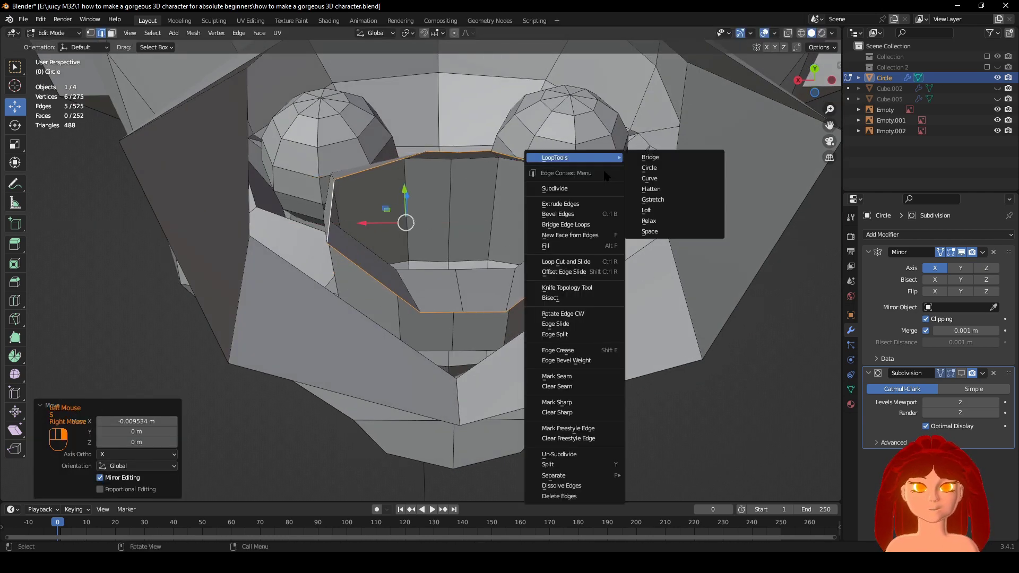
{"action": "left_click", "coordinate": [702, 168]}
In side view, rotate the circular throat loop about 40 degrees and move it 0.00043 m in Y and 0.008818 m in Z.
{"action": "middle_click_drag", "start_coordinate": [701, 169], "coordinate": [712, 328]}
{"action": "key", "text": "KP_3"}
{"action": "key", "text": "alt+z"}
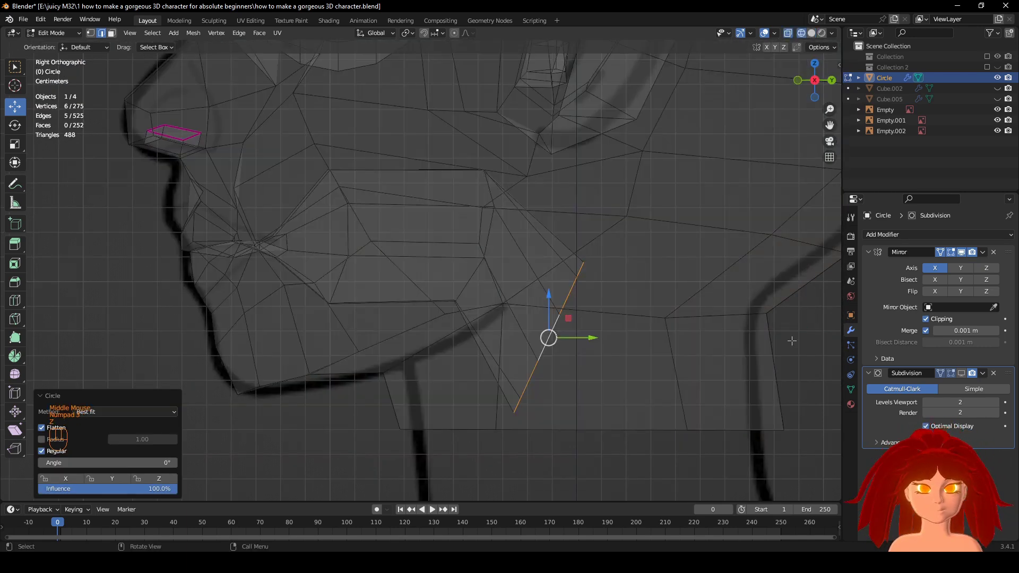
{"action": "key", "text": "r"}
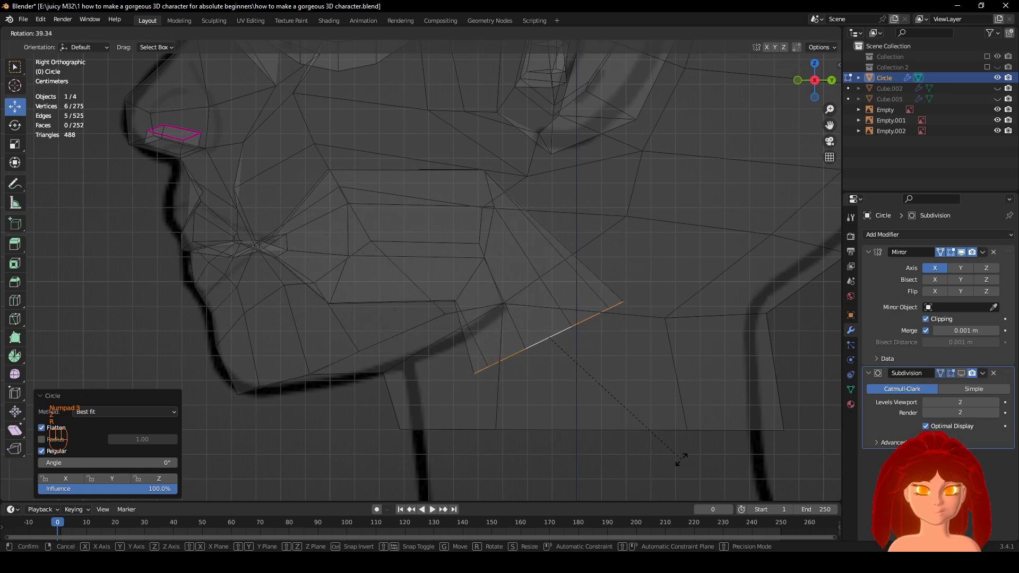
{"action": "left_click", "coordinate": [685, 458]}
{"action": "key", "text": "g"}
{"action": "left_click", "coordinate": [690, 428]}
Scale the circular throat loop uniformly to 0.75 in solid shading.
{"action": "mouse_move", "coordinate": [691, 428]}
{"action": "middle_mouse_down"}
{"action": "mouse_move", "coordinate": [611, 369]}
{"action": "mouse_move", "coordinate": [576, 367]}
{"action": "mouse_move", "coordinate": [600, 366]}
{"action": "middle_mouse_up"}
{"action": "key", "text": "z"}
{"action": "key", "text": "s"}
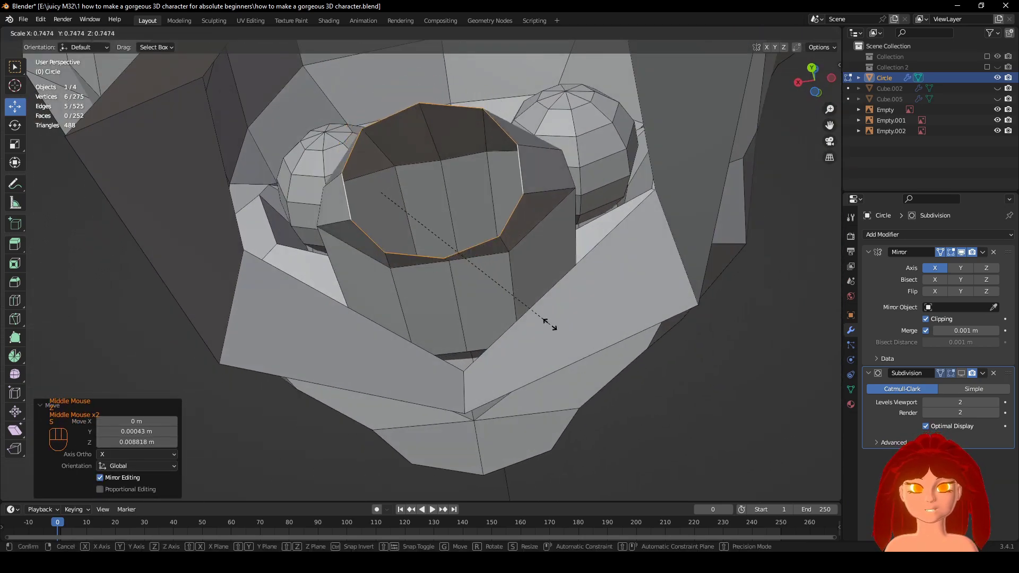
{"action": "left_click", "coordinate": [548, 322]}
Extrude the throat loop downward inside the neck in the side wireframe view.
{"action": "mouse_move", "coordinate": [548, 322]}
{"action": "middle_mouse_down"}
{"action": "mouse_move", "coordinate": [611, 341]}
{"action": "mouse_move", "coordinate": [552, 339]}
{"action": "middle_mouse_up"}
{"action": "key", "text": "KP_3"}
{"action": "key", "text": "alt+z"}
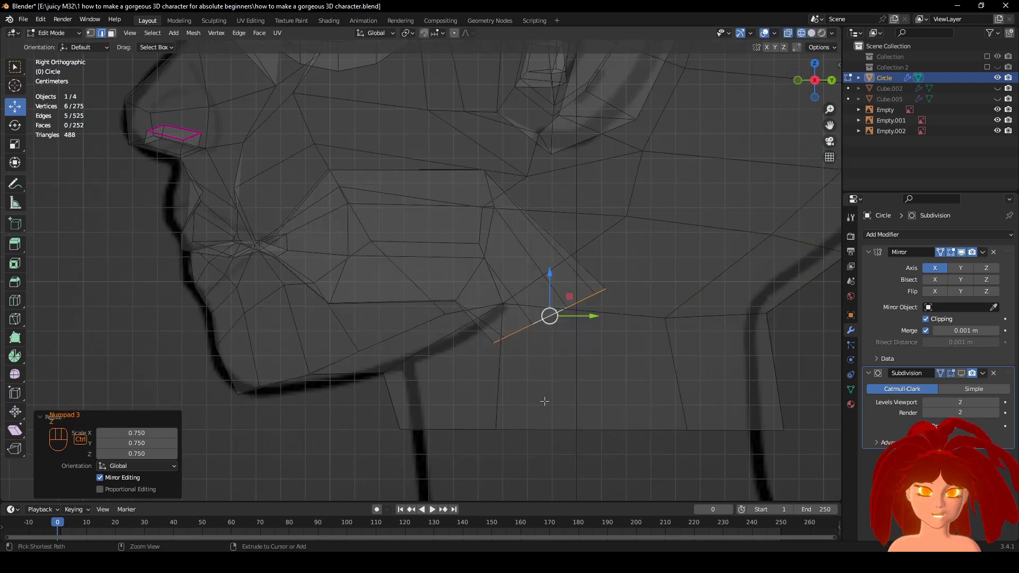
{"action": "right_click", "coordinate": [567, 409], "text": "ctrl"}
Scale the lowest throat loop along Z.
{"action": "middle_click_drag", "start_coordinate": [692, 462], "coordinate": [641, 402], "text": "shift"}
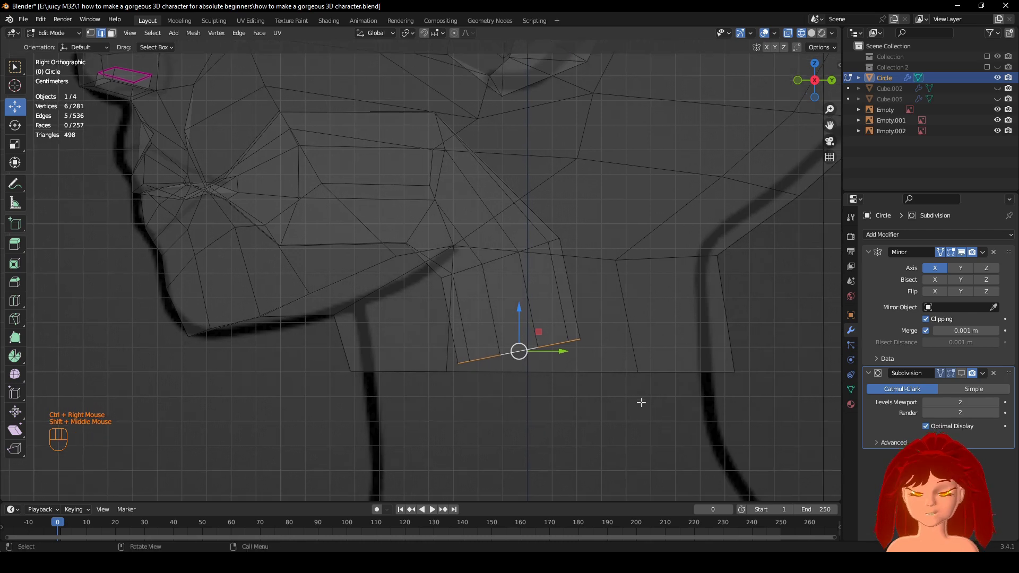
{"action": "key", "text": "s"}
{"action": "key", "text": "z"}
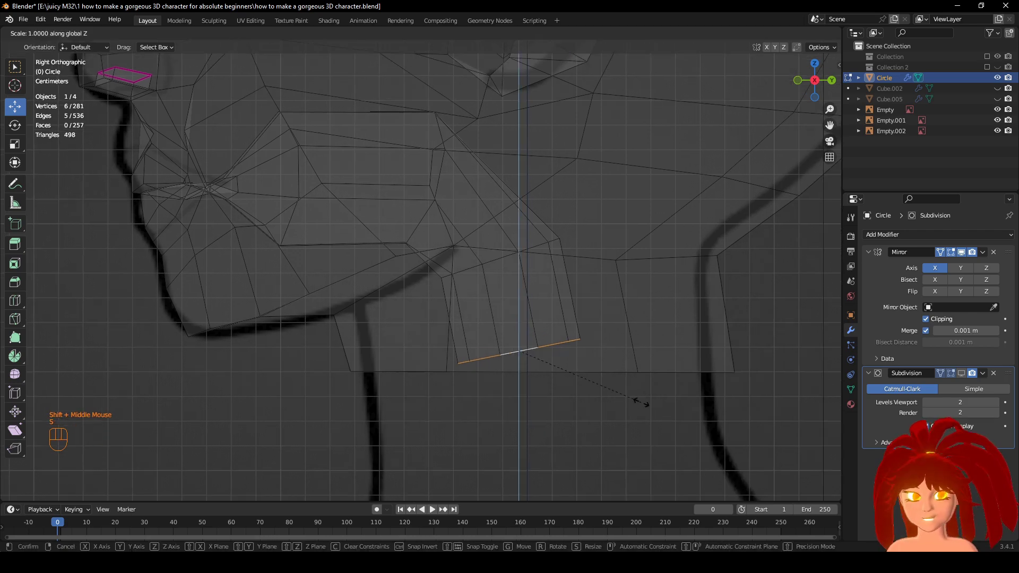
Flatten the neck's lower edge loop by scaling it to 0 along Z, and round it with LoopTools Circle.
{"action": "key", "text": "0"}
{"action": "key", "text": "Return"}
{"action": "right_click", "coordinate": [616, 313]}
{"action": "mouse_move", "coordinate": [620, 201]}
{"action": "left_click", "coordinate": [656, 210]}
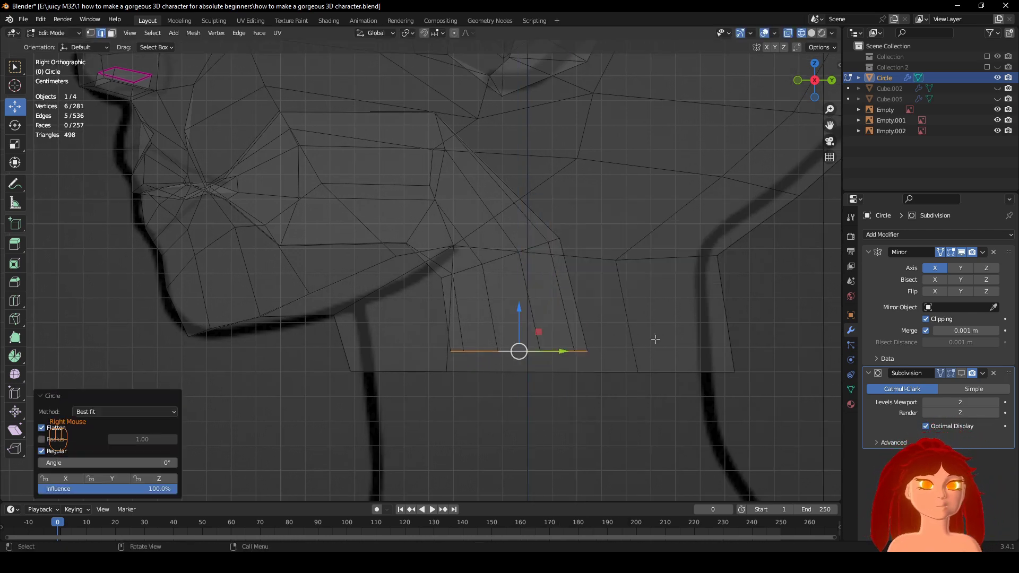
Turn on the Subdivision modifier's viewport display for the head and view it in perspective.
{"action": "middle_click_drag", "start_coordinate": [655, 339], "coordinate": [735, 342]}
{"action": "left_click", "coordinate": [961, 374]}
{"action": "scroll", "coordinate": [605, 409], "scroll_direction": "up", "scroll_amount": 1}
{"action": "scroll", "coordinate": [445, 436], "scroll_direction": "down", "scroll_amount": 3}
{"action": "scroll", "coordinate": [606, 201], "scroll_direction": "down", "scroll_amount": 2}
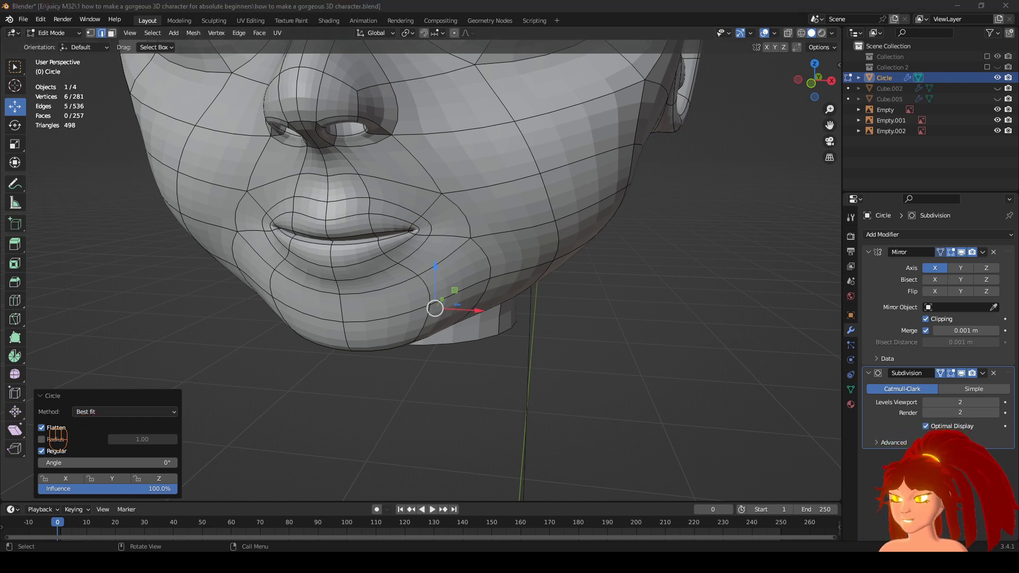
{"action": "scroll", "coordinate": [522, 279], "scroll_direction": "down", "scroll_amount": 2}
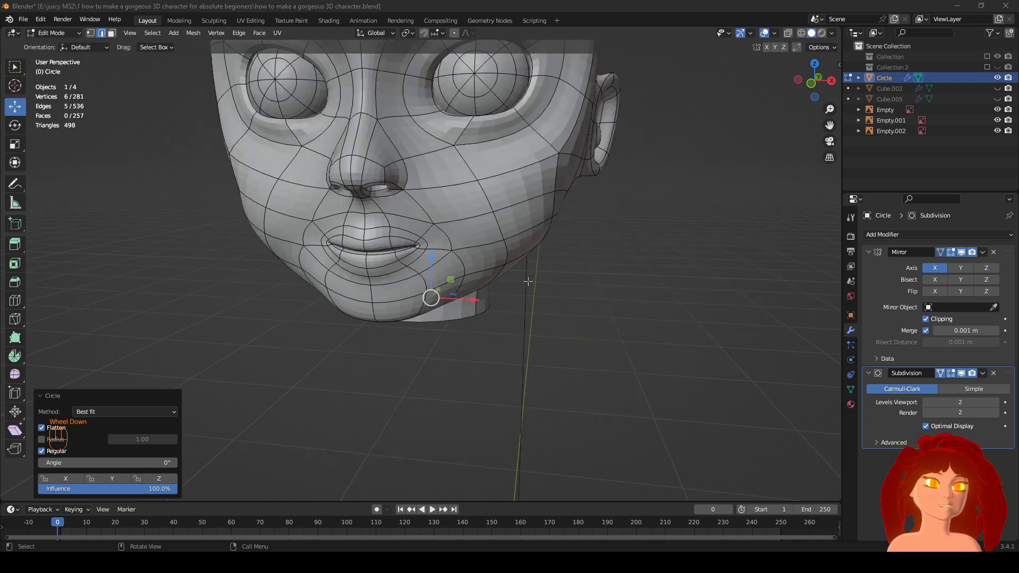
Select the whole linked eyeball mesh and rotate it freely with trackball rotation to face outward slightly.
{"action": "middle_click_drag", "start_coordinate": [538, 234], "coordinate": [560, 335], "text": "shift"}
{"action": "scroll", "coordinate": [554, 323], "scroll_direction": "up", "scroll_amount": 1}
{"action": "middle_click_drag", "start_coordinate": [542, 303], "coordinate": [513, 260]}
{"action": "left_click", "coordinate": [512, 258]}
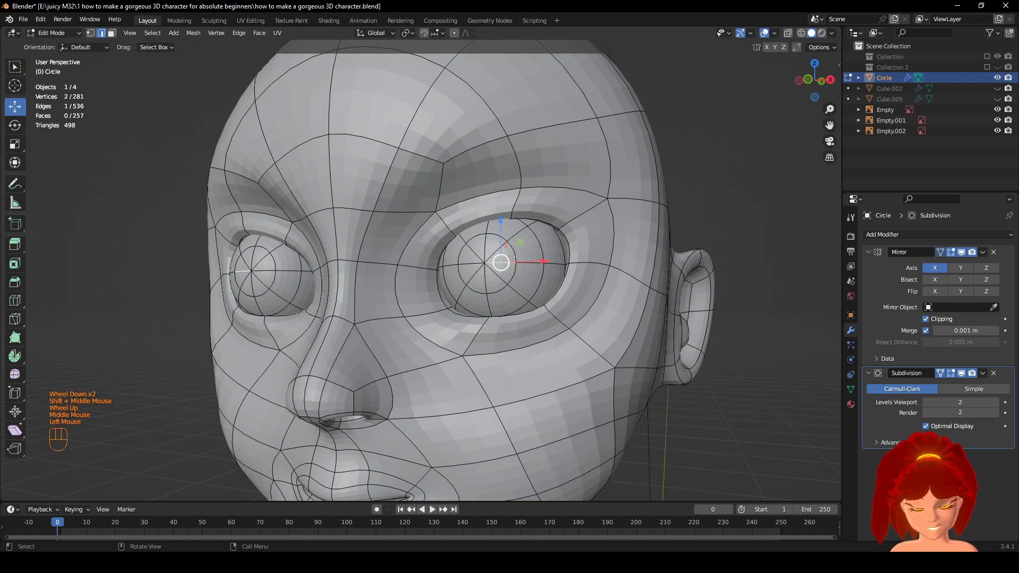
{"action": "key", "text": "ctrl+l"}
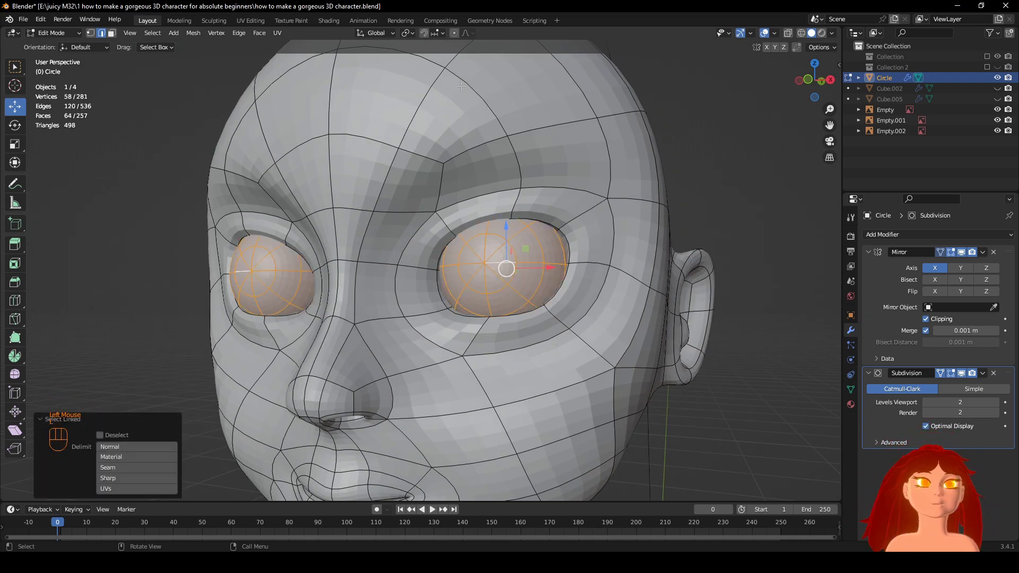
{"action": "middle_click_drag", "start_coordinate": [461, 86], "coordinate": [662, 253]}
{"action": "scroll", "coordinate": [662, 254], "scroll_direction": "up", "scroll_amount": 2}
{"action": "key", "text": "r"}
{"action": "key", "text": "r"}
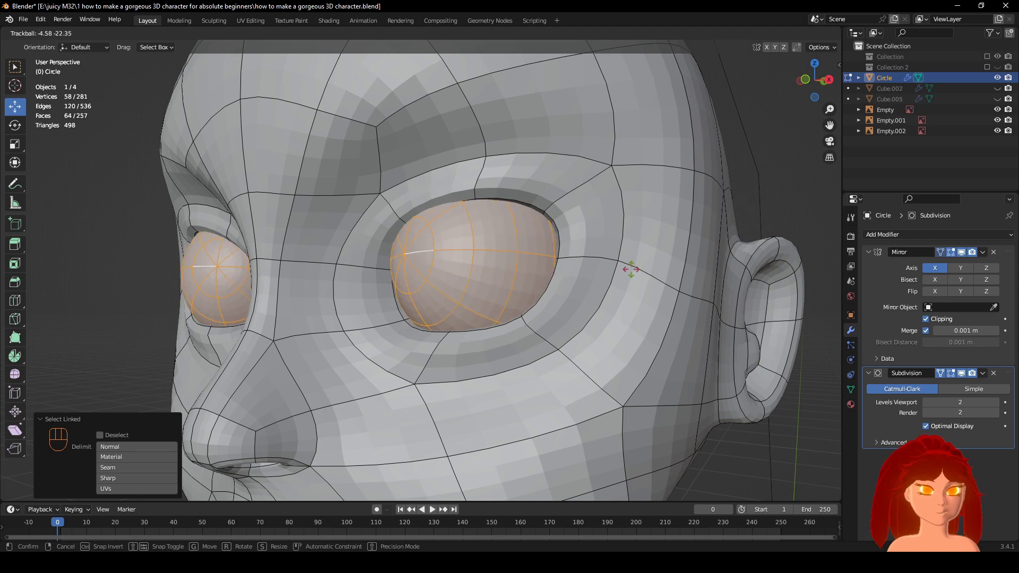
{"action": "left_click", "coordinate": [628, 268]}
Scale the eyeball to 0.9 along Y in the side view, with subdivision displayed.
{"action": "key", "text": "KP_3"}
{"action": "key", "text": "alt+z"}
{"action": "middle_click_drag", "start_coordinate": [336, 306], "coordinate": [456, 292], "text": "shift"}
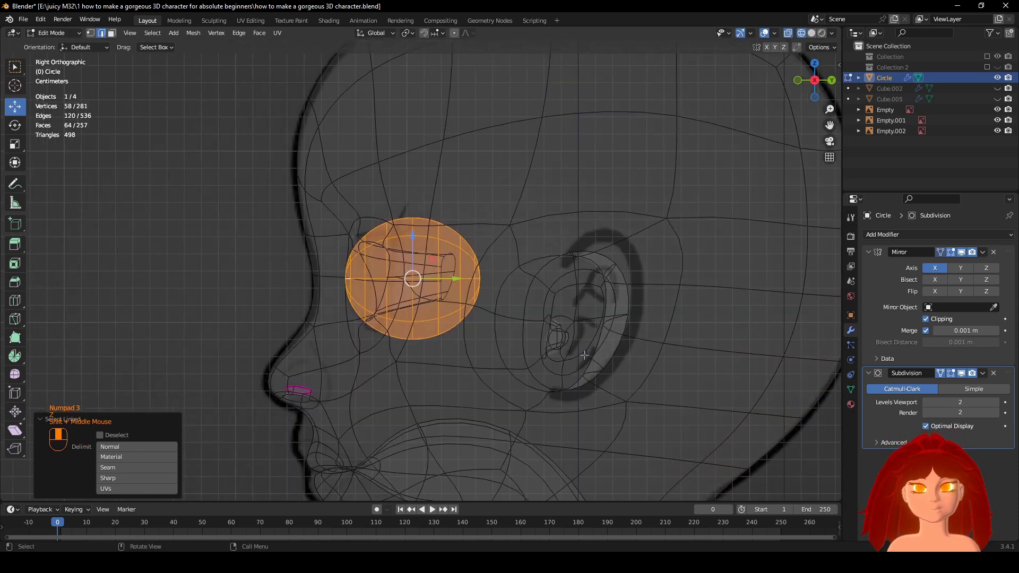
{"action": "scroll", "coordinate": [675, 347], "scroll_direction": "up", "scroll_amount": 1}
{"action": "left_click", "coordinate": [961, 374]}
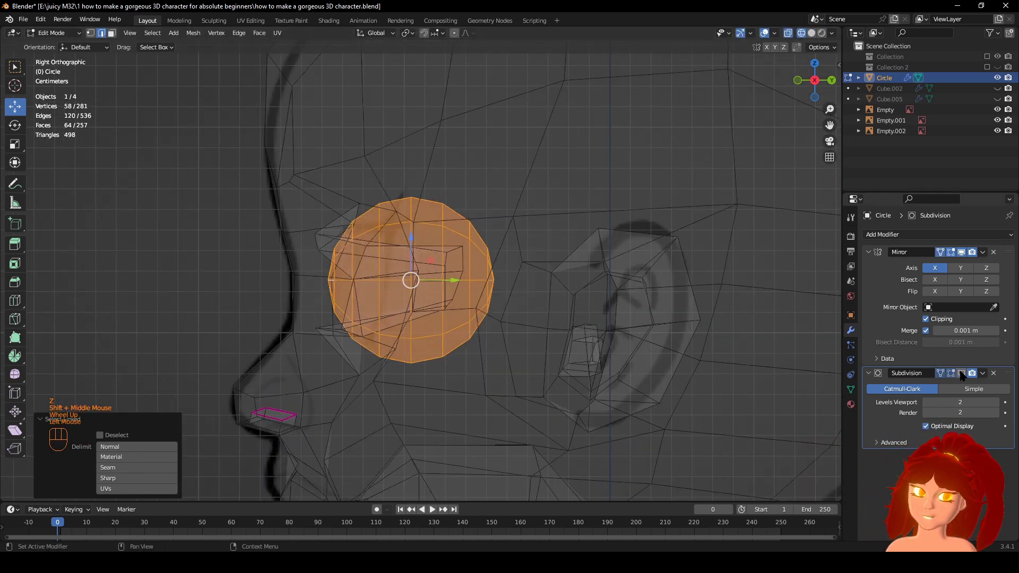
{"action": "left_click", "coordinate": [961, 373]}
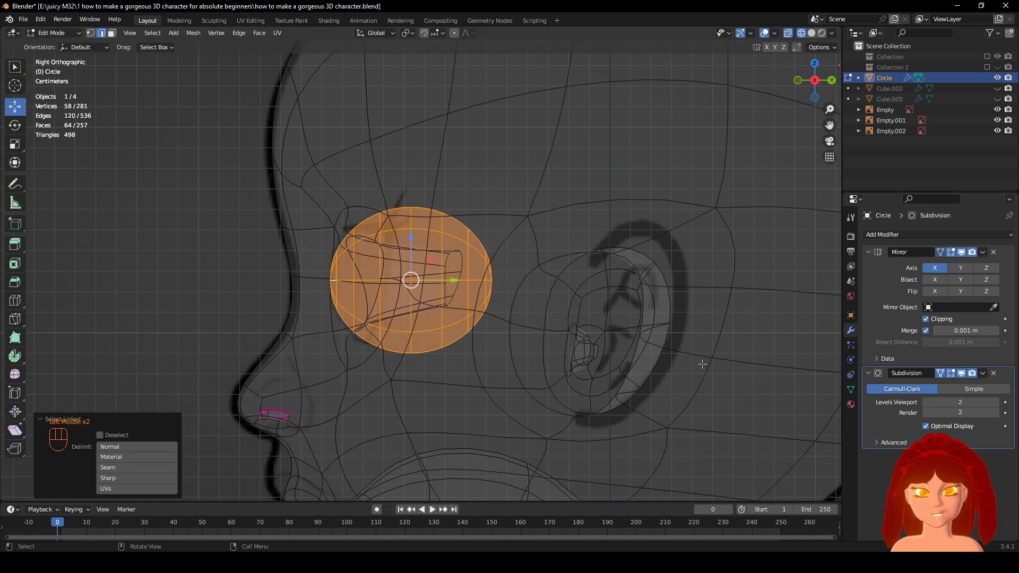
{"action": "key", "text": "s"}
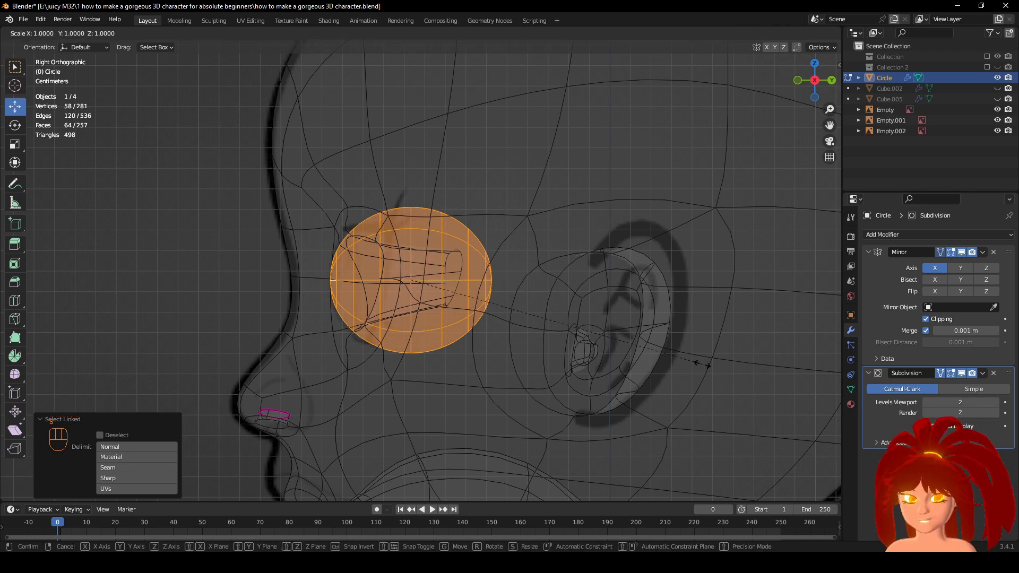
{"action": "key", "text": "y"}
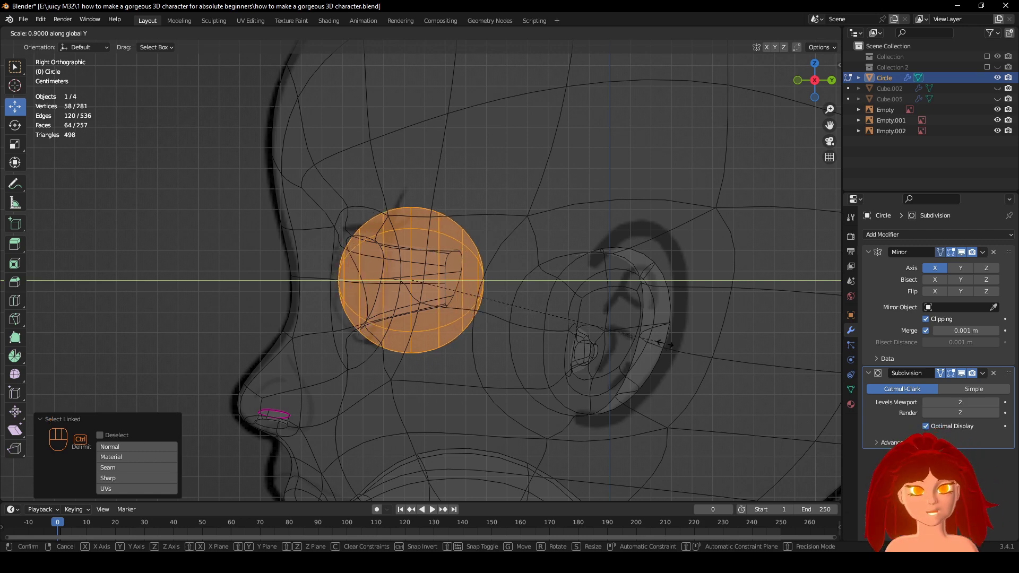
{"action": "left_click", "coordinate": [658, 345]}
{"action": "mouse_move", "coordinate": [658, 345]}
{"action": "middle_mouse_down"}
{"action": "mouse_move", "coordinate": [524, 329]}
{"action": "mouse_move", "coordinate": [533, 330]}
{"action": "middle_mouse_up"}
{"action": "key", "text": "z"}
{"action": "middle_click_drag", "start_coordinate": [592, 342], "coordinate": [628, 351]}
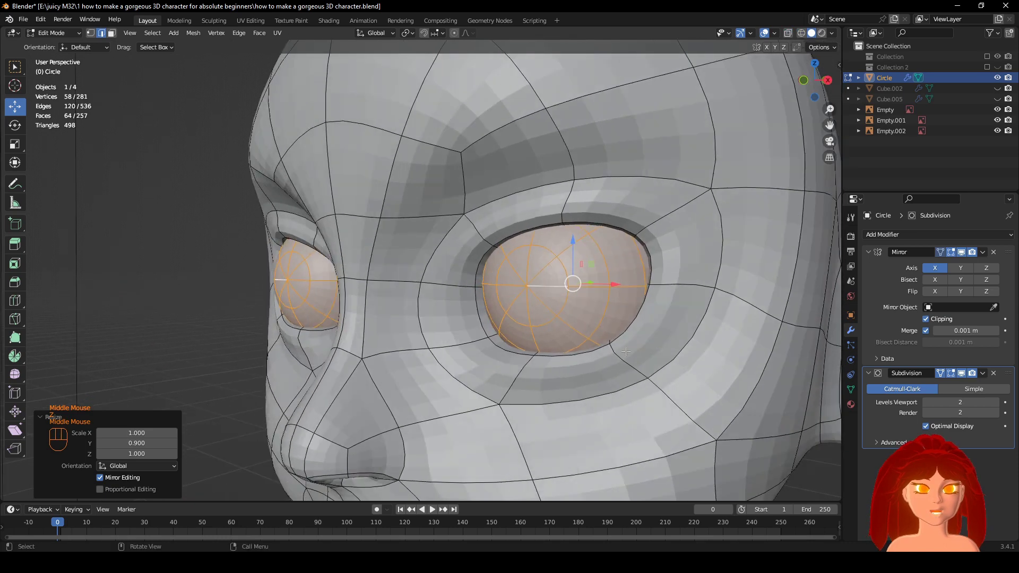
{"action": "key", "text": "r"}
{"action": "key", "text": "r"}
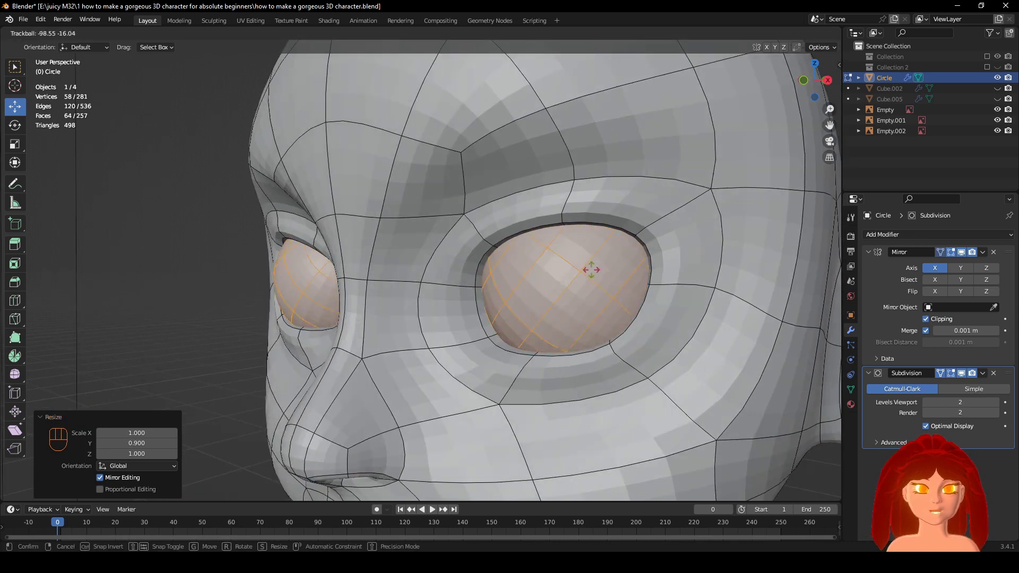
{"action": "key", "text": "Escape"}
Save the character file and collapse the Resize operator settings.
{"action": "scroll", "coordinate": [631, 382], "scroll_direction": "down", "scroll_amount": 2}
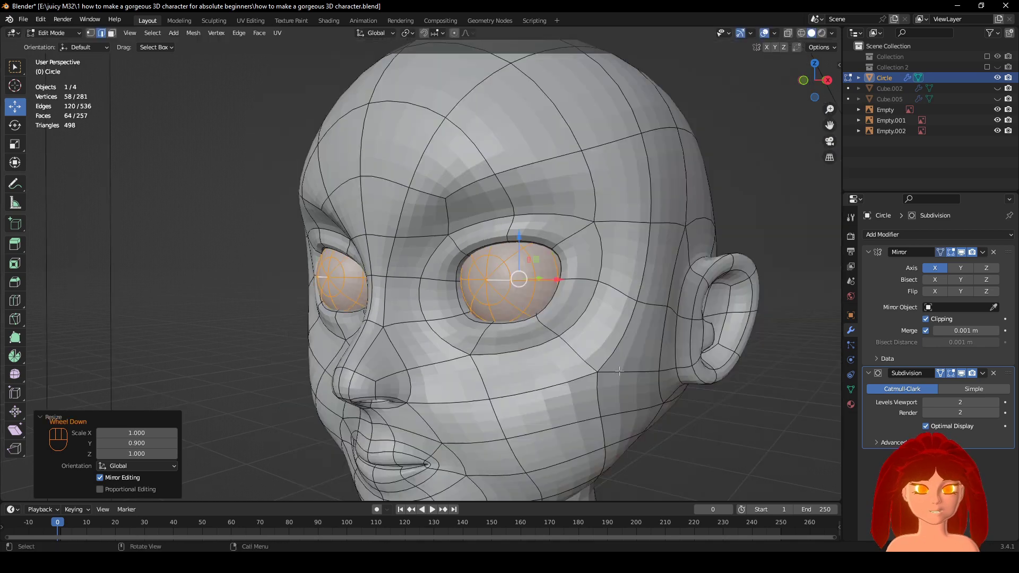
{"action": "middle_click_drag", "start_coordinate": [621, 377], "coordinate": [631, 381]}
{"action": "key", "text": "ctrl+s"}
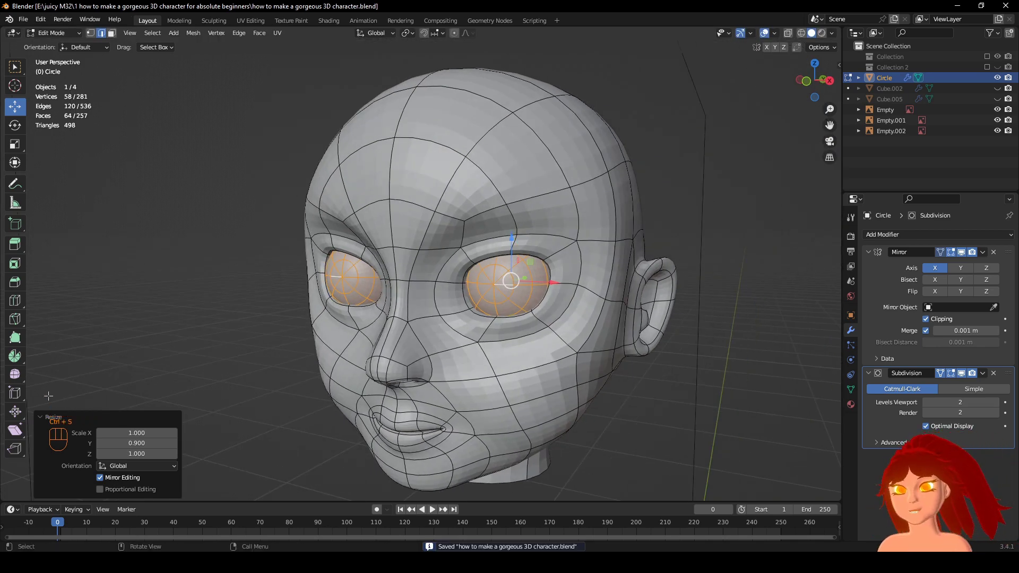
{"action": "left_click", "coordinate": [43, 419]}
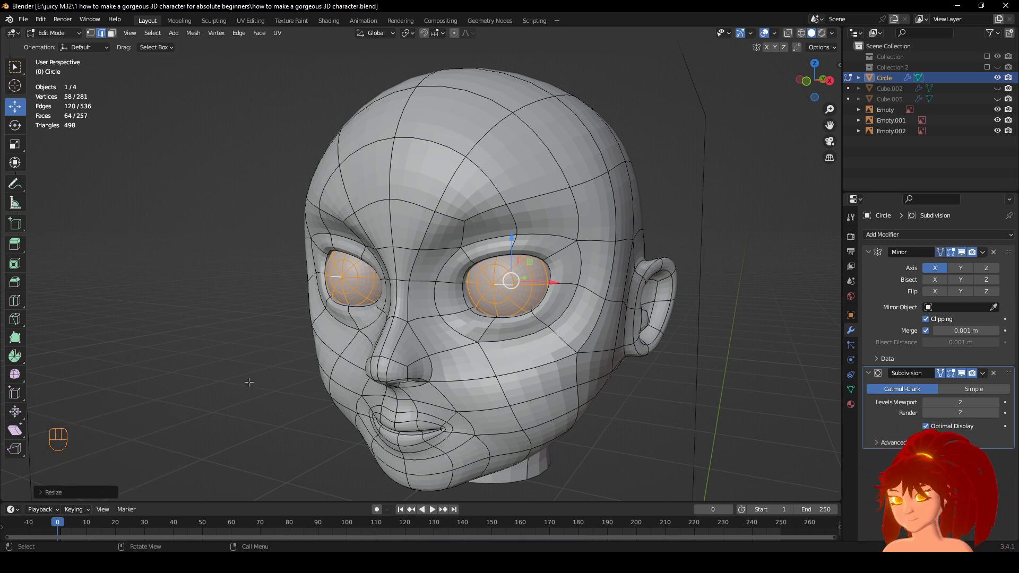
Deselect the eyeballs and add a mesh circle at the world origin.
{"action": "middle_click_drag", "start_coordinate": [491, 441], "coordinate": [481, 340], "text": "shift"}
{"action": "scroll", "coordinate": [489, 341], "scroll_direction": "down", "scroll_amount": 1}
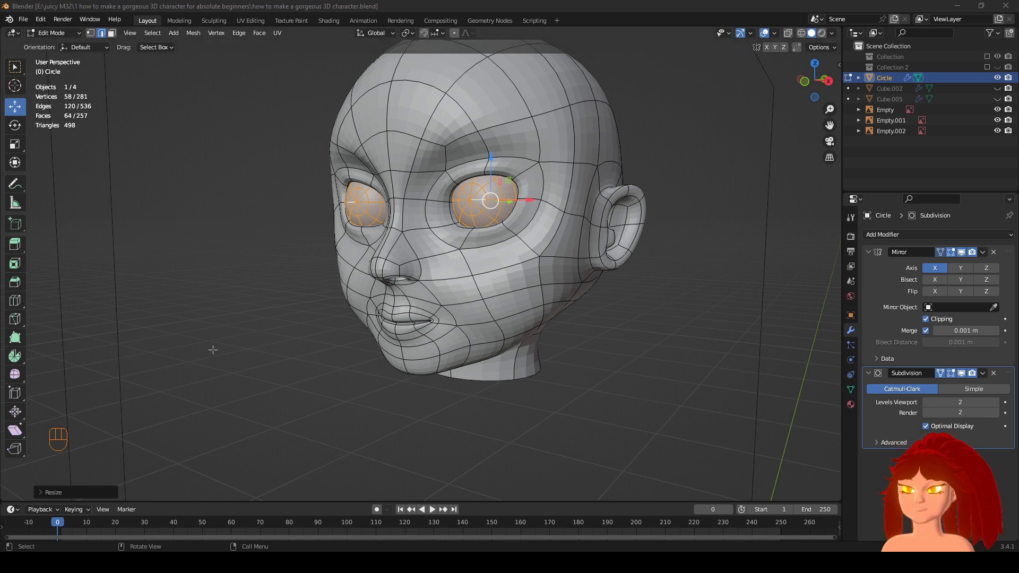
{"action": "middle_click_drag", "start_coordinate": [213, 350], "coordinate": [607, 356]}
{"action": "left_click", "coordinate": [606, 356]}
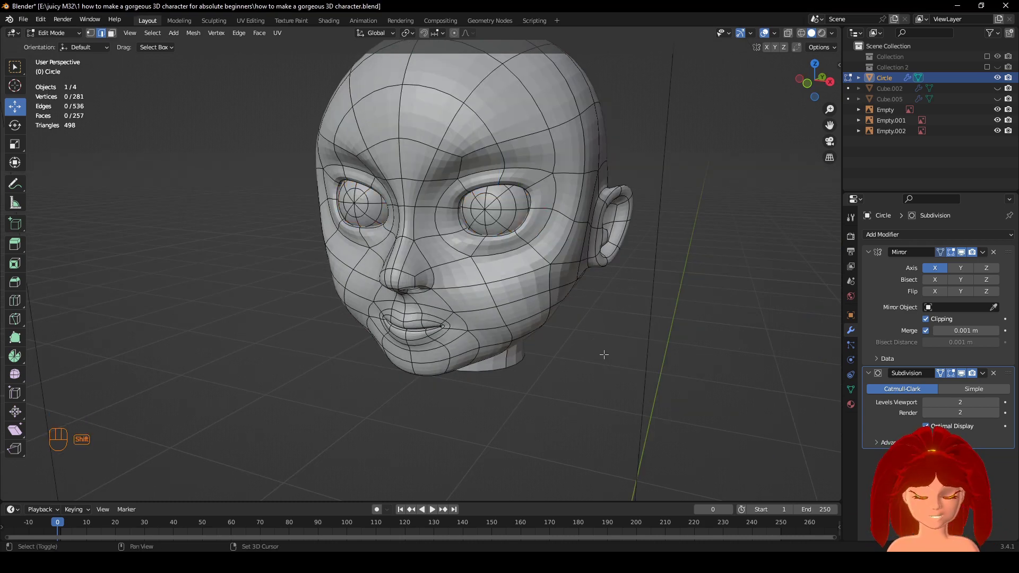
{"action": "key", "text": "shift+a"}
{"action": "scroll", "coordinate": [590, 356], "scroll_direction": "down", "scroll_amount": 1, "text": "shift"}
{"action": "middle_click_drag", "start_coordinate": [590, 356], "coordinate": [580, 162], "text": "shift"}
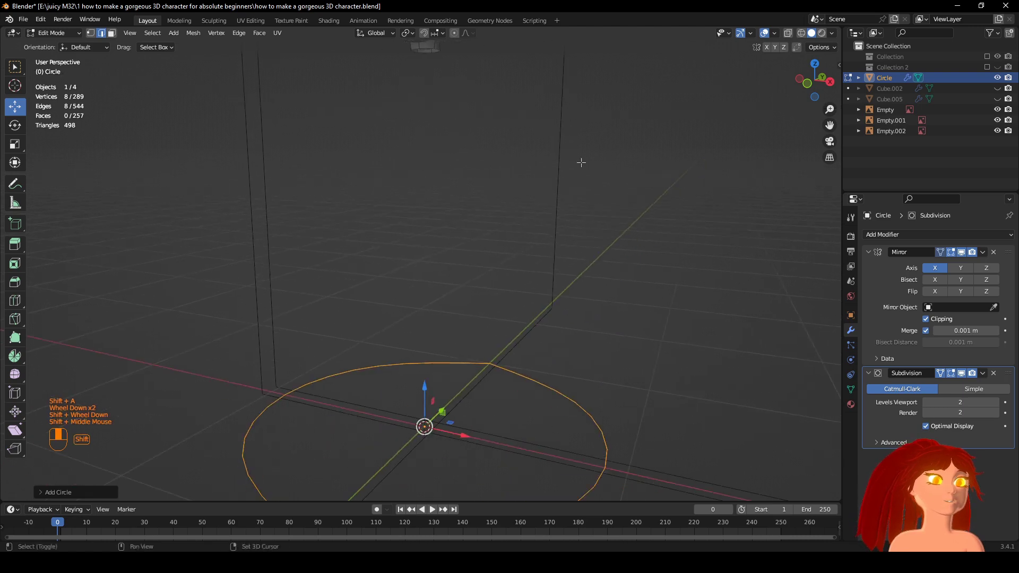
Turn off the viewport display of the Subdivision and Mirror modifiers and expand the Add Circle settings.
{"action": "scroll", "coordinate": [580, 161], "scroll_direction": "down", "scroll_amount": 1}
{"action": "middle_click_drag", "start_coordinate": [580, 260], "coordinate": [580, 305]}
{"action": "scroll", "coordinate": [580, 304], "scroll_direction": "up", "scroll_amount": 1}
{"action": "left_click", "coordinate": [961, 373]}
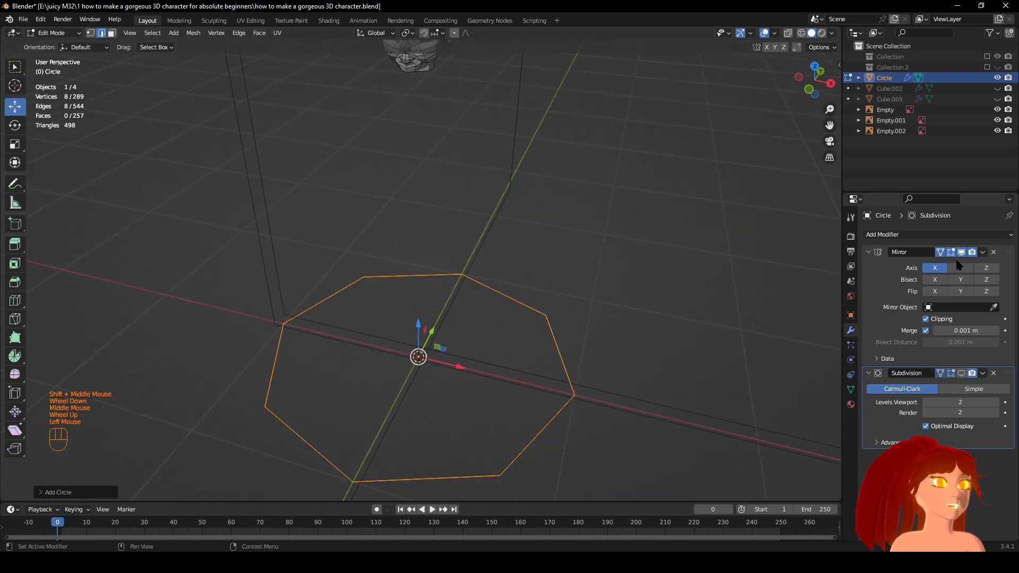
{"action": "left_click", "coordinate": [961, 252]}
{"action": "left_click", "coordinate": [41, 493]}
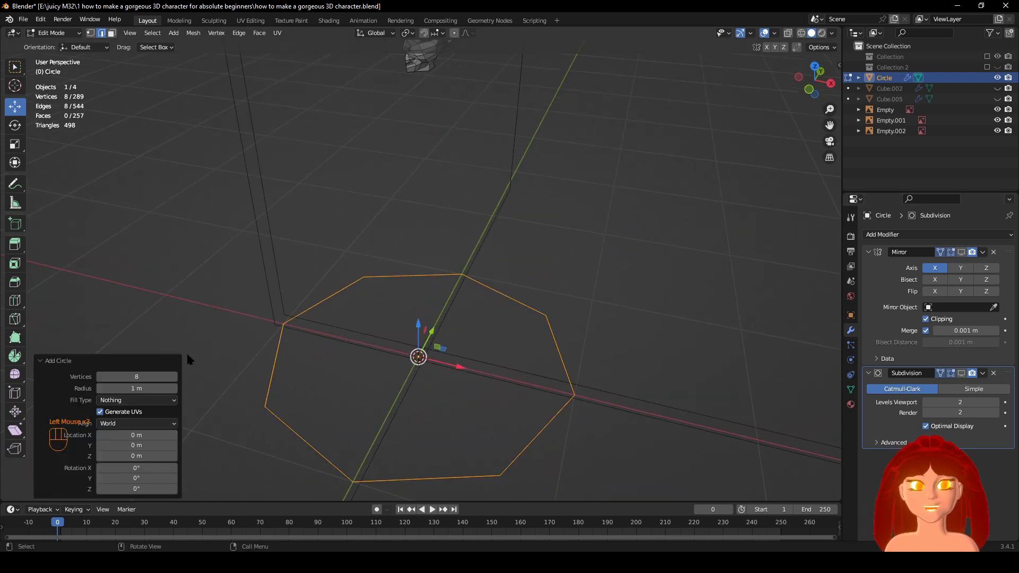
Set the new circle's vertex count to 10.
{"action": "middle_click_drag", "start_coordinate": [532, 316], "coordinate": [531, 340]}
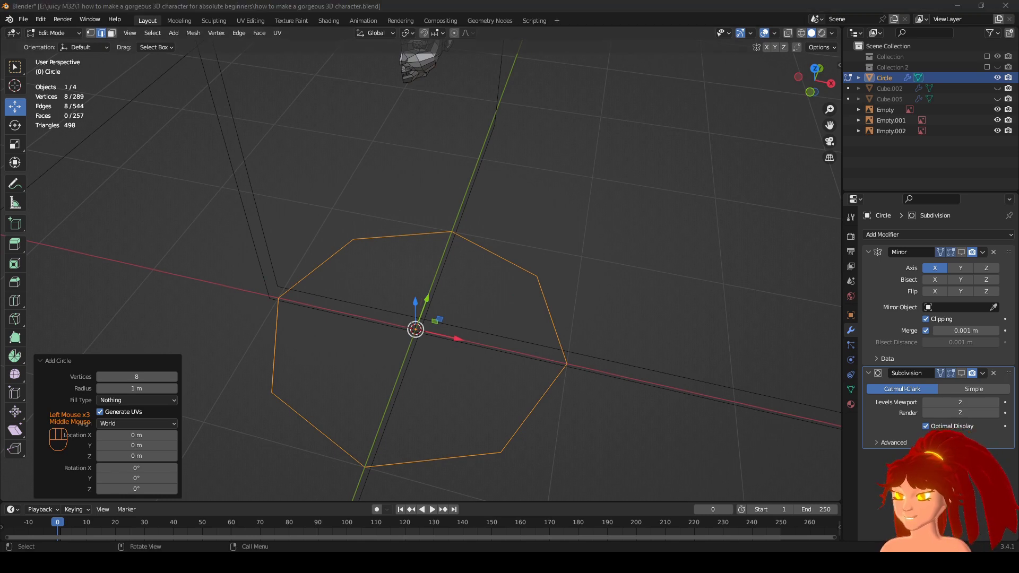
{"action": "scroll", "coordinate": [319, 367], "scroll_direction": "up", "scroll_amount": 2}
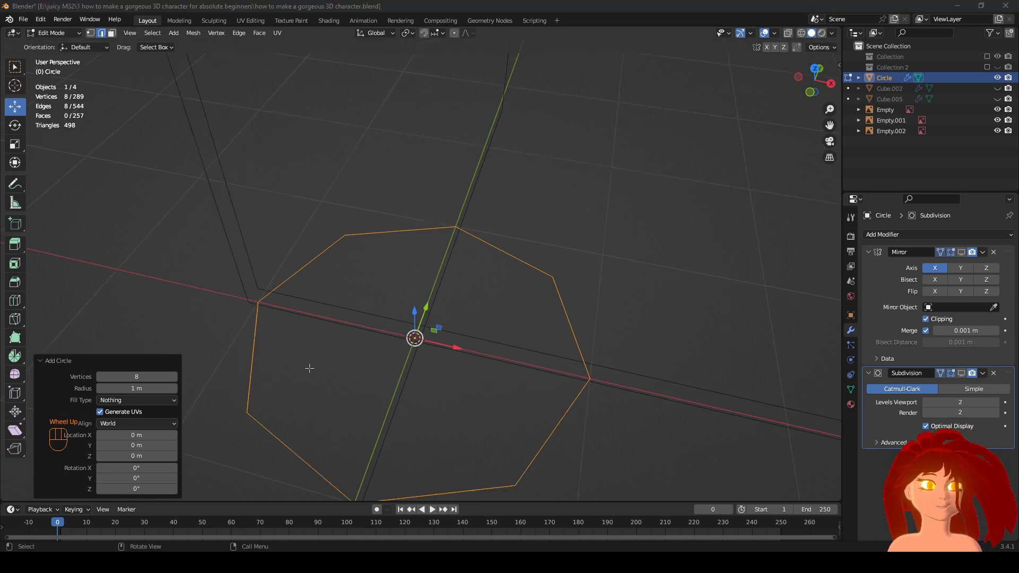
{"action": "left_click", "coordinate": [174, 377]}
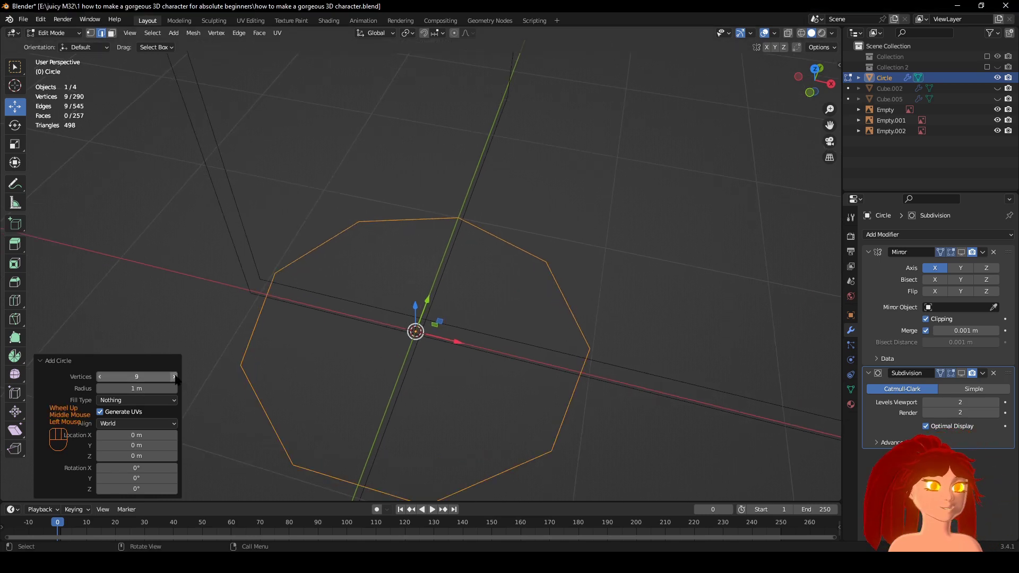
{"action": "left_click", "coordinate": [175, 377]}
{"action": "scroll", "coordinate": [495, 377], "scroll_direction": "down", "scroll_amount": 2}
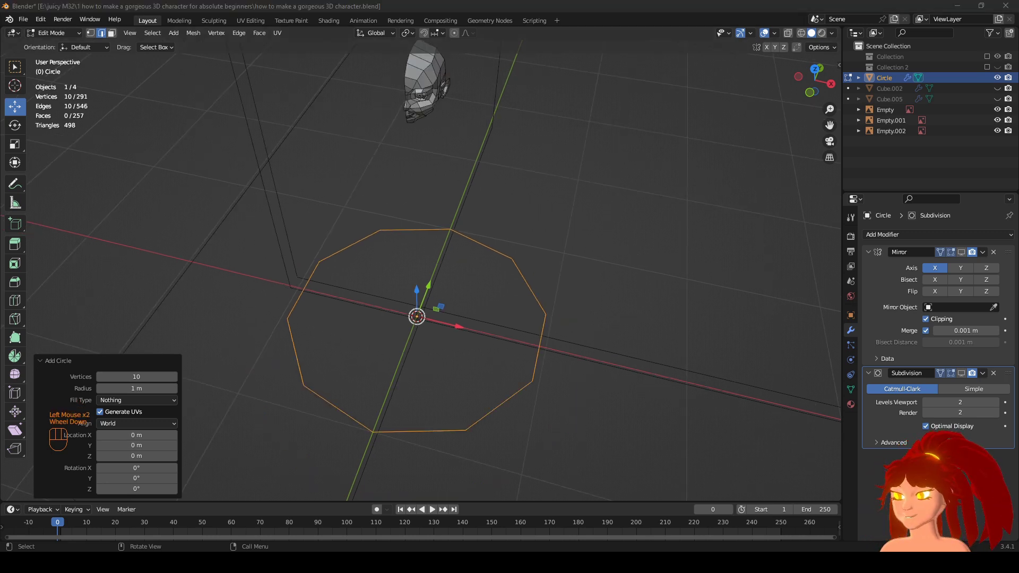
{"action": "scroll", "coordinate": [476, 326], "scroll_direction": "up", "scroll_amount": 2}
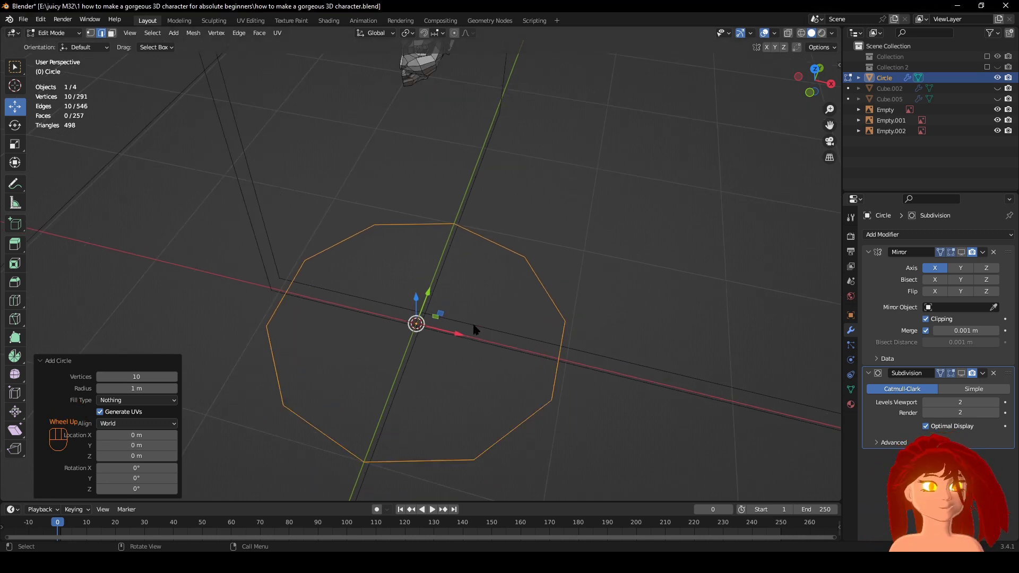
{"action": "middle_click_drag", "start_coordinate": [476, 325], "coordinate": [475, 341]}
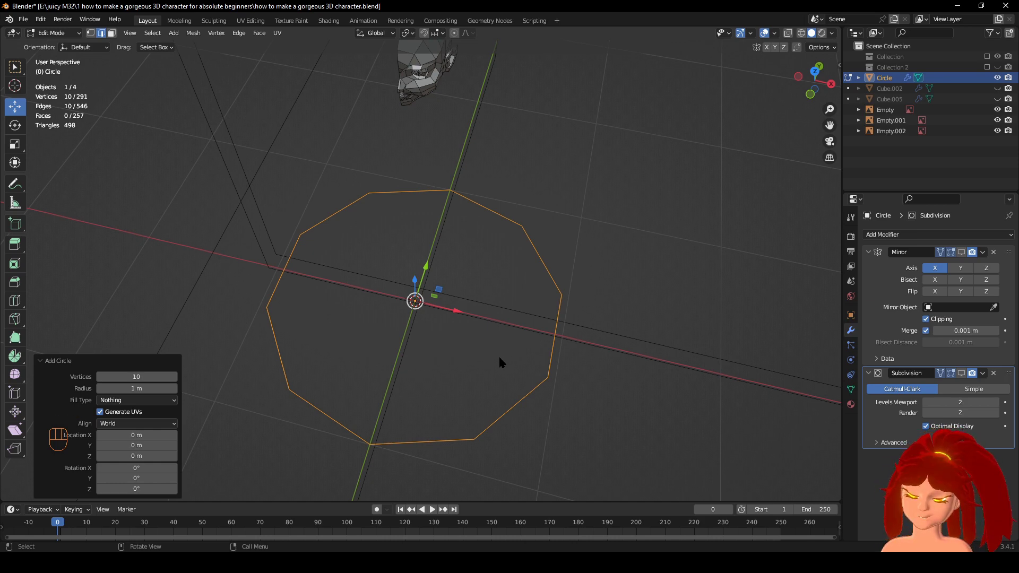
Switch to vertex selection, select the back five vertices of the circle and delete the edges between them.
{"action": "middle_click_drag", "start_coordinate": [500, 357], "coordinate": [410, 320]}
{"action": "middle_click_drag", "start_coordinate": [537, 346], "coordinate": [448, 257], "text": "shift"}
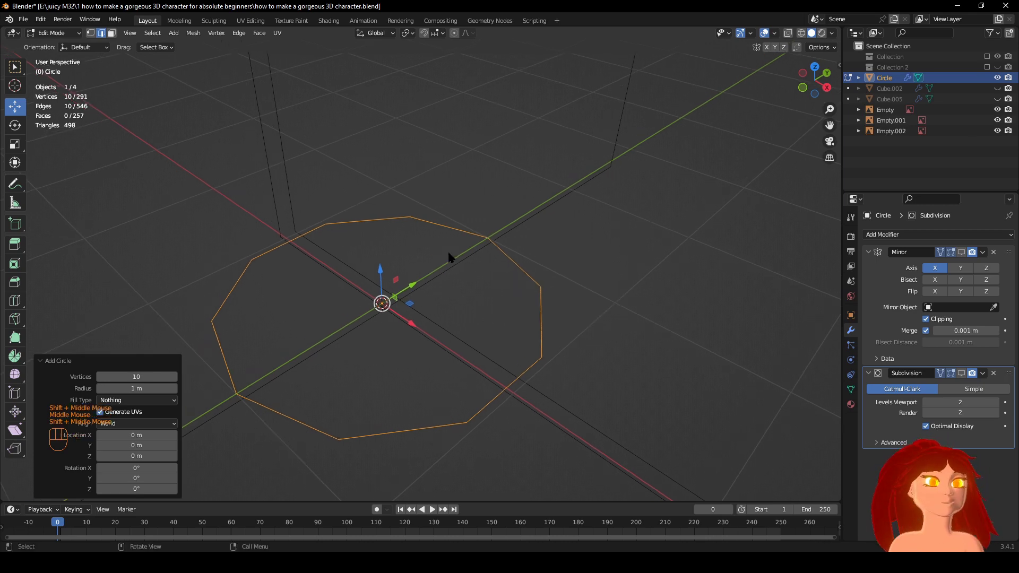
{"action": "left_click", "coordinate": [91, 34]}
{"action": "middle_click_drag", "start_coordinate": [622, 389], "coordinate": [645, 405]}
{"action": "middle_click_drag", "start_coordinate": [498, 321], "coordinate": [527, 327]}
{"action": "left_click_drag", "start_coordinate": [554, 290], "coordinate": [388, 158]}
{"action": "left_click_drag", "start_coordinate": [339, 260], "coordinate": [175, 140], "text": "shift"}
{"action": "key", "text": "x"}
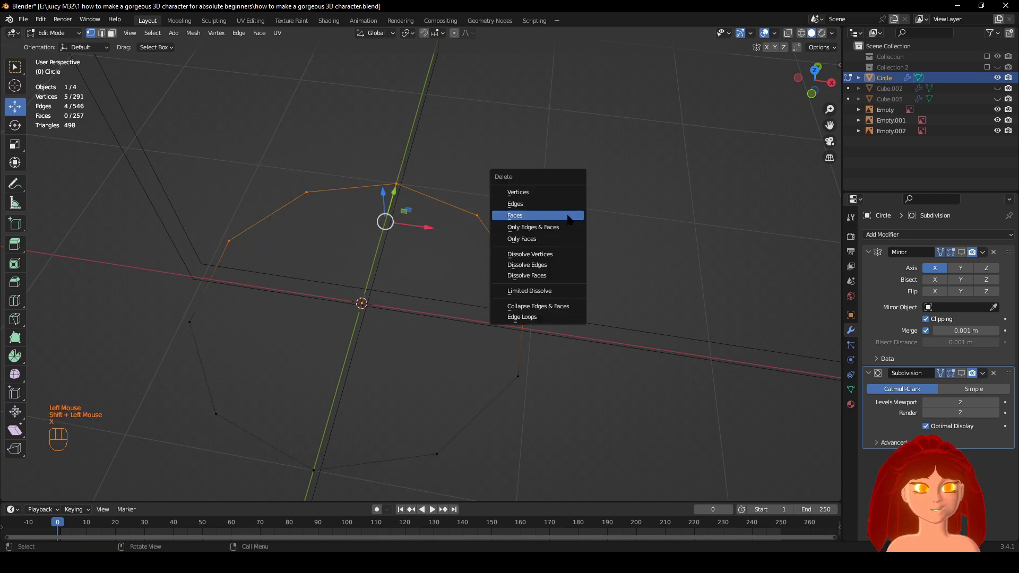
{"action": "middle_click_drag", "start_coordinate": [565, 225], "coordinate": [528, 328]}
{"action": "key", "text": "x"}
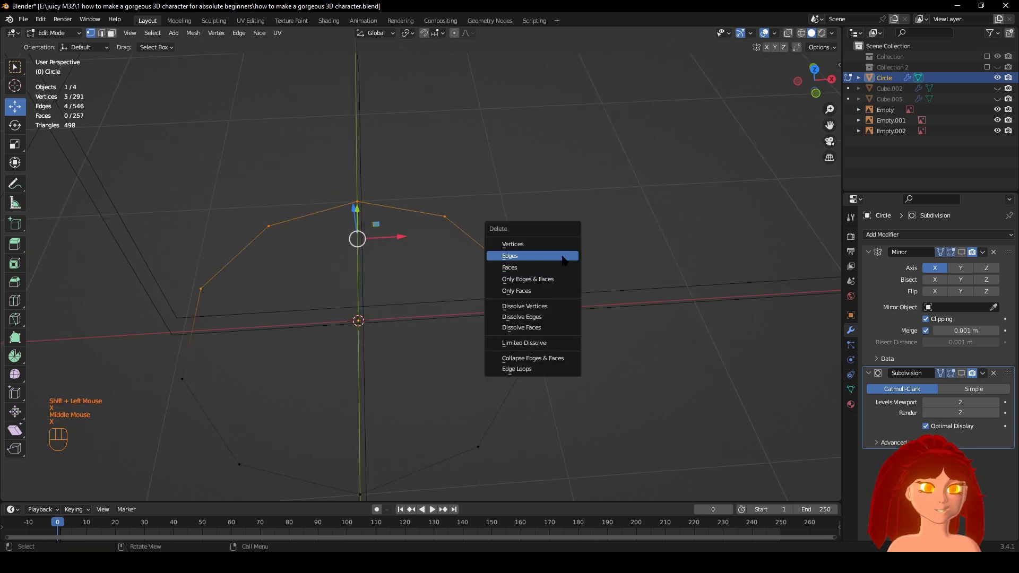
{"action": "left_click", "coordinate": [562, 255]}
Delete the three vertices on the negative X side of the remaining open circle.
{"action": "middle_click_drag", "start_coordinate": [369, 406], "coordinate": [392, 324], "text": "shift"}
{"action": "left_click_drag", "start_coordinate": [294, 385], "coordinate": [199, 204]}
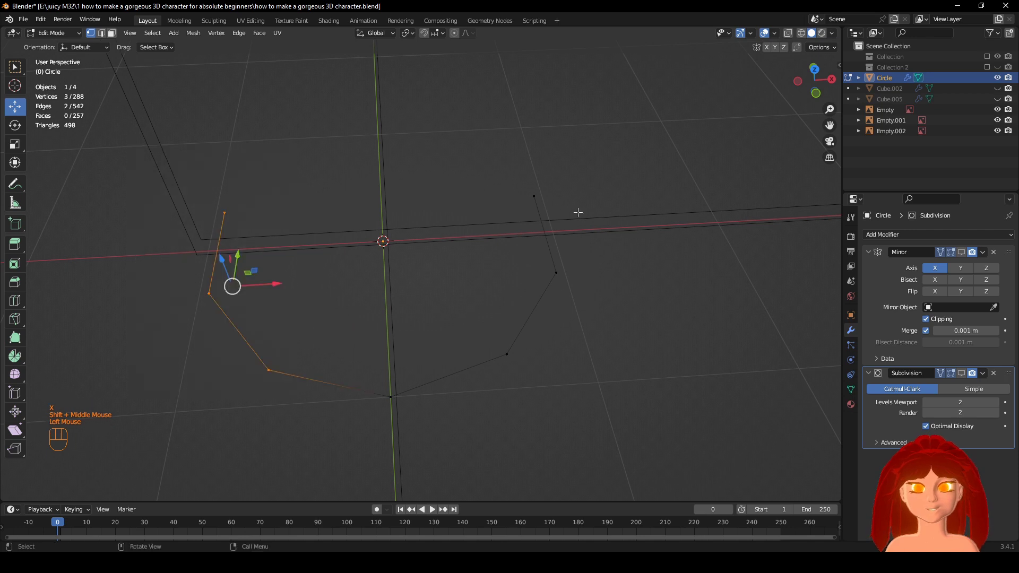
{"action": "key", "text": "x"}
{"action": "left_click", "coordinate": [605, 201]}
{"action": "middle_click_drag", "start_coordinate": [616, 289], "coordinate": [659, 297]}
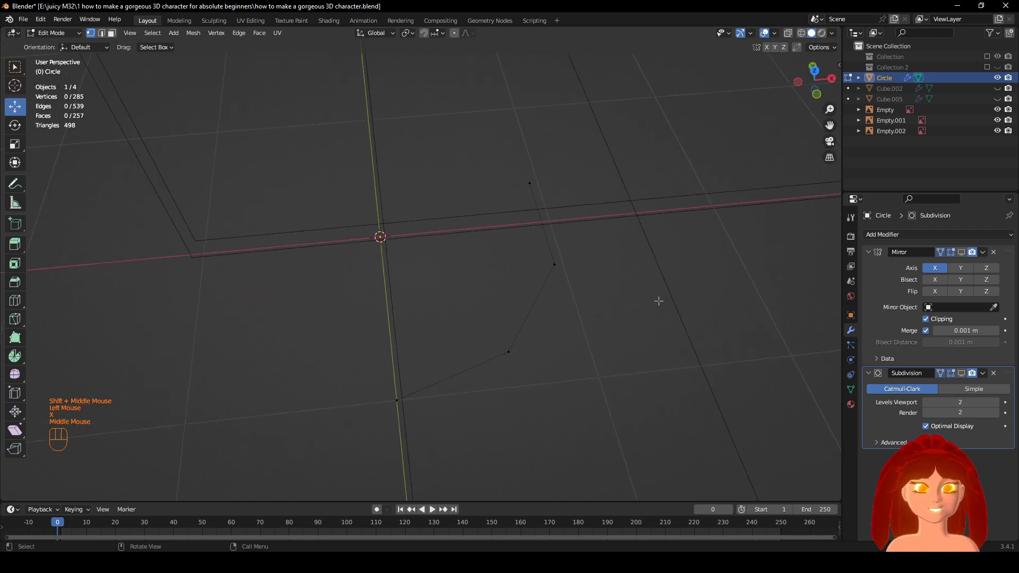
Turn the Mirror modifier's viewport display back on and select the whole remaining arc.
{"action": "left_click", "coordinate": [961, 252]}
{"action": "middle_click_drag", "start_coordinate": [595, 286], "coordinate": [555, 327]}
{"action": "key", "text": "z"}
{"action": "left_click", "coordinate": [556, 327], "text": "alt"}
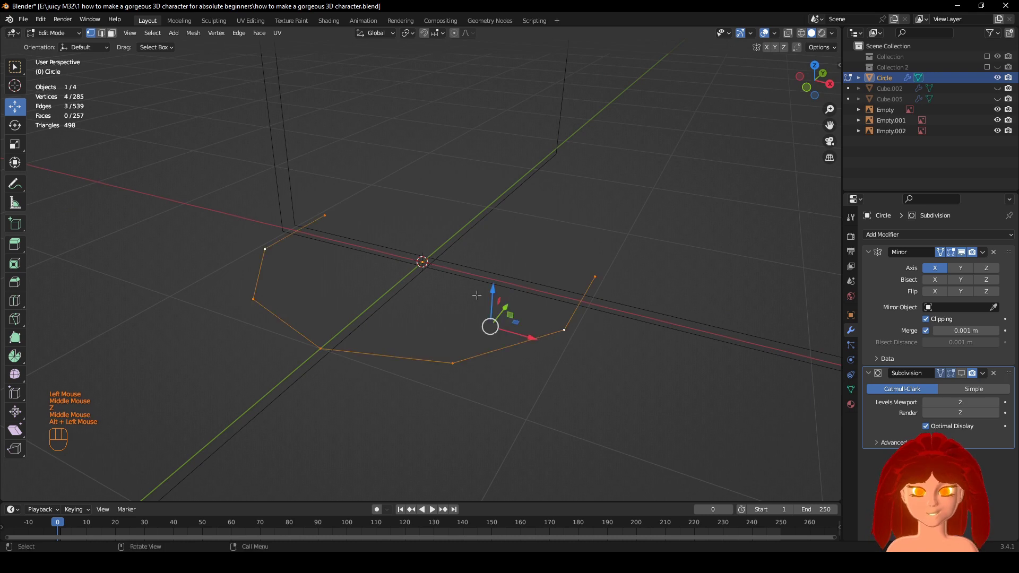
Show the selected arc in the right orthographic view and hide the reference drawings.
{"action": "scroll", "coordinate": [475, 239], "scroll_direction": "down", "scroll_amount": 2}
{"action": "middle_click_drag", "start_coordinate": [475, 239], "coordinate": [558, 348], "text": "shift"}
{"action": "scroll", "coordinate": [470, 311], "scroll_direction": "up", "scroll_amount": 2}
{"action": "scroll", "coordinate": [528, 387], "scroll_direction": "up", "scroll_amount": 2}
{"action": "key", "text": "KP_3"}
{"action": "scroll", "coordinate": [505, 289], "scroll_direction": "down", "scroll_amount": 1}
{"action": "scroll", "coordinate": [557, 361], "scroll_direction": "up", "scroll_amount": 1}
{"action": "key", "text": "KP_3"}
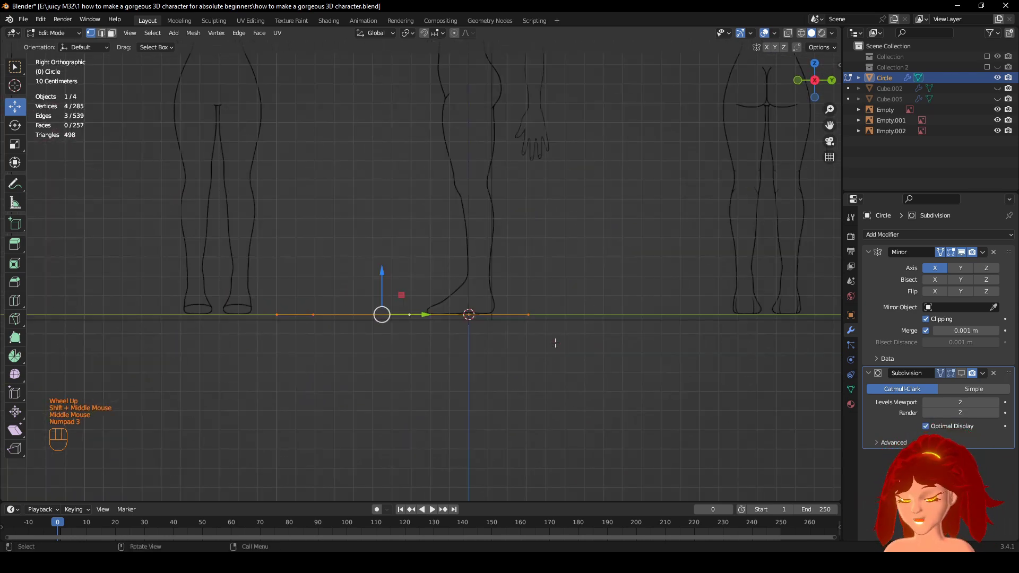
{"action": "key", "text": "q"}
{"action": "left_click", "coordinate": [554, 344]}
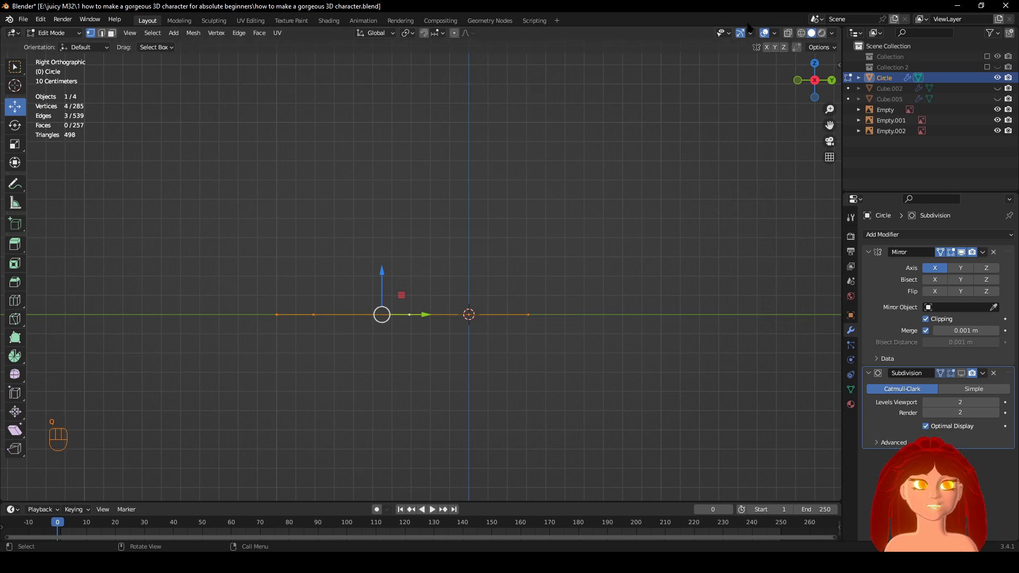
{"action": "left_click", "coordinate": [775, 33]}
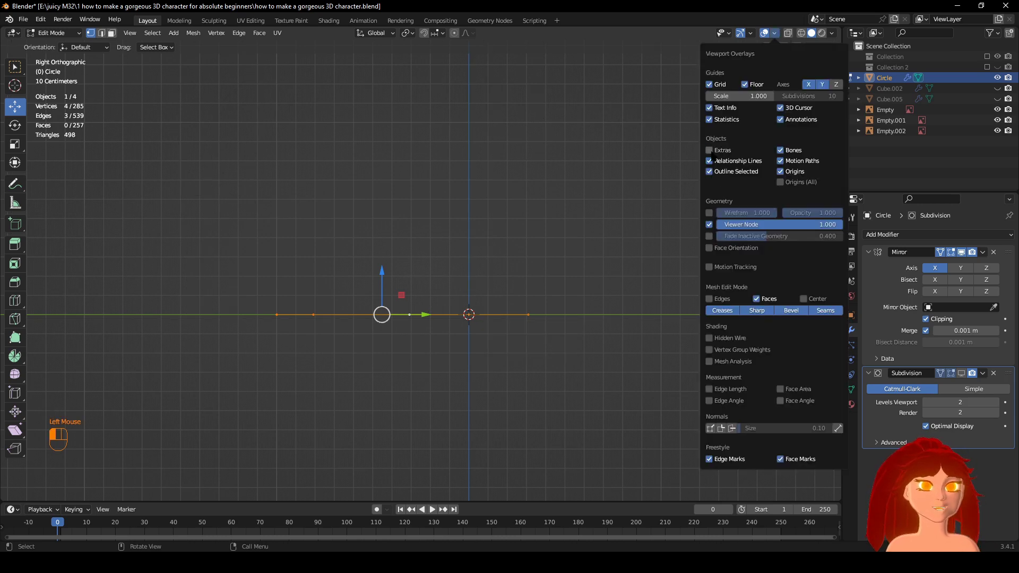
{"action": "middle_click_drag", "start_coordinate": [214, 271], "coordinate": [632, 335]}
{"action": "left_click", "coordinate": [960, 371]}
{"action": "left_click", "coordinate": [963, 374]}
Switch to wireframe shading, invert the selection and hide the head mesh so that only the arc is shown.
{"action": "scroll", "coordinate": [653, 343], "scroll_direction": "down", "scroll_amount": 5}
{"action": "scroll", "coordinate": [647, 340], "scroll_direction": "up", "scroll_amount": 2}
{"action": "scroll", "coordinate": [584, 305], "scroll_direction": "up", "scroll_amount": 1, "text": "shift"}
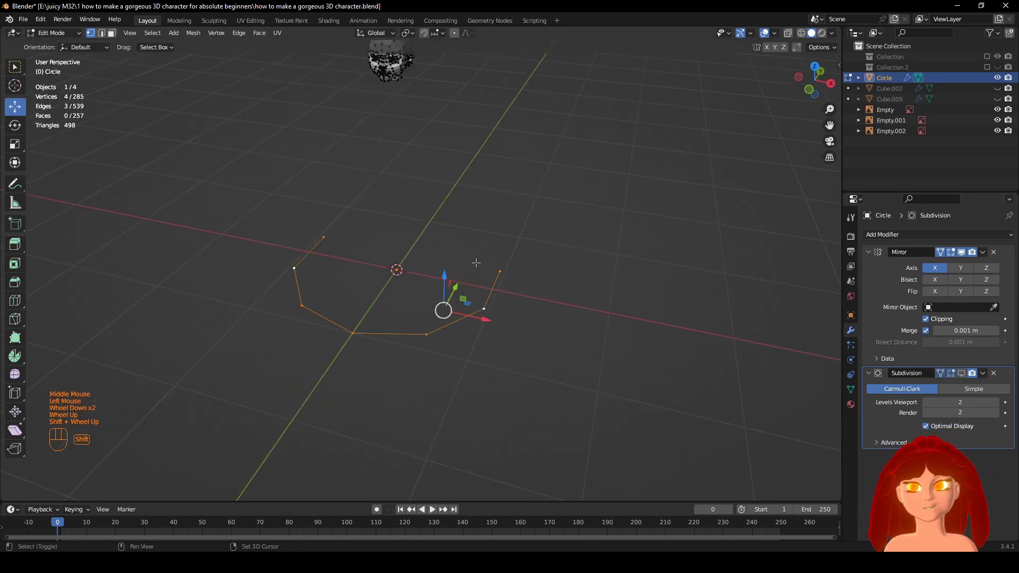
{"action": "scroll", "coordinate": [602, 382], "scroll_direction": "up", "scroll_amount": 2}
{"action": "middle_click_drag", "start_coordinate": [579, 300], "coordinate": [622, 345], "text": "shift"}
{"action": "key", "text": "z"}
{"action": "scroll", "coordinate": [541, 352], "scroll_direction": "down", "scroll_amount": 2}
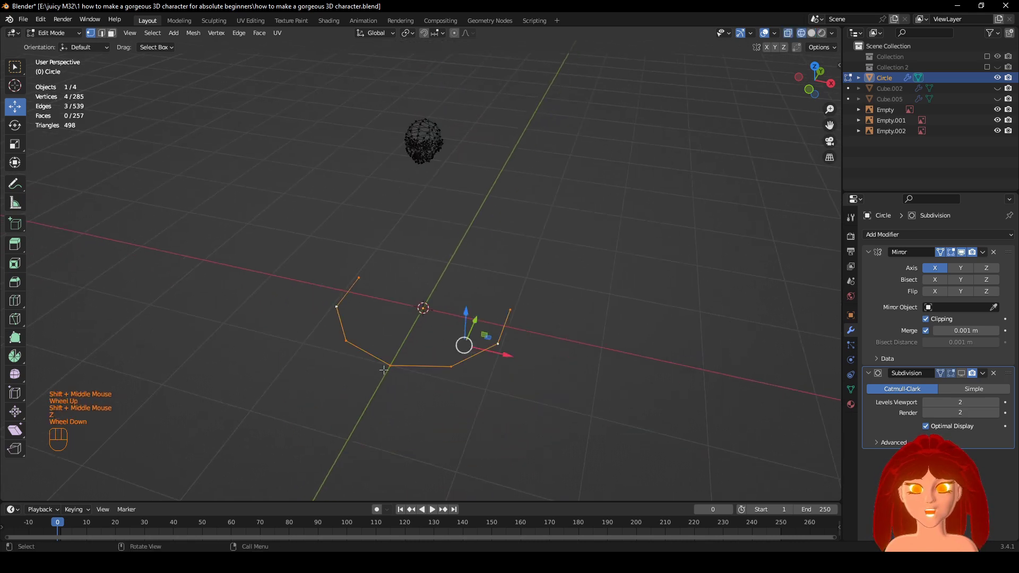
{"action": "scroll", "coordinate": [424, 332], "scroll_direction": "up", "scroll_amount": 2}
{"action": "middle_click_drag", "start_coordinate": [438, 321], "coordinate": [518, 285]}
{"action": "scroll", "coordinate": [409, 329], "scroll_direction": "up", "scroll_amount": 1}
{"action": "scroll", "coordinate": [518, 284], "scroll_direction": "down", "scroll_amount": 1}
{"action": "middle_click_drag", "start_coordinate": [496, 387], "coordinate": [544, 331], "text": "shift"}
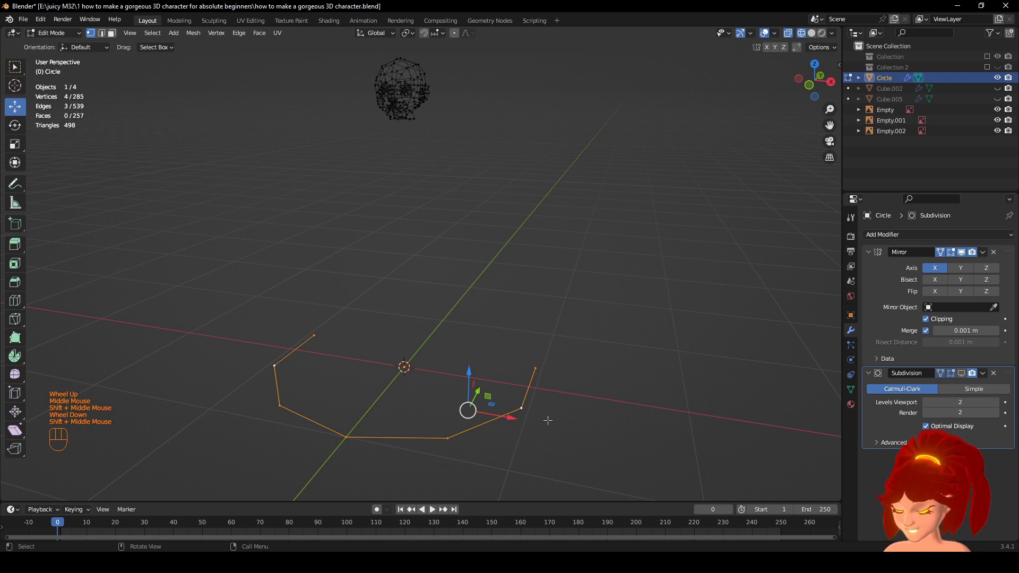
{"action": "key", "text": "ctrl"}
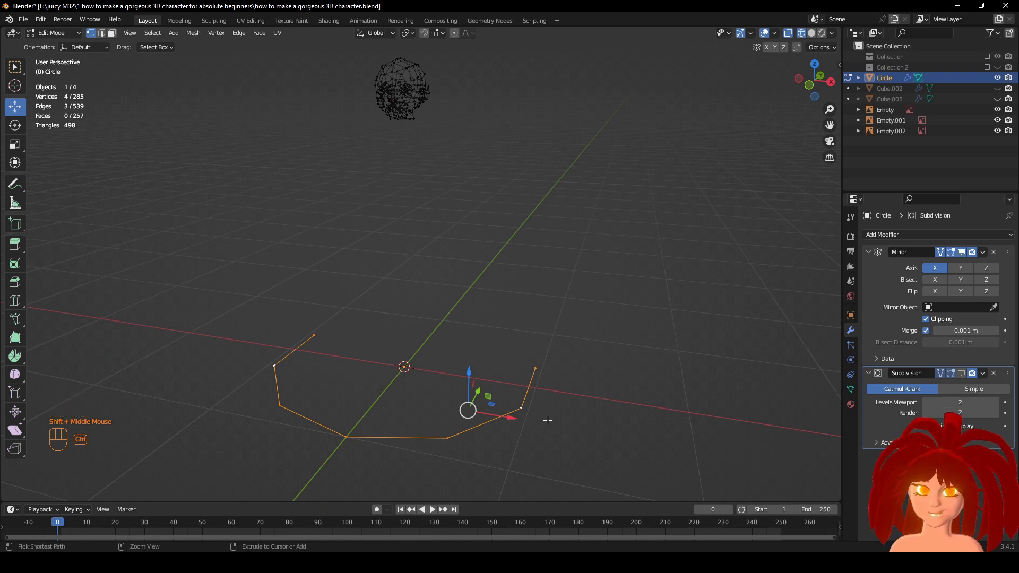
{"action": "key", "text": "ctrl+i"}
{"action": "key", "text": "h"}
{"action": "key", "text": "h"}
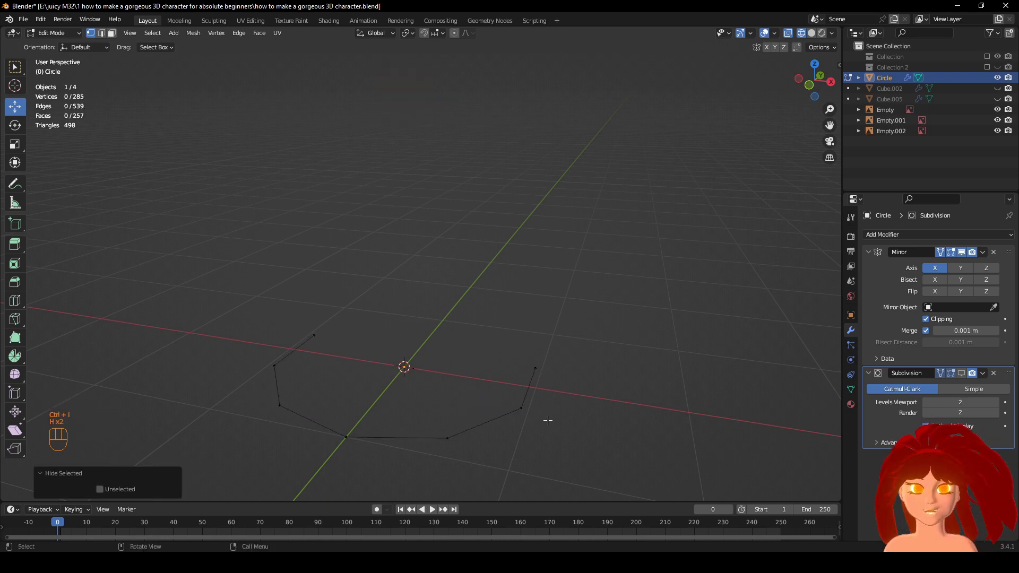
Select the whole remaining arc again and show it in the top orthographic view.
{"action": "middle_click_drag", "start_coordinate": [546, 418], "coordinate": [543, 316]}
{"action": "left_click", "coordinate": [533, 313], "text": "alt"}
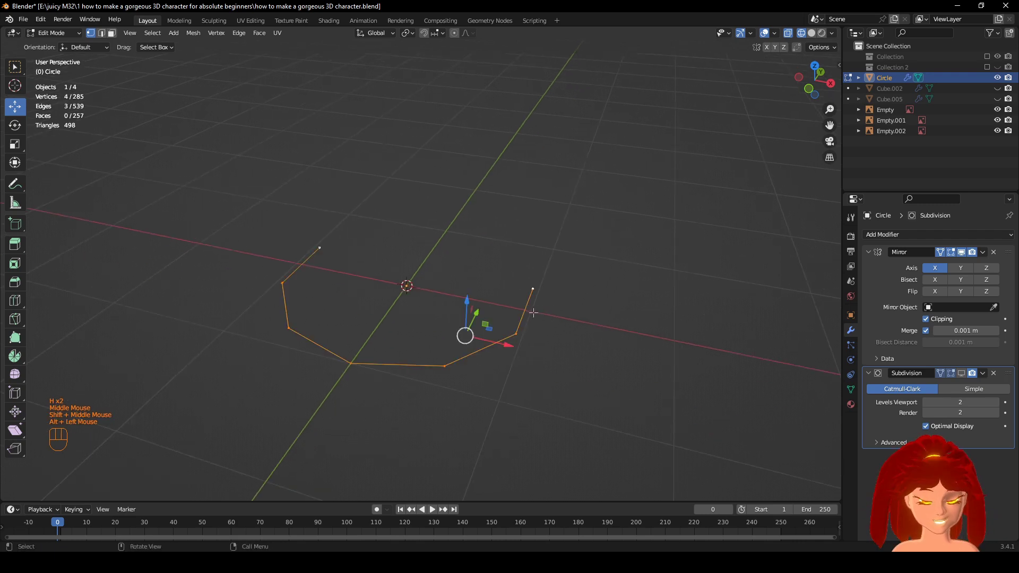
{"action": "key", "text": "KP_Decimal"}
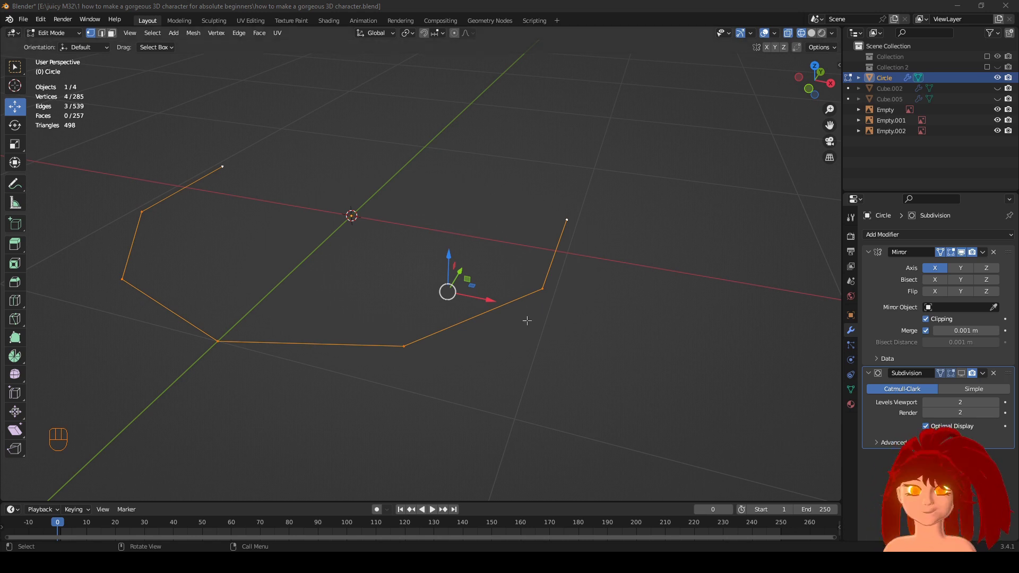
{"action": "middle_click_drag", "start_coordinate": [526, 320], "coordinate": [522, 351]}
{"action": "key", "text": "KP_7"}
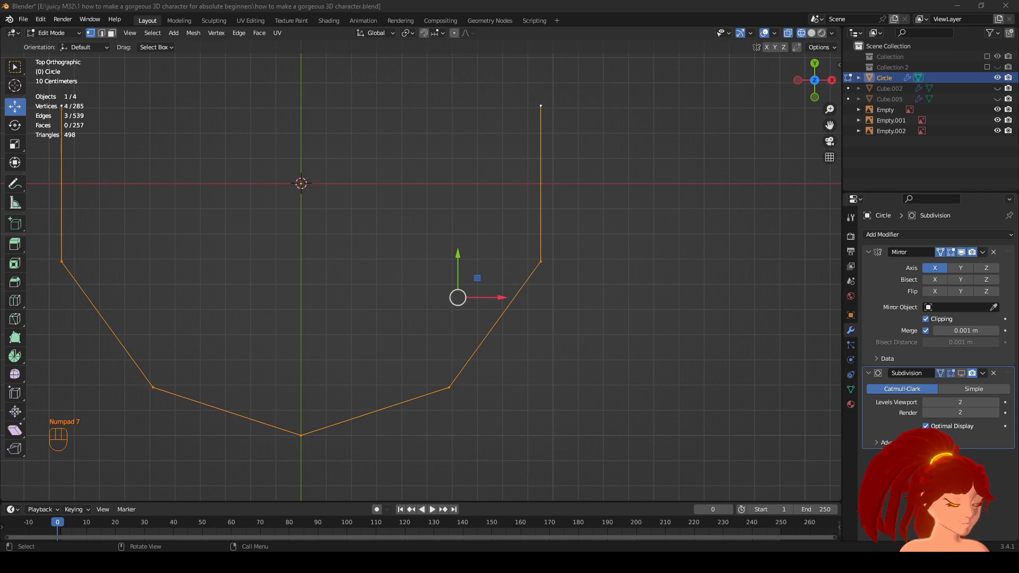
{"action": "scroll", "coordinate": [474, 263], "scroll_direction": "up", "scroll_amount": 1}
{"action": "scroll", "coordinate": [618, 292], "scroll_direction": "up", "scroll_amount": 1, "text": "shift"}
{"action": "scroll", "coordinate": [623, 297], "scroll_direction": "down", "scroll_amount": 4}
{"action": "middle_click_drag", "start_coordinate": [485, 273], "coordinate": [621, 323], "text": "shift"}
{"action": "scroll", "coordinate": [623, 328], "scroll_direction": "up", "scroll_amount": 2}
Extrude the arc in place and scale the new edges to 0.8 with the pivot point set to 3D Cursor.
{"action": "key", "text": "e"}
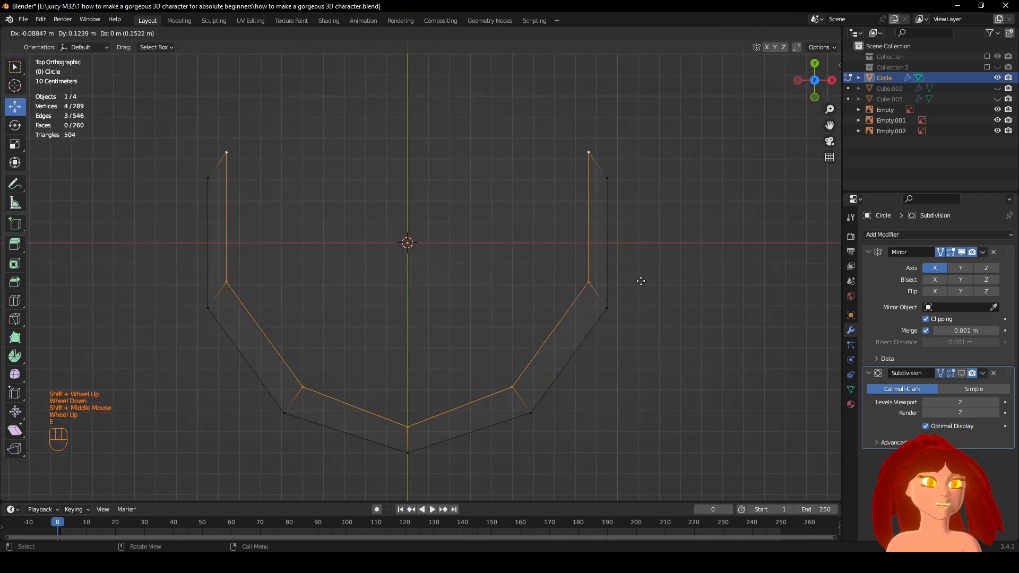
{"action": "right_click", "coordinate": [639, 282]}
{"action": "key", "text": "s"}
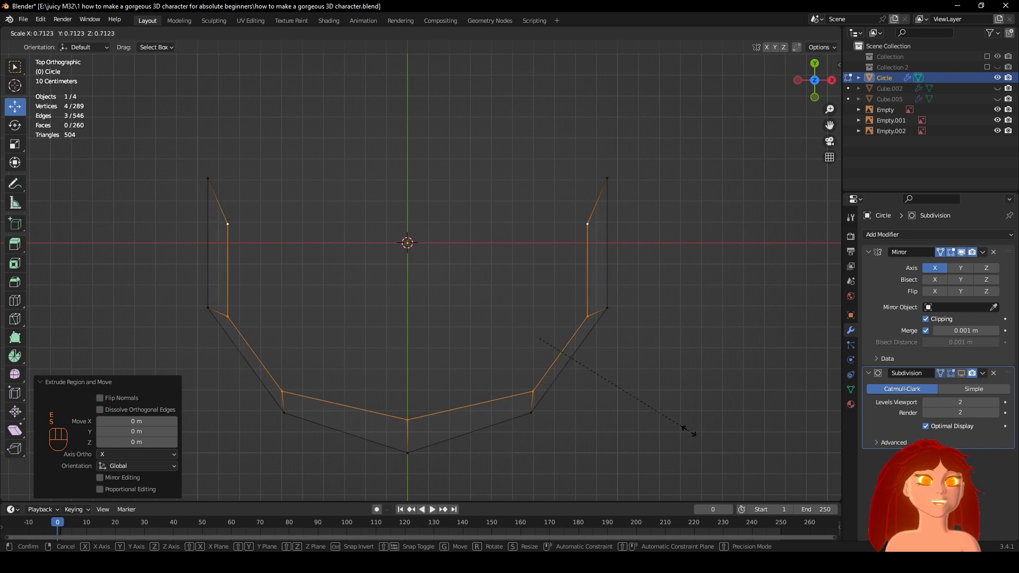
{"action": "right_click", "coordinate": [689, 432]}
{"action": "left_click", "coordinate": [409, 34]}
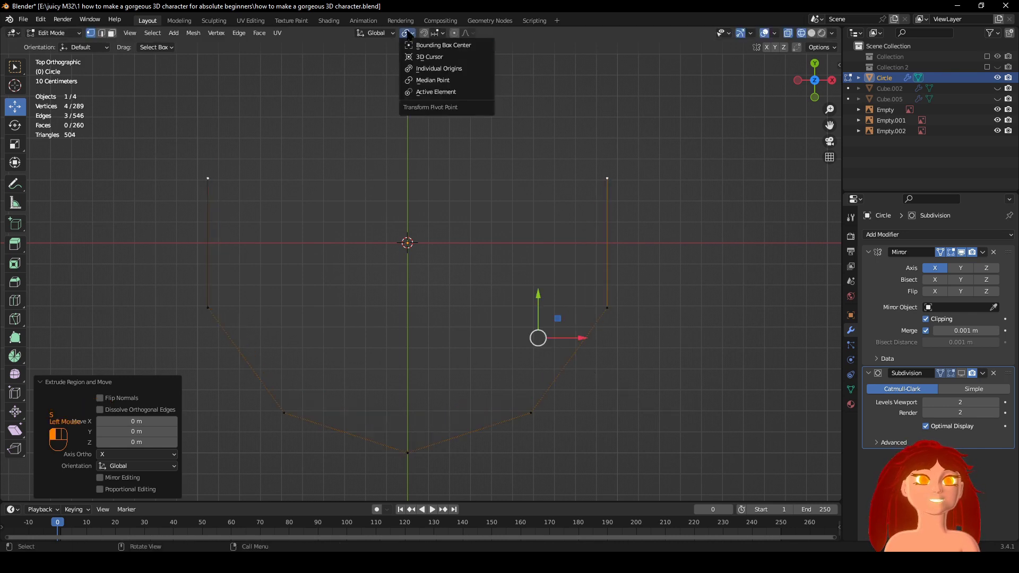
{"action": "left_click", "coordinate": [420, 57]}
{"action": "key", "text": "s"}
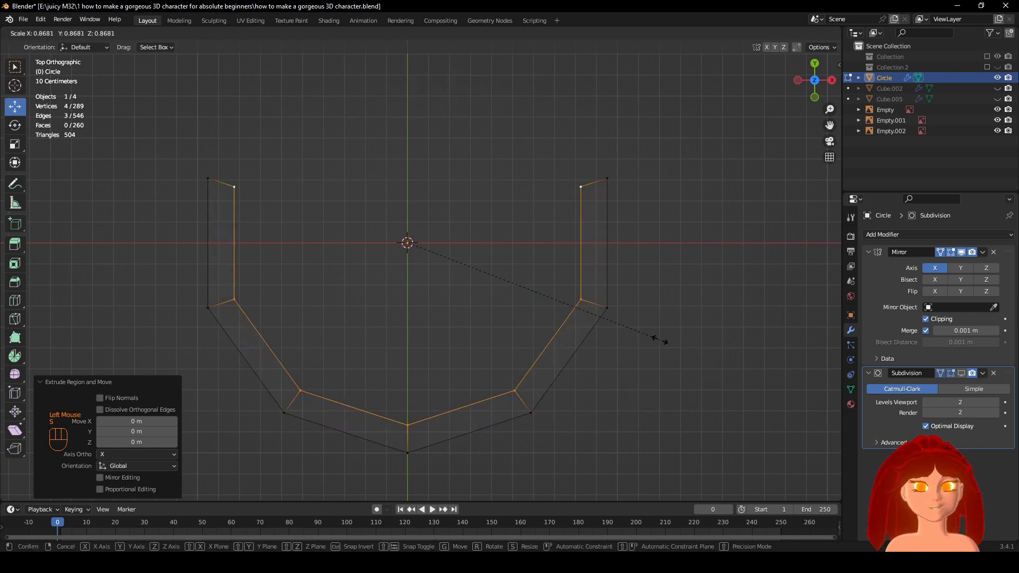
{"action": "left_click", "coordinate": [655, 335]}
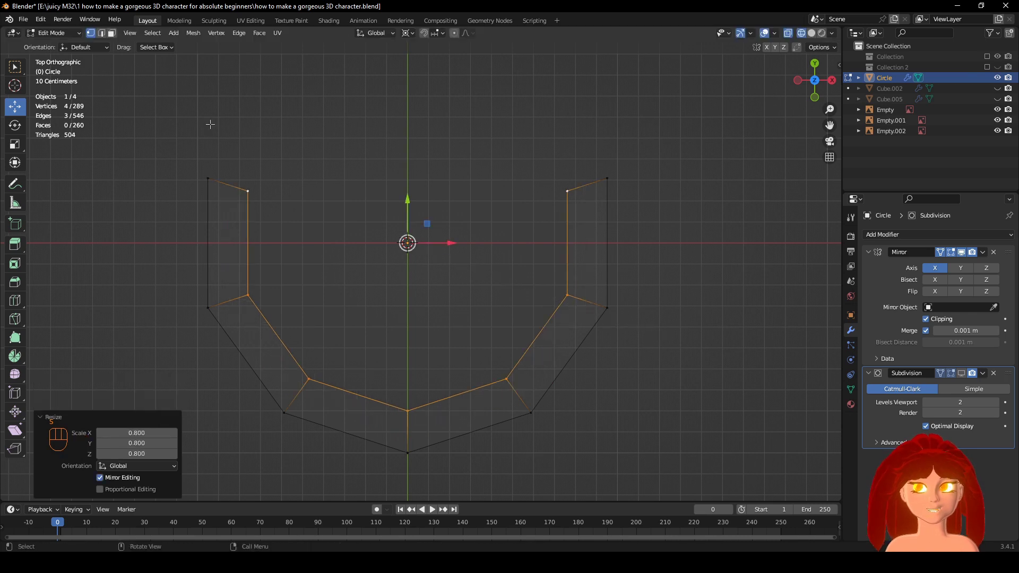
Place the 3D cursor away from the mesh, reset it to the world origin and return to the Move tool.
{"action": "left_click", "coordinate": [15, 85]}
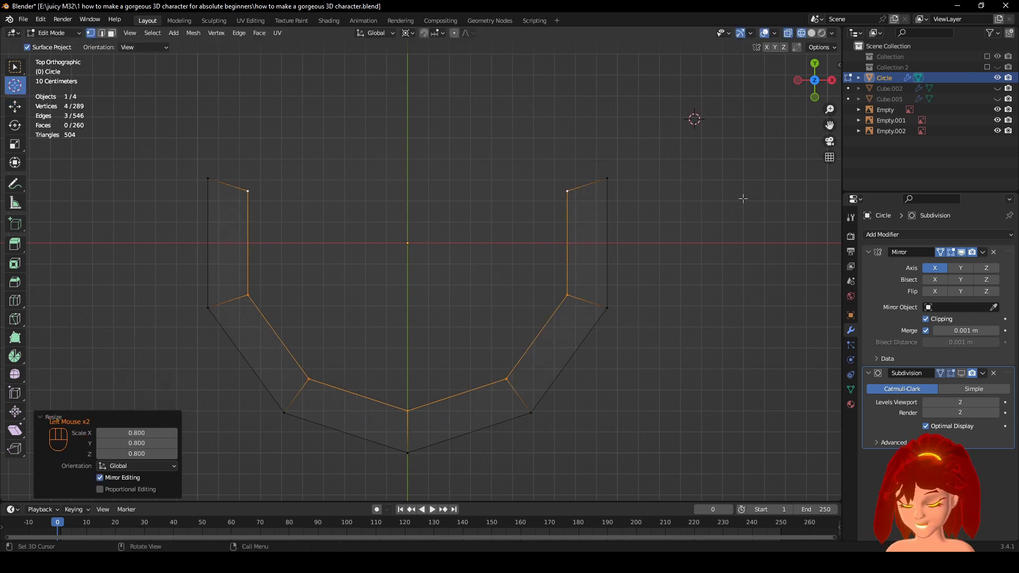
{"action": "key", "text": "shift+c"}
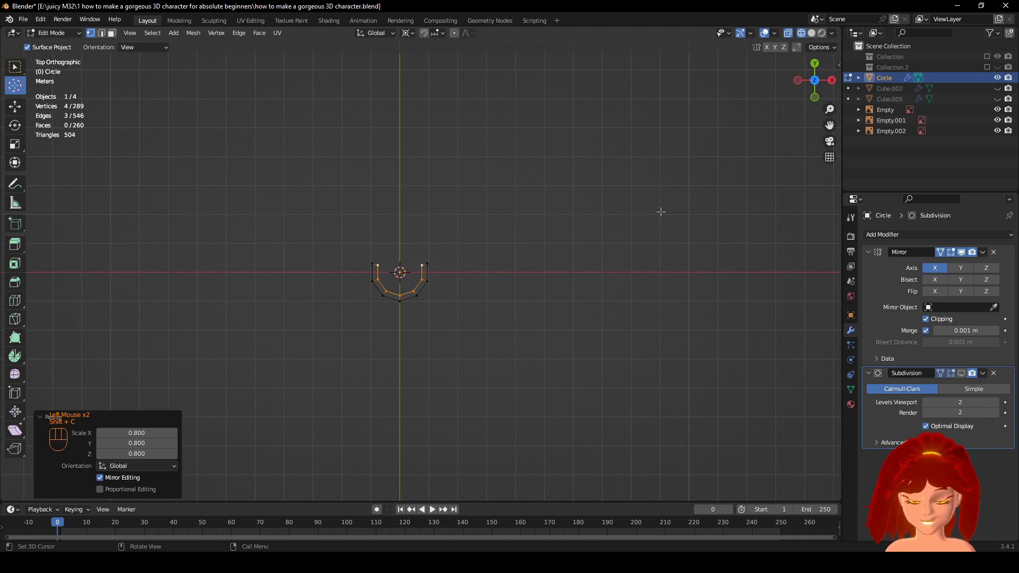
{"action": "scroll", "coordinate": [558, 299], "scroll_direction": "up", "scroll_amount": 5}
{"action": "scroll", "coordinate": [558, 300], "scroll_direction": "up", "scroll_amount": 3}
{"action": "middle_click_drag", "start_coordinate": [350, 298], "coordinate": [578, 229], "text": "shift"}
{"action": "scroll", "coordinate": [190, 146], "scroll_direction": "down", "scroll_amount": 1}
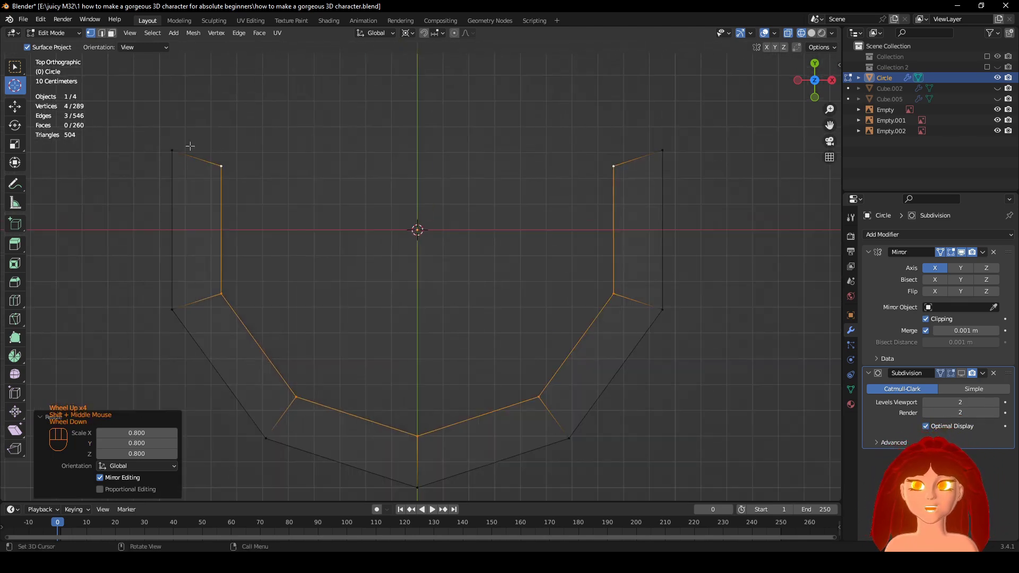
{"action": "left_click", "coordinate": [16, 108]}
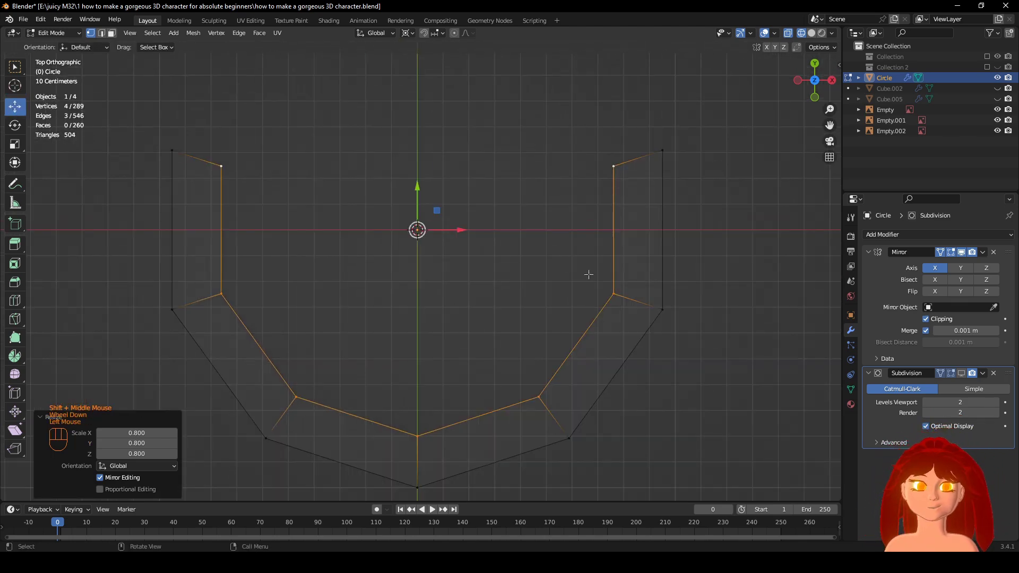
Move the inner arc's end vertex along Y until it is nearly level with the outer arc's end vertex.
{"action": "left_click_drag", "start_coordinate": [423, 199], "coordinate": [421, 176]}
{"action": "key", "text": "ctrl+z"}
{"action": "left_click", "coordinate": [497, 161]}
{"action": "scroll", "coordinate": [649, 225], "scroll_direction": "down", "scroll_amount": 2}
{"action": "scroll", "coordinate": [422, 200], "scroll_direction": "up", "scroll_amount": 2}
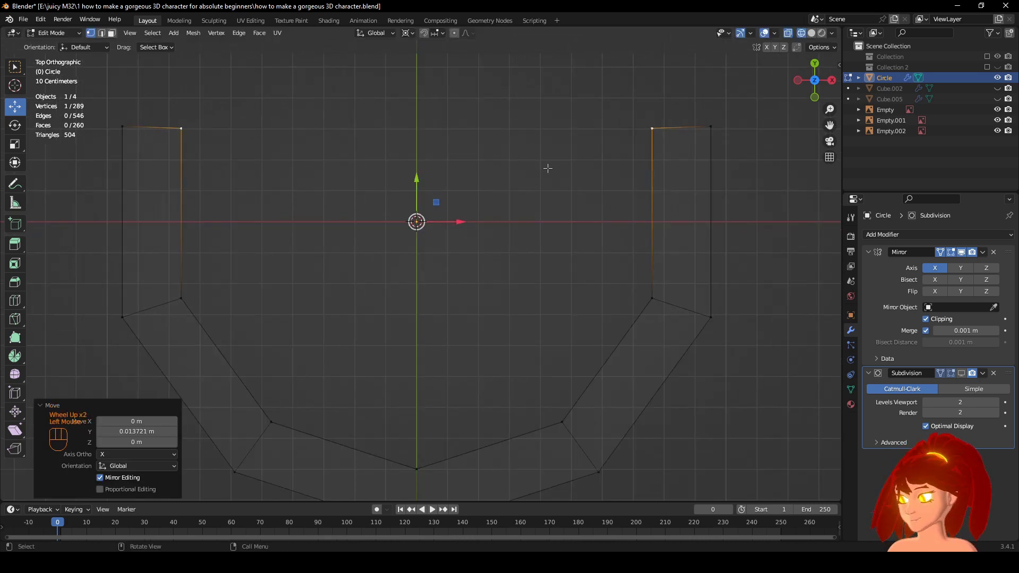
{"action": "scroll", "coordinate": [547, 169], "scroll_direction": "down", "scroll_amount": 2}
{"action": "scroll", "coordinate": [521, 250], "scroll_direction": "up", "scroll_amount": 1}
{"action": "middle_click_drag", "start_coordinate": [463, 332], "coordinate": [489, 336], "text": "shift"}
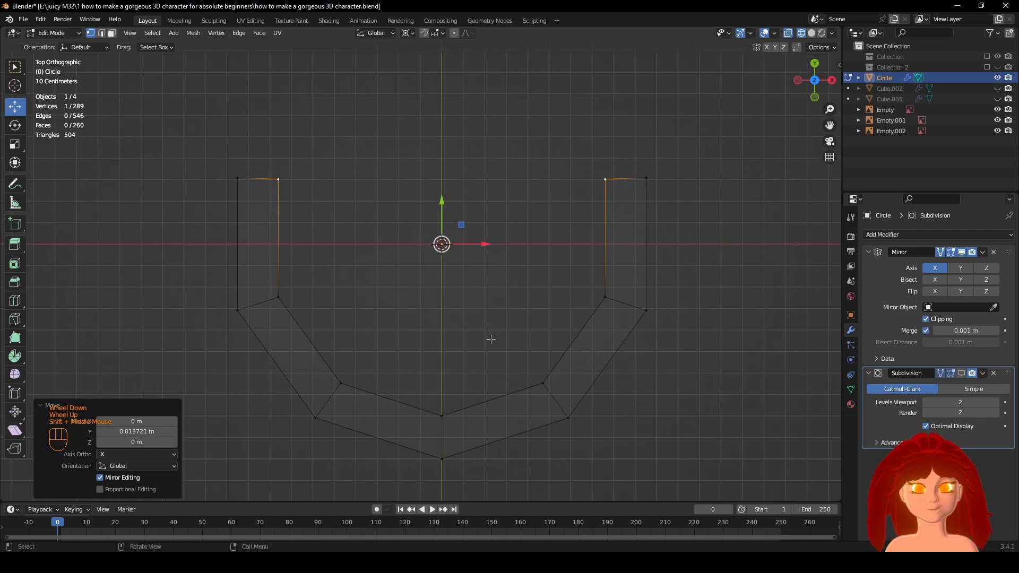
Switch to face selection and select all linked faces of the arc-shaped strip.
{"action": "left_click", "coordinate": [622, 331], "text": "alt"}
{"action": "middle_click_drag", "start_coordinate": [588, 345], "coordinate": [594, 269]}
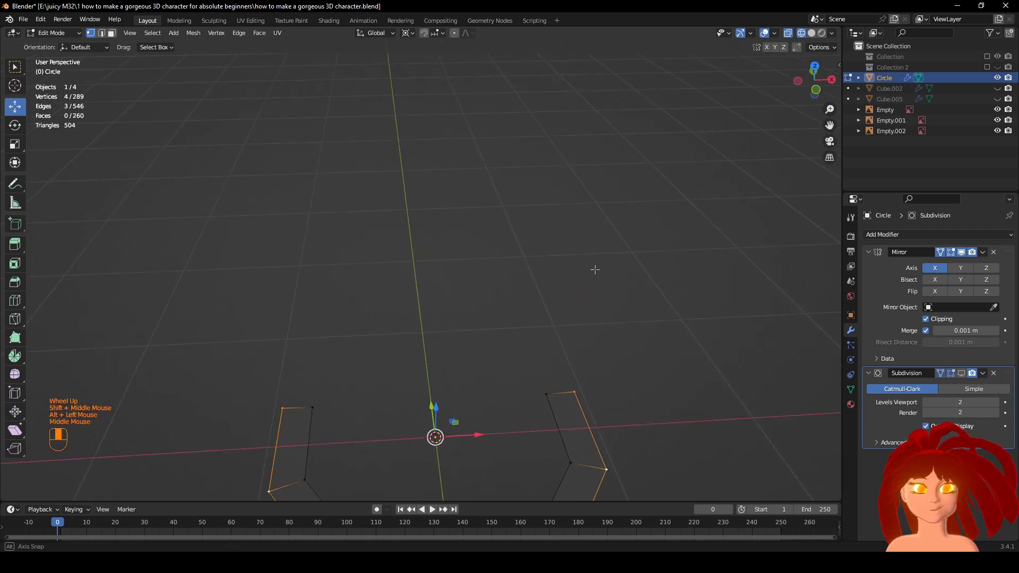
{"action": "key", "text": "KP_Decimal"}
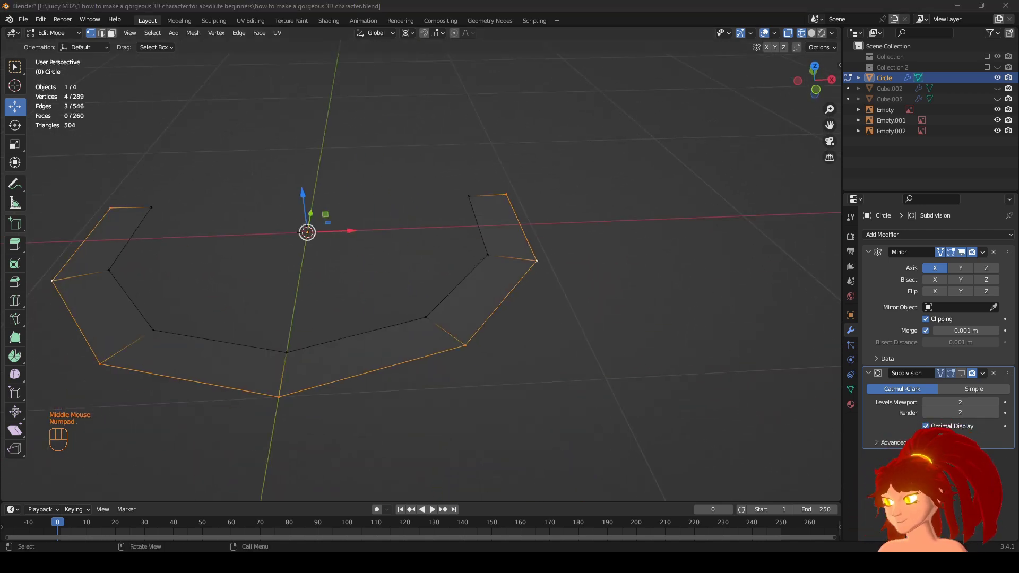
{"action": "scroll", "coordinate": [405, 255], "scroll_direction": "up", "scroll_amount": 1}
{"action": "left_click", "coordinate": [112, 35]}
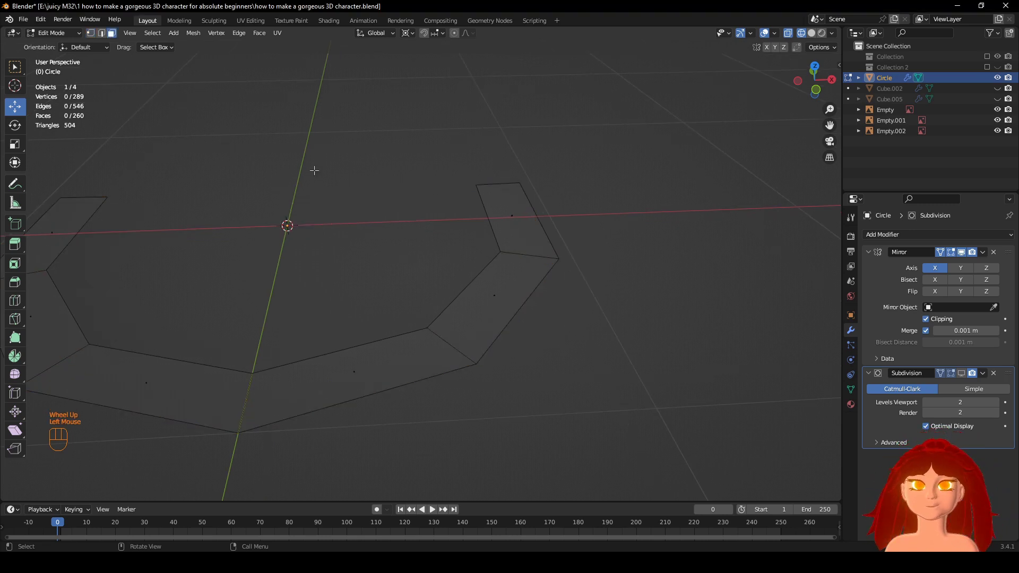
{"action": "left_click", "coordinate": [439, 332], "text": "alt"}
{"action": "left_click", "coordinate": [438, 334]}
{"action": "left_click", "coordinate": [516, 289]}
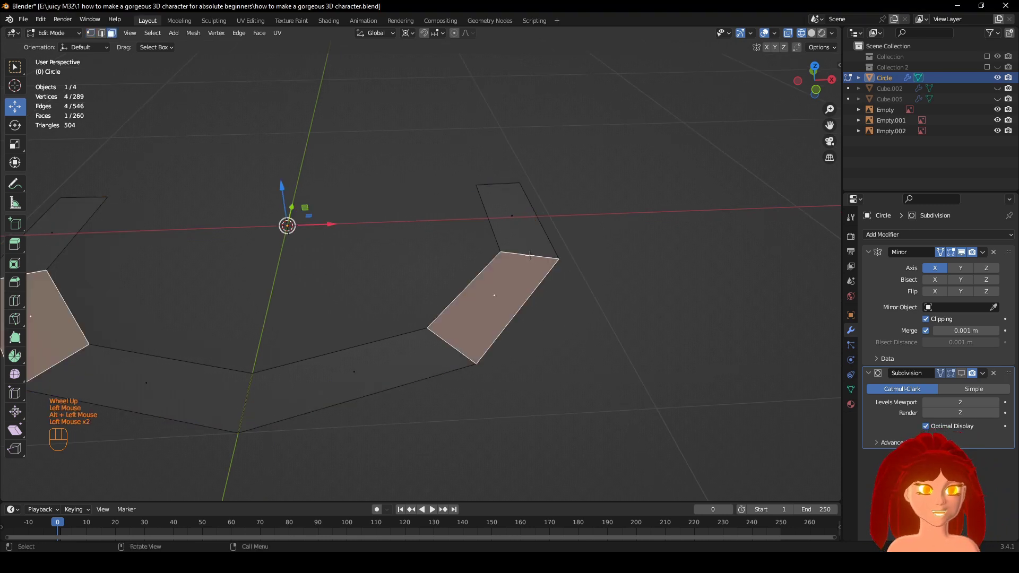
{"action": "key", "text": "l"}
{"action": "key", "text": "l"}
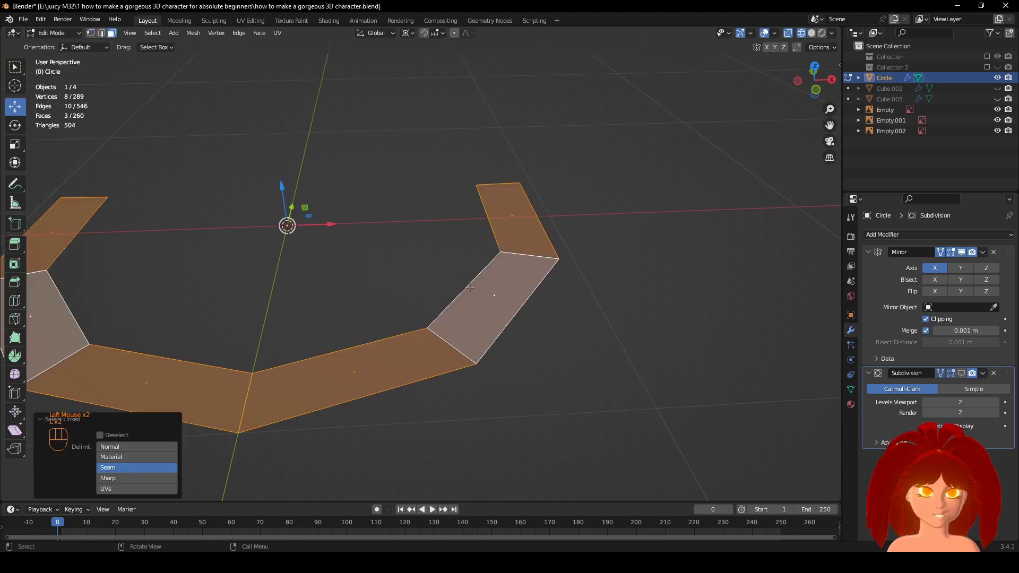
Extrude the selected strip of faces 0.2 m upward in the front orthographic view.
{"action": "key", "text": "KP_1"}
{"action": "scroll", "coordinate": [501, 348], "scroll_direction": "up", "scroll_amount": 1, "text": "shift"}
{"action": "middle_click_drag", "start_coordinate": [500, 348], "coordinate": [593, 400], "text": "shift"}
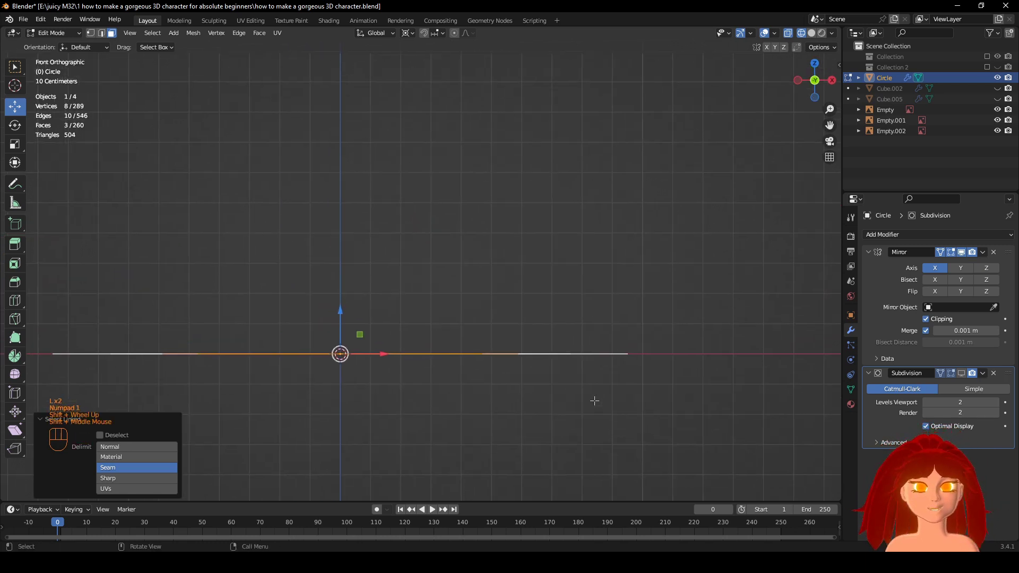
{"action": "scroll", "coordinate": [610, 402], "scroll_direction": "down", "scroll_amount": 2}
{"action": "key", "text": "e"}
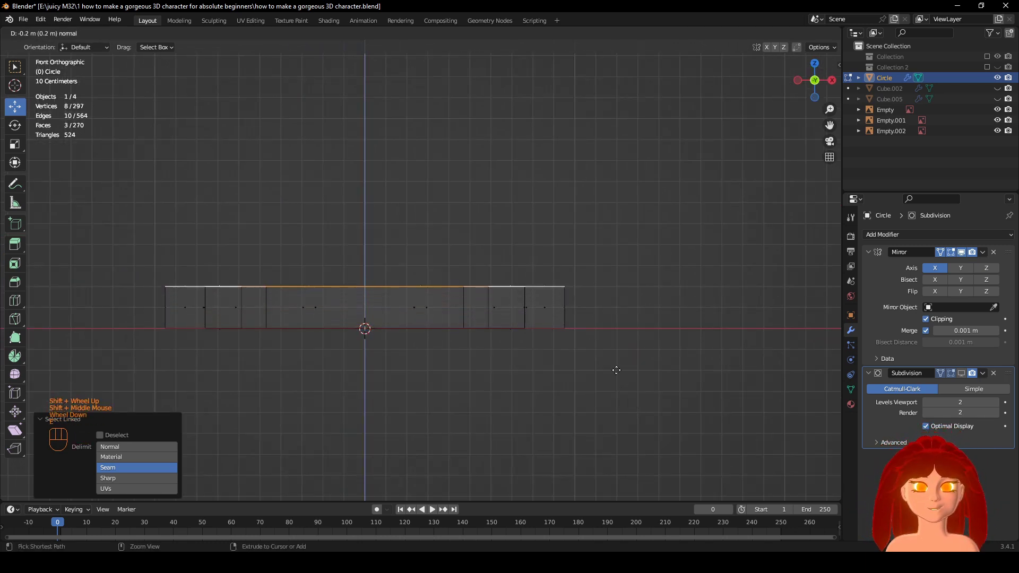
{"action": "left_click", "coordinate": [616, 365]}
Switch to solid shading and inset the strip's top faces with a thickness of about 0.031 m.
{"action": "mouse_move", "coordinate": [589, 323]}
{"action": "middle_mouse_down"}
{"action": "mouse_move", "coordinate": [598, 352]}
{"action": "mouse_move", "coordinate": [724, 395]}
{"action": "mouse_move", "coordinate": [589, 399]}
{"action": "mouse_move", "coordinate": [596, 364]}
{"action": "mouse_move", "coordinate": [614, 359]}
{"action": "middle_mouse_up"}
{"action": "scroll", "coordinate": [611, 400], "scroll_direction": "up", "scroll_amount": 2}
{"action": "scroll", "coordinate": [616, 400], "scroll_direction": "down", "scroll_amount": 2}
{"action": "scroll", "coordinate": [596, 364], "scroll_direction": "up", "scroll_amount": 1}
{"action": "key", "text": "z"}
{"action": "mouse_move", "coordinate": [685, 360]}
{"action": "middle_mouse_down", "text": "shift"}
{"action": "mouse_move", "coordinate": [781, 339]}
{"action": "mouse_move", "coordinate": [748, 336]}
{"action": "middle_mouse_up", "text": "shift"}
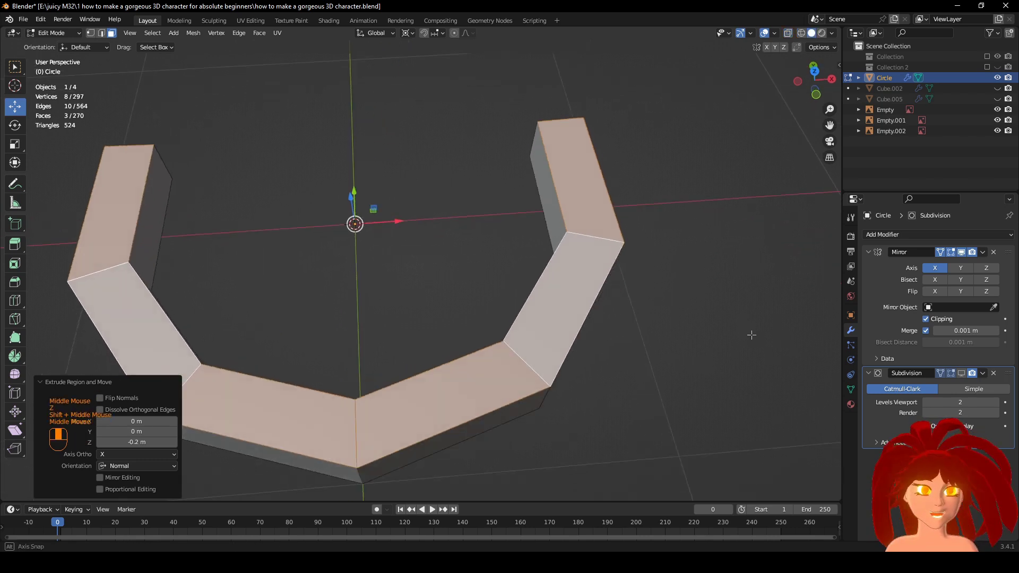
{"action": "key", "text": "i"}
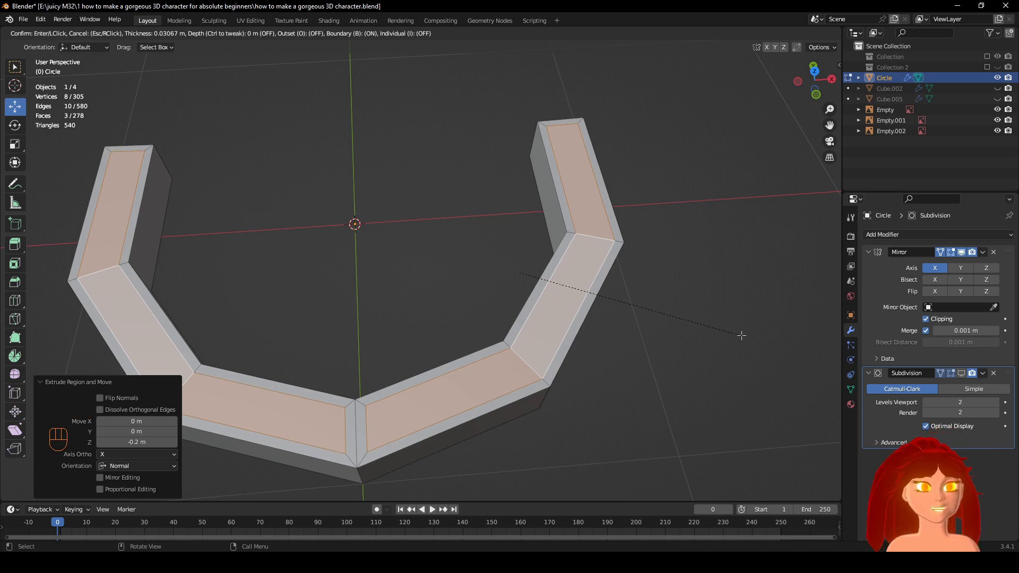
{"action": "left_click", "coordinate": [741, 335]}
Select the narrow inset face beside the front mirror seam and delete it as a face.
{"action": "middle_click_drag", "start_coordinate": [524, 394], "coordinate": [555, 367]}
{"action": "scroll", "coordinate": [581, 358], "scroll_direction": "up", "scroll_amount": 2}
{"action": "scroll", "coordinate": [438, 408], "scroll_direction": "down", "scroll_amount": 1}
{"action": "scroll", "coordinate": [437, 408], "scroll_direction": "up", "scroll_amount": 2}
{"action": "middle_click_drag", "start_coordinate": [437, 407], "coordinate": [463, 339], "text": "shift"}
{"action": "scroll", "coordinate": [478, 325], "scroll_direction": "up", "scroll_amount": 1}
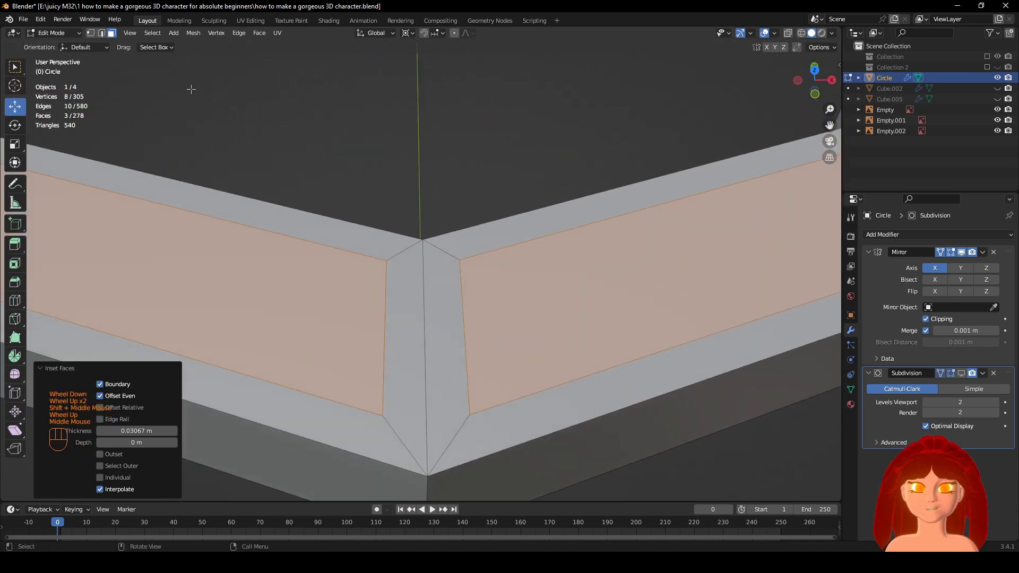
{"action": "double_click", "coordinate": [415, 337]}
{"action": "key", "text": "x"}
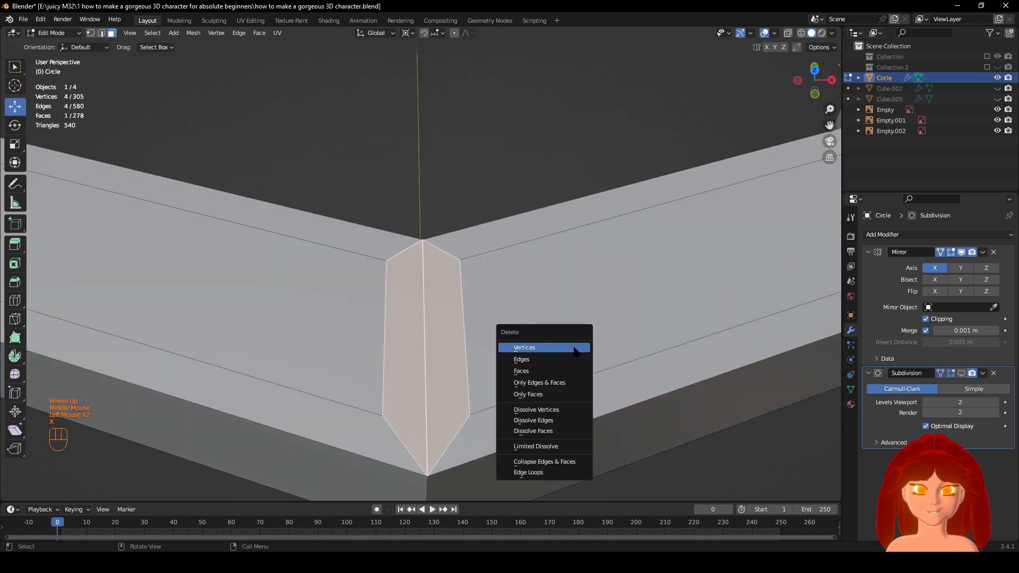
{"action": "left_click", "coordinate": [542, 371]}
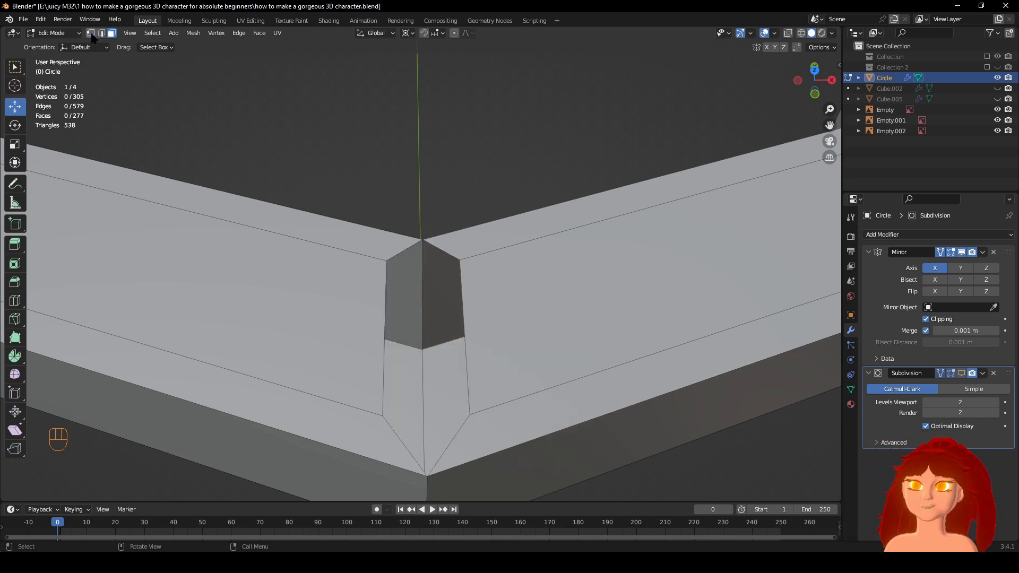
Set the pivot to Median Point and move the two inset vertices beside the front seam about 0.042 m along negative X onto the mirror line.
{"action": "left_click", "coordinate": [382, 416], "text": "shift"}
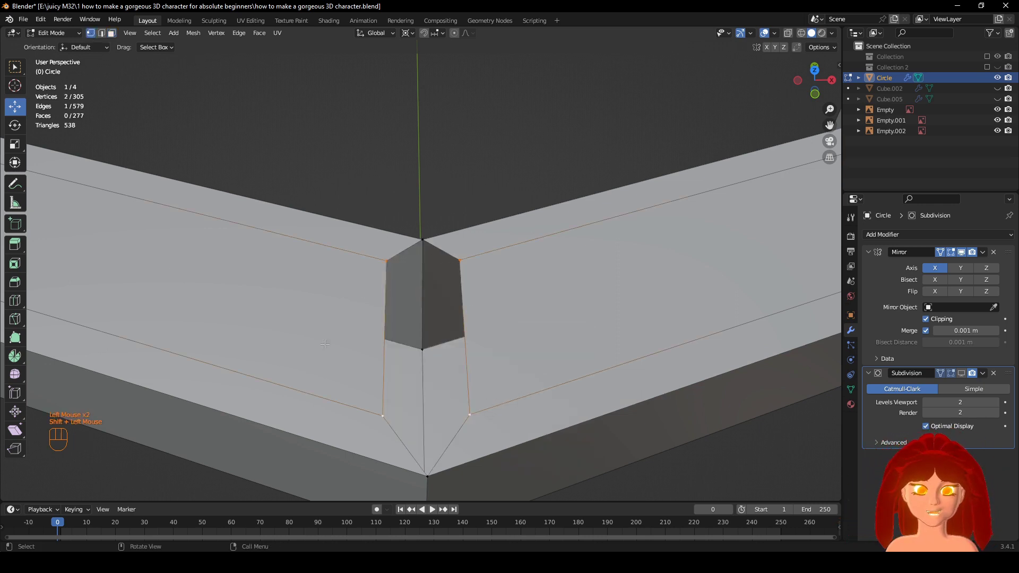
{"action": "scroll", "coordinate": [497, 351], "scroll_direction": "down", "scroll_amount": 2}
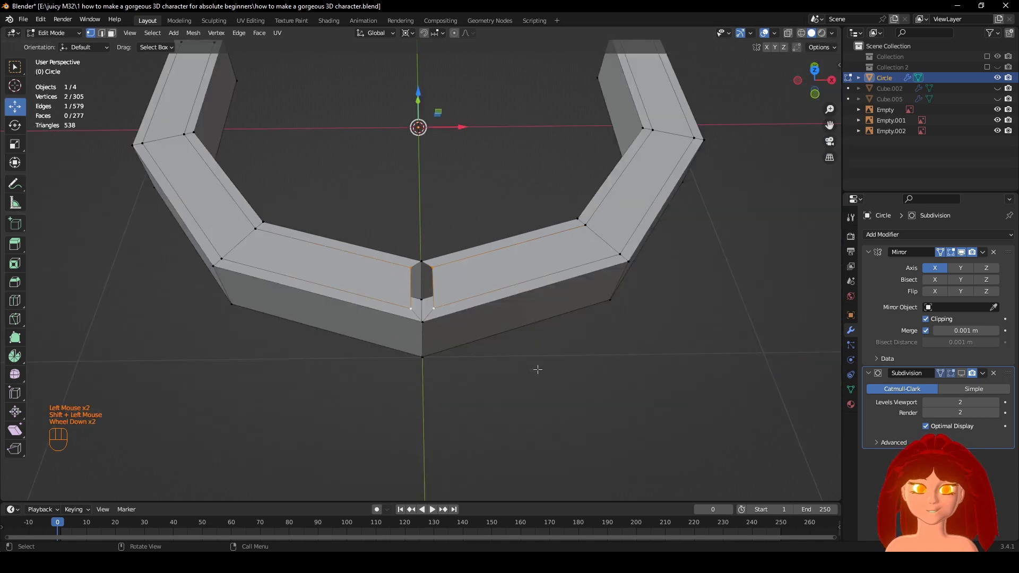
{"action": "left_click", "coordinate": [407, 34]}
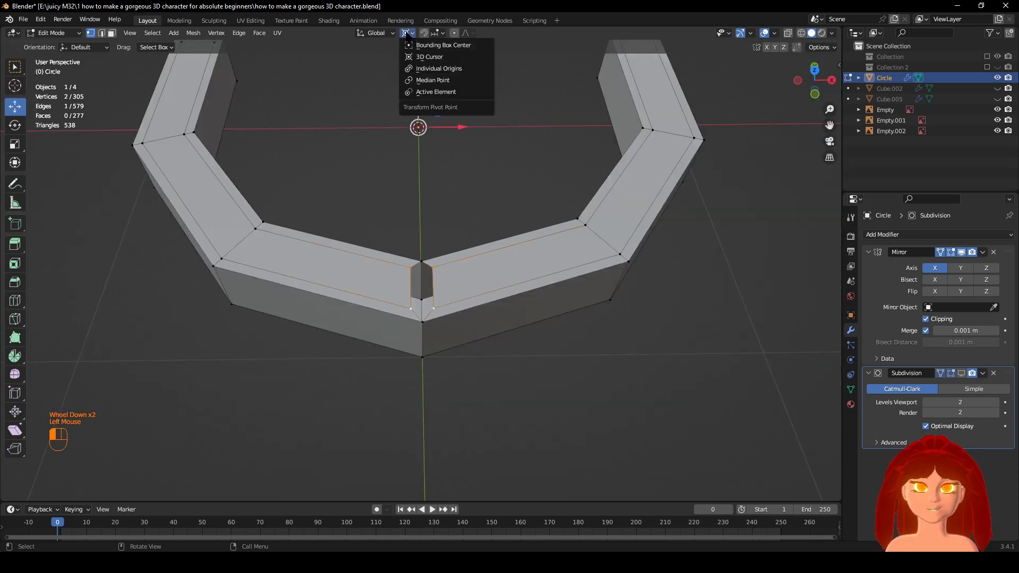
{"action": "left_click", "coordinate": [433, 80]}
{"action": "scroll", "coordinate": [451, 316], "scroll_direction": "up", "scroll_amount": 3}
{"action": "left_click_drag", "start_coordinate": [462, 314], "coordinate": [451, 312]}
Move the two selected seam vertices about 0.007 m along negative Y.
{"action": "scroll", "coordinate": [452, 311], "scroll_direction": "down", "scroll_amount": 2}
{"action": "middle_click_drag", "start_coordinate": [452, 313], "coordinate": [474, 342]}
{"action": "scroll", "coordinate": [474, 341], "scroll_direction": "up", "scroll_amount": 2}
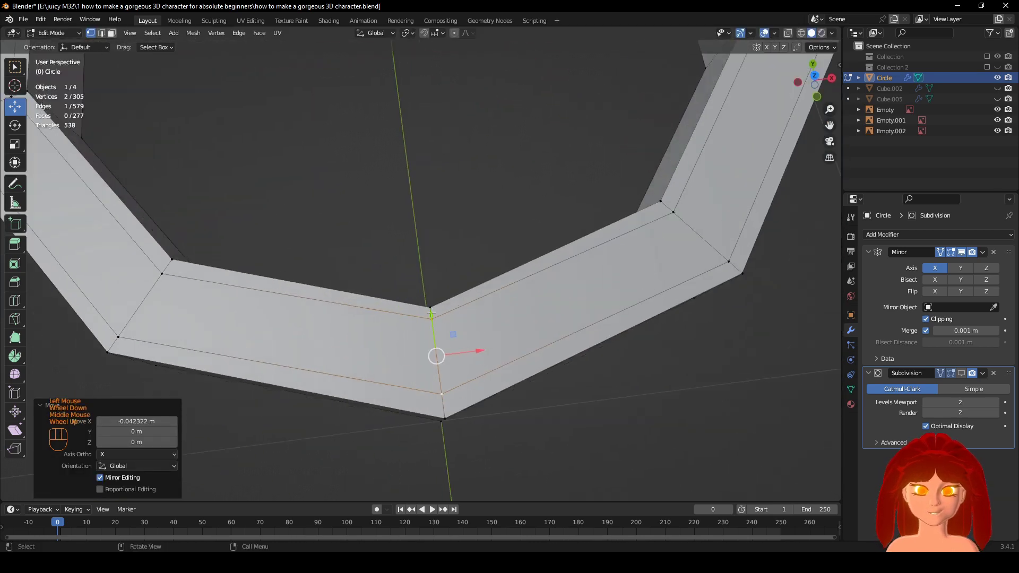
{"action": "left_click_drag", "start_coordinate": [431, 313], "coordinate": [432, 319]}
Select the three inset top faces of the strip and extrude them 0.2 m upward in the front orthographic view.
{"action": "scroll", "coordinate": [646, 292], "scroll_direction": "down", "scroll_amount": 2}
{"action": "scroll", "coordinate": [646, 292], "scroll_direction": "up", "scroll_amount": 1}
{"action": "middle_click_drag", "start_coordinate": [646, 291], "coordinate": [594, 293], "text": "shift"}
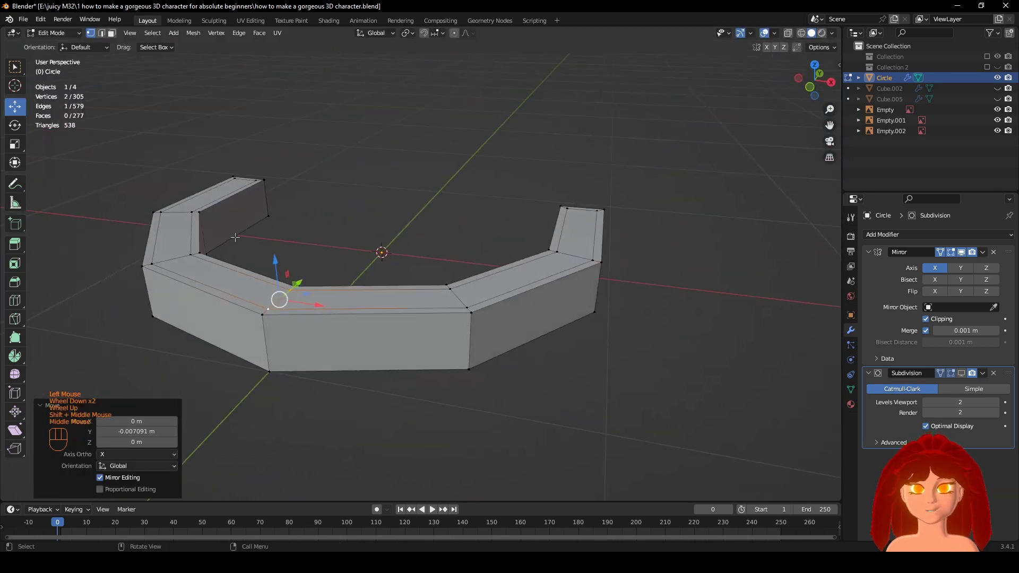
{"action": "left_click", "coordinate": [111, 33]}
{"action": "left_click", "coordinate": [581, 231]}
{"action": "left_click", "coordinate": [512, 268], "text": "shift"}
{"action": "left_click", "coordinate": [431, 298], "text": "shift"}
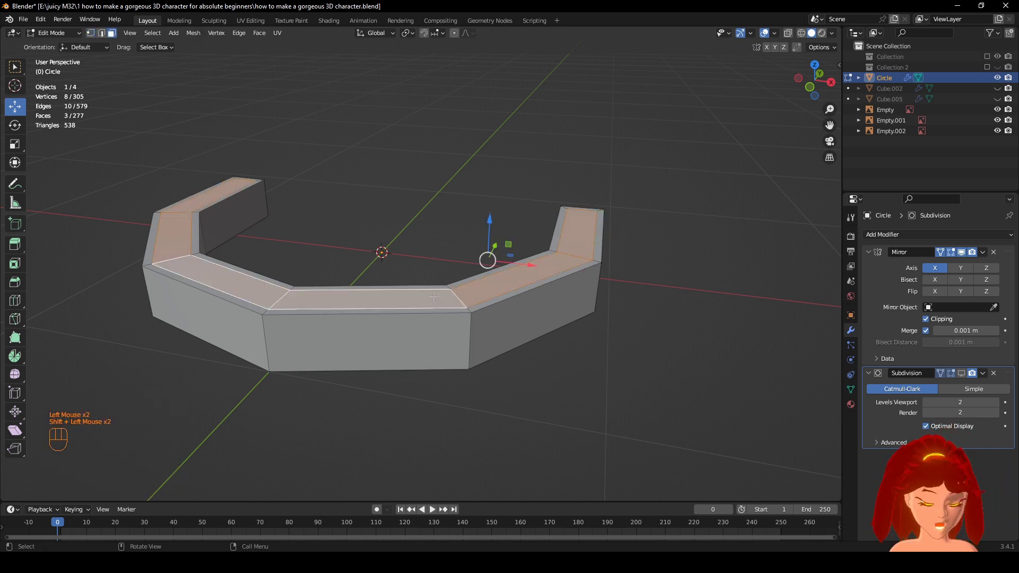
{"action": "key", "text": "KP_1"}
{"action": "scroll", "coordinate": [553, 323], "scroll_direction": "down", "scroll_amount": 2}
{"action": "key", "text": "e"}
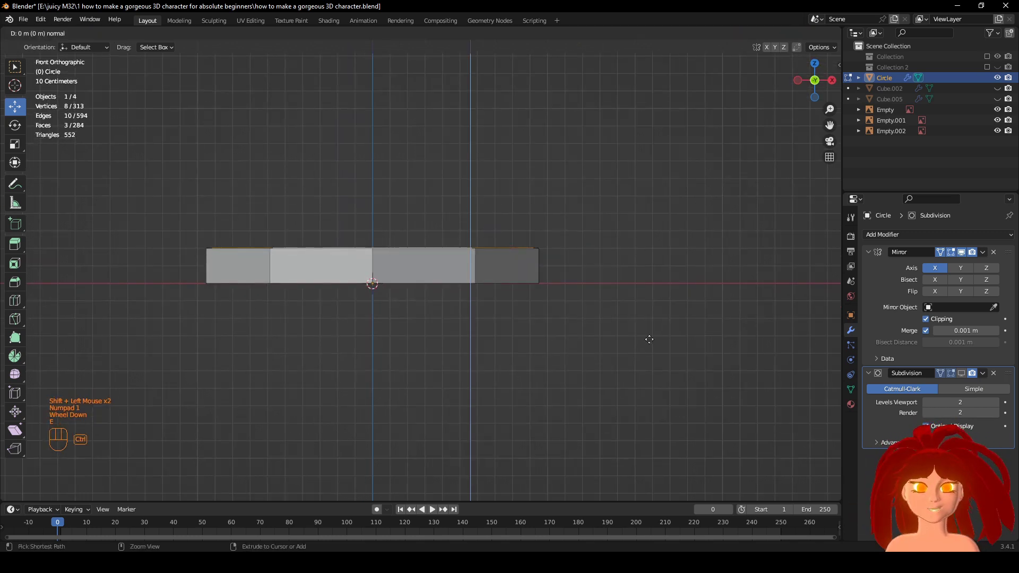
{"action": "left_click", "coordinate": [646, 312]}
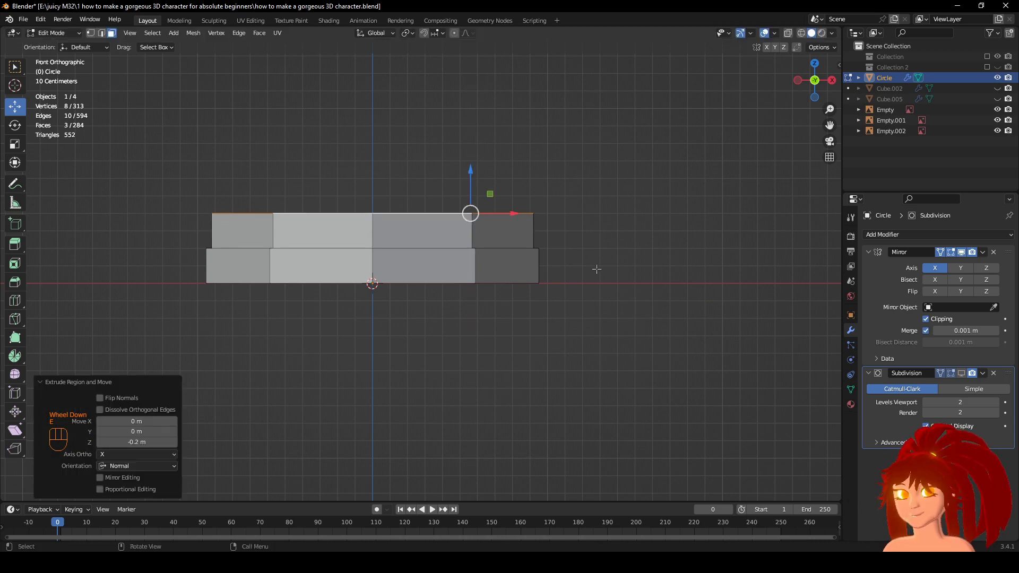
Temporarily show the Subdivision modifier in the viewport to examine the smoothed two-tier strip from several angles.
{"action": "middle_click_drag", "start_coordinate": [647, 312], "coordinate": [596, 305]}
{"action": "key", "text": "KP_1"}
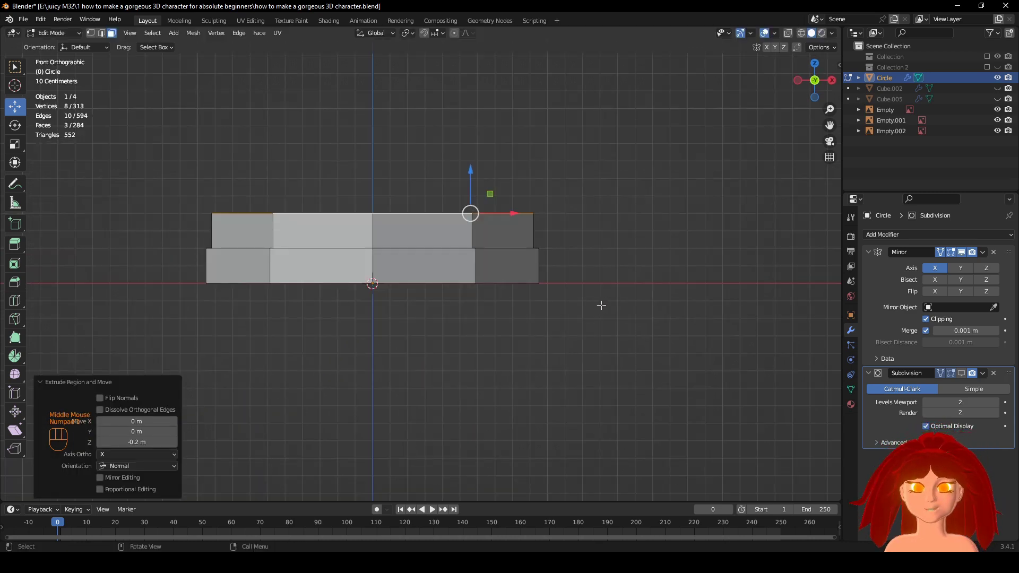
{"action": "scroll", "coordinate": [594, 307], "scroll_direction": "up", "scroll_amount": 1}
{"action": "scroll", "coordinate": [630, 282], "scroll_direction": "down", "scroll_amount": 2}
{"action": "middle_click_drag", "start_coordinate": [630, 282], "coordinate": [636, 318]}
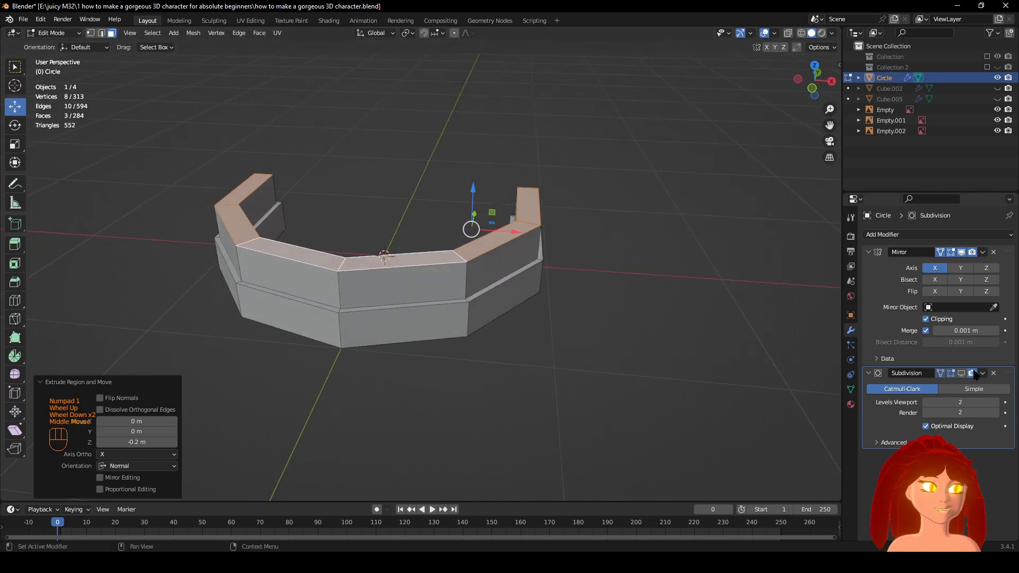
{"action": "left_click", "coordinate": [961, 373]}
{"action": "middle_click_drag", "start_coordinate": [809, 351], "coordinate": [480, 366]}
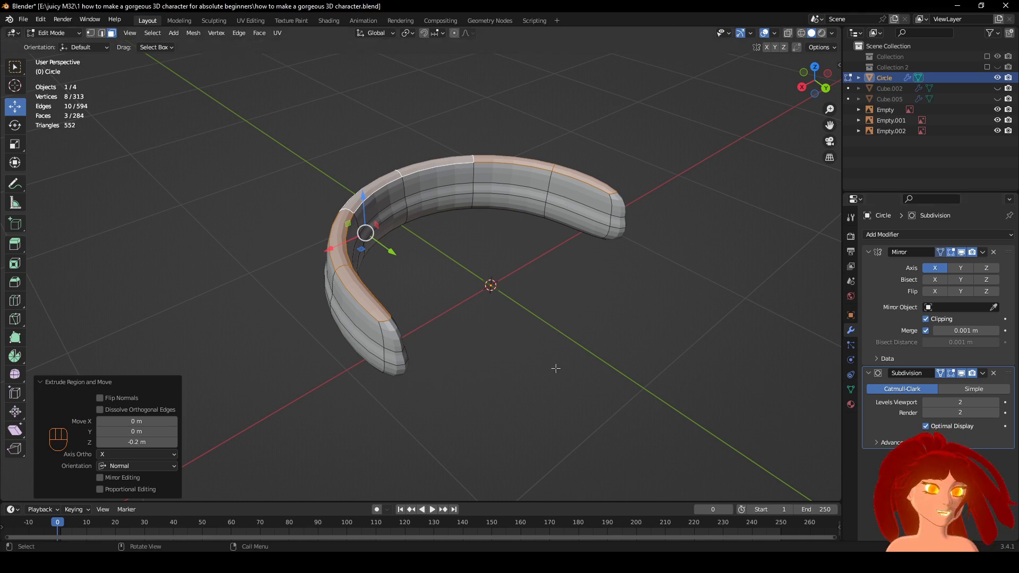
{"action": "middle_click_drag", "start_coordinate": [552, 364], "coordinate": [763, 407]}
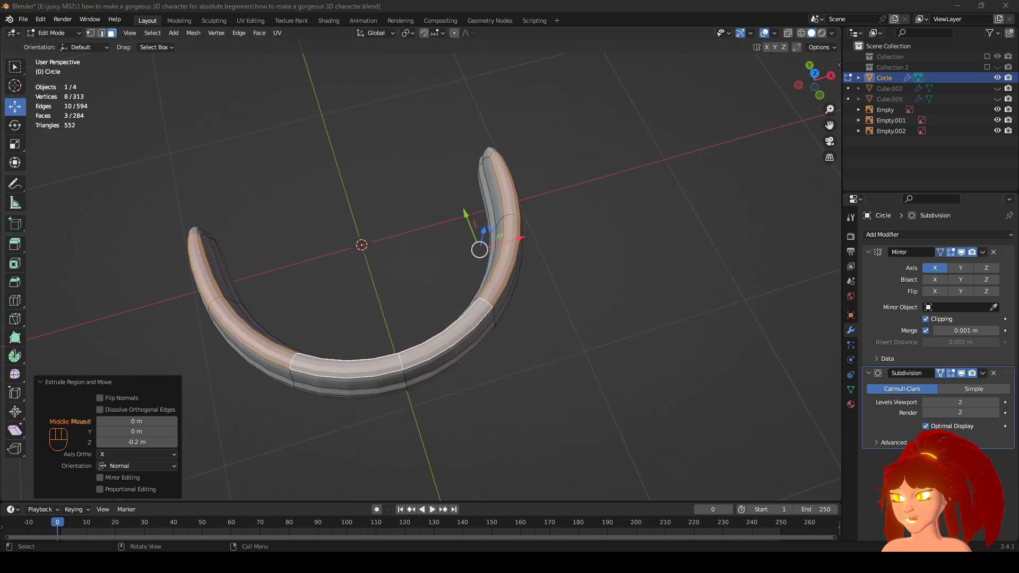
{"action": "scroll", "coordinate": [632, 310], "scroll_direction": "up", "scroll_amount": 1}
{"action": "middle_click_drag", "start_coordinate": [632, 310], "coordinate": [581, 271]}
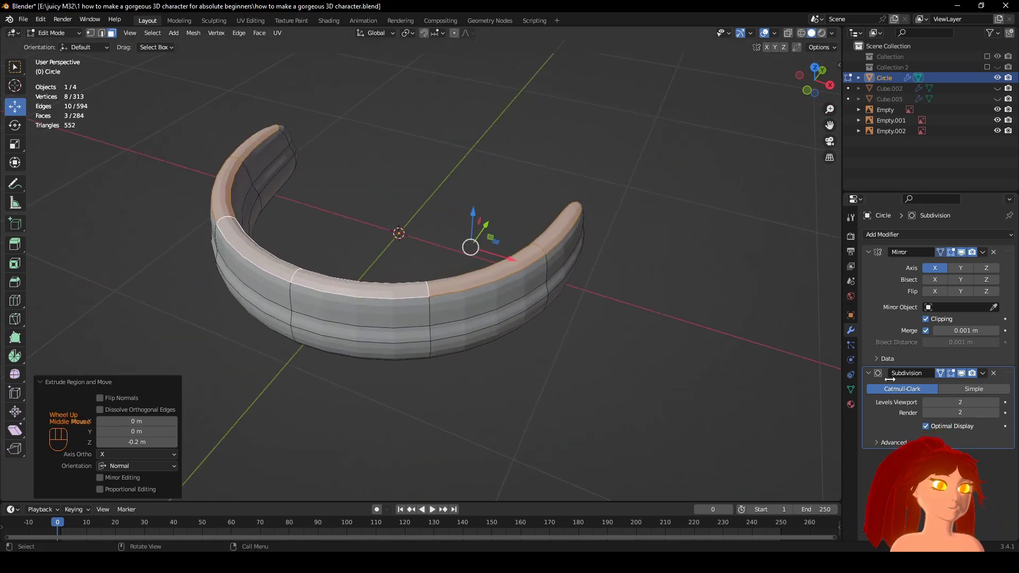
{"action": "left_click", "coordinate": [961, 373]}
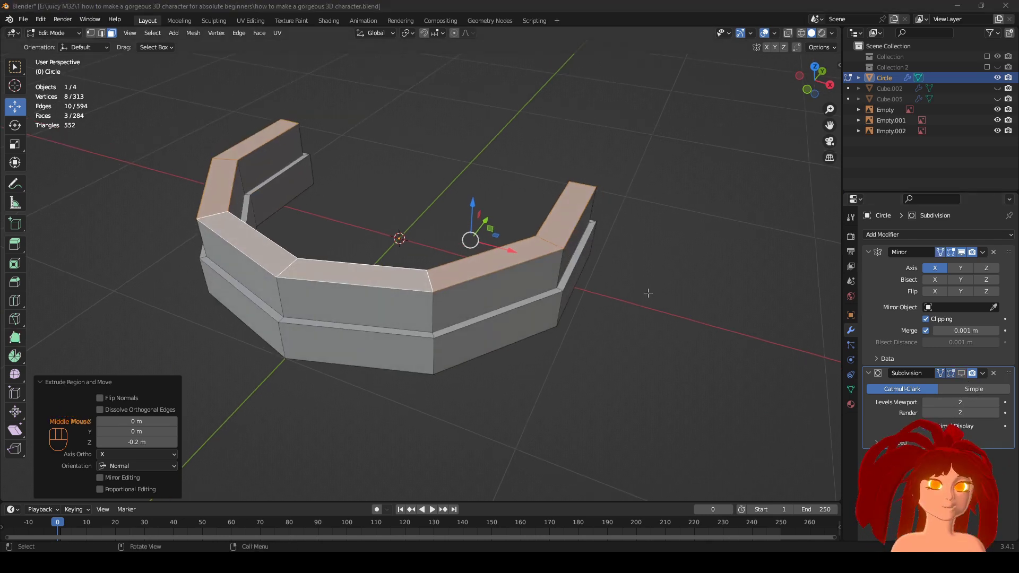
Turn off the Mirror modifier's viewport display in the front orthographic view.
{"action": "scroll", "coordinate": [618, 273], "scroll_direction": "up", "scroll_amount": 2}
{"action": "key", "text": "KP_1"}
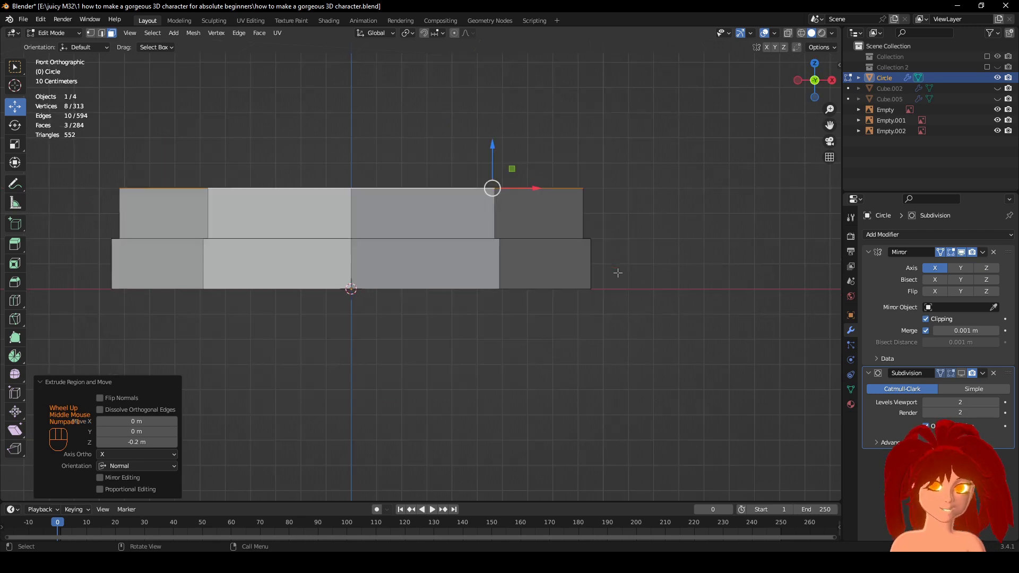
{"action": "middle_click_drag", "start_coordinate": [618, 272], "coordinate": [674, 345], "text": "shift"}
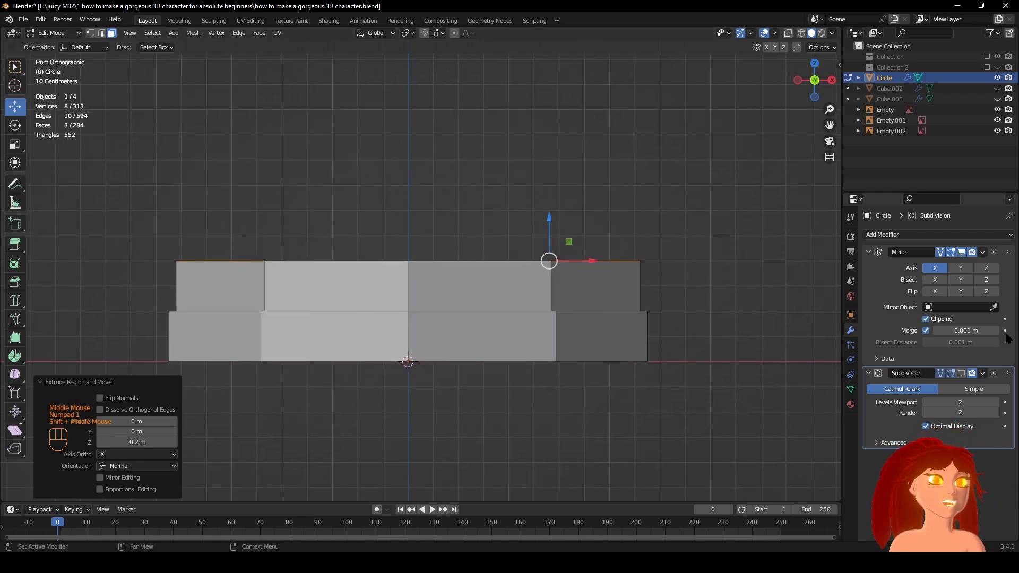
{"action": "left_click", "coordinate": [961, 255]}
{"action": "scroll", "coordinate": [477, 297], "scroll_direction": "down", "scroll_amount": 2}
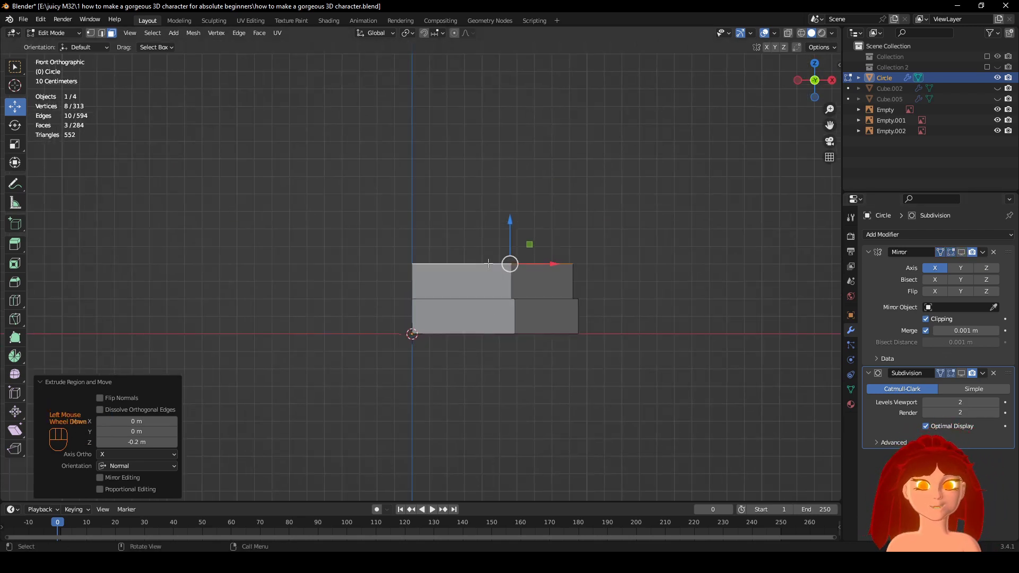
Select all linked faces of the half strip and duplicate them in place in the front orthographic view.
{"action": "middle_click_drag", "start_coordinate": [467, 297], "coordinate": [493, 300]}
{"action": "double_click", "coordinate": [492, 308]}
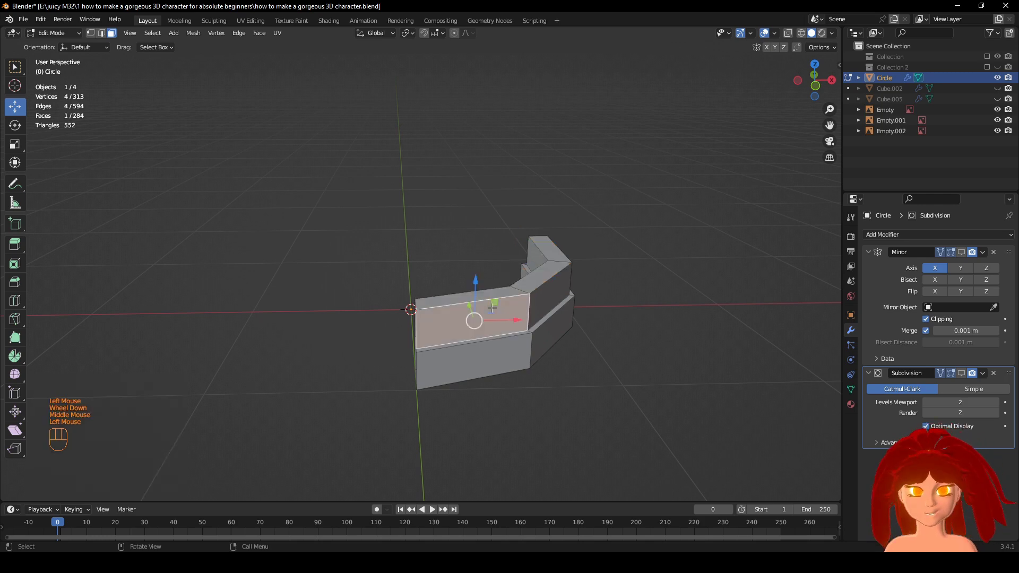
{"action": "key", "text": "KP_1"}
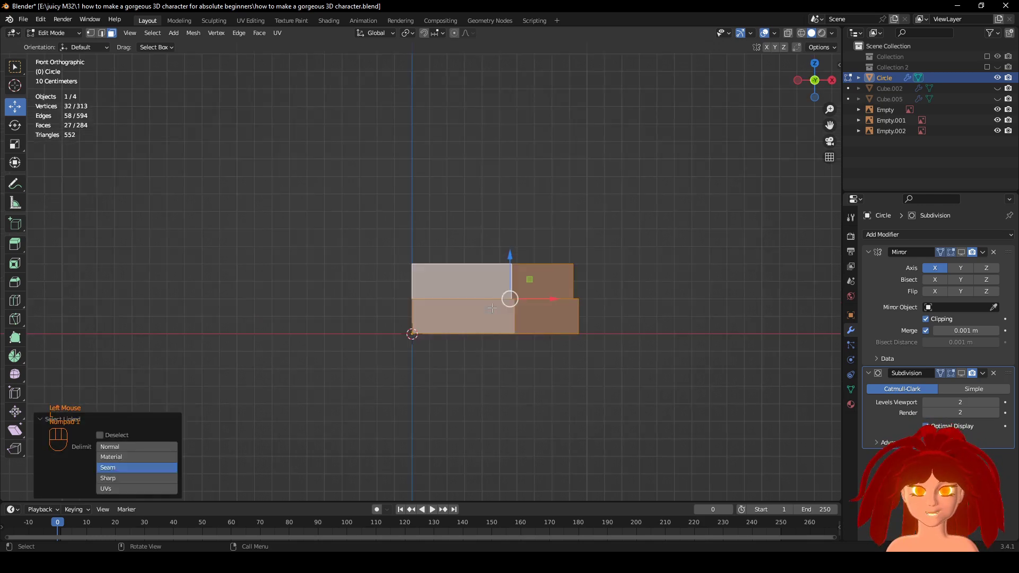
{"action": "key", "text": "shift+d"}
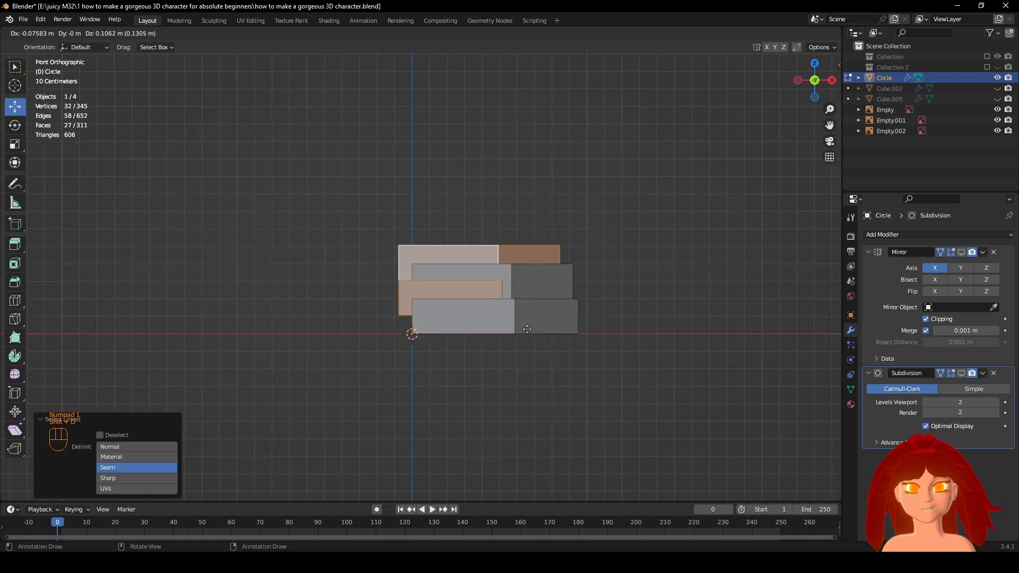
{"action": "right_click", "coordinate": [547, 316]}
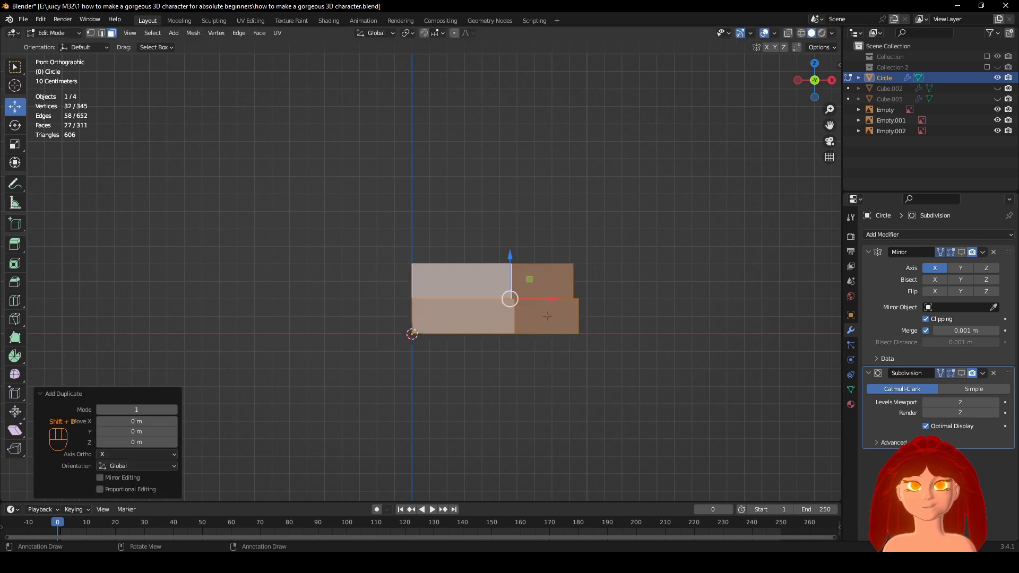
Set the pivot to 3D Cursor and scale the duplicated half strip by -1 along X.
{"action": "left_click", "coordinate": [409, 33]}
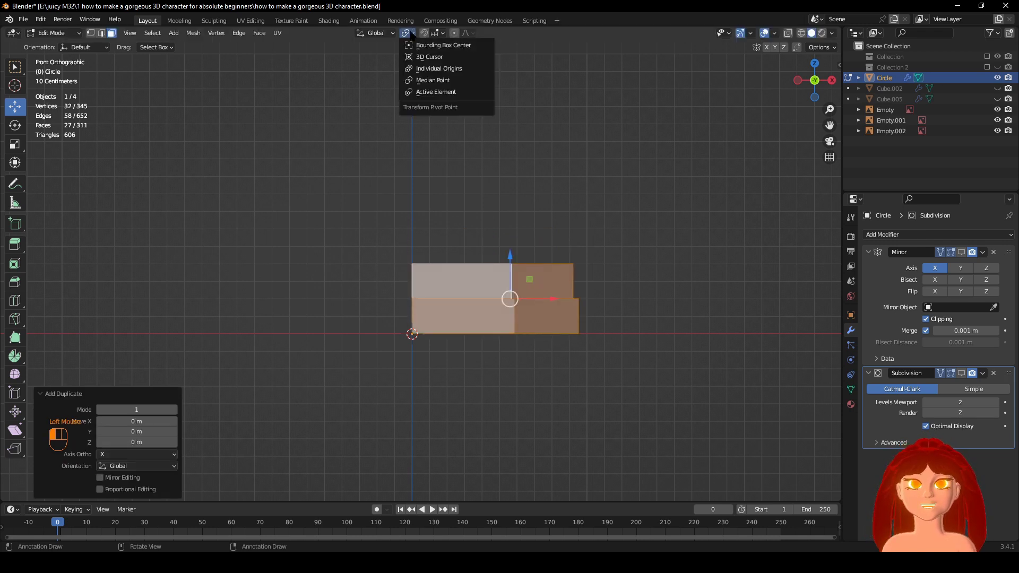
{"action": "left_click", "coordinate": [433, 57]}
{"action": "key", "text": "s"}
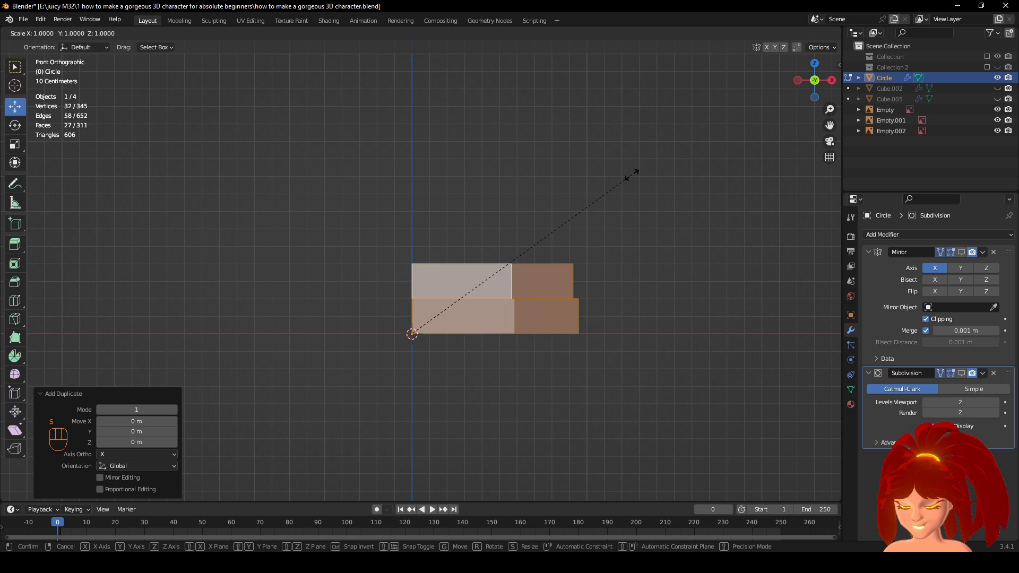
{"action": "key", "text": "x"}
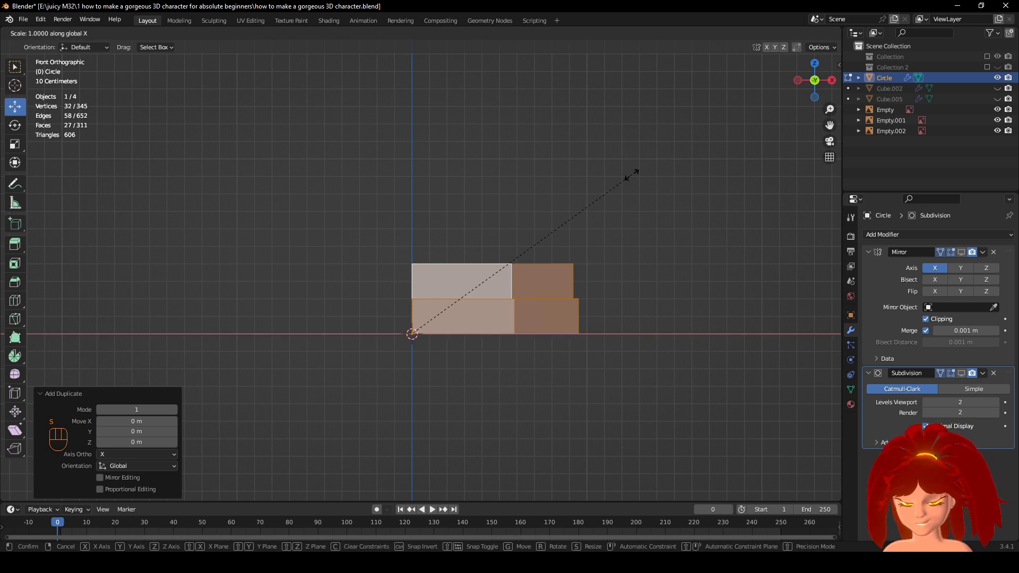
{"action": "type", "text": "-1"}
{"action": "key", "text": "Return"}
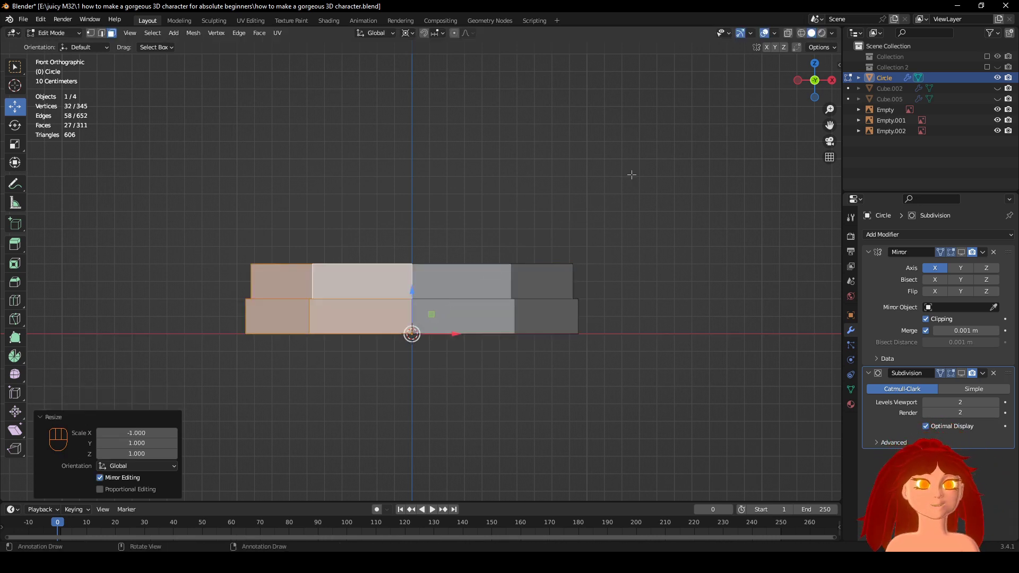
Rotate the duplicate 180° in the front orthographic view and move it up 0.8 m along Z.
{"action": "scroll", "coordinate": [598, 232], "scroll_direction": "down", "scroll_amount": 2}
{"action": "mouse_move", "coordinate": [594, 282]}
{"action": "middle_mouse_down"}
{"action": "mouse_move", "coordinate": [592, 367]}
{"action": "mouse_move", "coordinate": [591, 300]}
{"action": "middle_mouse_up"}
{"action": "key", "text": "KP_1"}
{"action": "scroll", "coordinate": [552, 308], "scroll_direction": "up", "scroll_amount": 2}
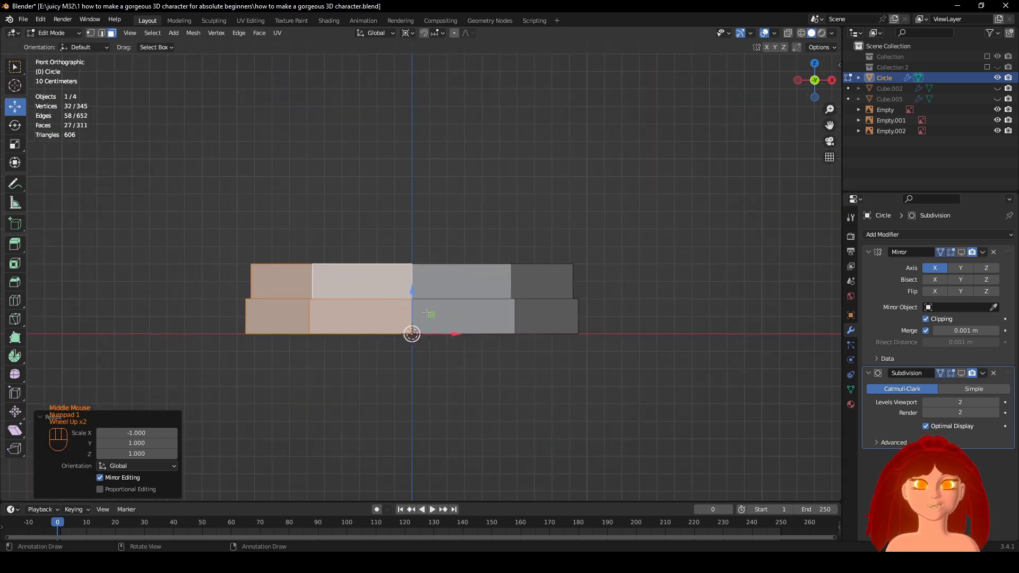
{"action": "key", "text": "r"}
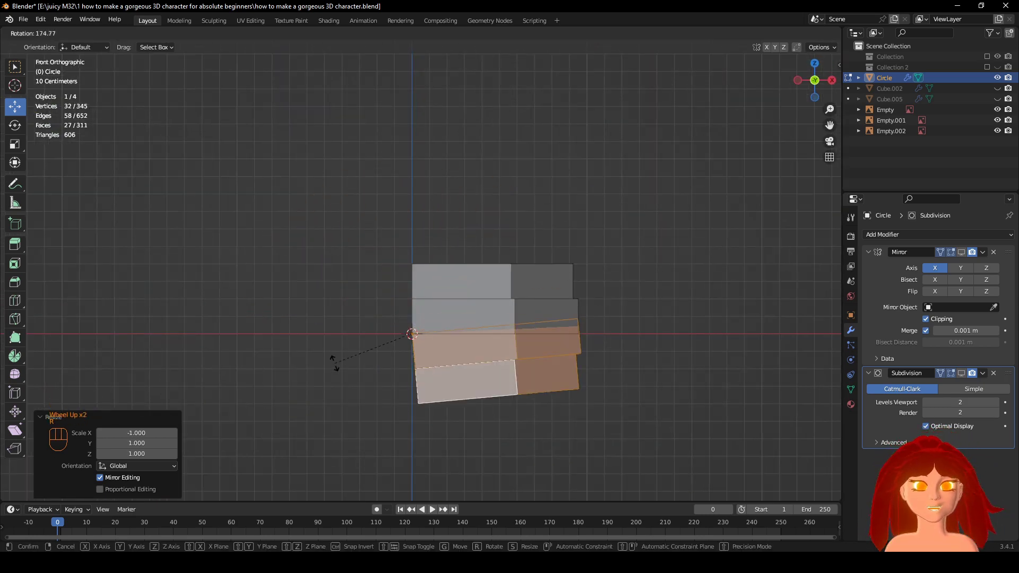
{"action": "left_click", "coordinate": [330, 354]}
{"action": "scroll", "coordinate": [330, 354], "scroll_direction": "up", "scroll_amount": 2}
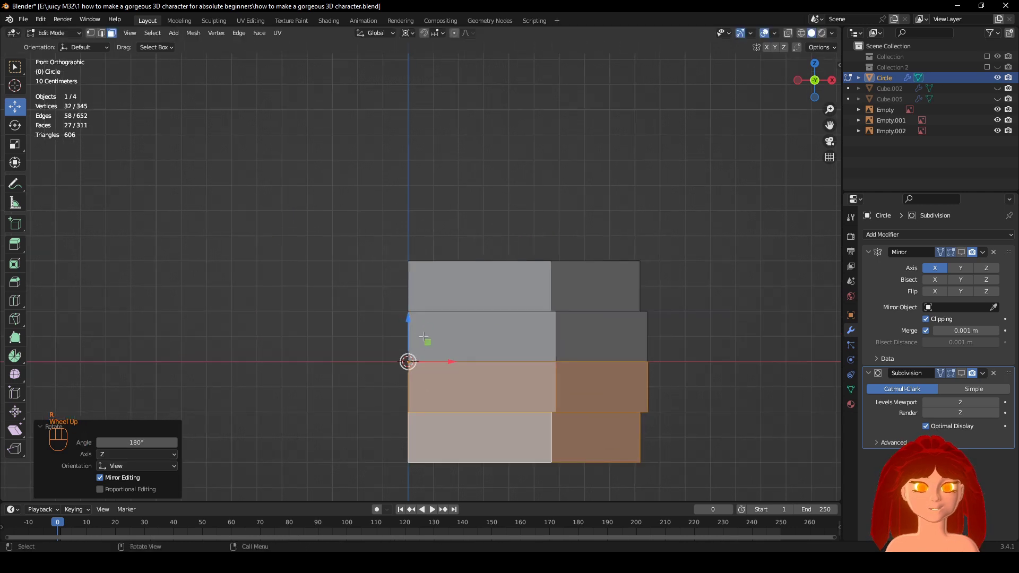
{"action": "left_click_drag", "start_coordinate": [409, 318], "coordinate": [431, 119], "text": "ctrl"}
Temporarily show the Subdivision and Mirror modifiers in the viewport to examine how the smoothed upper and lower pieces meet.
{"action": "middle_click_drag", "start_coordinate": [625, 326], "coordinate": [559, 350]}
{"action": "left_click", "coordinate": [961, 373]}
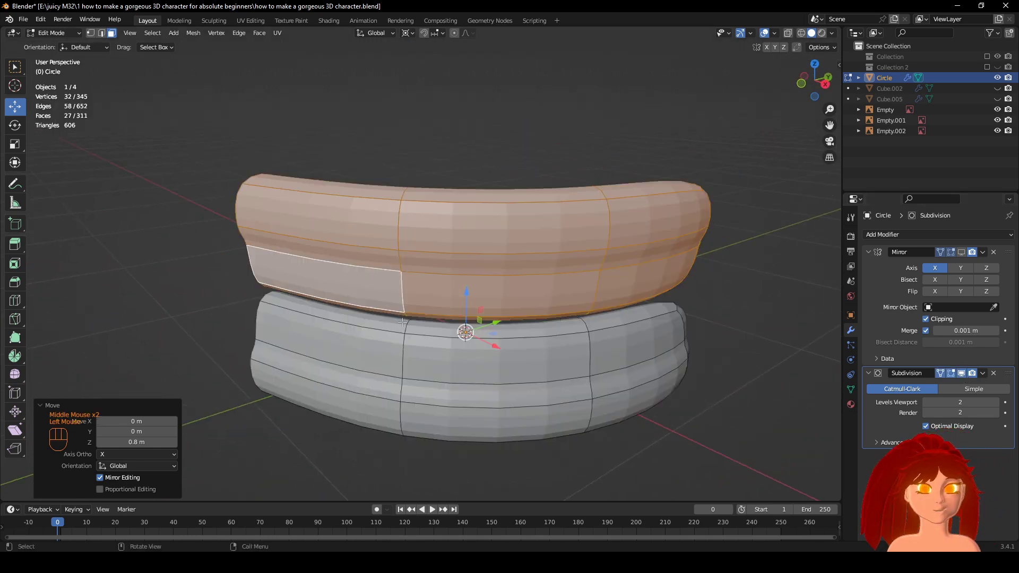
{"action": "middle_click_drag", "start_coordinate": [743, 340], "coordinate": [806, 341]}
{"action": "left_click", "coordinate": [962, 253]}
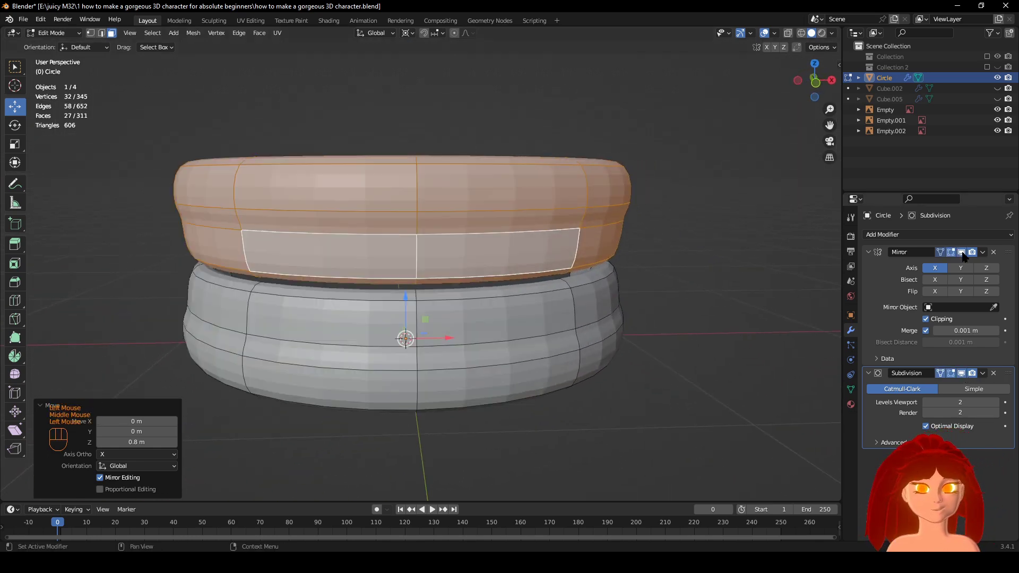
{"action": "left_click", "coordinate": [963, 254]}
{"action": "middle_click_drag", "start_coordinate": [637, 337], "coordinate": [588, 342]}
{"action": "middle_click_drag", "start_coordinate": [578, 391], "coordinate": [509, 391]}
{"action": "key", "text": "KP_3"}
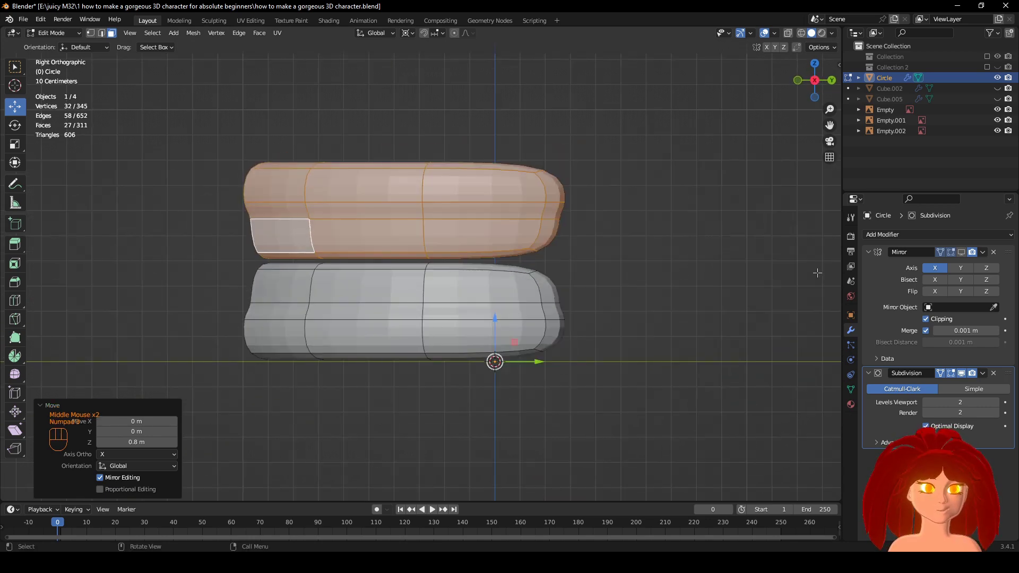
{"action": "left_click", "coordinate": [962, 375]}
Move the upper duplicate 0.01 m down along Z in the right orthographic view so it overlaps the lower piece.
{"action": "middle_click_drag", "start_coordinate": [711, 289], "coordinate": [672, 299]}
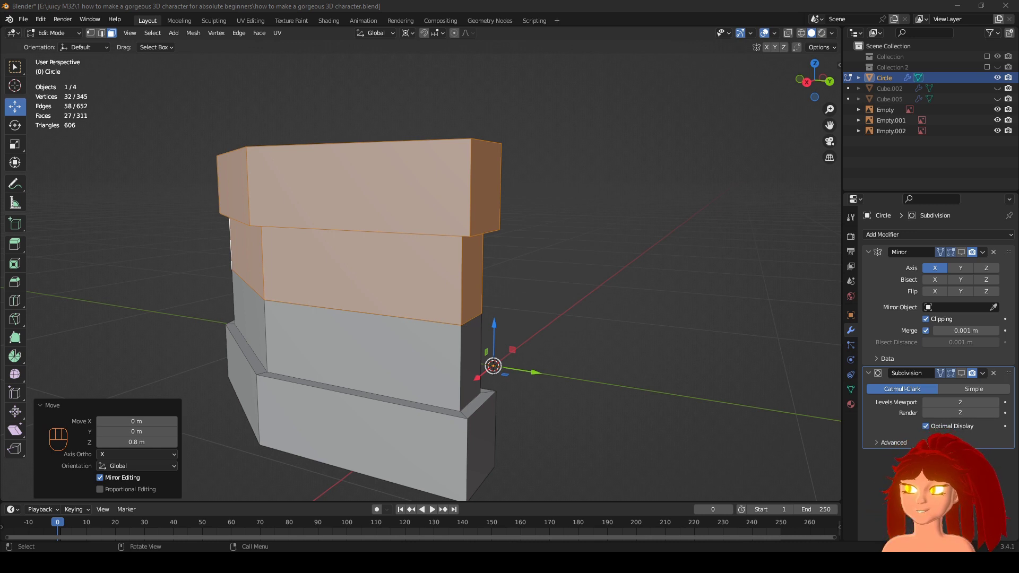
{"action": "middle_click_drag", "start_coordinate": [510, 160], "coordinate": [486, 158]}
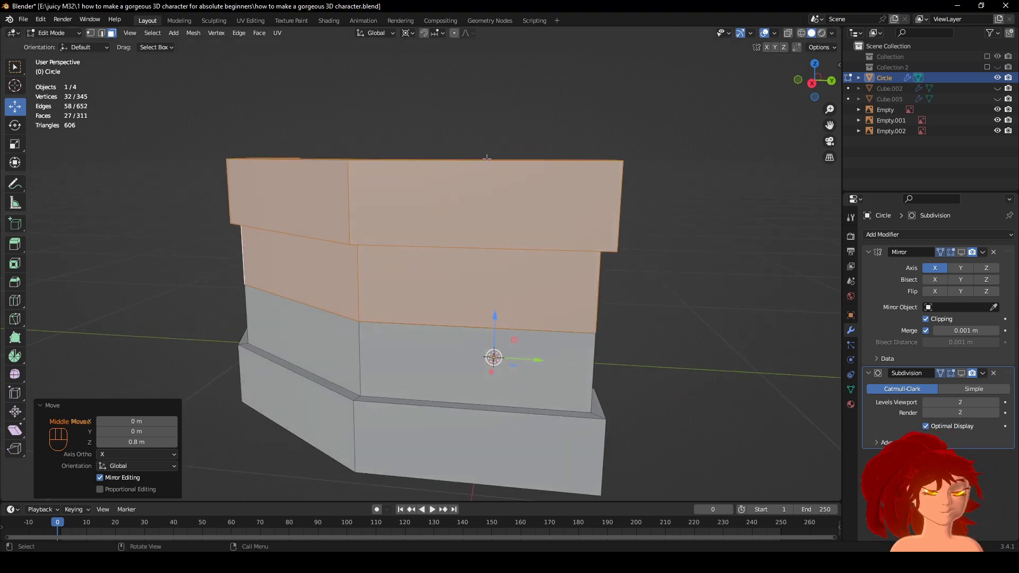
{"action": "key", "text": "KP_3"}
{"action": "scroll", "coordinate": [486, 158], "scroll_direction": "up", "scroll_amount": 2}
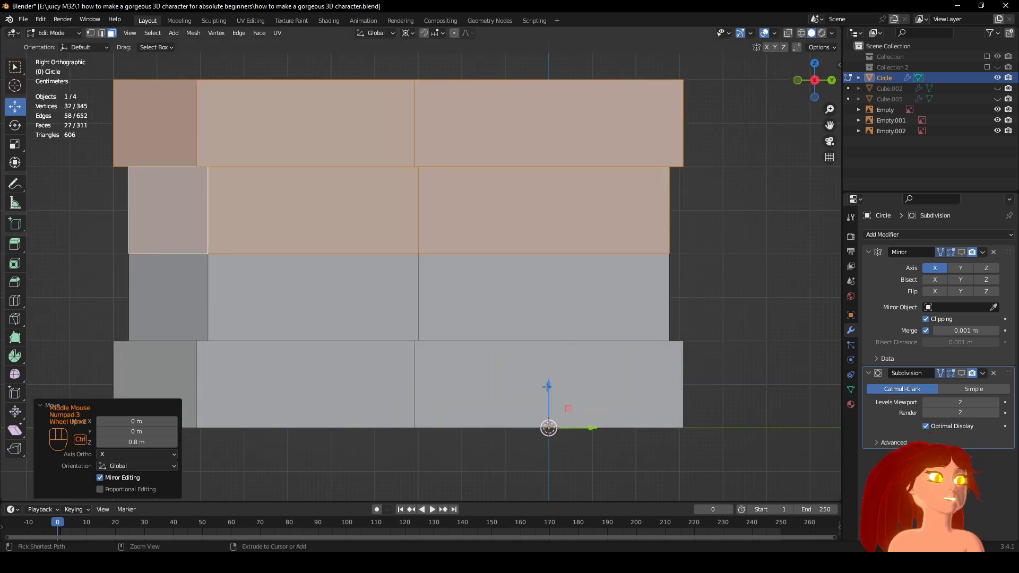
{"action": "left_click_drag", "start_coordinate": [548, 386], "coordinate": [554, 391], "text": "ctrl"}
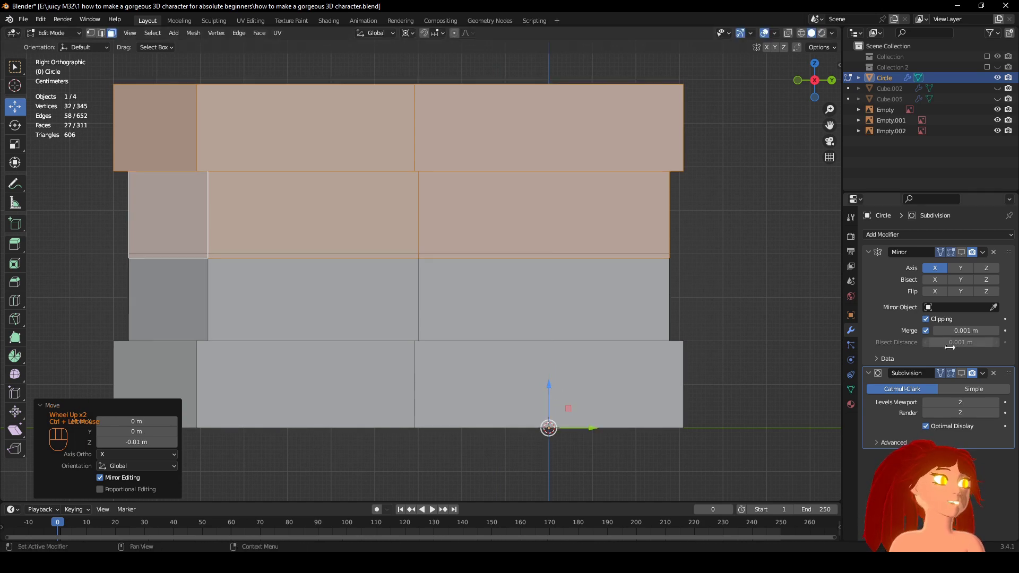
Show the Subdivision and Mirror modifiers in the viewport to inspect the smoothed, mirrored stack of pieces.
{"action": "left_click", "coordinate": [961, 373]}
{"action": "scroll", "coordinate": [690, 329], "scroll_direction": "down", "scroll_amount": 1}
{"action": "middle_click_drag", "start_coordinate": [690, 329], "coordinate": [781, 330]}
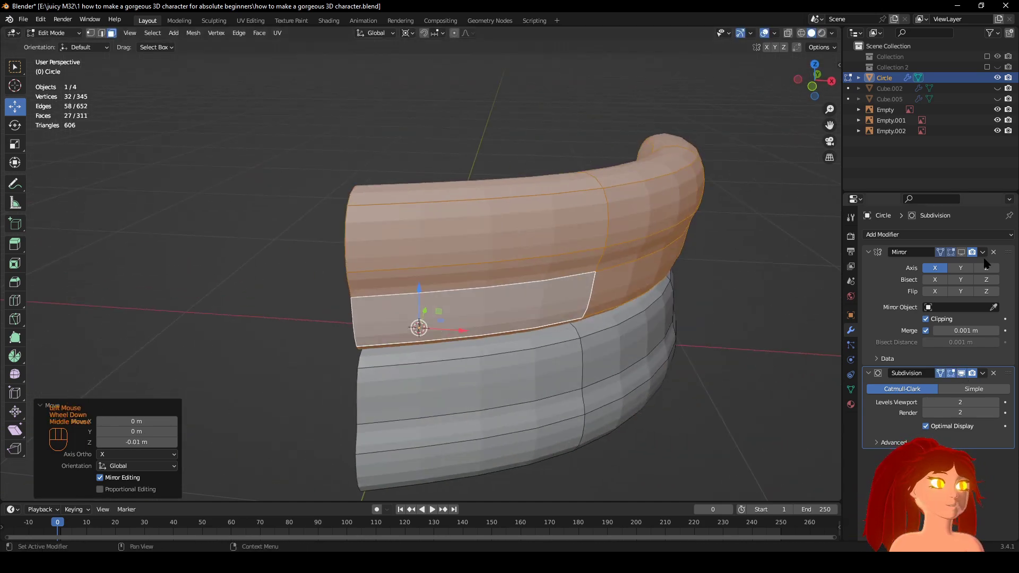
{"action": "left_click", "coordinate": [961, 254]}
{"action": "mouse_move", "coordinate": [639, 311]}
{"action": "middle_mouse_down"}
{"action": "mouse_move", "coordinate": [628, 285]}
{"action": "mouse_move", "coordinate": [558, 292]}
{"action": "mouse_move", "coordinate": [657, 308]}
{"action": "mouse_move", "coordinate": [628, 298]}
{"action": "middle_mouse_up"}
{"action": "key", "text": "KP_3"}
{"action": "scroll", "coordinate": [560, 293], "scroll_direction": "up", "scroll_amount": 2}
{"action": "scroll", "coordinate": [559, 293], "scroll_direction": "down", "scroll_amount": 2}
Switch the transform pivot away from the 3D Cursor and try scaling the upper duplicate.
{"action": "key", "text": "s"}
{"action": "right_click", "coordinate": [659, 302]}
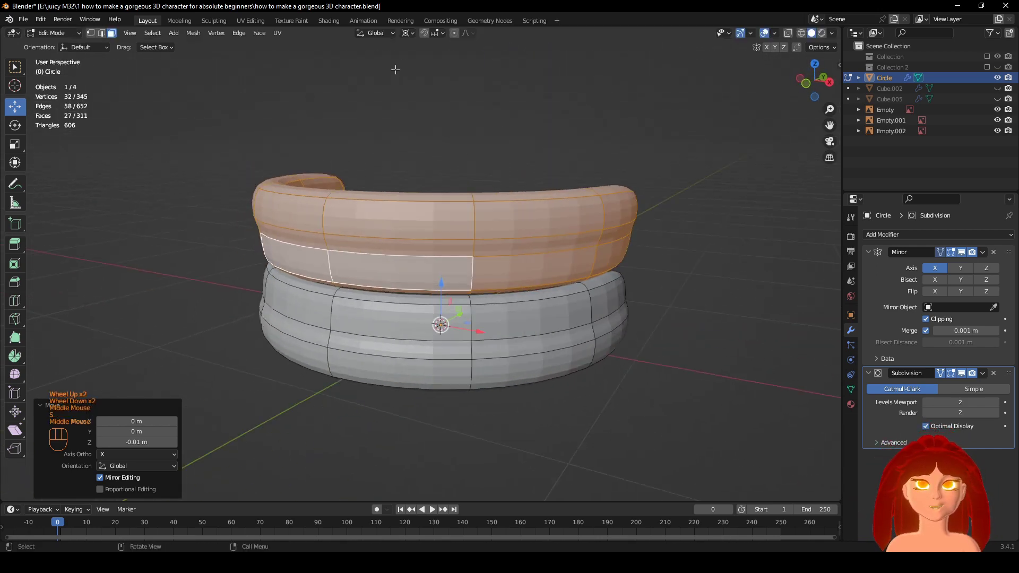
{"action": "left_click", "coordinate": [412, 34]}
{"action": "key", "text": "s"}
{"action": "middle_click_drag", "start_coordinate": [518, 236], "coordinate": [489, 245]}
{"action": "left_click", "coordinate": [665, 299]}
{"action": "key", "text": "ctrl+z"}
Lower the upper duplicate a further 0.01 m along Z in the front orthographic view.
{"action": "scroll", "coordinate": [590, 250], "scroll_direction": "up", "scroll_amount": 4}
{"action": "key", "text": "KP_1"}
{"action": "scroll", "coordinate": [610, 275], "scroll_direction": "up", "scroll_amount": 2}
{"action": "middle_click_drag", "start_coordinate": [717, 233], "coordinate": [427, 277], "text": "shift"}
{"action": "scroll", "coordinate": [427, 277], "scroll_direction": "up", "scroll_amount": 1}
{"action": "key", "text": "g"}
{"action": "key", "text": "z"}
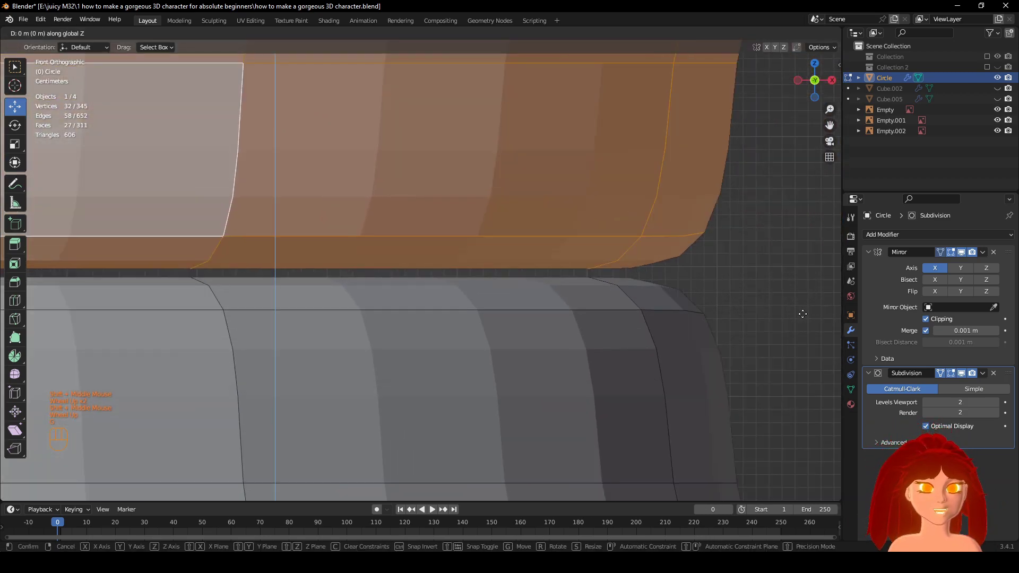
{"action": "left_click", "coordinate": [802, 323]}
Compare the stacked pieces with and without Subdivision smoothing, then examine their open ends.
{"action": "middle_click_drag", "start_coordinate": [801, 323], "coordinate": [610, 292]}
{"action": "scroll", "coordinate": [637, 328], "scroll_direction": "down", "scroll_amount": 2}
{"action": "scroll", "coordinate": [636, 328], "scroll_direction": "up", "scroll_amount": 1}
{"action": "scroll", "coordinate": [687, 307], "scroll_direction": "down", "scroll_amount": 2}
{"action": "scroll", "coordinate": [610, 292], "scroll_direction": "up", "scroll_amount": 2}
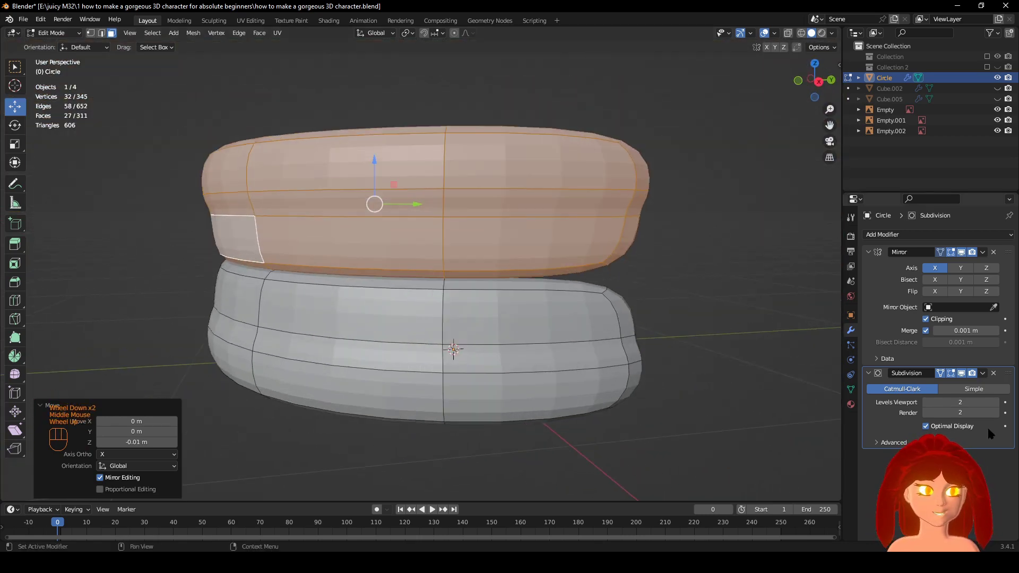
{"action": "left_click", "coordinate": [963, 374]}
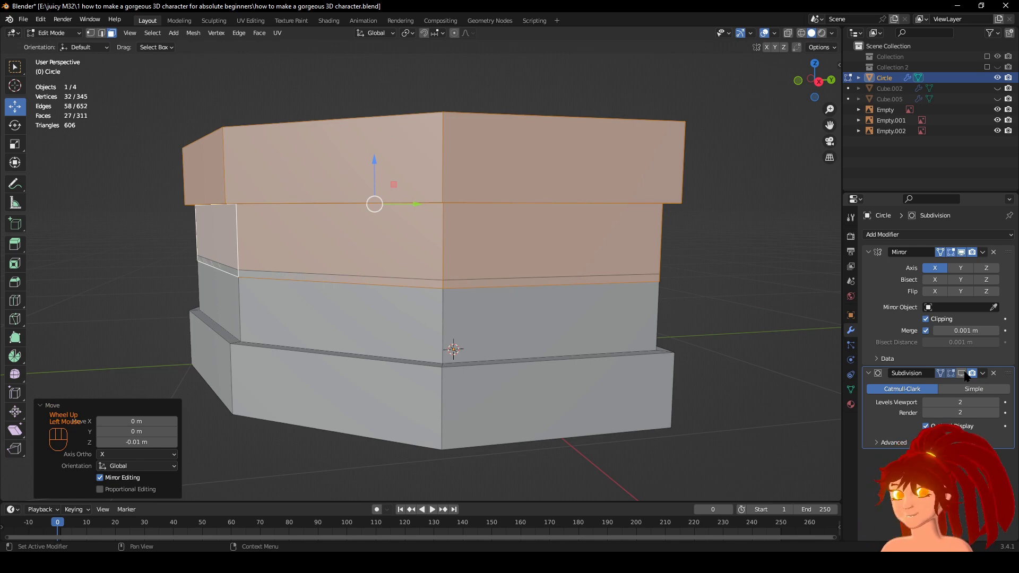
{"action": "left_click", "coordinate": [963, 373]}
{"action": "middle_click_drag", "start_coordinate": [769, 376], "coordinate": [584, 383]}
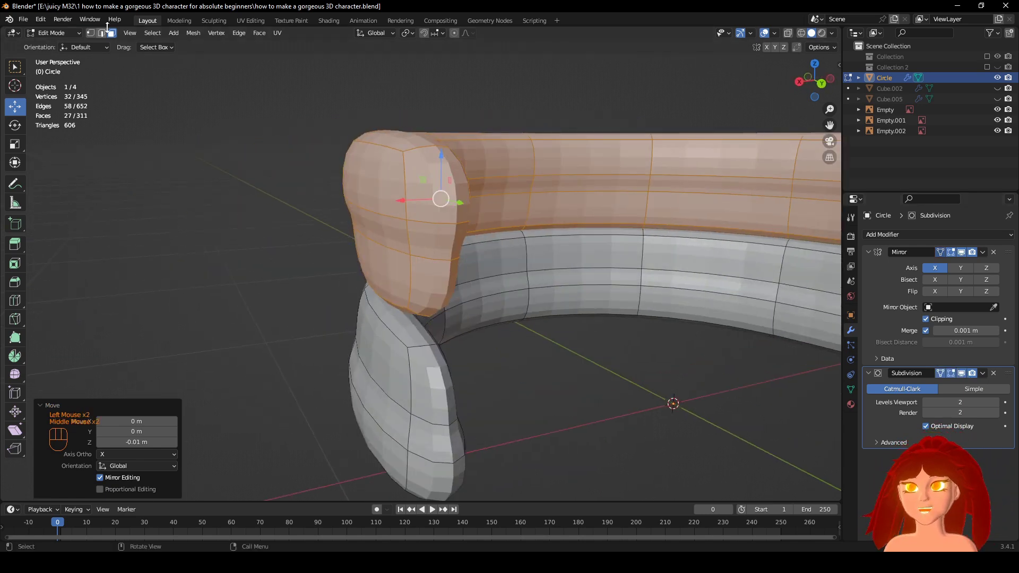
Try to crease the six end faces of both stacked pieces with a factor of 1.
{"action": "left_click", "coordinate": [432, 191]}
{"action": "left_click", "coordinate": [433, 241], "text": "shift"}
{"action": "left_click", "coordinate": [427, 286], "text": "shift"}
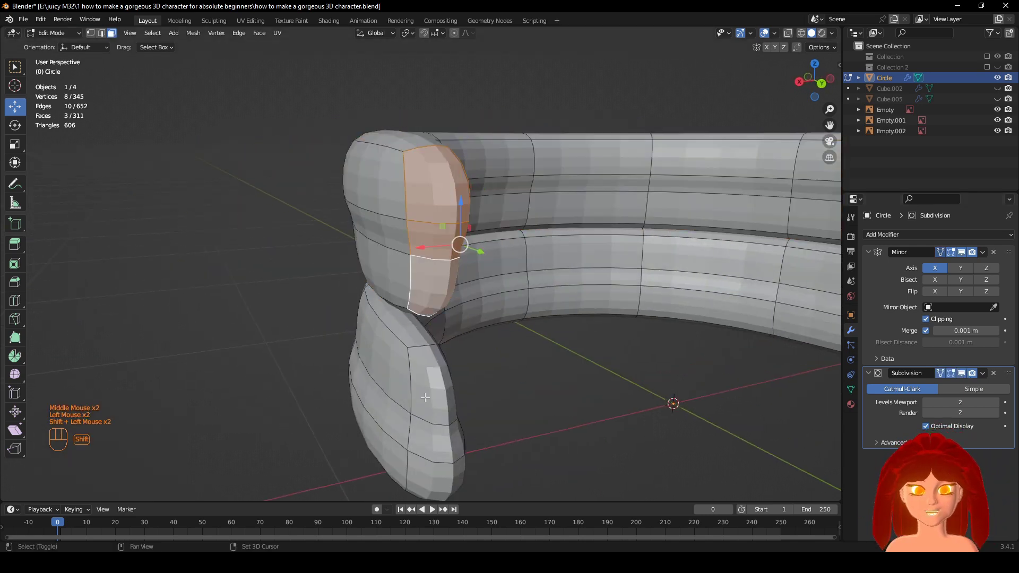
{"action": "left_click", "coordinate": [427, 305], "text": "shift"}
{"action": "left_click", "coordinate": [430, 383], "text": "shift"}
{"action": "left_click", "coordinate": [437, 471], "text": "shift"}
{"action": "left_click", "coordinate": [433, 440], "text": "shift"}
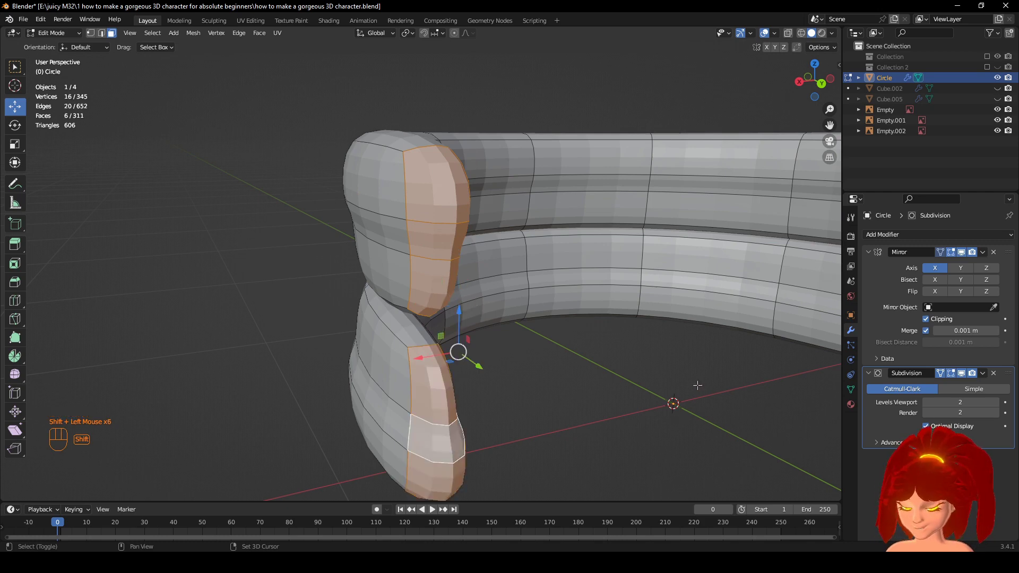
{"action": "key", "text": "shift+e"}
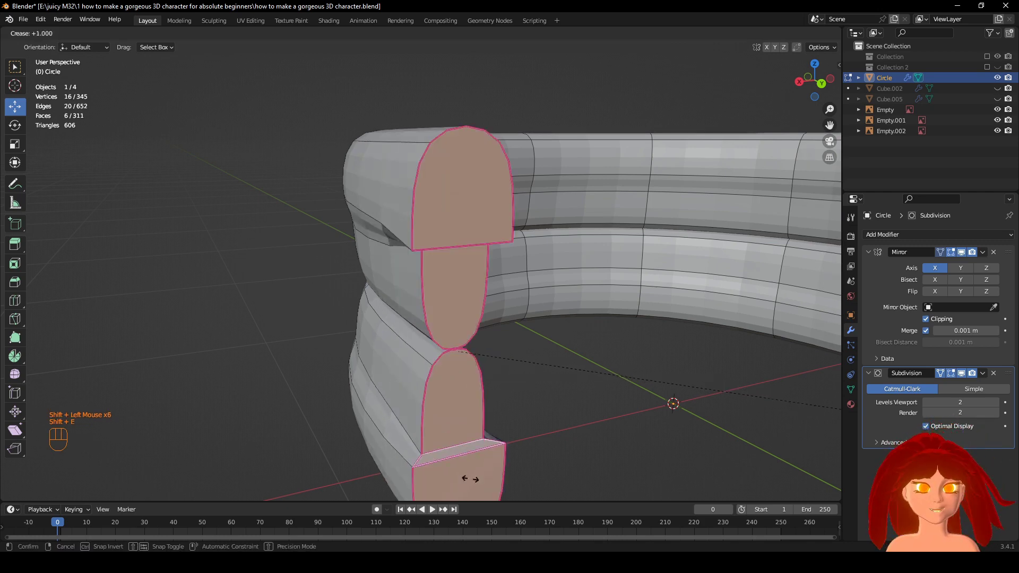
{"action": "left_click", "coordinate": [471, 479]}
{"action": "middle_click_drag", "start_coordinate": [478, 367], "coordinate": [584, 376]}
{"action": "middle_click_drag", "start_coordinate": [583, 376], "coordinate": [451, 375], "text": "shift"}
{"action": "key", "text": "ctrl+z"}
Select the lower piece's two end faces with Subdivision hidden, and crease their edges by 1.000 with smoothing shown.
{"action": "left_click", "coordinate": [961, 373]}
{"action": "middle_click_drag", "start_coordinate": [533, 380], "coordinate": [510, 381]}
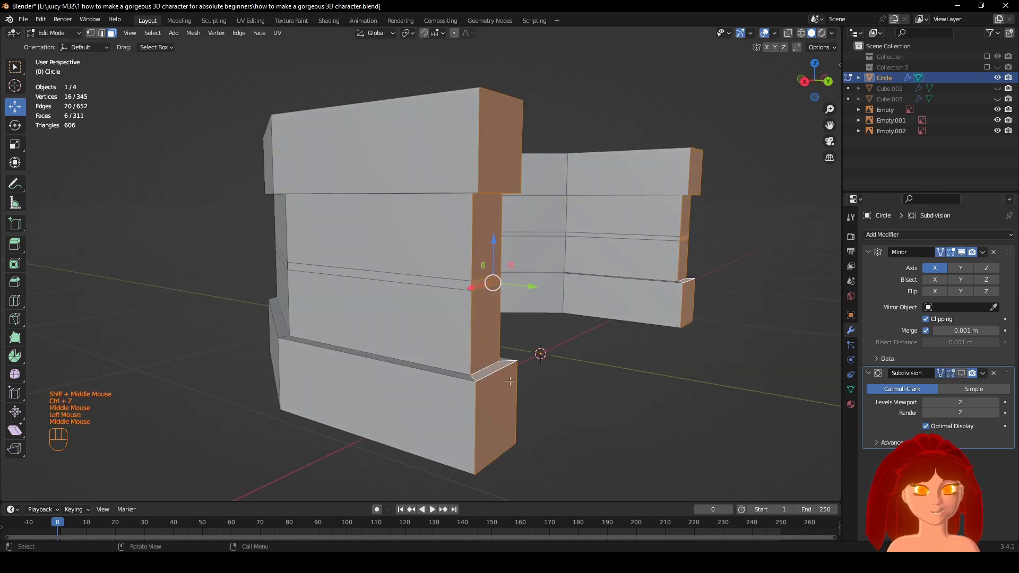
{"action": "left_click", "coordinate": [510, 381]}
{"action": "left_click", "coordinate": [485, 329], "text": "shift"}
{"action": "key", "text": "shift+e"}
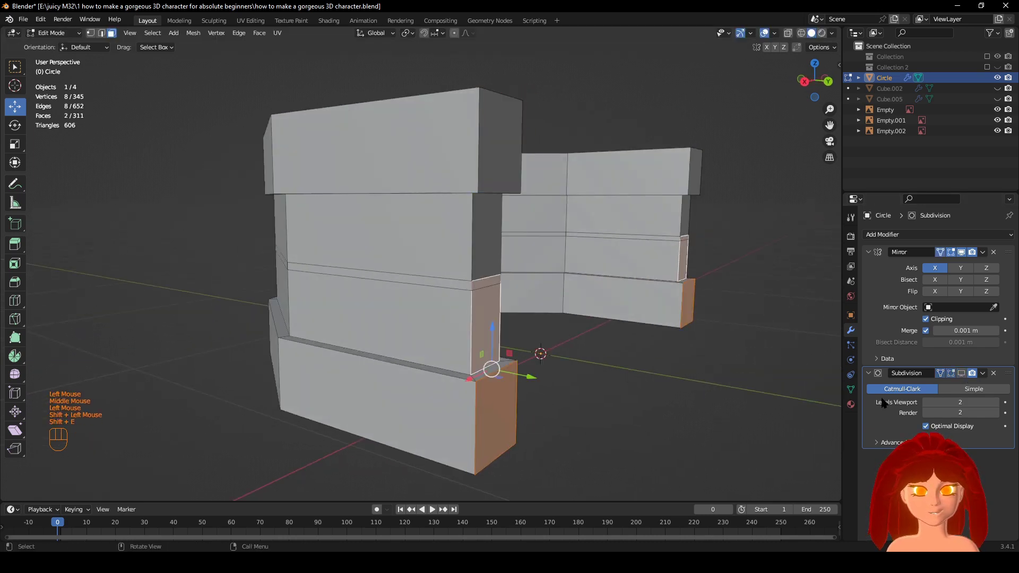
{"action": "left_click", "coordinate": [961, 373]}
{"action": "key", "text": "shift+e"}
{"action": "left_click", "coordinate": [77, 427]}
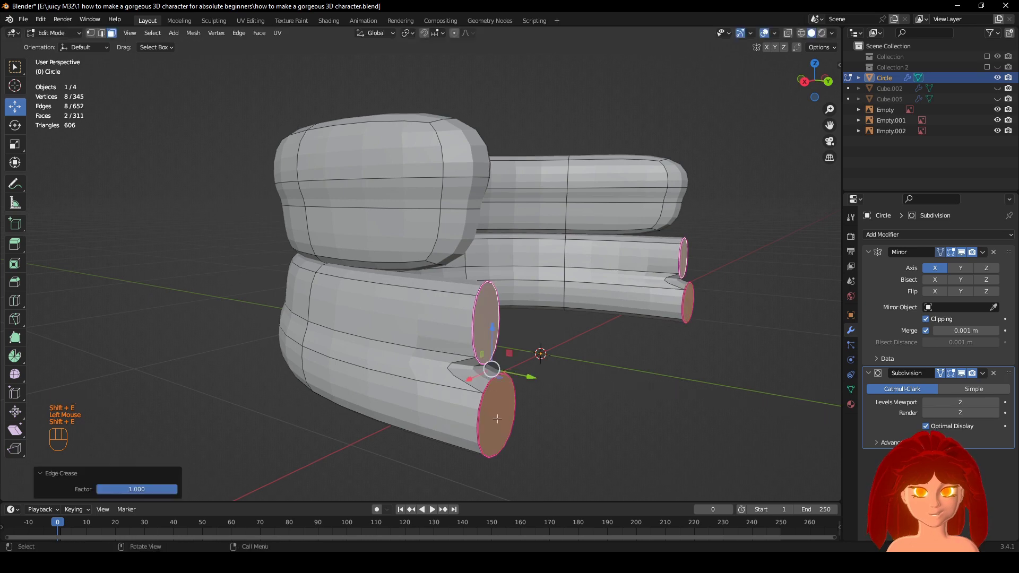
{"action": "middle_click_drag", "start_coordinate": [531, 407], "coordinate": [563, 411]}
{"action": "left_click", "coordinate": [563, 360]}
{"action": "middle_click_drag", "start_coordinate": [563, 360], "coordinate": [531, 361]}
{"action": "key", "text": "shift+e"}
{"action": "left_click", "coordinate": [746, 393]}
{"action": "middle_click_drag", "start_coordinate": [619, 364], "coordinate": [420, 236]}
{"action": "key", "text": "ctrl+z"}
Crease the edges of the upper piece's two end faces by 1.000, and clear the selection.
{"action": "left_click", "coordinate": [431, 207]}
{"action": "left_click", "coordinate": [439, 149], "text": "shift"}
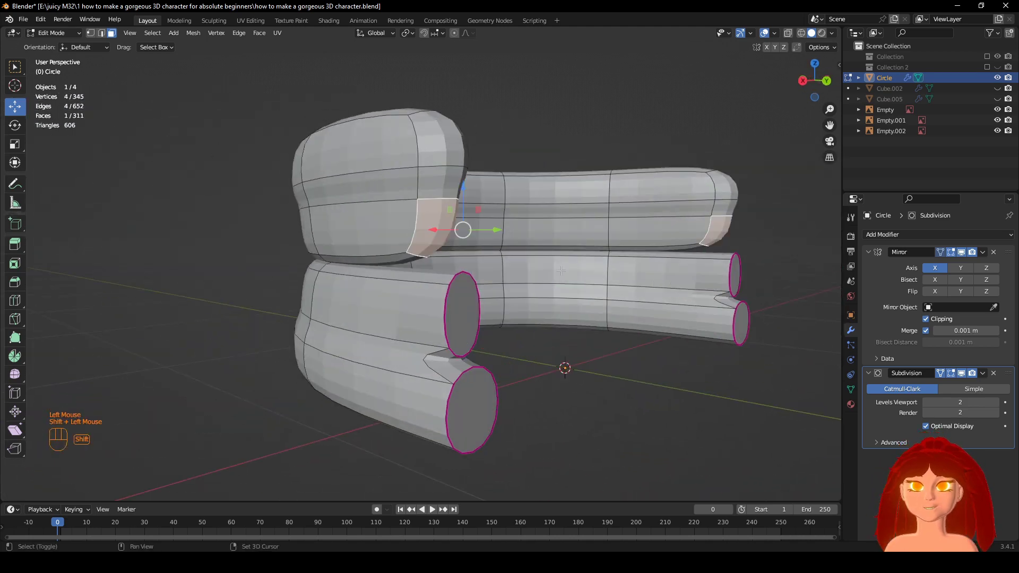
{"action": "key", "text": "shift+e"}
{"action": "right_click", "coordinate": [600, 301]}
{"action": "left_click", "coordinate": [439, 144], "text": "shift"}
{"action": "key", "text": "shift+e"}
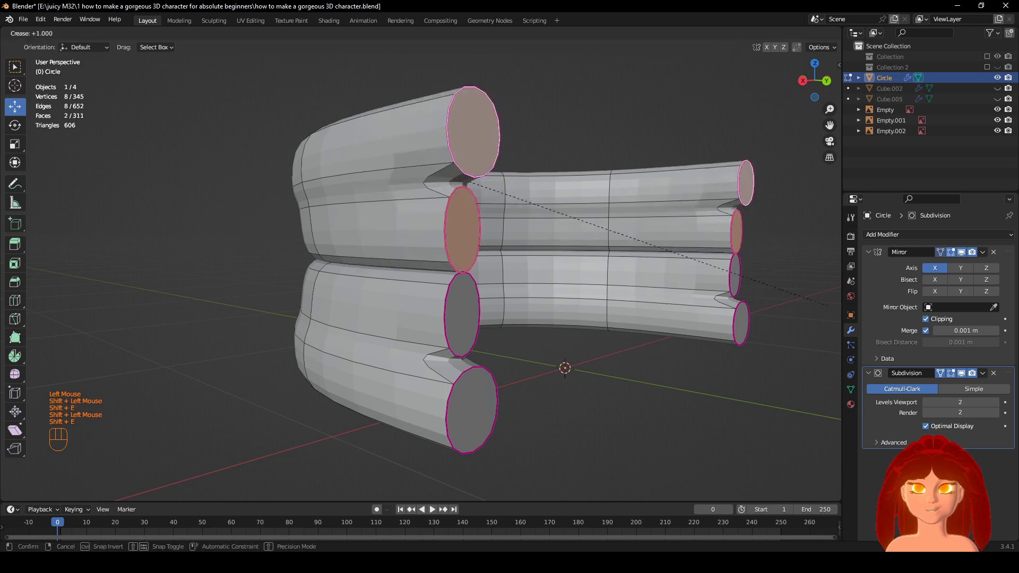
{"action": "left_click", "coordinate": [653, 243]}
{"action": "middle_click_drag", "start_coordinate": [275, 362], "coordinate": [547, 353]}
{"action": "scroll", "coordinate": [547, 354], "scroll_direction": "down", "scroll_amount": 3}
{"action": "left_click", "coordinate": [631, 324]}
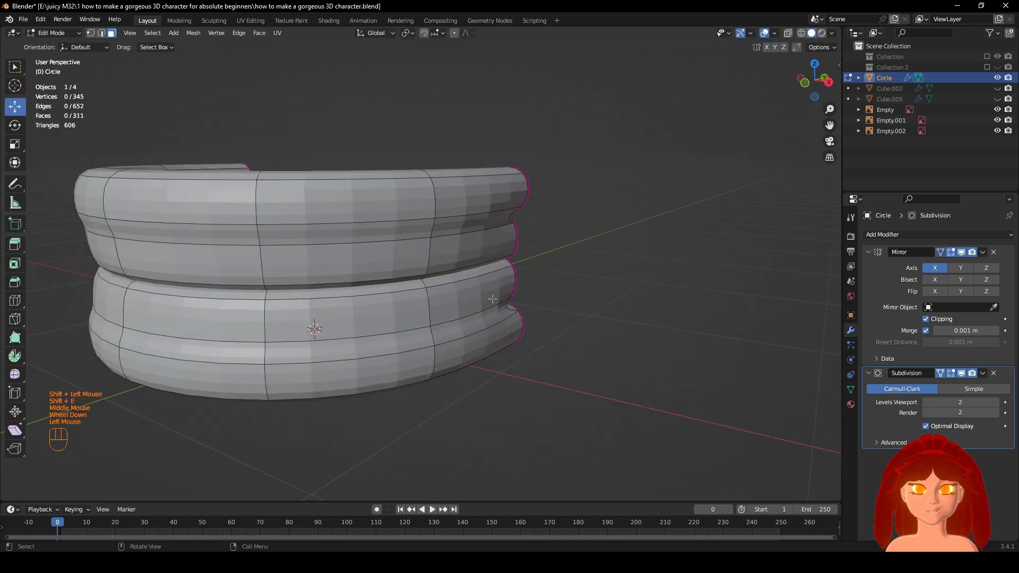
Undo the creases on the end faces of both stacked pieces.
{"action": "middle_click_drag", "start_coordinate": [492, 298], "coordinate": [478, 348]}
{"action": "key", "text": "ctrl+z"}
{"action": "key", "text": "ctrl+z"}
{"action": "key", "text": "ctrl+z"}
{"action": "key", "text": "ctrl+z"}
{"action": "key", "text": "ctrl+z"}
{"action": "key", "text": "ctrl+z"}
{"action": "left_click", "coordinate": [530, 356]}
{"action": "scroll", "coordinate": [534, 359], "scroll_direction": "down", "scroll_amount": 2}
{"action": "scroll", "coordinate": [491, 337], "scroll_direction": "up", "scroll_amount": 2}
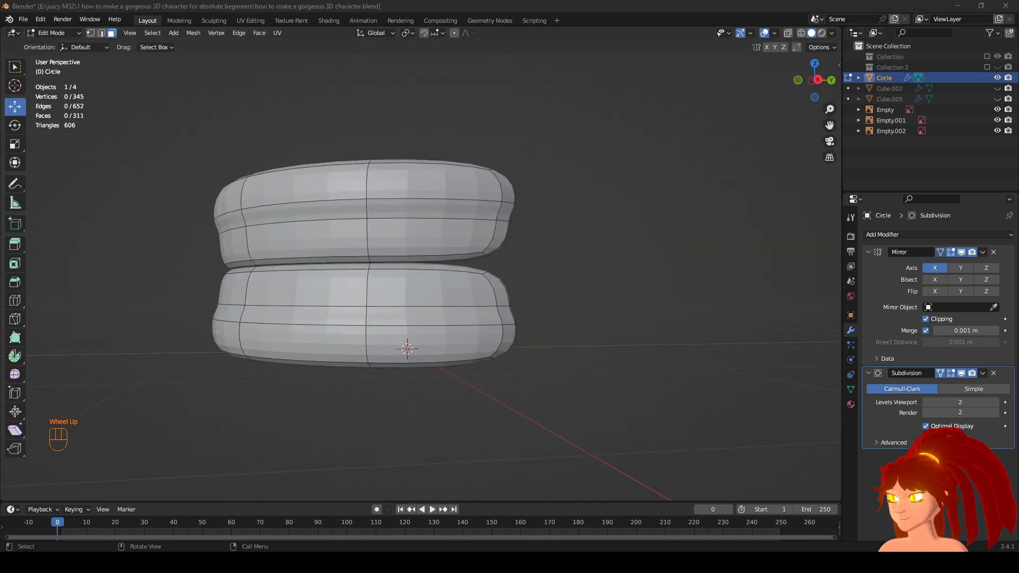
Add a 2 m cube at the world origin and hide the Subdivision and Mirror modifiers in the viewport.
{"action": "middle_click_drag", "start_coordinate": [11, 332], "coordinate": [584, 334]}
{"action": "scroll", "coordinate": [589, 344], "scroll_direction": "down", "scroll_amount": 2}
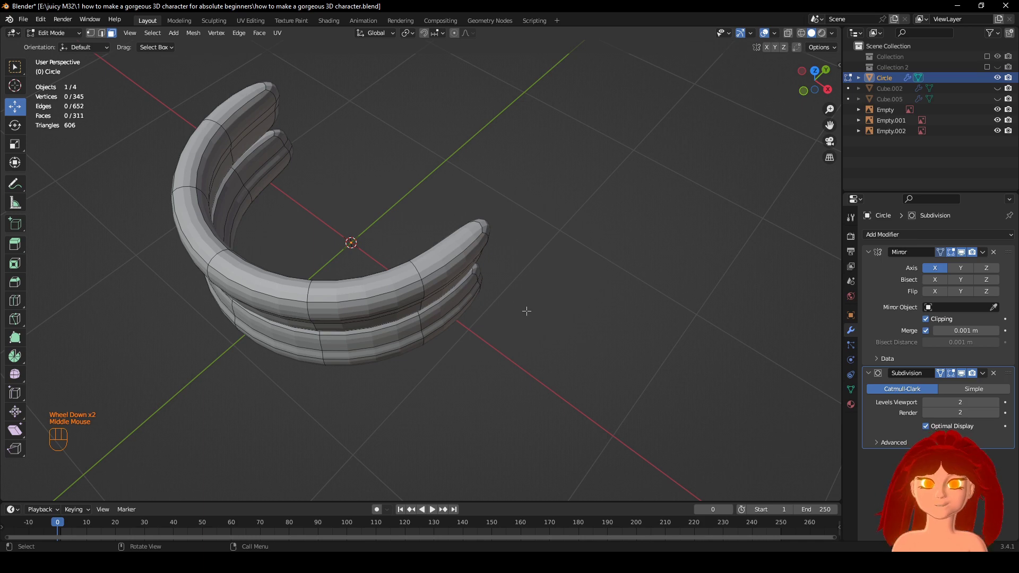
{"action": "middle_click_drag", "start_coordinate": [516, 313], "coordinate": [520, 293]}
{"action": "key", "text": "shift+a"}
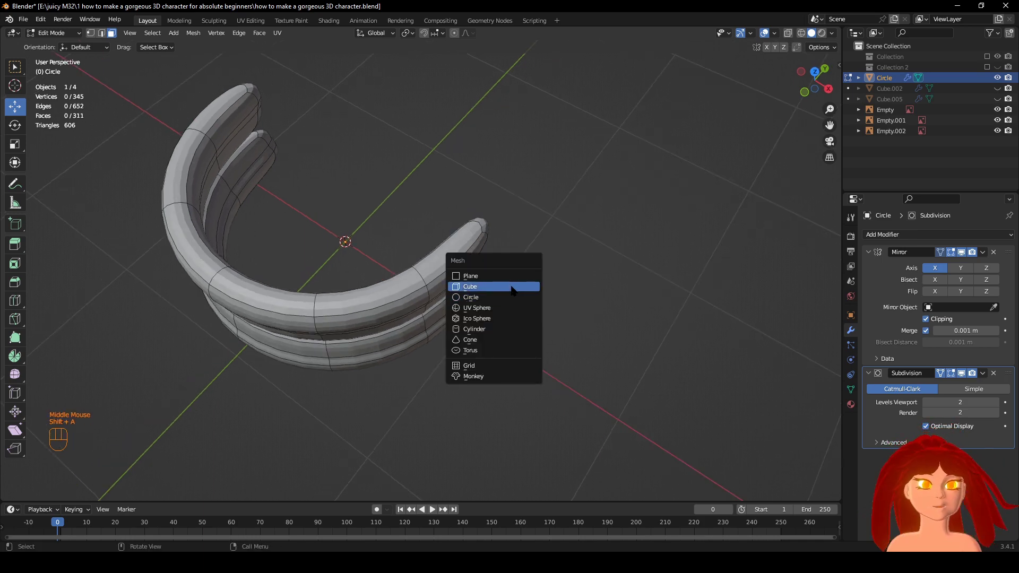
{"action": "left_click", "coordinate": [517, 287]}
{"action": "scroll", "coordinate": [567, 297], "scroll_direction": "down", "scroll_amount": 2}
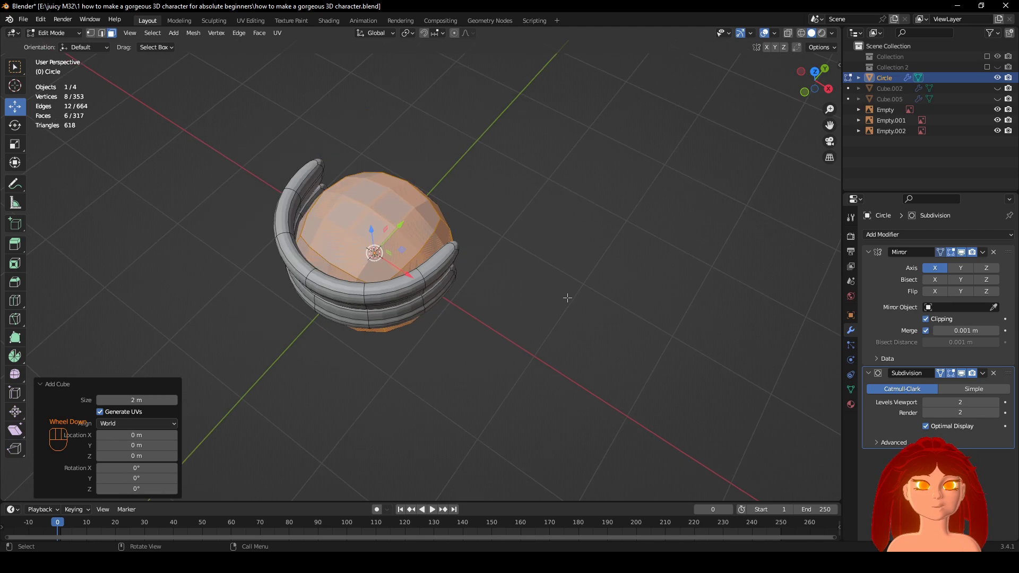
{"action": "left_click", "coordinate": [961, 373]}
{"action": "left_click", "coordinate": [961, 252]}
{"action": "middle_click_drag", "start_coordinate": [613, 391], "coordinate": [594, 385]}
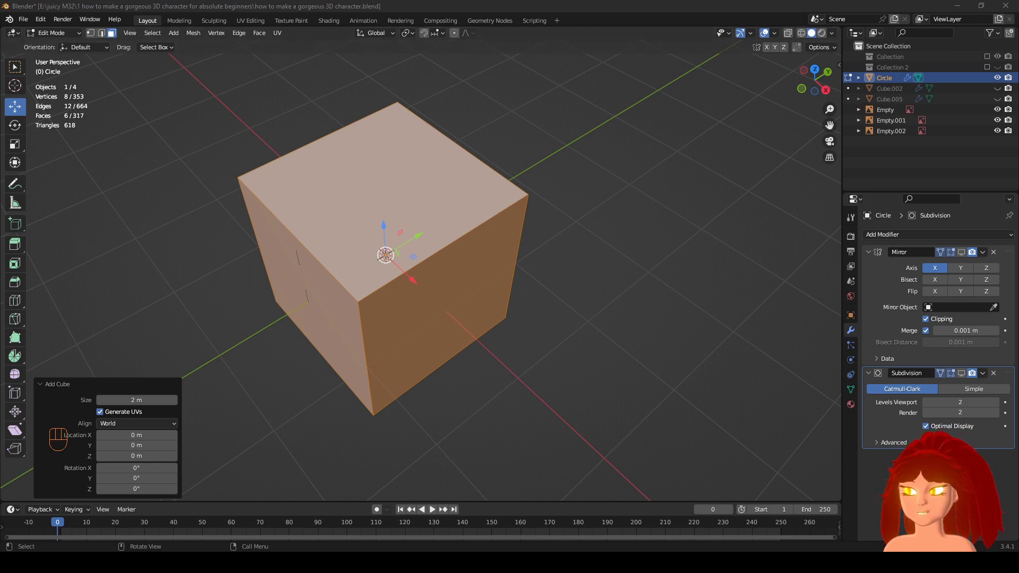
Scale the new cube uniformly by 0.5.
{"action": "middle_click_drag", "start_coordinate": [543, 235], "coordinate": [544, 204]}
{"action": "scroll", "coordinate": [630, 335], "scroll_direction": "up", "scroll_amount": 1}
{"action": "key", "text": "s"}
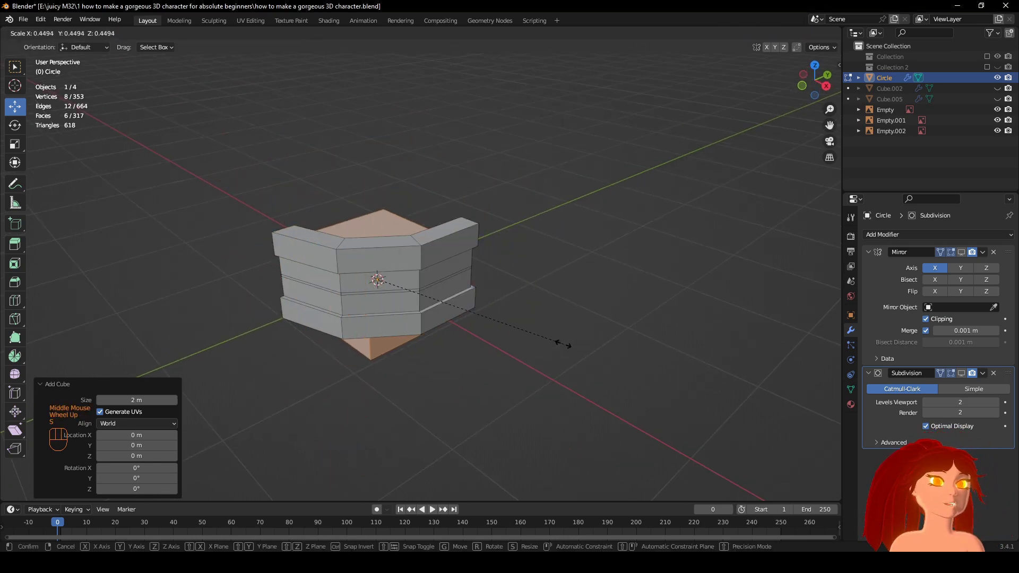
{"action": "right_click", "coordinate": [563, 345]}
{"action": "middle_click_drag", "start_coordinate": [563, 344], "coordinate": [626, 364]}
{"action": "key", "text": "s"}
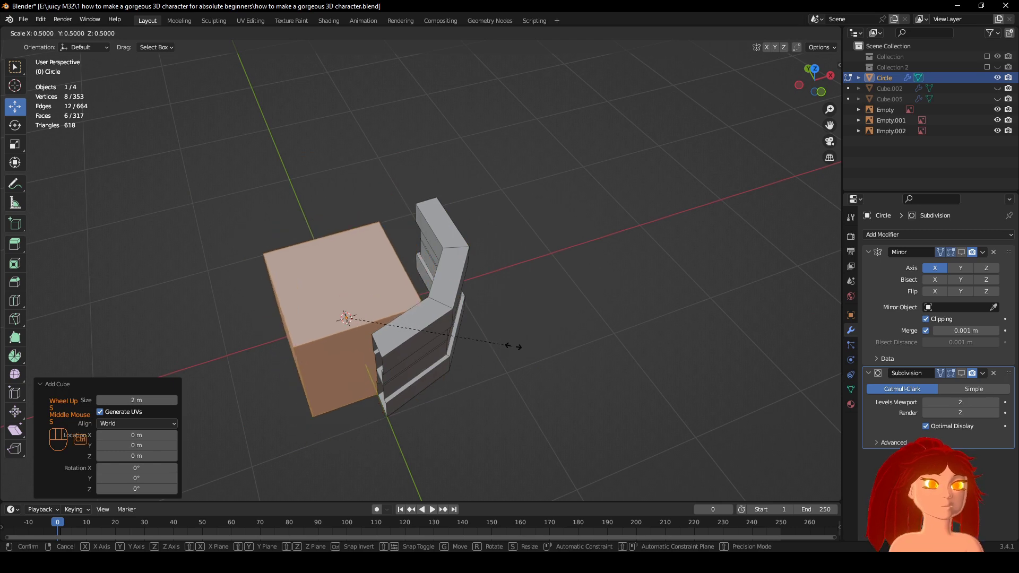
{"action": "left_click", "coordinate": [519, 346]}
Scale the cube by 0.5 along Z in see-through front view and move it up 0.2 m along Z.
{"action": "middle_click_drag", "start_coordinate": [518, 348], "coordinate": [607, 336]}
{"action": "key", "text": "KP_1"}
{"action": "key", "text": "alt+z"}
{"action": "key", "text": "s"}
{"action": "key", "text": "z"}
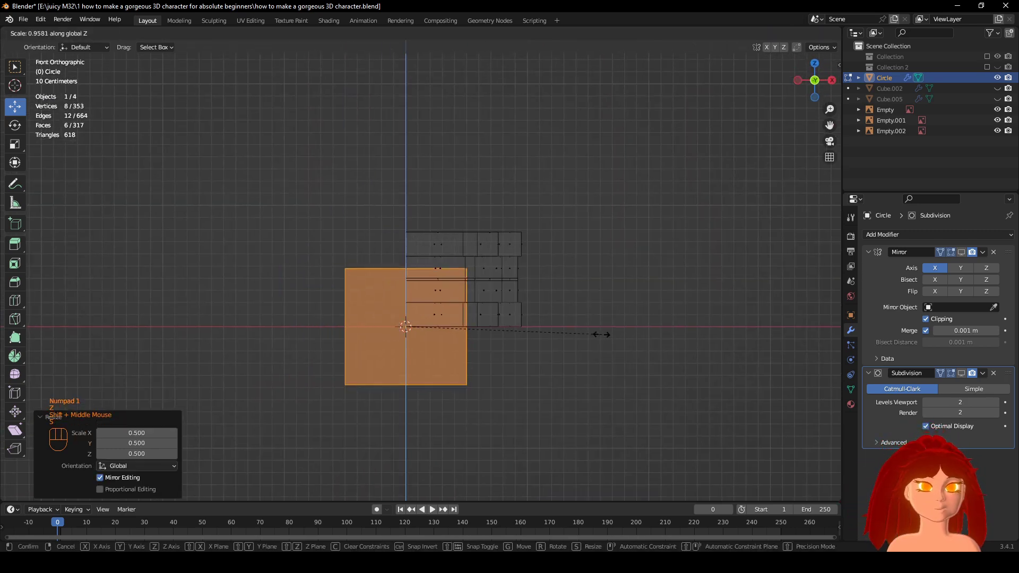
{"action": "key", "text": "ctrl"}
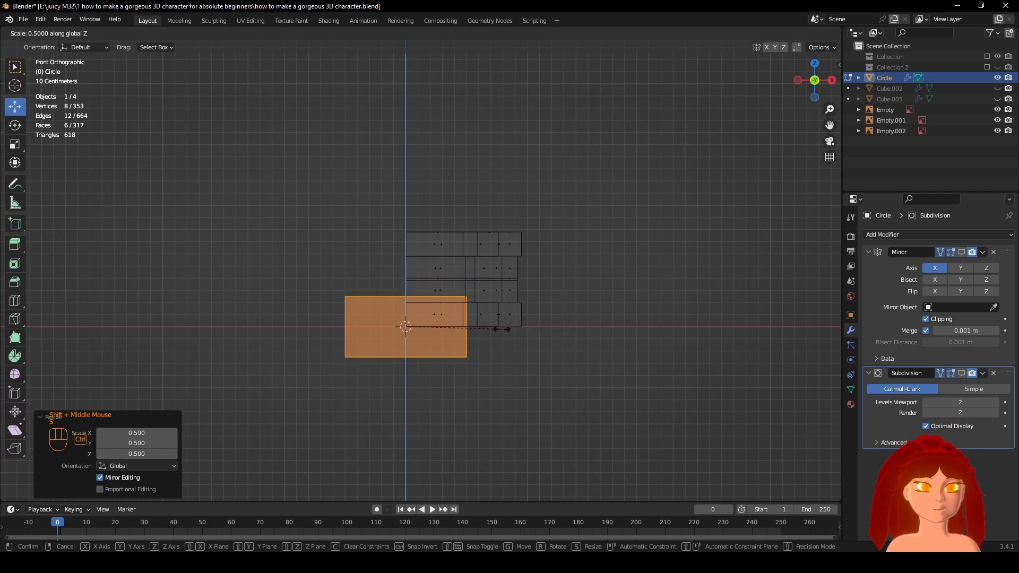
{"action": "left_click", "coordinate": [482, 330]}
{"action": "left_click_drag", "start_coordinate": [423, 306], "coordinate": [412, 268], "text": "ctrl"}
Add a centred loop cut that splits the flattened box along the mirror plane.
{"action": "middle_click_drag", "start_coordinate": [412, 269], "coordinate": [470, 325]}
{"action": "scroll", "coordinate": [470, 325], "scroll_direction": "up", "scroll_amount": 2}
{"action": "key", "text": "ctrl+r"}
{"action": "left_click", "coordinate": [448, 339]}
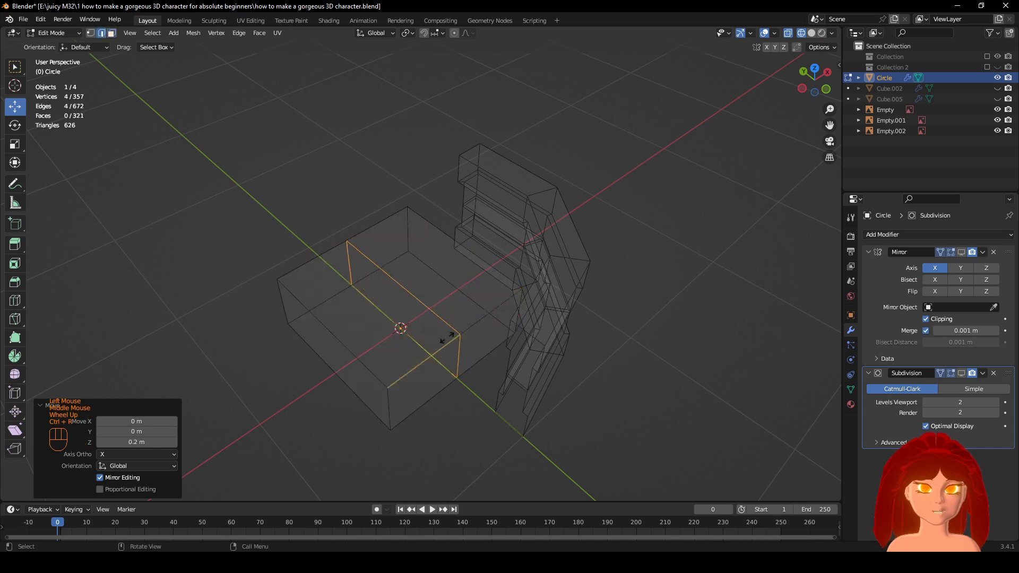
{"action": "right_click", "coordinate": [448, 338]}
{"action": "left_click", "coordinate": [111, 35]}
Return to solid shading and delete the outer face's vertices on the box's negative X half.
{"action": "middle_click_drag", "start_coordinate": [279, 308], "coordinate": [293, 294]}
{"action": "key", "text": "z"}
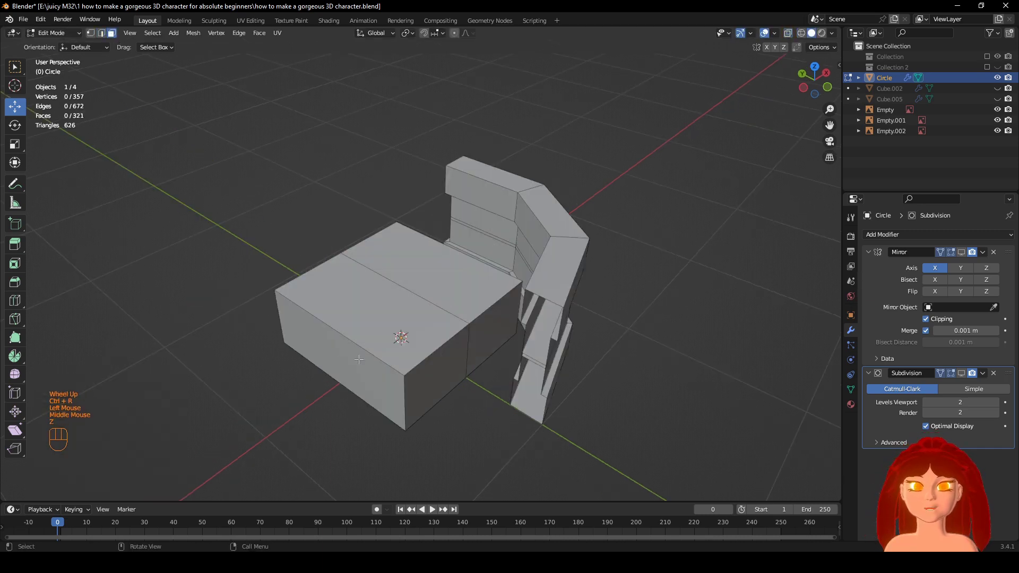
{"action": "left_click", "coordinate": [334, 357]}
{"action": "key", "text": "x"}
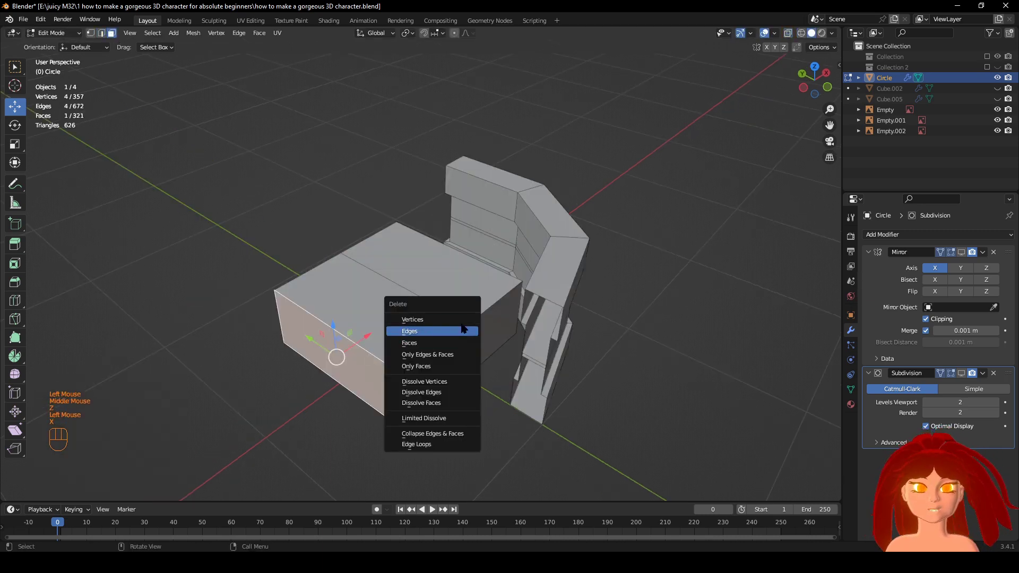
{"action": "left_click", "coordinate": [461, 319]}
{"action": "middle_click_drag", "start_coordinate": [461, 320], "coordinate": [791, 367]}
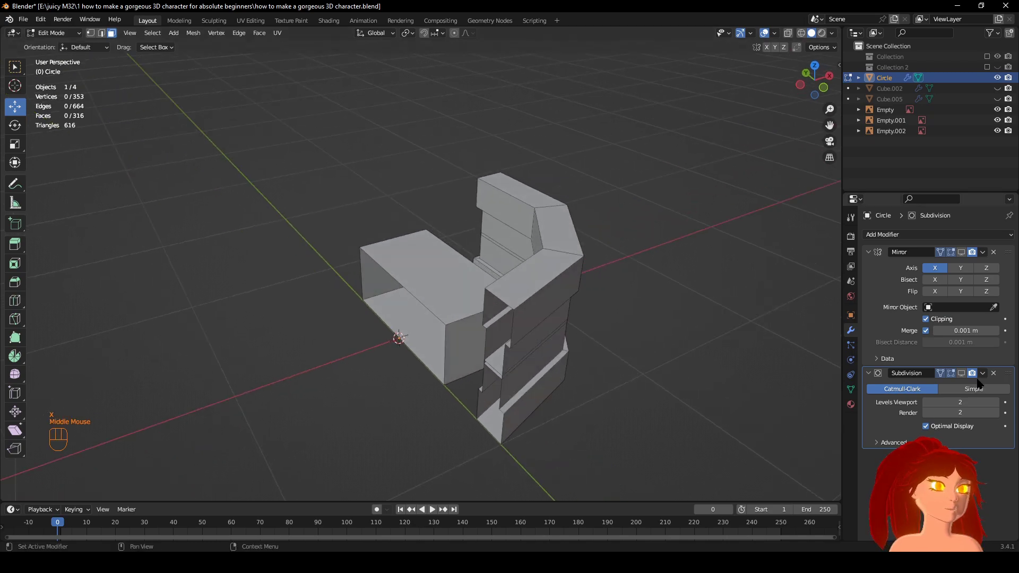
Show both modifiers again, enlarge the whole box about 1.3 times, and widen it along X.
{"action": "left_click", "coordinate": [961, 373]}
{"action": "left_click", "coordinate": [962, 252]}
{"action": "middle_click_drag", "start_coordinate": [786, 254], "coordinate": [736, 218]}
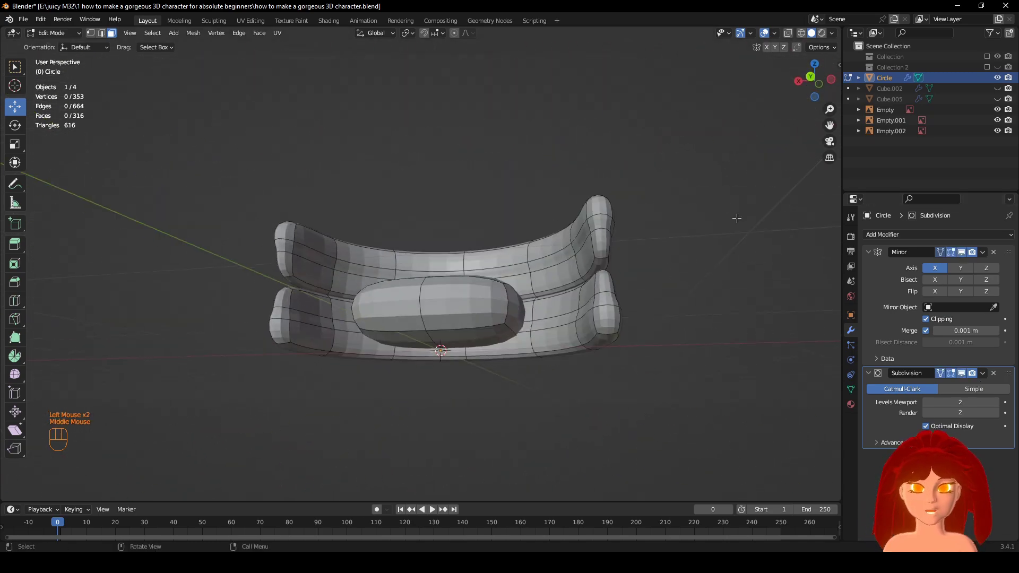
{"action": "key", "text": "l"}
{"action": "middle_click_drag", "start_coordinate": [423, 304], "coordinate": [555, 360]}
{"action": "key", "text": "s"}
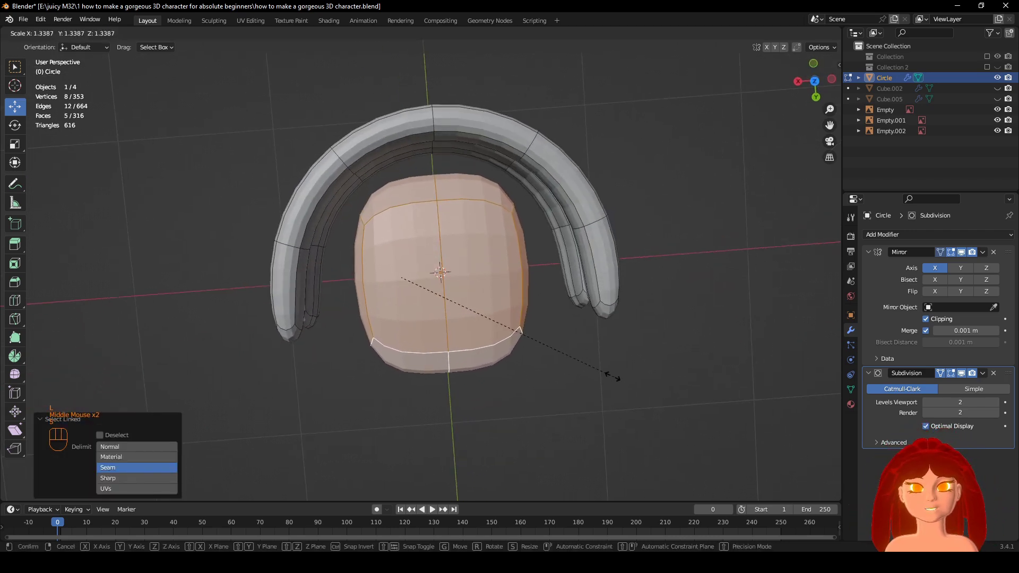
{"action": "left_click", "coordinate": [605, 370]}
{"action": "left_click_drag", "start_coordinate": [367, 284], "coordinate": [354, 284]}
{"action": "middle_click_drag", "start_coordinate": [588, 368], "coordinate": [497, 344]}
Move the box's front centre edge -0.1797 m along Y and hide the Subdivision modifier in the viewport.
{"action": "left_click", "coordinate": [102, 33]}
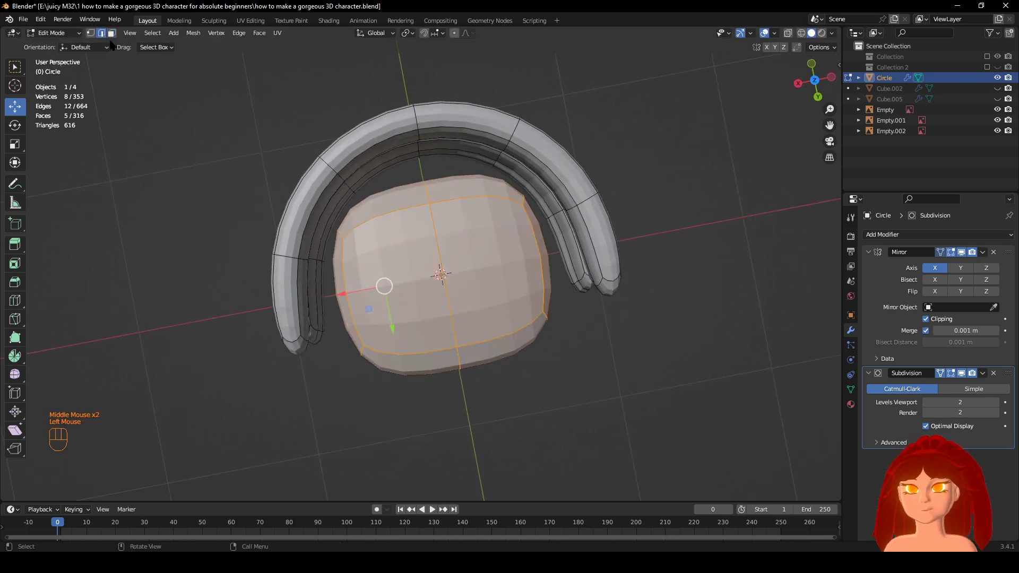
{"action": "left_click", "coordinate": [418, 191]}
{"action": "left_click_drag", "start_coordinate": [440, 228], "coordinate": [435, 200]}
{"action": "left_click", "coordinate": [962, 373]}
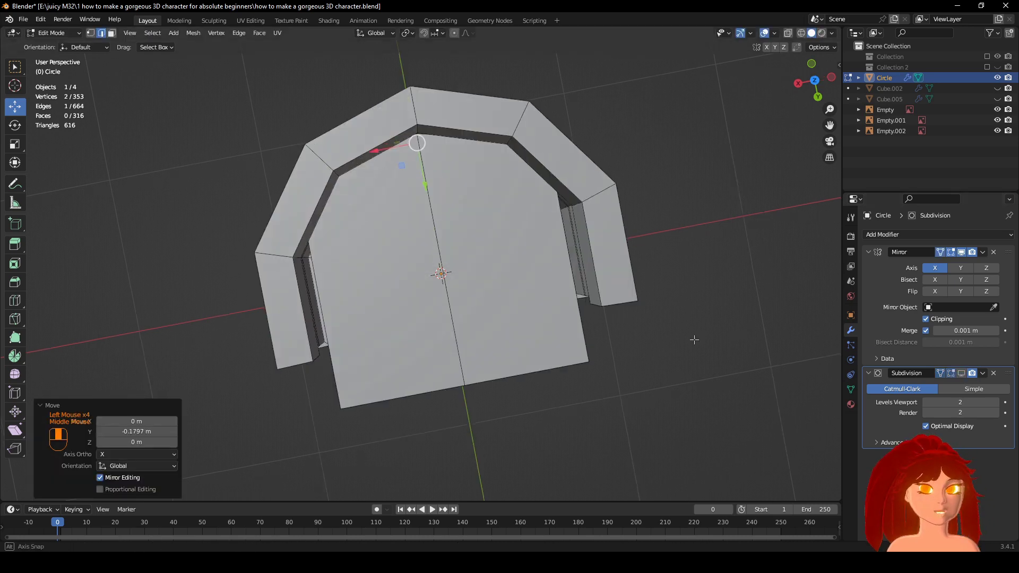
Move the whole linked box back along Y and pull its front centre edge further forward.
{"action": "middle_click_drag", "start_coordinate": [531, 212], "coordinate": [525, 278]}
{"action": "double_click", "coordinate": [515, 271]}
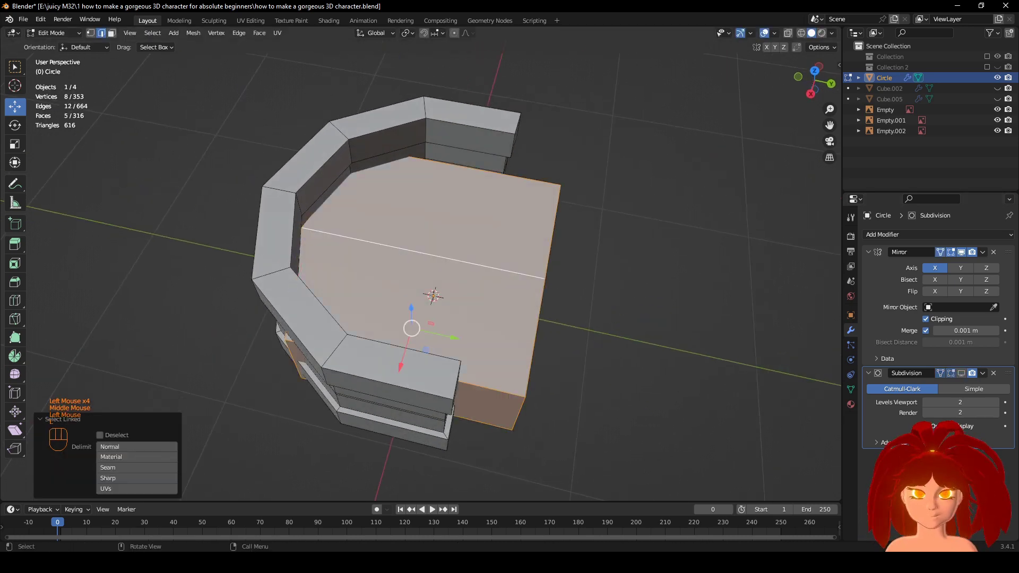
{"action": "left_click_drag", "start_coordinate": [451, 334], "coordinate": [501, 347]}
{"action": "middle_click_drag", "start_coordinate": [501, 347], "coordinate": [380, 350]}
{"action": "left_click", "coordinate": [370, 345]}
{"action": "left_click_drag", "start_coordinate": [385, 317], "coordinate": [345, 330]}
Select the whole linked box, show the Subdivision modifier in the viewport, and move the box -0.18277 m along Y.
{"action": "middle_click_drag", "start_coordinate": [438, 391], "coordinate": [397, 136]}
{"action": "left_click", "coordinate": [568, 303]}
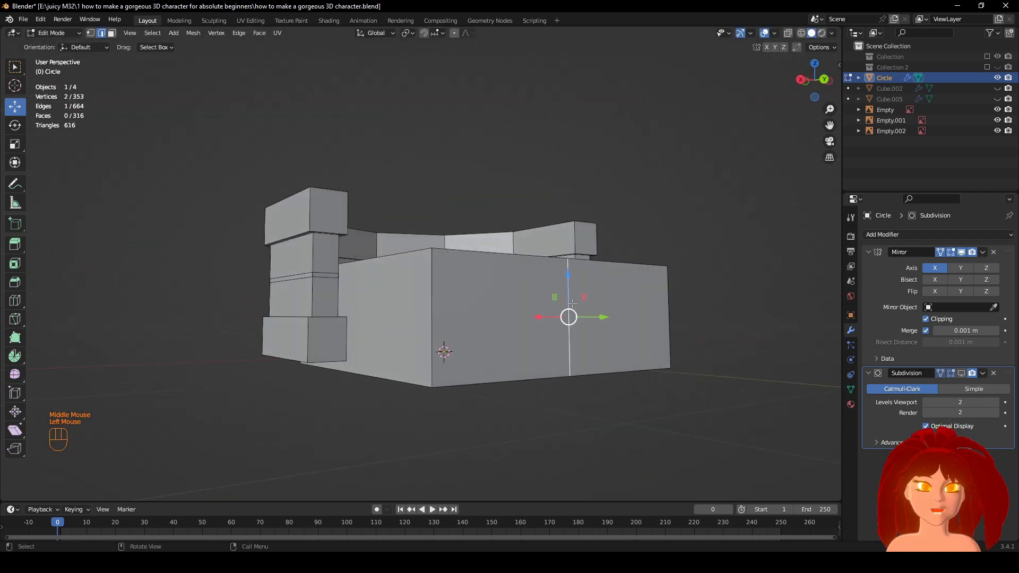
{"action": "key", "text": "l"}
{"action": "key", "text": "KP_3"}
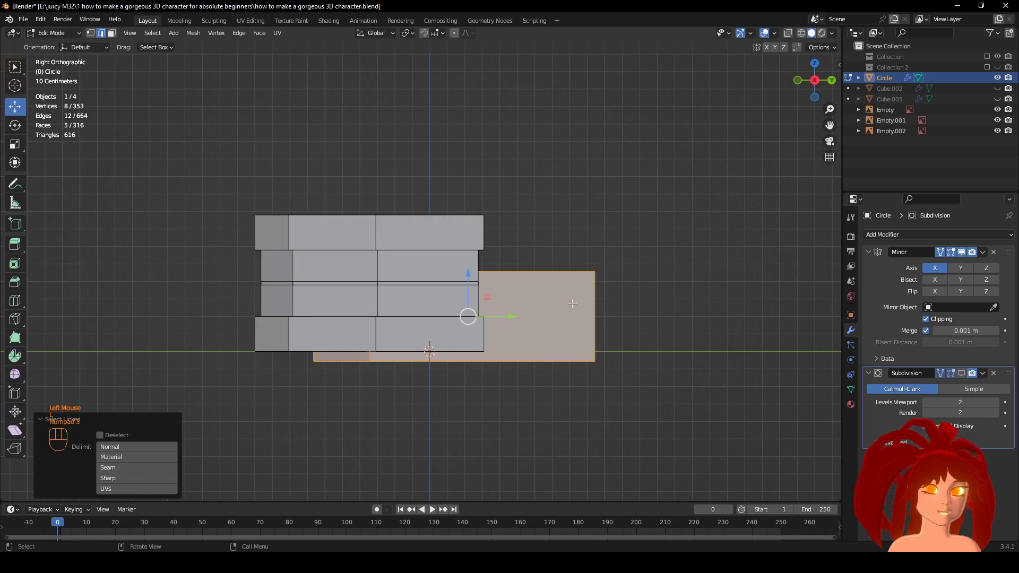
{"action": "left_click", "coordinate": [963, 375]}
{"action": "middle_click_drag", "start_coordinate": [664, 366], "coordinate": [674, 441]}
{"action": "middle_click_drag", "start_coordinate": [531, 326], "coordinate": [373, 261]}
{"action": "left_click_drag", "start_coordinate": [515, 307], "coordinate": [478, 315]}
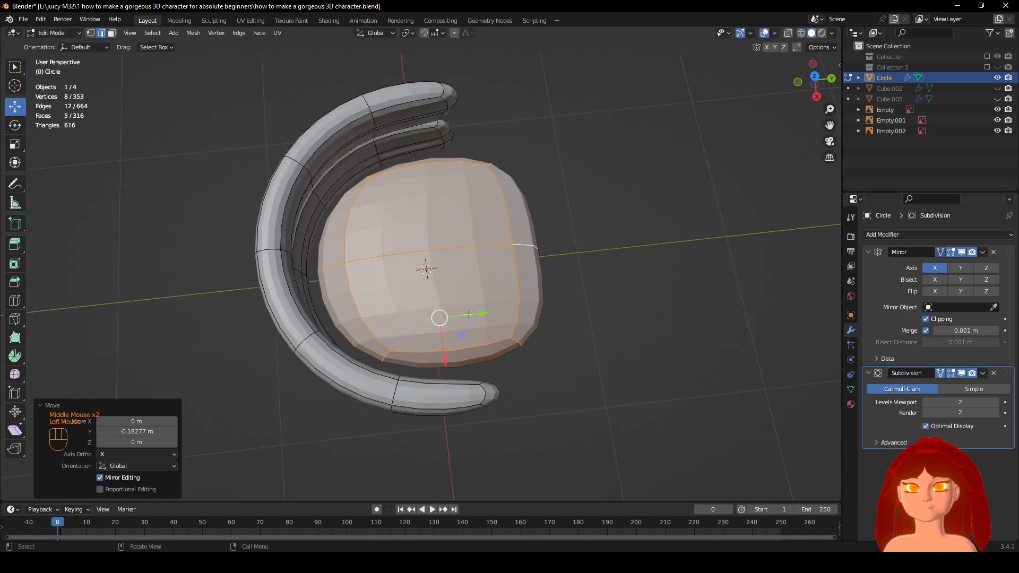
Enlarge the smoothed box slightly in all directions and scale it 1.123 along X.
{"action": "middle_click_drag", "start_coordinate": [479, 315], "coordinate": [624, 313]}
{"action": "key", "text": "s"}
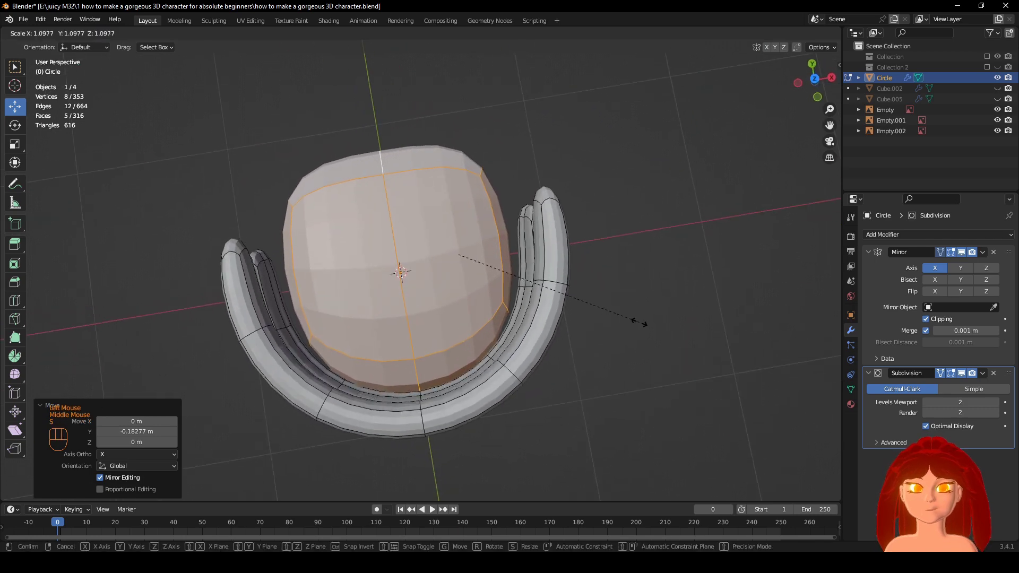
{"action": "left_click", "coordinate": [586, 298]}
{"action": "key", "text": "s"}
{"action": "key", "text": "x"}
{"action": "middle_click_drag", "start_coordinate": [601, 299], "coordinate": [701, 265]}
{"action": "middle_click_drag", "start_coordinate": [563, 380], "coordinate": [591, 389]}
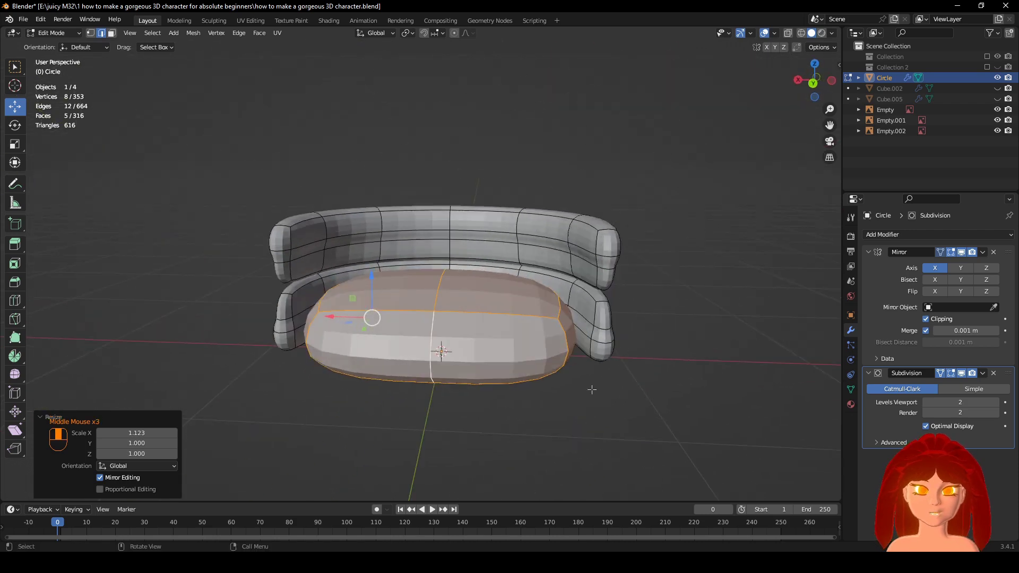
Hide the Subdivision modifier in the viewport and extrude the box's rear face 1 m outward along its normal.
{"action": "left_click", "coordinate": [507, 370]}
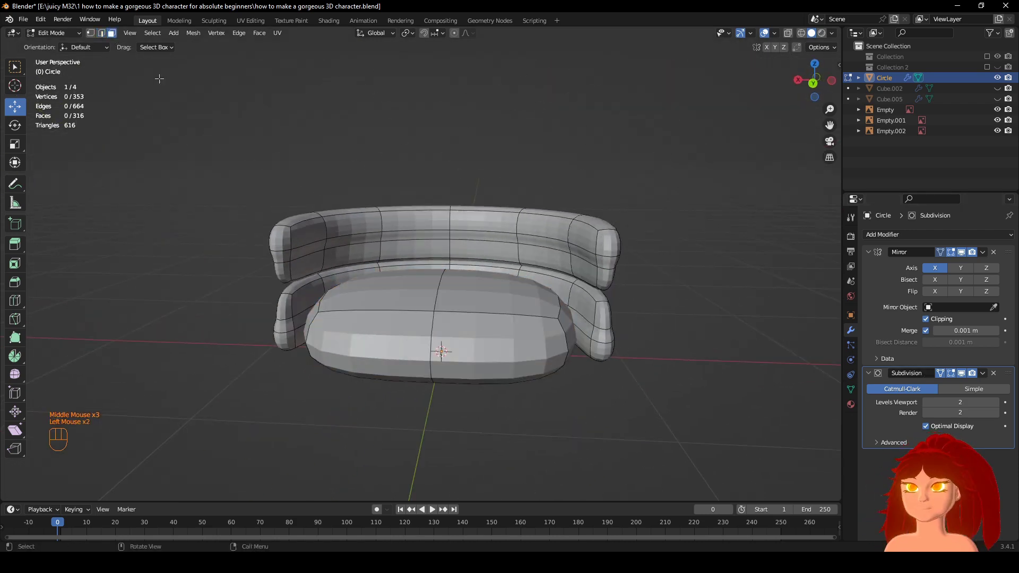
{"action": "left_click", "coordinate": [418, 324]}
{"action": "key", "text": "KP_3"}
{"action": "scroll", "coordinate": [552, 292], "scroll_direction": "down", "scroll_amount": 2}
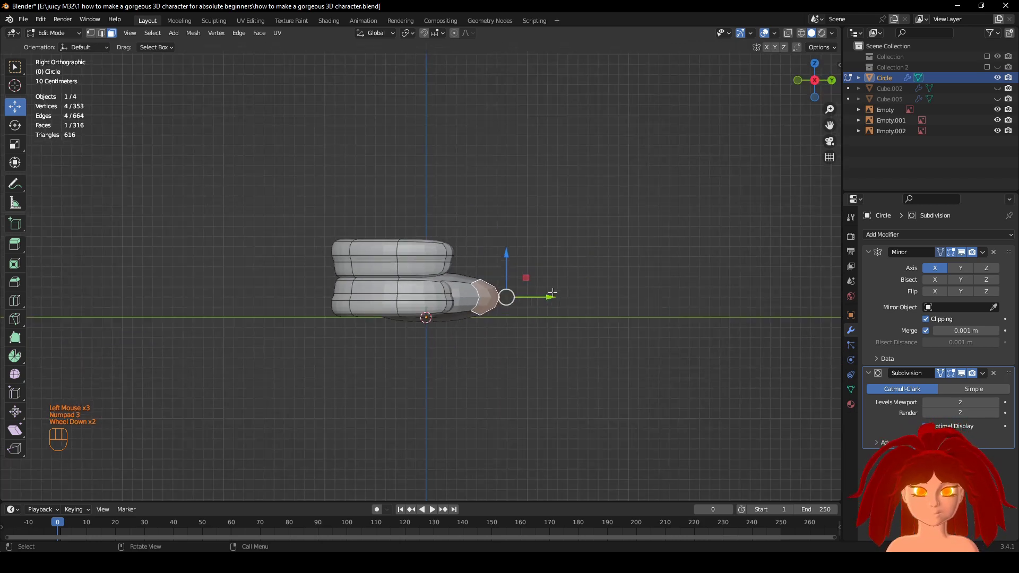
{"action": "left_click", "coordinate": [961, 374]}
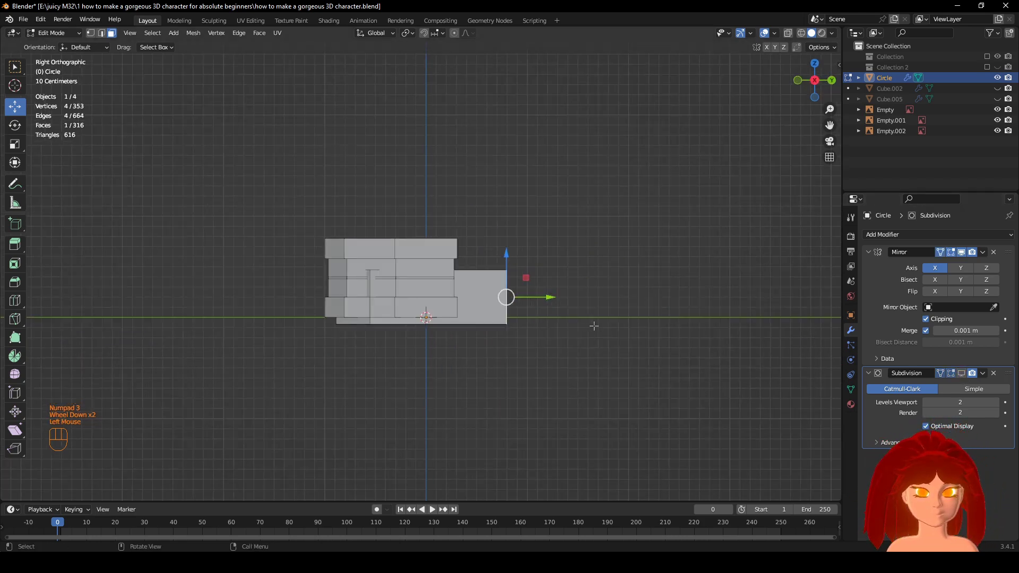
{"action": "middle_click_drag", "start_coordinate": [594, 326], "coordinate": [578, 420]}
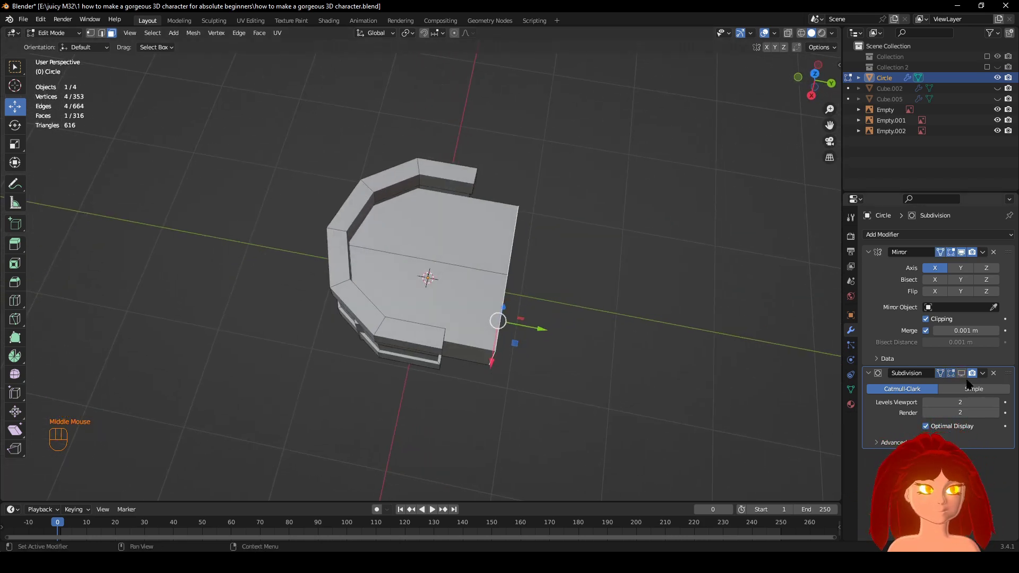
{"action": "middle_click_drag", "start_coordinate": [655, 435], "coordinate": [648, 375]}
{"action": "key", "text": "e"}
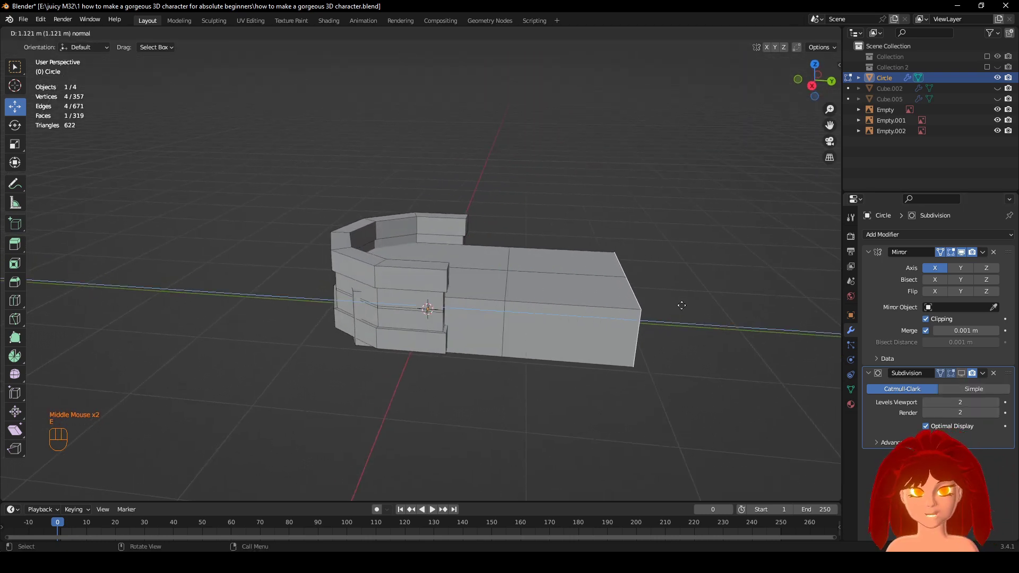
{"action": "left_click", "coordinate": [682, 306]}
{"action": "middle_click_drag", "start_coordinate": [682, 305], "coordinate": [637, 378]}
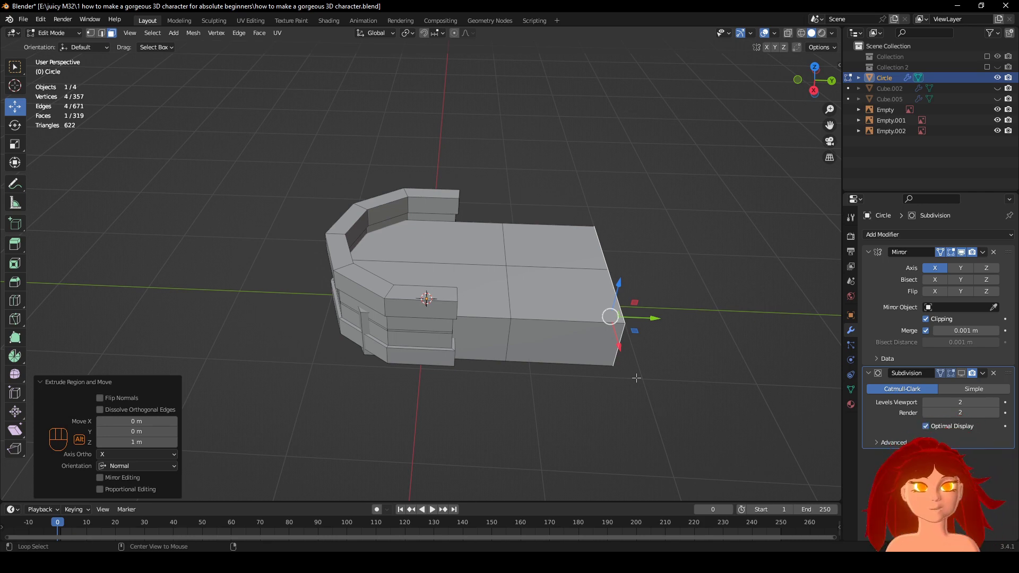
Reveal the hidden head geometry and select all linked ring pieces and the box in wireframe shading.
{"action": "key", "text": "alt+h"}
{"action": "scroll", "coordinate": [636, 378], "scroll_direction": "down", "scroll_amount": 2}
{"action": "middle_click_drag", "start_coordinate": [610, 371], "coordinate": [618, 336]}
{"action": "scroll", "coordinate": [675, 325], "scroll_direction": "up", "scroll_amount": 2}
{"action": "key", "text": "z"}
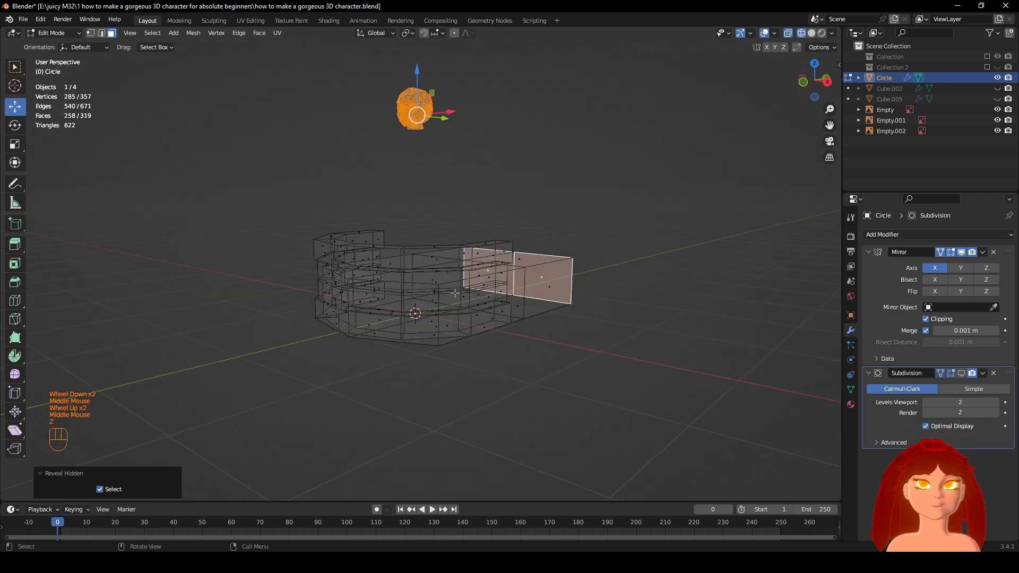
{"action": "middle_click_drag", "start_coordinate": [455, 292], "coordinate": [573, 395]}
{"action": "left_click_drag", "start_coordinate": [584, 455], "coordinate": [327, 285]}
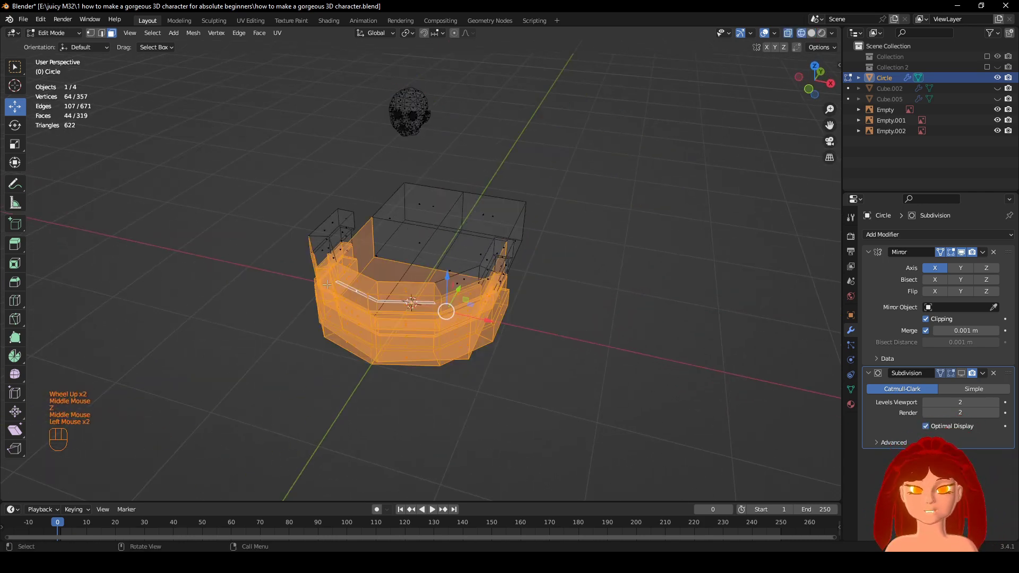
{"action": "key", "text": "l"}
{"action": "middle_click_drag", "start_coordinate": [435, 276], "coordinate": [542, 330]}
{"action": "key", "text": "l"}
{"action": "key", "text": "l"}
{"action": "scroll", "coordinate": [495, 306], "scroll_direction": "up", "scroll_amount": 1}
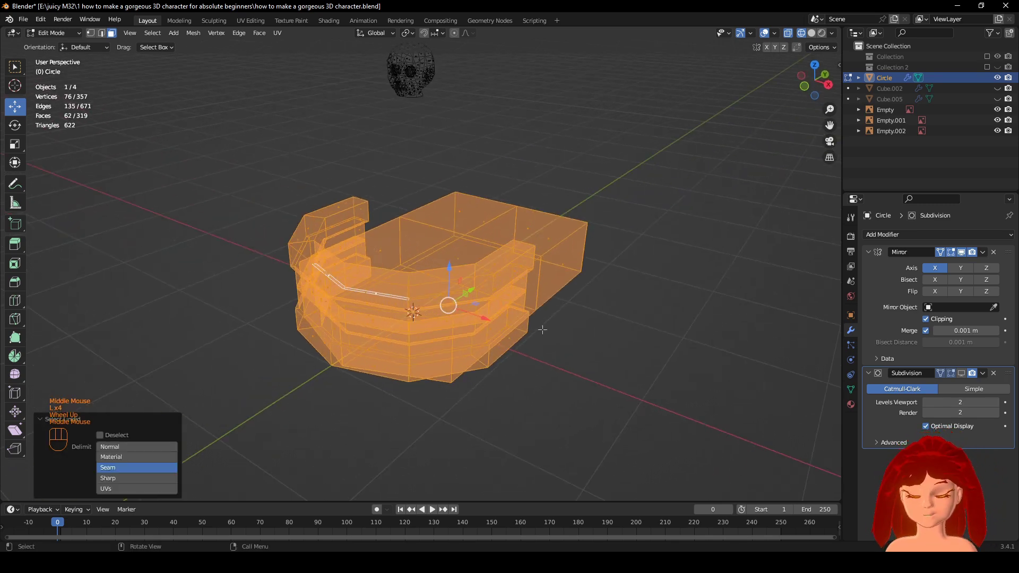
Set the transform pivot point to 3D Cursor and scale the selected ring pieces and box to 0.1.
{"action": "middle_click_drag", "start_coordinate": [600, 357], "coordinate": [446, 102]}
{"action": "left_click", "coordinate": [409, 34]}
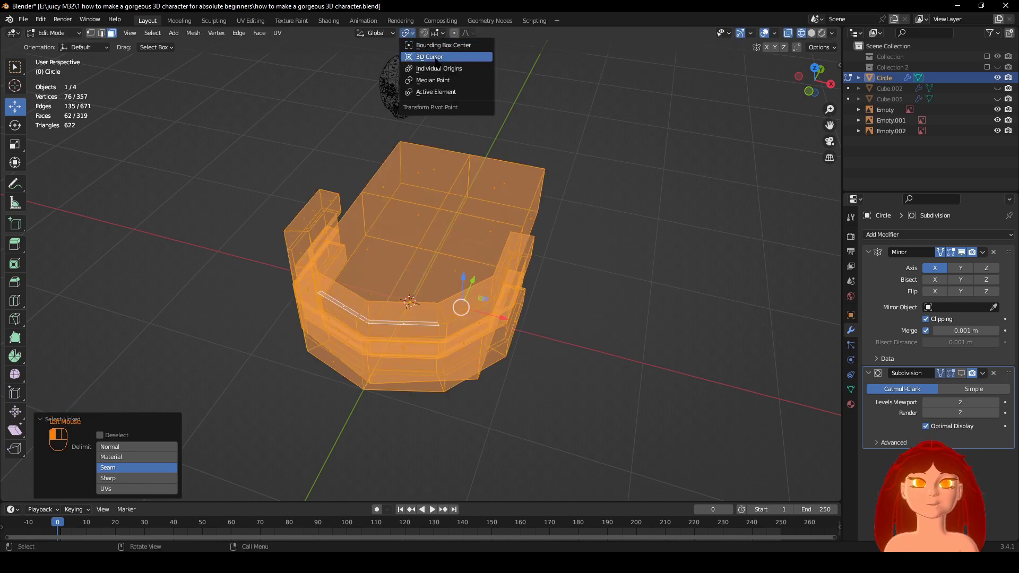
{"action": "left_click", "coordinate": [446, 57]}
{"action": "key", "text": "s"}
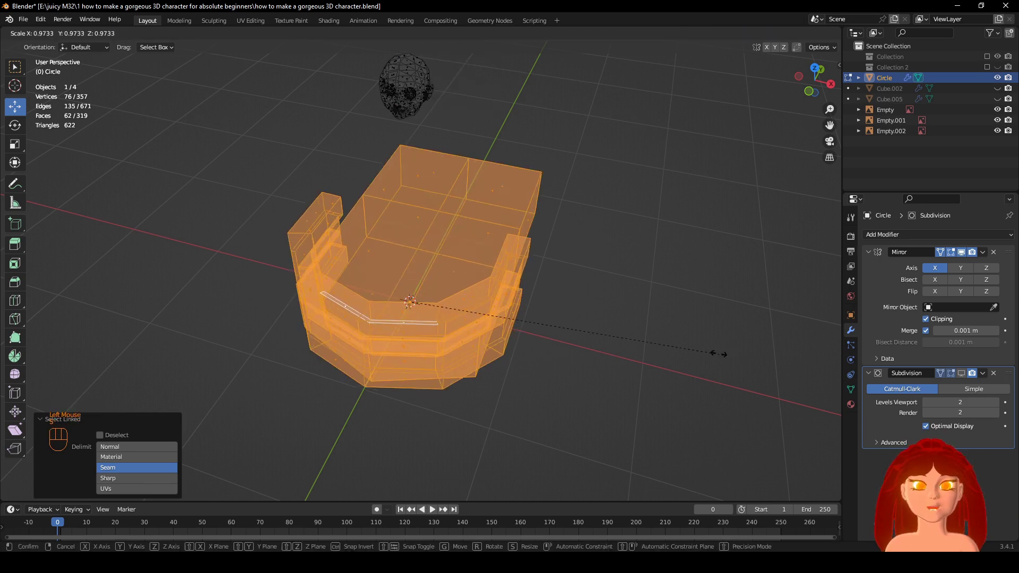
{"action": "left_click", "coordinate": [427, 306]}
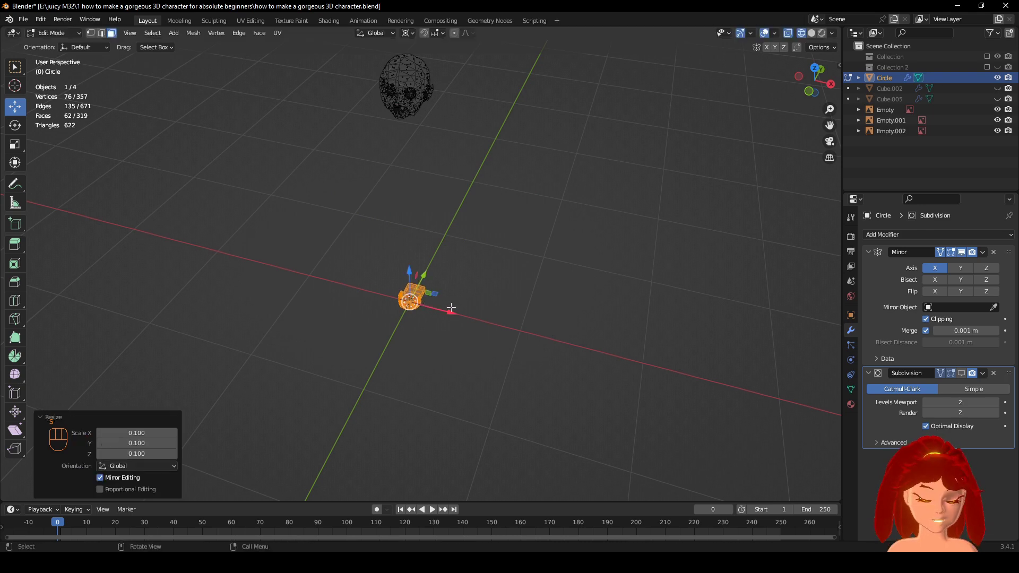
Move the selected ring pieces and box up into the lower head, -0.064108 m along Y and 1.8952 m along Z.
{"action": "key", "text": "KP_Decimal"}
{"action": "scroll", "coordinate": [430, 297], "scroll_direction": "down", "scroll_amount": 3}
{"action": "middle_click_drag", "start_coordinate": [371, 297], "coordinate": [429, 292]}
{"action": "scroll", "coordinate": [430, 292], "scroll_direction": "up", "scroll_amount": 1}
{"action": "scroll", "coordinate": [429, 292], "scroll_direction": "up", "scroll_amount": 1}
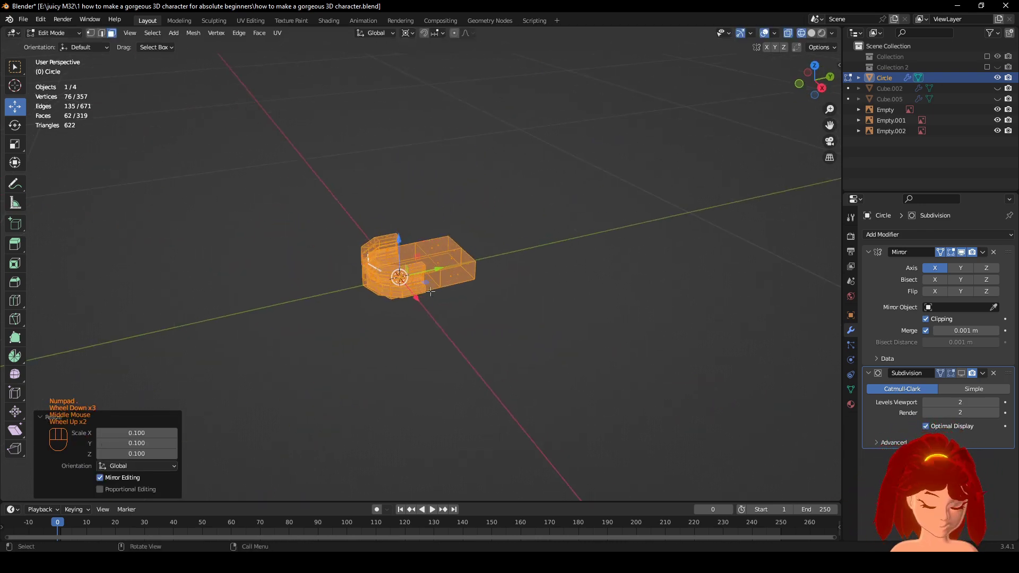
{"action": "key", "text": "KP_3"}
{"action": "scroll", "coordinate": [430, 292], "scroll_direction": "down", "scroll_amount": 2}
{"action": "middle_click_drag", "start_coordinate": [473, 339], "coordinate": [487, 408], "text": "shift"}
{"action": "scroll", "coordinate": [488, 408], "scroll_direction": "down", "scroll_amount": 1}
{"action": "scroll", "coordinate": [488, 408], "scroll_direction": "down", "scroll_amount": 1}
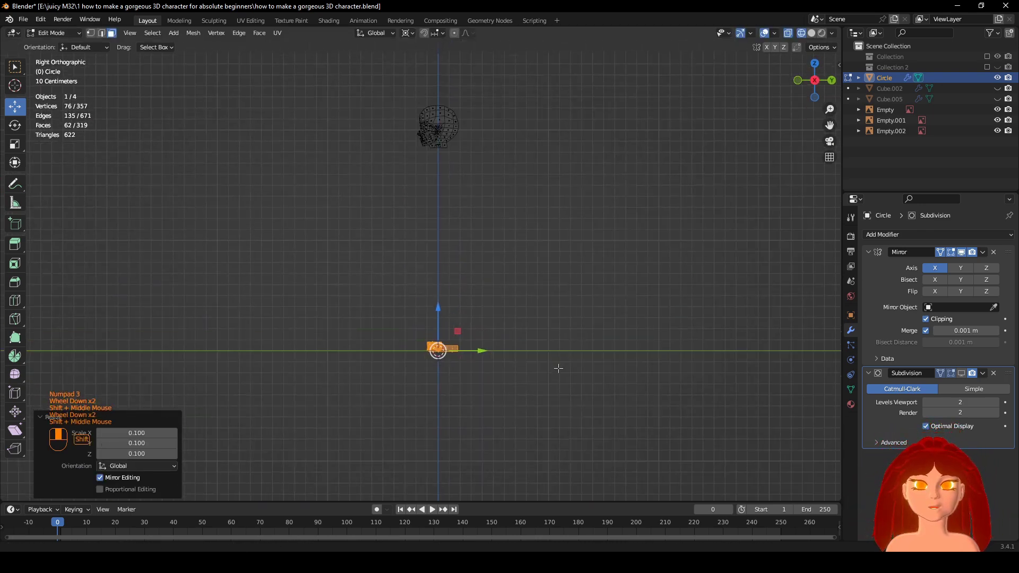
{"action": "middle_click_drag", "start_coordinate": [557, 366], "coordinate": [587, 419], "text": "shift"}
{"action": "scroll", "coordinate": [586, 418], "scroll_direction": "up", "scroll_amount": 1}
{"action": "key", "text": "g"}
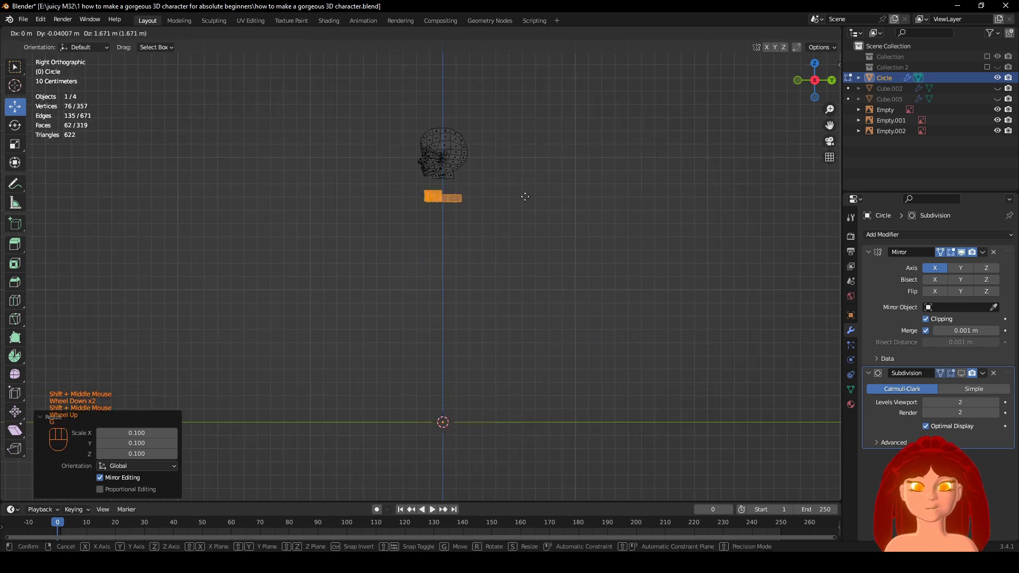
{"action": "left_click", "coordinate": [522, 184]}
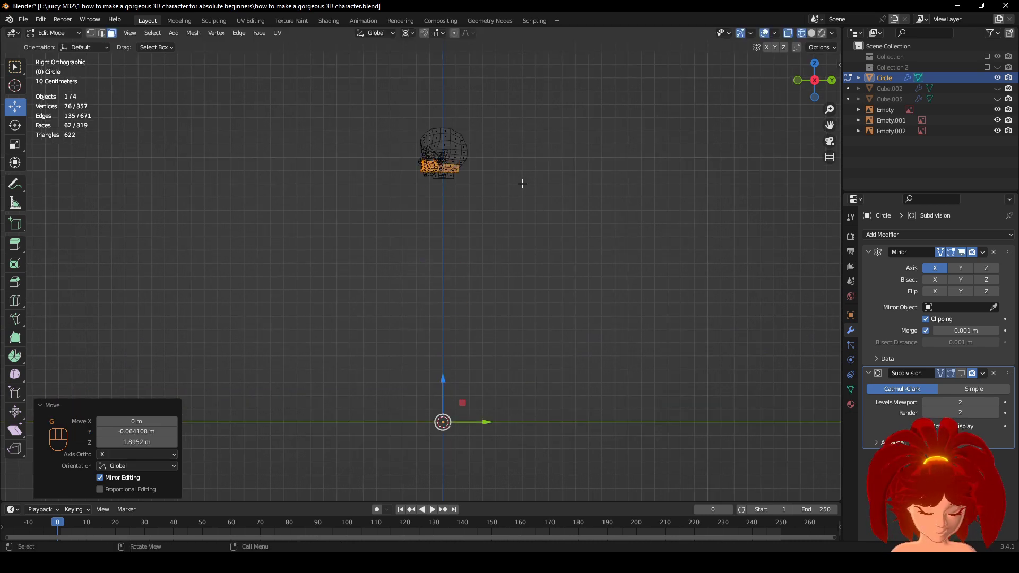
Return to solid shading and snap the 3D cursor to the vertex at the centre of the box's upper surface.
{"action": "key", "text": "KP_Decimal"}
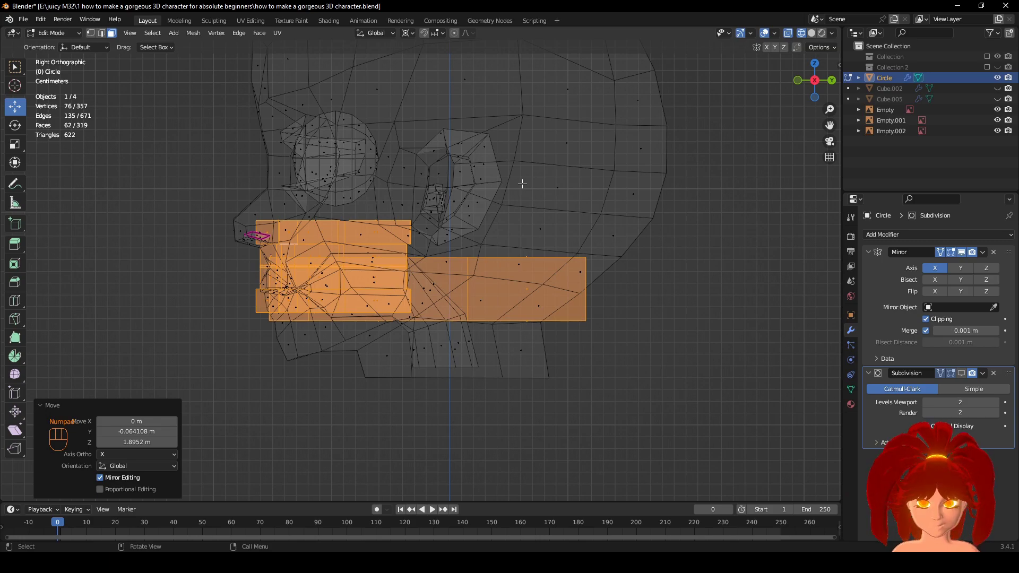
{"action": "key", "text": "KP_1"}
{"action": "middle_click_drag", "start_coordinate": [565, 317], "coordinate": [646, 316], "text": "shift"}
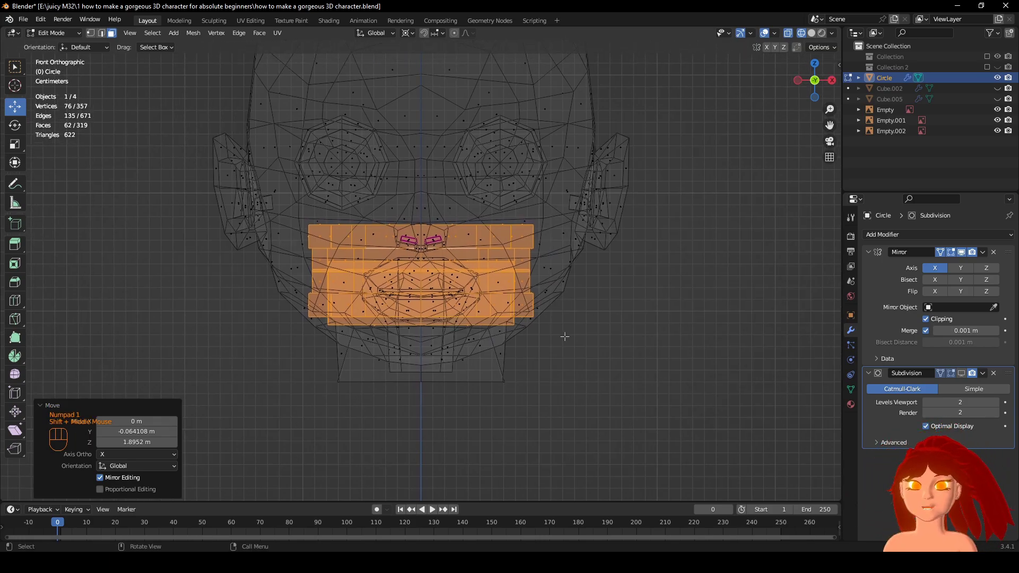
{"action": "scroll", "coordinate": [565, 338], "scroll_direction": "up", "scroll_amount": 2}
{"action": "mouse_move", "coordinate": [601, 349]}
{"action": "middle_mouse_down"}
{"action": "mouse_move", "coordinate": [594, 408]}
{"action": "mouse_move", "coordinate": [512, 440]}
{"action": "mouse_move", "coordinate": [470, 408]}
{"action": "mouse_move", "coordinate": [504, 309]}
{"action": "mouse_move", "coordinate": [440, 276]}
{"action": "mouse_move", "coordinate": [473, 313]}
{"action": "middle_mouse_up"}
{"action": "scroll", "coordinate": [470, 408], "scroll_direction": "up", "scroll_amount": 1}
{"action": "key", "text": "z"}
{"action": "left_click", "coordinate": [90, 33]}
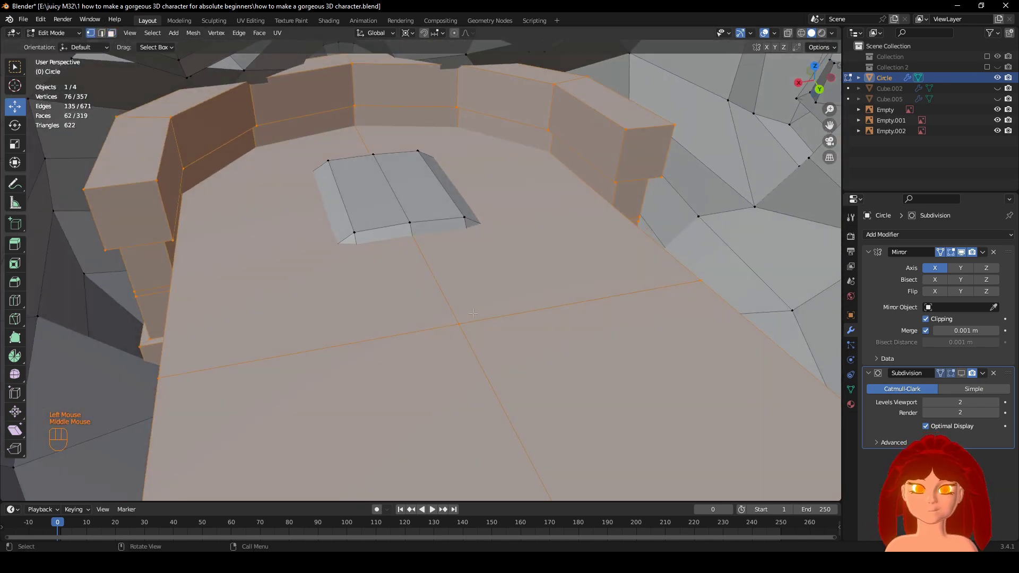
{"action": "middle_click_drag", "start_coordinate": [399, 322], "coordinate": [638, 329]}
{"action": "left_click", "coordinate": [461, 325]}
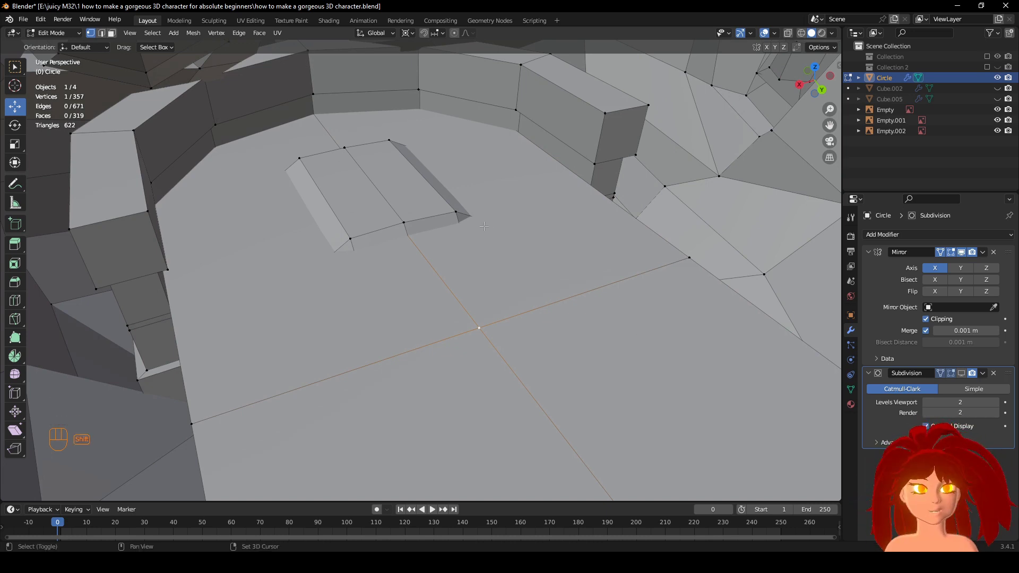
{"action": "key", "text": "shift+a"}
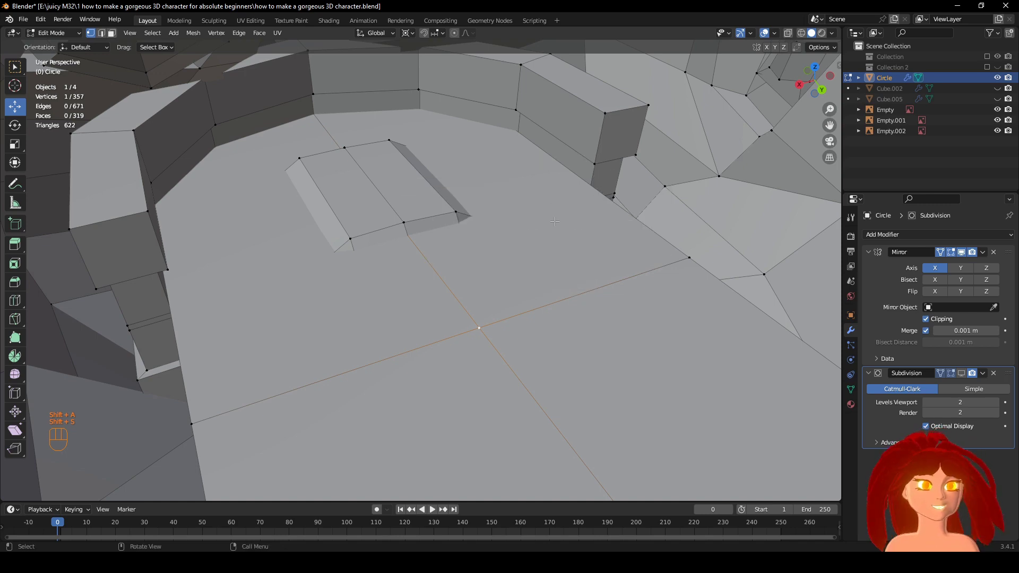
{"action": "key", "text": "shift+s"}
Select all linked parts of the box and ring pieces and scale them to 0.3 about the 3D cursor.
{"action": "middle_click_drag", "start_coordinate": [558, 277], "coordinate": [518, 276]}
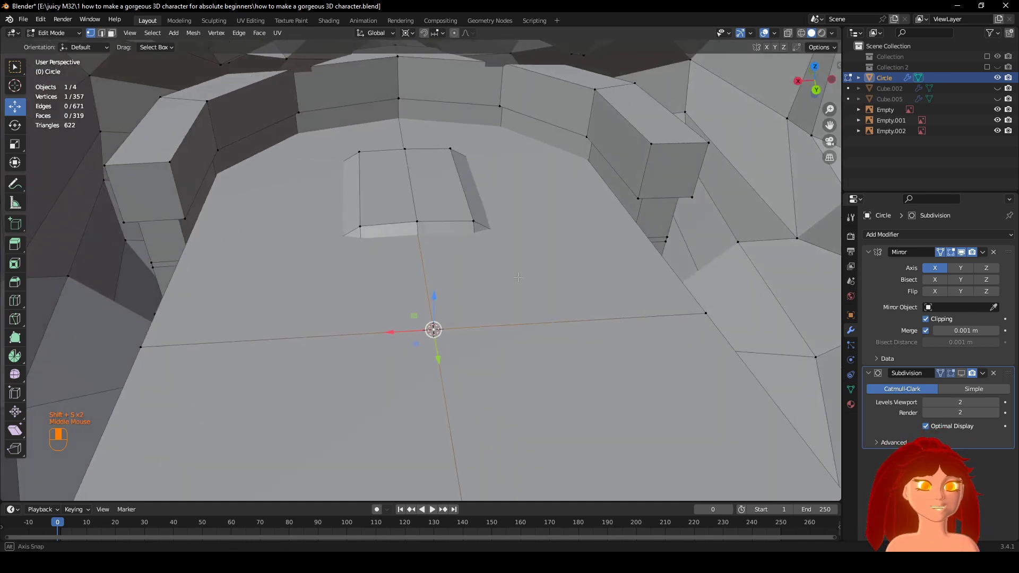
{"action": "key", "text": "l"}
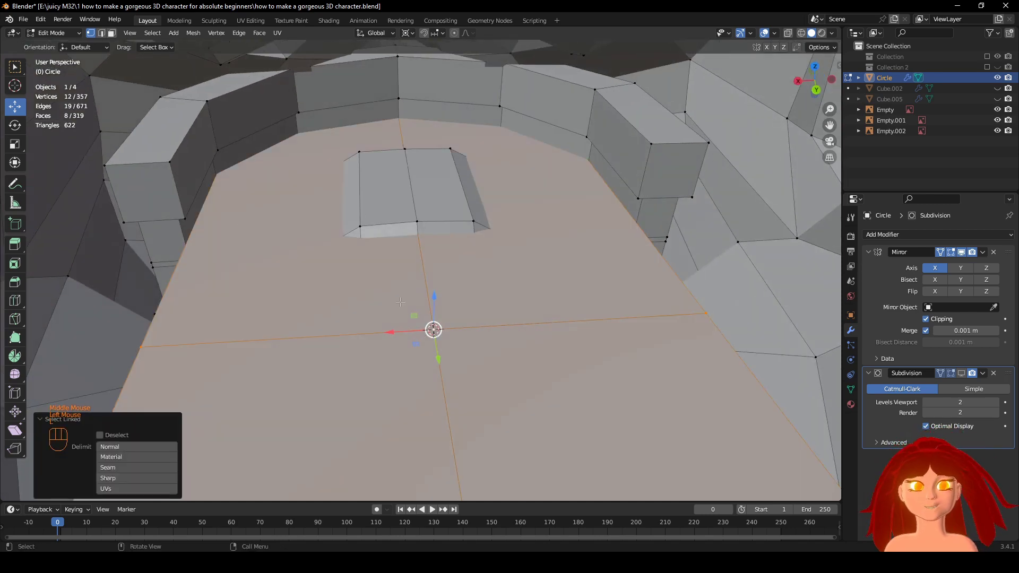
{"action": "key", "text": "l"}
{"action": "middle_click_drag", "start_coordinate": [161, 187], "coordinate": [184, 266]}
{"action": "middle_click_drag", "start_coordinate": [355, 371], "coordinate": [324, 359]}
{"action": "scroll", "coordinate": [352, 323], "scroll_direction": "up", "scroll_amount": 1}
{"action": "scroll", "coordinate": [324, 359], "scroll_direction": "down", "scroll_amount": 2}
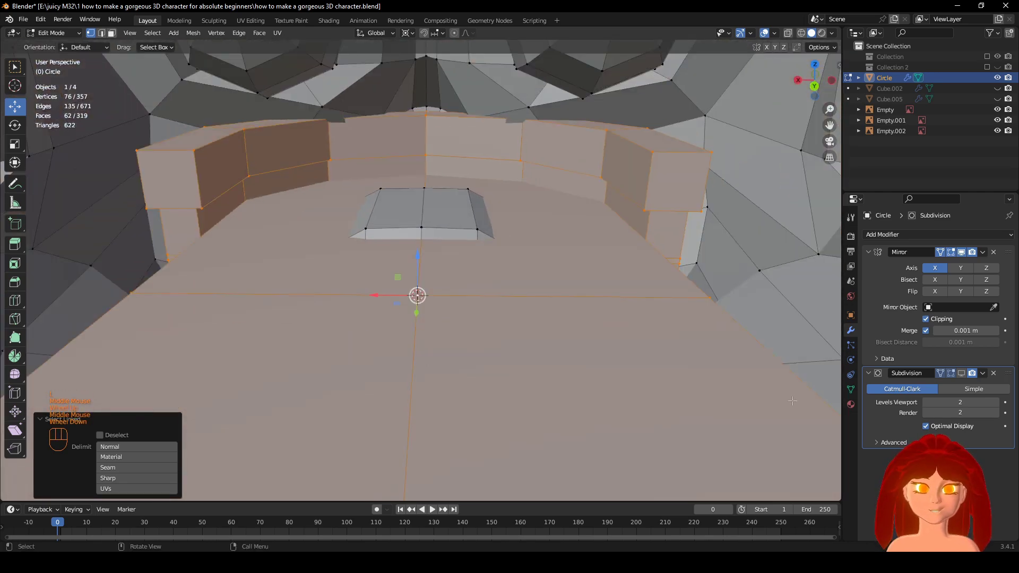
{"action": "scroll", "coordinate": [738, 322], "scroll_direction": "up", "scroll_amount": 3}
{"action": "scroll", "coordinate": [739, 322], "scroll_direction": "down", "scroll_amount": 3}
{"action": "key", "text": "s"}
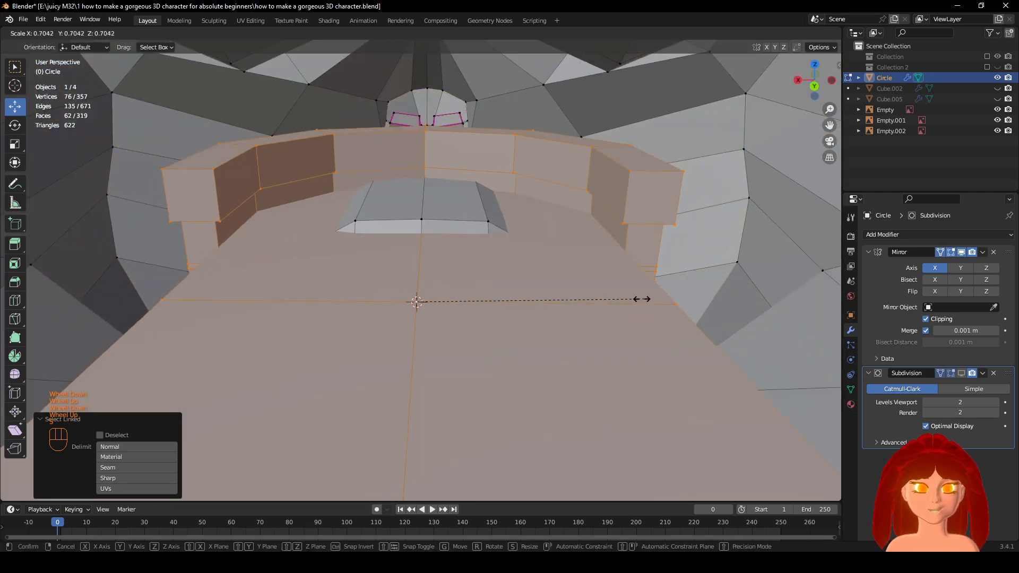
{"action": "left_click", "coordinate": [524, 286], "text": "ctrl"}
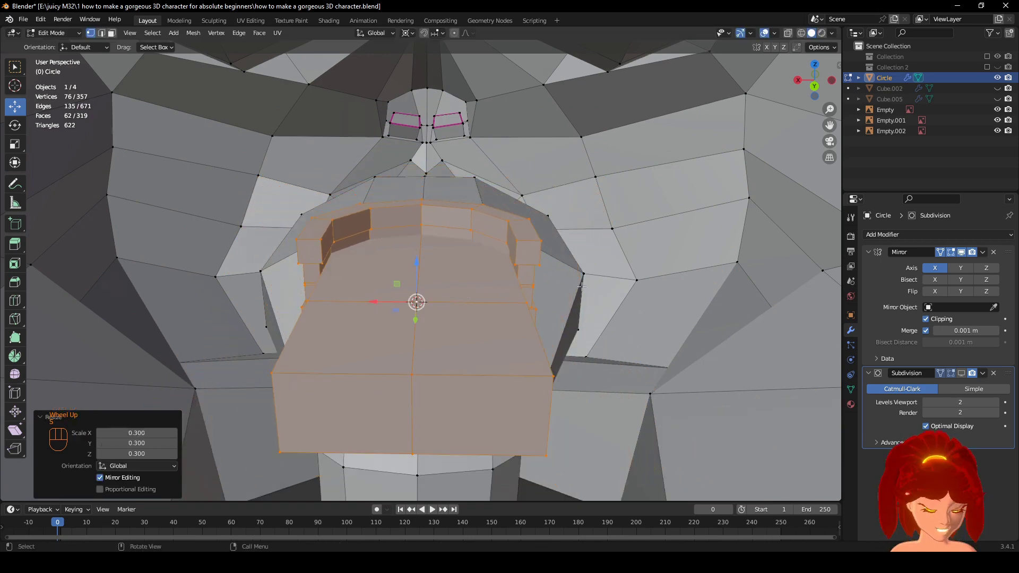
Scale the selected ring pieces and box by 1.2 in the front wireframe view.
{"action": "key", "text": "KP_3"}
{"action": "key", "text": "KP_1"}
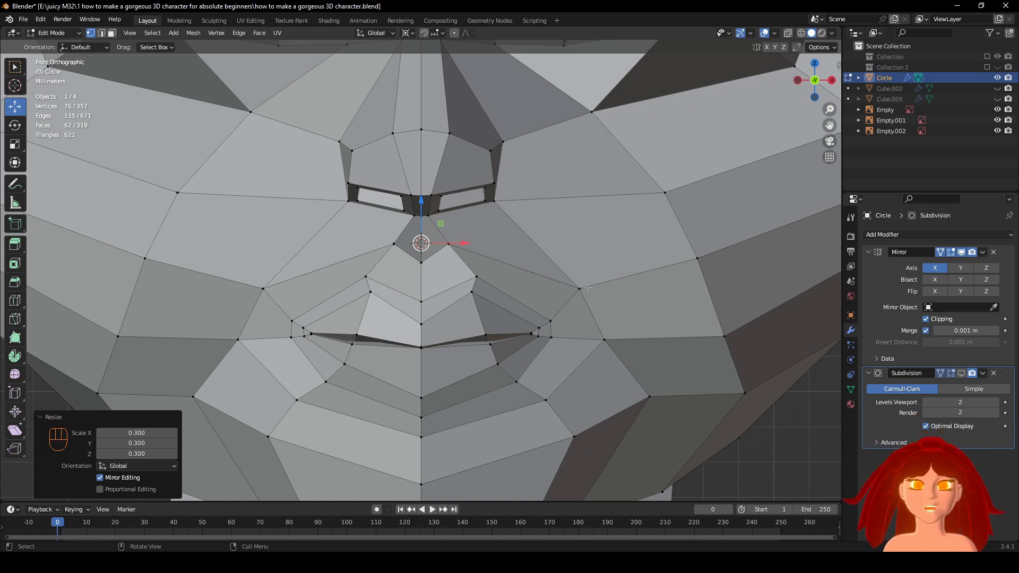
{"action": "key", "text": "shift+z"}
{"action": "scroll", "coordinate": [461, 300], "scroll_direction": "down", "scroll_amount": 3}
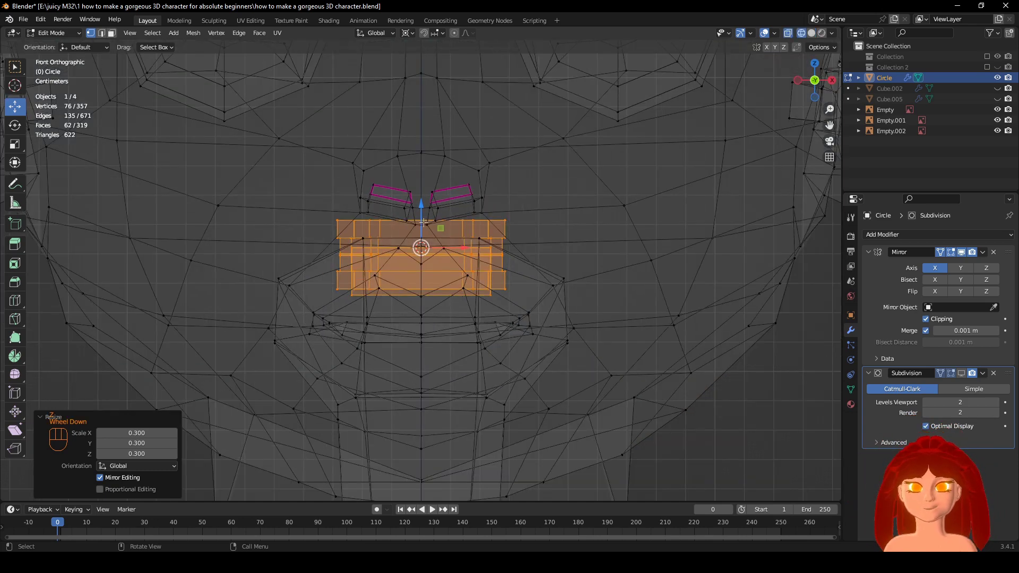
{"action": "key", "text": "s"}
{"action": "left_click", "coordinate": [509, 249]}
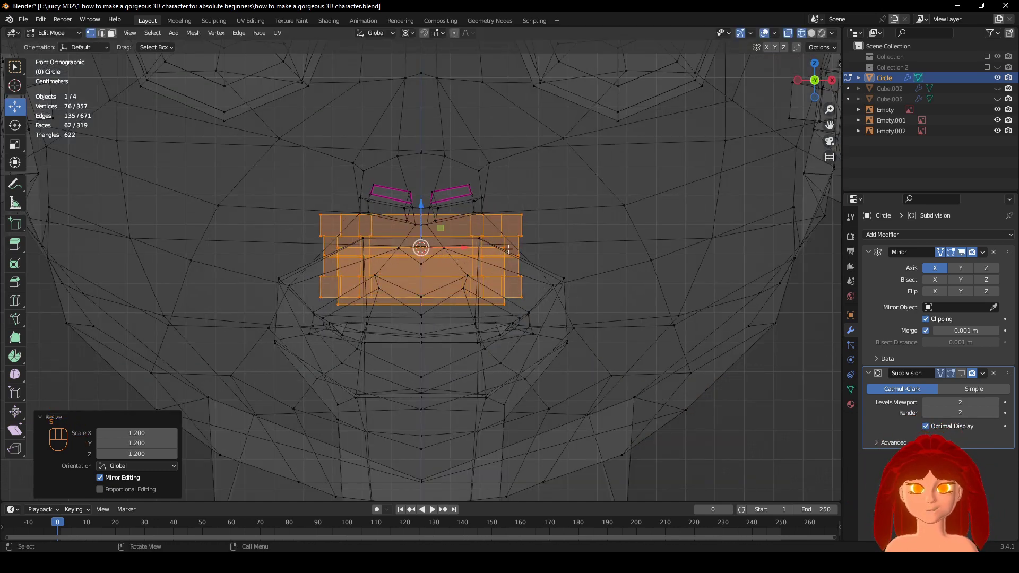
Move the selected ring pieces and box -0.053998 m along Y and -0.023477 m along Z towards the lips in the side view.
{"action": "key", "text": "KP_3"}
{"action": "key", "text": "g"}
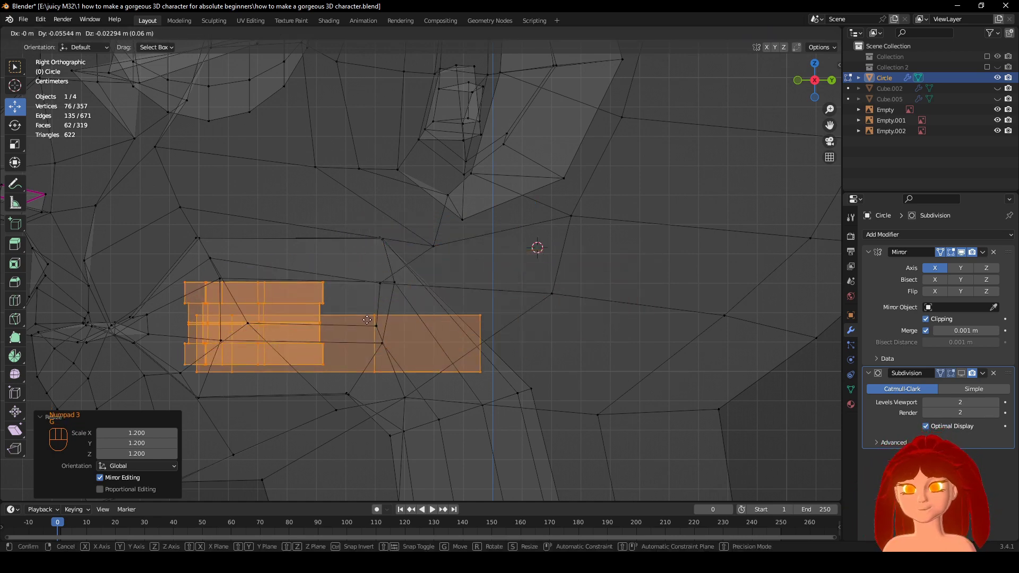
{"action": "left_click", "coordinate": [551, 265]}
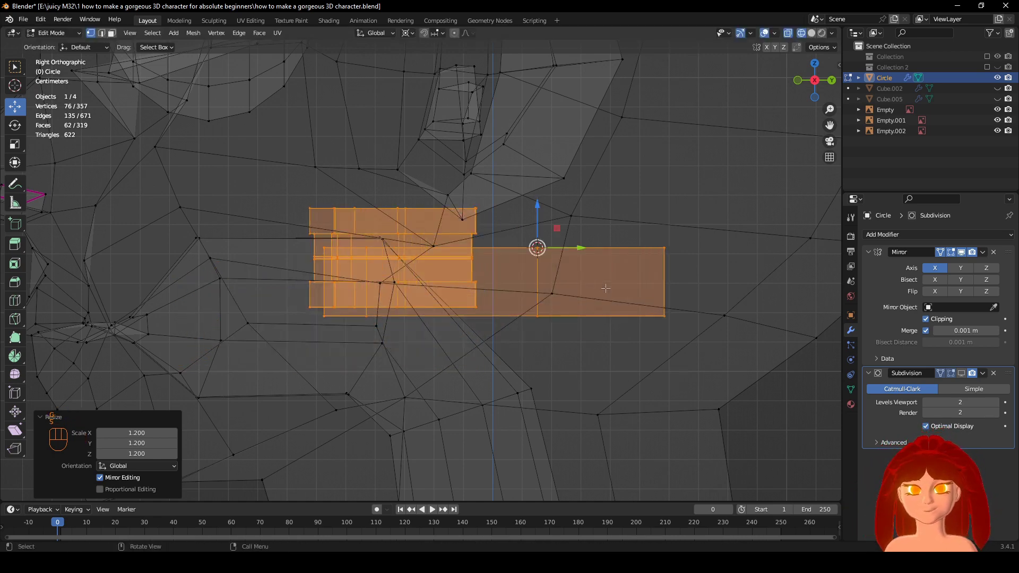
{"action": "key", "text": "g"}
{"action": "left_click", "coordinate": [449, 353]}
{"action": "key", "text": "KP_1"}
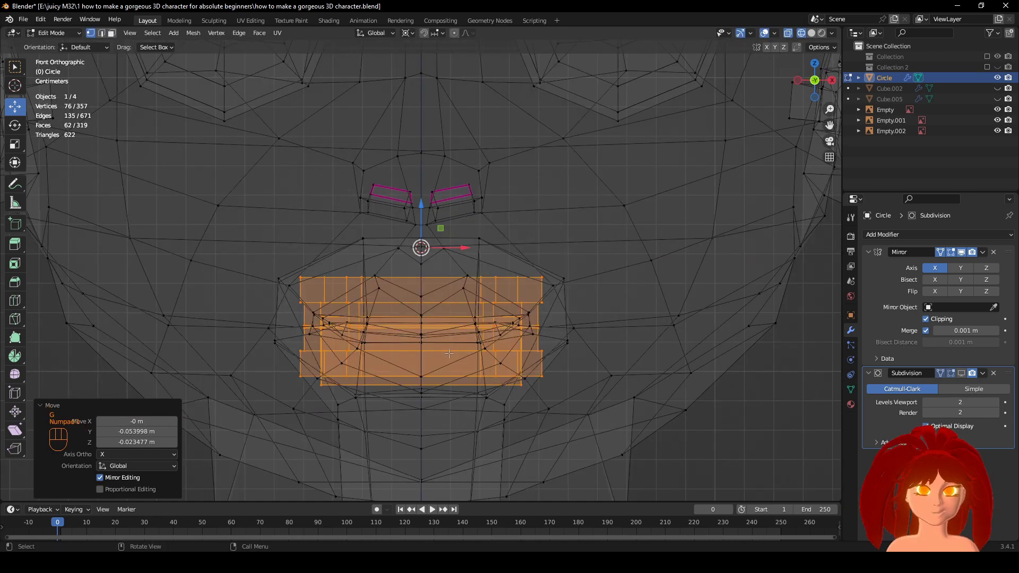
{"action": "key", "text": "alt+z"}
{"action": "scroll", "coordinate": [676, 359], "scroll_direction": "down", "scroll_amount": 2}
{"action": "scroll", "coordinate": [644, 362], "scroll_direction": "up", "scroll_amount": 1}
{"action": "key", "text": "alt+z"}
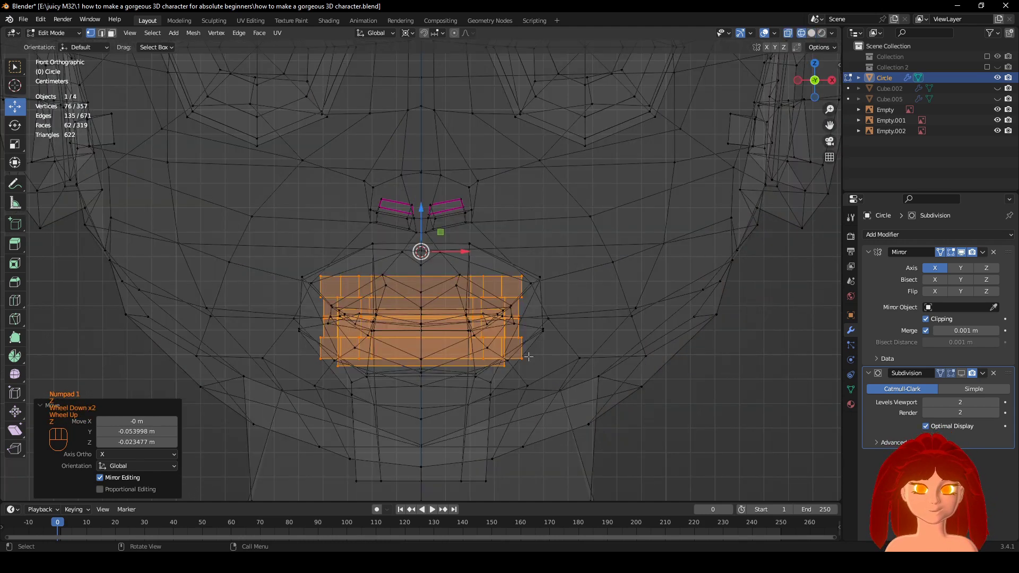
Enlarge the ring pieces and box slightly and move them 0.004118 m along Y and 0.003467 m along Z.
{"action": "key", "text": "KP_3"}
{"action": "key", "text": "s"}
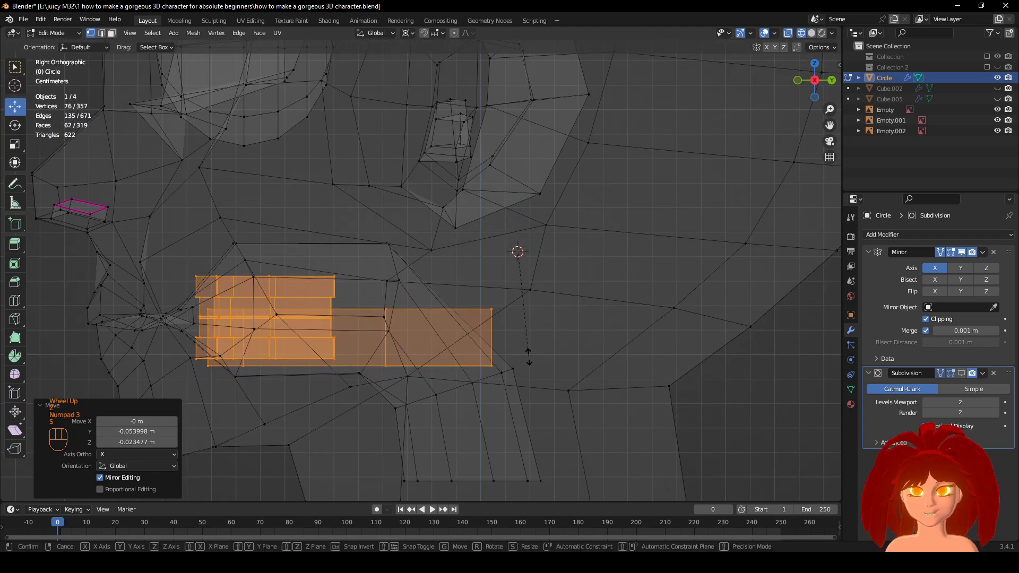
{"action": "left_click", "coordinate": [532, 364]}
{"action": "key", "text": "g"}
{"action": "left_click", "coordinate": [541, 358]}
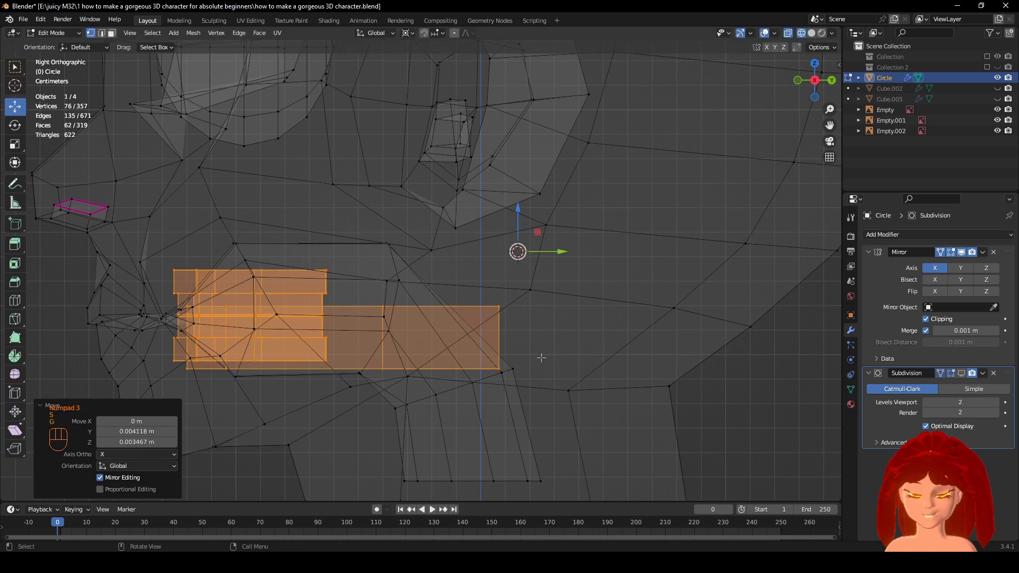
{"action": "key", "text": "KP_1"}
{"action": "key", "text": "alt+z"}
{"action": "key", "text": "alt+z"}
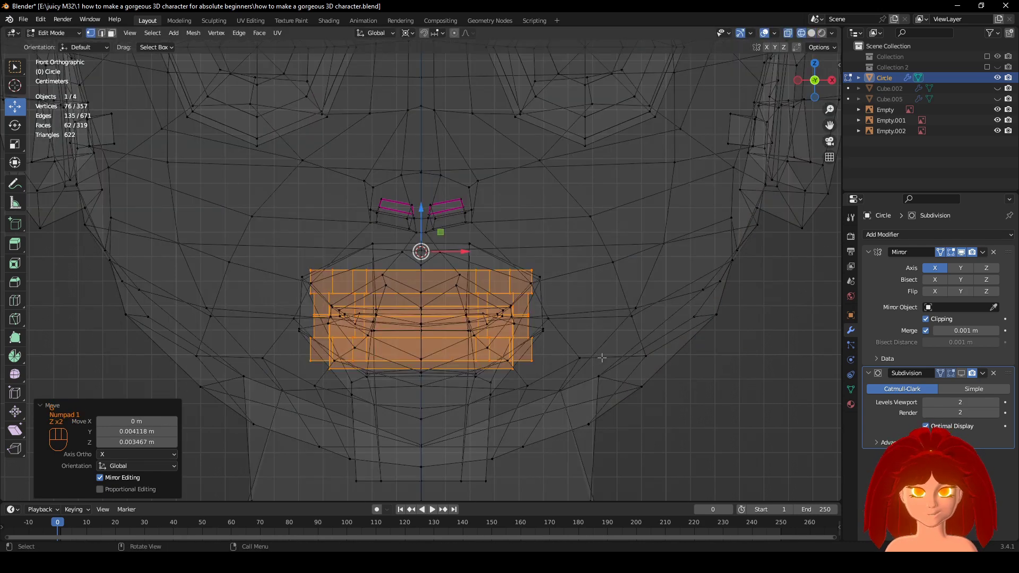
Scale the ring pieces and box by 1.1 in the front view and raise them 0.002809 m along Z.
{"action": "key", "text": "s"}
{"action": "key", "text": "g"}
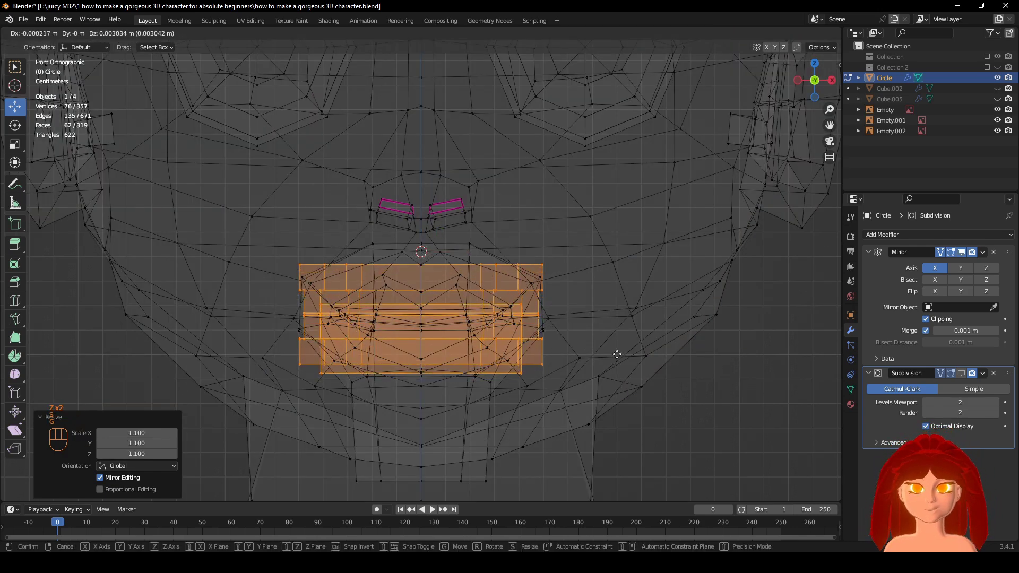
{"action": "left_click", "coordinate": [615, 354]}
{"action": "scroll", "coordinate": [615, 355], "scroll_direction": "down", "scroll_amount": 2}
{"action": "scroll", "coordinate": [615, 354], "scroll_direction": "up", "scroll_amount": 1}
{"action": "key", "text": "ctrl+z"}
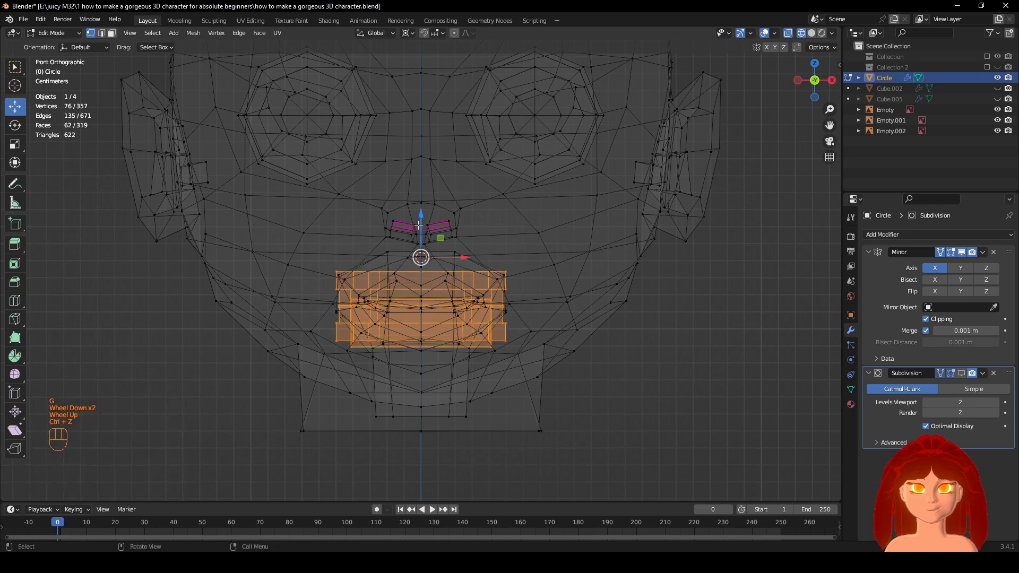
{"action": "left_click_drag", "start_coordinate": [418, 225], "coordinate": [546, 219]}
Enlarge the ring pieces and box by a further factor of 1.1 about the 3D cursor in the front wireframe view.
{"action": "key", "text": "alt+z"}
{"action": "scroll", "coordinate": [619, 279], "scroll_direction": "down", "scroll_amount": 1}
{"action": "key", "text": "KP_3"}
{"action": "key", "text": "z"}
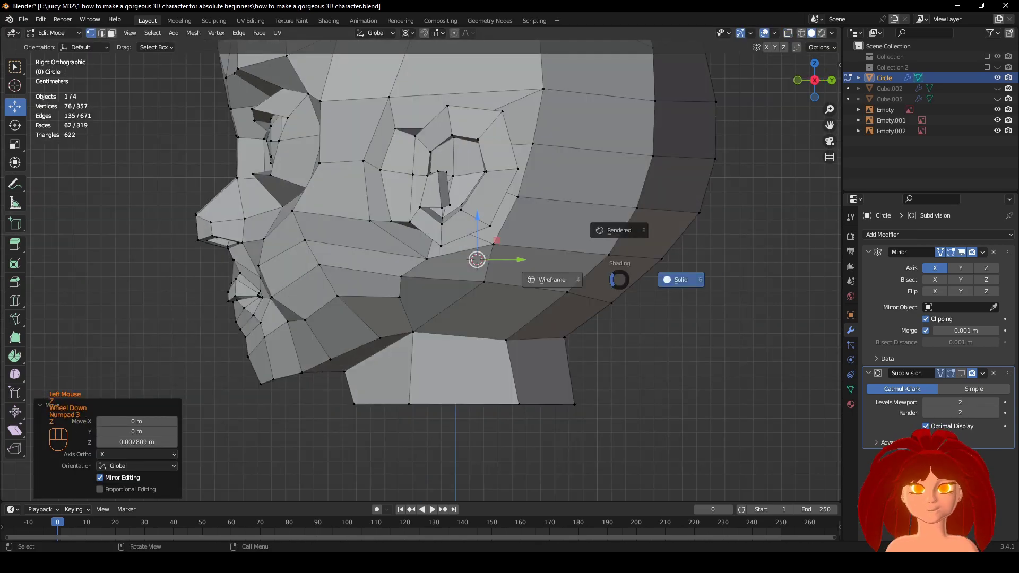
{"action": "key", "text": "z"}
{"action": "scroll", "coordinate": [455, 359], "scroll_direction": "up", "scroll_amount": 1}
{"action": "middle_click_drag", "start_coordinate": [454, 360], "coordinate": [568, 378]}
{"action": "key", "text": "KP_1"}
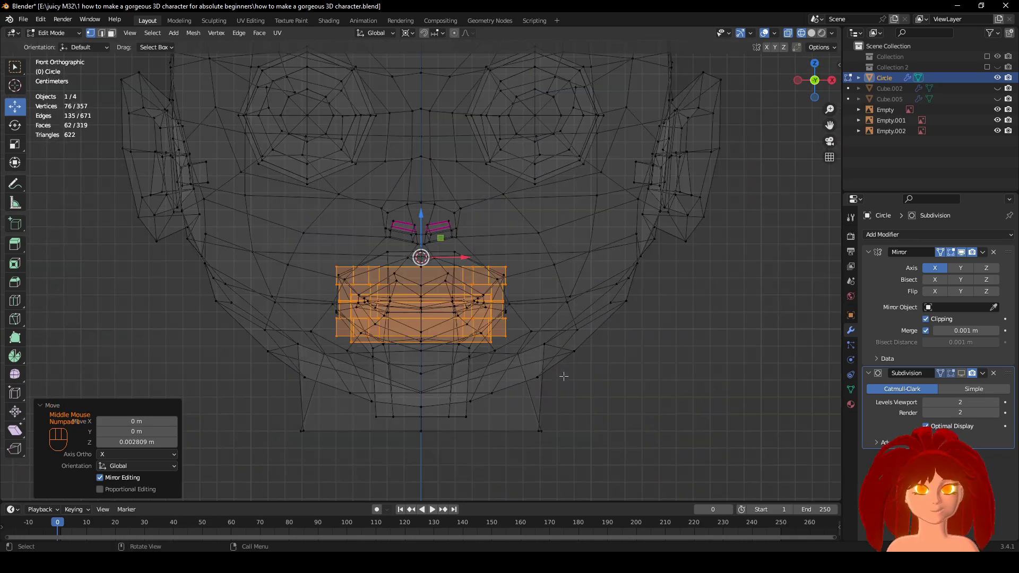
{"action": "key", "text": "s"}
{"action": "left_click", "coordinate": [581, 378], "text": "ctrl"}
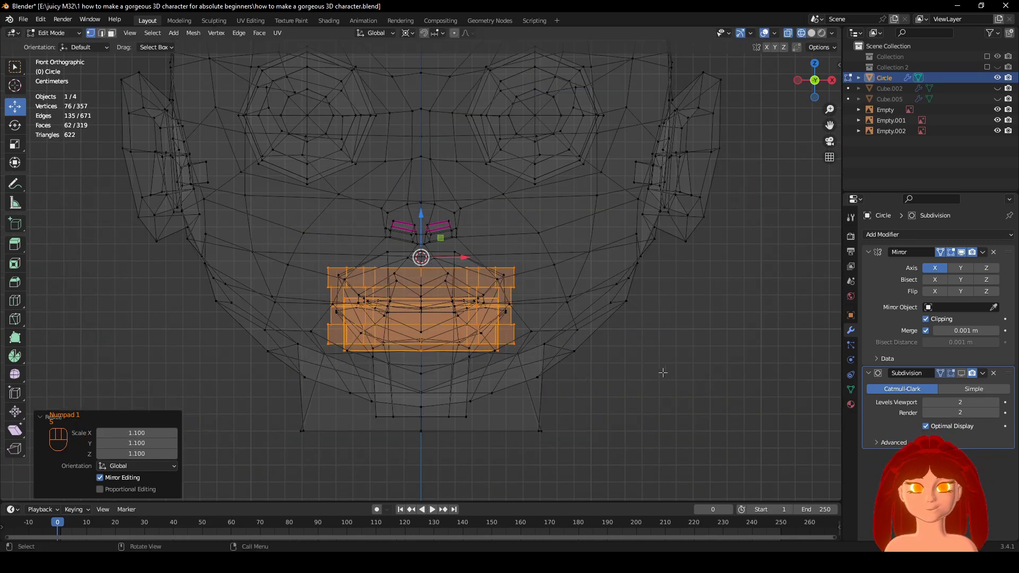
Move the ring pieces and box 0.030583 m along Y, deeper into the head.
{"action": "key", "text": "KP_3"}
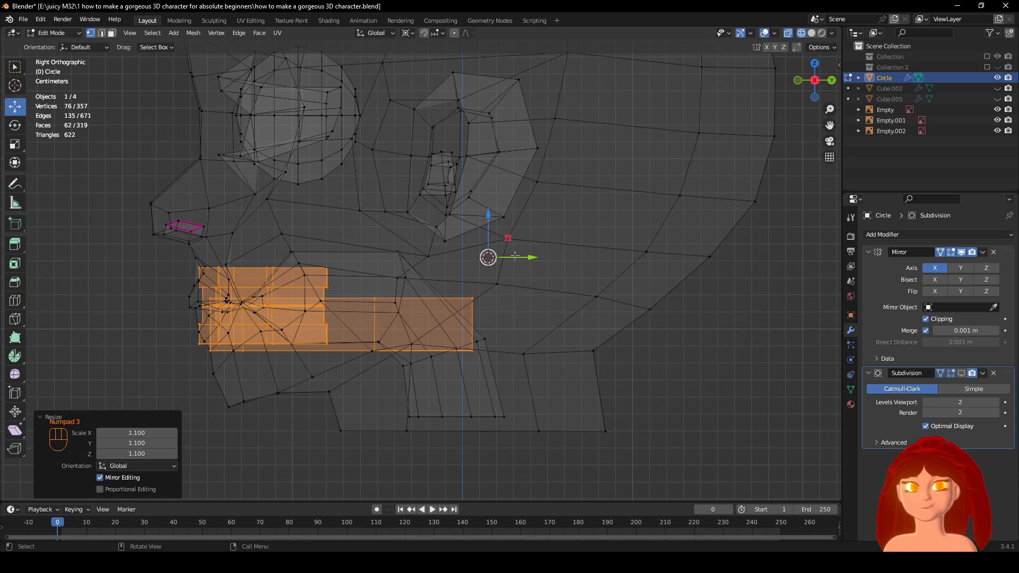
{"action": "mouse_move", "coordinate": [515, 256]}
{"action": "left_mouse_down"}
{"action": "mouse_move", "coordinate": [586, 251]}
{"action": "mouse_move", "coordinate": [576, 250]}
{"action": "left_mouse_up"}
{"action": "mouse_move", "coordinate": [512, 318]}
{"action": "middle_mouse_down"}
{"action": "mouse_move", "coordinate": [560, 398]}
{"action": "mouse_move", "coordinate": [471, 397]}
{"action": "middle_mouse_up"}
{"action": "scroll", "coordinate": [563, 391], "scroll_direction": "up", "scroll_amount": 2}
{"action": "key", "text": "z"}
{"action": "middle_click_drag", "start_coordinate": [448, 279], "coordinate": [539, 371], "text": "shift"}
{"action": "key", "text": "KP_3"}
{"action": "key", "text": "z"}
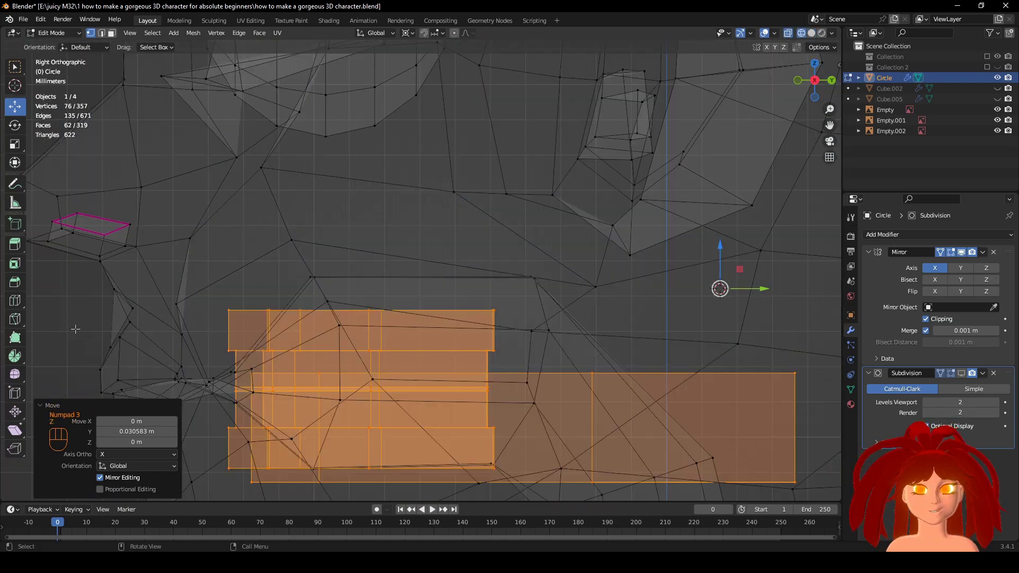
{"action": "scroll", "coordinate": [361, 337], "scroll_direction": "down", "scroll_amount": 4}
{"action": "middle_click_drag", "start_coordinate": [361, 338], "coordinate": [363, 338]}
{"action": "key", "text": "KP_3"}
{"action": "scroll", "coordinate": [482, 327], "scroll_direction": "up", "scroll_amount": 2}
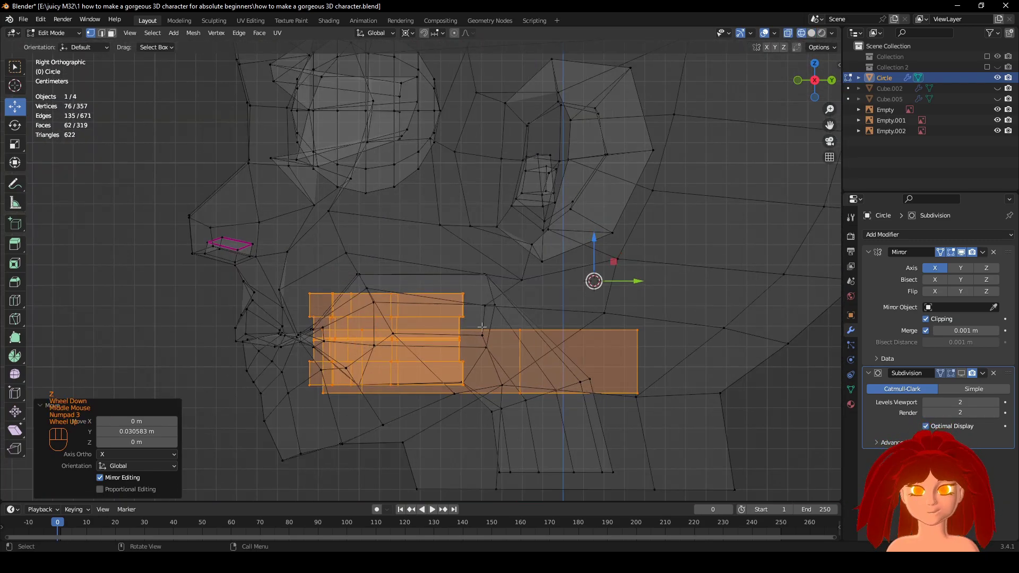
Move the ring pieces and box -0.010662 m along Y and show the Subdivision modifier in the viewport with solid shading.
{"action": "left_click_drag", "start_coordinate": [631, 281], "coordinate": [610, 281]}
{"action": "mouse_move", "coordinate": [600, 291]}
{"action": "middle_mouse_down"}
{"action": "mouse_move", "coordinate": [650, 337]}
{"action": "mouse_move", "coordinate": [621, 297]}
{"action": "middle_mouse_up"}
{"action": "scroll", "coordinate": [618, 302], "scroll_direction": "up", "scroll_amount": 1}
{"action": "mouse_move", "coordinate": [589, 342]}
{"action": "middle_mouse_down"}
{"action": "mouse_move", "coordinate": [578, 300]}
{"action": "mouse_move", "coordinate": [618, 271]}
{"action": "middle_mouse_up"}
{"action": "key", "text": "z"}
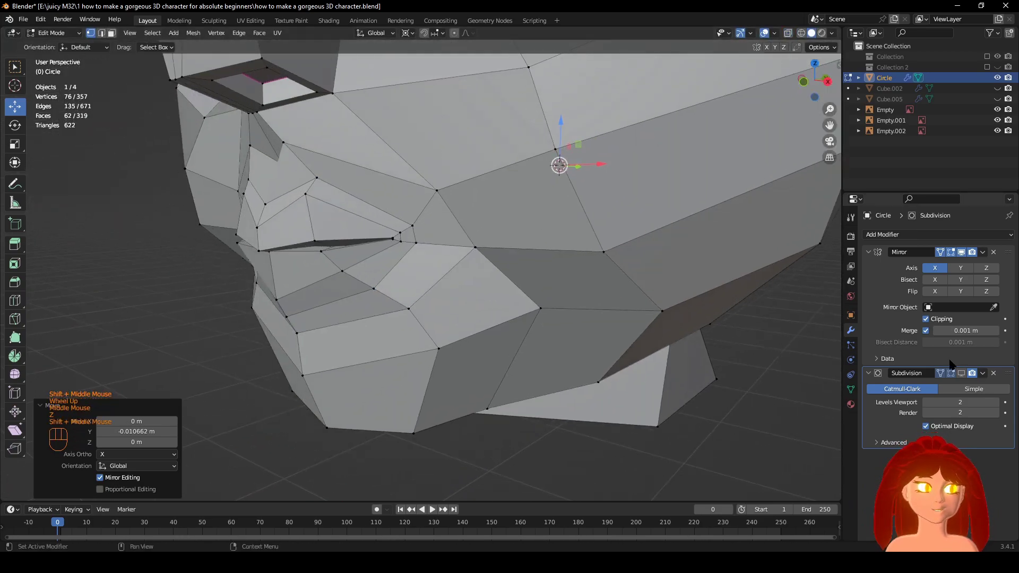
{"action": "middle_click_drag", "start_coordinate": [688, 309], "coordinate": [715, 202]}
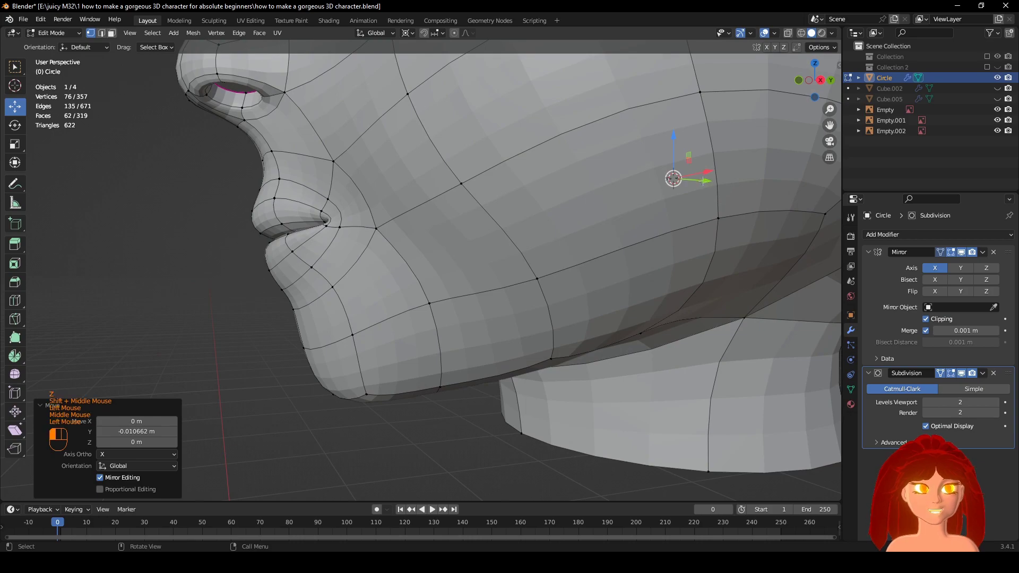
Examine the smoothed ring pieces and box inside the mouth from behind in wireframe and solid shading.
{"action": "left_click_drag", "start_coordinate": [704, 181], "coordinate": [643, 182]}
{"action": "key", "text": "ctrl+z"}
{"action": "key", "text": "z"}
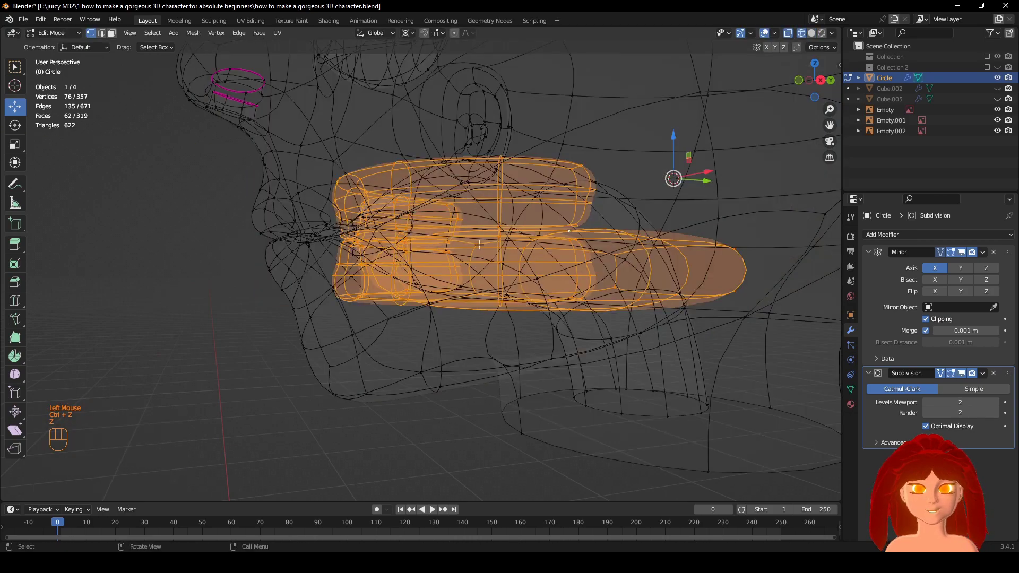
{"action": "key", "text": "z"}
{"action": "mouse_move", "coordinate": [568, 254]}
{"action": "middle_mouse_down"}
{"action": "mouse_move", "coordinate": [517, 297]}
{"action": "mouse_move", "coordinate": [498, 274]}
{"action": "mouse_move", "coordinate": [331, 328]}
{"action": "mouse_move", "coordinate": [511, 295]}
{"action": "middle_mouse_up"}
{"action": "scroll", "coordinate": [521, 297], "scroll_direction": "up", "scroll_amount": 2}
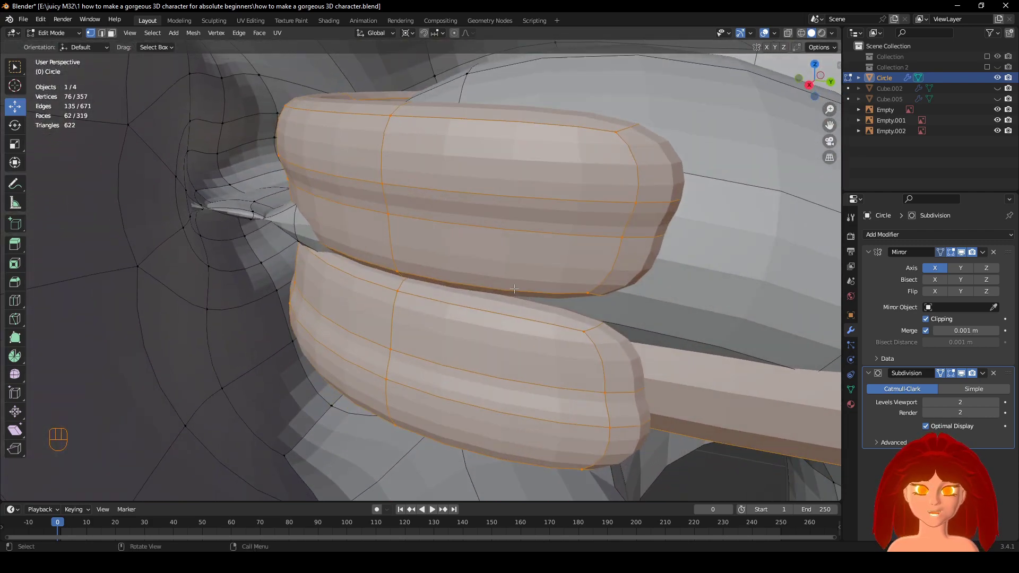
{"action": "middle_click_drag", "start_coordinate": [527, 261], "coordinate": [507, 278]}
{"action": "scroll", "coordinate": [544, 262], "scroll_direction": "down", "scroll_amount": 1}
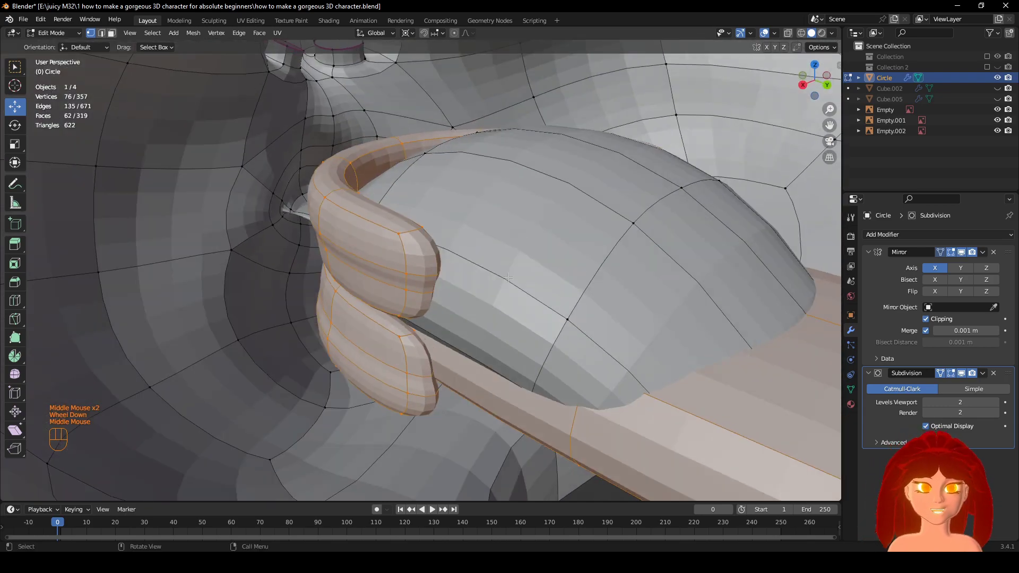
Hide the Subdivision modifier in the viewport and move the ring pieces and box -0.007152 m along Y in the side wireframe view.
{"action": "key", "text": "KP_3"}
{"action": "key", "text": "z"}
{"action": "scroll", "coordinate": [515, 227], "scroll_direction": "down", "scroll_amount": 1}
{"action": "middle_click_drag", "start_coordinate": [514, 227], "coordinate": [503, 323], "text": "shift"}
{"action": "key", "text": "KP_3"}
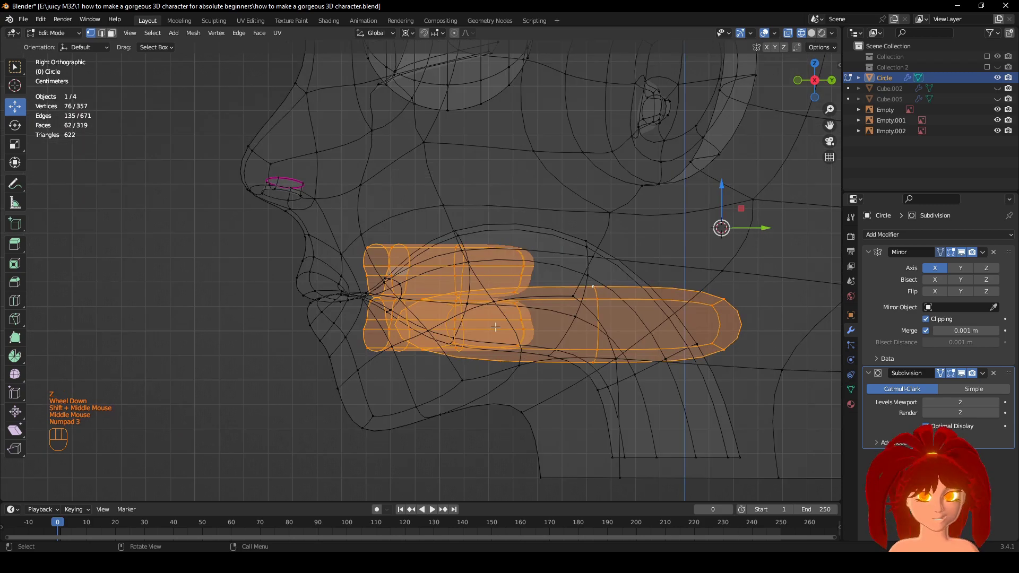
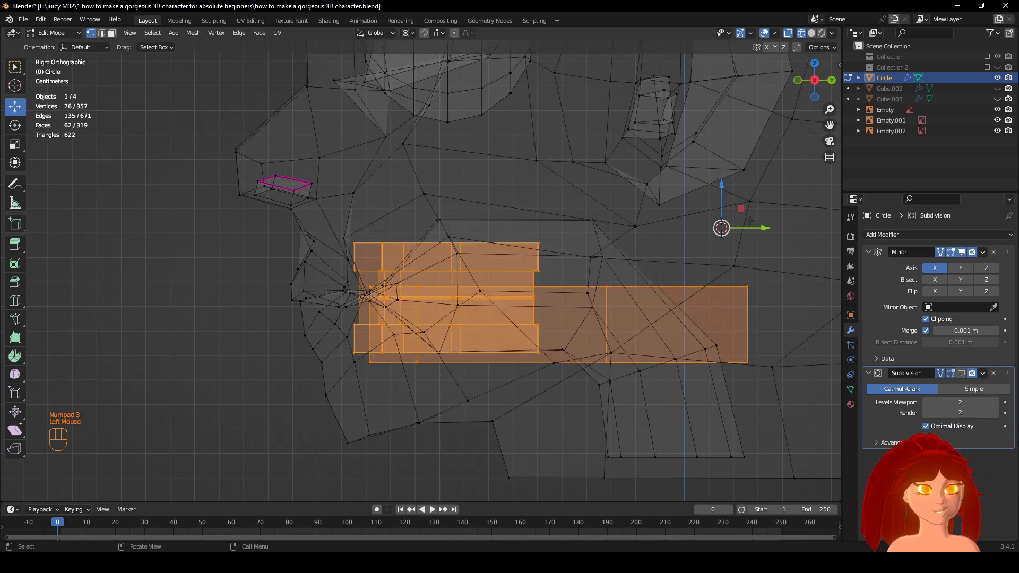
{"action": "left_click_drag", "start_coordinate": [749, 220], "coordinate": [734, 225]}
{"action": "middle_click_drag", "start_coordinate": [729, 231], "coordinate": [684, 271]}
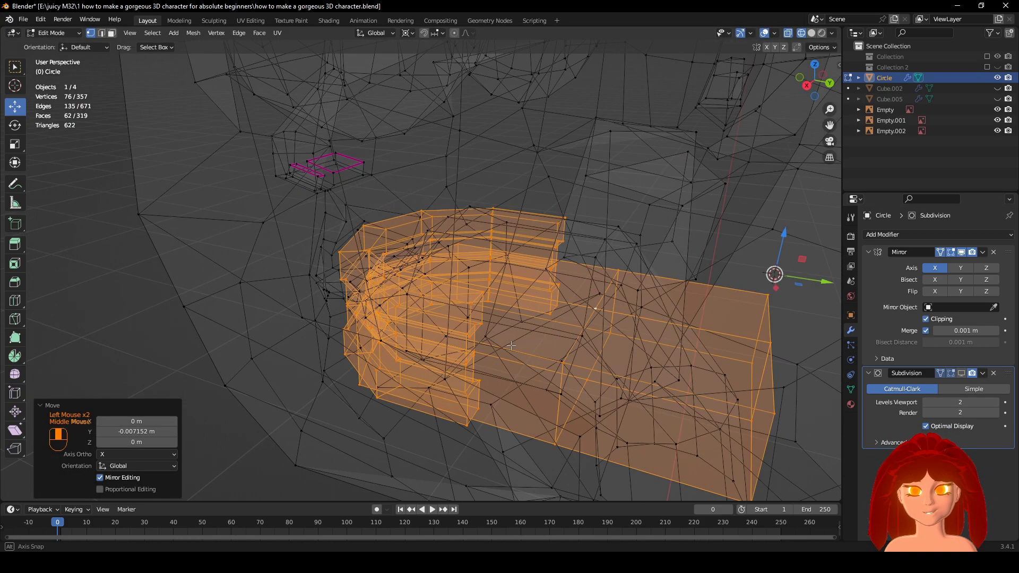
Show the Subdivision modifier in the viewport again and switch to solid shading.
{"action": "scroll", "coordinate": [668, 297], "scroll_direction": "up", "scroll_amount": 1}
{"action": "key", "text": "z"}
{"action": "mouse_move", "coordinate": [667, 312]}
{"action": "middle_mouse_down"}
{"action": "mouse_move", "coordinate": [656, 326]}
{"action": "mouse_move", "coordinate": [536, 316]}
{"action": "middle_mouse_up"}
{"action": "scroll", "coordinate": [534, 316], "scroll_direction": "up", "scroll_amount": 1}
{"action": "key", "text": "z"}
{"action": "middle_click_drag", "start_coordinate": [419, 306], "coordinate": [442, 292]}
{"action": "scroll", "coordinate": [442, 292], "scroll_direction": "down", "scroll_amount": 1}
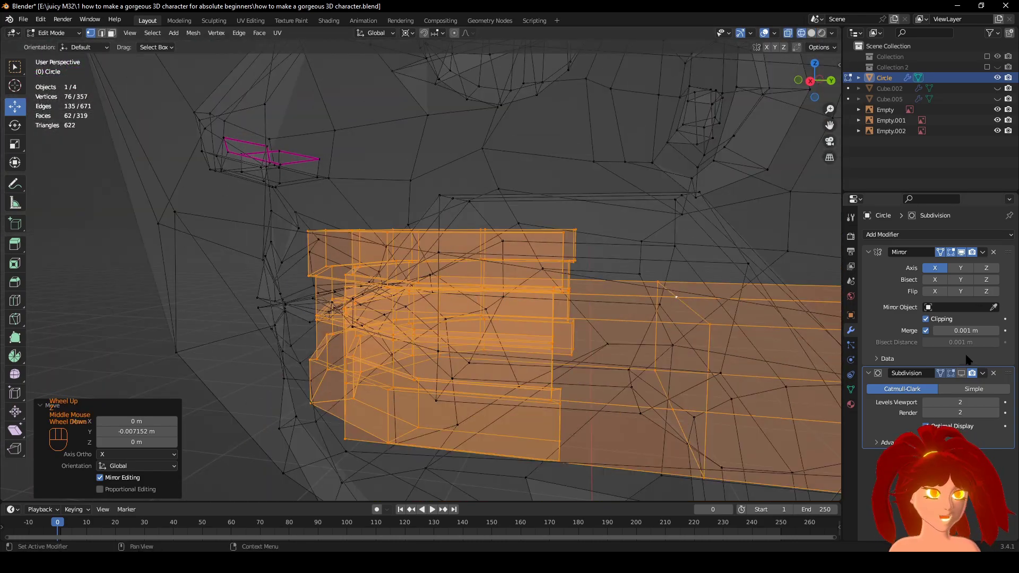
{"action": "left_click", "coordinate": [963, 383]}
{"action": "left_click", "coordinate": [961, 373]}
{"action": "middle_click_drag", "start_coordinate": [599, 360], "coordinate": [568, 352]}
{"action": "key", "text": "z"}
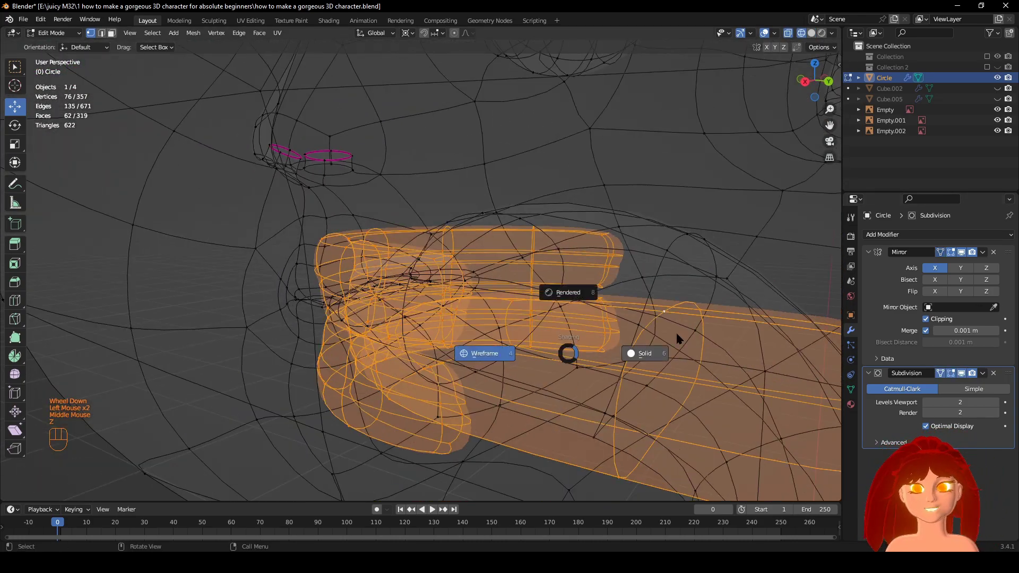
{"action": "left_click", "coordinate": [677, 339]}
Turn off the Mirror modifier's viewport display to see a cutaway of the mouth interior.
{"action": "scroll", "coordinate": [658, 329], "scroll_direction": "up", "scroll_amount": 4}
{"action": "middle_click_drag", "start_coordinate": [658, 329], "coordinate": [610, 244]}
{"action": "middle_click_drag", "start_coordinate": [610, 244], "coordinate": [563, 330], "text": "shift"}
{"action": "scroll", "coordinate": [657, 280], "scroll_direction": "up", "scroll_amount": 2}
{"action": "scroll", "coordinate": [478, 307], "scroll_direction": "down", "scroll_amount": 2}
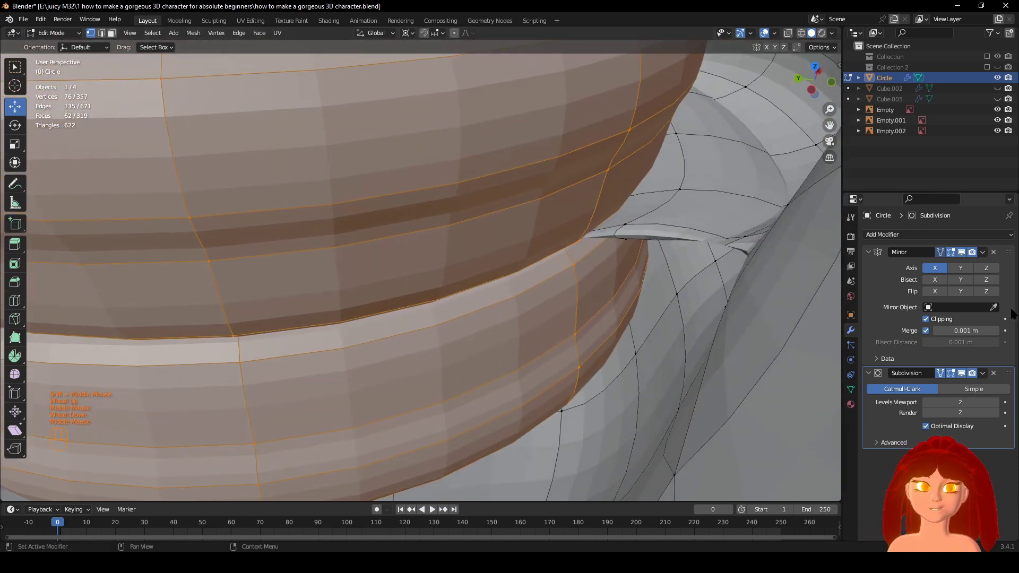
{"action": "left_click", "coordinate": [961, 253]}
{"action": "scroll", "coordinate": [729, 256], "scroll_direction": "down", "scroll_amount": 2}
{"action": "middle_click_drag", "start_coordinate": [729, 256], "coordinate": [554, 252]}
{"action": "scroll", "coordinate": [554, 252], "scroll_direction": "up", "scroll_amount": 1}
{"action": "middle_click_drag", "start_coordinate": [554, 252], "coordinate": [633, 316]}
{"action": "scroll", "coordinate": [588, 309], "scroll_direction": "down", "scroll_amount": 2}
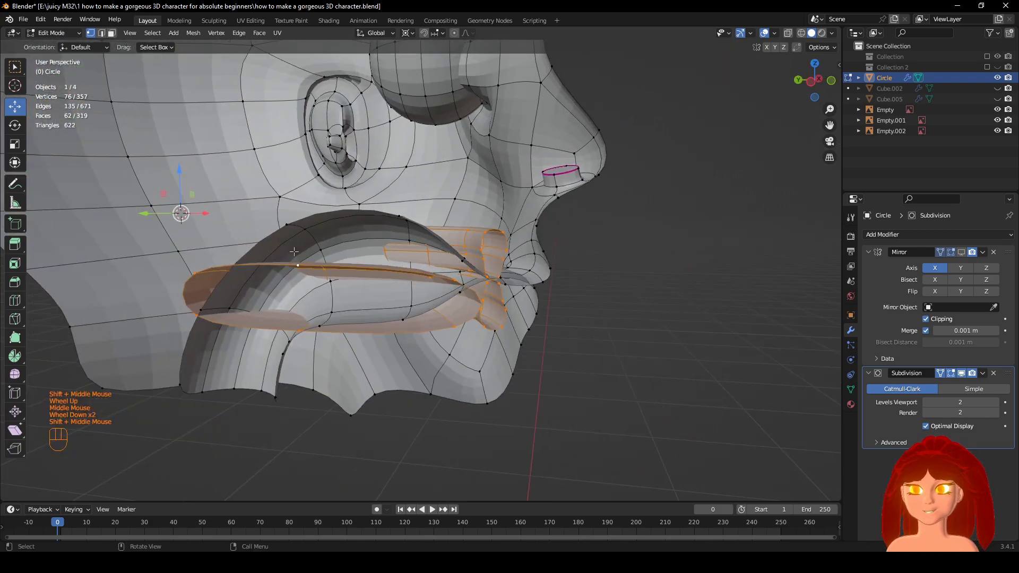
Shift the ring pieces and box -0.00311 m along Y towards the lips in the cutaway view.
{"action": "scroll", "coordinate": [634, 316], "scroll_direction": "up", "scroll_amount": 2}
{"action": "left_click_drag", "start_coordinate": [104, 189], "coordinate": [113, 190]}
{"action": "key", "text": "ctrl+z"}
{"action": "middle_click_drag", "start_coordinate": [112, 190], "coordinate": [118, 225]}
{"action": "key", "text": "ctrl+shift+z"}
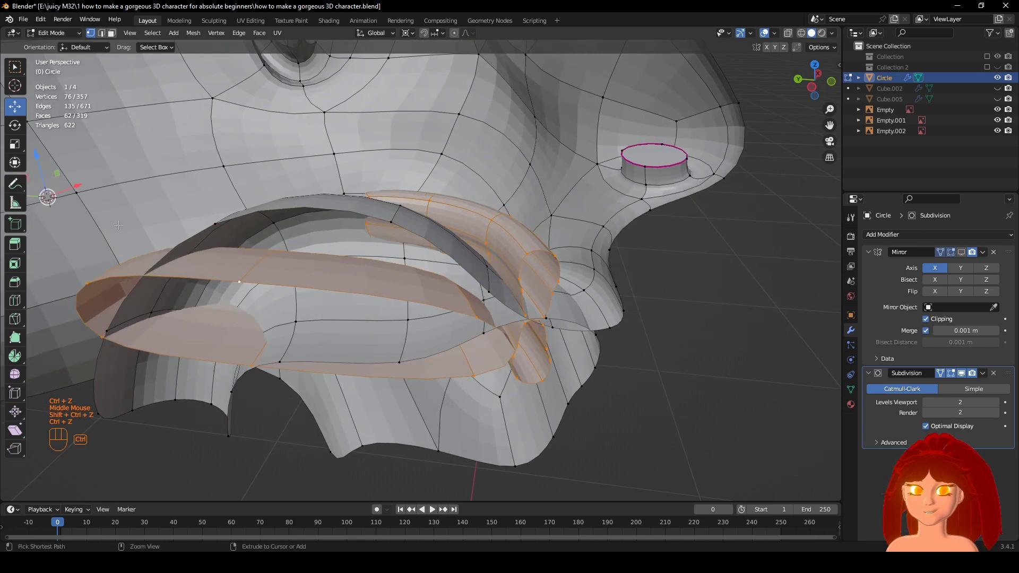
{"action": "scroll", "coordinate": [78, 196], "scroll_direction": "down", "scroll_amount": 1}
{"action": "left_click_drag", "start_coordinate": [79, 207], "coordinate": [91, 207]}
{"action": "middle_click_drag", "start_coordinate": [91, 207], "coordinate": [584, 196]}
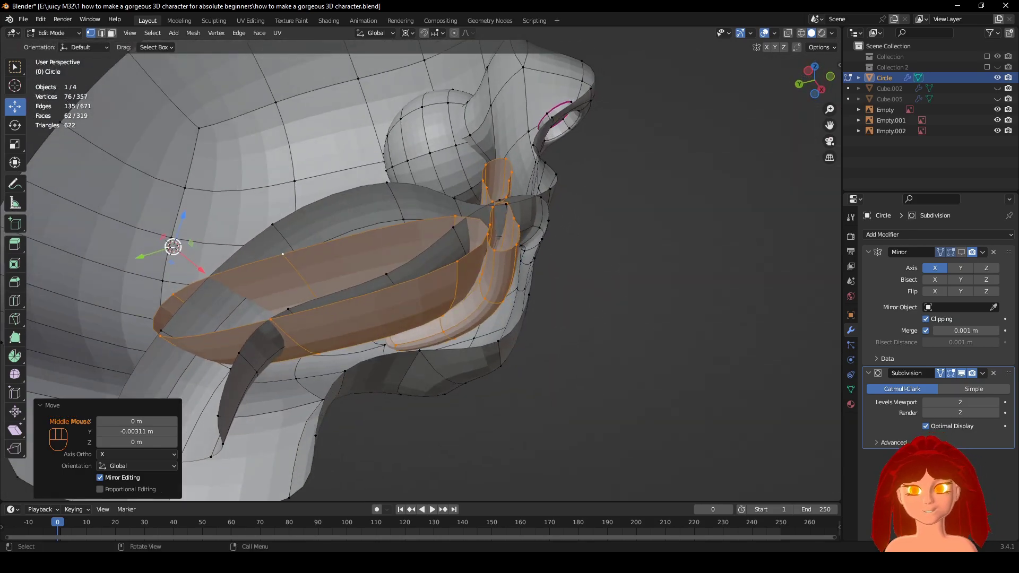
Nudge the ring pieces and box 0.00133 m back along Y and keep the mirrored half of the head hidden.
{"action": "middle_click_drag", "start_coordinate": [147, 256], "coordinate": [122, 244]}
{"action": "left_click_drag", "start_coordinate": [127, 240], "coordinate": [123, 241]}
{"action": "middle_click_drag", "start_coordinate": [123, 241], "coordinate": [404, 263]}
{"action": "scroll", "coordinate": [550, 329], "scroll_direction": "up", "scroll_amount": 2}
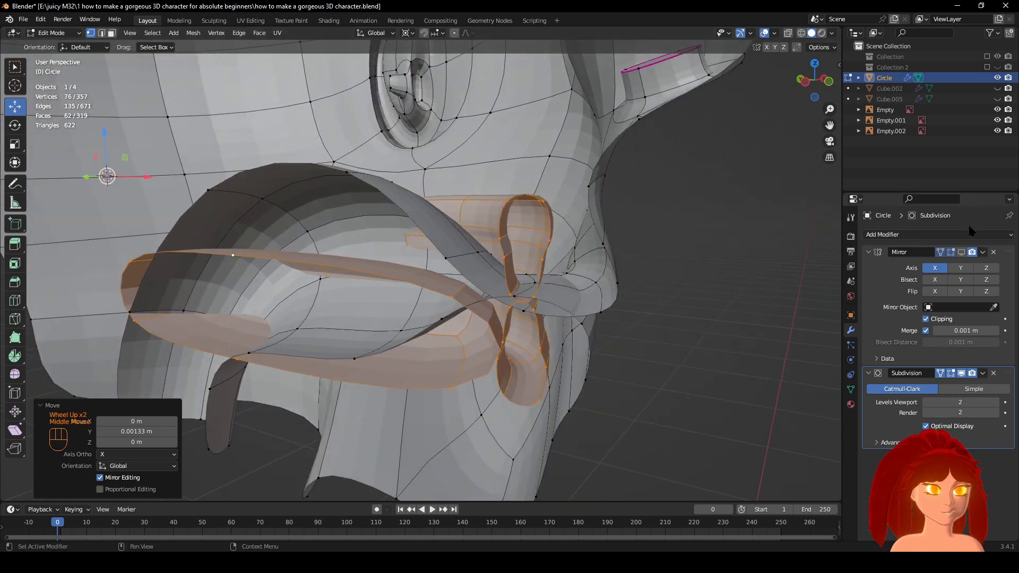
{"action": "left_click", "coordinate": [964, 253]}
{"action": "left_click", "coordinate": [963, 253]}
{"action": "middle_click_drag", "start_coordinate": [716, 223], "coordinate": [764, 217]}
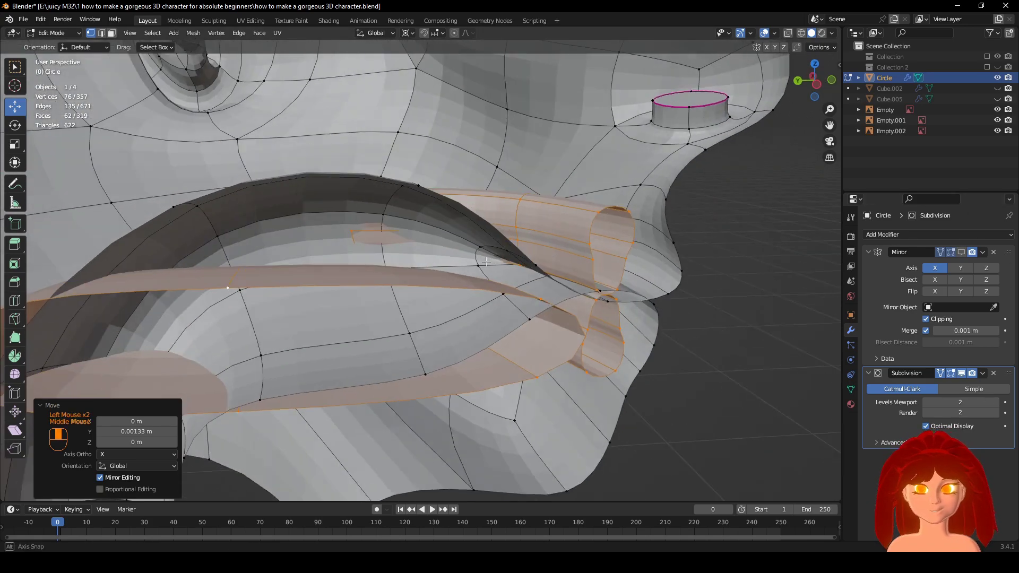
Switch to edge selection and set the transform pivot point to Median Point.
{"action": "scroll", "coordinate": [607, 255], "scroll_direction": "up", "scroll_amount": 1}
{"action": "middle_click_drag", "start_coordinate": [116, 119], "coordinate": [168, 110]}
{"action": "left_click", "coordinate": [101, 32]}
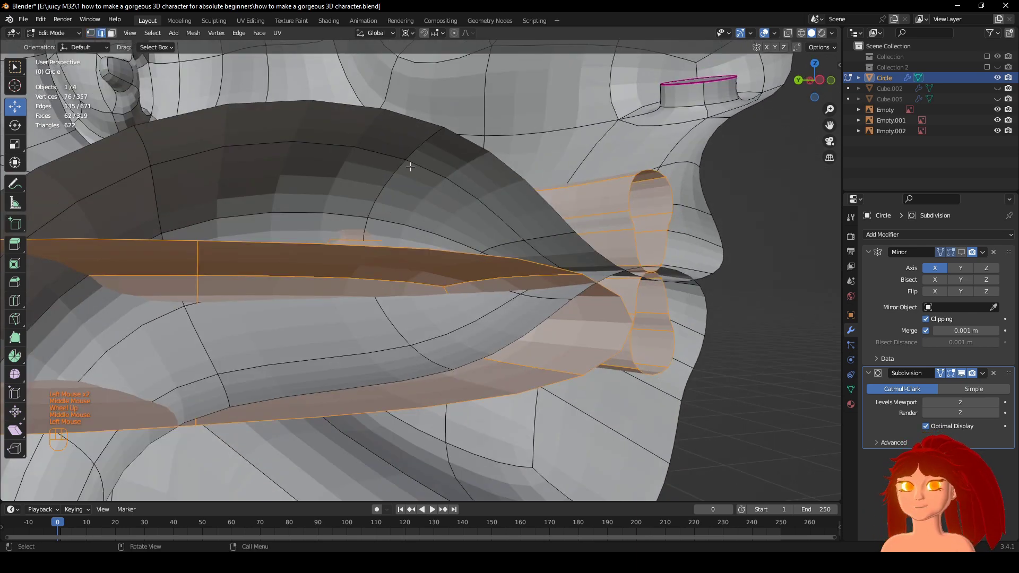
{"action": "middle_click_drag", "start_coordinate": [319, 160], "coordinate": [391, 43]}
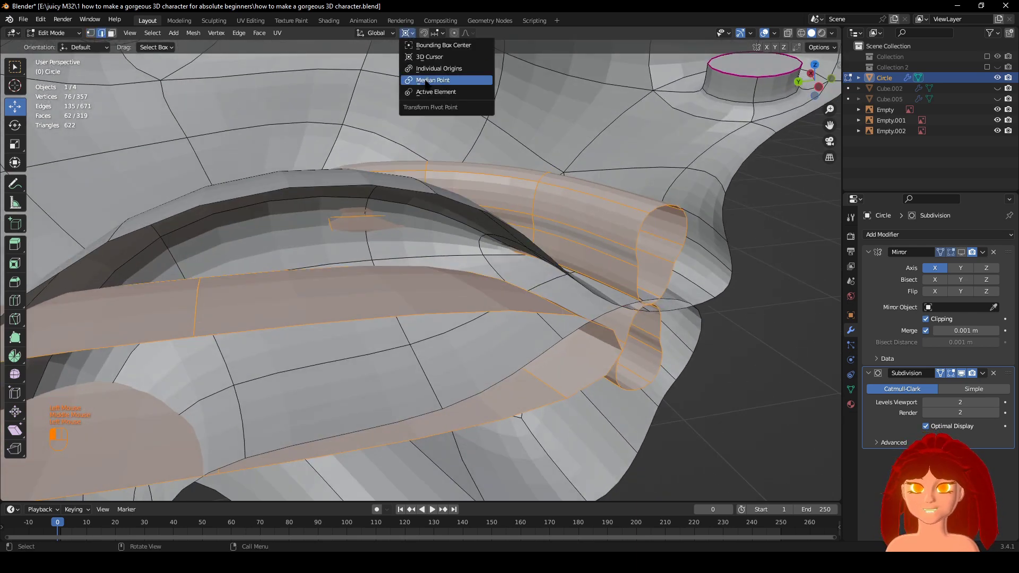
{"action": "middle_click_drag", "start_coordinate": [436, 256], "coordinate": [486, 213], "text": "shift"}
{"action": "middle_click_drag", "start_coordinate": [487, 213], "coordinate": [419, 289]}
Try moving a single edge inside the mouth 0.013439 m along X and undo the move.
{"action": "left_click", "coordinate": [413, 232]}
{"action": "scroll", "coordinate": [475, 307], "scroll_direction": "up", "scroll_amount": 2}
{"action": "left_click_drag", "start_coordinate": [340, 270], "coordinate": [260, 273]}
{"action": "middle_click_drag", "start_coordinate": [436, 313], "coordinate": [440, 305]}
{"action": "middle_click_drag", "start_coordinate": [439, 305], "coordinate": [494, 366], "text": "shift"}
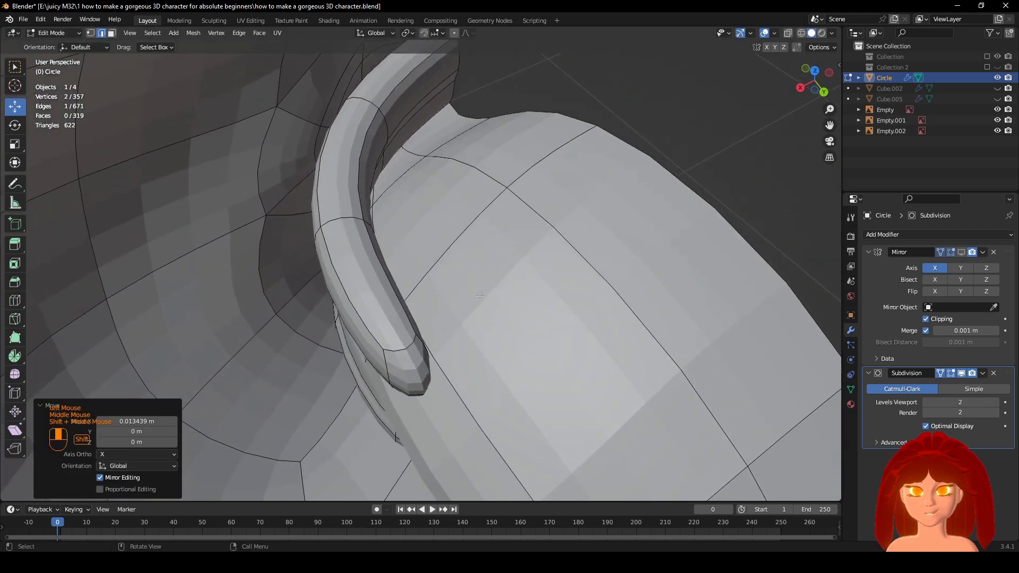
{"action": "key", "text": "ctrl+z"}
{"action": "middle_click_drag", "start_coordinate": [493, 329], "coordinate": [498, 280]}
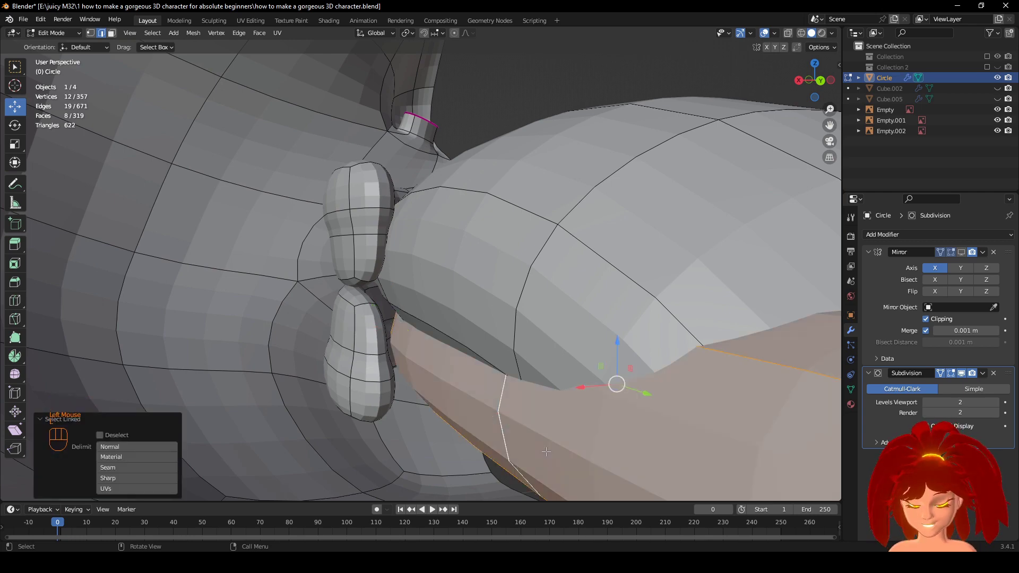
Hide the linked box piece inside the mouth and turn off the Subdivision modifier's viewport display.
{"action": "key", "text": "h"}
{"action": "scroll", "coordinate": [546, 449], "scroll_direction": "down", "scroll_amount": 1}
{"action": "mouse_move", "coordinate": [546, 449]}
{"action": "middle_mouse_down"}
{"action": "mouse_move", "coordinate": [539, 416]}
{"action": "mouse_move", "coordinate": [542, 431]}
{"action": "middle_mouse_up"}
{"action": "scroll", "coordinate": [543, 432], "scroll_direction": "up", "scroll_amount": 1}
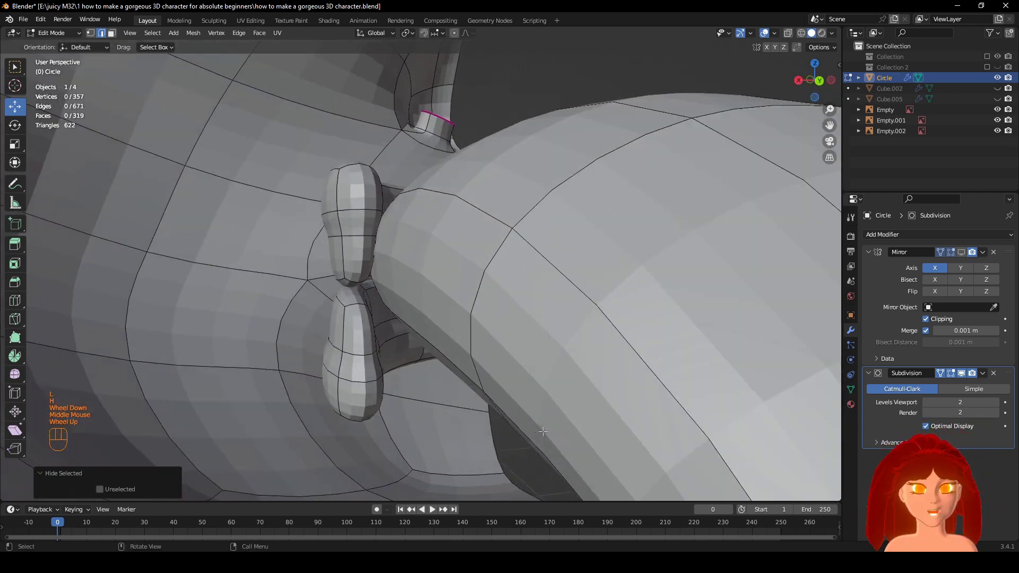
{"action": "scroll", "coordinate": [543, 432], "scroll_direction": "up", "scroll_amount": 1}
{"action": "left_click", "coordinate": [961, 373]}
{"action": "middle_click_drag", "start_coordinate": [492, 247], "coordinate": [508, 269]}
{"action": "scroll", "coordinate": [510, 287], "scroll_direction": "down", "scroll_amount": 2}
{"action": "scroll", "coordinate": [508, 270], "scroll_direction": "up", "scroll_amount": 1}
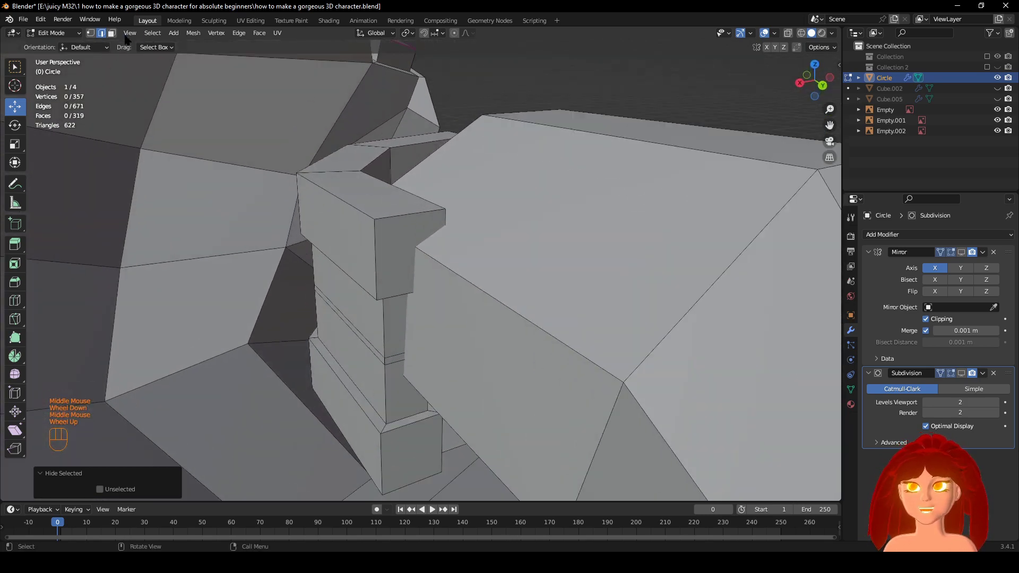
Select the single side face of the mouth cavity and move it 0.007737 m along X.
{"action": "left_click", "coordinate": [466, 340]}
{"action": "middle_click_drag", "start_coordinate": [466, 340], "coordinate": [479, 357]}
{"action": "left_click_drag", "start_coordinate": [441, 406], "coordinate": [402, 426]}
{"action": "middle_click_drag", "start_coordinate": [402, 419], "coordinate": [445, 438]}
Select the face loop around the front part of the mouth cavity and switch to vertex selection in wireframe display.
{"action": "key", "text": "z"}
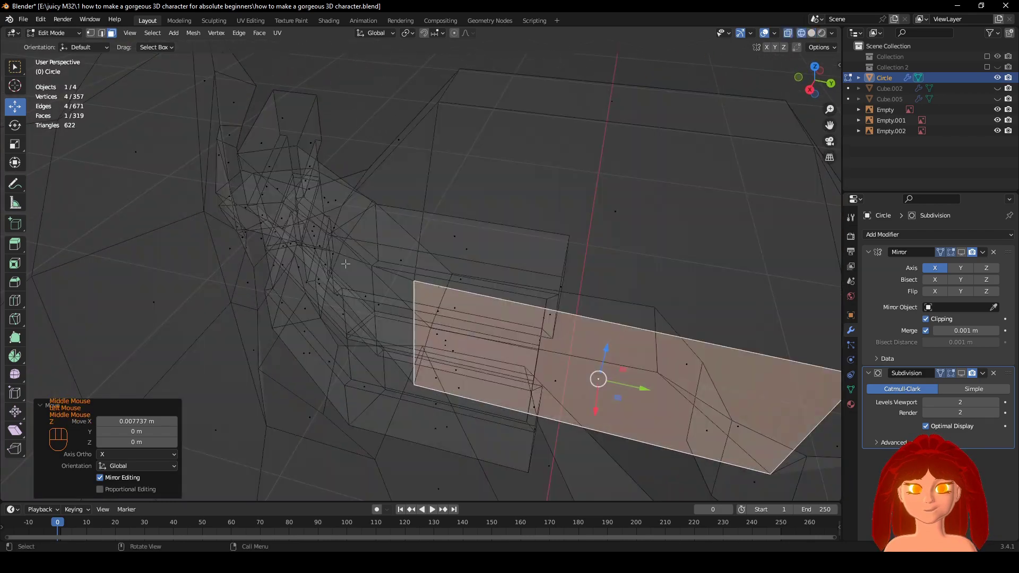
{"action": "mouse_move", "coordinate": [346, 310]}
{"action": "middle_mouse_down"}
{"action": "mouse_move", "coordinate": [344, 290]}
{"action": "mouse_move", "coordinate": [293, 325]}
{"action": "mouse_move", "coordinate": [319, 419]}
{"action": "middle_mouse_up"}
{"action": "key", "text": "z"}
{"action": "middle_click_drag", "start_coordinate": [438, 441], "coordinate": [372, 276]}
{"action": "mouse_move", "coordinate": [371, 276]}
{"action": "middle_mouse_down", "text": "shift"}
{"action": "mouse_move", "coordinate": [342, 201]}
{"action": "mouse_move", "coordinate": [362, 148]}
{"action": "middle_mouse_up", "text": "shift"}
{"action": "scroll", "coordinate": [343, 201], "scroll_direction": "up", "scroll_amount": 1}
{"action": "left_click", "coordinate": [342, 200], "text": "alt"}
{"action": "scroll", "coordinate": [303, 207], "scroll_direction": "up", "scroll_amount": 1}
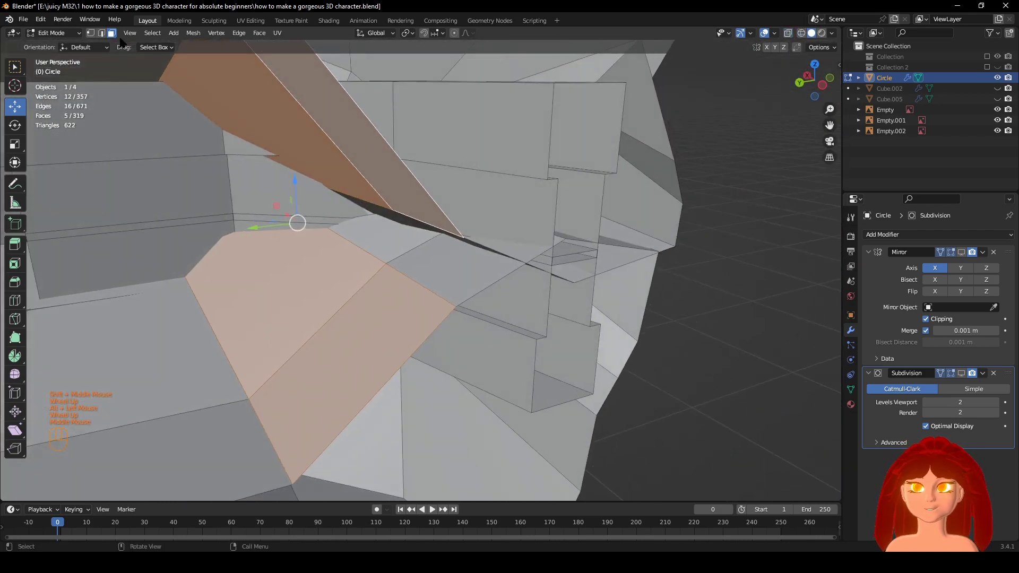
{"action": "left_click", "coordinate": [166, 114]}
{"action": "scroll", "coordinate": [297, 202], "scroll_direction": "down", "scroll_amount": 3}
{"action": "middle_click_drag", "start_coordinate": [297, 201], "coordinate": [318, 188]}
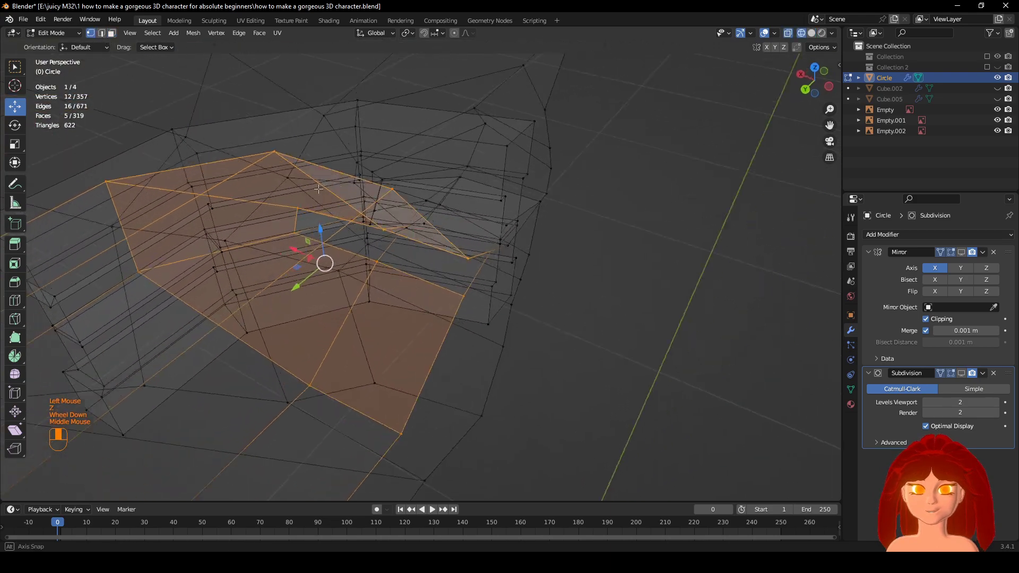
Select the two vertices of the edge at the front corner of the mouth cavity and move them 0.012676 m along X.
{"action": "middle_click_drag", "start_coordinate": [289, 219], "coordinate": [297, 216]}
{"action": "key", "text": "z"}
{"action": "scroll", "coordinate": [366, 212], "scroll_direction": "up", "scroll_amount": 1}
{"action": "middle_click_drag", "start_coordinate": [366, 212], "coordinate": [398, 186]}
{"action": "scroll", "coordinate": [406, 184], "scroll_direction": "up", "scroll_amount": 1}
{"action": "key", "text": "z"}
{"action": "middle_click_drag", "start_coordinate": [297, 183], "coordinate": [292, 178]}
{"action": "left_click", "coordinate": [269, 167]}
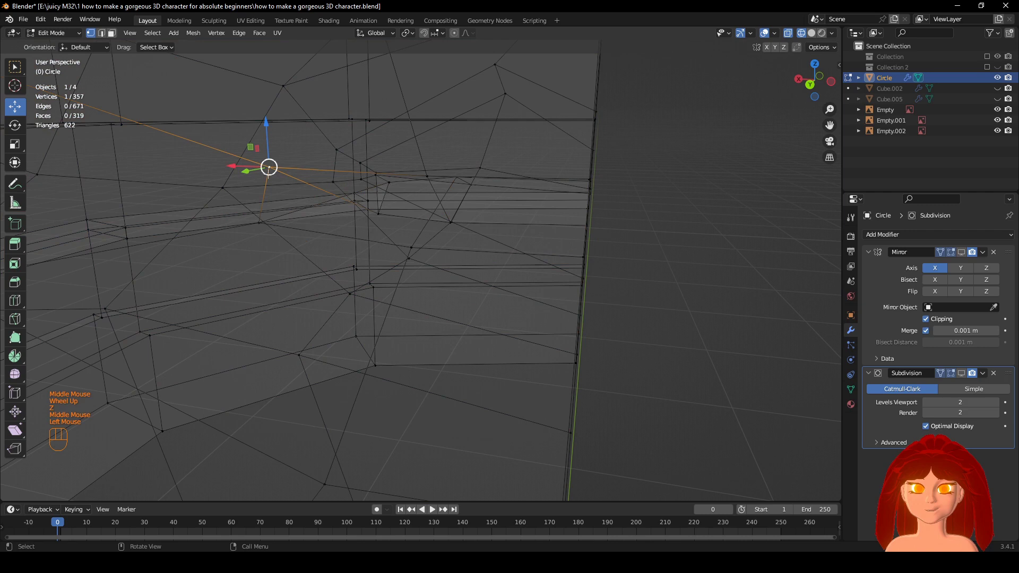
{"action": "left_click", "coordinate": [260, 227], "text": "shift"}
{"action": "middle_click_drag", "start_coordinate": [262, 227], "coordinate": [276, 255]}
{"action": "key", "text": "z"}
{"action": "scroll", "coordinate": [339, 244], "scroll_direction": "down", "scroll_amount": 1}
{"action": "middle_click_drag", "start_coordinate": [339, 244], "coordinate": [498, 247]}
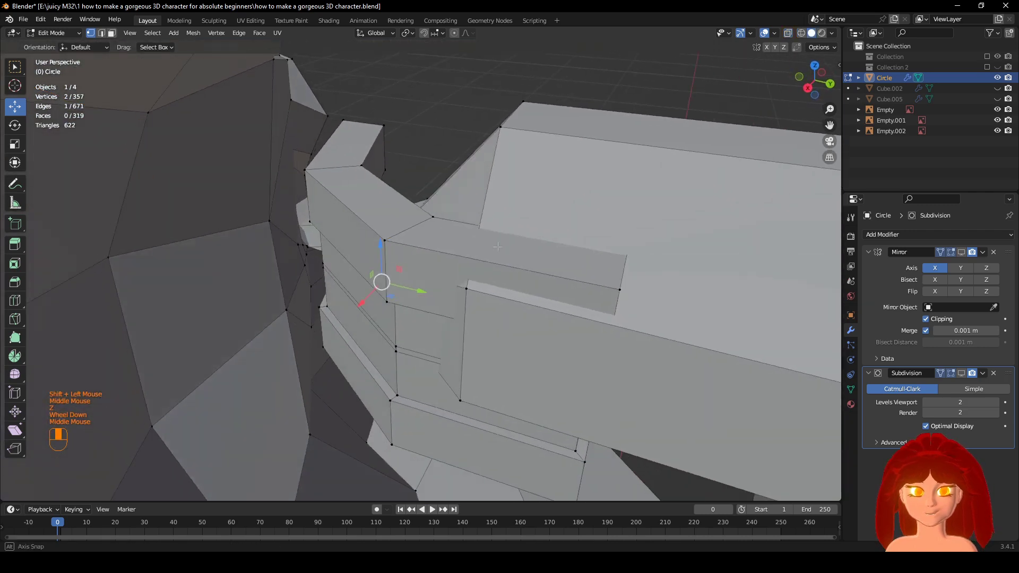
{"action": "left_click_drag", "start_coordinate": [316, 315], "coordinate": [318, 314]}
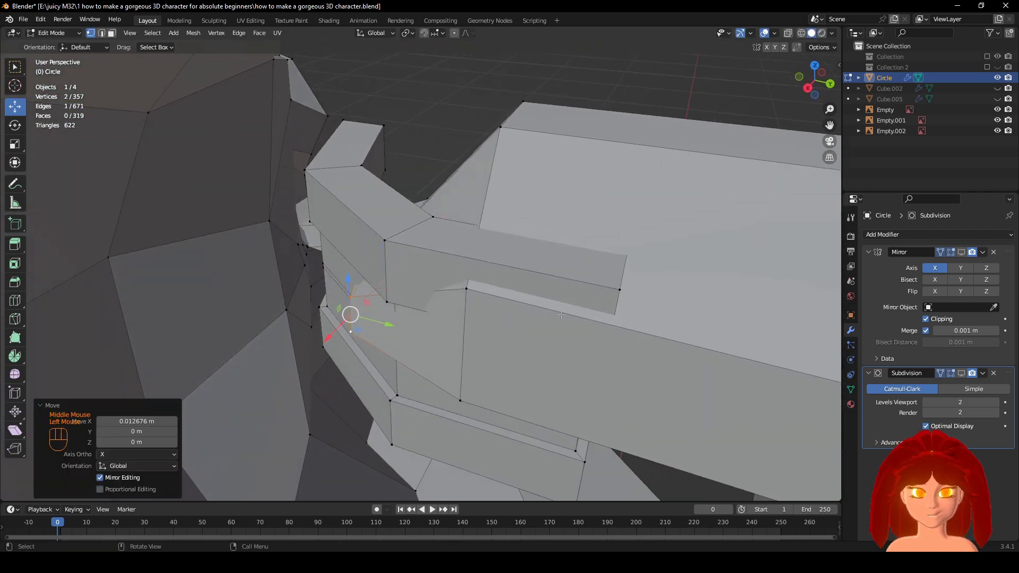
Preview the moved corner edge with subdivision and, with subdivision off again, scale the edge by 2.572 along Z.
{"action": "left_click", "coordinate": [961, 373]}
{"action": "middle_click_drag", "start_coordinate": [530, 298], "coordinate": [560, 306]}
{"action": "scroll", "coordinate": [549, 307], "scroll_direction": "up", "scroll_amount": 2}
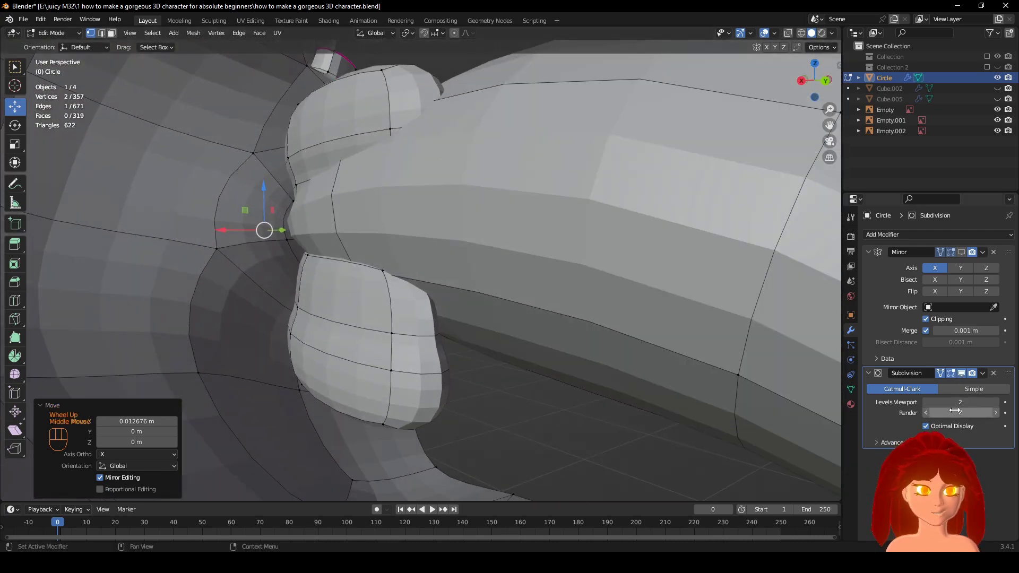
{"action": "left_click", "coordinate": [961, 374]}
{"action": "scroll", "coordinate": [696, 300], "scroll_direction": "down", "scroll_amount": 2}
{"action": "middle_click_drag", "start_coordinate": [695, 300], "coordinate": [706, 312]}
{"action": "scroll", "coordinate": [701, 305], "scroll_direction": "up", "scroll_amount": 1}
{"action": "key", "text": "s"}
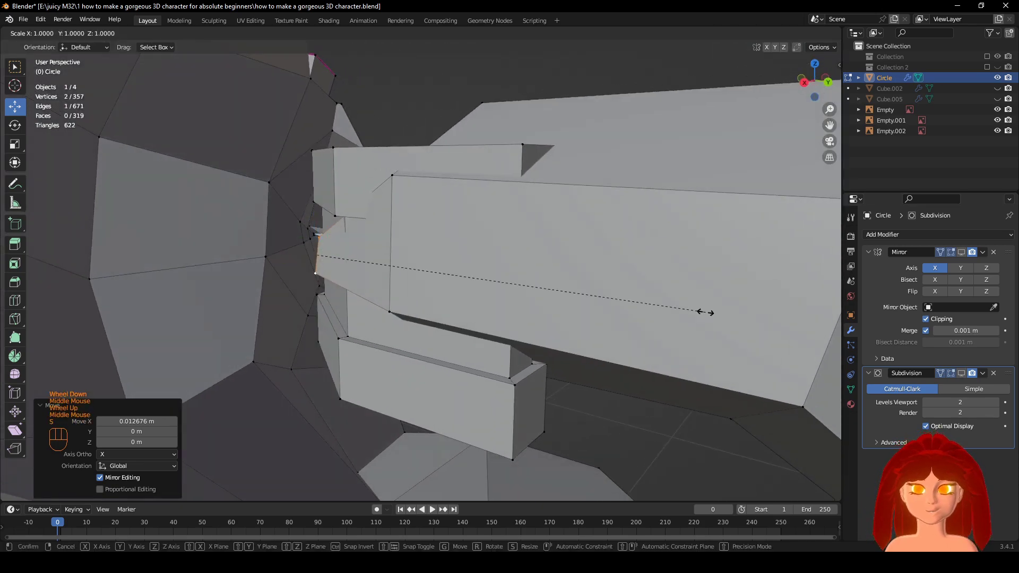
{"action": "middle_click_drag", "start_coordinate": [396, 201], "coordinate": [419, 254]}
{"action": "scroll", "coordinate": [419, 255], "scroll_direction": "down", "scroll_amount": 1}
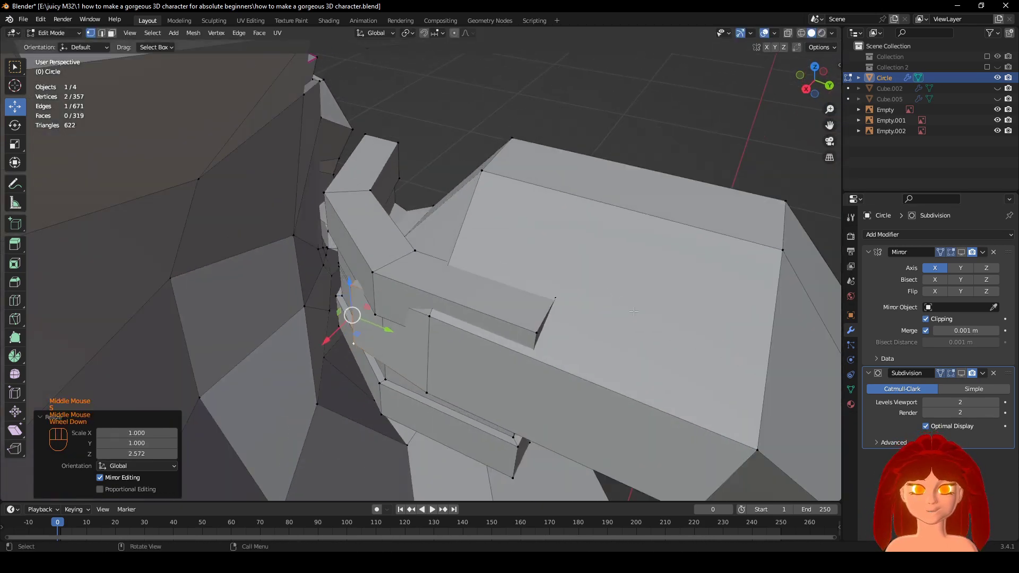
{"action": "middle_click_drag", "start_coordinate": [509, 318], "coordinate": [419, 255], "text": "shift"}
{"action": "scroll", "coordinate": [493, 276], "scroll_direction": "down", "scroll_amount": 1}
{"action": "middle_click_drag", "start_coordinate": [514, 278], "coordinate": [369, 264]}
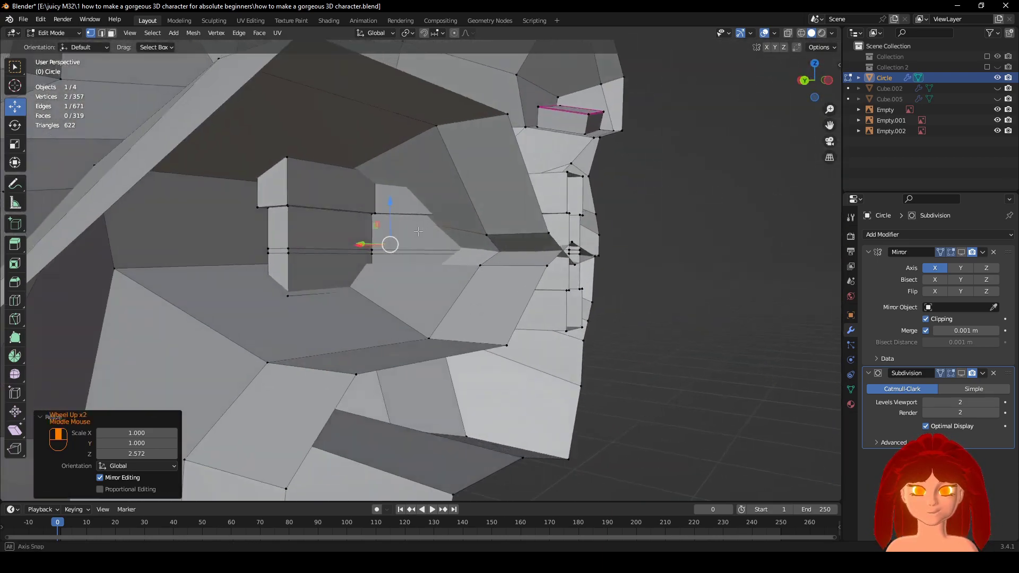
Reposition a single vertex inside the mouth in the cutaway view.
{"action": "middle_click_drag", "start_coordinate": [418, 231], "coordinate": [268, 252]}
{"action": "scroll", "coordinate": [425, 281], "scroll_direction": "up", "scroll_amount": 1}
{"action": "left_click", "coordinate": [320, 241]}
{"action": "left_click", "coordinate": [272, 280]}
{"action": "scroll", "coordinate": [281, 279], "scroll_direction": "up", "scroll_amount": 1}
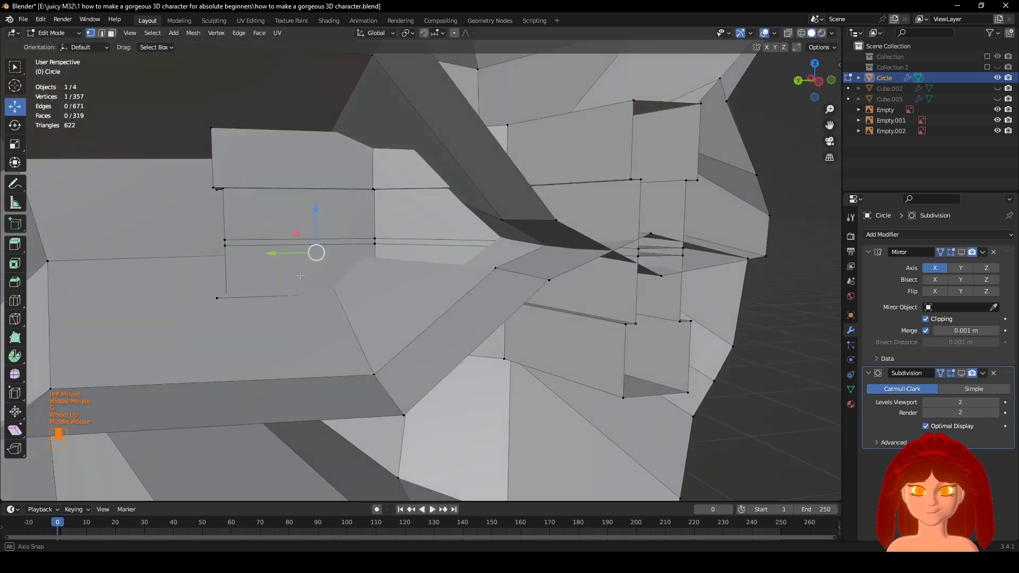
{"action": "middle_click_drag", "start_coordinate": [318, 277], "coordinate": [554, 269]}
Scale the edge loop at the front of the mouth cavity by 3.219 along Z with subdivision displayed.
{"action": "scroll", "coordinate": [557, 270], "scroll_direction": "down", "scroll_amount": 1}
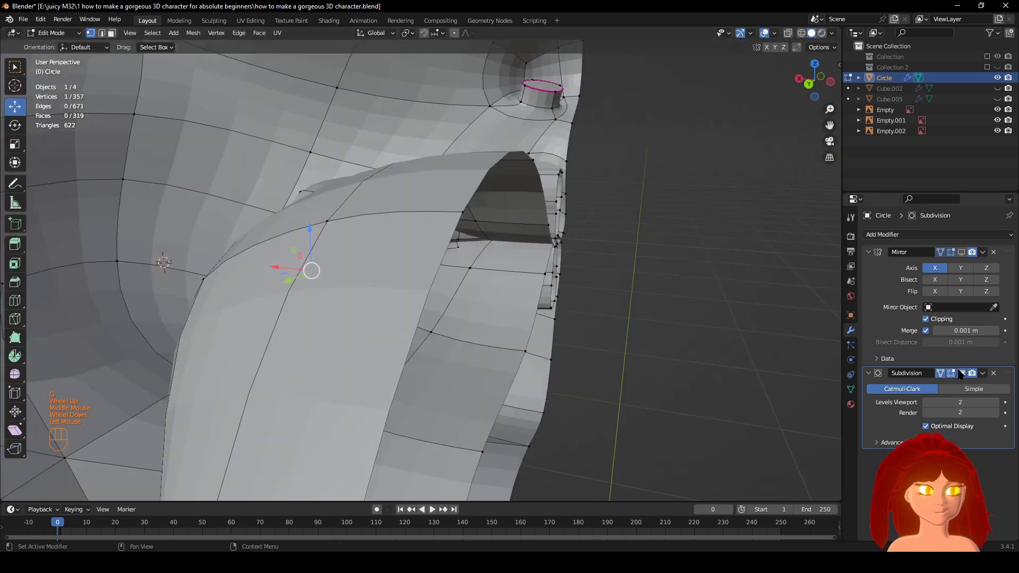
{"action": "middle_click_drag", "start_coordinate": [594, 324], "coordinate": [513, 297]}
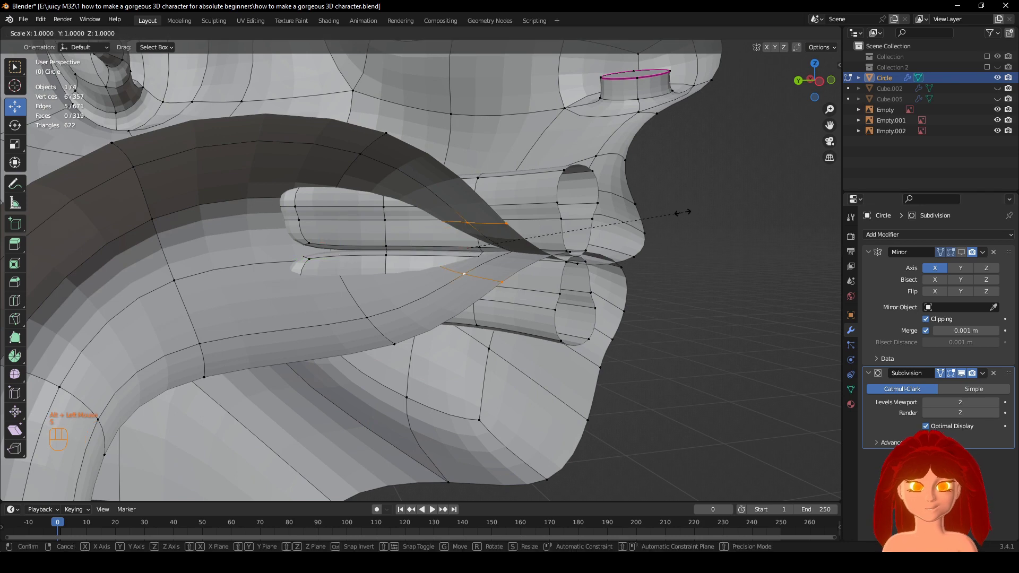
{"action": "left_click", "coordinate": [210, 199]}
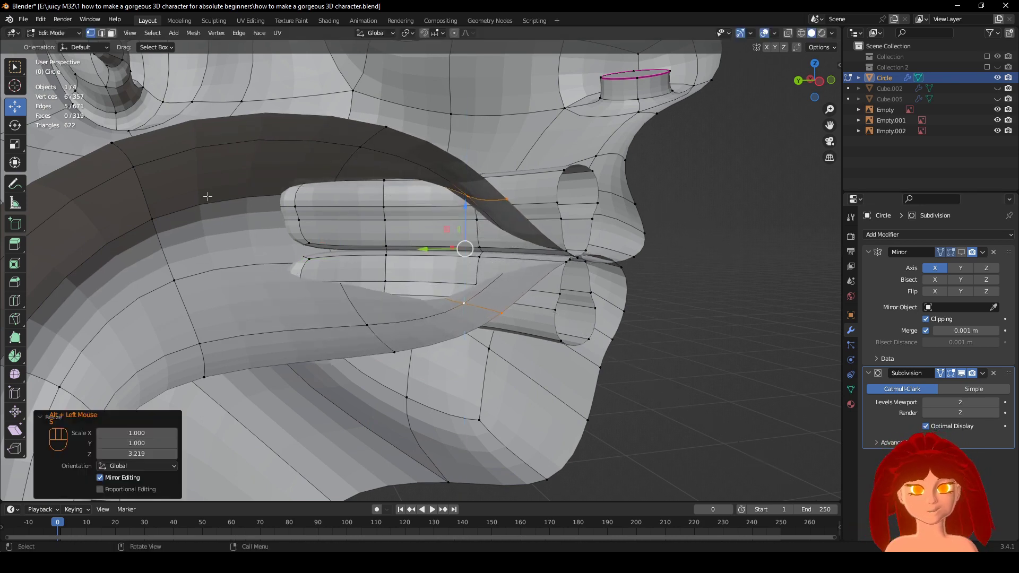
{"action": "middle_click_drag", "start_coordinate": [208, 197], "coordinate": [181, 204]}
Turn off the subdivision display and scale the same front edge loop along Z once more.
{"action": "left_click", "coordinate": [961, 373]}
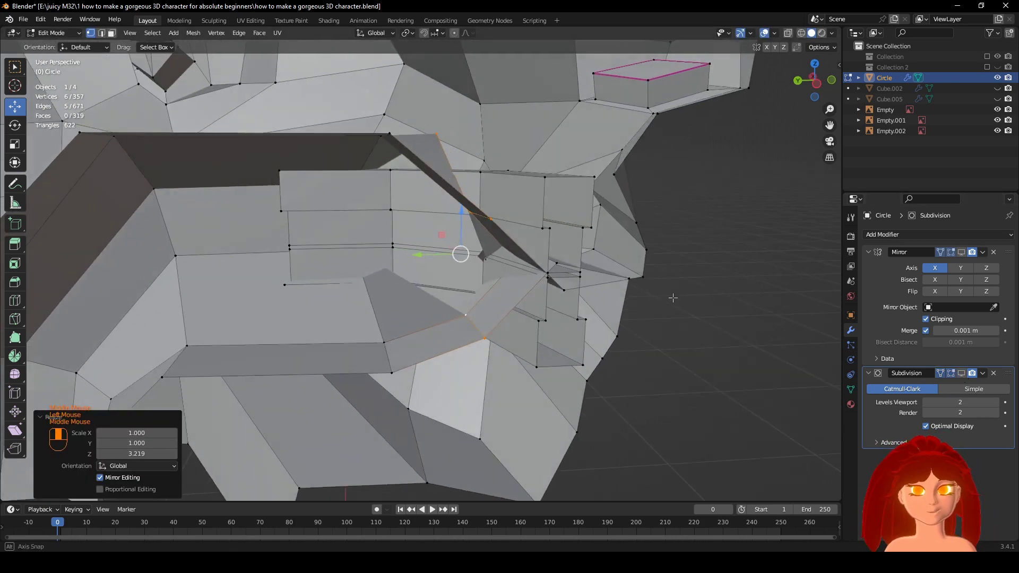
{"action": "key", "text": "s"}
{"action": "key", "text": "z"}
{"action": "left_click", "coordinate": [645, 291]}
Apply Shrink/Fatten with an offset of 0.007 m to a single vertex at the mouth cavity's upper corner.
{"action": "middle_click_drag", "start_coordinate": [645, 290], "coordinate": [390, 180]}
{"action": "key", "text": "alt+s"}
{"action": "left_click", "coordinate": [632, 253]}
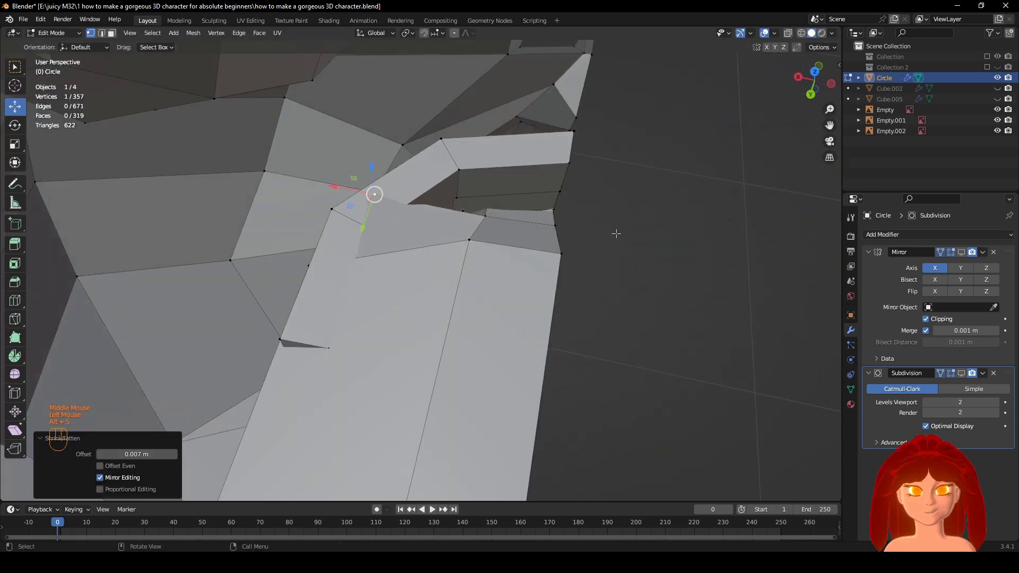
Select the front edge loop of the mouth cavity and examine its position in wireframe and solid display.
{"action": "mouse_move", "coordinate": [632, 253]}
{"action": "middle_mouse_down"}
{"action": "mouse_move", "coordinate": [507, 194]}
{"action": "mouse_move", "coordinate": [513, 183]}
{"action": "middle_mouse_up"}
{"action": "left_click", "coordinate": [474, 237], "text": "alt"}
{"action": "middle_click_drag", "start_coordinate": [474, 237], "coordinate": [522, 215]}
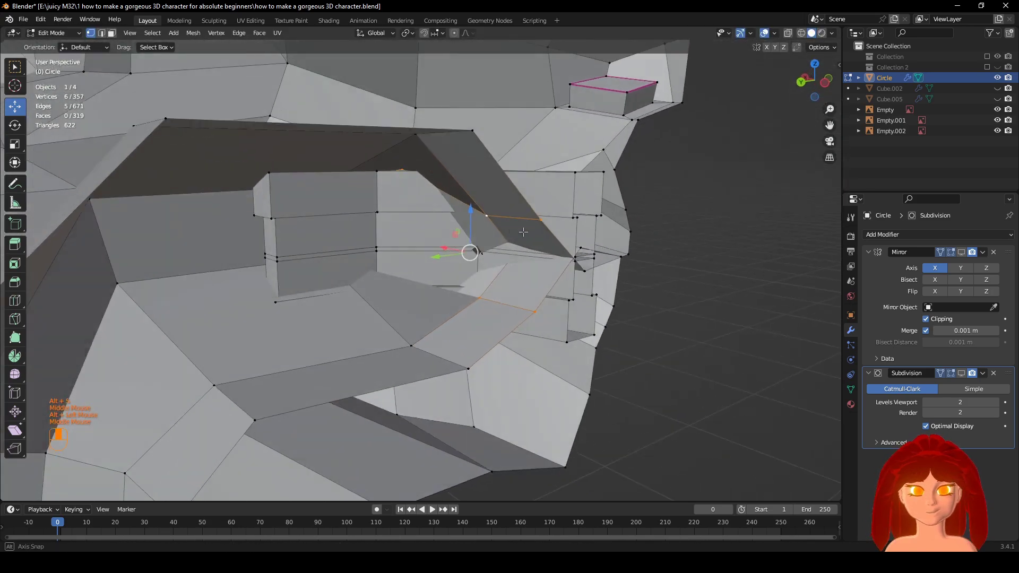
{"action": "key", "text": "z"}
{"action": "mouse_move", "coordinate": [418, 245]}
{"action": "middle_mouse_down"}
{"action": "mouse_move", "coordinate": [428, 240]}
{"action": "mouse_move", "coordinate": [485, 279]}
{"action": "middle_mouse_up"}
{"action": "key", "text": "z"}
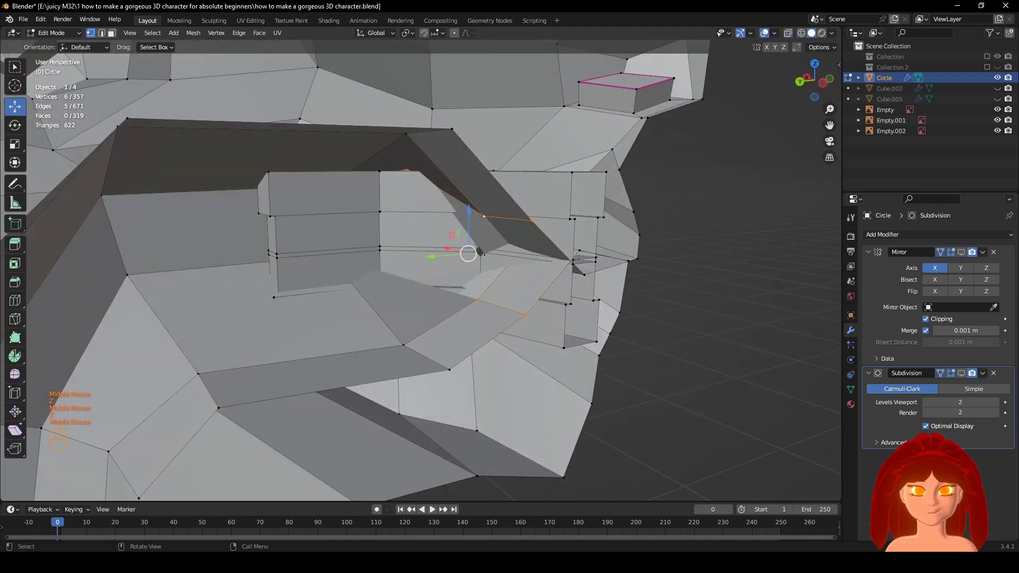
Shift the vertical edge at the front of the mouth cavity's side wall and scale it by 1.249.
{"action": "left_click", "coordinate": [355, 290]}
{"action": "middle_click_drag", "start_coordinate": [355, 290], "coordinate": [443, 287]}
{"action": "key", "text": "z"}
{"action": "left_click", "coordinate": [405, 226]}
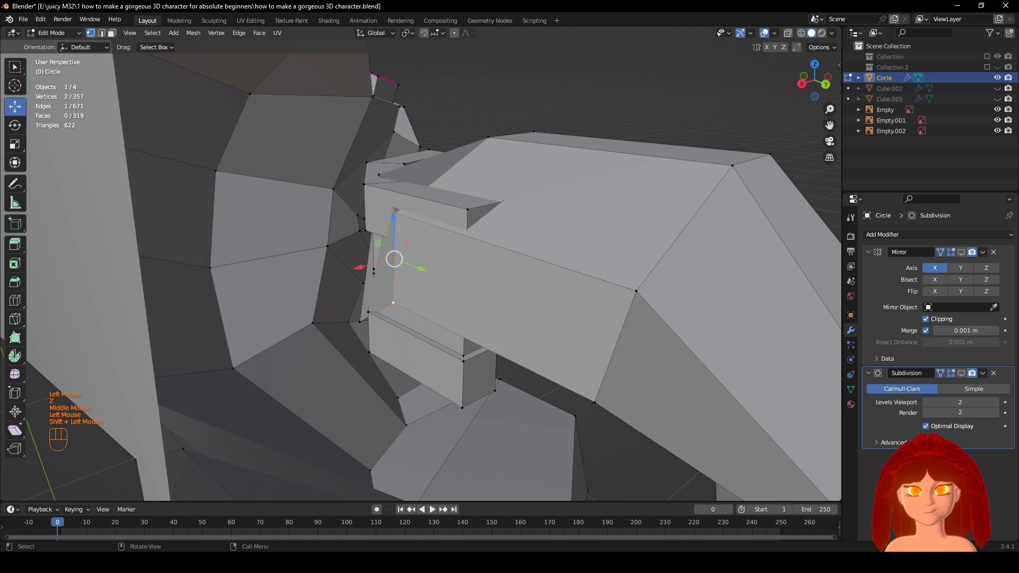
{"action": "left_click_drag", "start_coordinate": [398, 240], "coordinate": [398, 239]}
{"action": "middle_click_drag", "start_coordinate": [398, 239], "coordinate": [503, 237]}
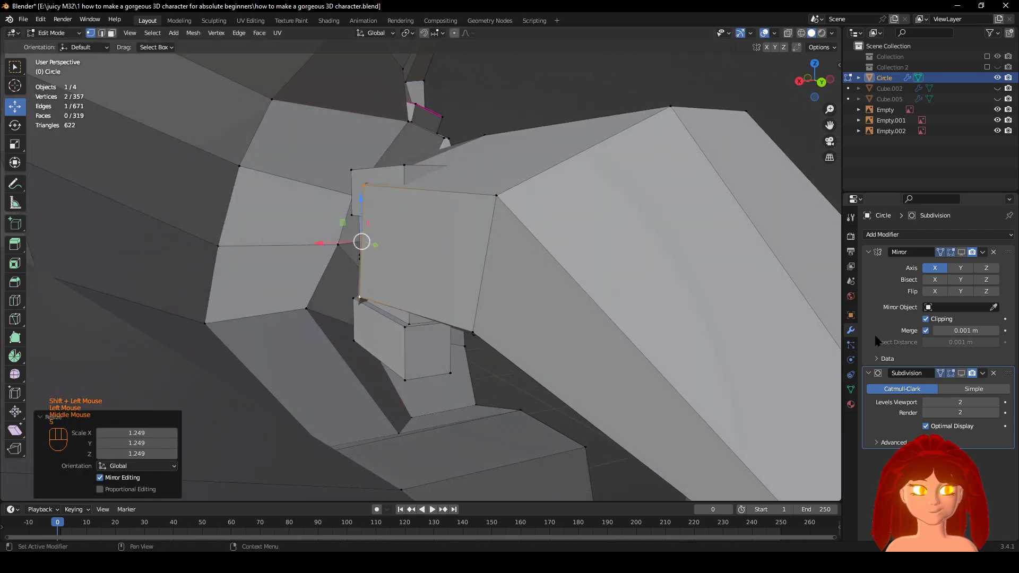
Turn on the subdivision display and move the face loop around the middle of the mouth cavity -0.005099 m along Z.
{"action": "left_click", "coordinate": [961, 373]}
{"action": "middle_click_drag", "start_coordinate": [319, 249], "coordinate": [455, 284]}
{"action": "left_click", "coordinate": [323, 272]}
{"action": "scroll", "coordinate": [323, 272], "scroll_direction": "down", "scroll_amount": 2}
{"action": "key", "text": "ctrl+KP_3"}
{"action": "left_click", "coordinate": [372, 309], "text": "alt"}
{"action": "middle_click_drag", "start_coordinate": [366, 310], "coordinate": [353, 313]}
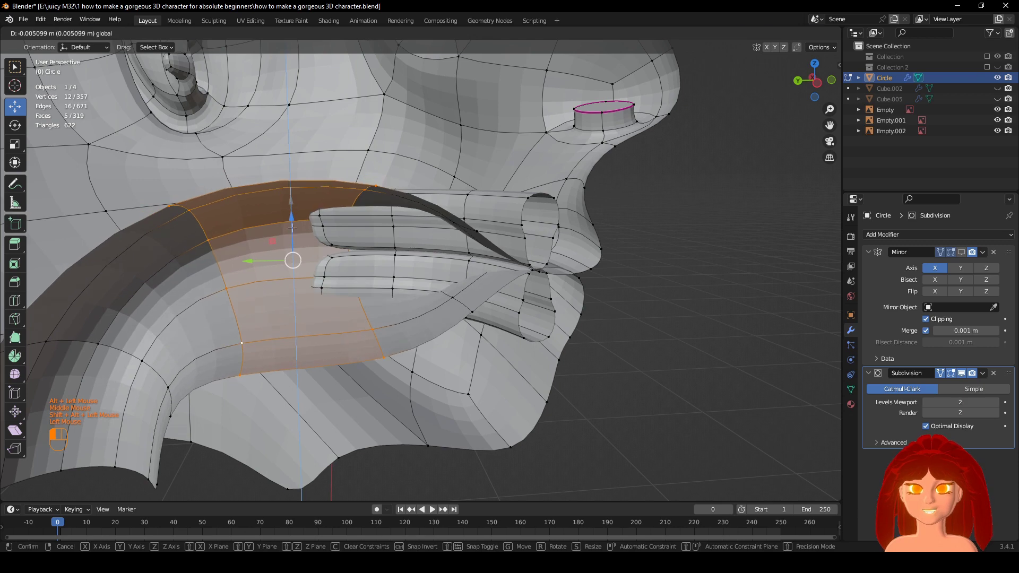
{"action": "left_click_drag", "start_coordinate": [292, 228], "coordinate": [292, 227]}
Move the same mouth cavity face loop a further -0.001017 m along Z and check it in the orthographic views.
{"action": "middle_click_drag", "start_coordinate": [292, 227], "coordinate": [444, 262]}
{"action": "key", "text": "ctrl+KP_3"}
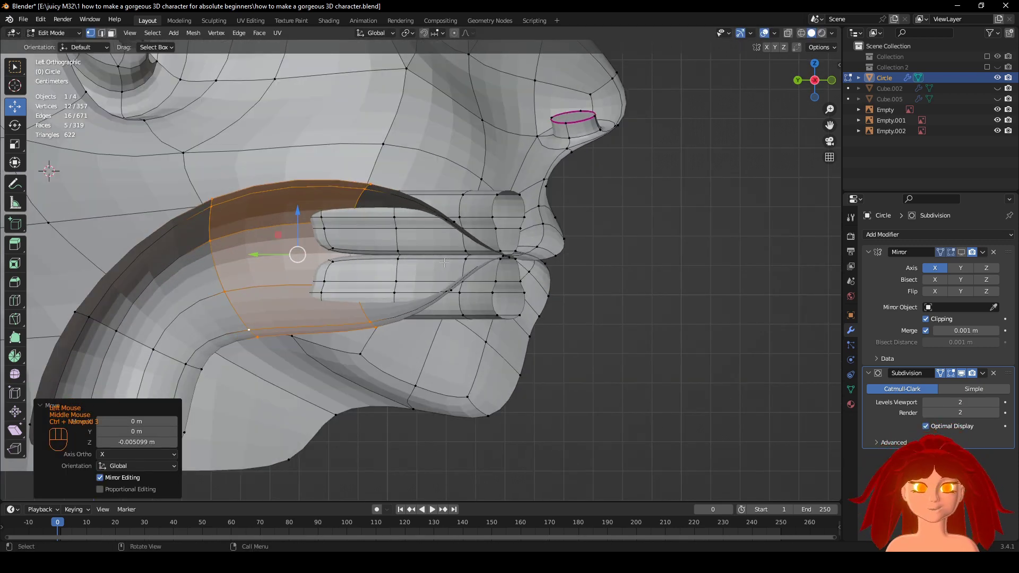
{"action": "middle_click_drag", "start_coordinate": [456, 263], "coordinate": [390, 274]}
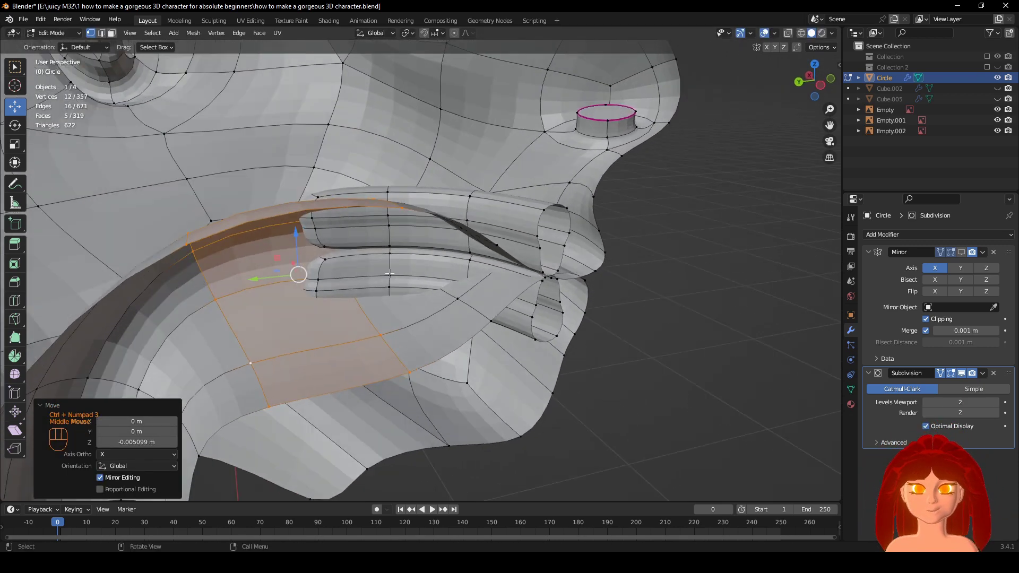
{"action": "key", "text": "ctrl+KP_1"}
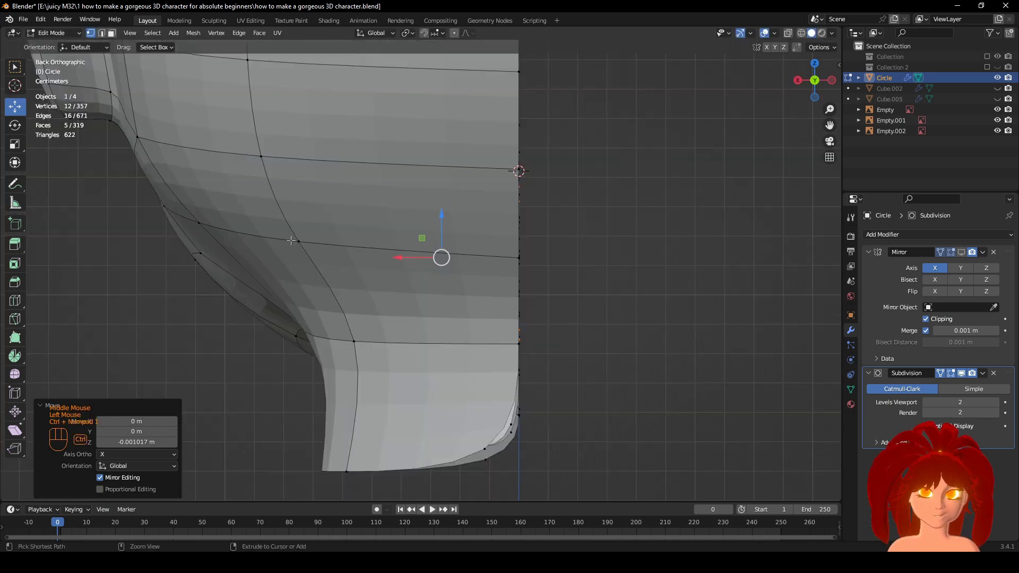
{"action": "key", "text": "ctrl+KP_3"}
Examine how the mouth cavity encloses the ring pieces, with and without the subdivision display.
{"action": "scroll", "coordinate": [291, 240], "scroll_direction": "down", "scroll_amount": 2}
{"action": "middle_click_drag", "start_coordinate": [291, 240], "coordinate": [329, 245]}
{"action": "middle_click_drag", "start_coordinate": [609, 364], "coordinate": [751, 403]}
{"action": "middle_click_drag", "start_coordinate": [720, 368], "coordinate": [563, 370]}
{"action": "scroll", "coordinate": [562, 369], "scroll_direction": "up", "scroll_amount": 2}
{"action": "middle_click_drag", "start_coordinate": [563, 369], "coordinate": [780, 412]}
{"action": "scroll", "coordinate": [780, 412], "scroll_direction": "down", "scroll_amount": 1}
{"action": "scroll", "coordinate": [552, 335], "scroll_direction": "up", "scroll_amount": 2}
{"action": "middle_click_drag", "start_coordinate": [551, 335], "coordinate": [524, 299]}
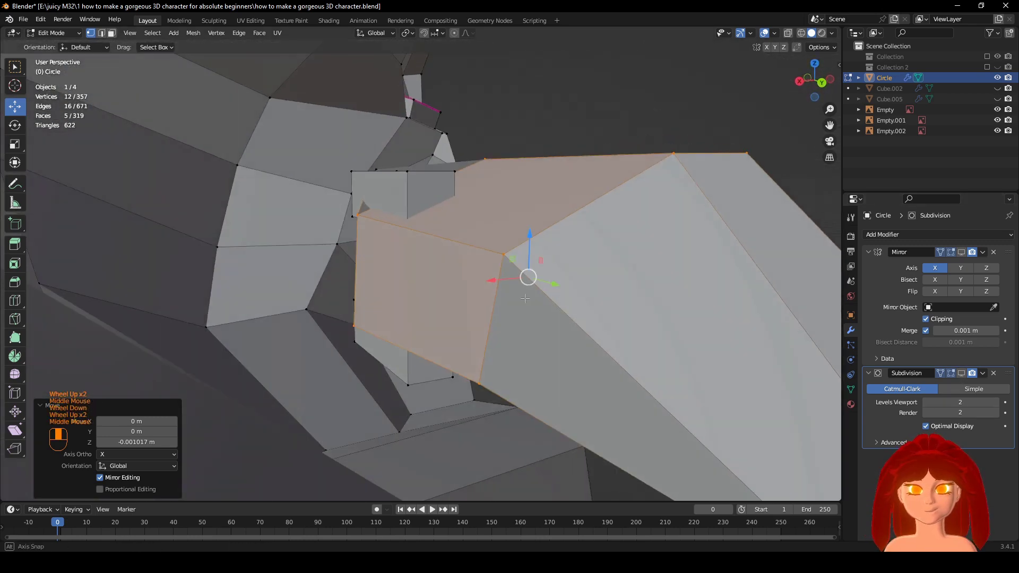
{"action": "left_click", "coordinate": [962, 373]}
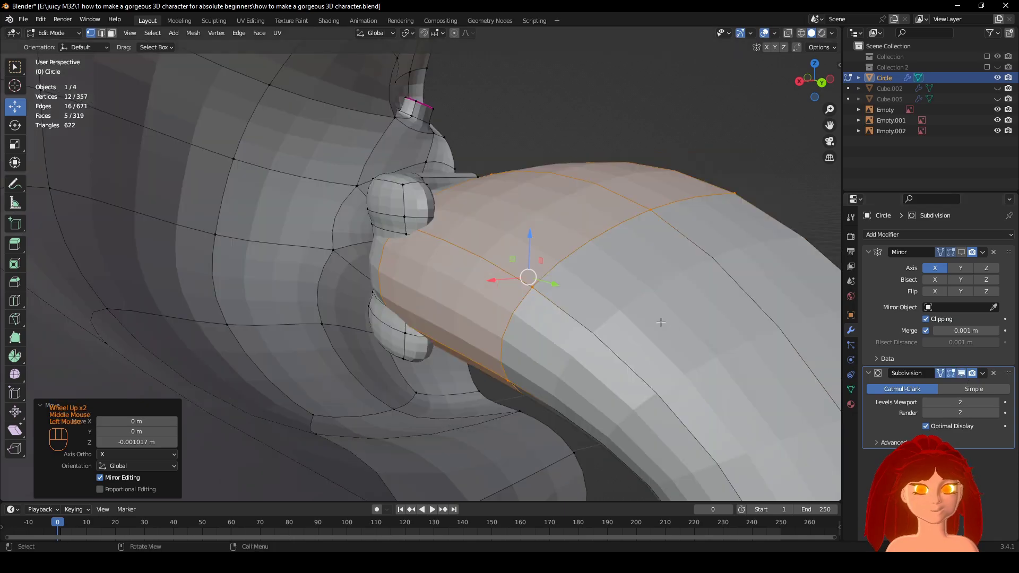
Delete the faces along the top of the upper ring piece and along the bottom of the lower ring piece.
{"action": "middle_click_drag", "start_coordinate": [610, 329], "coordinate": [569, 357]}
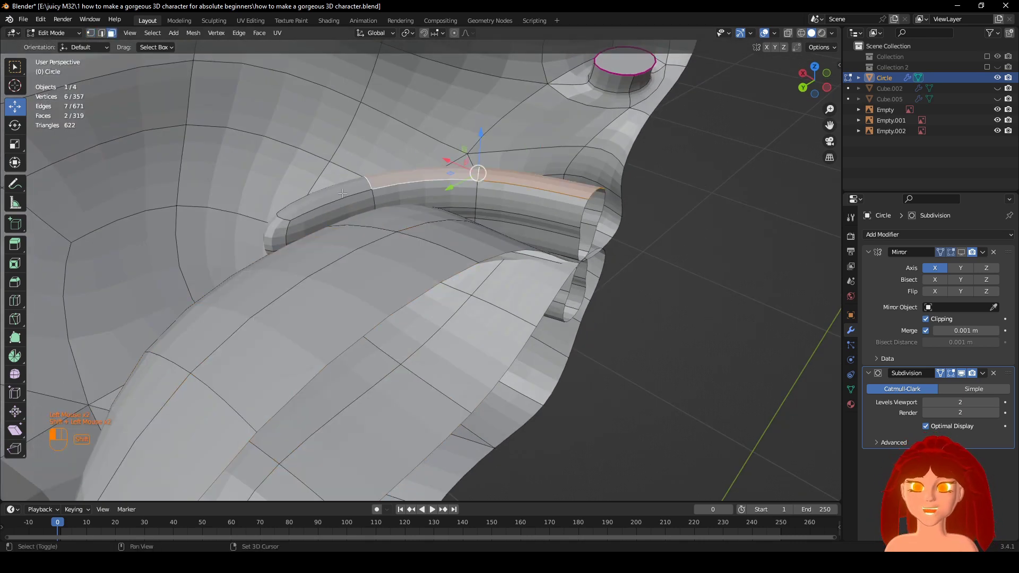
{"action": "middle_click_drag", "start_coordinate": [342, 194], "coordinate": [539, 292]}
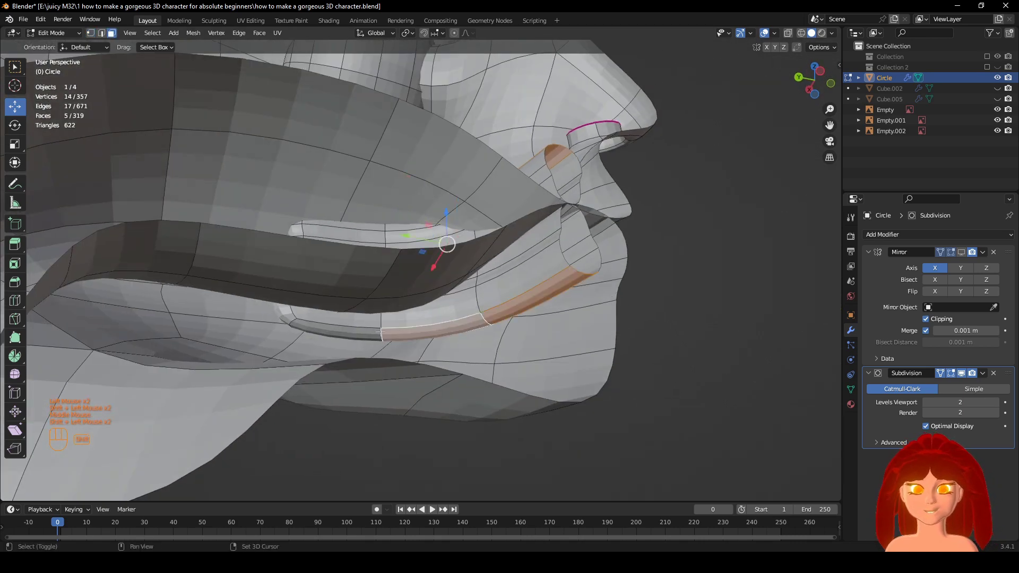
{"action": "key", "text": "x"}
{"action": "left_click", "coordinate": [651, 354]}
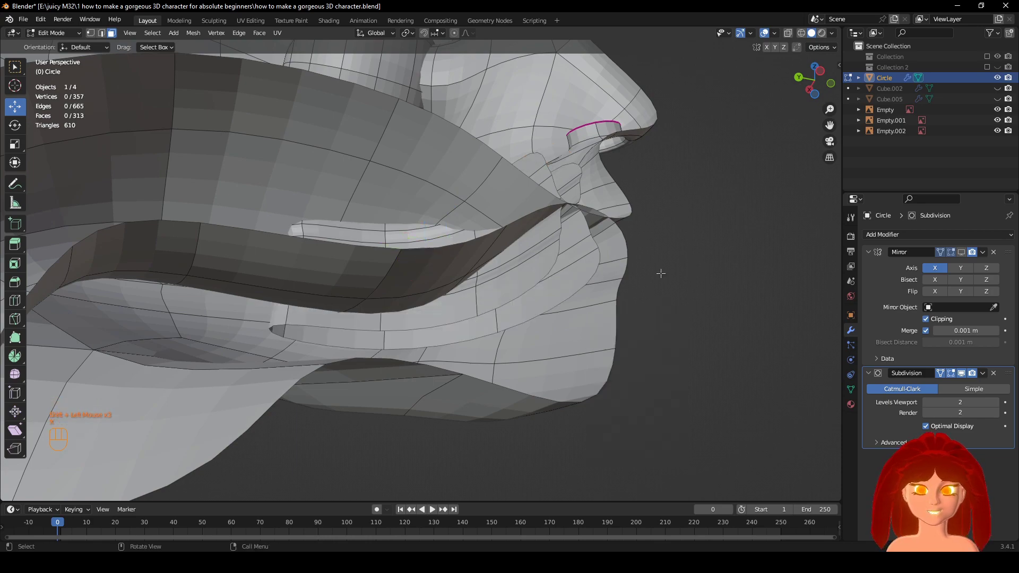
Save the file and turn off the Subdivision modifier's viewport display.
{"action": "middle_click_drag", "start_coordinate": [661, 274], "coordinate": [518, 243]}
{"action": "key", "text": "ctrl+s"}
{"action": "left_click", "coordinate": [960, 373]}
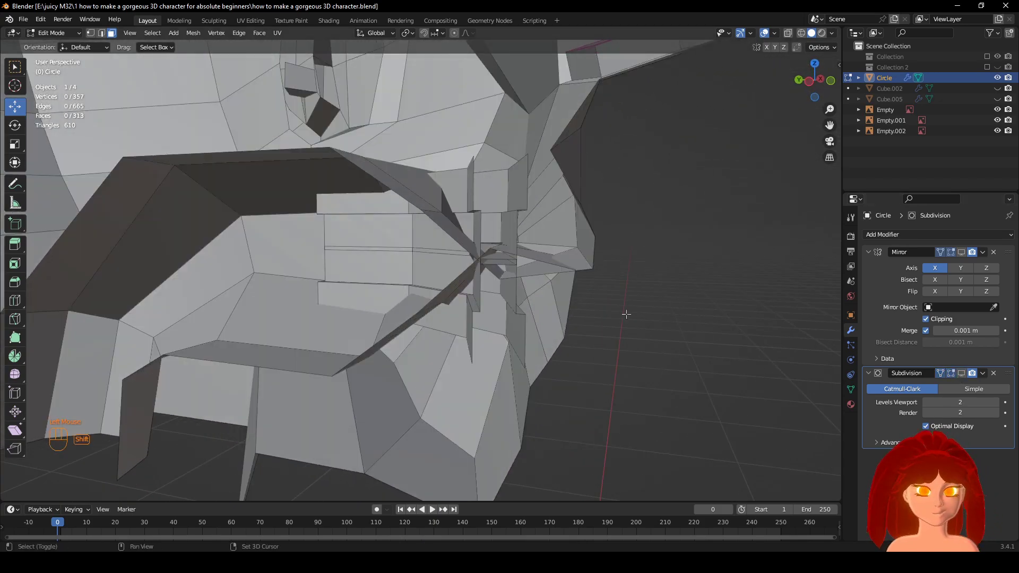
{"action": "middle_click_drag", "start_coordinate": [626, 314], "coordinate": [504, 373], "text": "shift"}
Select the linked ring pieces with the Seam delimiter and reveal the hidden box, keeping everything selected.
{"action": "key", "text": "l"}
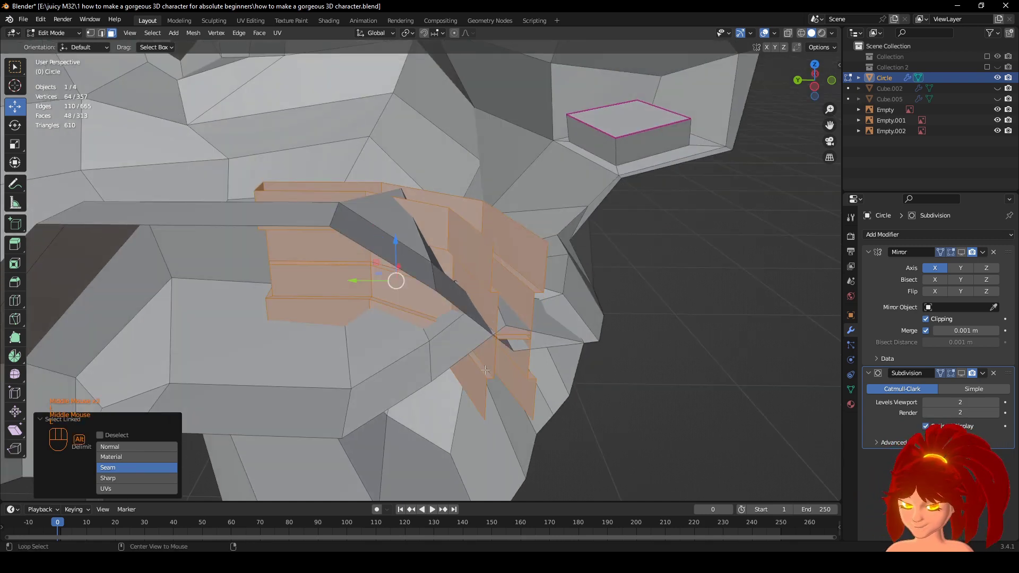
{"action": "scroll", "coordinate": [457, 361], "scroll_direction": "down", "scroll_amount": 2}
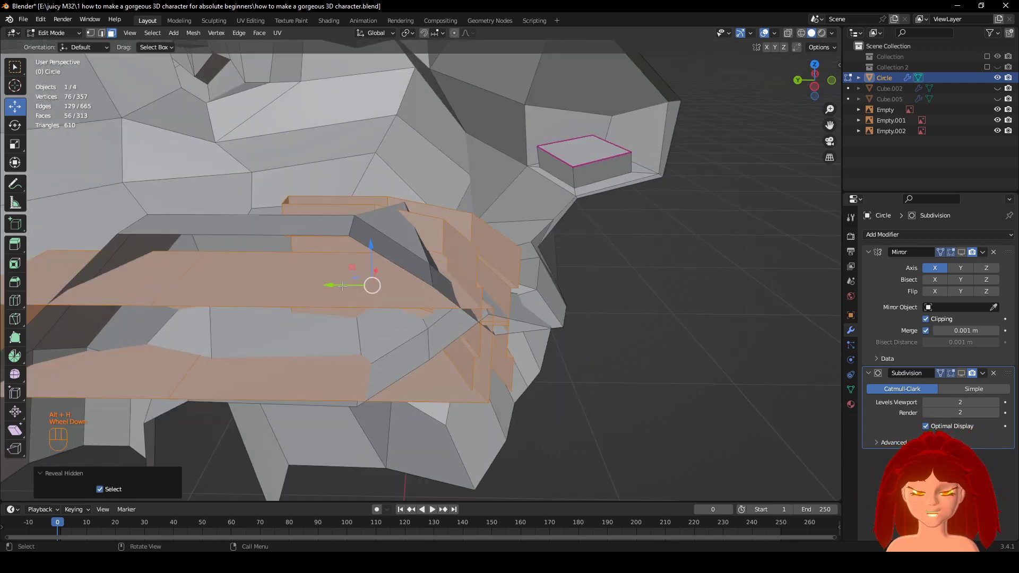
{"action": "key", "text": "KP_Decimal"}
{"action": "scroll", "coordinate": [404, 289], "scroll_direction": "up", "scroll_amount": 2}
{"action": "middle_click_drag", "start_coordinate": [504, 297], "coordinate": [457, 281], "text": "shift"}
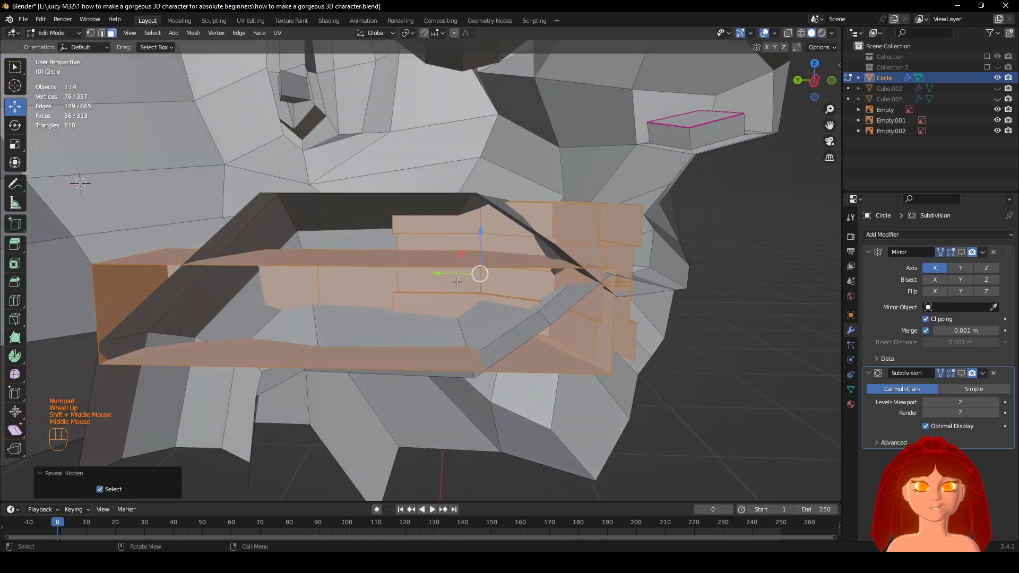
Nudge the selected ring pieces and box about 0.0036 m along the Y axis.
{"action": "left_click_drag", "start_coordinate": [427, 271], "coordinate": [428, 270]}
{"action": "middle_click_drag", "start_coordinate": [552, 297], "coordinate": [530, 321]}
{"action": "middle_click_drag", "start_coordinate": [530, 321], "coordinate": [454, 410], "text": "shift"}
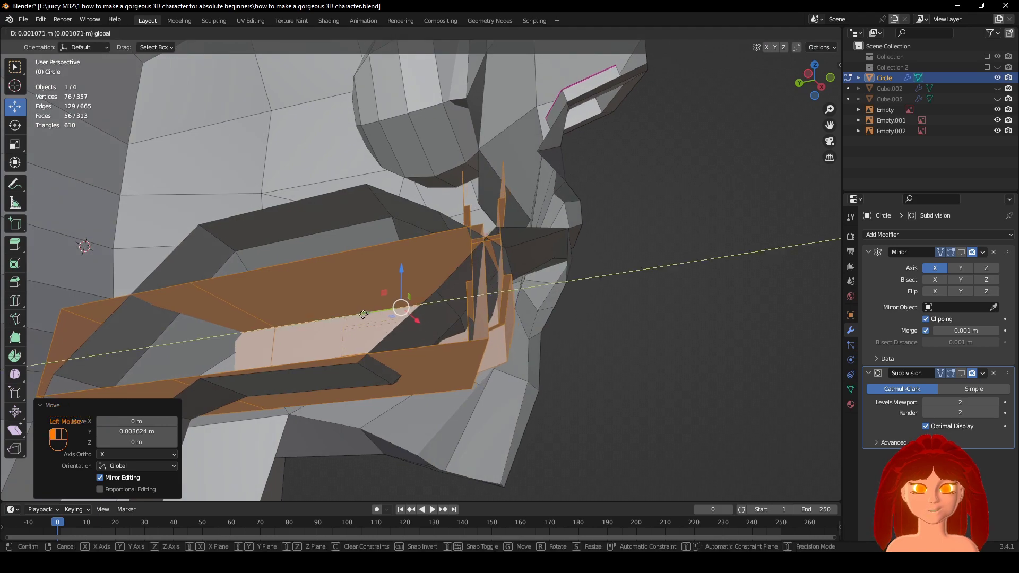
{"action": "left_click_drag", "start_coordinate": [364, 314], "coordinate": [364, 315]}
{"action": "middle_click_drag", "start_coordinate": [363, 314], "coordinate": [449, 383]}
{"action": "key", "text": "ctrl+z"}
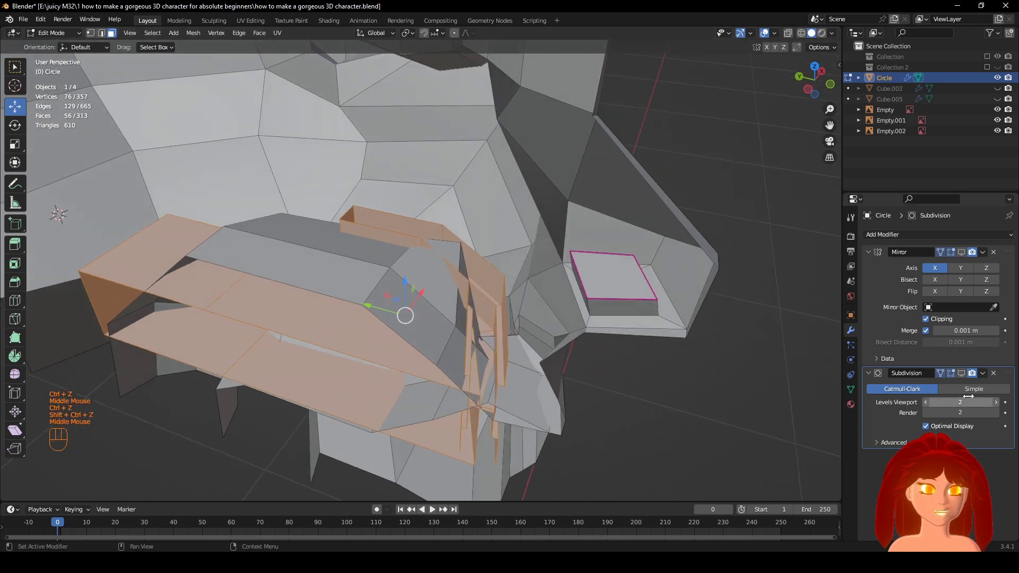
Hide the box inside the mouth cavity and turn on the Subdivision modifier's viewport display.
{"action": "middle_click_drag", "start_coordinate": [489, 147], "coordinate": [297, 313]}
{"action": "scroll", "coordinate": [436, 202], "scroll_direction": "up", "scroll_amount": 2}
{"action": "left_click", "coordinate": [279, 323]}
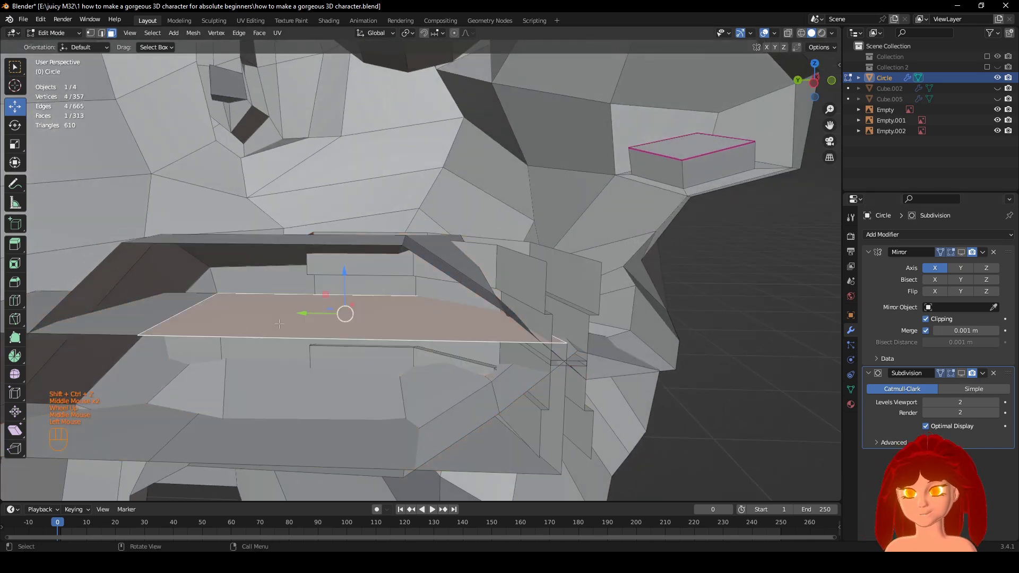
{"action": "key", "text": "h"}
{"action": "middle_click_drag", "start_coordinate": [183, 320], "coordinate": [483, 396]}
{"action": "scroll", "coordinate": [345, 366], "scroll_direction": "down", "scroll_amount": 1}
{"action": "middle_click_drag", "start_coordinate": [491, 395], "coordinate": [536, 379], "text": "shift"}
{"action": "scroll", "coordinate": [537, 379], "scroll_direction": "down", "scroll_amount": 1}
{"action": "left_click", "coordinate": [961, 374]}
Examine how the smoothed mouth cavity wall sits against the ring pieces near the mouth corner.
{"action": "mouse_move", "coordinate": [750, 376]}
{"action": "middle_mouse_down"}
{"action": "mouse_move", "coordinate": [690, 371]}
{"action": "mouse_move", "coordinate": [796, 374]}
{"action": "mouse_move", "coordinate": [737, 367]}
{"action": "middle_mouse_up"}
{"action": "middle_click_drag", "start_coordinate": [682, 414], "coordinate": [724, 407]}
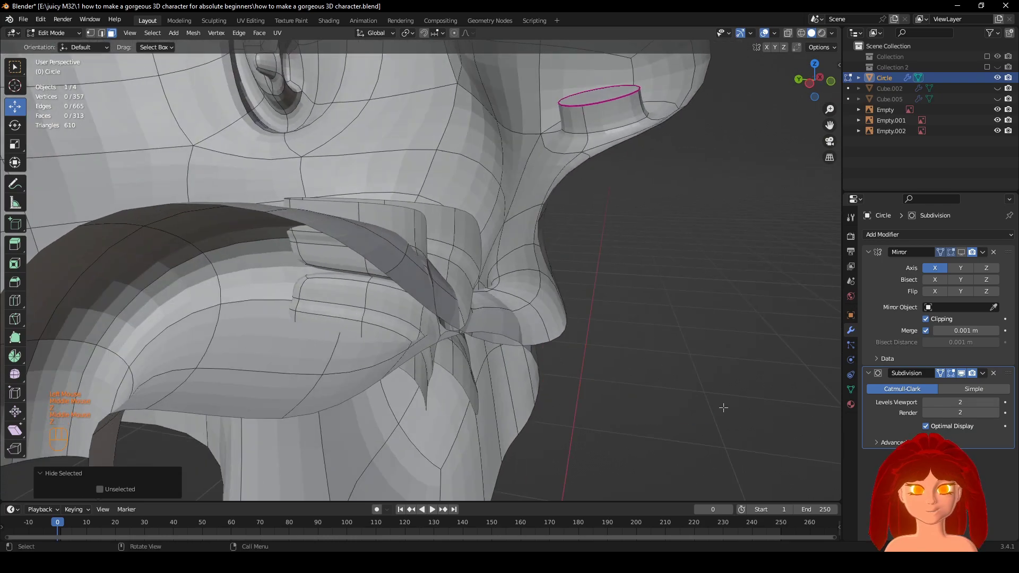
{"action": "mouse_move", "coordinate": [662, 371]}
{"action": "middle_mouse_down"}
{"action": "mouse_move", "coordinate": [619, 375]}
{"action": "mouse_move", "coordinate": [677, 359]}
{"action": "mouse_move", "coordinate": [670, 384]}
{"action": "mouse_move", "coordinate": [636, 382]}
{"action": "mouse_move", "coordinate": [665, 383]}
{"action": "middle_mouse_up"}
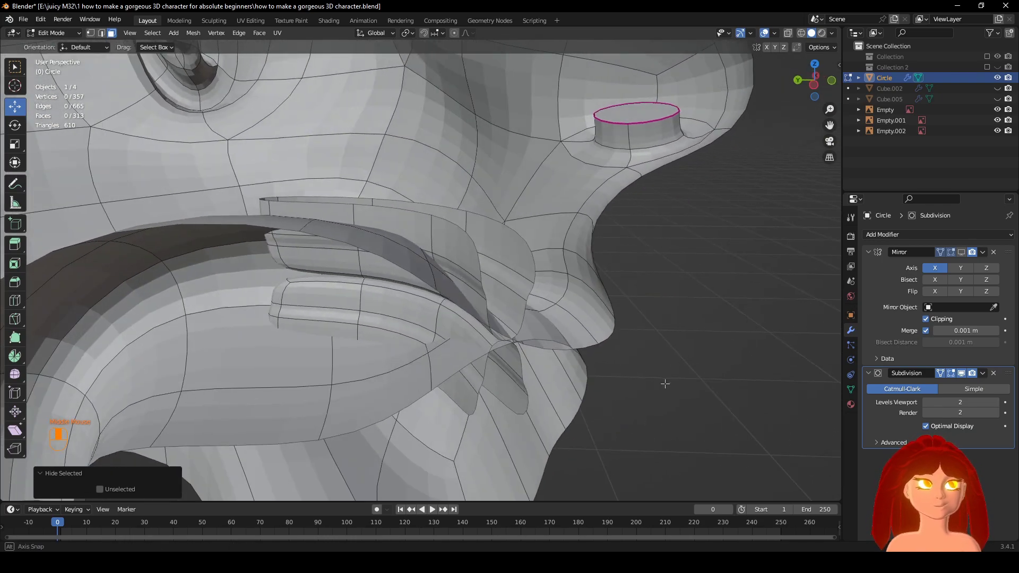
{"action": "left_click", "coordinate": [831, 33]}
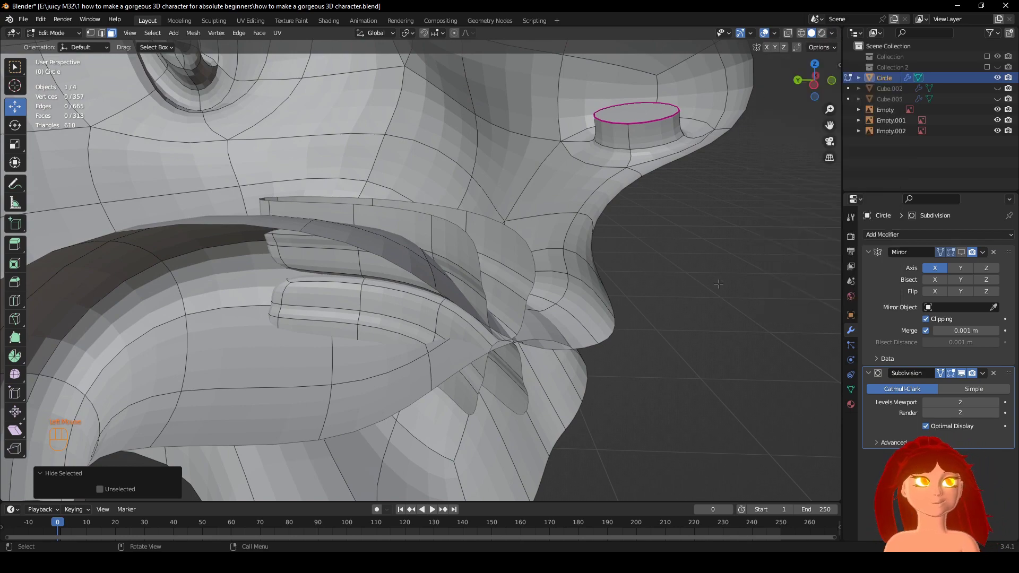
{"action": "mouse_move", "coordinate": [718, 284]}
{"action": "middle_mouse_down"}
{"action": "mouse_move", "coordinate": [533, 306]}
{"action": "mouse_move", "coordinate": [736, 326]}
{"action": "mouse_move", "coordinate": [520, 341]}
{"action": "mouse_move", "coordinate": [495, 327]}
{"action": "mouse_move", "coordinate": [581, 336]}
{"action": "mouse_move", "coordinate": [393, 323]}
{"action": "middle_mouse_up"}
{"action": "key", "text": "z"}
{"action": "left_click", "coordinate": [546, 308]}
Move the cavity's vertical edge loop near the mouth corner about -0.0129 m along Y and check it with the Subdivision display.
{"action": "left_click", "coordinate": [510, 326]}
{"action": "left_click", "coordinate": [479, 308]}
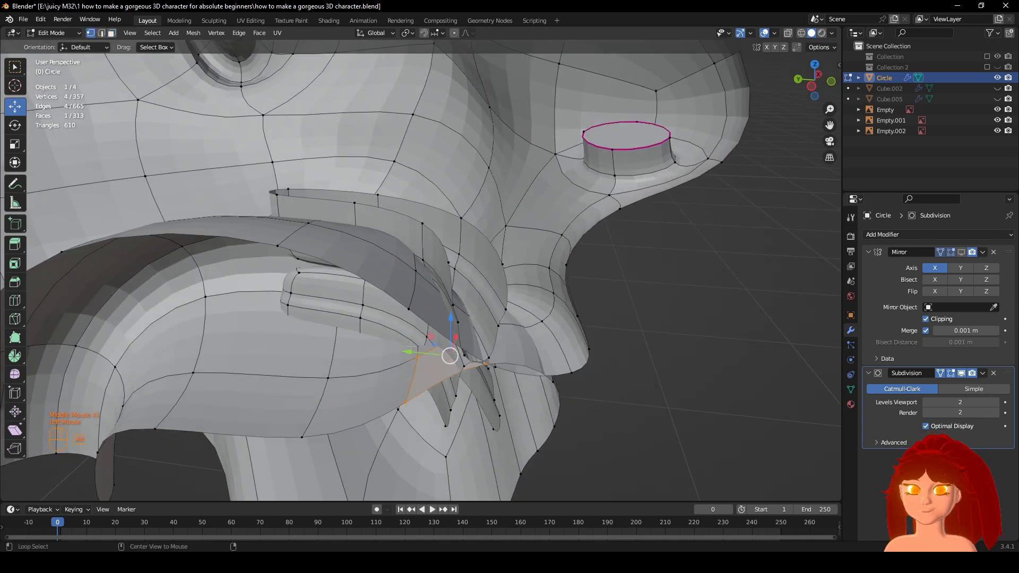
{"action": "left_click", "coordinate": [974, 374]}
{"action": "middle_click_drag", "start_coordinate": [650, 357], "coordinate": [516, 310]}
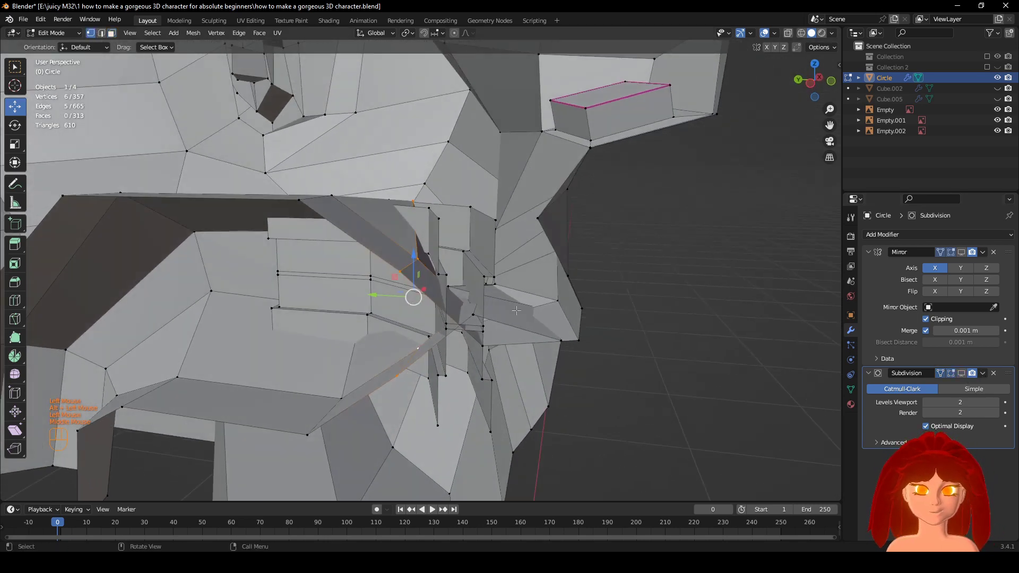
{"action": "left_click_drag", "start_coordinate": [388, 291], "coordinate": [439, 296]}
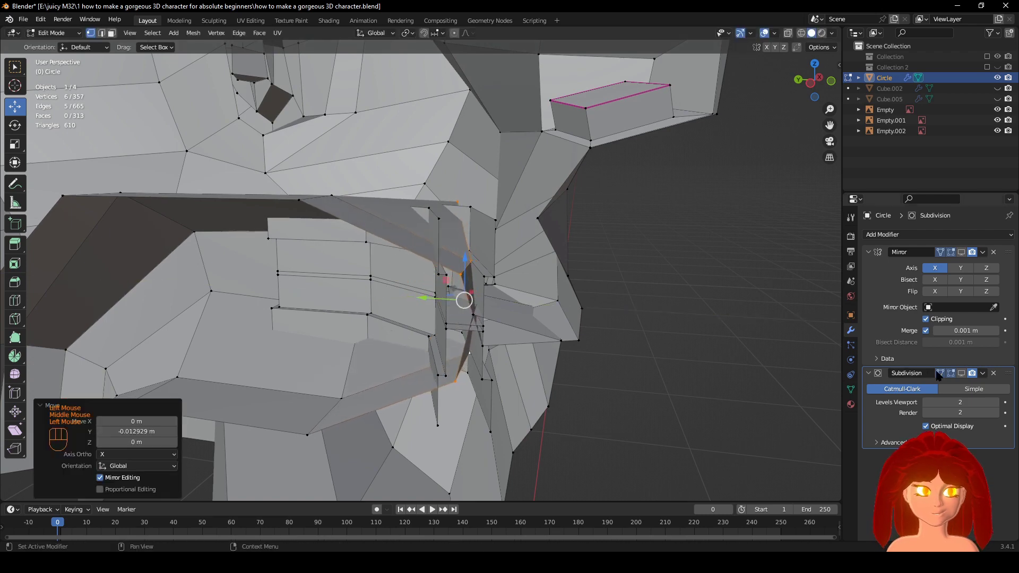
{"action": "left_click", "coordinate": [937, 373]}
{"action": "left_click", "coordinate": [962, 373]}
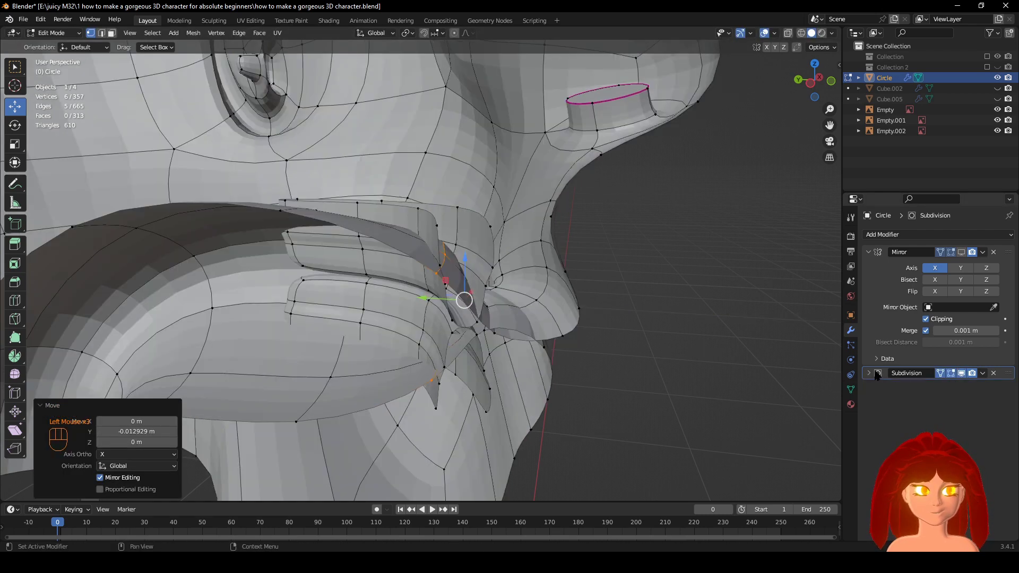
{"action": "left_click", "coordinate": [868, 373]}
{"action": "middle_click_drag", "start_coordinate": [637, 366], "coordinate": [656, 321]}
{"action": "left_click", "coordinate": [962, 373]}
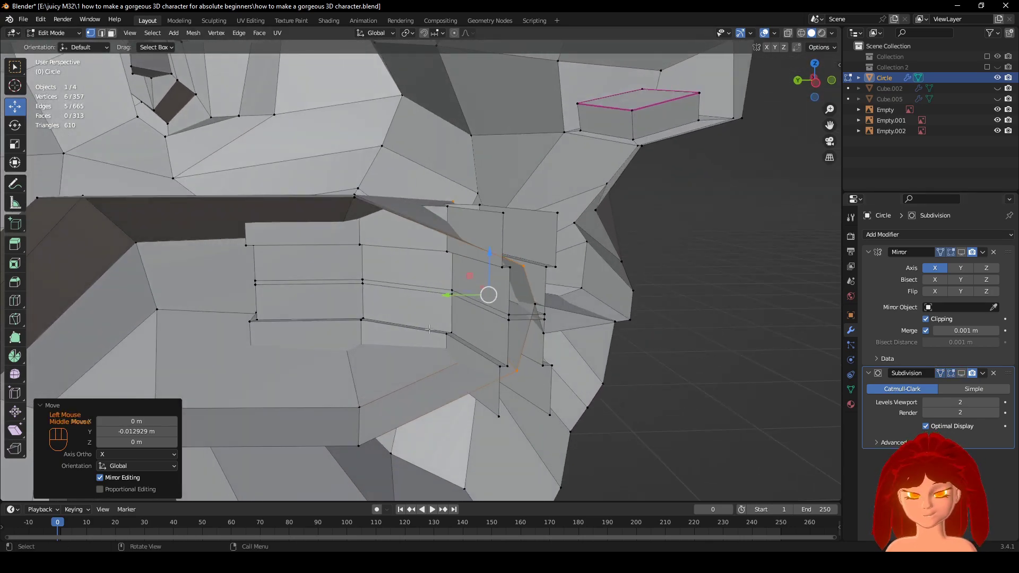
Select the linked ring pieces and hide them.
{"action": "left_click", "coordinate": [429, 329]}
{"action": "key", "text": "l"}
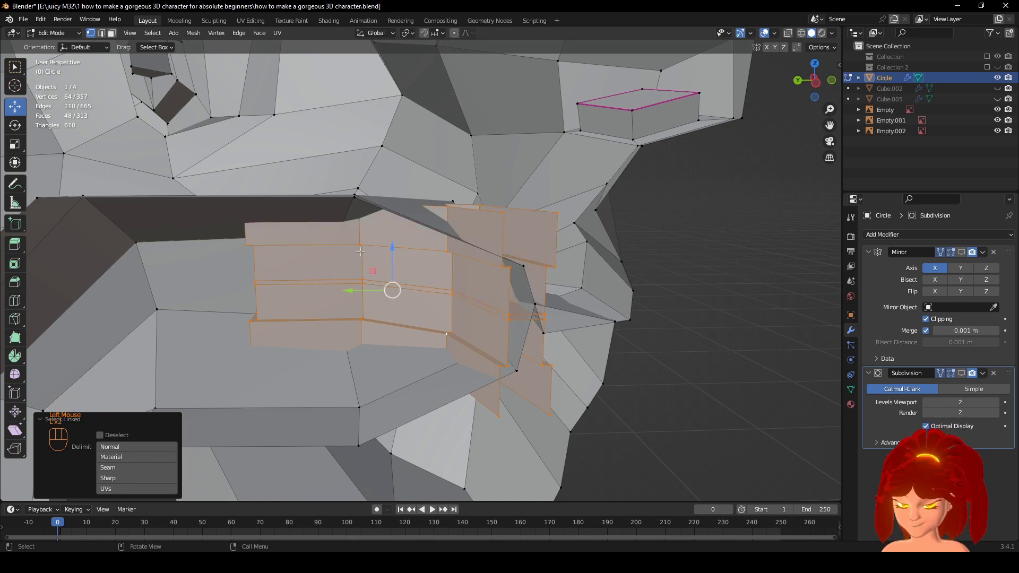
{"action": "key", "text": "h"}
Move the two cavity vertices beside the mouth corner about -0.0079 m along Y and check the smoothed shape.
{"action": "middle_click_drag", "start_coordinate": [647, 318], "coordinate": [430, 325]}
{"action": "left_click", "coordinate": [479, 291], "text": "shift"}
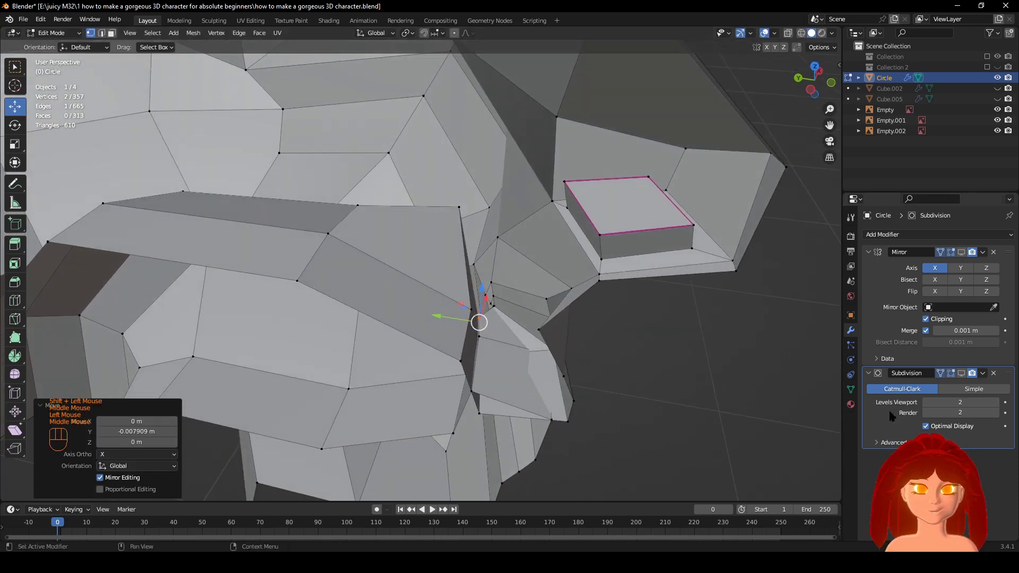
{"action": "left_click", "coordinate": [962, 373]}
{"action": "scroll", "coordinate": [611, 378], "scroll_direction": "up", "scroll_amount": 1}
{"action": "middle_click_drag", "start_coordinate": [693, 403], "coordinate": [651, 413], "text": "shift"}
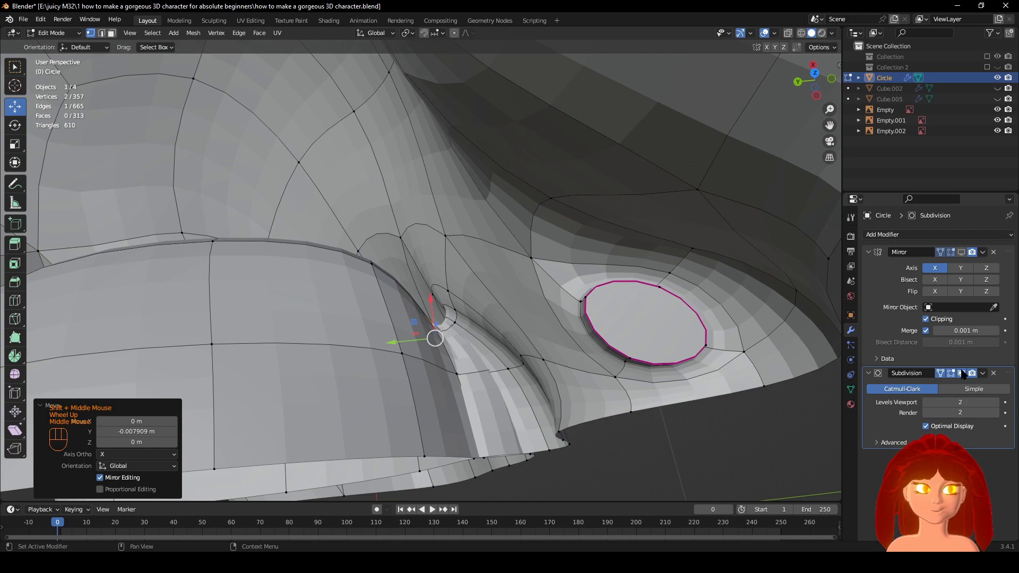
{"action": "left_click", "coordinate": [961, 373]}
{"action": "middle_click_drag", "start_coordinate": [618, 403], "coordinate": [606, 356], "text": "shift"}
{"action": "middle_click_drag", "start_coordinate": [606, 358], "coordinate": [606, 303]}
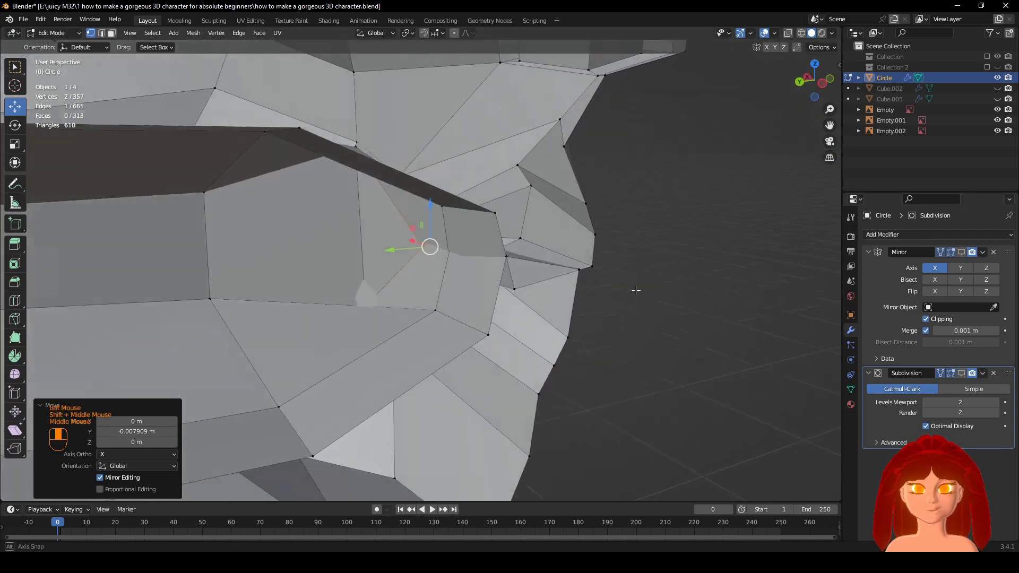
Try to dissolve the edge loop that runs through the mouth corner.
{"action": "mouse_move", "coordinate": [493, 317]}
{"action": "middle_mouse_down"}
{"action": "mouse_move", "coordinate": [441, 320]}
{"action": "mouse_move", "coordinate": [557, 318]}
{"action": "mouse_move", "coordinate": [509, 324]}
{"action": "middle_mouse_up"}
{"action": "left_click", "coordinate": [401, 315], "text": "alt"}
{"action": "key", "text": "z"}
{"action": "key", "text": "z"}
{"action": "middle_click_drag", "start_coordinate": [698, 336], "coordinate": [688, 331]}
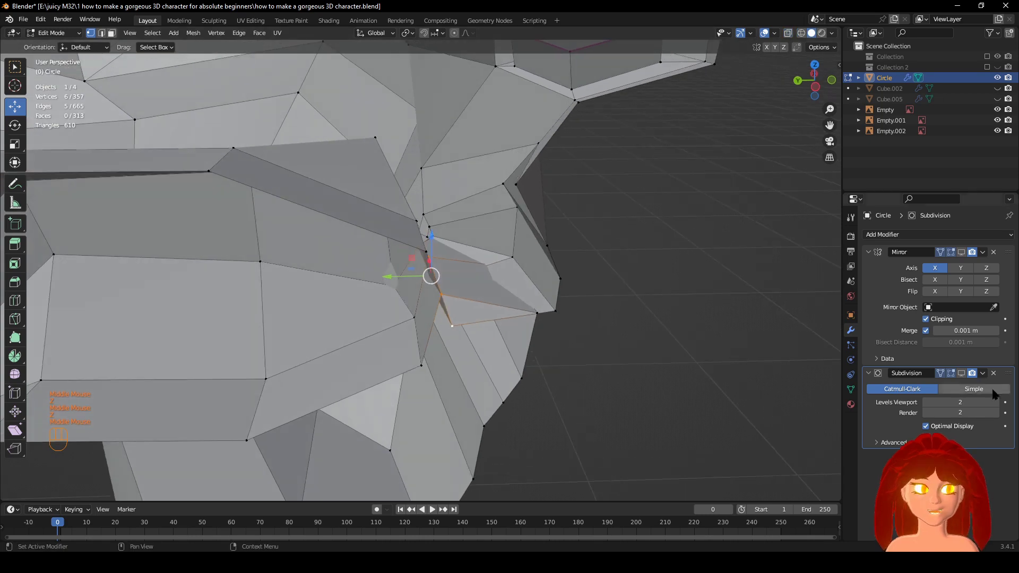
{"action": "left_click", "coordinate": [961, 374]}
{"action": "key", "text": "x"}
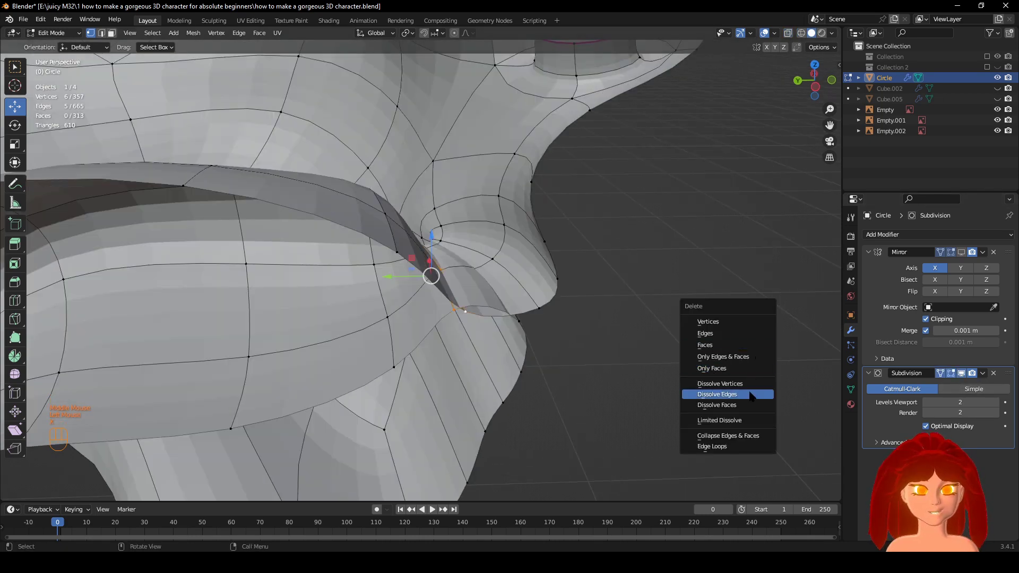
{"action": "left_click", "coordinate": [749, 394]}
{"action": "middle_click_drag", "start_coordinate": [734, 387], "coordinate": [610, 444]}
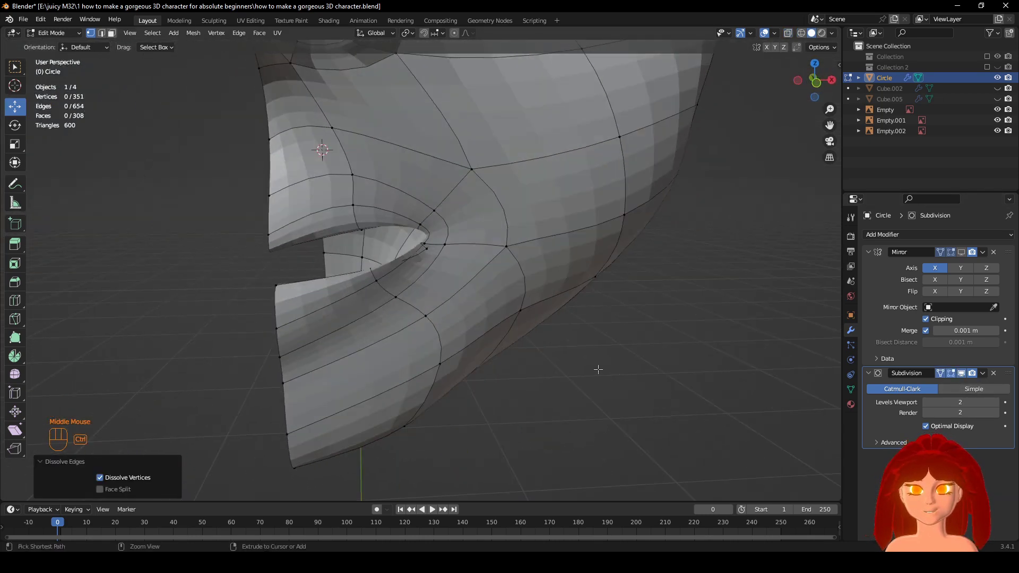
{"action": "key", "text": "ctrl+z"}
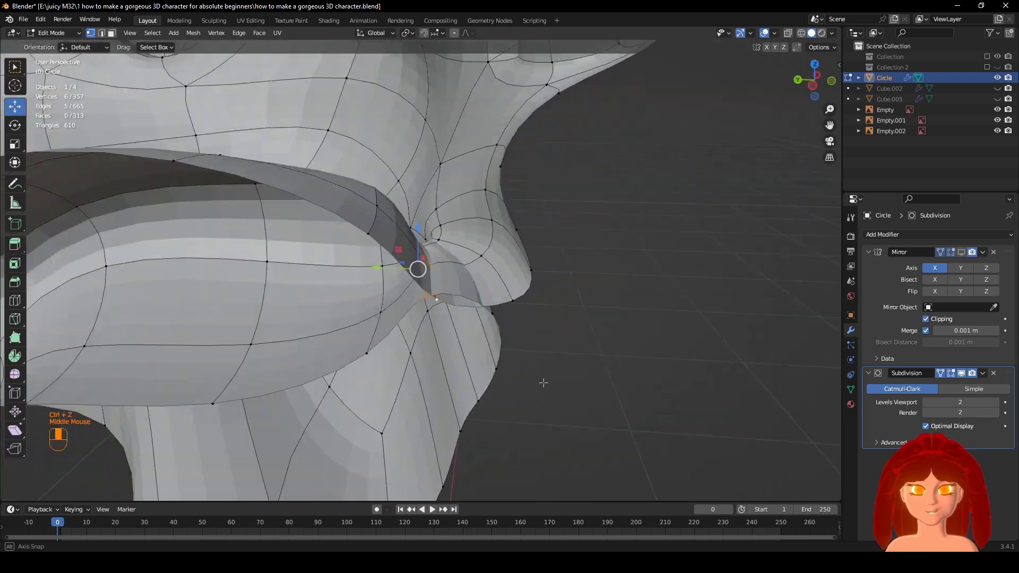
Turn off the Subdivision viewport display and adjust the lower cavity vertex near the cheek along its normal with Shrink/Fatten.
{"action": "scroll", "coordinate": [614, 402], "scroll_direction": "up", "scroll_amount": 3}
{"action": "middle_click_drag", "start_coordinate": [614, 402], "coordinate": [828, 379]}
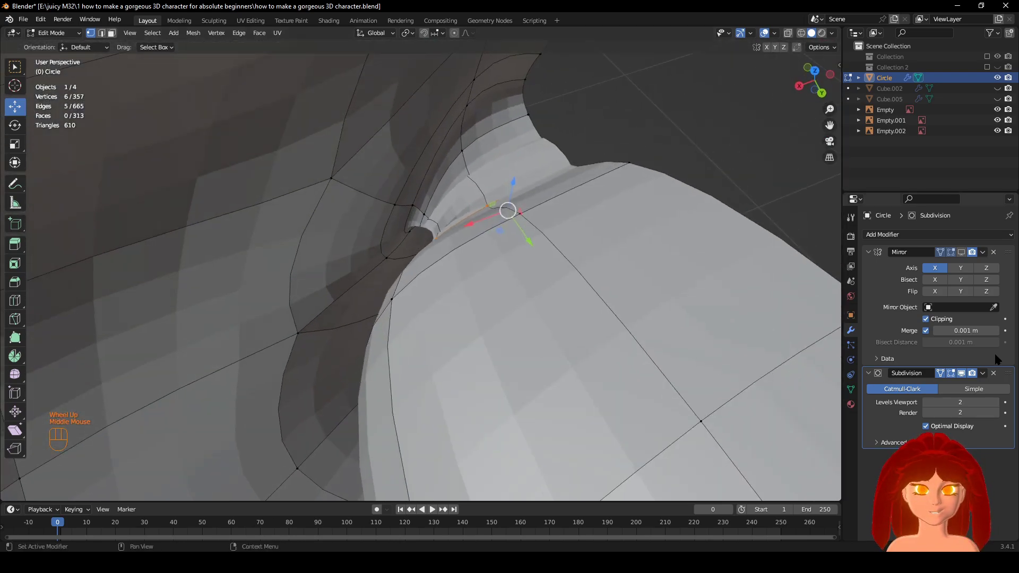
{"action": "left_click", "coordinate": [961, 374]}
{"action": "middle_click_drag", "start_coordinate": [546, 320], "coordinate": [625, 245]}
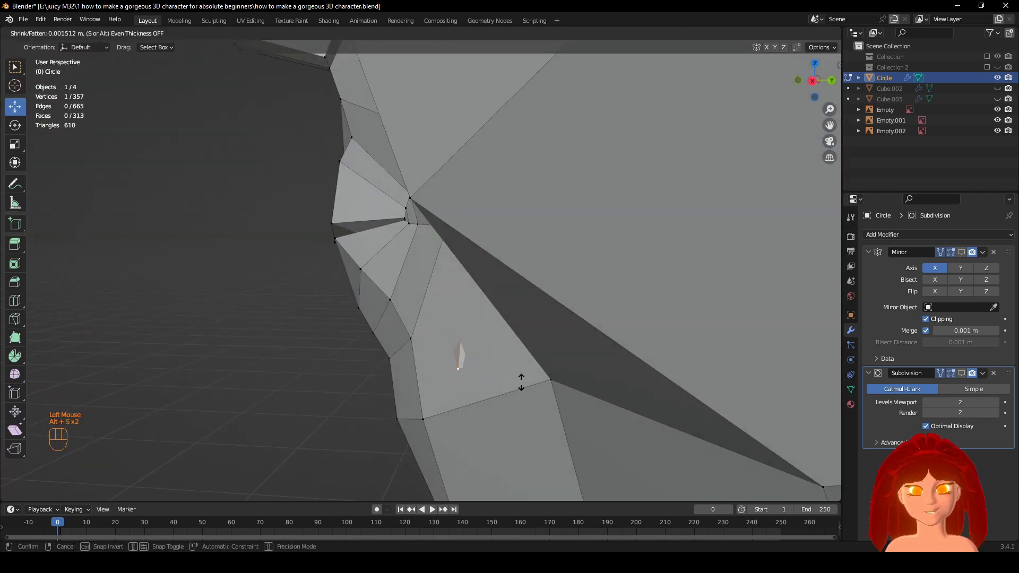
{"action": "left_click", "coordinate": [565, 371]}
{"action": "mouse_move", "coordinate": [565, 371]}
{"action": "middle_mouse_down"}
{"action": "mouse_move", "coordinate": [534, 398]}
{"action": "mouse_move", "coordinate": [513, 375]}
{"action": "mouse_move", "coordinate": [557, 357]}
{"action": "middle_mouse_up"}
{"action": "key", "text": "ctrl+z"}
{"action": "key", "text": "ctrl+shift+z"}
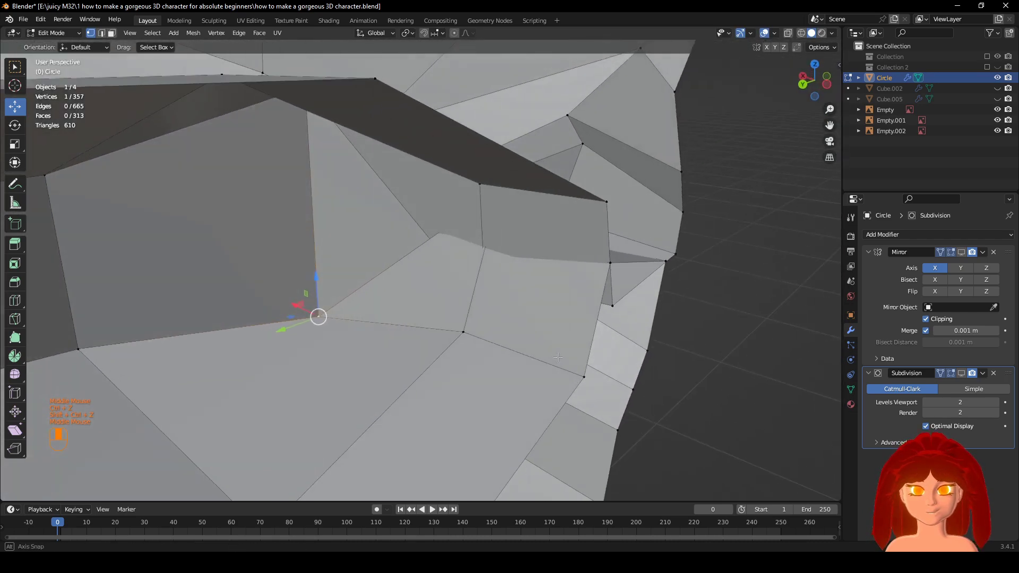
Scale the upper and lower cavity vertices behind the mouth corner apart by a factor of 1.076.
{"action": "middle_click_drag", "start_coordinate": [480, 335], "coordinate": [479, 308]}
{"action": "left_click", "coordinate": [468, 163], "text": "shift"}
{"action": "scroll", "coordinate": [552, 271], "scroll_direction": "down", "scroll_amount": 3}
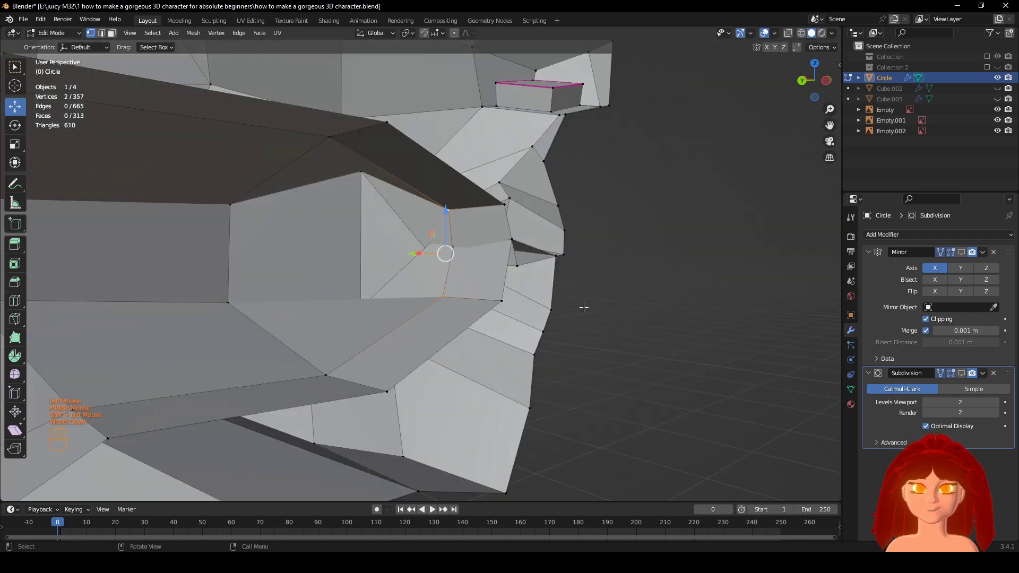
{"action": "key", "text": "s"}
{"action": "left_click", "coordinate": [616, 370]}
{"action": "middle_click_drag", "start_coordinate": [616, 369], "coordinate": [587, 387]}
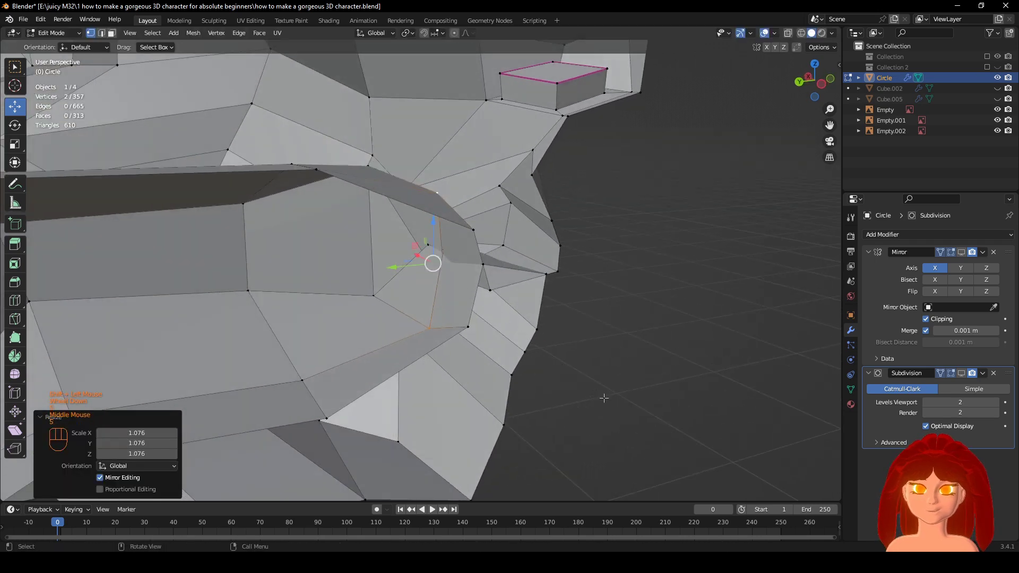
Scale the cavity's front upper and lower vertices next to the lips apart by 1.636 and check the smoothed result.
{"action": "left_click", "coordinate": [467, 327]}
{"action": "left_click", "coordinate": [474, 230], "text": "shift"}
{"action": "middle_click_drag", "start_coordinate": [540, 307], "coordinate": [627, 310]}
{"action": "key", "text": "s"}
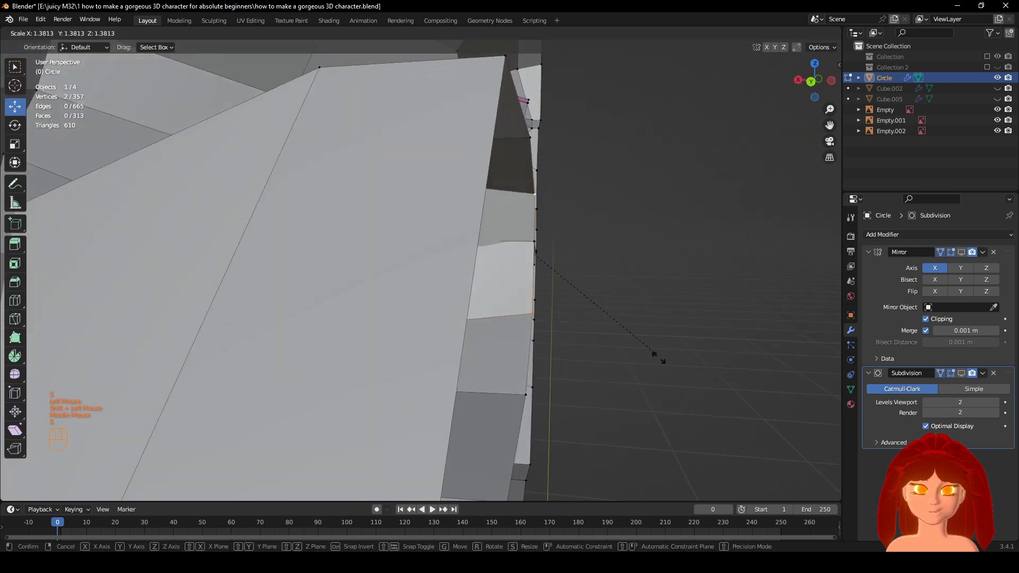
{"action": "left_click", "coordinate": [667, 370]}
{"action": "mouse_move", "coordinate": [667, 369]}
{"action": "middle_mouse_down"}
{"action": "mouse_move", "coordinate": [684, 350]}
{"action": "mouse_move", "coordinate": [603, 373]}
{"action": "mouse_move", "coordinate": [677, 366]}
{"action": "middle_mouse_up"}
{"action": "left_click", "coordinate": [961, 373]}
{"action": "middle_click_drag", "start_coordinate": [674, 365], "coordinate": [718, 358]}
{"action": "left_click", "coordinate": [961, 374]}
{"action": "middle_click_drag", "start_coordinate": [564, 311], "coordinate": [573, 272]}
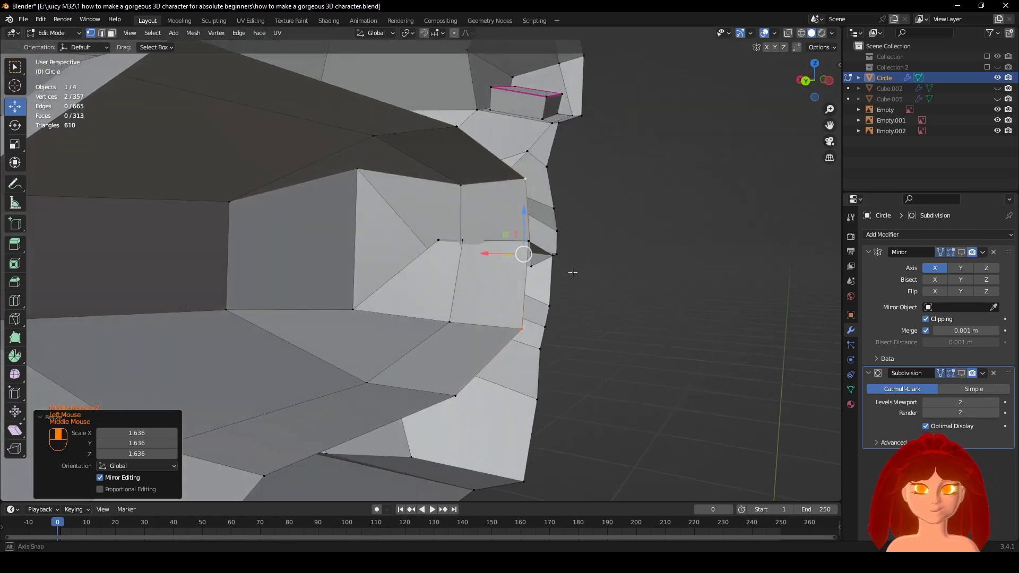
Offset the upper cavity vertex behind the mouth corner by -0.00282 m with Shrink/Fatten.
{"action": "left_click", "coordinate": [463, 187]}
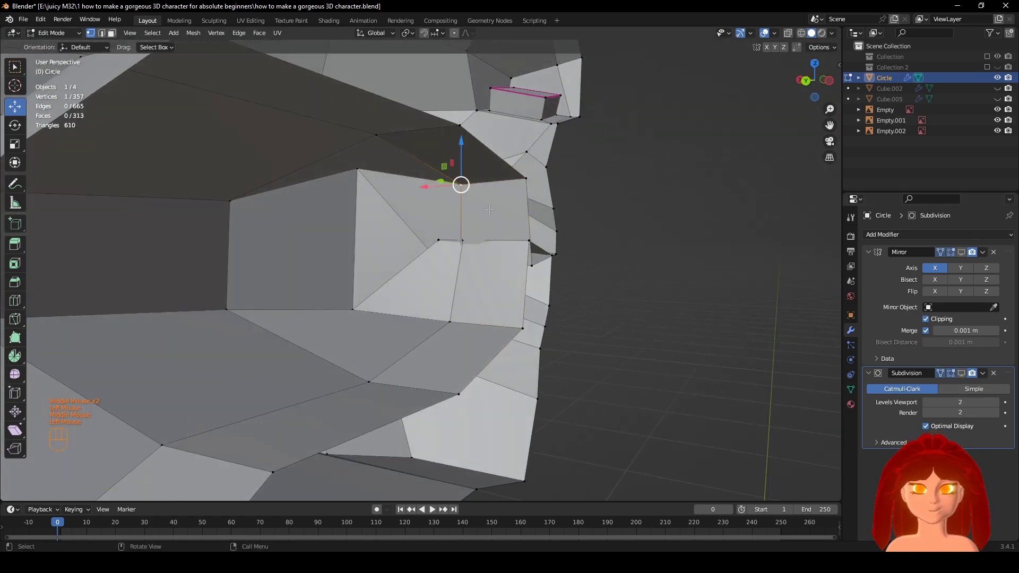
{"action": "left_click", "coordinate": [549, 342]}
{"action": "middle_click_drag", "start_coordinate": [549, 342], "coordinate": [537, 289]}
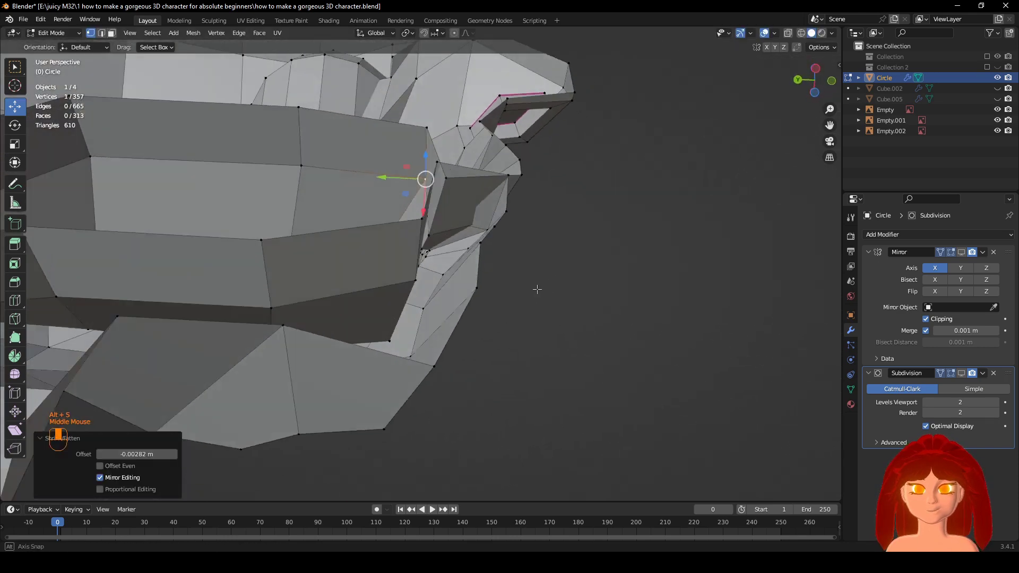
{"action": "middle_click_drag", "start_coordinate": [713, 318], "coordinate": [716, 371]}
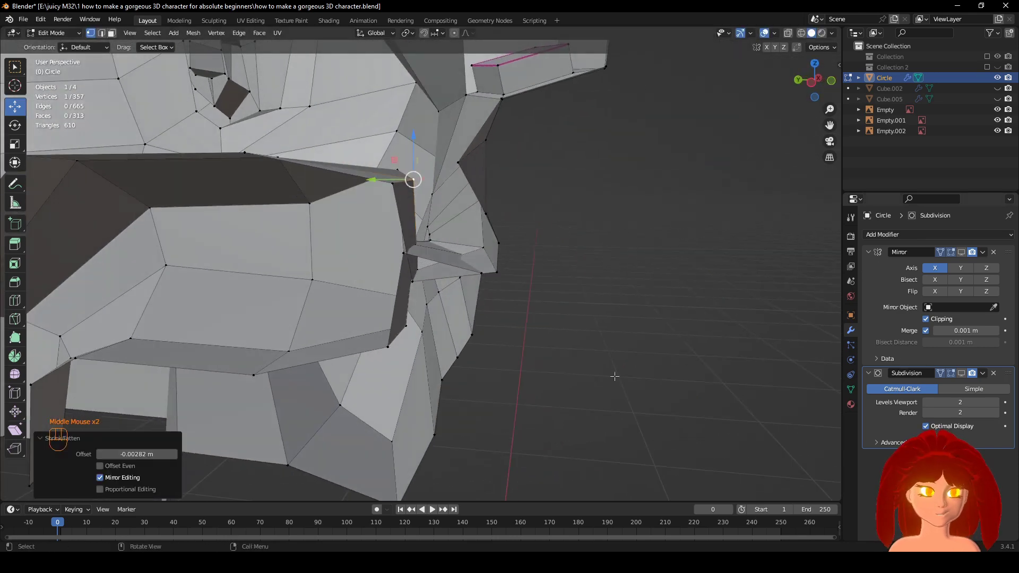
Turn on the Subdivision viewport display and reveal the hidden ring pieces and box, keeping them selected.
{"action": "middle_click_drag", "start_coordinate": [624, 383], "coordinate": [543, 423]}
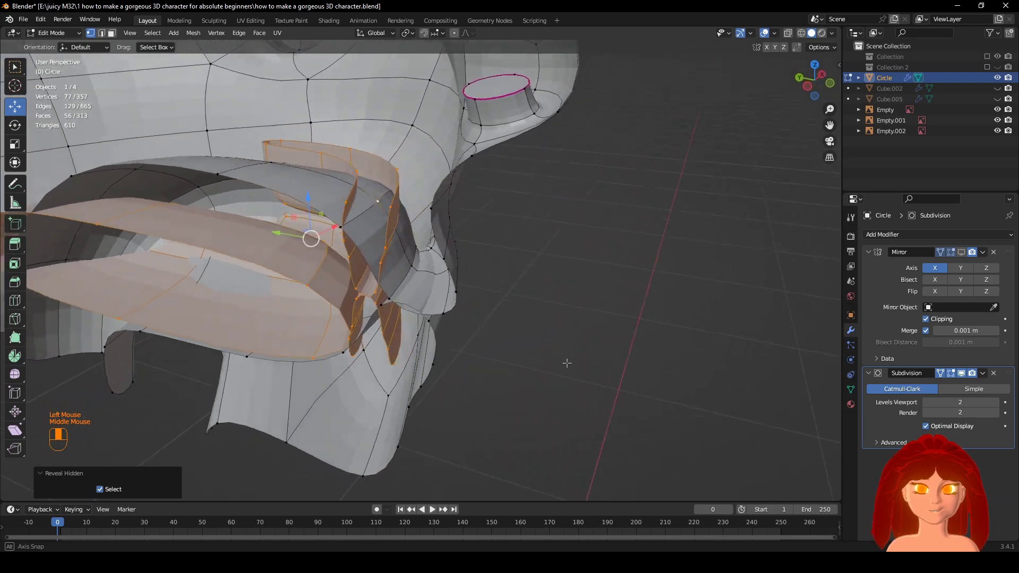
{"action": "scroll", "coordinate": [612, 354], "scroll_direction": "up", "scroll_amount": 2}
{"action": "middle_click_drag", "start_coordinate": [612, 353], "coordinate": [248, 313]}
{"action": "scroll", "coordinate": [536, 355], "scroll_direction": "up", "scroll_amount": 1}
{"action": "scroll", "coordinate": [297, 325], "scroll_direction": "down", "scroll_amount": 2}
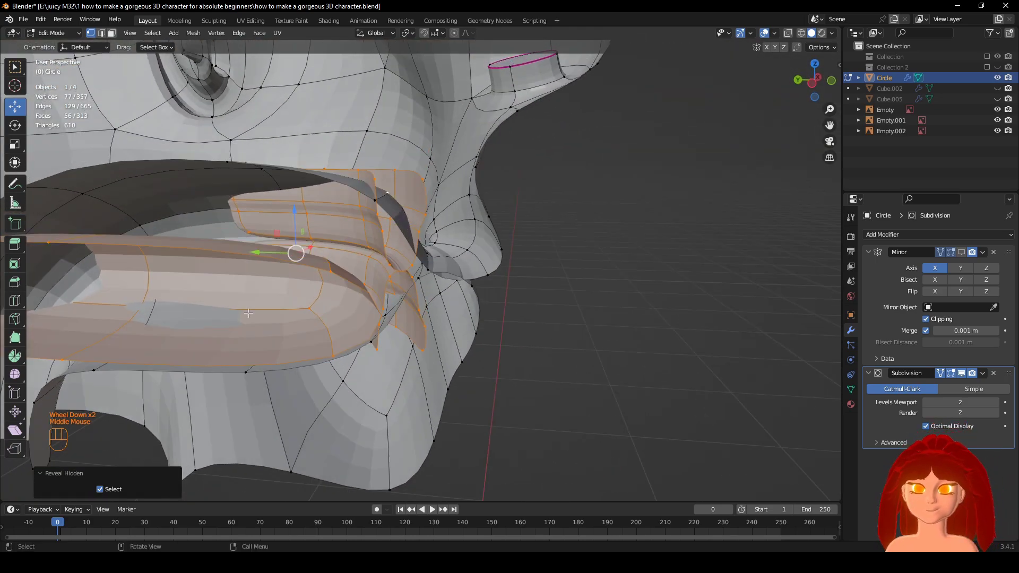
Try to shift the revealed ring pieces and box backwards along the Y axis.
{"action": "left_click_drag", "start_coordinate": [265, 252], "coordinate": [252, 252]}
{"action": "middle_click_drag", "start_coordinate": [252, 252], "coordinate": [463, 315]}
{"action": "key", "text": "ctrl+z"}
{"action": "middle_click_drag", "start_coordinate": [322, 276], "coordinate": [333, 285]}
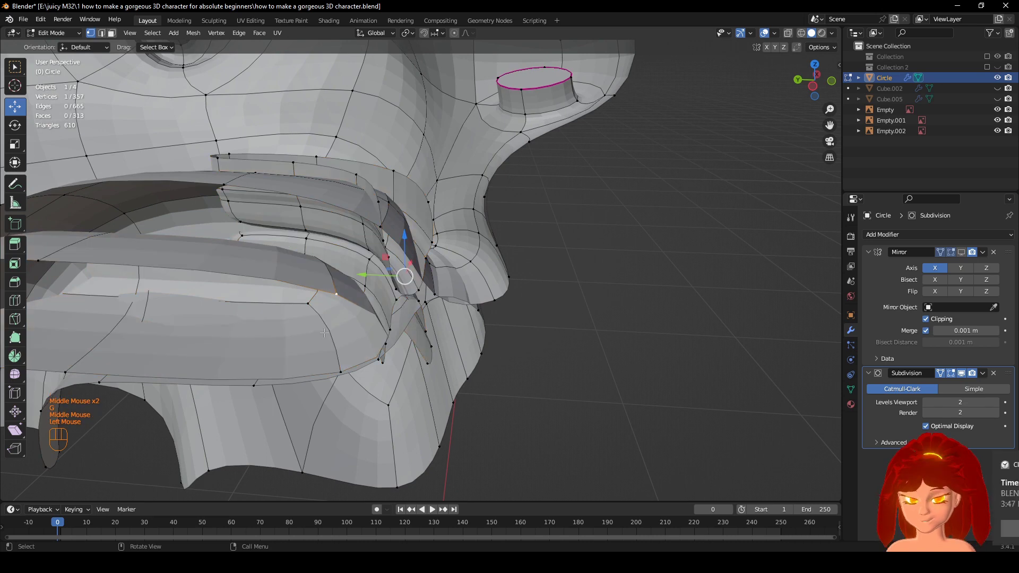
Open the timer notification and minimize the Clock window to return to Blender.
{"action": "key", "text": "l"}
{"action": "left_click", "coordinate": [875, 493]}
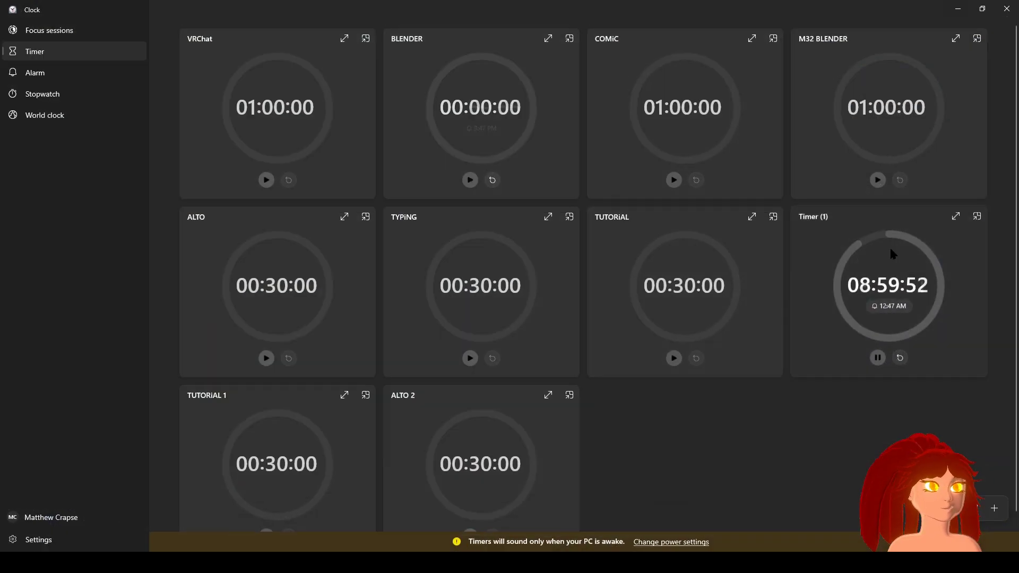
{"action": "left_click", "coordinate": [958, 10]}
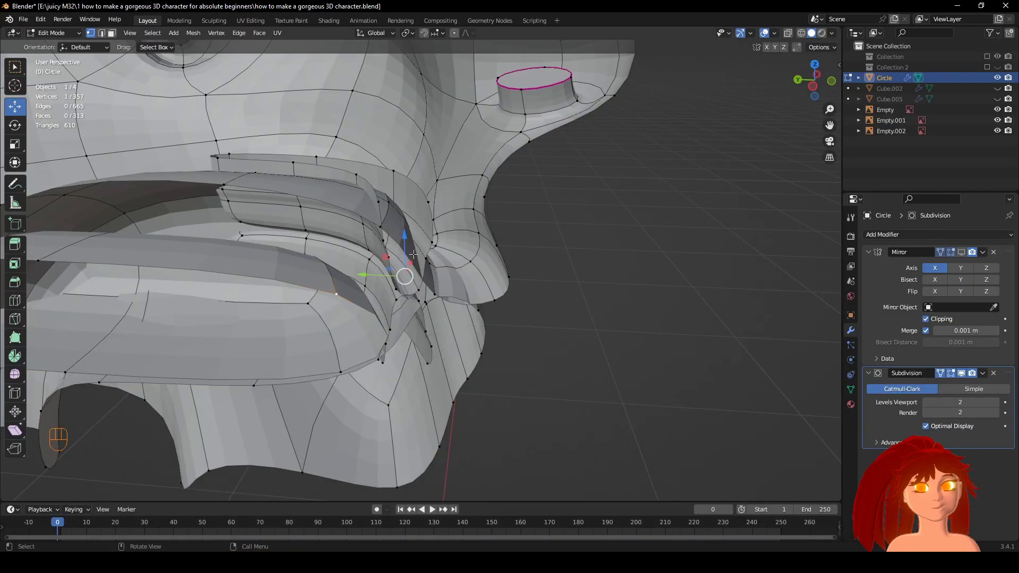
Try a small shift of the linked upper and lower ring pieces and the box inside the mouth cavity.
{"action": "scroll", "coordinate": [384, 315], "scroll_direction": "up", "scroll_amount": 1}
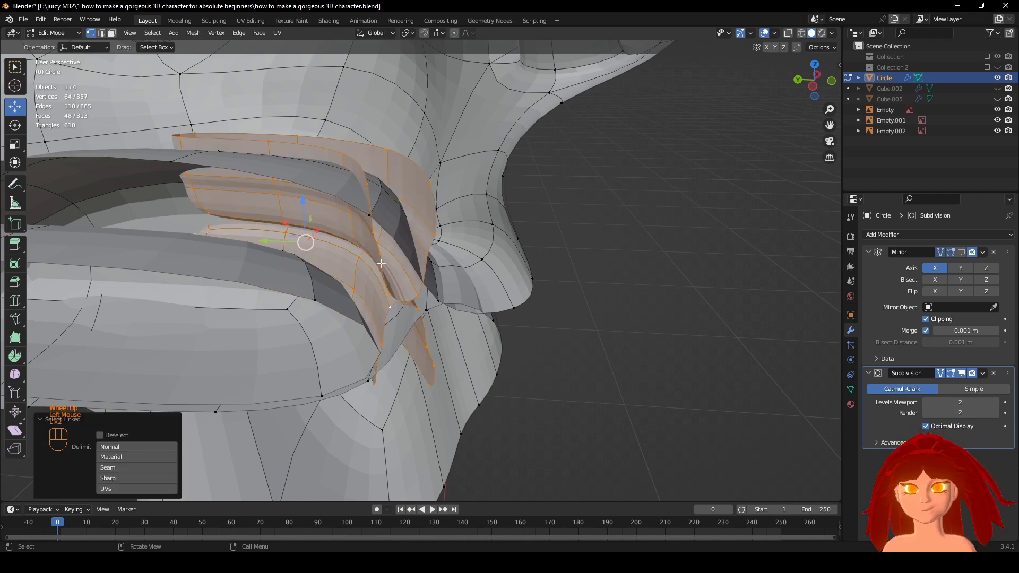
{"action": "middle_click_drag", "start_coordinate": [381, 264], "coordinate": [294, 325]}
{"action": "middle_click_drag", "start_coordinate": [385, 326], "coordinate": [228, 249]}
{"action": "left_click_drag", "start_coordinate": [218, 247], "coordinate": [214, 246]}
{"action": "middle_click_drag", "start_coordinate": [214, 247], "coordinate": [398, 297]}
{"action": "key", "text": "ctrl+z"}
{"action": "middle_click_drag", "start_coordinate": [451, 319], "coordinate": [429, 301]}
Turn on the Mirror viewport display and examine the full mouth cavity and its pieces in wireframe and solid shading.
{"action": "left_click", "coordinate": [964, 253]}
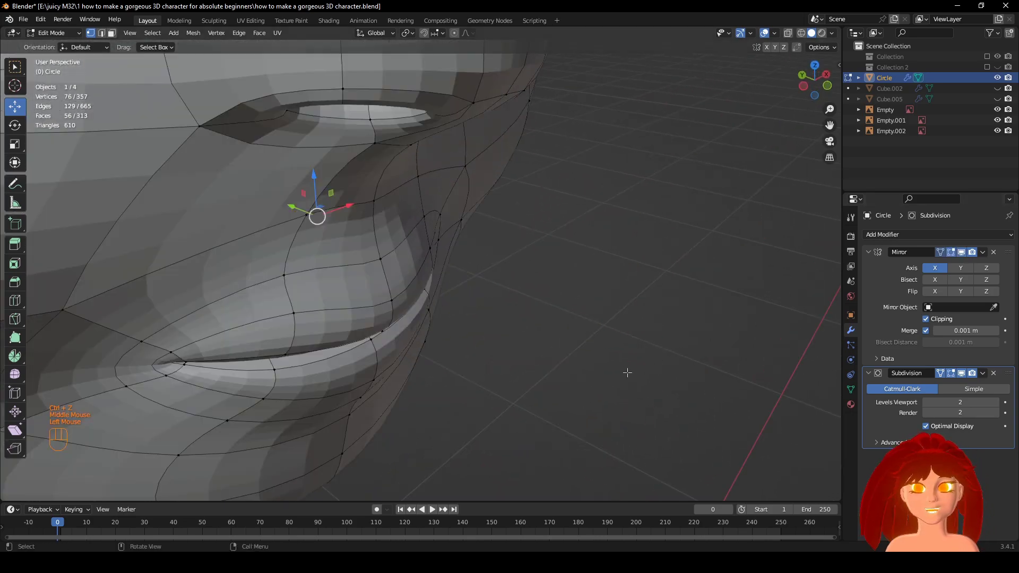
{"action": "key", "text": "z"}
{"action": "mouse_move", "coordinate": [448, 390]}
{"action": "middle_mouse_down"}
{"action": "mouse_move", "coordinate": [600, 365]}
{"action": "mouse_move", "coordinate": [580, 391]}
{"action": "mouse_move", "coordinate": [508, 371]}
{"action": "middle_mouse_up"}
{"action": "scroll", "coordinate": [600, 365], "scroll_direction": "down", "scroll_amount": 3}
{"action": "scroll", "coordinate": [579, 390], "scroll_direction": "down", "scroll_amount": 2}
{"action": "left_click", "coordinate": [507, 371]}
{"action": "mouse_move", "coordinate": [366, 326]}
{"action": "middle_mouse_down"}
{"action": "mouse_move", "coordinate": [350, 341]}
{"action": "mouse_move", "coordinate": [538, 326]}
{"action": "middle_mouse_up"}
{"action": "scroll", "coordinate": [351, 341], "scroll_direction": "up", "scroll_amount": 3}
{"action": "key", "text": "z"}
{"action": "scroll", "coordinate": [541, 327], "scroll_direction": "up", "scroll_amount": 1}
{"action": "middle_click_drag", "start_coordinate": [528, 370], "coordinate": [667, 355]}
{"action": "scroll", "coordinate": [575, 414], "scroll_direction": "down", "scroll_amount": 3}
{"action": "scroll", "coordinate": [617, 342], "scroll_direction": "up", "scroll_amount": 1}
Try to narrow the upper ring piece by moving it -0.010819 m along X and scaling it along Y.
{"action": "key", "text": "l"}
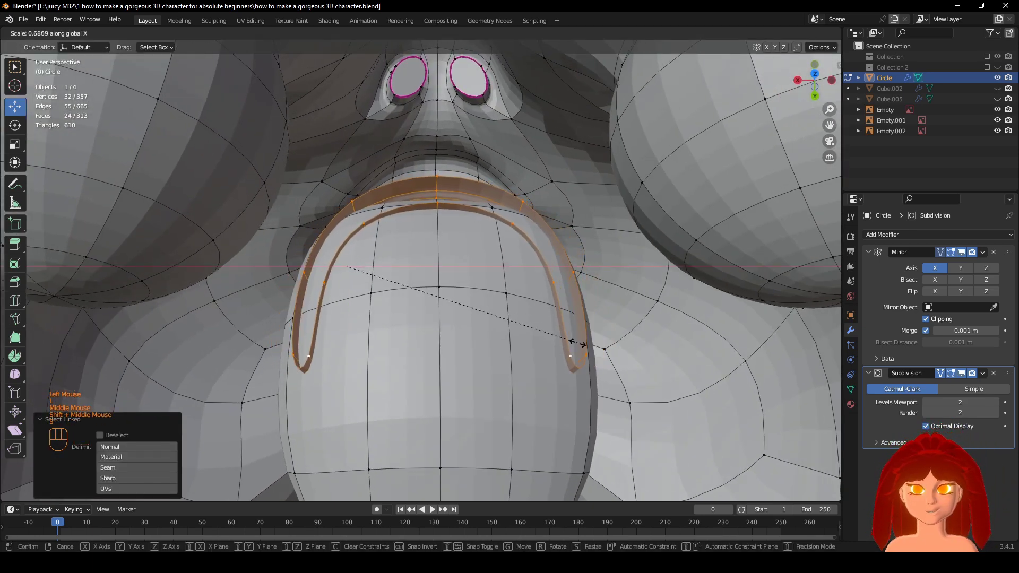
{"action": "left_click_drag", "start_coordinate": [297, 270], "coordinate": [334, 267]}
{"action": "key", "text": "s"}
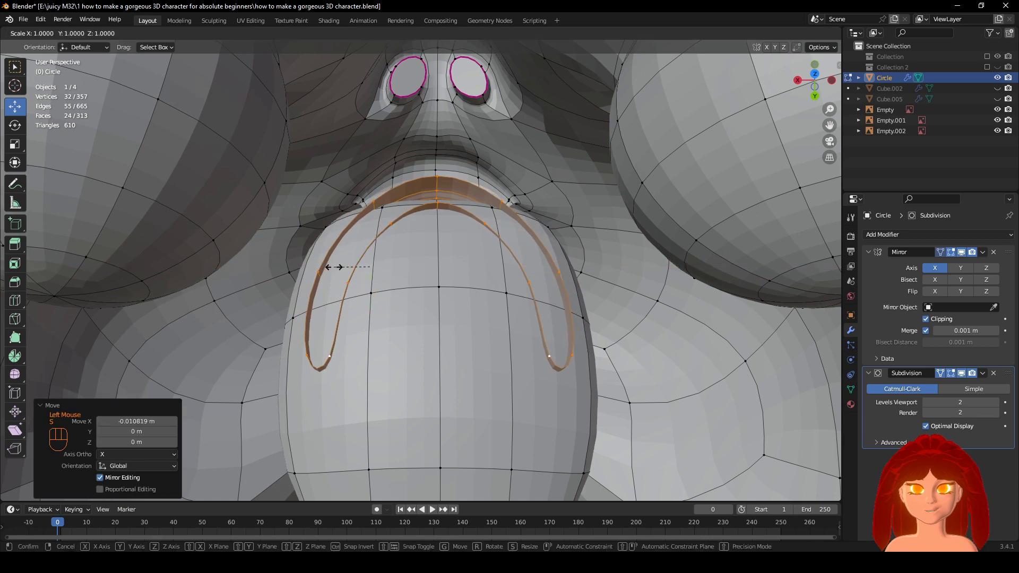
{"action": "key", "text": "s"}
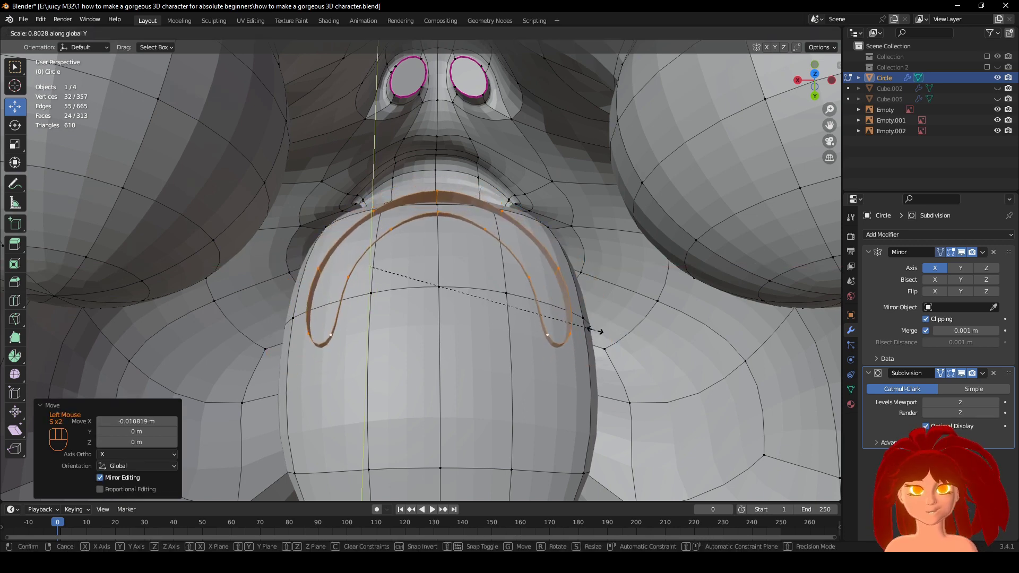
{"action": "right_click", "coordinate": [629, 351]}
{"action": "key", "text": "ctrl+z"}
{"action": "middle_click_drag", "start_coordinate": [628, 350], "coordinate": [588, 295]}
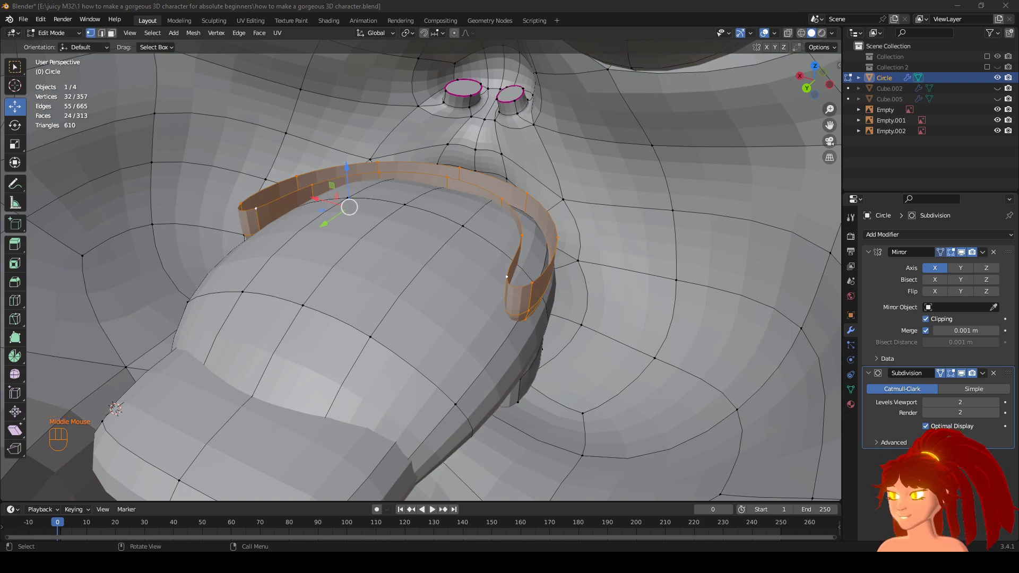
Compare the upper ring piece with the surrounding cavity with the Subdivision viewport display off and on.
{"action": "middle_click_drag", "start_coordinate": [532, 297], "coordinate": [536, 202]}
{"action": "left_click", "coordinate": [963, 373]}
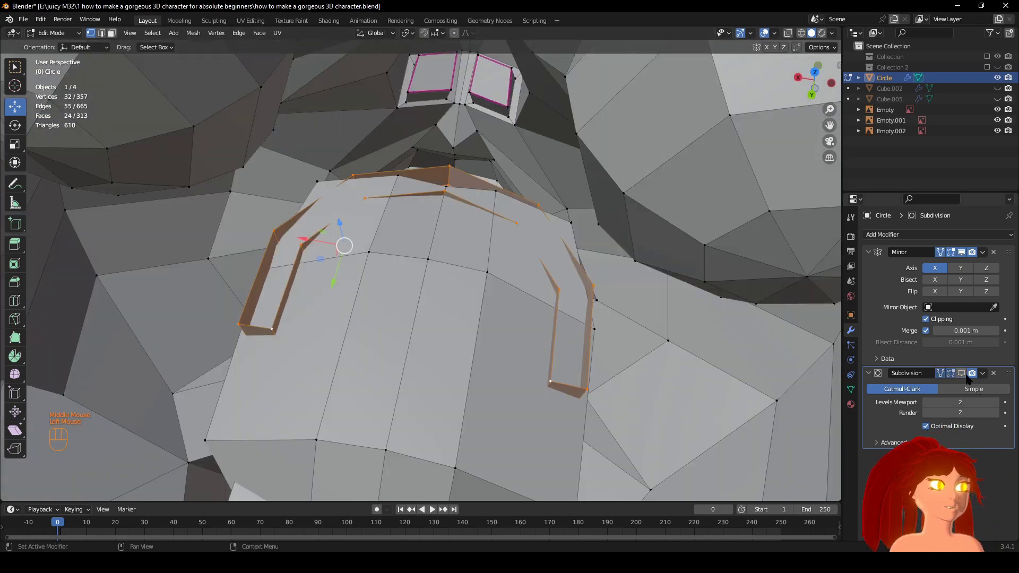
{"action": "left_click", "coordinate": [963, 373]}
{"action": "middle_click_drag", "start_coordinate": [563, 276], "coordinate": [530, 420]}
{"action": "scroll", "coordinate": [616, 321], "scroll_direction": "up", "scroll_amount": 1}
{"action": "scroll", "coordinate": [584, 379], "scroll_direction": "down", "scroll_amount": 1}
{"action": "scroll", "coordinate": [530, 420], "scroll_direction": "up", "scroll_amount": 1}
{"action": "scroll", "coordinate": [754, 319], "scroll_direction": "down", "scroll_amount": 3}
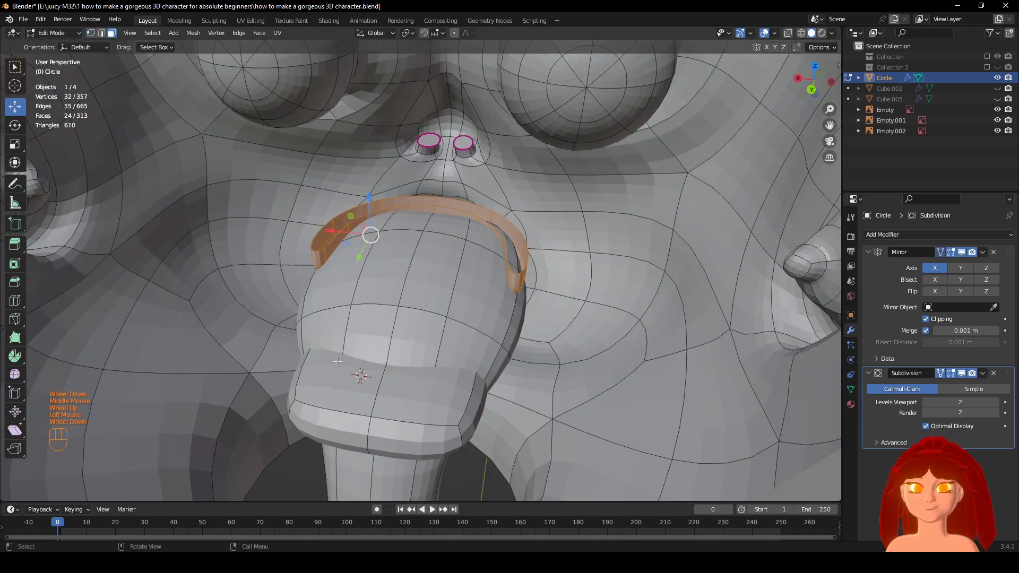
{"action": "scroll", "coordinate": [754, 320], "scroll_direction": "up", "scroll_amount": 2}
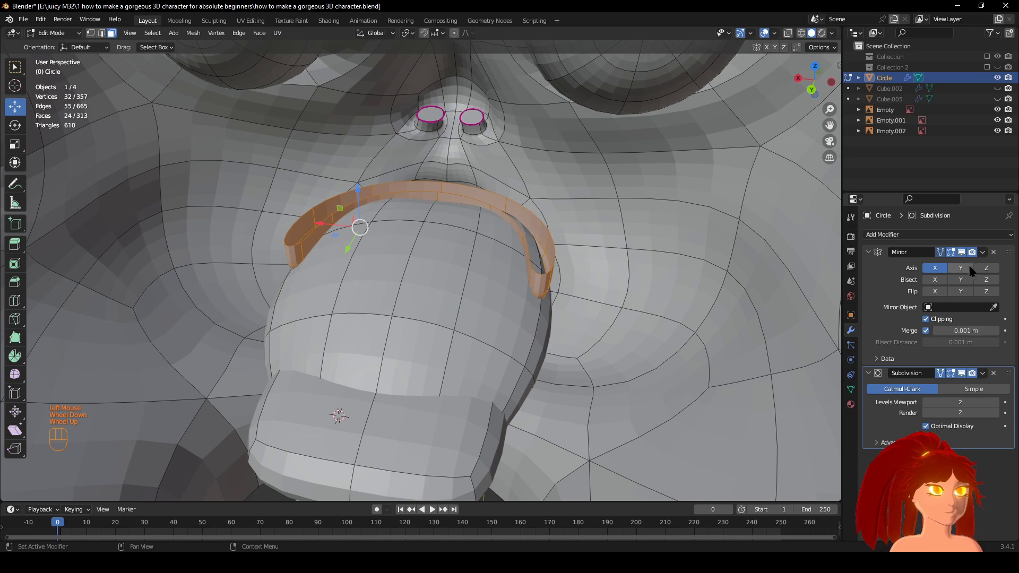
{"action": "middle_click_drag", "start_coordinate": [510, 265], "coordinate": [488, 263]}
{"action": "scroll", "coordinate": [488, 264], "scroll_direction": "up", "scroll_amount": 3}
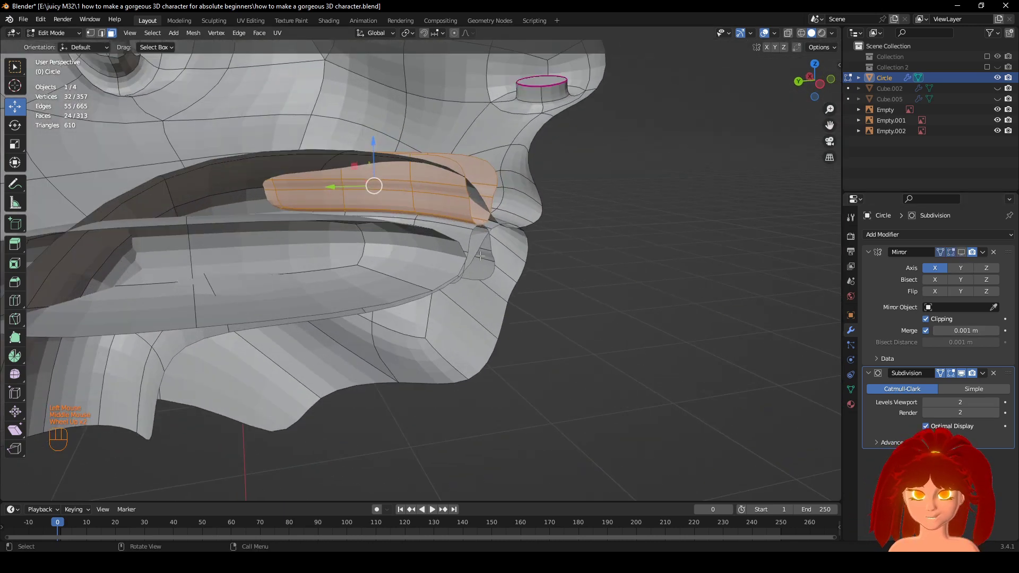
Select the whole upper and lower ring pieces as linked geometry.
{"action": "left_click", "coordinate": [490, 263]}
{"action": "key", "text": "l"}
{"action": "key", "text": "l"}
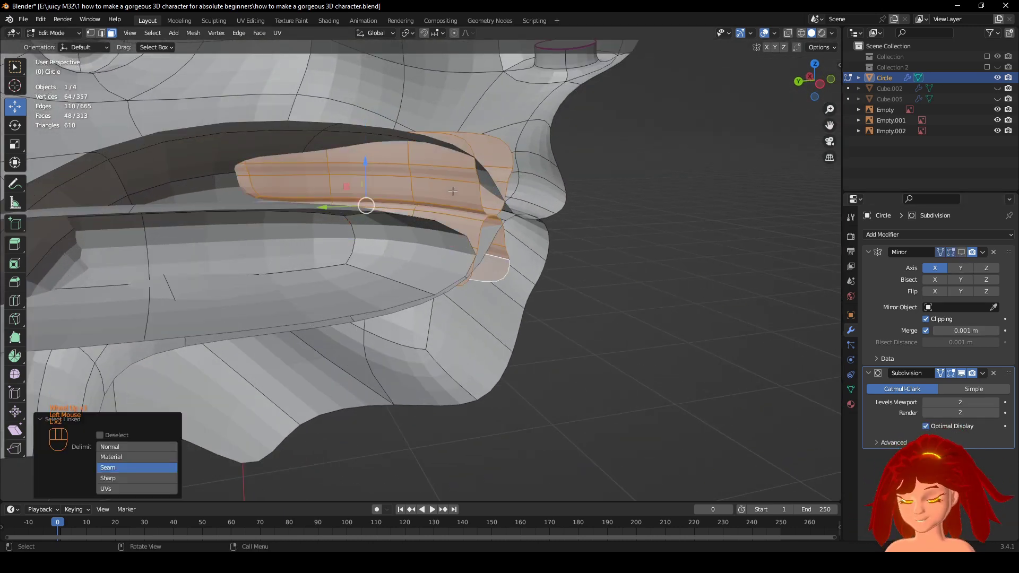
{"action": "middle_click_drag", "start_coordinate": [479, 214], "coordinate": [598, 332]}
{"action": "middle_click_drag", "start_coordinate": [599, 332], "coordinate": [470, 257]}
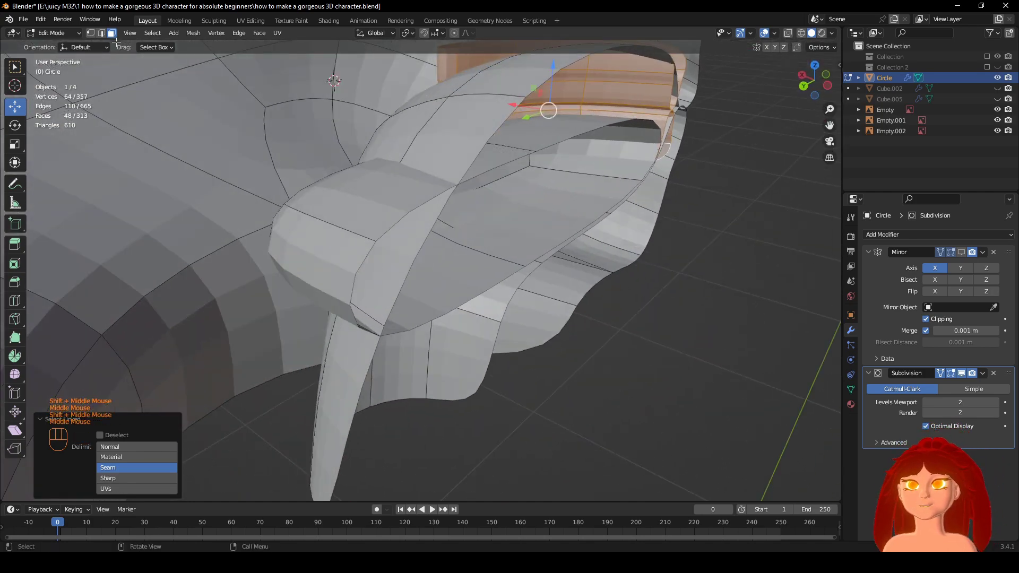
Delete the end face at the rear of the box inside the mouth cavity.
{"action": "middle_click_drag", "start_coordinate": [169, 113], "coordinate": [345, 255]}
{"action": "left_click", "coordinate": [377, 286]}
{"action": "key", "text": "x"}
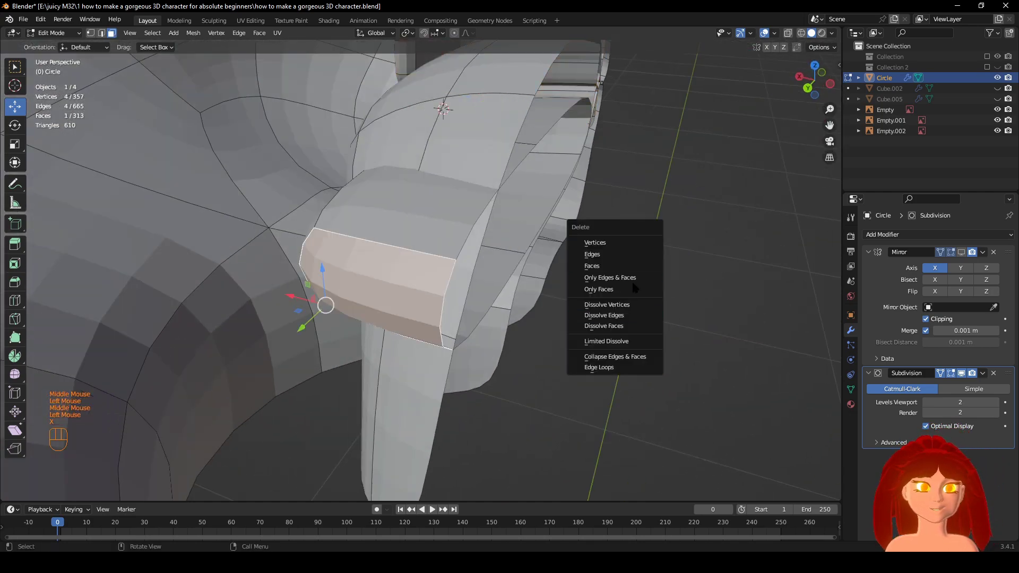
{"action": "left_click", "coordinate": [630, 271]}
{"action": "middle_click_drag", "start_coordinate": [630, 271], "coordinate": [582, 301]}
Select the box's open rear edge loop, turn on the Mirror display and move the loop -0.015689 m along X.
{"action": "left_click", "coordinate": [960, 373]}
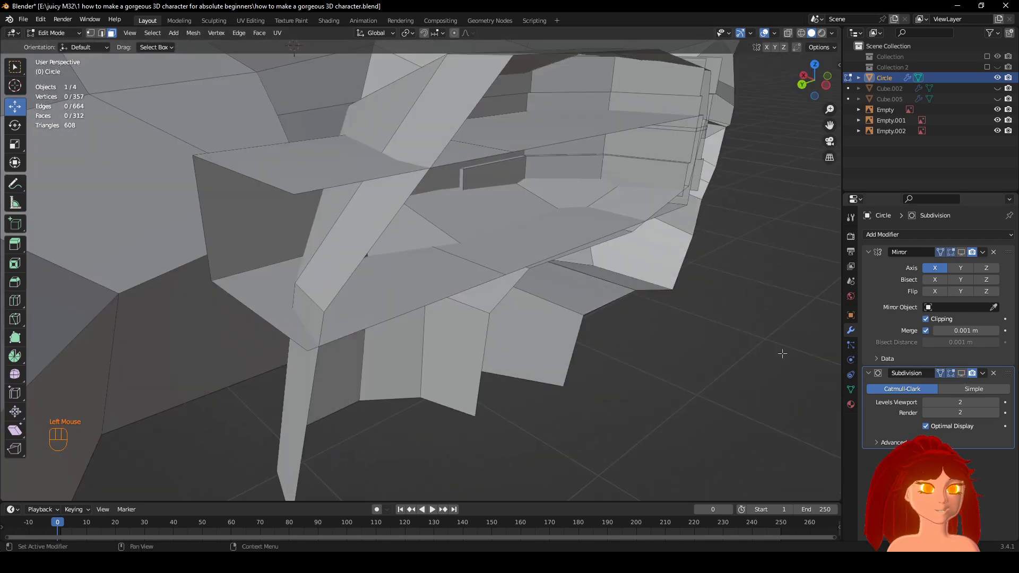
{"action": "middle_click_drag", "start_coordinate": [780, 353], "coordinate": [61, 62]}
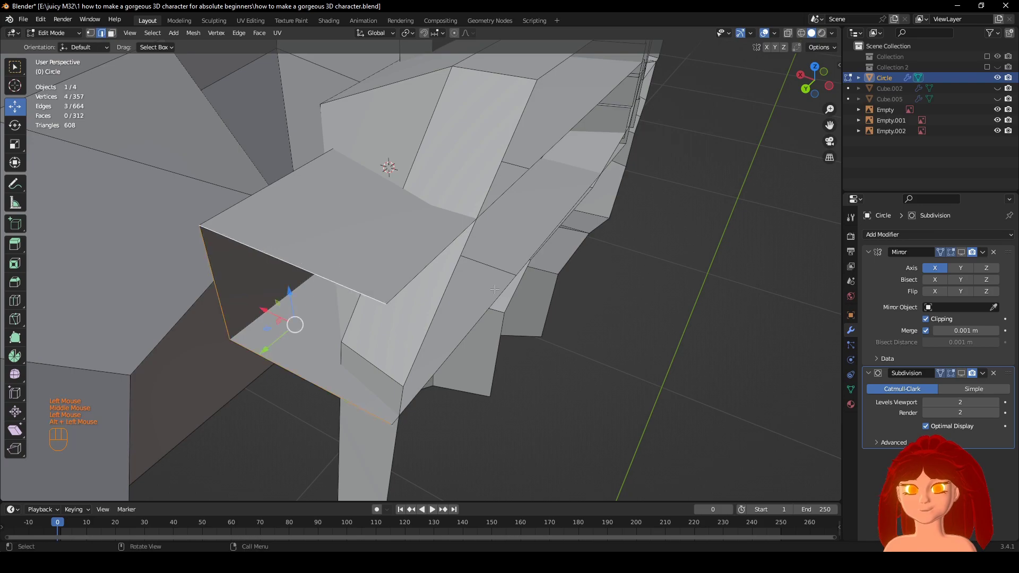
{"action": "middle_click_drag", "start_coordinate": [494, 289], "coordinate": [352, 281]}
{"action": "left_click", "coordinate": [961, 252]}
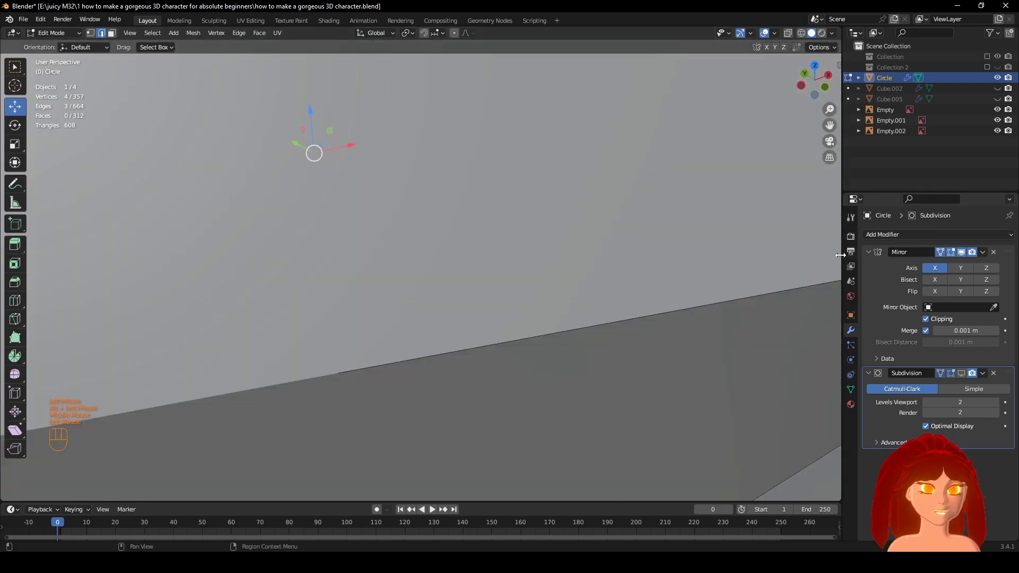
{"action": "key", "text": "z"}
{"action": "middle_click_drag", "start_coordinate": [520, 258], "coordinate": [432, 299]}
{"action": "left_click", "coordinate": [962, 373]}
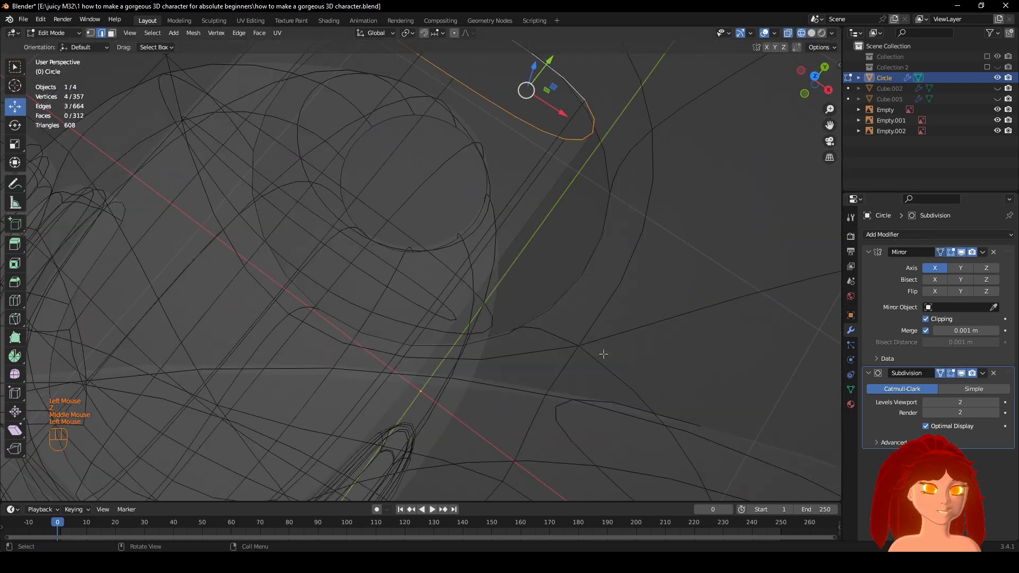
{"action": "middle_click_drag", "start_coordinate": [603, 352], "coordinate": [353, 273]}
{"action": "scroll", "coordinate": [602, 341], "scroll_direction": "down", "scroll_amount": 2}
{"action": "middle_click_drag", "start_coordinate": [354, 276], "coordinate": [358, 302]}
{"action": "left_click_drag", "start_coordinate": [395, 302], "coordinate": [438, 297]}
In right view, move the box's rear loop -0.039534 m in Y and -0.00801 m in Z, and rotate it 19.2°.
{"action": "middle_click_drag", "start_coordinate": [444, 289], "coordinate": [700, 286]}
{"action": "key", "text": "KP_3"}
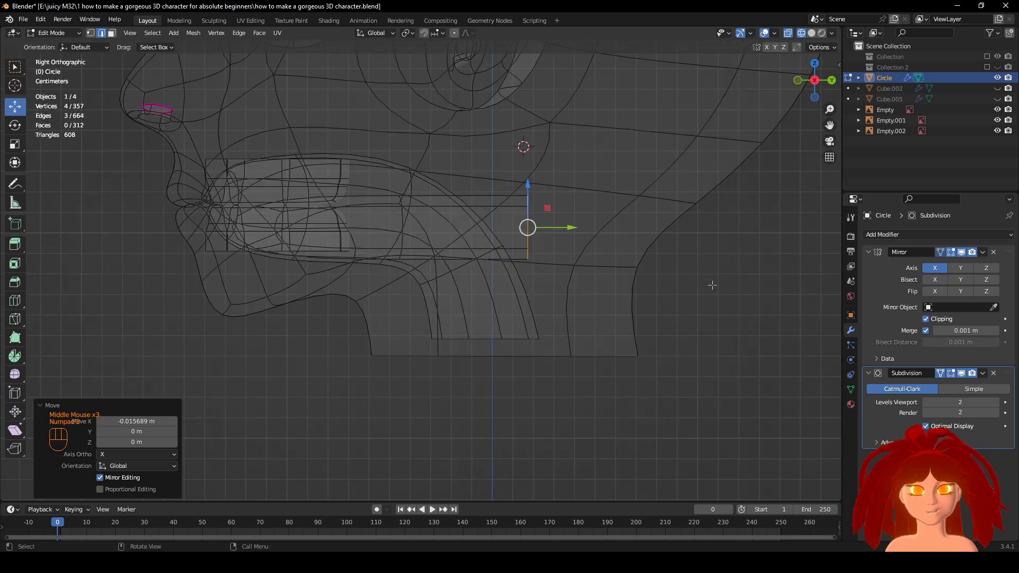
{"action": "key", "text": "g"}
{"action": "left_click", "coordinate": [629, 299]}
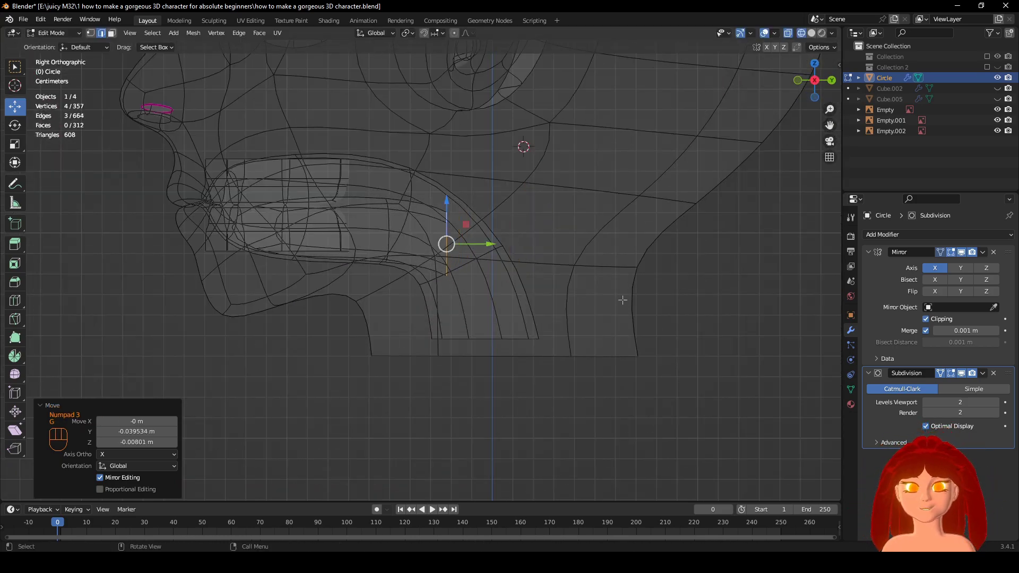
{"action": "key", "text": "r"}
{"action": "left_click", "coordinate": [620, 368]}
Extrude the rear loop down to near the throat tube's lower end and round it with LoopTools Circle.
{"action": "scroll", "coordinate": [478, 262], "scroll_direction": "up", "scroll_amount": 1}
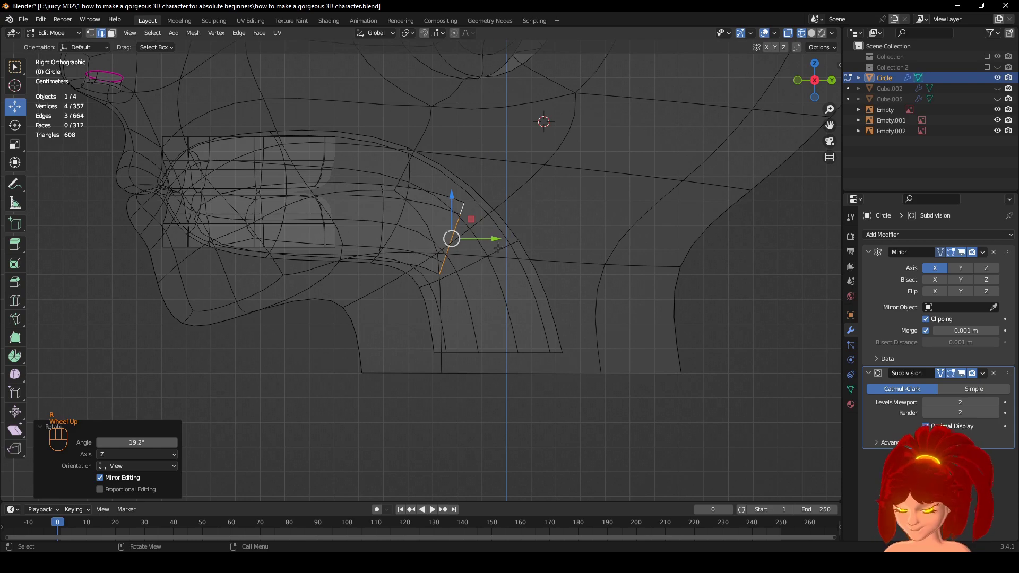
{"action": "right_click", "coordinate": [477, 329], "text": "ctrl"}
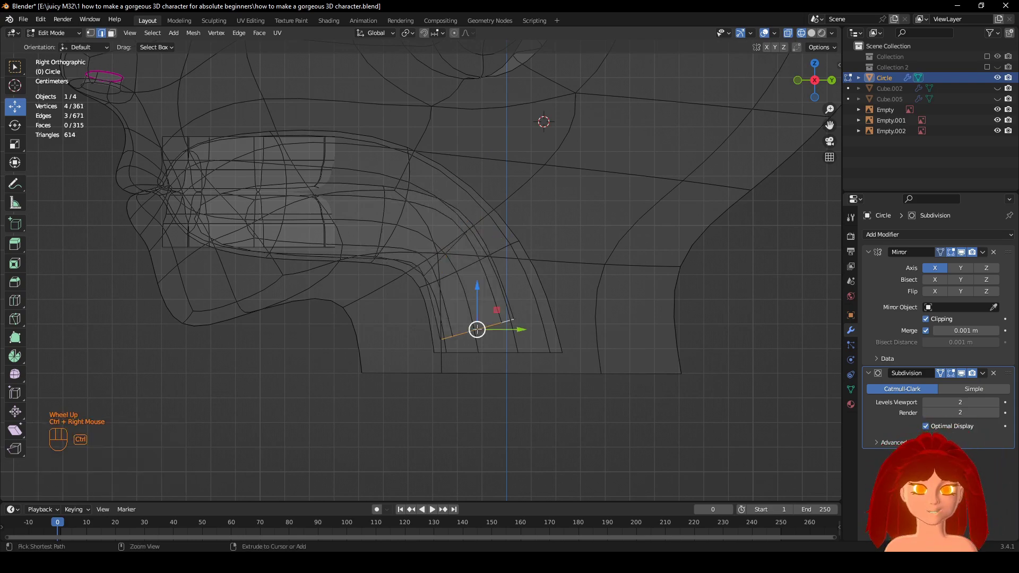
{"action": "scroll", "coordinate": [693, 360], "scroll_direction": "up", "scroll_amount": 1}
{"action": "middle_click_drag", "start_coordinate": [693, 360], "coordinate": [579, 297]}
{"action": "key", "text": "z"}
{"action": "middle_click_drag", "start_coordinate": [732, 313], "coordinate": [587, 304], "text": "shift"}
{"action": "right_click", "coordinate": [586, 303]}
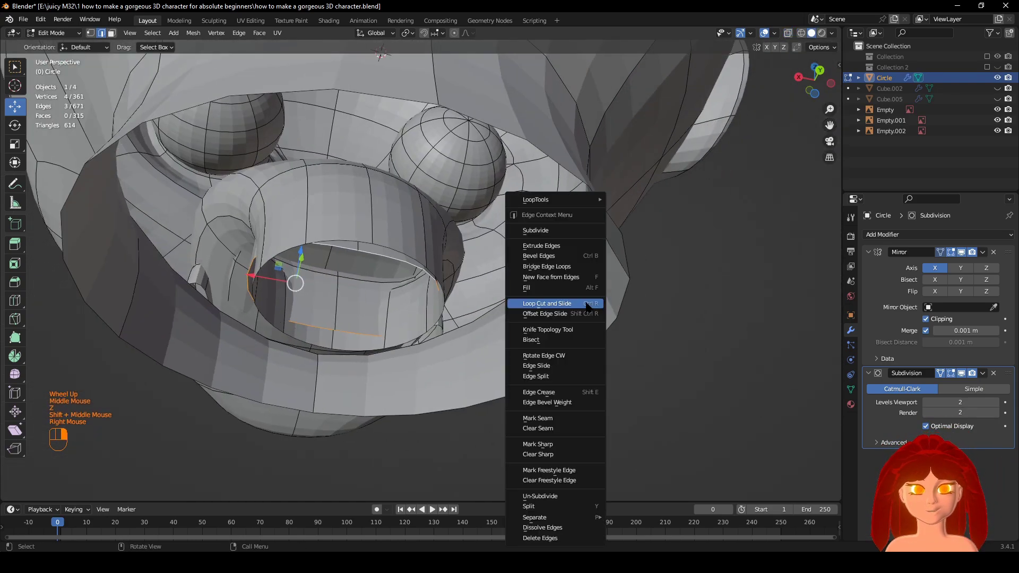
{"action": "left_click", "coordinate": [632, 210]}
Scale the rounded end loop uniformly to 0.576.
{"action": "scroll", "coordinate": [610, 265], "scroll_direction": "up", "scroll_amount": 2}
{"action": "middle_click_drag", "start_coordinate": [610, 266], "coordinate": [530, 348]}
{"action": "scroll", "coordinate": [530, 297], "scroll_direction": "down", "scroll_amount": 1}
{"action": "key", "text": "s"}
{"action": "left_click", "coordinate": [486, 303]}
Examine how the extruded end loop sits inside the throat tube in wireframe and solid shading.
{"action": "key", "text": "z"}
{"action": "middle_click_drag", "start_coordinate": [451, 329], "coordinate": [449, 414]}
{"action": "scroll", "coordinate": [440, 374], "scroll_direction": "down", "scroll_amount": 2}
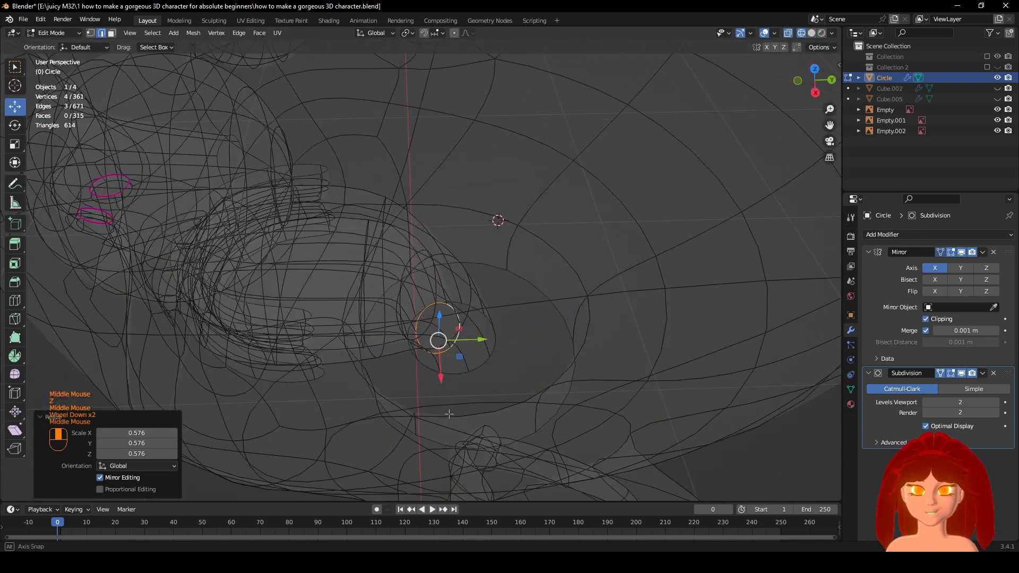
{"action": "middle_click_drag", "start_coordinate": [556, 396], "coordinate": [532, 289]}
{"action": "scroll", "coordinate": [531, 289], "scroll_direction": "up", "scroll_amount": 2}
{"action": "key", "text": "l"}
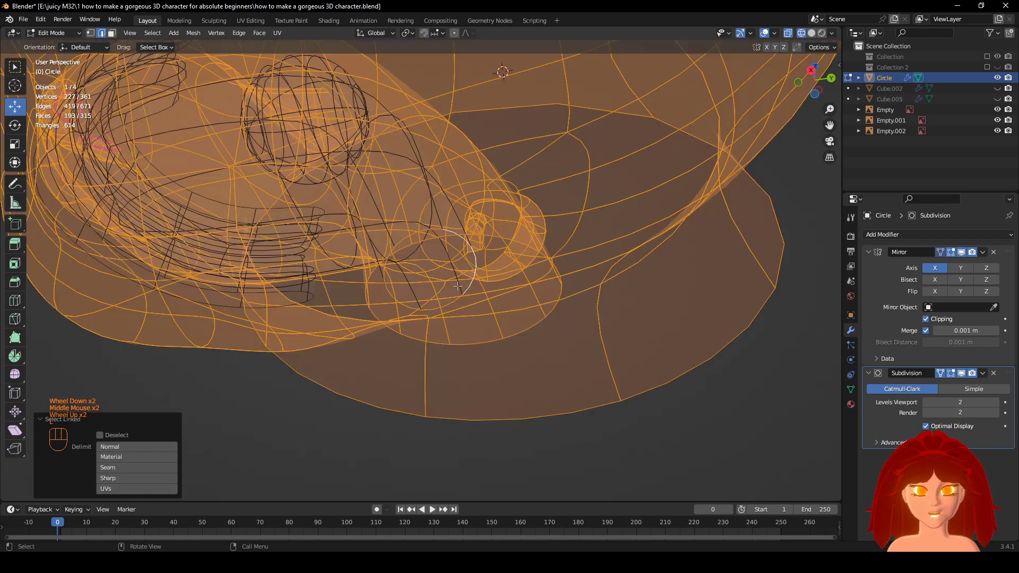
{"action": "middle_click_drag", "start_coordinate": [461, 286], "coordinate": [475, 268]}
{"action": "key", "text": "z"}
{"action": "scroll", "coordinate": [559, 332], "scroll_direction": "up", "scroll_amount": 1}
{"action": "left_click", "coordinate": [559, 332]}
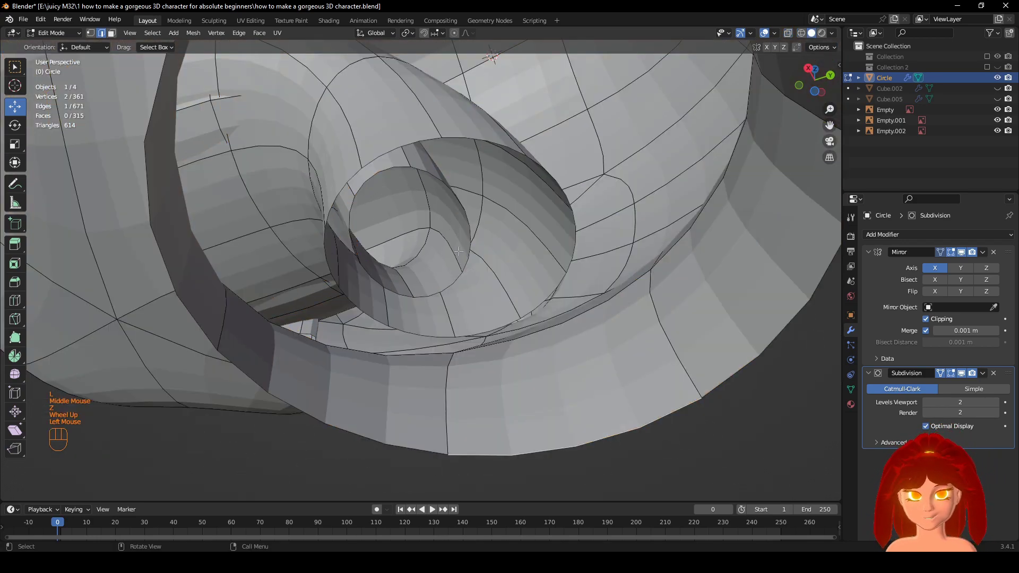
Highlight the extruded box as linked geometry and inspect its open end from below the neck.
{"action": "key", "text": "l"}
{"action": "scroll", "coordinate": [455, 250], "scroll_direction": "down", "scroll_amount": 2}
{"action": "key", "text": "z"}
{"action": "mouse_move", "coordinate": [455, 276]}
{"action": "middle_mouse_down"}
{"action": "mouse_move", "coordinate": [423, 432]}
{"action": "mouse_move", "coordinate": [366, 391]}
{"action": "mouse_move", "coordinate": [474, 416]}
{"action": "mouse_move", "coordinate": [422, 390]}
{"action": "mouse_move", "coordinate": [422, 309]}
{"action": "mouse_move", "coordinate": [446, 298]}
{"action": "middle_mouse_up"}
{"action": "scroll", "coordinate": [475, 417], "scroll_direction": "up", "scroll_amount": 1}
{"action": "scroll", "coordinate": [462, 300], "scroll_direction": "up", "scroll_amount": 1}
{"action": "key", "text": "z"}
{"action": "middle_click_drag", "start_coordinate": [531, 318], "coordinate": [504, 252]}
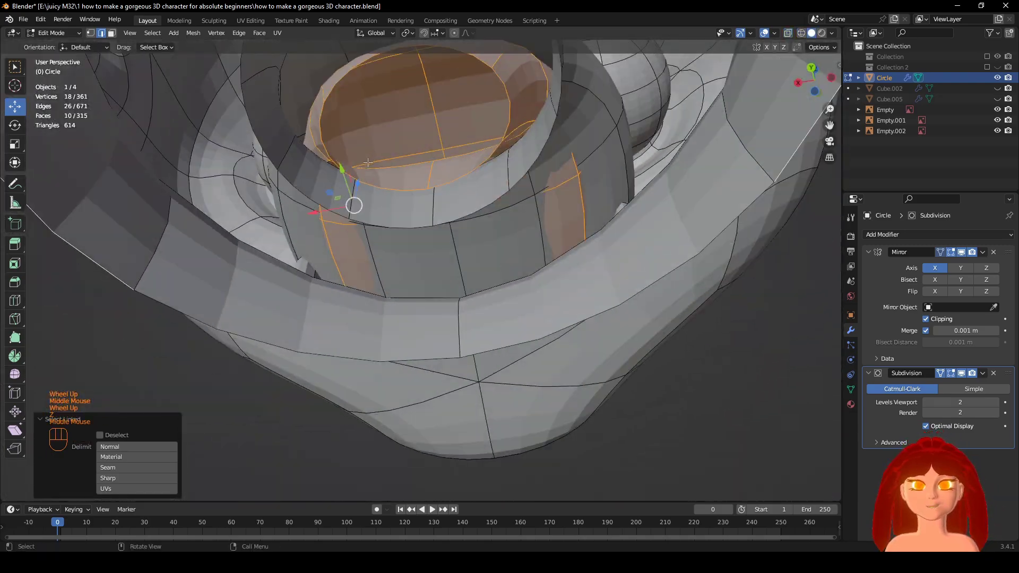
Select the box's open end loop, move it -0.009243 m along X and round it again with LoopTools Circle.
{"action": "middle_click_drag", "start_coordinate": [353, 151], "coordinate": [366, 182]}
{"action": "left_click", "coordinate": [305, 131], "text": "alt"}
{"action": "middle_click_drag", "start_coordinate": [304, 131], "coordinate": [324, 132]}
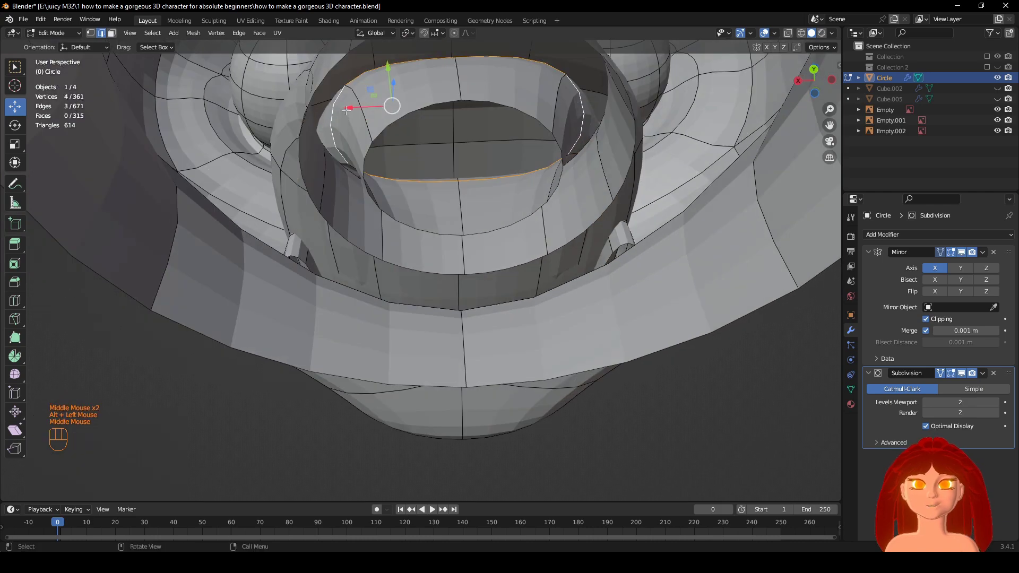
{"action": "left_click_drag", "start_coordinate": [347, 110], "coordinate": [367, 108]}
{"action": "right_click", "coordinate": [543, 125]}
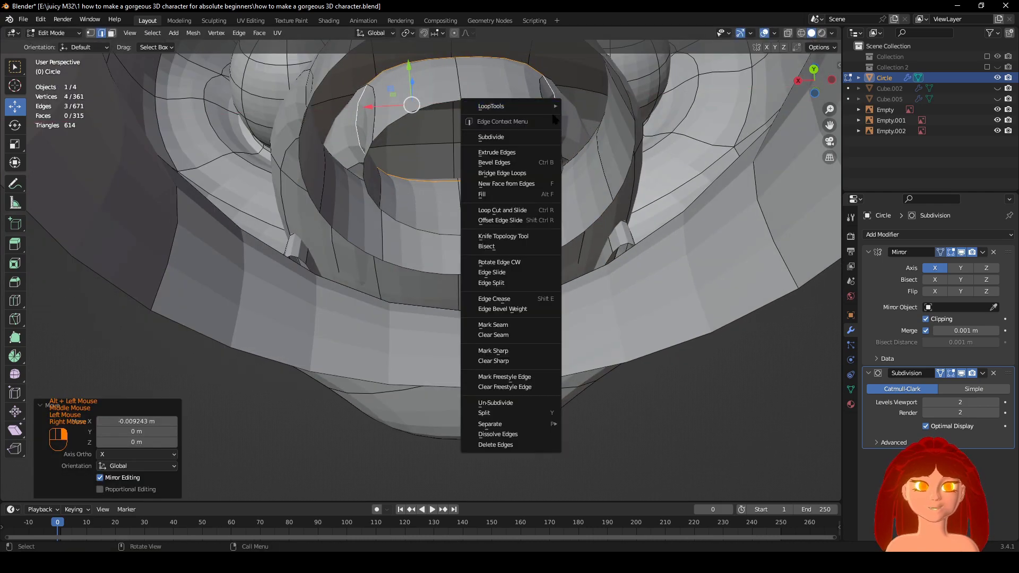
{"action": "mouse_move", "coordinate": [552, 107]}
{"action": "left_click", "coordinate": [594, 117]}
Try scaling the box's end loop uniformly to 0.800.
{"action": "middle_click_drag", "start_coordinate": [474, 171], "coordinate": [514, 207]}
{"action": "key", "text": "z"}
{"action": "mouse_move", "coordinate": [466, 208]}
{"action": "middle_mouse_down"}
{"action": "mouse_move", "coordinate": [545, 266]}
{"action": "mouse_move", "coordinate": [591, 342]}
{"action": "mouse_move", "coordinate": [655, 316]}
{"action": "middle_mouse_up"}
{"action": "left_click", "coordinate": [598, 282]}
{"action": "key", "text": "z"}
{"action": "scroll", "coordinate": [504, 317], "scroll_direction": "up", "scroll_amount": 1}
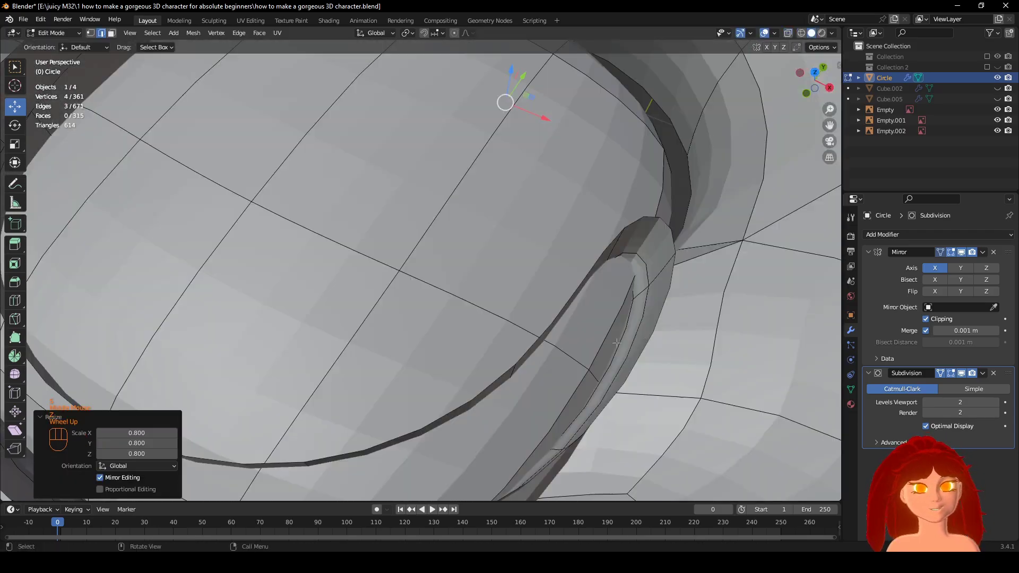
{"action": "key", "text": "z"}
{"action": "mouse_move", "coordinate": [504, 317]}
{"action": "middle_mouse_down"}
{"action": "mouse_move", "coordinate": [383, 312]}
{"action": "mouse_move", "coordinate": [503, 353]}
{"action": "mouse_move", "coordinate": [533, 225]}
{"action": "mouse_move", "coordinate": [547, 231]}
{"action": "middle_mouse_up"}
{"action": "key", "text": "ctrl+z"}
Flatten the box's end loop in right view by scaling it to 0 along Z.
{"action": "key", "text": "z"}
{"action": "left_click", "coordinate": [550, 233], "text": "alt"}
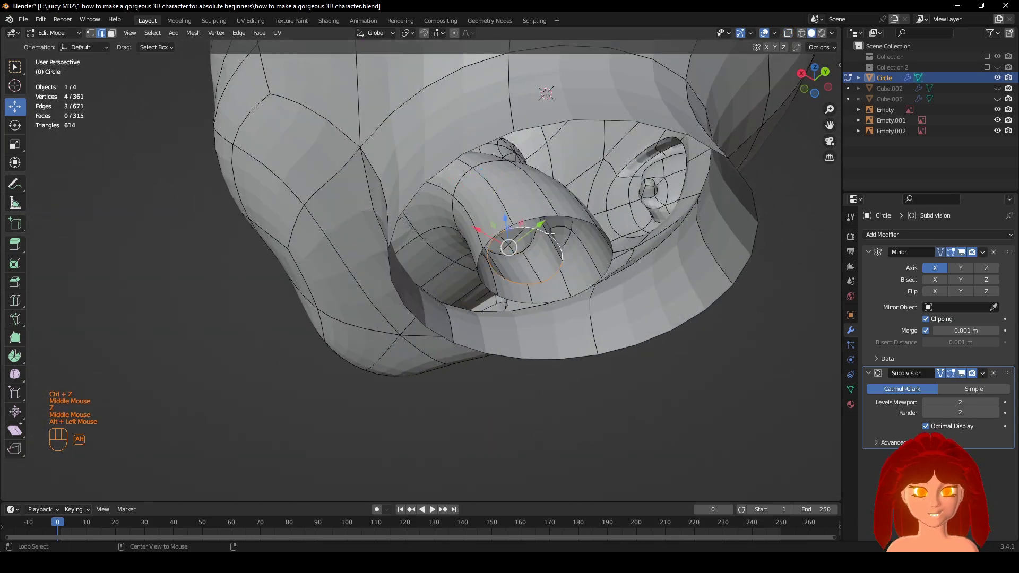
{"action": "key", "text": "KP_1"}
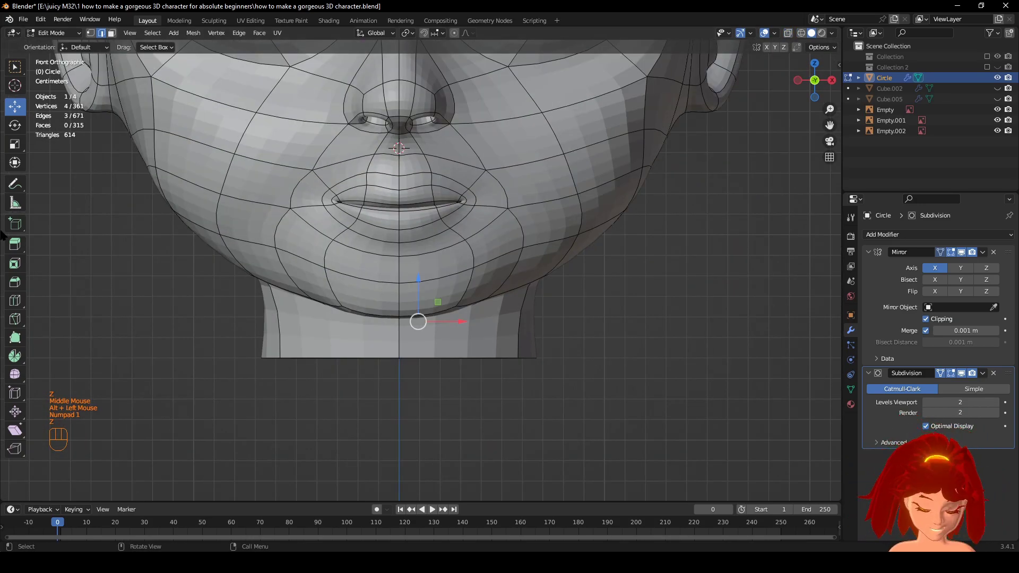
{"action": "middle_click_drag", "start_coordinate": [686, 267], "coordinate": [664, 268]}
{"action": "key", "text": "KP_3"}
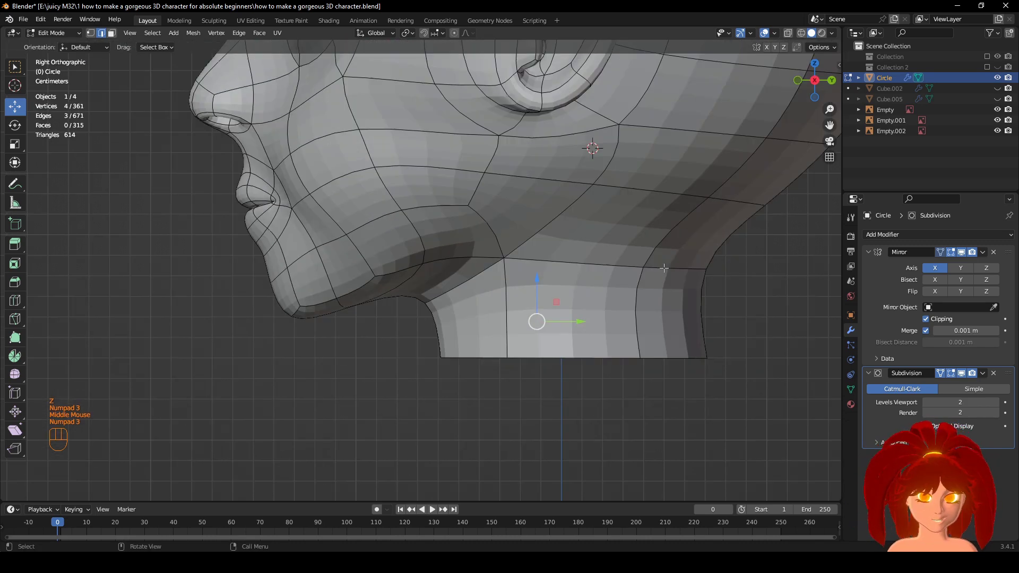
{"action": "key", "text": "z"}
{"action": "middle_click_drag", "start_coordinate": [615, 295], "coordinate": [619, 222], "text": "shift"}
{"action": "scroll", "coordinate": [618, 223], "scroll_direction": "up", "scroll_amount": 2}
{"action": "key", "text": "s"}
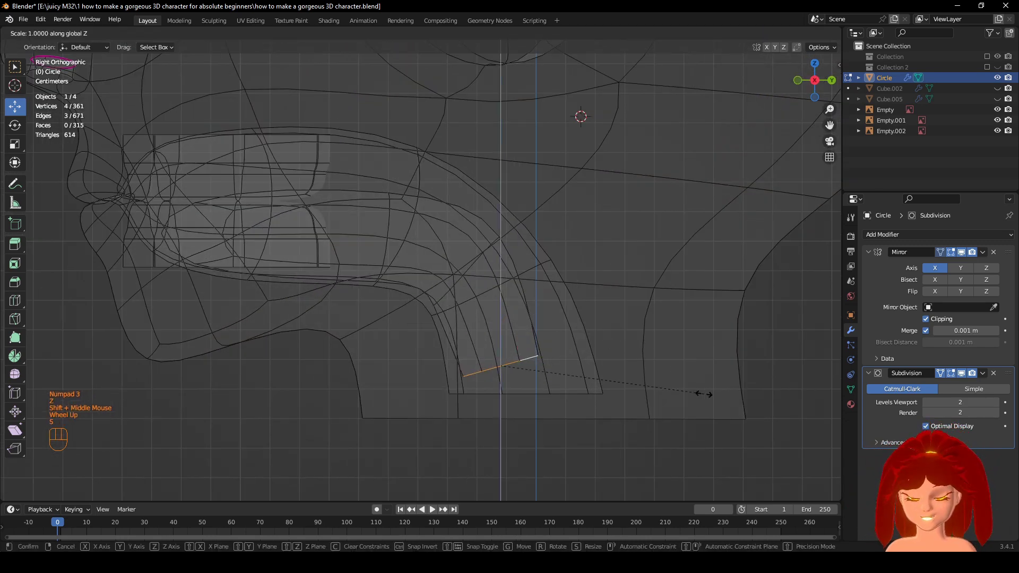
{"action": "left_click", "coordinate": [658, 404]}
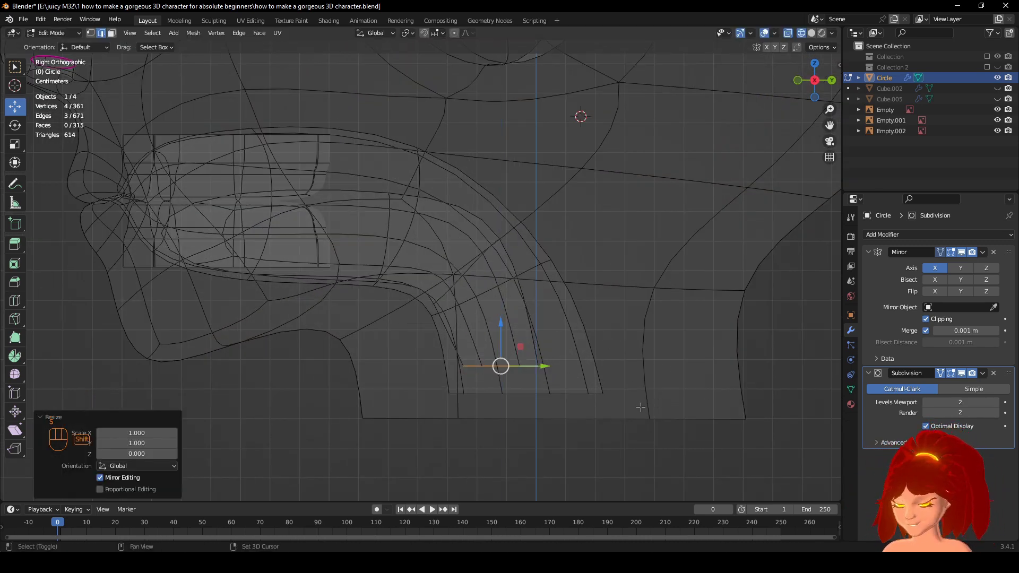
Add the outer throat tube's open end loop to the selection and flatten both end loops by scaling them to 0 along Z.
{"action": "middle_click_drag", "start_coordinate": [640, 407], "coordinate": [596, 366], "text": "shift"}
{"action": "left_click", "coordinate": [547, 353], "text": "alt+shift"}
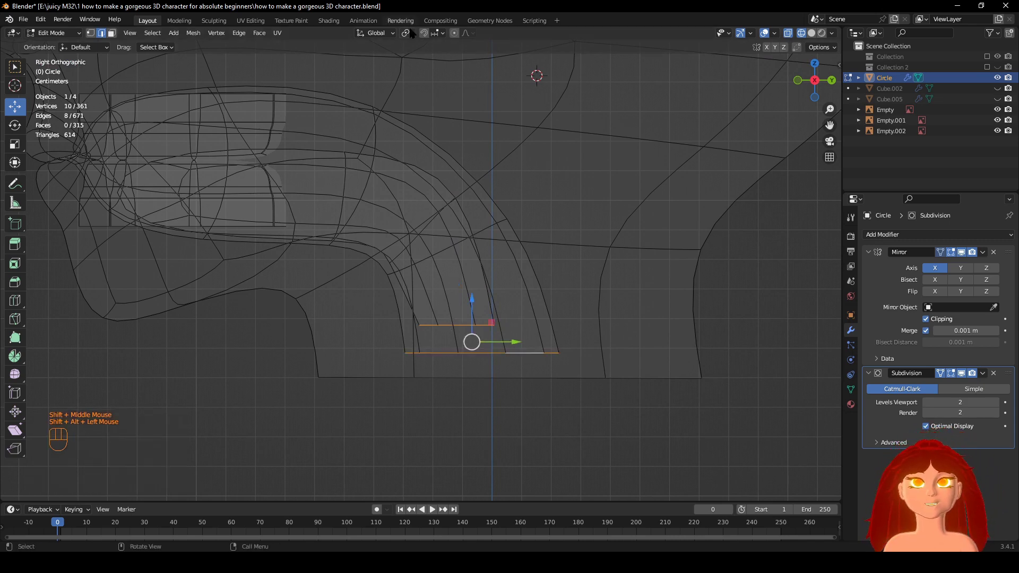
{"action": "type", "text": "s"}
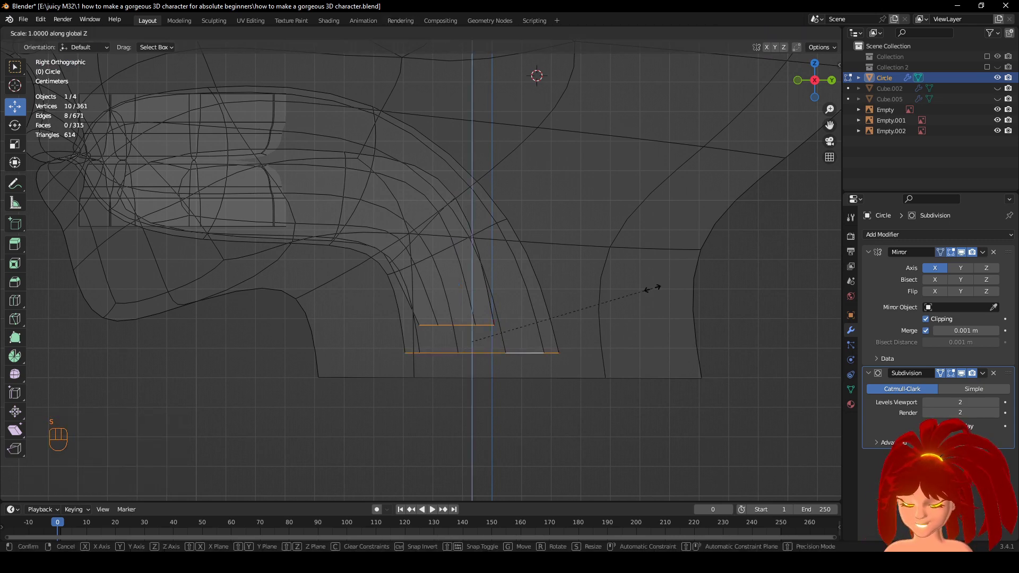
{"action": "type", "text": "0"}
{"action": "left_click", "coordinate": [650, 288]}
{"action": "scroll", "coordinate": [603, 296], "scroll_direction": "down", "scroll_amount": 1}
{"action": "scroll", "coordinate": [559, 345], "scroll_direction": "up", "scroll_amount": 1}
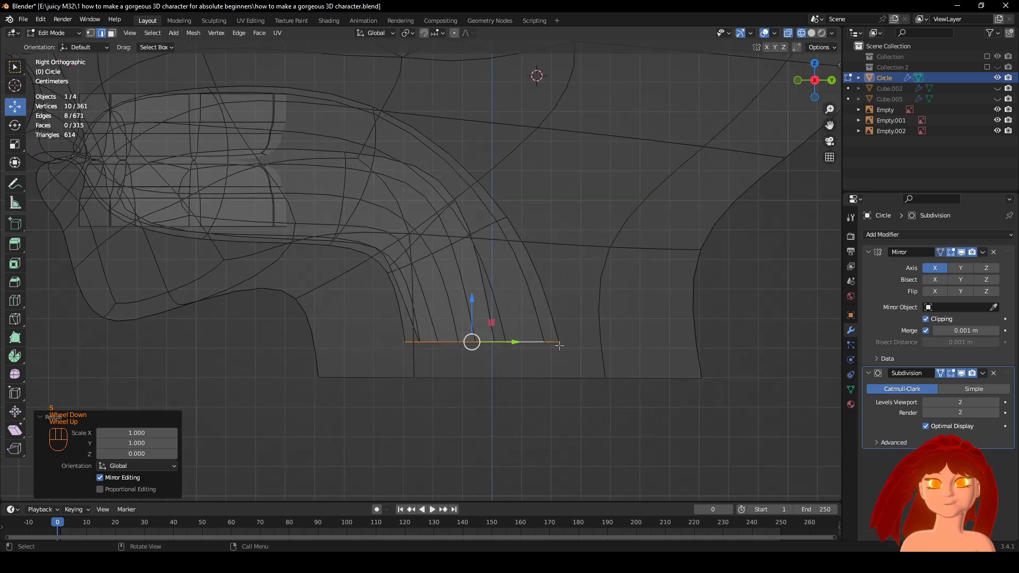
Move both flattened end loops -0.01 m along Z and check the tube openings in wireframe and solid shading.
{"action": "left_click_drag", "start_coordinate": [472, 295], "coordinate": [480, 339]}
{"action": "scroll", "coordinate": [553, 328], "scroll_direction": "down", "scroll_amount": 2}
{"action": "middle_click_drag", "start_coordinate": [551, 328], "coordinate": [465, 378]}
{"action": "scroll", "coordinate": [320, 343], "scroll_direction": "up", "scroll_amount": 2}
{"action": "scroll", "coordinate": [464, 378], "scroll_direction": "up", "scroll_amount": 1}
{"action": "key", "text": "shift+z"}
{"action": "mouse_move", "coordinate": [698, 376]}
{"action": "middle_mouse_down", "text": "shift"}
{"action": "mouse_move", "coordinate": [650, 401]}
{"action": "mouse_move", "coordinate": [504, 380]}
{"action": "mouse_move", "coordinate": [443, 389]}
{"action": "middle_mouse_up", "text": "shift"}
{"action": "scroll", "coordinate": [695, 381], "scroll_direction": "down", "scroll_amount": 1}
{"action": "scroll", "coordinate": [499, 381], "scroll_direction": "up", "scroll_amount": 1}
{"action": "scroll", "coordinate": [443, 389], "scroll_direction": "down", "scroll_amount": 2}
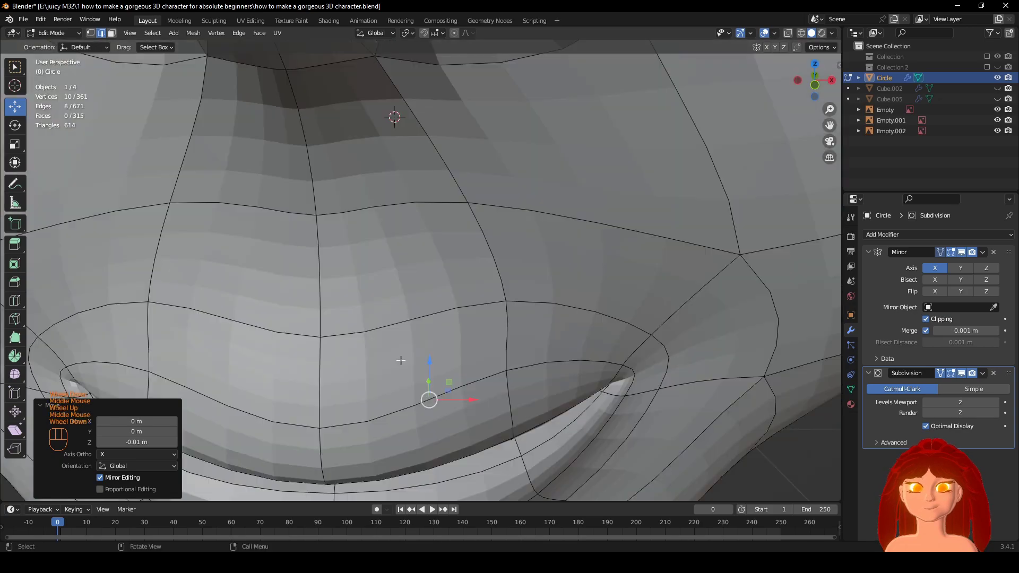
{"action": "key", "text": "shift+z"}
{"action": "middle_click_drag", "start_coordinate": [411, 345], "coordinate": [343, 326]}
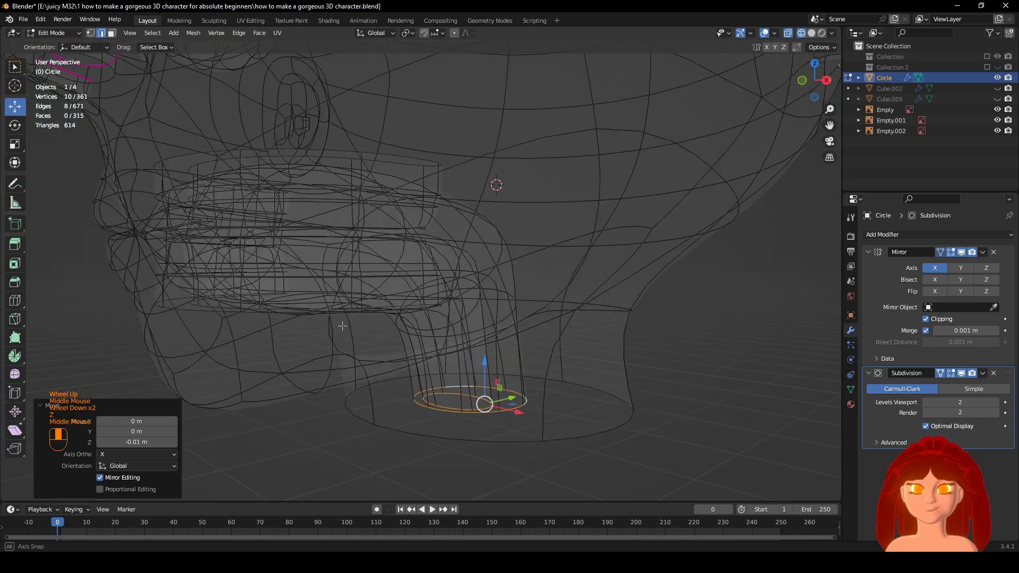
{"action": "key", "text": "shift+z"}
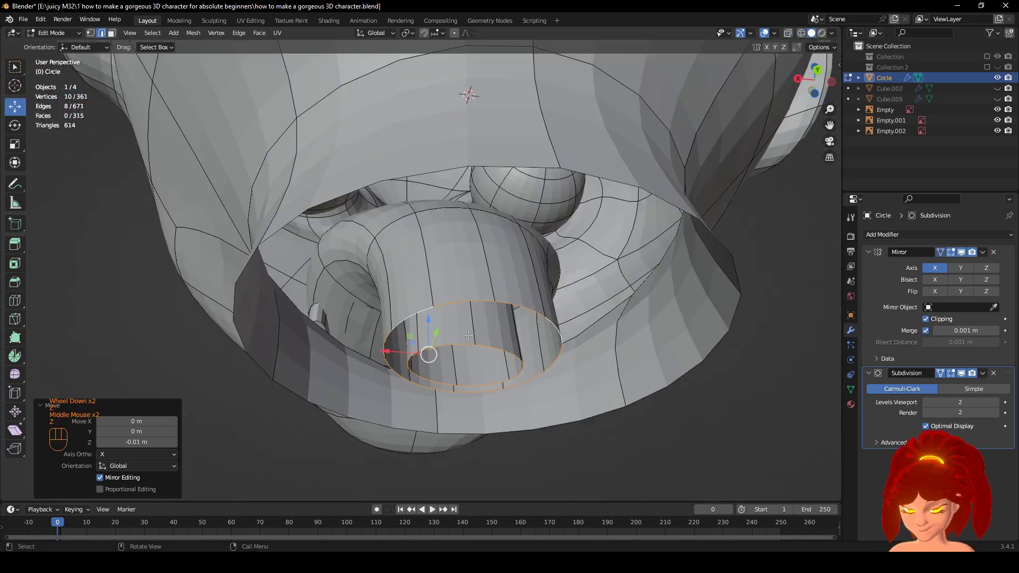
Select the whole inner box as linked geometry and show it in wireframe shading.
{"action": "left_click", "coordinate": [468, 336]}
{"action": "key", "text": "l"}
{"action": "middle_click_drag", "start_coordinate": [468, 336], "coordinate": [522, 374]}
{"action": "key", "text": "shift+z"}
{"action": "mouse_move", "coordinate": [361, 378]}
{"action": "middle_mouse_down"}
{"action": "mouse_move", "coordinate": [392, 382]}
{"action": "mouse_move", "coordinate": [429, 366]}
{"action": "middle_mouse_up"}
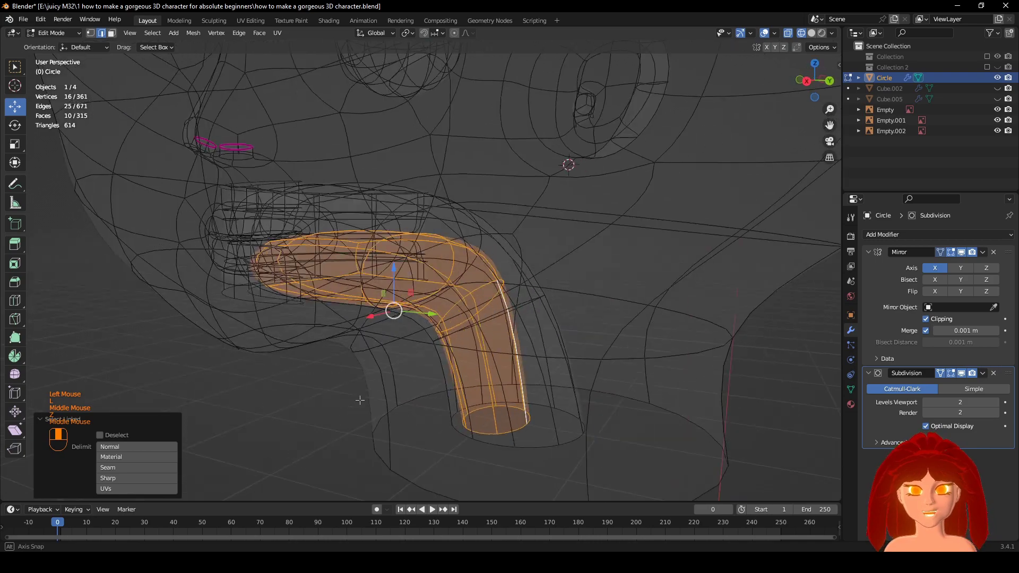
Examine the inner box's clearance inside the outer tube, switching shading modes and the subdivision preview.
{"action": "scroll", "coordinate": [359, 400], "scroll_direction": "up", "scroll_amount": 2}
{"action": "middle_click_drag", "start_coordinate": [359, 400], "coordinate": [297, 405]}
{"action": "key", "text": "z"}
{"action": "scroll", "coordinate": [434, 418], "scroll_direction": "up", "scroll_amount": 1}
{"action": "mouse_move", "coordinate": [414, 414]}
{"action": "middle_mouse_down"}
{"action": "mouse_move", "coordinate": [460, 388]}
{"action": "mouse_move", "coordinate": [476, 395]}
{"action": "mouse_move", "coordinate": [446, 372]}
{"action": "middle_mouse_up"}
{"action": "scroll", "coordinate": [435, 406], "scroll_direction": "up", "scroll_amount": 1}
{"action": "left_click", "coordinate": [962, 373]}
{"action": "left_click", "coordinate": [961, 373]}
{"action": "key", "text": "z"}
{"action": "mouse_move", "coordinate": [297, 380]}
{"action": "middle_mouse_down"}
{"action": "mouse_move", "coordinate": [264, 395]}
{"action": "mouse_move", "coordinate": [283, 400]}
{"action": "mouse_move", "coordinate": [305, 374]}
{"action": "middle_mouse_up"}
{"action": "key", "text": "z"}
Try scaling the inner box along Z, comparing the fit by undoing and redoing the change.
{"action": "middle_click_drag", "start_coordinate": [684, 392], "coordinate": [700, 387]}
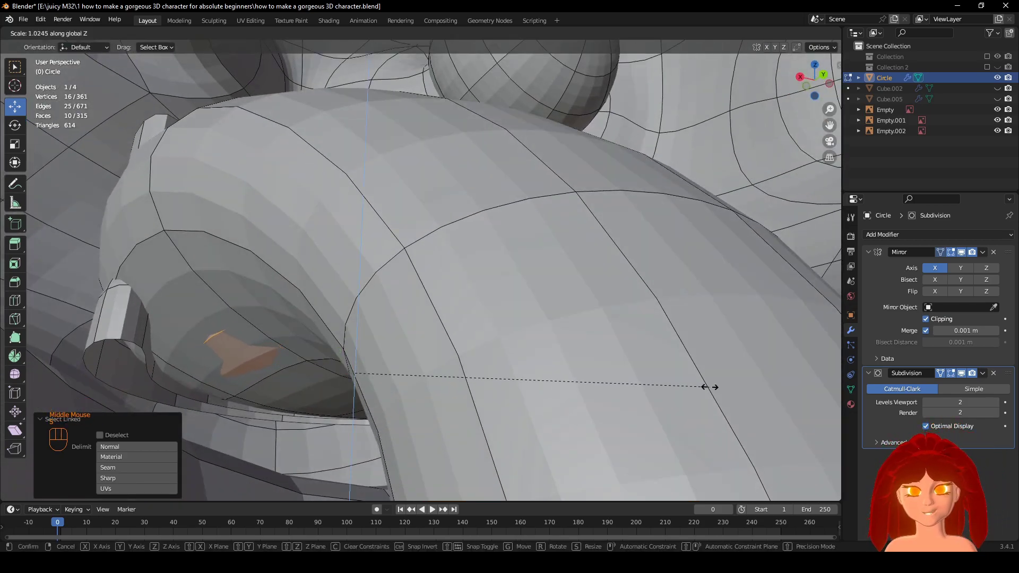
{"action": "key", "text": "z"}
{"action": "mouse_move", "coordinate": [626, 398]}
{"action": "middle_mouse_down"}
{"action": "mouse_move", "coordinate": [374, 416]}
{"action": "mouse_move", "coordinate": [433, 405]}
{"action": "mouse_move", "coordinate": [461, 378]}
{"action": "mouse_move", "coordinate": [521, 375]}
{"action": "mouse_move", "coordinate": [495, 394]}
{"action": "mouse_move", "coordinate": [528, 379]}
{"action": "middle_mouse_up"}
{"action": "scroll", "coordinate": [433, 406], "scroll_direction": "down", "scroll_amount": 2}
{"action": "key", "text": "ctrl+z"}
{"action": "key", "text": "z"}
{"action": "scroll", "coordinate": [504, 378], "scroll_direction": "up", "scroll_amount": 2}
{"action": "key", "text": "z"}
{"action": "key", "text": "ctrl+shift+z"}
{"action": "key", "text": "ctrl+z"}
Scale the inner box to 0.925 along Z.
{"action": "key", "text": "z"}
{"action": "mouse_move", "coordinate": [425, 372]}
{"action": "middle_mouse_down"}
{"action": "mouse_move", "coordinate": [350, 347]}
{"action": "mouse_move", "coordinate": [644, 463]}
{"action": "middle_mouse_up"}
{"action": "scroll", "coordinate": [350, 346], "scroll_direction": "up", "scroll_amount": 1}
{"action": "key", "text": "z"}
{"action": "scroll", "coordinate": [364, 353], "scroll_direction": "down", "scroll_amount": 1}
{"action": "key", "text": "s"}
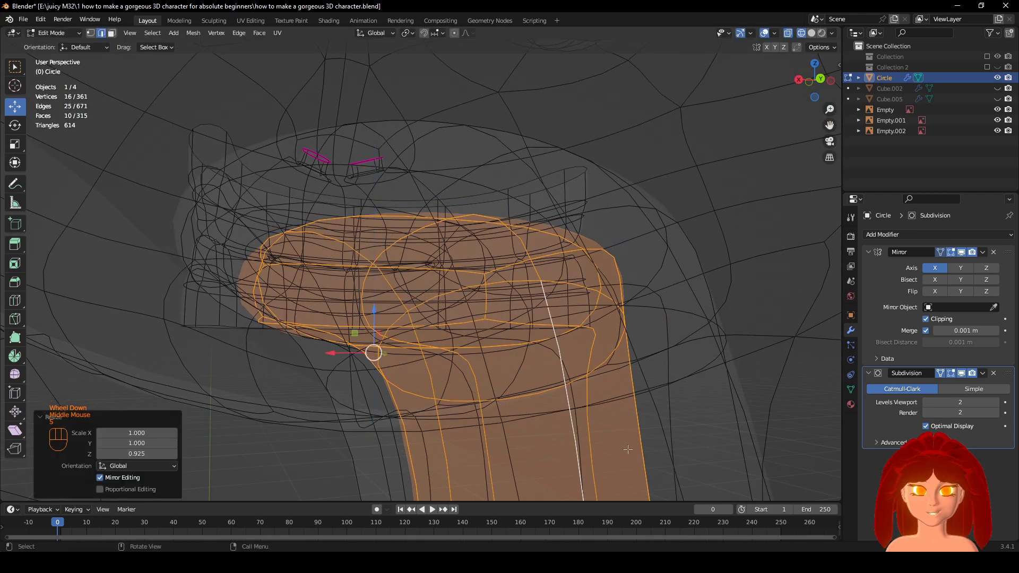
{"action": "key", "text": "z"}
Move the inner box 0.000995 m along Z and check it against the tube wall with the subdivision preview off and on.
{"action": "middle_click_drag", "start_coordinate": [628, 450], "coordinate": [459, 358]}
{"action": "scroll", "coordinate": [531, 404], "scroll_direction": "up", "scroll_amount": 2}
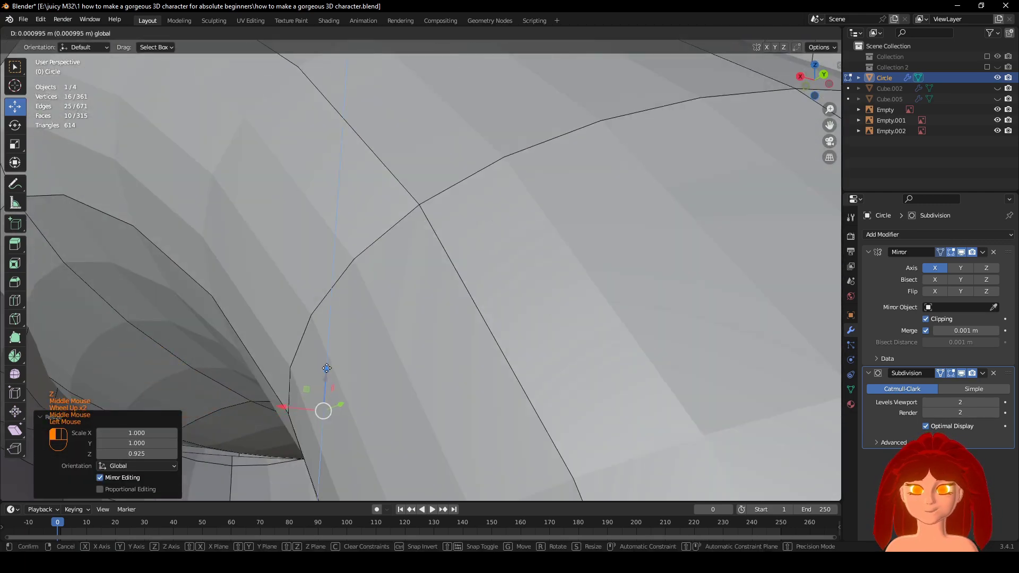
{"action": "scroll", "coordinate": [326, 368], "scroll_direction": "down", "scroll_amount": 2}
{"action": "scroll", "coordinate": [441, 389], "scroll_direction": "up", "scroll_amount": 1}
{"action": "middle_click_drag", "start_coordinate": [326, 368], "coordinate": [374, 393]}
{"action": "left_click", "coordinate": [962, 373]}
{"action": "scroll", "coordinate": [543, 419], "scroll_direction": "down", "scroll_amount": 1}
{"action": "middle_click_drag", "start_coordinate": [543, 418], "coordinate": [538, 414]}
{"action": "scroll", "coordinate": [538, 414], "scroll_direction": "up", "scroll_amount": 1}
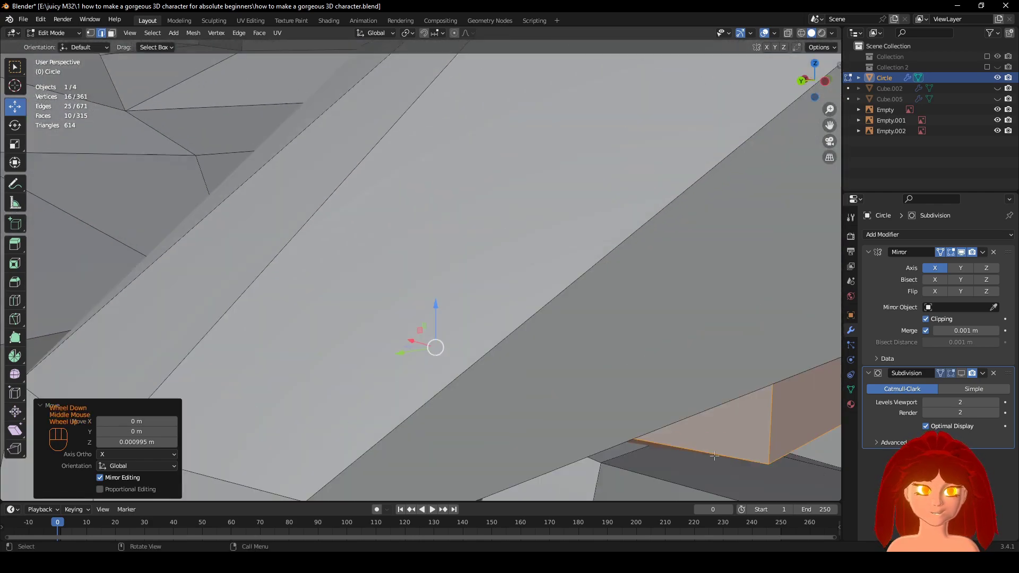
{"action": "middle_click_drag", "start_coordinate": [779, 439], "coordinate": [775, 435]}
{"action": "scroll", "coordinate": [775, 435], "scroll_direction": "up", "scroll_amount": 1}
{"action": "left_click", "coordinate": [961, 373]}
{"action": "scroll", "coordinate": [711, 382], "scroll_direction": "down", "scroll_amount": 2}
{"action": "middle_click_drag", "start_coordinate": [712, 382], "coordinate": [770, 381]}
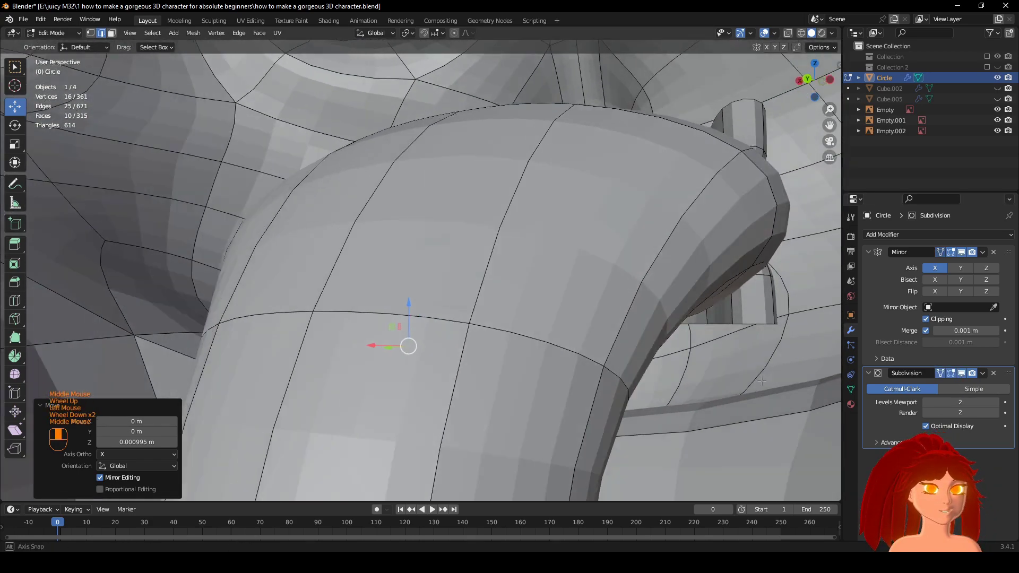
Examine the bend of the throat tube from behind for spots where the inner box pokes through, in wireframe and solid shading.
{"action": "key", "text": "z"}
{"action": "scroll", "coordinate": [552, 374], "scroll_direction": "up", "scroll_amount": 1}
{"action": "middle_click_drag", "start_coordinate": [552, 373], "coordinate": [557, 373]}
{"action": "middle_click_drag", "start_coordinate": [375, 429], "coordinate": [265, 417]}
{"action": "key", "text": "z"}
{"action": "middle_click_drag", "start_coordinate": [403, 413], "coordinate": [562, 414]}
{"action": "scroll", "coordinate": [541, 396], "scroll_direction": "up", "scroll_amount": 1}
{"action": "scroll", "coordinate": [541, 395], "scroll_direction": "down", "scroll_amount": 1}
{"action": "scroll", "coordinate": [504, 376], "scroll_direction": "down", "scroll_amount": 1}
{"action": "scroll", "coordinate": [494, 366], "scroll_direction": "up", "scroll_amount": 1}
Compare the inner box's spacing to the outer tube from above and the side in wireframe, with and without subdivision.
{"action": "left_click", "coordinate": [962, 373]}
{"action": "scroll", "coordinate": [501, 343], "scroll_direction": "down", "scroll_amount": 1}
{"action": "key", "text": "z"}
{"action": "scroll", "coordinate": [458, 403], "scroll_direction": "down", "scroll_amount": 1}
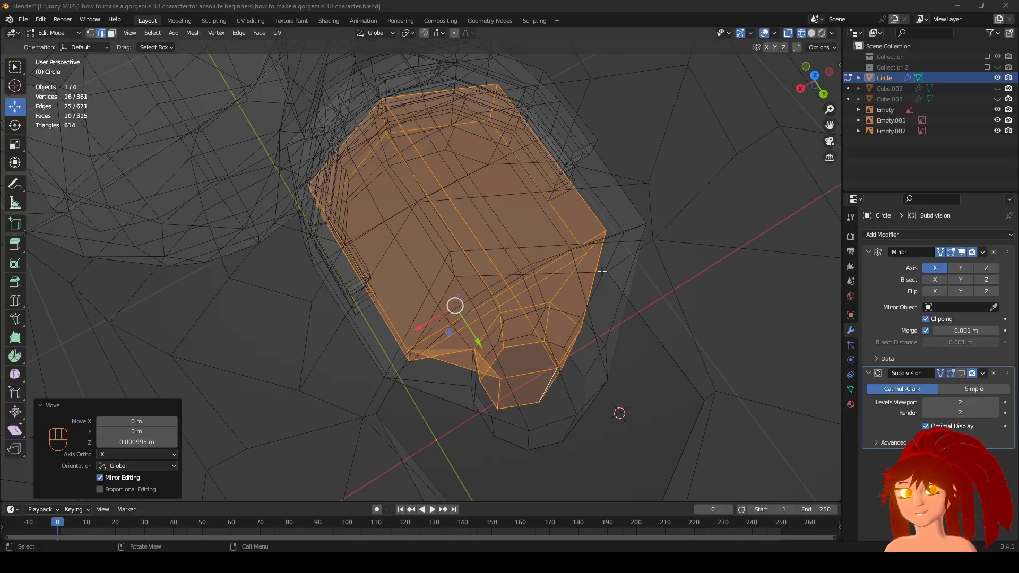
{"action": "scroll", "coordinate": [602, 271], "scroll_direction": "down", "scroll_amount": 1}
{"action": "middle_click_drag", "start_coordinate": [602, 271], "coordinate": [503, 281]}
{"action": "scroll", "coordinate": [564, 296], "scroll_direction": "up", "scroll_amount": 1}
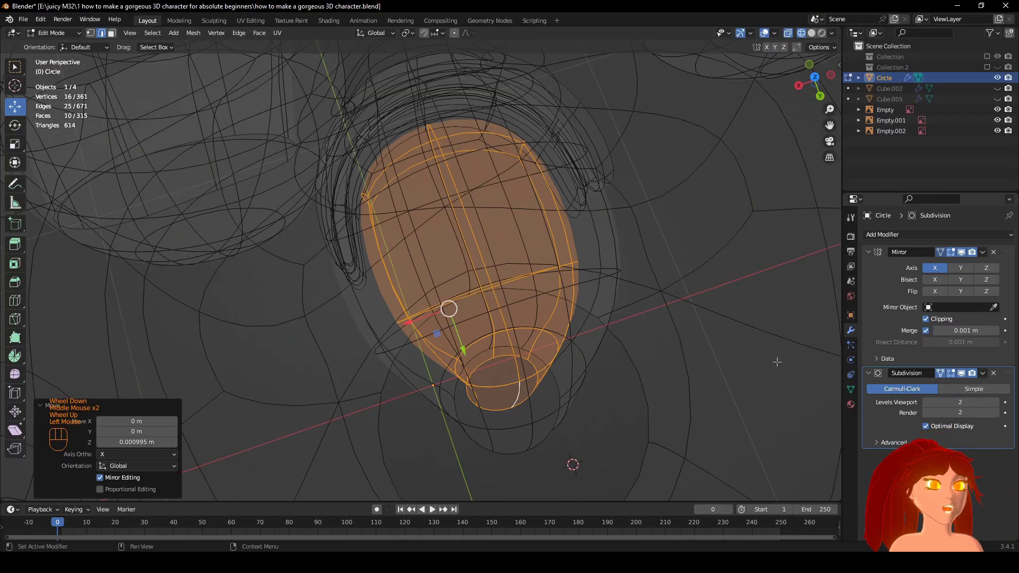
{"action": "scroll", "coordinate": [403, 318], "scroll_direction": "down", "scroll_amount": 1}
{"action": "middle_click_drag", "start_coordinate": [398, 319], "coordinate": [493, 324]}
{"action": "middle_click_drag", "start_coordinate": [494, 324], "coordinate": [695, 373], "text": "shift"}
{"action": "scroll", "coordinate": [557, 421], "scroll_direction": "up", "scroll_amount": 1}
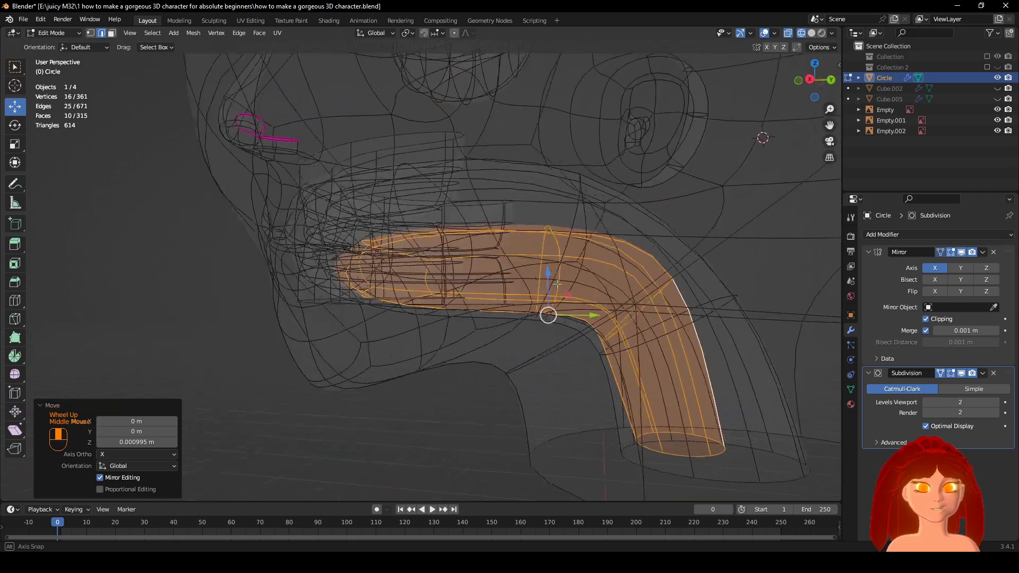
{"action": "middle_click_drag", "start_coordinate": [557, 284], "coordinate": [616, 308]}
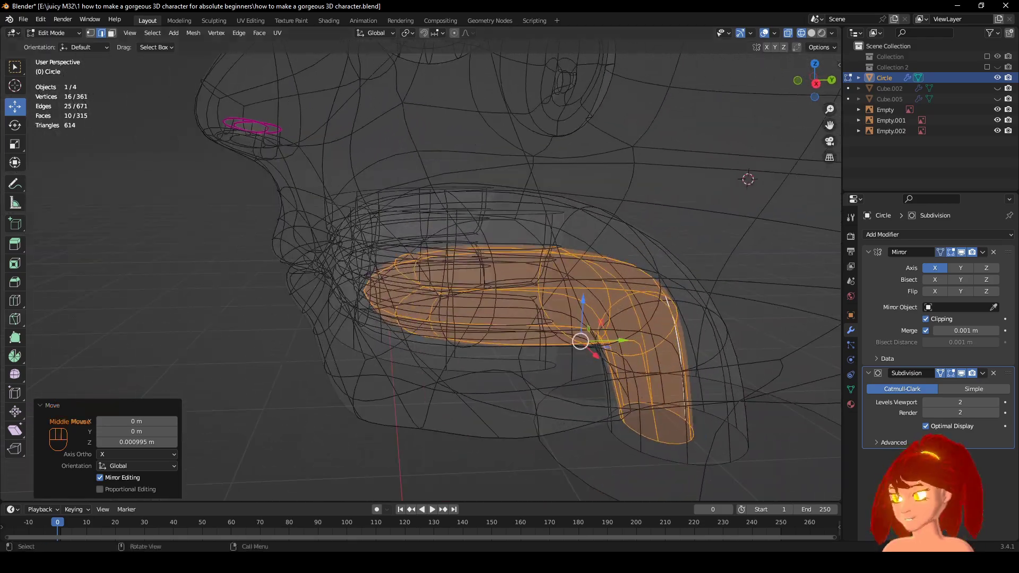
{"action": "middle_click_drag", "start_coordinate": [552, 244], "coordinate": [573, 248]}
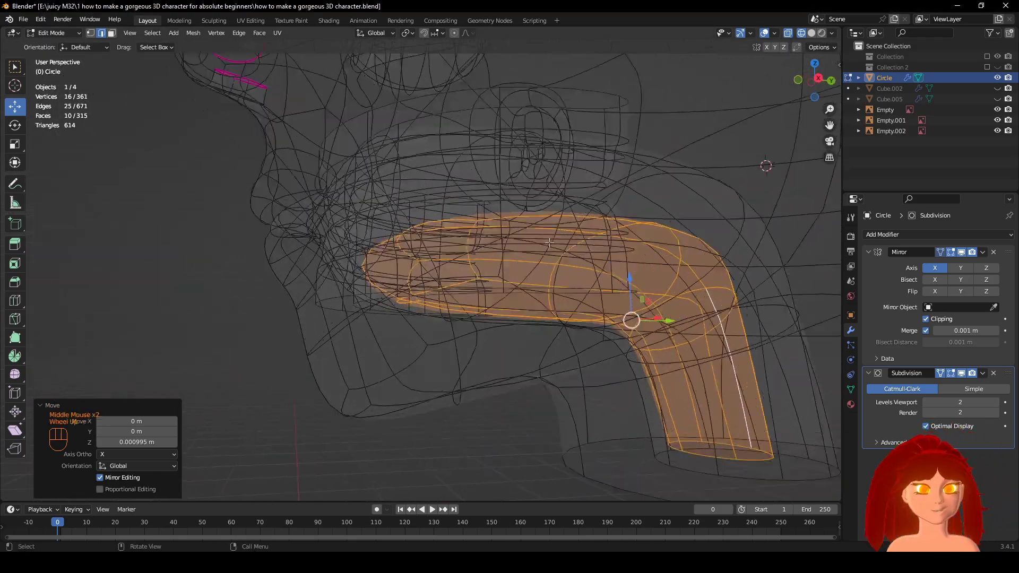
Try shifting the inner box vertically in right view and check its fit in the tube.
{"action": "key", "text": "KP_3"}
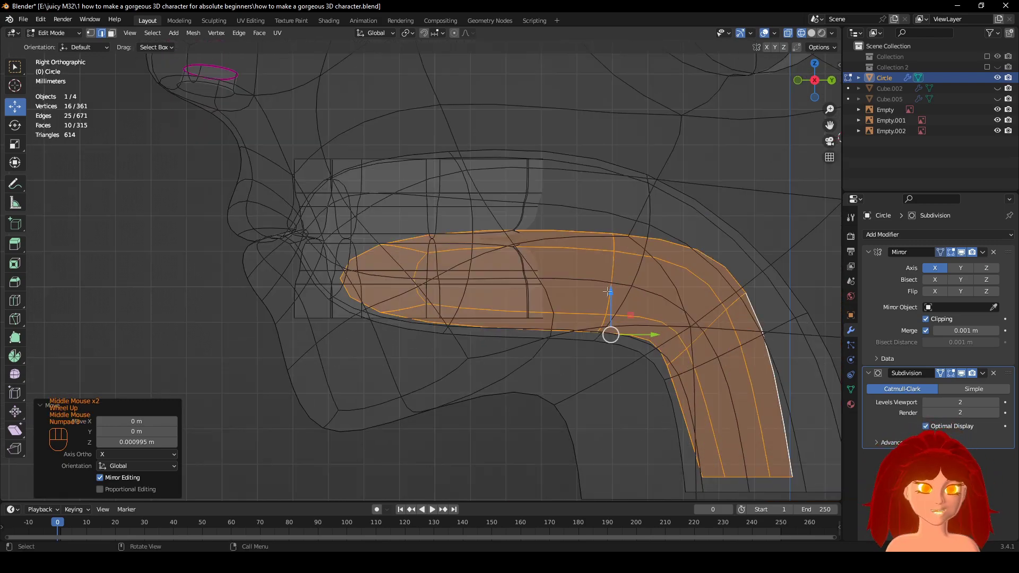
{"action": "left_click_drag", "start_coordinate": [608, 304], "coordinate": [608, 305]}
{"action": "mouse_move", "coordinate": [608, 305]}
{"action": "middle_mouse_down"}
{"action": "mouse_move", "coordinate": [577, 298]}
{"action": "mouse_move", "coordinate": [630, 312]}
{"action": "mouse_move", "coordinate": [589, 297]}
{"action": "mouse_move", "coordinate": [432, 313]}
{"action": "middle_mouse_up"}
{"action": "key", "text": "z"}
{"action": "scroll", "coordinate": [630, 312], "scroll_direction": "up", "scroll_amount": 1}
{"action": "key", "text": "ctrl+z"}
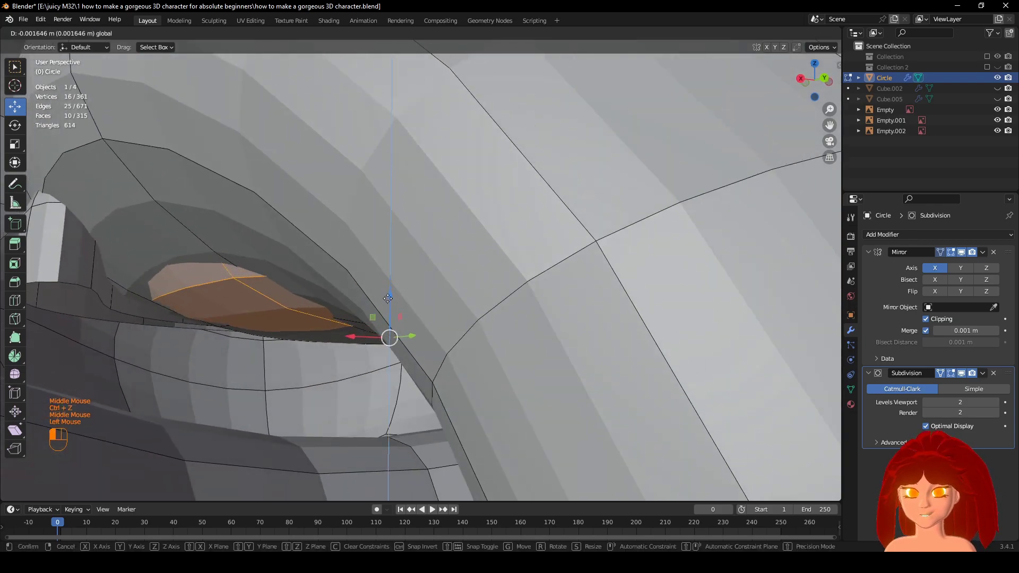
Move the inner box -0.001646 m along Z and check its fit inside the mouth and throat.
{"action": "left_click_drag", "start_coordinate": [388, 298], "coordinate": [387, 298]}
{"action": "mouse_move", "coordinate": [387, 298]}
{"action": "middle_mouse_down"}
{"action": "mouse_move", "coordinate": [391, 278]}
{"action": "mouse_move", "coordinate": [410, 288]}
{"action": "middle_mouse_up"}
{"action": "key", "text": "z"}
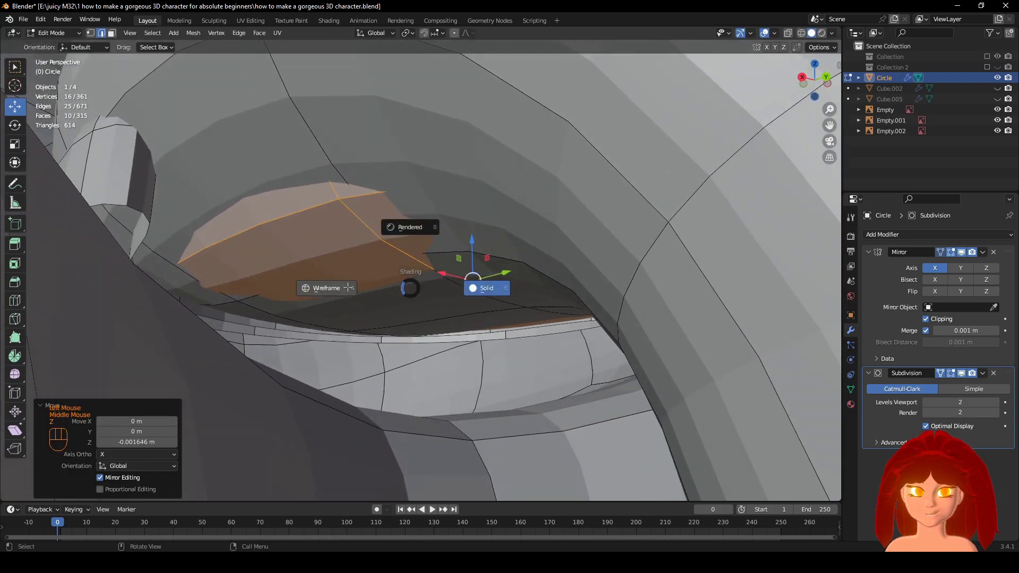
{"action": "middle_click_drag", "start_coordinate": [347, 288], "coordinate": [367, 336]}
{"action": "key", "text": "z"}
{"action": "scroll", "coordinate": [477, 321], "scroll_direction": "down", "scroll_amount": 2}
{"action": "key", "text": "z"}
{"action": "key", "text": "z"}
{"action": "scroll", "coordinate": [488, 298], "scroll_direction": "down", "scroll_amount": 3}
Move the mouth corner 0.006653 m along X using connected proportional editing with Smooth falloff and size 0.039.
{"action": "middle_click_drag", "start_coordinate": [510, 286], "coordinate": [654, 326]}
{"action": "scroll", "coordinate": [559, 353], "scroll_direction": "down", "scroll_amount": 2}
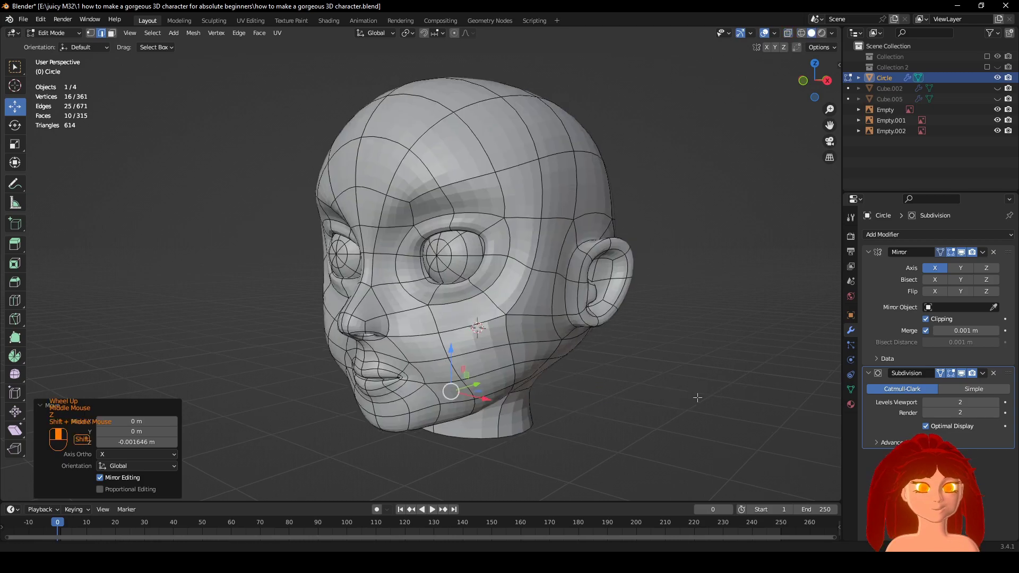
{"action": "scroll", "coordinate": [697, 398], "scroll_direction": "down", "scroll_amount": 1}
{"action": "middle_click_drag", "start_coordinate": [697, 397], "coordinate": [688, 437]}
{"action": "key", "text": "shift+alt+z"}
{"action": "scroll", "coordinate": [457, 243], "scroll_direction": "up", "scroll_amount": 5}
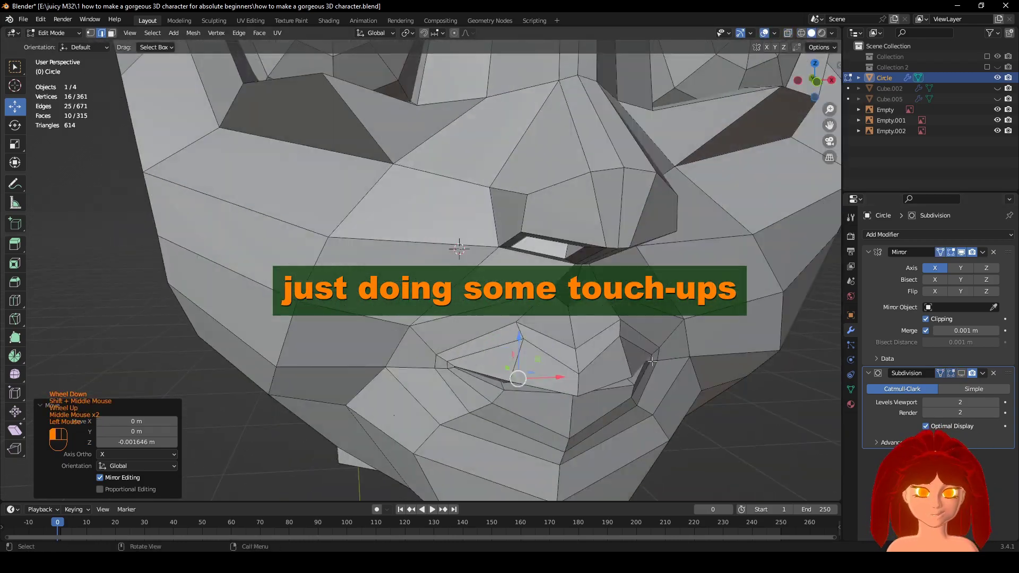
{"action": "middle_click_drag", "start_coordinate": [457, 243], "coordinate": [153, 196]}
{"action": "key", "text": "shift+alt+z"}
{"action": "scroll", "coordinate": [625, 314], "scroll_direction": "down", "scroll_amount": 2}
{"action": "key", "text": "ctrl+z"}
{"action": "middle_click_drag", "start_coordinate": [626, 314], "coordinate": [546, 371]}
{"action": "left_click_drag", "start_coordinate": [470, 293], "coordinate": [474, 293]}
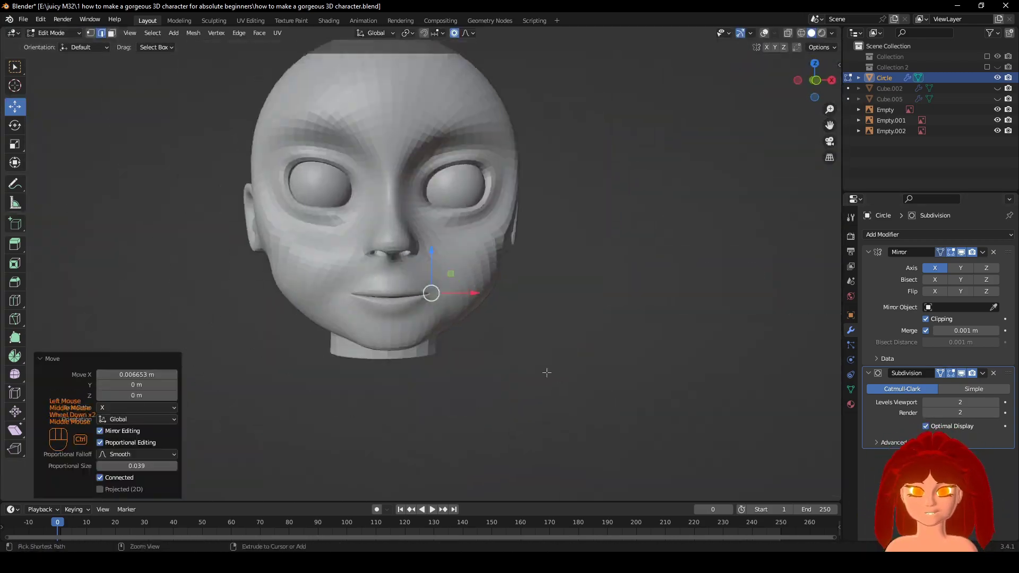
Try rotating the mouth corner geometry while viewing the face up close.
{"action": "scroll", "coordinate": [546, 371], "scroll_direction": "up", "scroll_amount": 4}
{"action": "middle_click_drag", "start_coordinate": [546, 370], "coordinate": [510, 308]}
{"action": "key", "text": "r"}
{"action": "key", "text": "r"}
{"action": "key", "text": "r"}
{"action": "scroll", "coordinate": [651, 348], "scroll_direction": "down", "scroll_amount": 2}
{"action": "key", "text": "ctrl+z"}
Save the Blender file.
{"action": "middle_click_drag", "start_coordinate": [651, 348], "coordinate": [562, 340]}
{"action": "scroll", "coordinate": [641, 352], "scroll_direction": "down", "scroll_amount": 2}
{"action": "key", "text": "ctrl+s"}
With subdivision display and proportional editing off, move a cheek vertex beside the mouth by -0.001286 m in X and 0.001355 m in Y.
{"action": "scroll", "coordinate": [642, 353], "scroll_direction": "up", "scroll_amount": 5}
{"action": "key", "text": "shift+alt+z"}
{"action": "left_click", "coordinate": [961, 373]}
{"action": "left_click", "coordinate": [535, 313]}
{"action": "key", "text": "o"}
{"action": "key", "text": "g"}
{"action": "scroll", "coordinate": [479, 338], "scroll_direction": "down", "scroll_amount": 5}
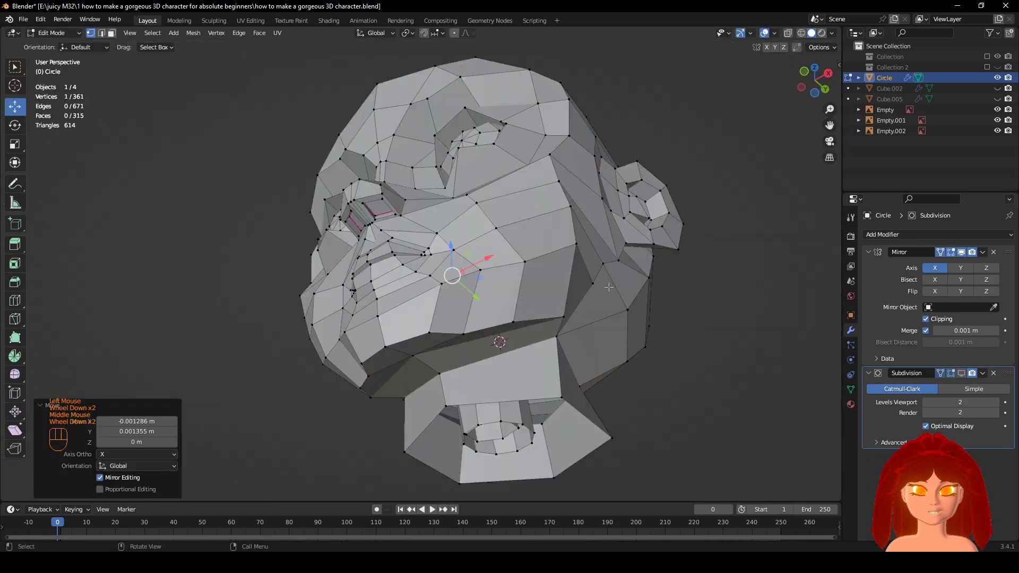
Show the subdivided surface without overlays and nudge the selected geometry near the mouth slightly upward.
{"action": "left_click", "coordinate": [961, 373]}
{"action": "left_click", "coordinate": [961, 373]}
{"action": "left_click", "coordinate": [961, 373]}
{"action": "left_click", "coordinate": [447, 308], "text": "shift"}
{"action": "left_click", "coordinate": [764, 33]}
{"action": "key", "text": "g"}
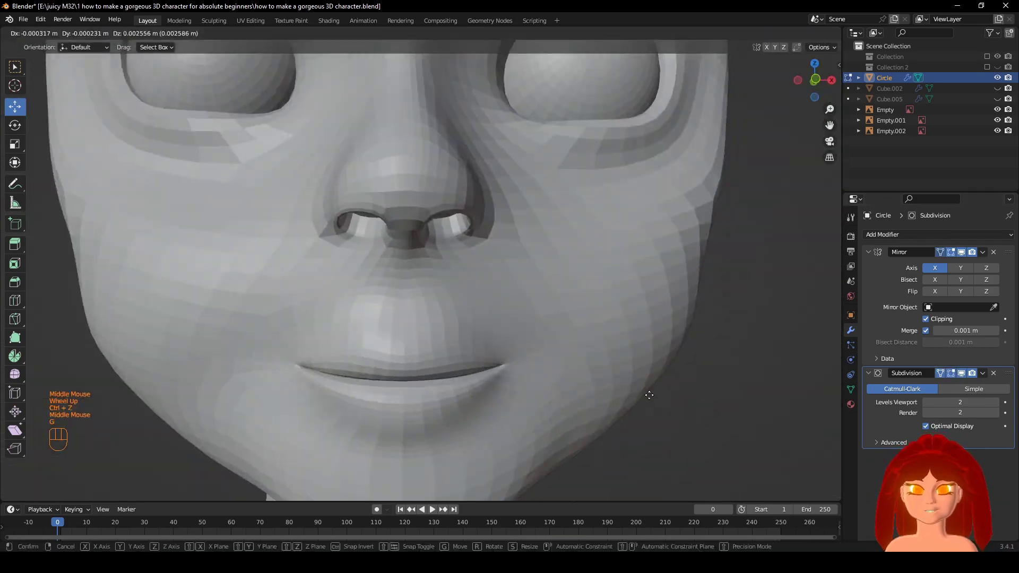
{"action": "left_click", "coordinate": [764, 33]}
{"action": "key", "text": "g"}
Select a lower lip vertex, toggle the Extras overlay and reposition the vertex in right view.
{"action": "middle_click_drag", "start_coordinate": [648, 393], "coordinate": [757, 205]}
{"action": "left_click", "coordinate": [577, 409]}
{"action": "left_click", "coordinate": [765, 33]}
{"action": "key", "text": "KP_3"}
{"action": "left_click", "coordinate": [774, 33]}
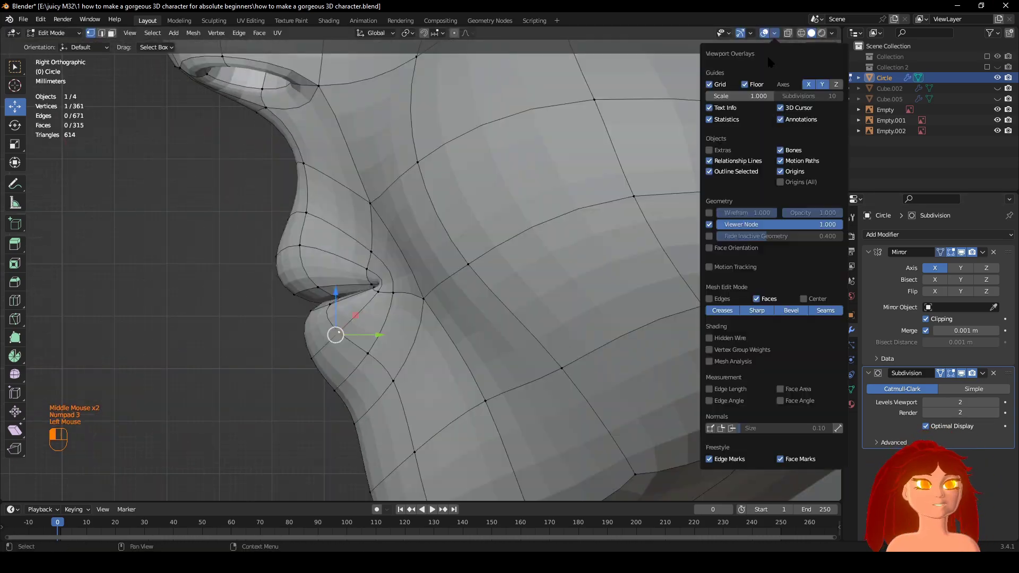
{"action": "left_click", "coordinate": [707, 150]}
{"action": "key", "text": "g"}
Select a vertex at the side of the lower lip, hiding the subdivision display to inspect it and restoring the smooth surface.
{"action": "middle_click_drag", "start_coordinate": [382, 329], "coordinate": [675, 344]}
{"action": "key", "text": "KP_3"}
{"action": "scroll", "coordinate": [320, 348], "scroll_direction": "up", "scroll_amount": 2}
{"action": "left_click", "coordinate": [289, 376]}
{"action": "middle_click_drag", "start_coordinate": [320, 348], "coordinate": [573, 223]}
{"action": "left_click", "coordinate": [961, 373]}
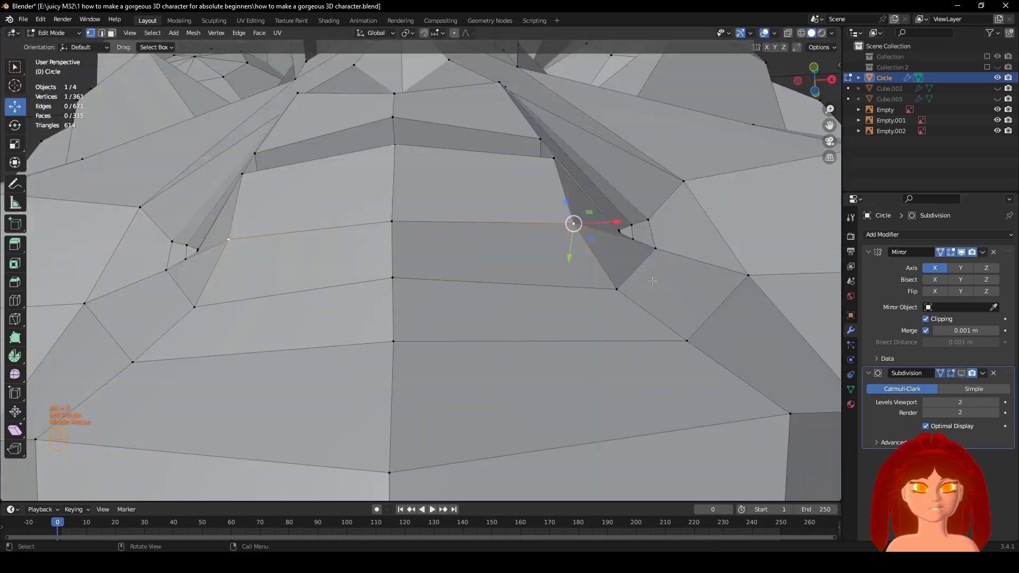
{"action": "left_click", "coordinate": [961, 373]}
Select two neighbouring vertices near the mouth corner, then move and rotate them to reshape the corner.
{"action": "left_click", "coordinate": [384, 439]}
{"action": "middle_click_drag", "start_coordinate": [484, 195], "coordinate": [707, 225]}
{"action": "left_click", "coordinate": [435, 285]}
{"action": "left_click", "coordinate": [452, 301], "text": "shift"}
{"action": "key", "text": "g"}
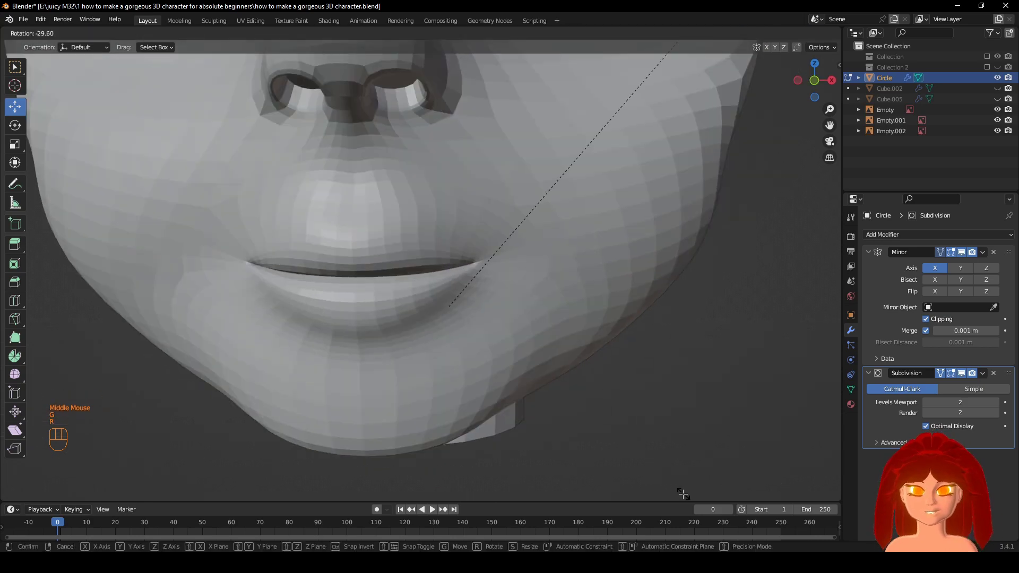
{"action": "left_click", "coordinate": [683, 494]}
Reposition the selected mouth-corner geometry again, checking it with the overlays and subdivision display switched on and off.
{"action": "left_click", "coordinate": [764, 33]}
{"action": "middle_click_drag", "start_coordinate": [530, 329], "coordinate": [658, 210]}
{"action": "left_click", "coordinate": [764, 33]}
{"action": "left_click", "coordinate": [764, 33]}
{"action": "left_click", "coordinate": [961, 373]}
{"action": "key", "text": "g"}
{"action": "middle_click_drag", "start_coordinate": [339, 324], "coordinate": [478, 276]}
{"action": "left_click", "coordinate": [961, 373]}
Try to reposition the selected geometry above the upper lip, with the overlays hidden.
{"action": "left_click", "coordinate": [764, 33]}
{"action": "scroll", "coordinate": [530, 297], "scroll_direction": "down", "scroll_amount": 4}
{"action": "left_click", "coordinate": [711, 424]}
{"action": "middle_click_drag", "start_coordinate": [531, 297], "coordinate": [552, 254], "text": "shift"}
{"action": "scroll", "coordinate": [552, 254], "scroll_direction": "up", "scroll_amount": 1}
{"action": "middle_click_drag", "start_coordinate": [552, 212], "coordinate": [630, 155]}
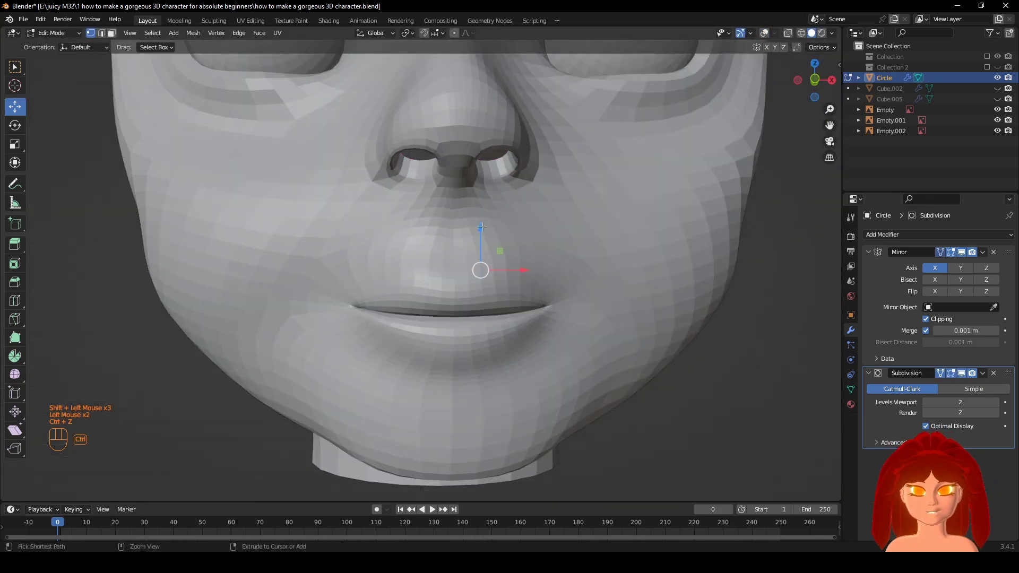
{"action": "key", "text": "g"}
{"action": "scroll", "coordinate": [481, 227], "scroll_direction": "down", "scroll_amount": 3}
{"action": "mouse_move", "coordinate": [597, 372]}
{"action": "middle_mouse_down"}
{"action": "mouse_move", "coordinate": [509, 366]}
{"action": "mouse_move", "coordinate": [597, 387]}
{"action": "middle_mouse_up"}
{"action": "key", "text": "ctrl+z"}
Undo the last change and compare the face with the overlays shown and hidden.
{"action": "left_click", "coordinate": [765, 33]}
{"action": "middle_click_drag", "start_coordinate": [675, 352], "coordinate": [524, 357]}
{"action": "left_click", "coordinate": [764, 33]}
{"action": "left_click", "coordinate": [764, 33]}
{"action": "left_click", "coordinate": [764, 33]}
{"action": "key", "text": "ctrl+z"}
{"action": "scroll", "coordinate": [565, 272], "scroll_direction": "down", "scroll_amount": 2}
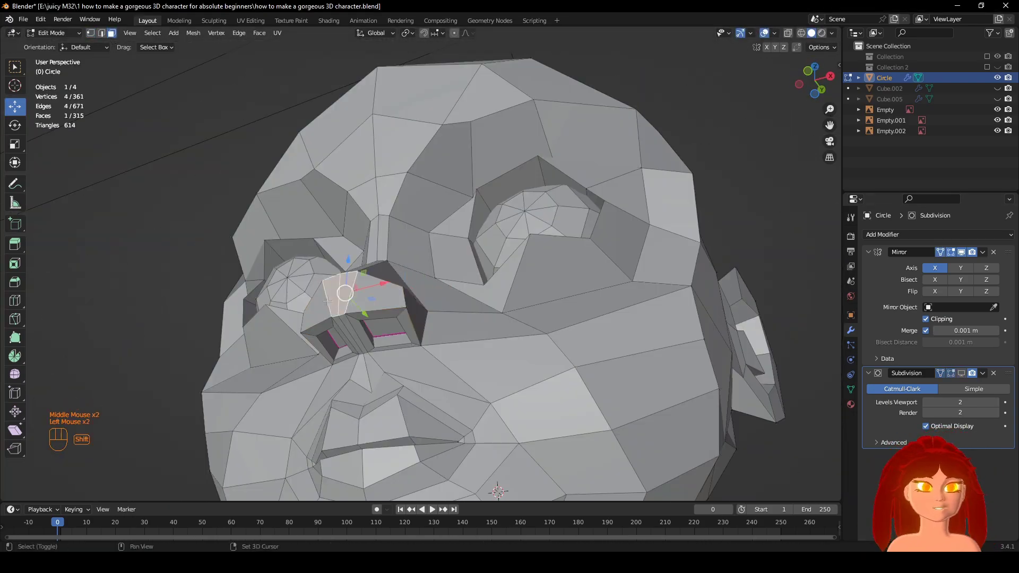
Select the nose tip geometry, show the subdivided surface and compare the last edit in profile using undo and redo.
{"action": "left_click", "coordinate": [346, 330], "text": "shift"}
{"action": "left_click", "coordinate": [961, 373]}
{"action": "middle_click_drag", "start_coordinate": [743, 345], "coordinate": [646, 373]}
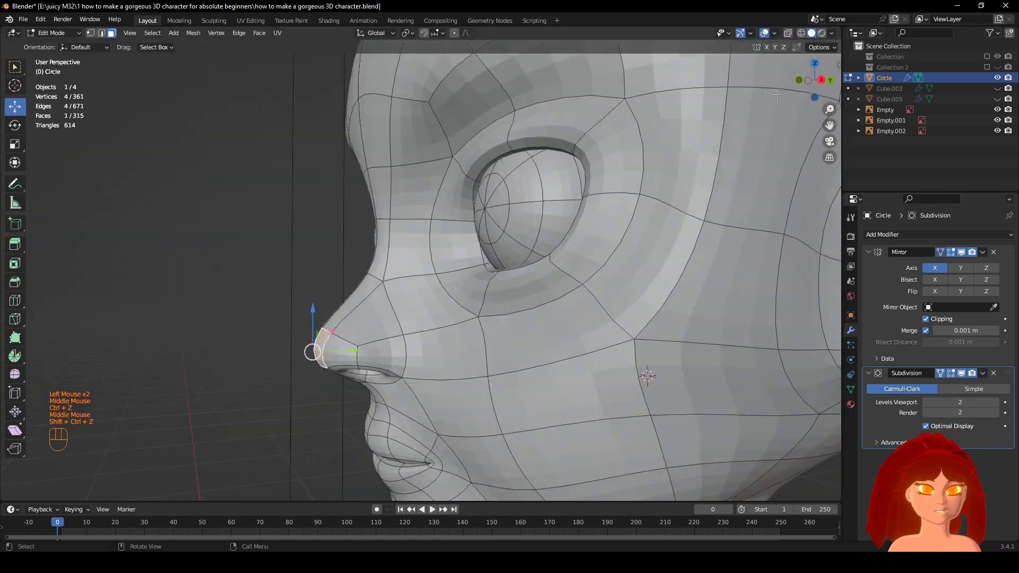
{"action": "scroll", "coordinate": [645, 373], "scroll_direction": "down", "scroll_amount": 2}
{"action": "middle_click_drag", "start_coordinate": [584, 371], "coordinate": [531, 239]}
{"action": "key", "text": "KP_3"}
{"action": "key", "text": "ctrl+z"}
{"action": "key", "text": "ctrl+shift+z"}
{"action": "middle_click_drag", "start_coordinate": [460, 318], "coordinate": [562, 297]}
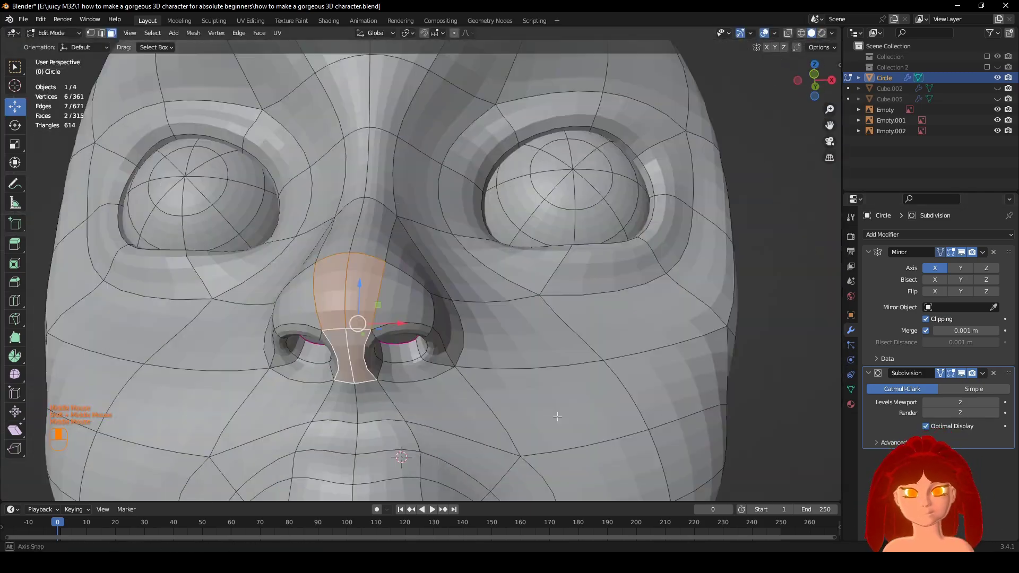
Nudge the geometry beside the nostril slightly, switch to edge selection and hide the overlays to view the nose from below.
{"action": "left_click", "coordinate": [523, 313]}
{"action": "left_click_drag", "start_coordinate": [553, 330], "coordinate": [560, 333]}
{"action": "key", "text": "2"}
{"action": "middle_click_drag", "start_coordinate": [557, 345], "coordinate": [531, 239]}
{"action": "scroll", "coordinate": [584, 318], "scroll_direction": "down", "scroll_amount": 2}
{"action": "left_click", "coordinate": [764, 33]}
{"action": "middle_click_drag", "start_coordinate": [611, 265], "coordinate": [621, 387]}
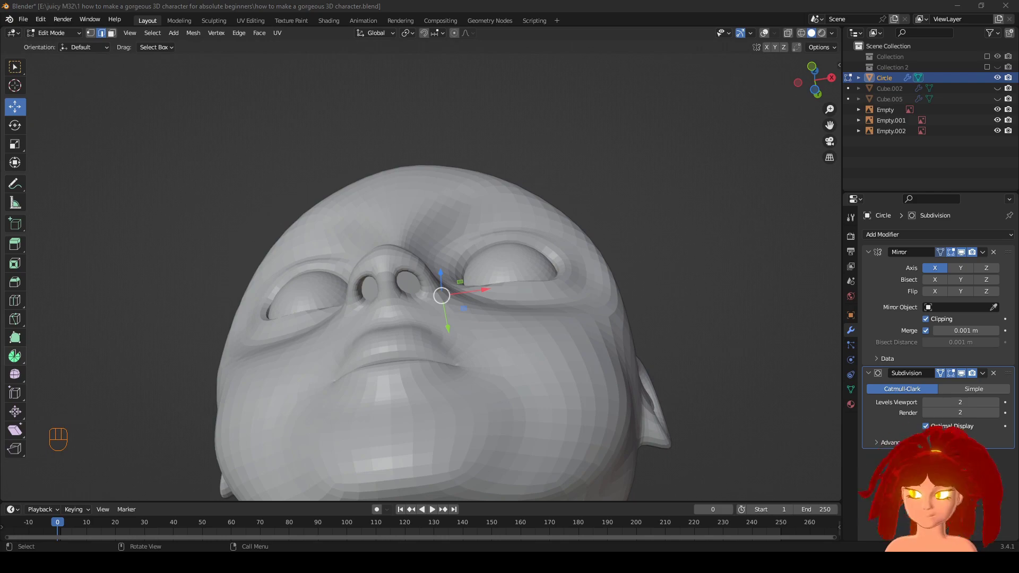
Compare the last nose edit using undo and redo, with the overlays shown and hidden.
{"action": "left_click", "coordinate": [764, 32]}
{"action": "left_click", "coordinate": [764, 33]}
{"action": "middle_click_drag", "start_coordinate": [610, 223], "coordinate": [637, 159]}
{"action": "key", "text": "ctrl+z"}
{"action": "key", "text": "ctrl+shift+z"}
{"action": "left_click", "coordinate": [764, 33]}
{"action": "scroll", "coordinate": [608, 159], "scroll_direction": "down", "scroll_amount": 3}
{"action": "middle_click_drag", "start_coordinate": [605, 117], "coordinate": [656, 251]}
{"action": "scroll", "coordinate": [627, 207], "scroll_direction": "up", "scroll_amount": 1}
{"action": "scroll", "coordinate": [627, 207], "scroll_direction": "down", "scroll_amount": 1}
Compare the recent face edits by stepping through the undo history, then save the Blender file.
{"action": "key", "text": "ctrl+shift+z"}
{"action": "key", "text": "ctrl+shift+z"}
{"action": "key", "text": "ctrl+shift+z"}
{"action": "key", "text": "ctrl+shift+z"}
{"action": "key", "text": "ctrl+shift+z"}
{"action": "key", "text": "ctrl+z"}
{"action": "key", "text": "ctrl+z"}
{"action": "key", "text": "ctrl+z"}
{"action": "key", "text": "ctrl+z"}
{"action": "key", "text": "ctrl+z"}
{"action": "middle_click_drag", "start_coordinate": [577, 231], "coordinate": [652, 337]}
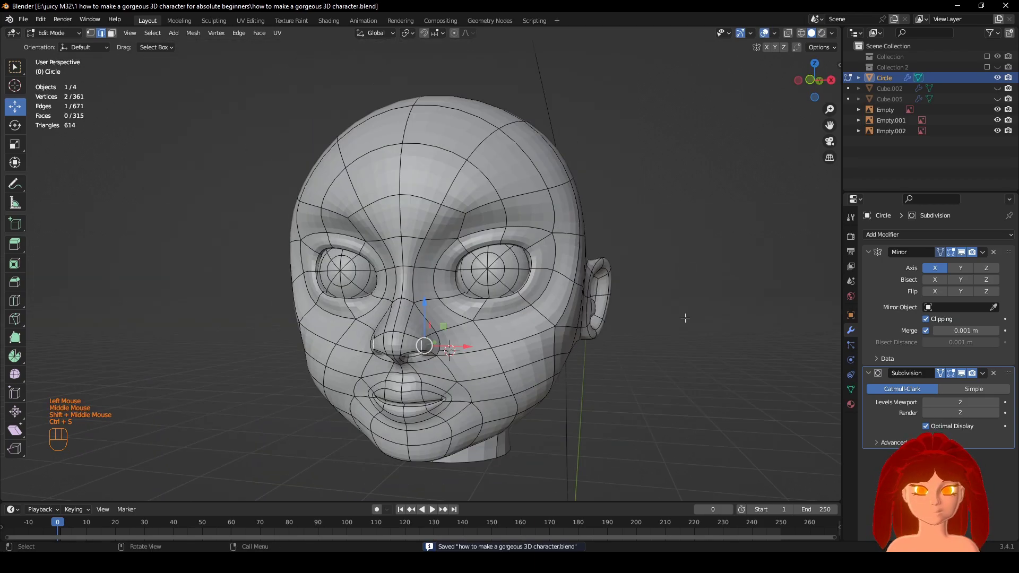